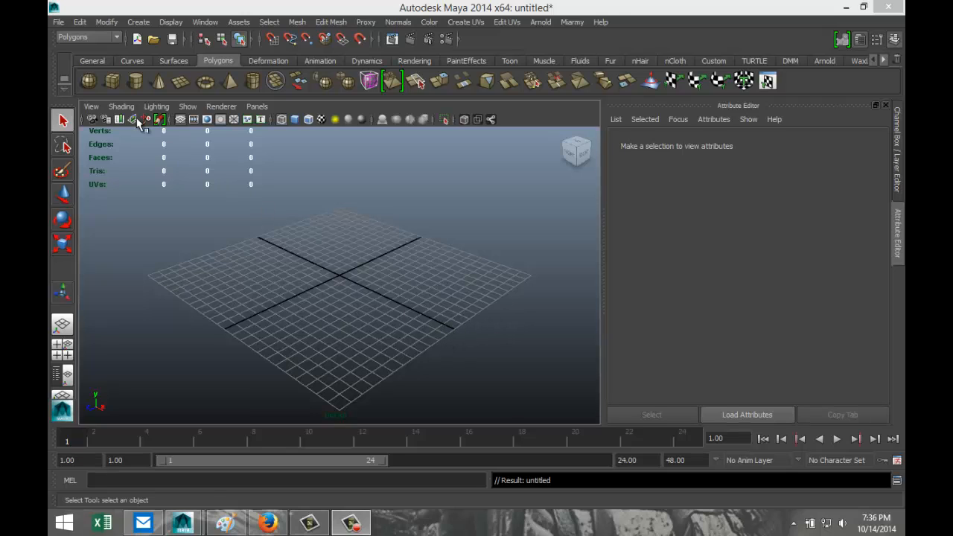
- Create a rectangular polygon box on the grid with the Polygon Cube tool and show it in shaded display
left_click(112, 82)
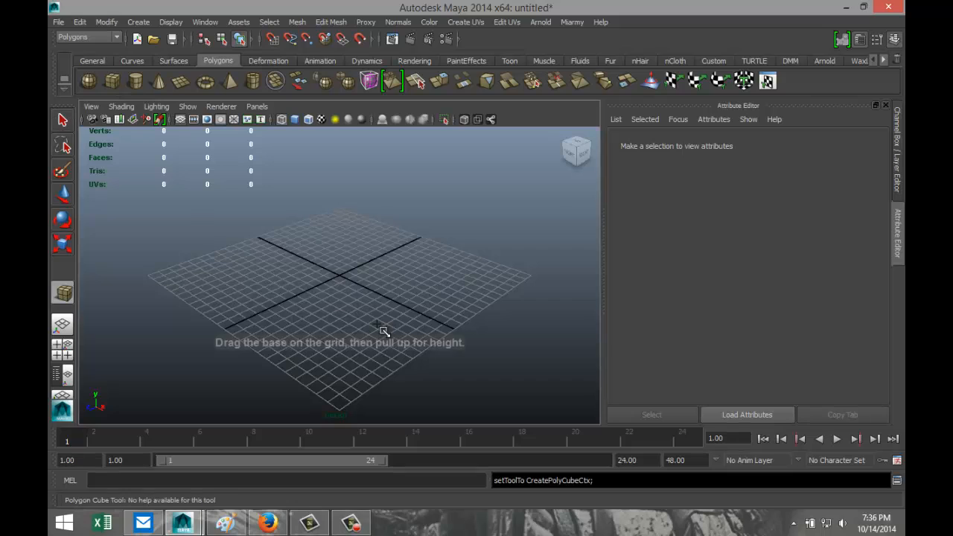
left_click_drag(290, 286, 439, 223)
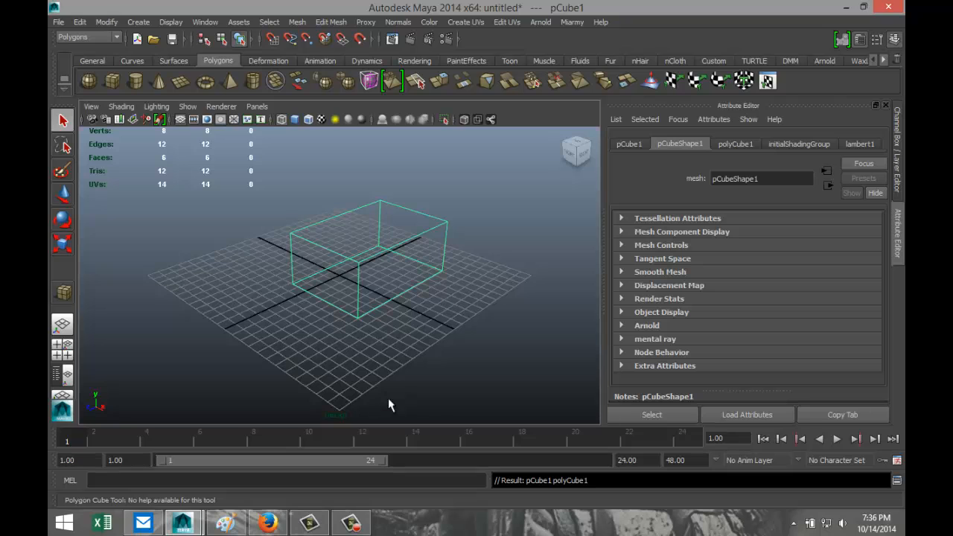
left_click_drag(387, 405, 390, 365, "alt")
key("5")
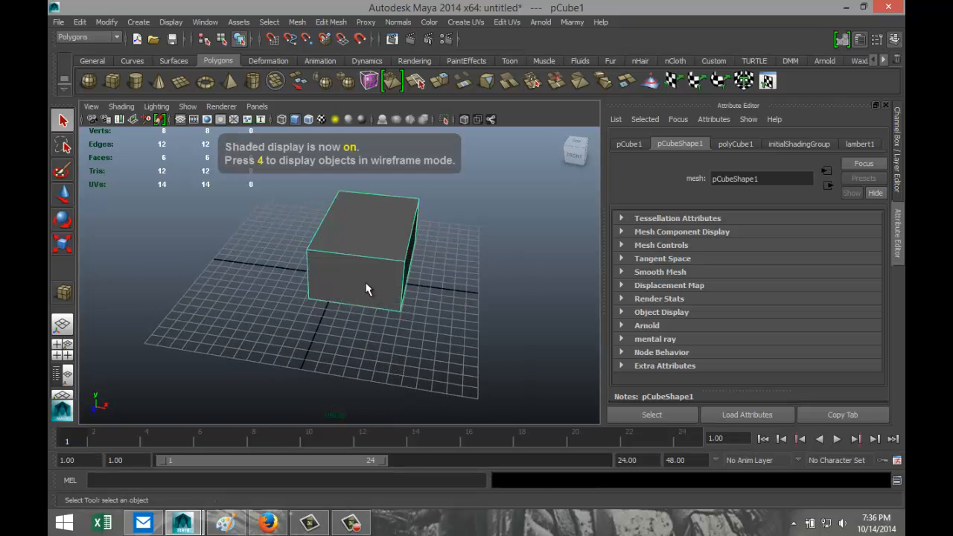
- Delete the front face of the box to leave that end open
mouse_move(365, 288)
right_mouse_down()
mouse_move(364, 277)
mouse_move(369, 283)
right_mouse_up()
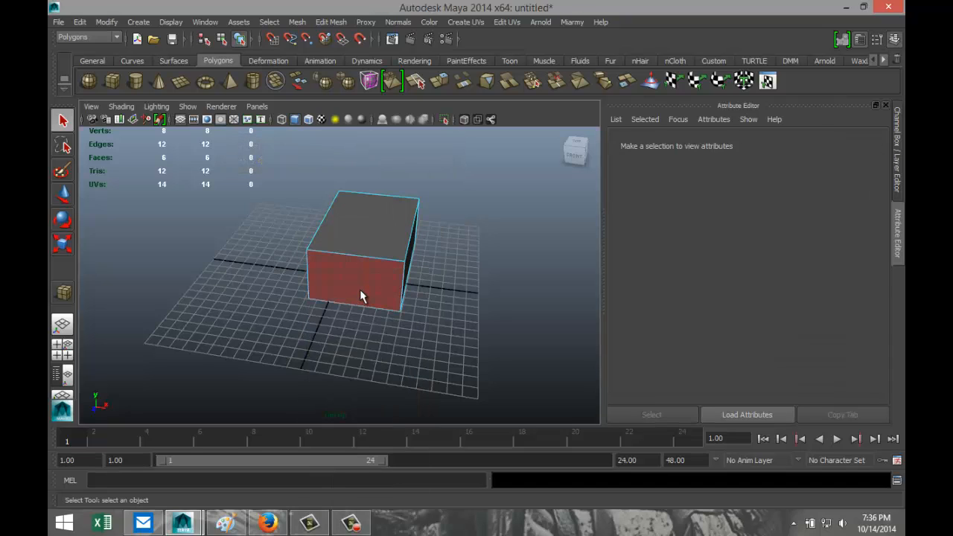
left_click(360, 286)
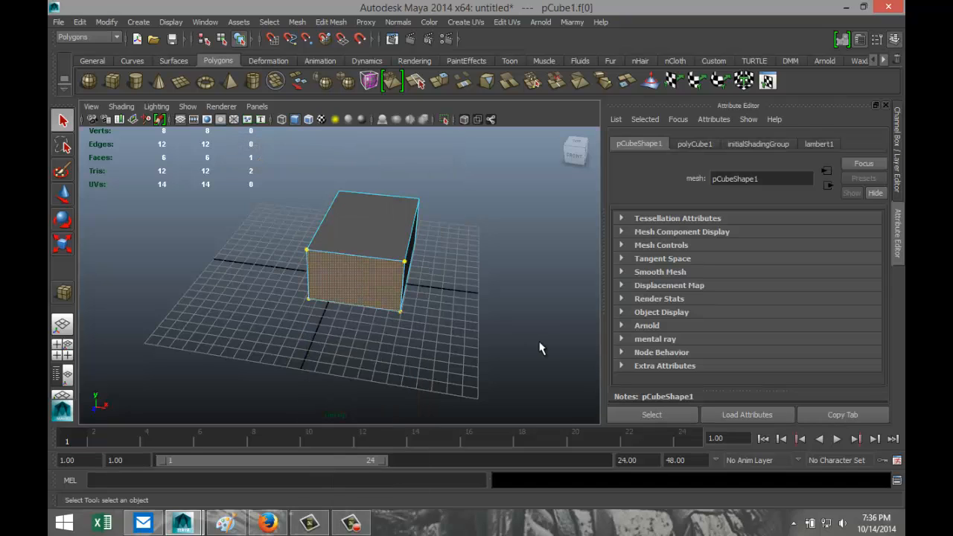
key("Delete")
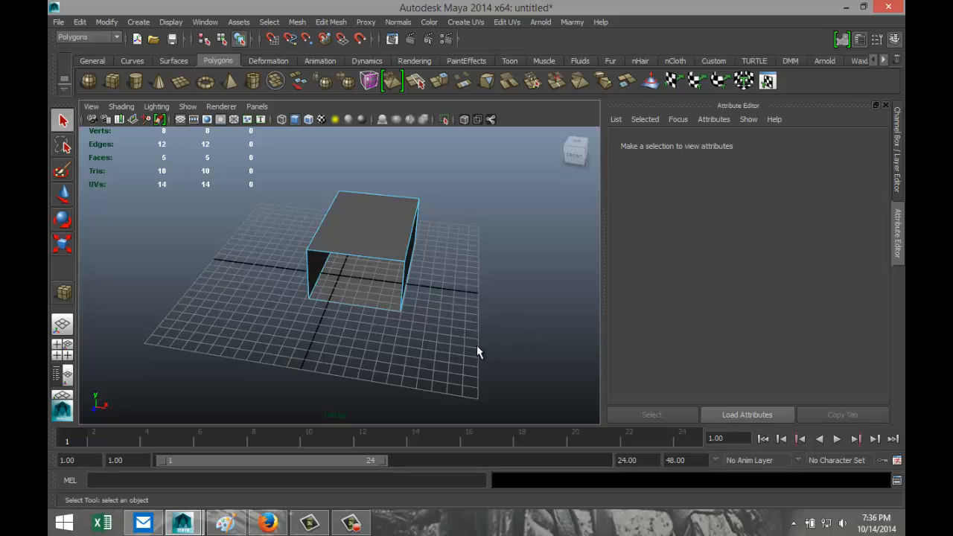
- Bevel the box's two long top edges with an offset of 0.261
left_click_drag(476, 346, 458, 322, "alt")
scroll(485, 327, "up", 3)
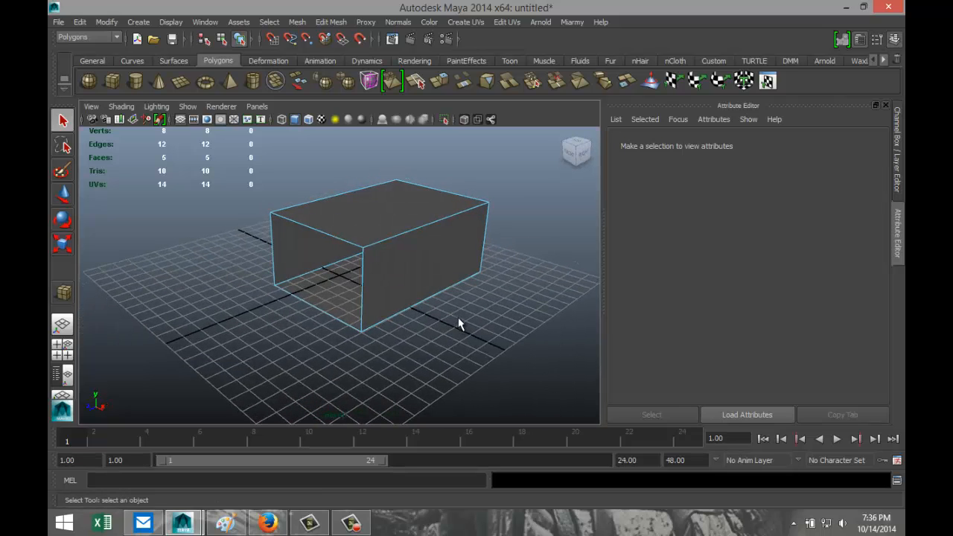
right_click(417, 230)
left_click(422, 201)
left_click(422, 223)
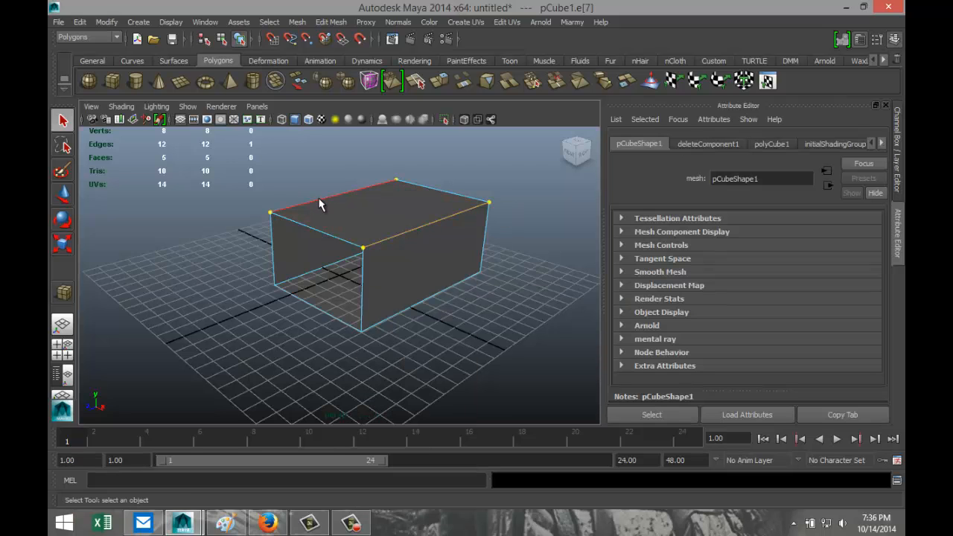
left_click(315, 203, "shift")
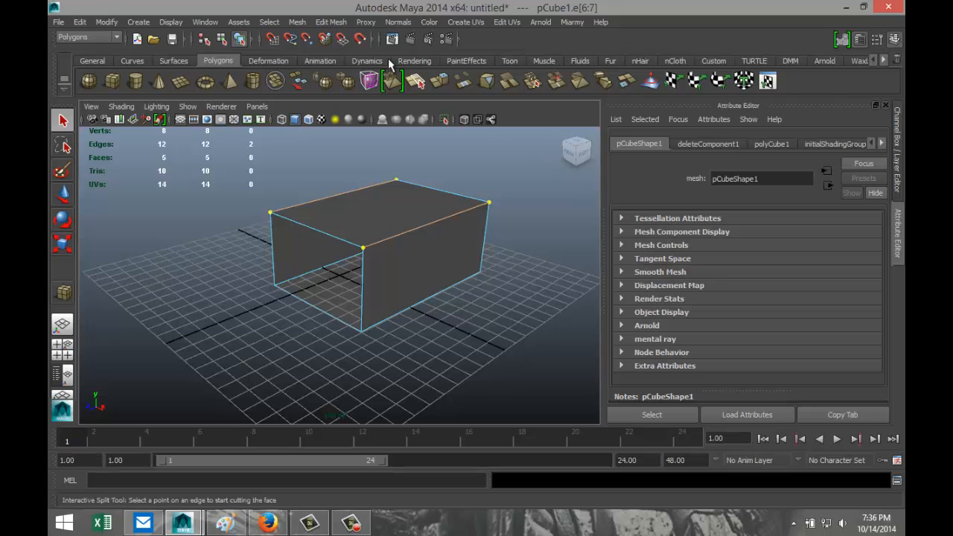
left_click(333, 22)
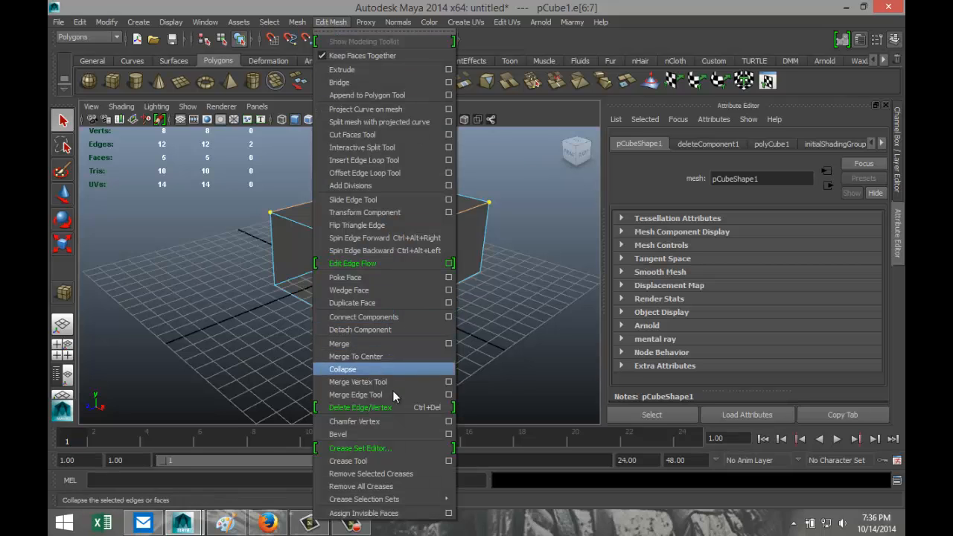
left_click(390, 432)
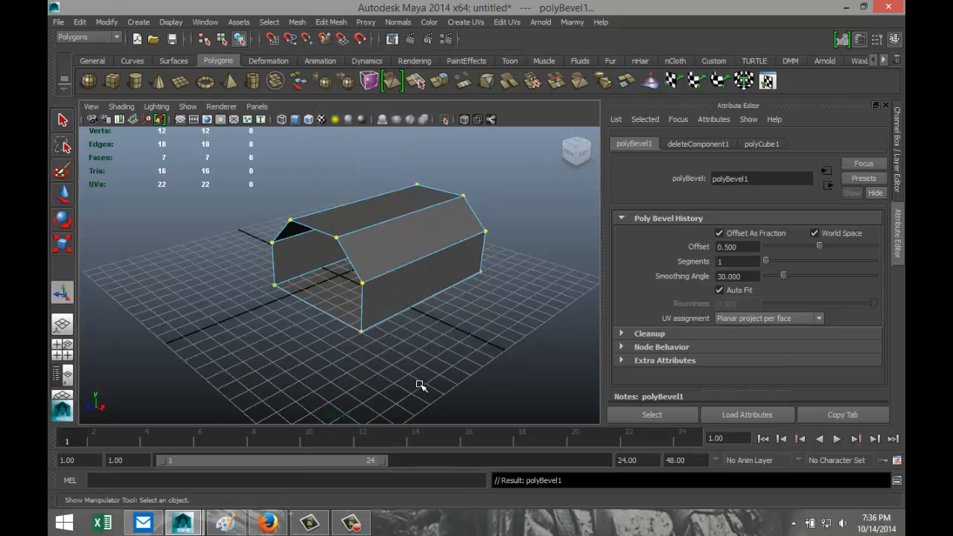
left_click_drag(420, 377, 481, 373, "alt")
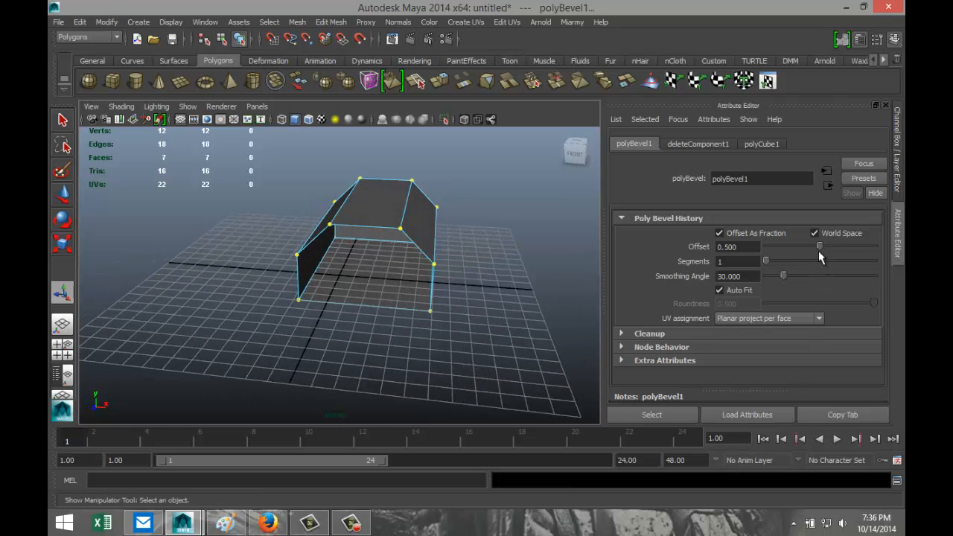
left_click_drag(818, 252, 795, 253)
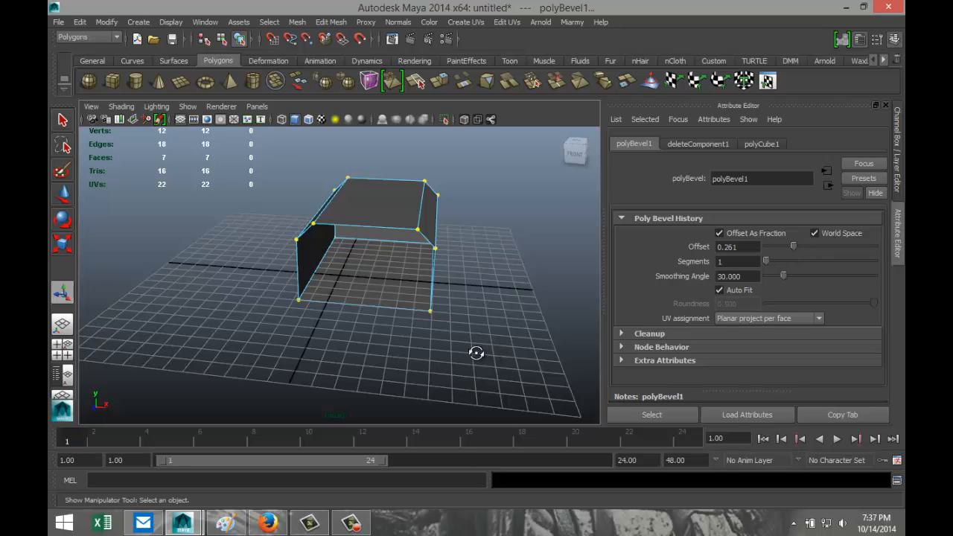
- Bevel the box's two long bottom edges with an offset of 0.124
left_click_drag(473, 351, 415, 314, "alt")
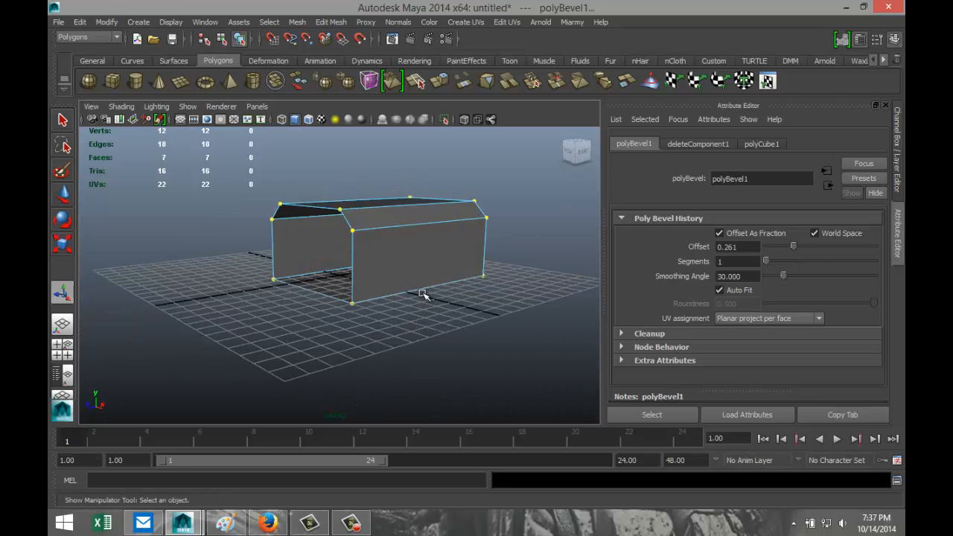
left_click(425, 290)
left_click_drag(334, 362, 378, 296, "alt")
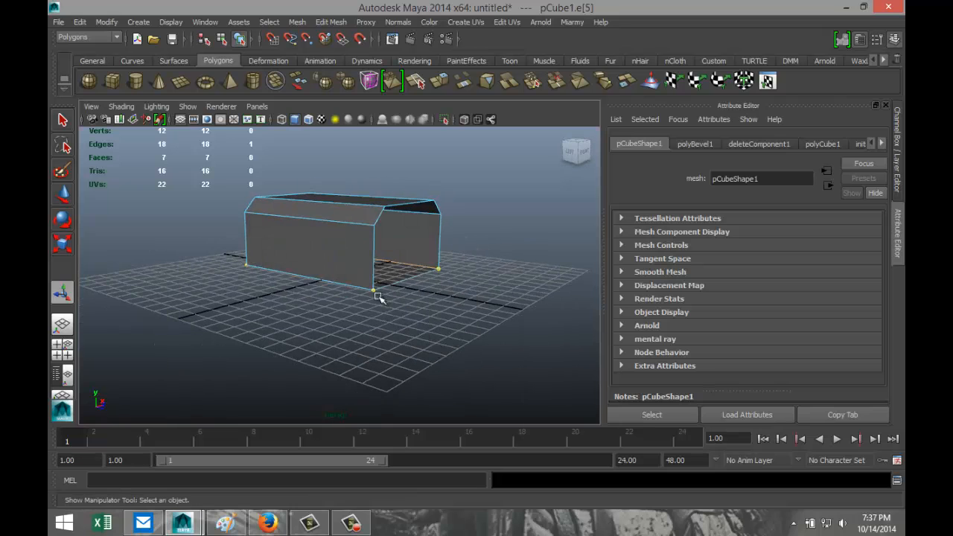
left_click(353, 290, "shift")
left_click_drag(493, 342, 397, 344, "alt")
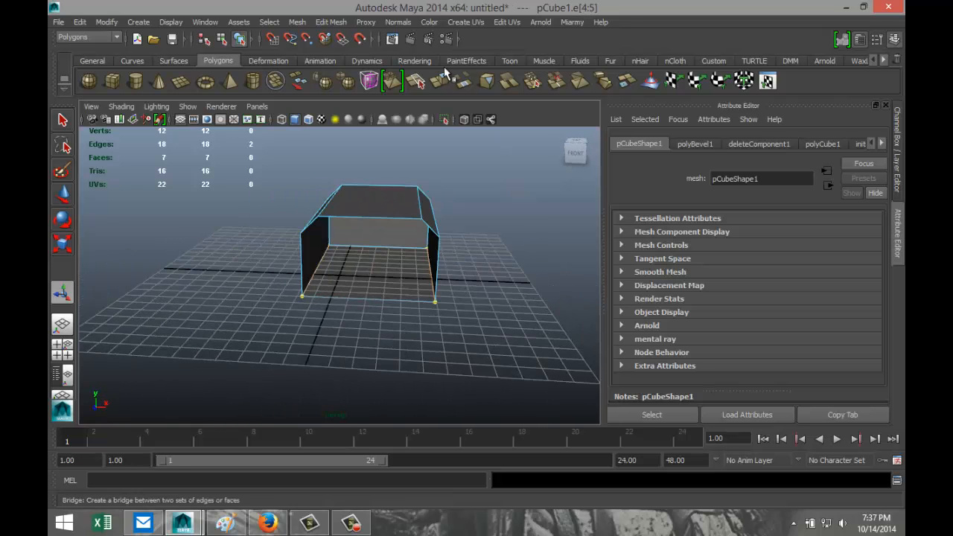
left_click(323, 22)
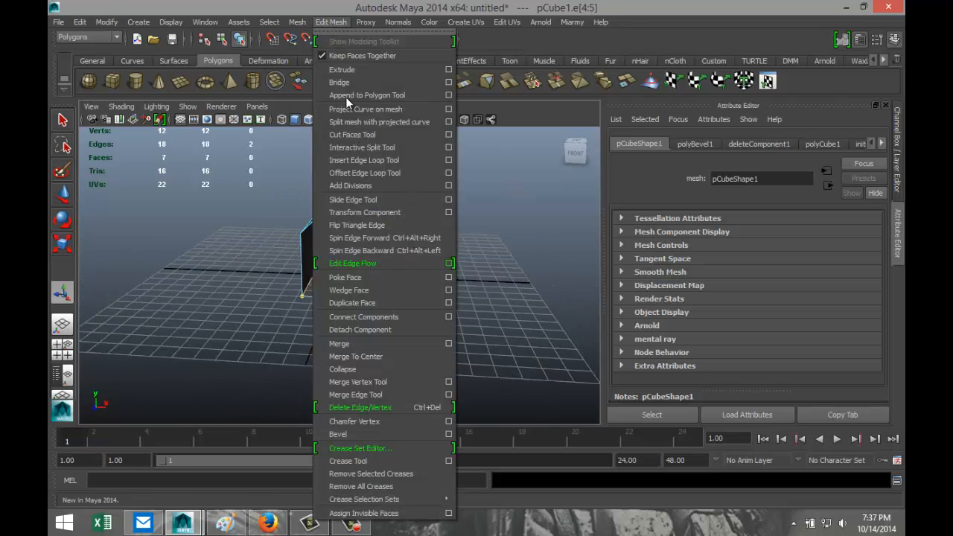
left_click(374, 431)
mouse_move(481, 335)
left_mouse_down("alt")
mouse_move(464, 335)
mouse_move(476, 323)
left_mouse_up("alt")
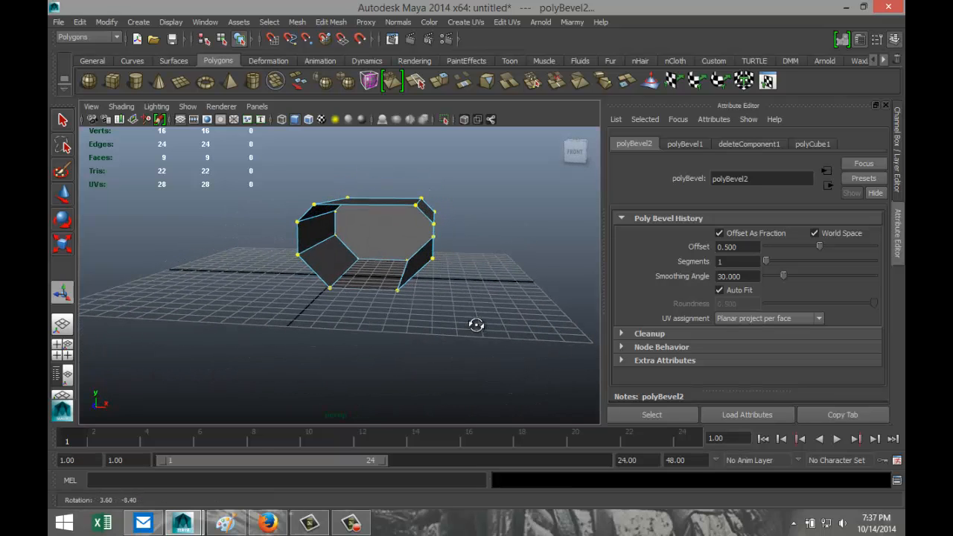
left_click_drag(817, 248, 780, 253)
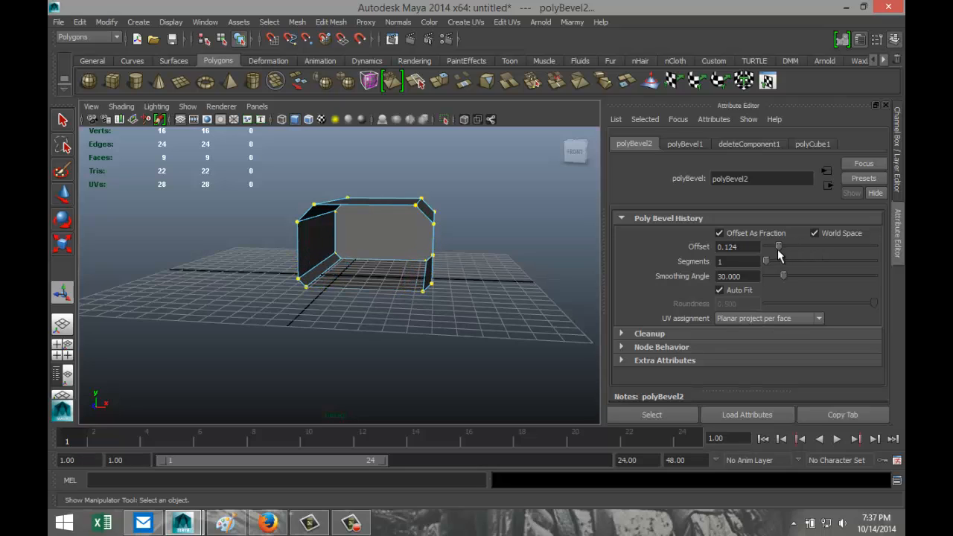
- Turn off Reflection in the Move Tool's settings and close the settings
mouse_move(270, 346)
left_mouse_down("alt")
mouse_move(304, 354)
mouse_move(283, 350)
left_mouse_up("alt")
double_click(63, 195)
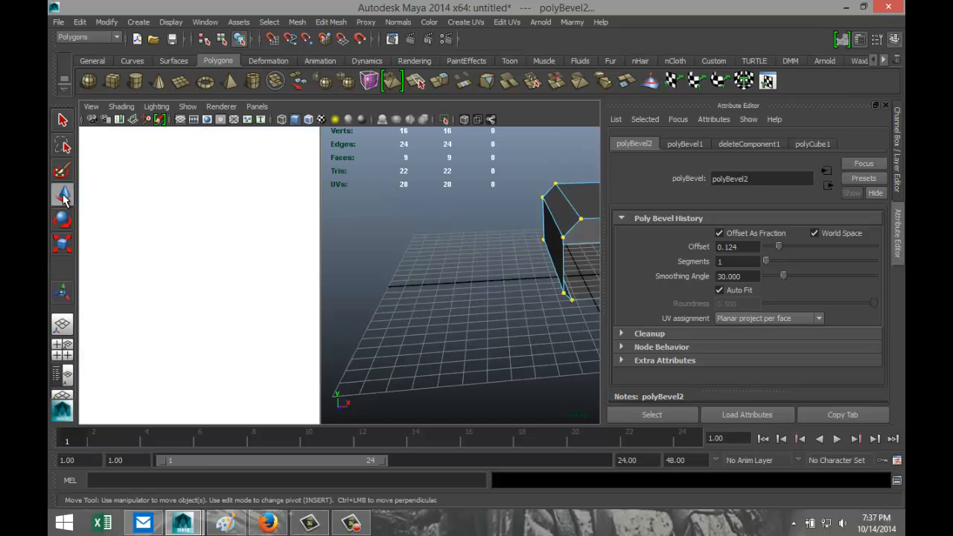
scroll(218, 280, "up", 3)
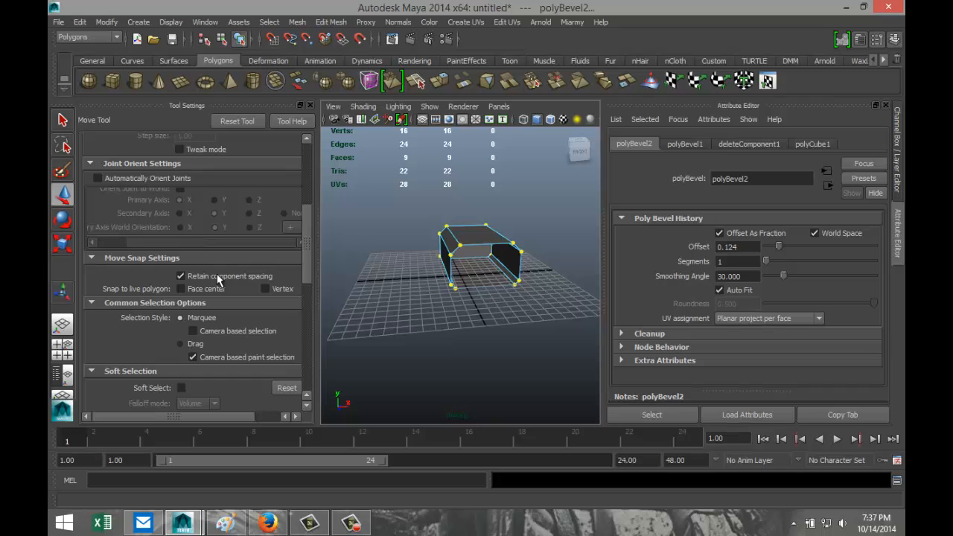
scroll(218, 280, "down", 10)
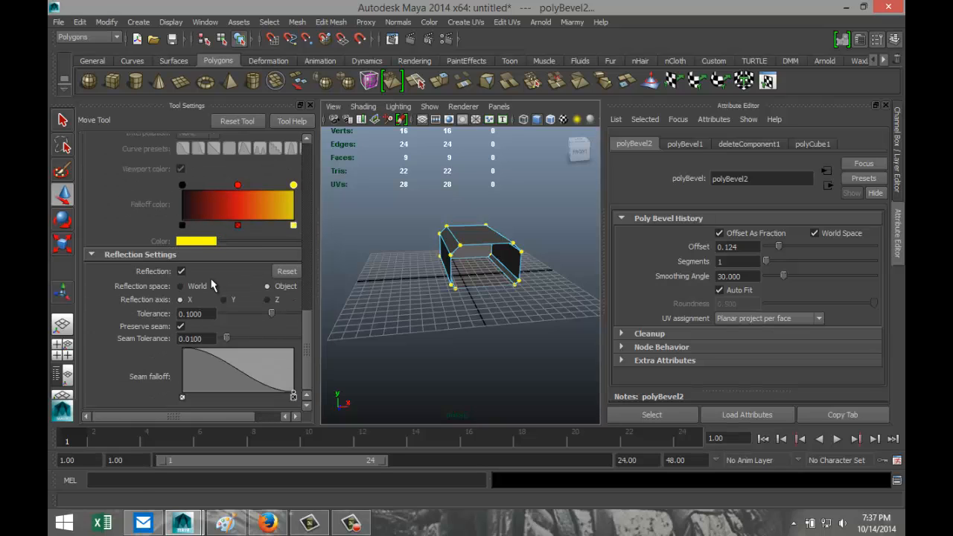
left_click(181, 270)
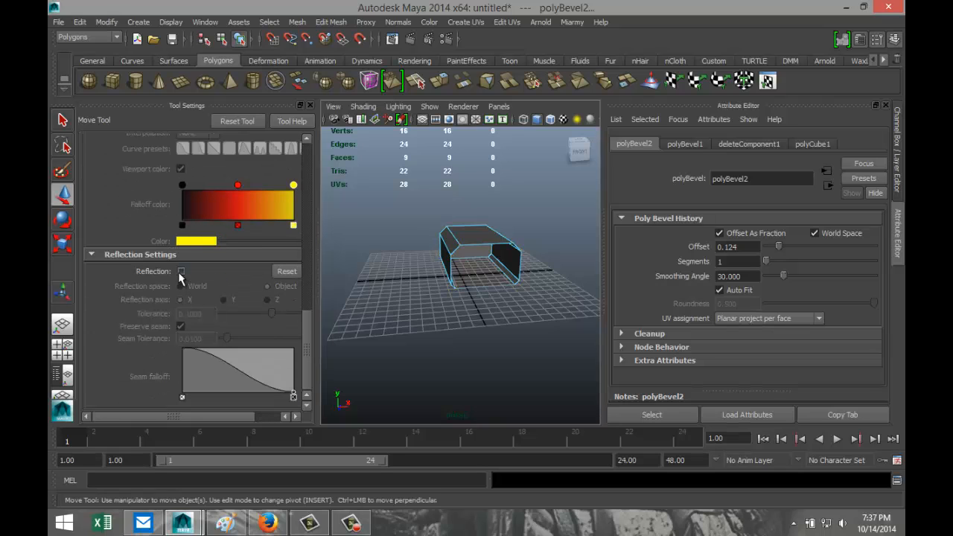
left_click(309, 104)
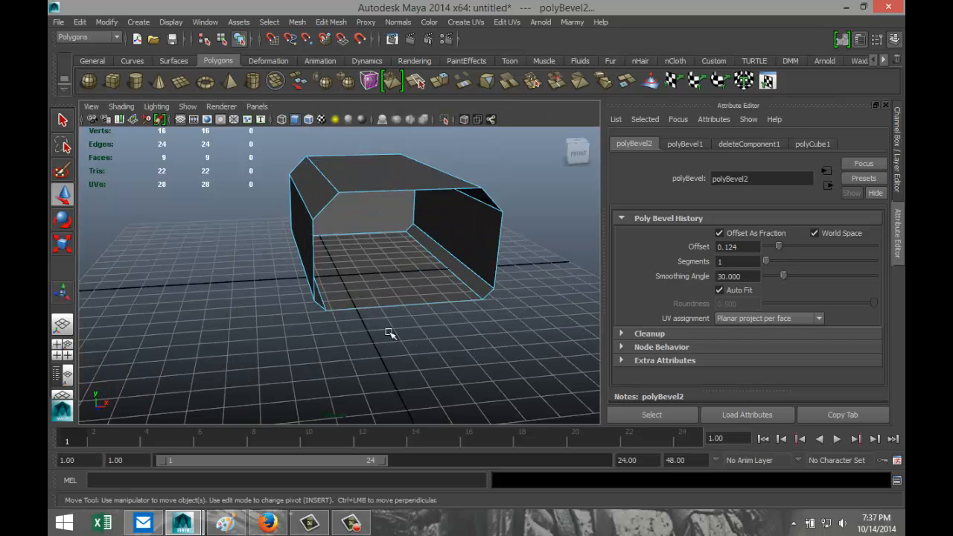
- Extrude all faces of the whole box and scale the extrusion up slightly and uniformly to give the walls thickness
left_click_drag(414, 352, 370, 377, "alt")
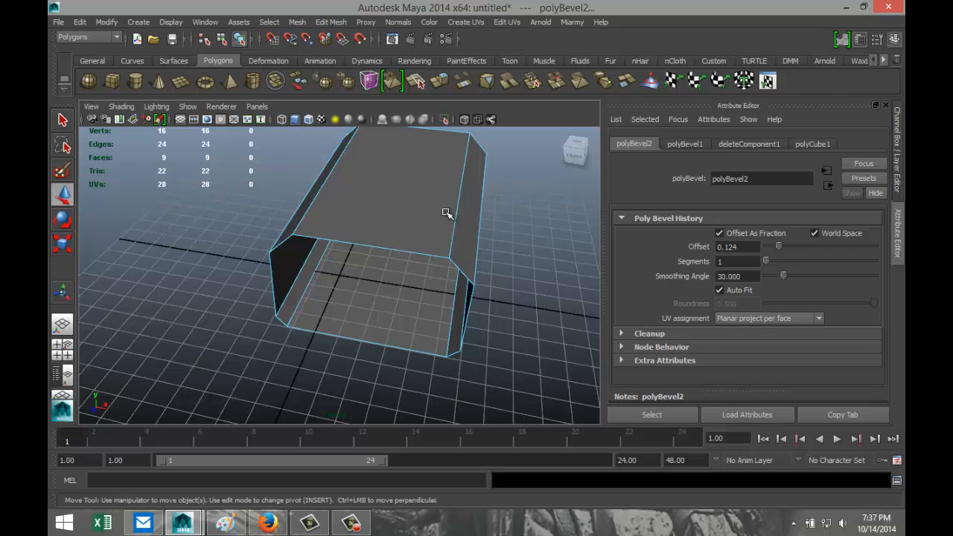
right_click_drag(446, 214, 487, 198)
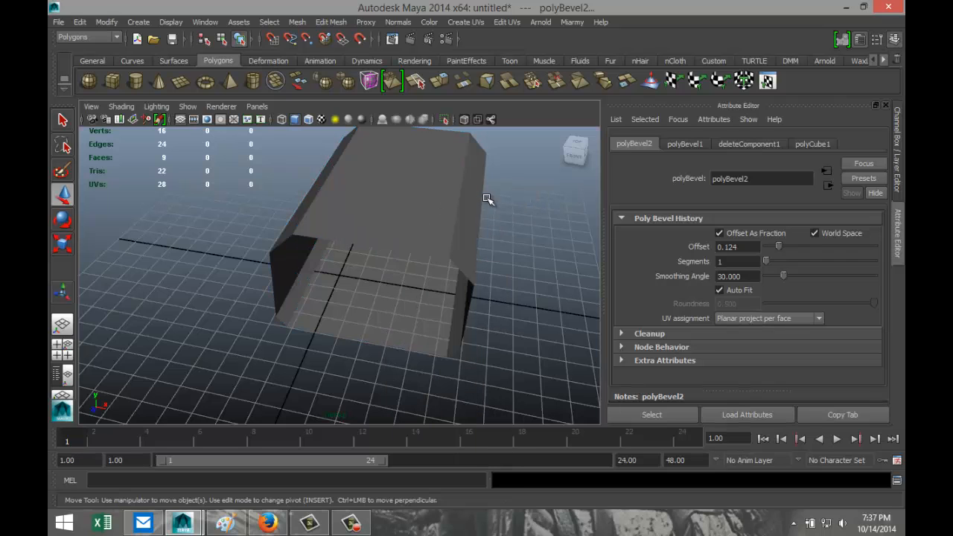
left_click(450, 218)
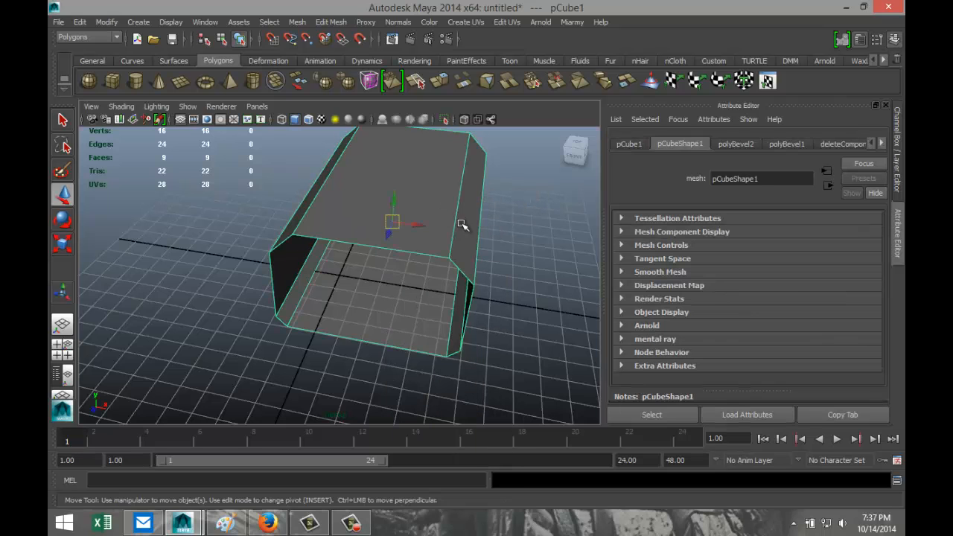
left_click(332, 22)
left_click(356, 68)
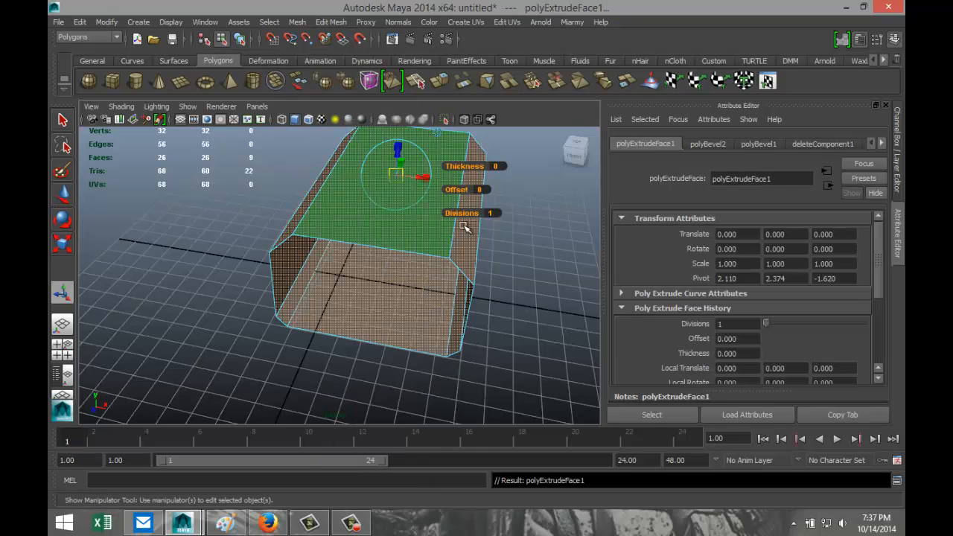
key("r")
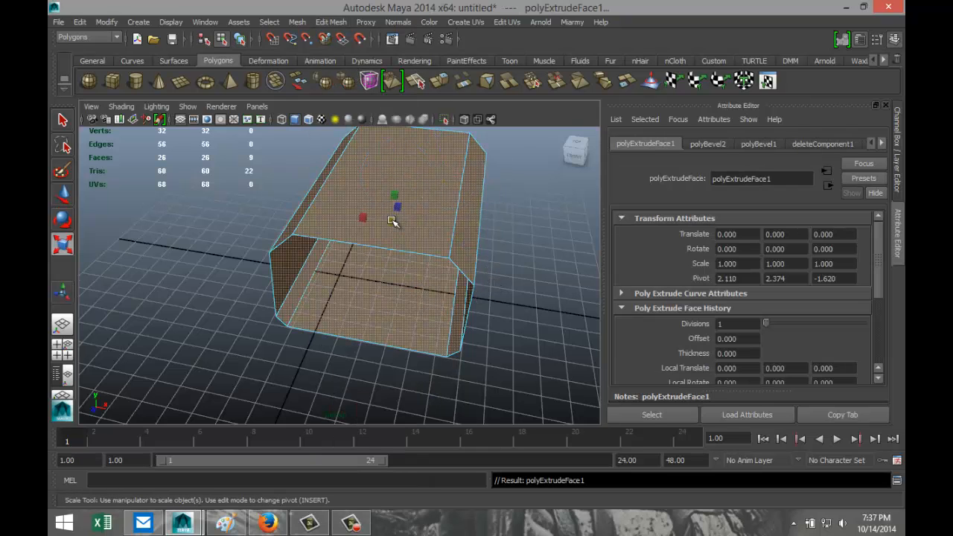
left_click_drag(392, 221, 398, 224)
- Scale the extruded faces down slightly along the box's length to thin the end wall, then clear the selection
left_click_drag(462, 300, 383, 299, "alt")
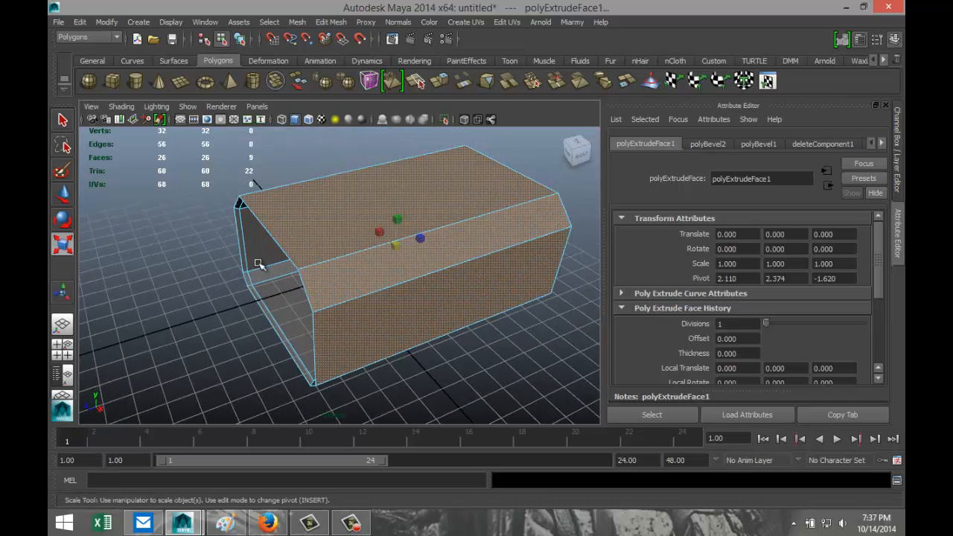
left_click_drag(422, 242, 421, 243)
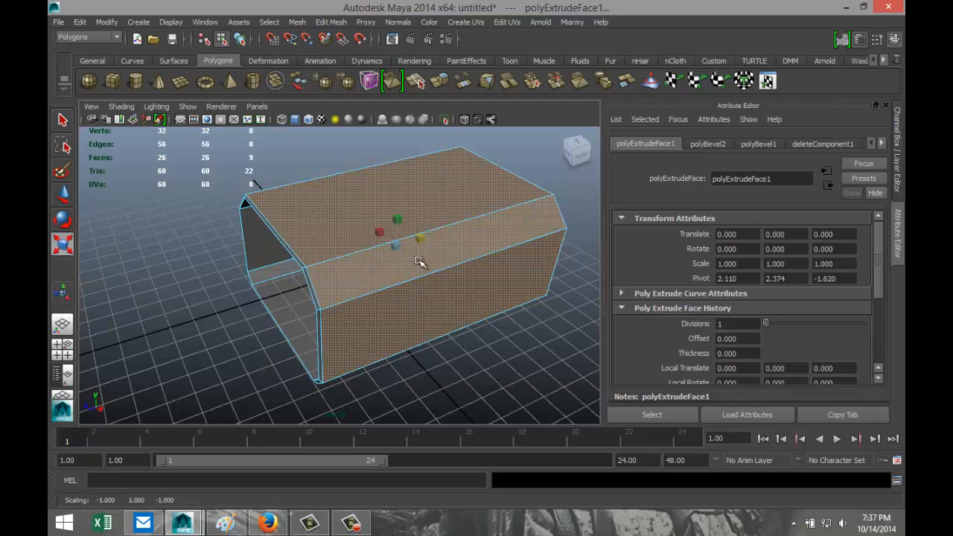
left_click_drag(444, 343, 353, 319, "alt")
scroll(342, 316, "up", 4)
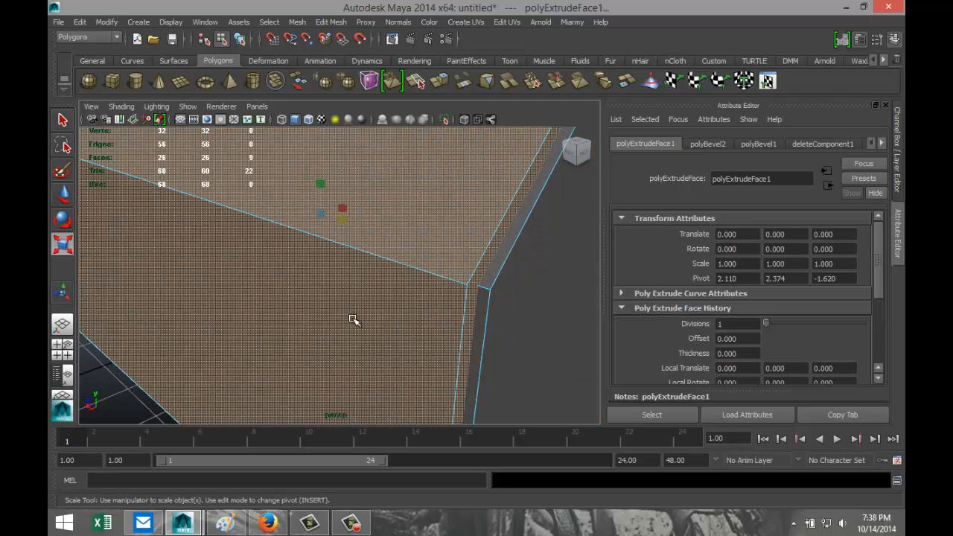
key("f")
left_click(511, 363)
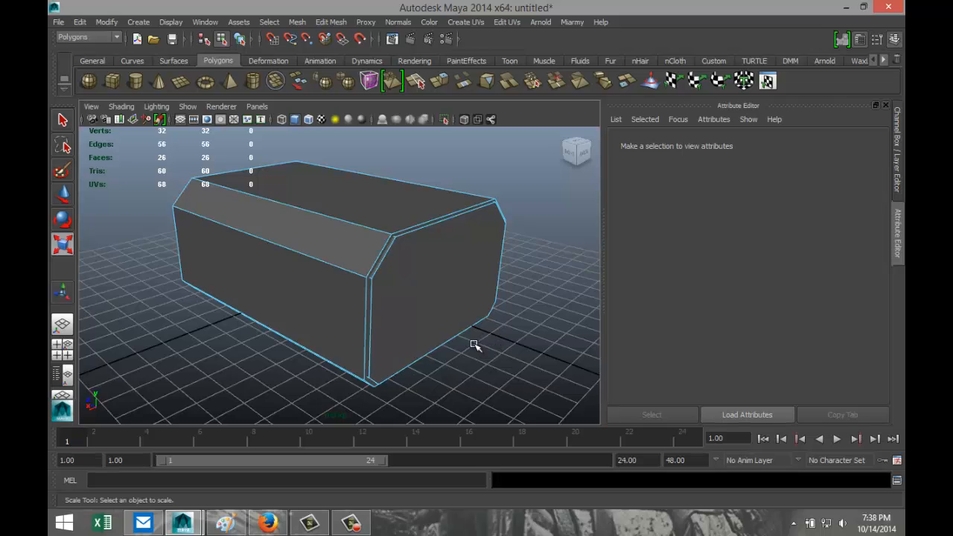
- Switch from the perspective view to the four-view layout
left_click_drag(472, 349, 414, 391, "alt")
key("r")
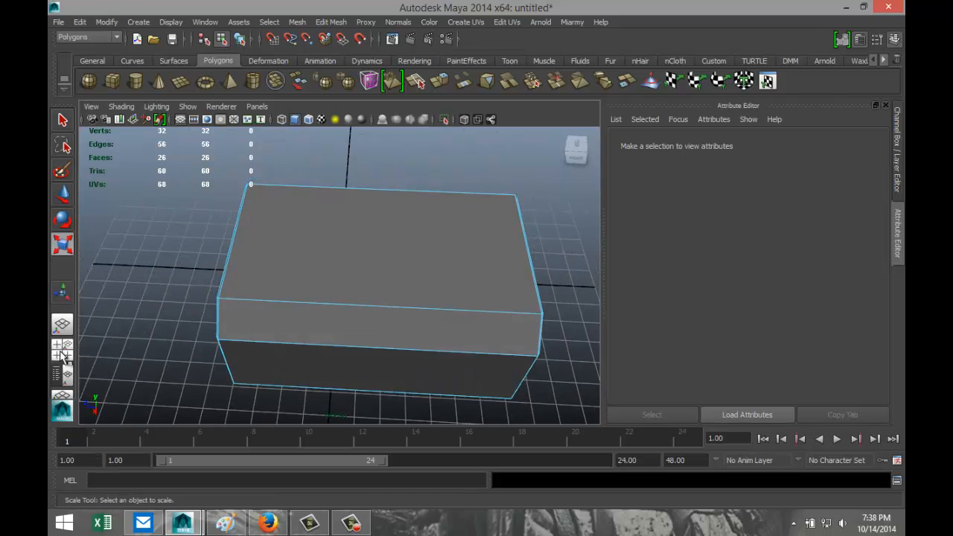
key("space")
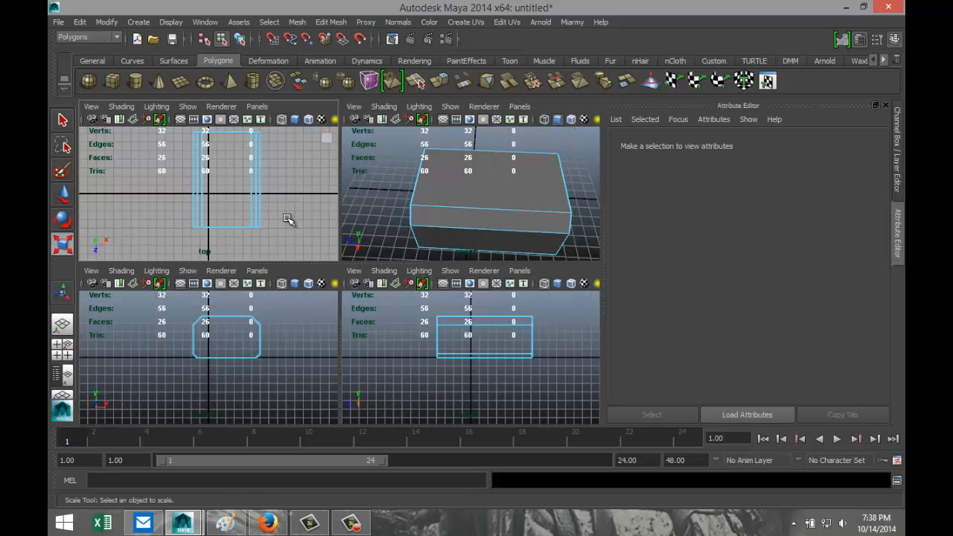
- In the top view, insert an edge loop across the box's width near its open end
key("space")
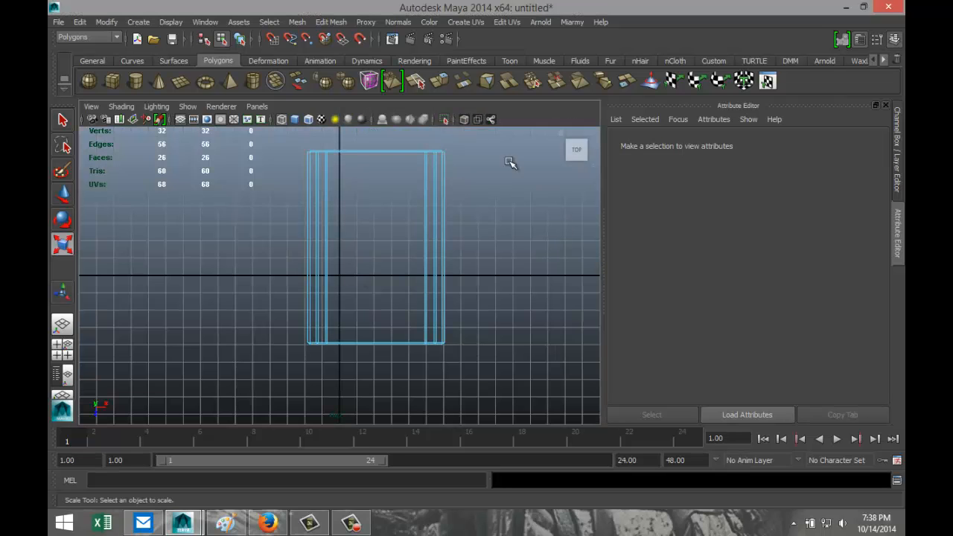
left_click(333, 22)
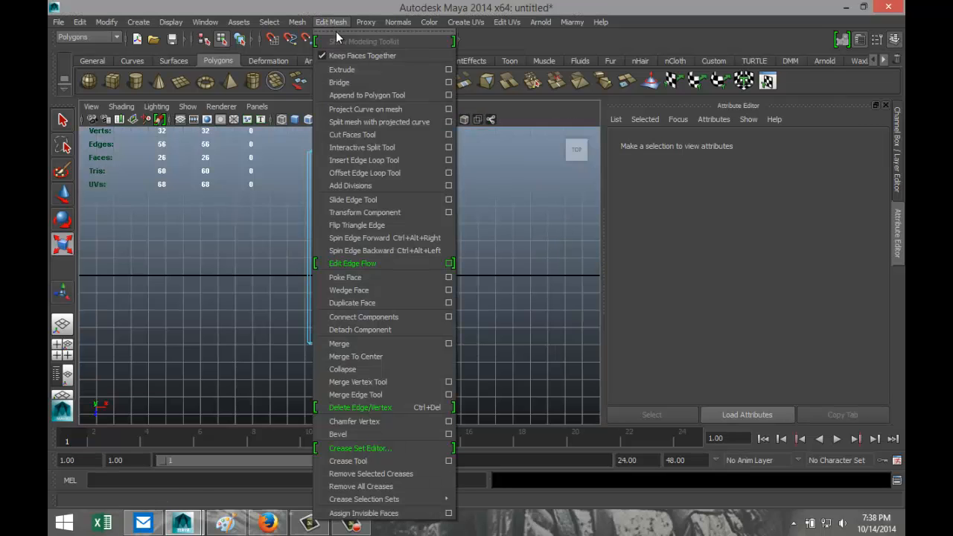
left_click(400, 160)
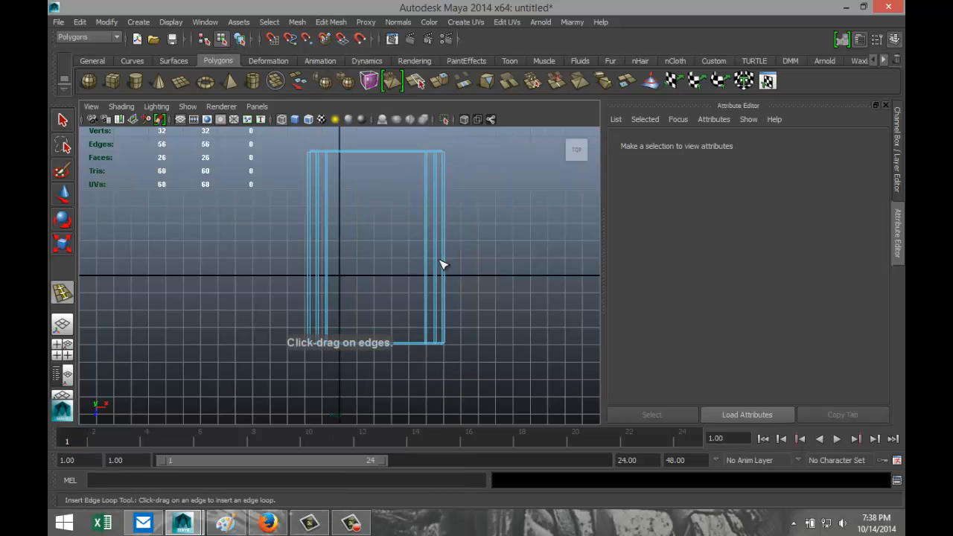
left_click_drag(426, 314, 427, 315)
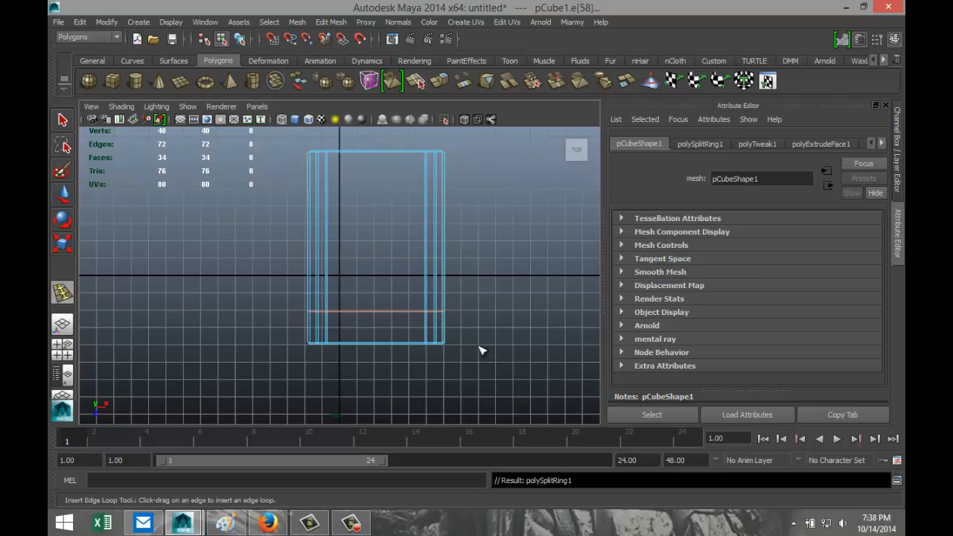
key("q")
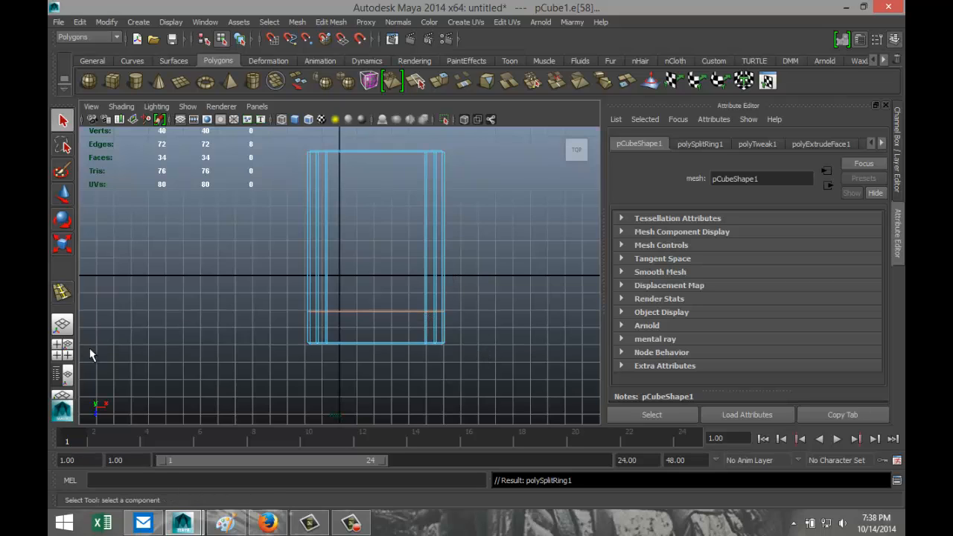
- Select all vertices around the box's open end, scale them uniformly to about 0.907 to taper the opening, and clear the selection
right_click_drag(322, 244, 287, 244)
left_click_drag(253, 327, 509, 399)
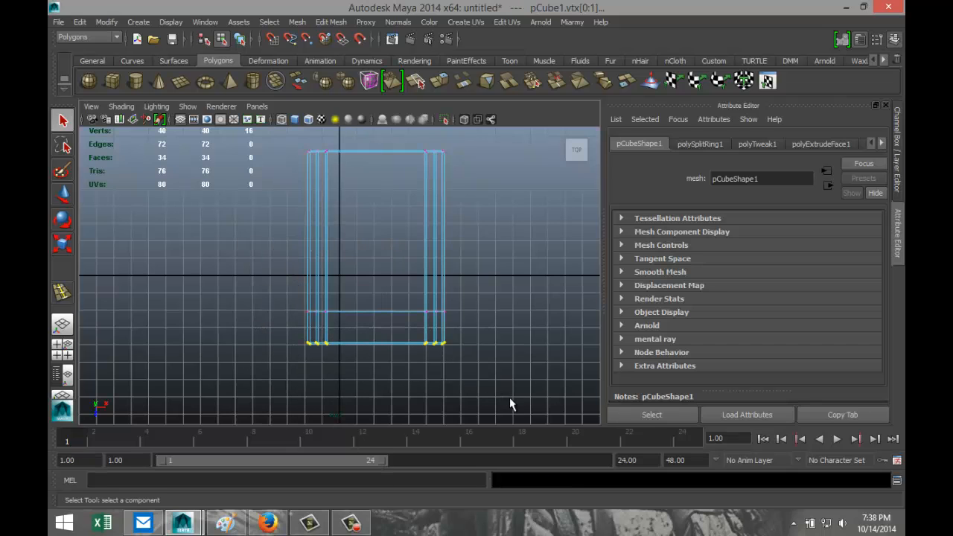
left_click(64, 350)
key("space")
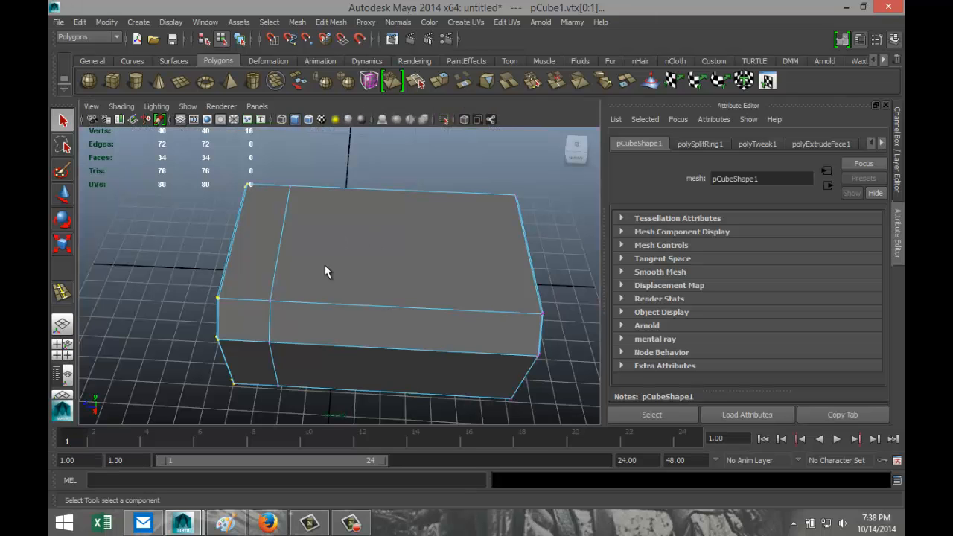
left_click_drag(213, 293, 342, 265, "alt")
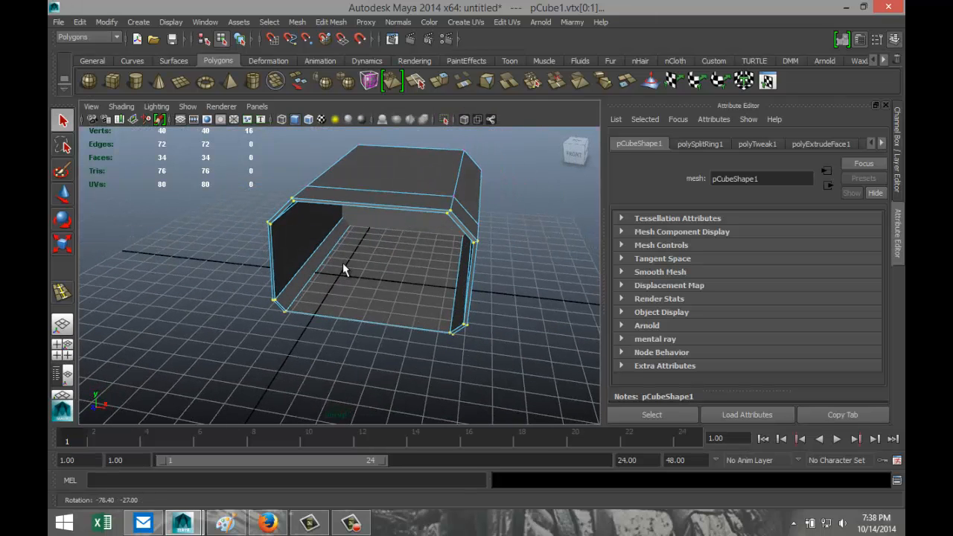
key("r")
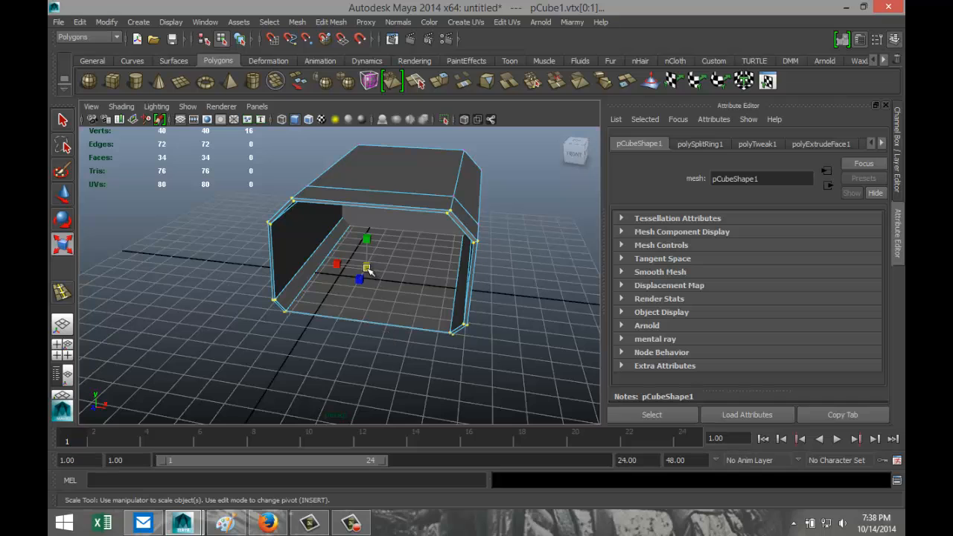
mouse_move(363, 266)
left_mouse_down()
mouse_move(354, 268)
mouse_move(362, 271)
left_mouse_up()
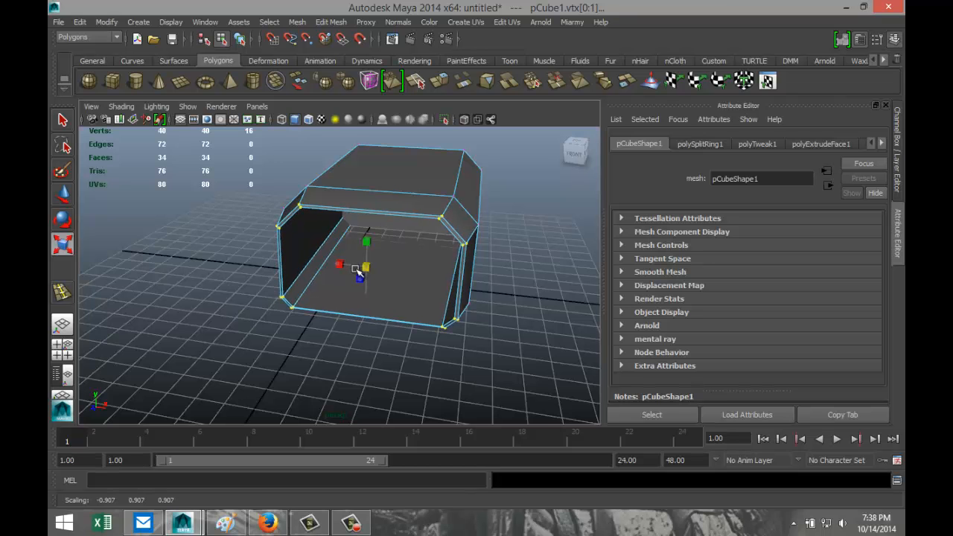
left_click_drag(457, 361, 328, 343, "alt")
left_click_drag(329, 353, 363, 381, "alt")
left_click(265, 365)
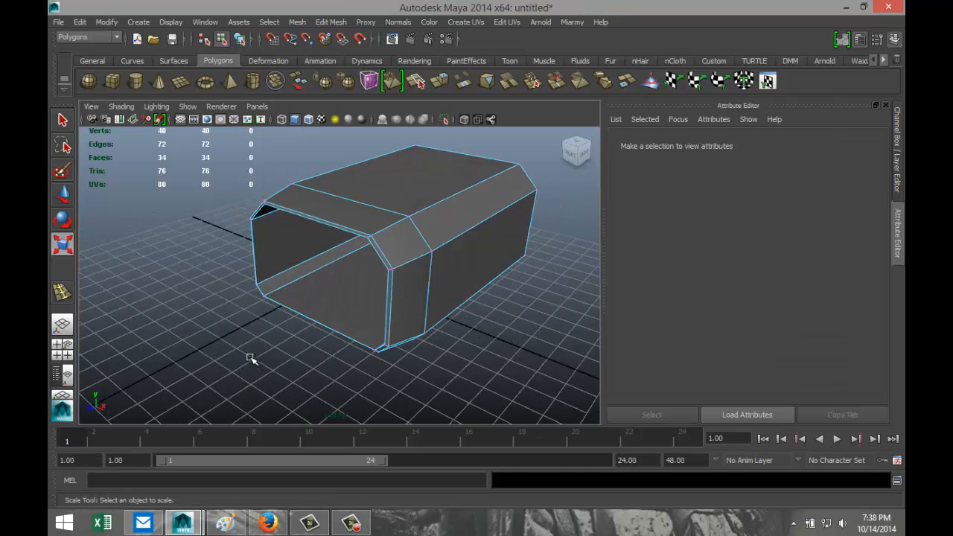
- Extrude the large face of the box's closed end and move it straight outward to lengthen the body
left_click_drag(224, 344, 276, 340, "alt")
left_click_drag(377, 371, 356, 361, "alt")
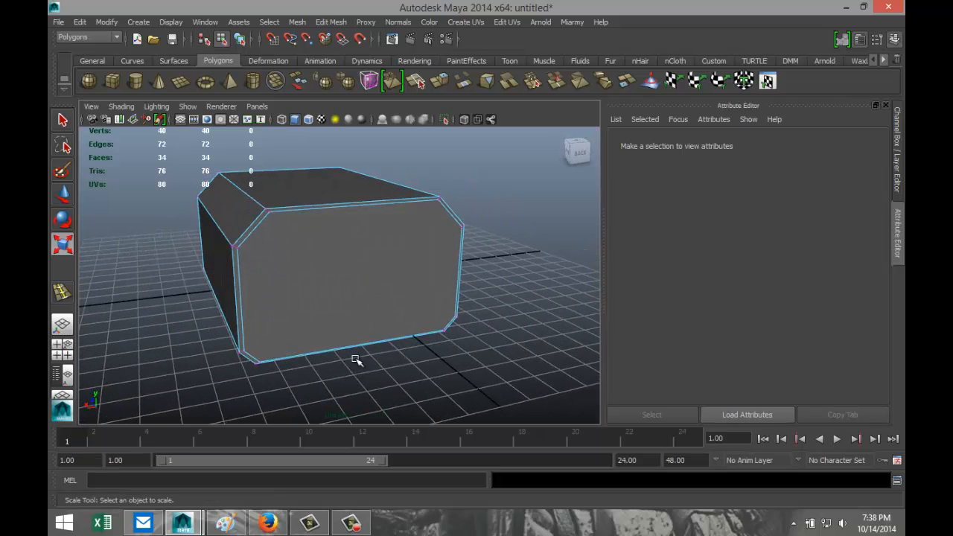
right_click(356, 267)
left_click(361, 275)
left_click(361, 269)
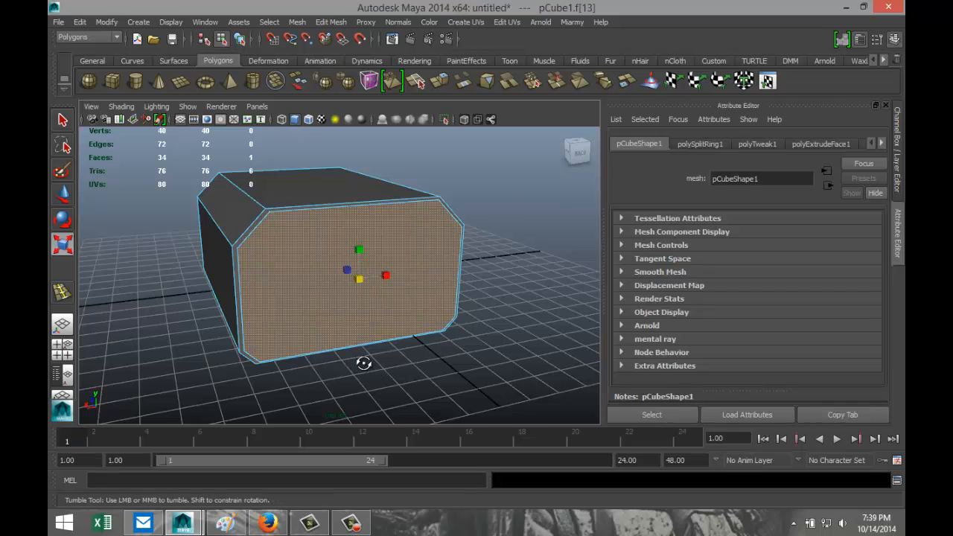
left_click_drag(365, 365, 407, 346, "alt")
left_click(331, 22)
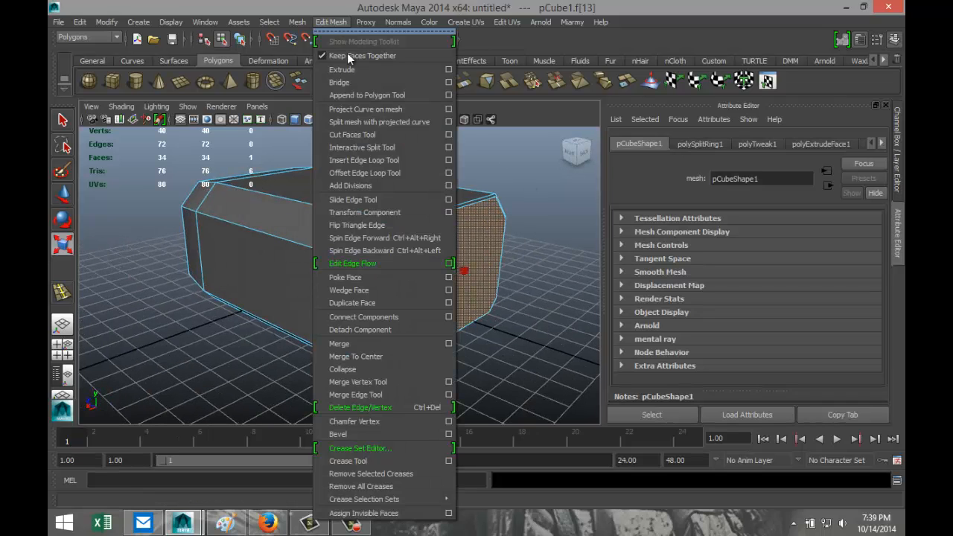
left_click(361, 69)
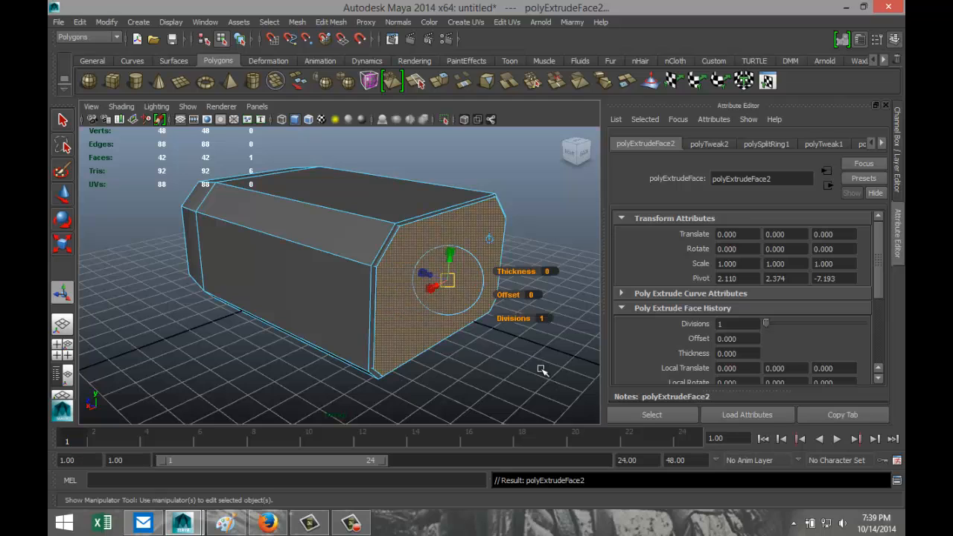
key("w")
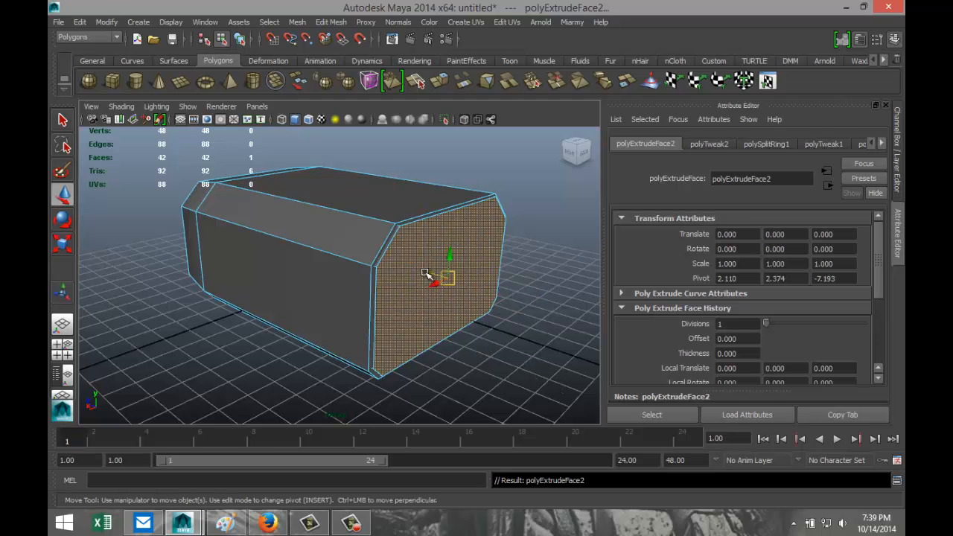
left_click_drag(425, 274, 530, 318)
key("a")
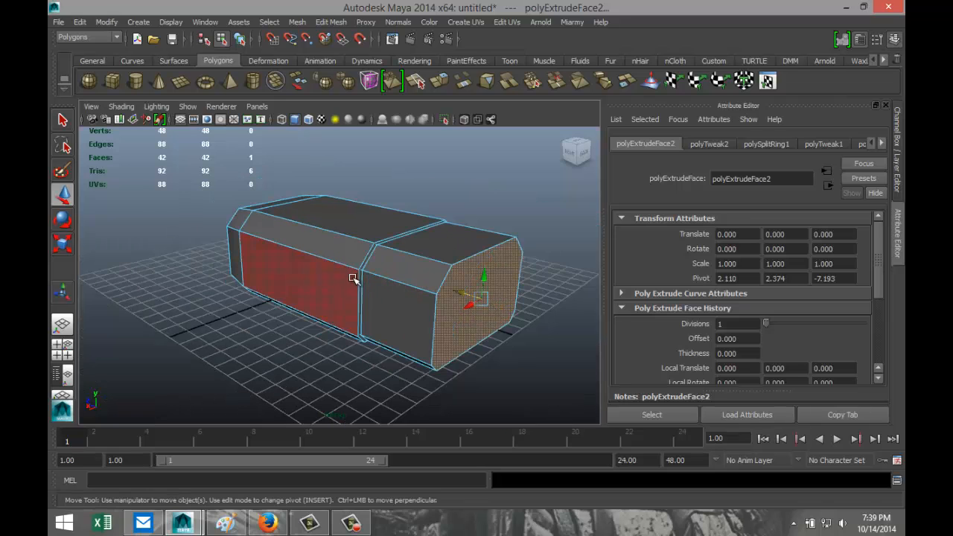
- Scale the extruded end face down uniformly and move it slightly farther outward to form a tapered section
key("r")
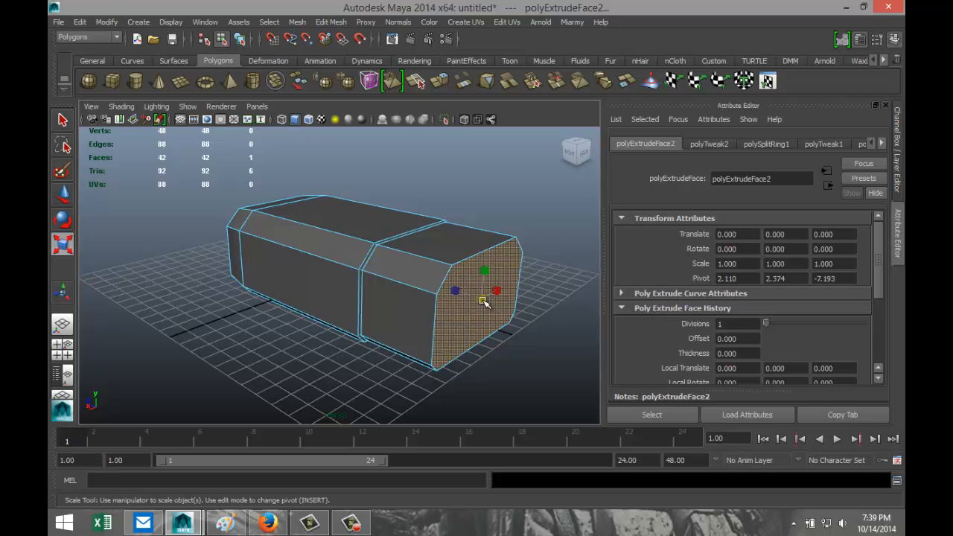
left_click_drag(484, 296, 448, 309)
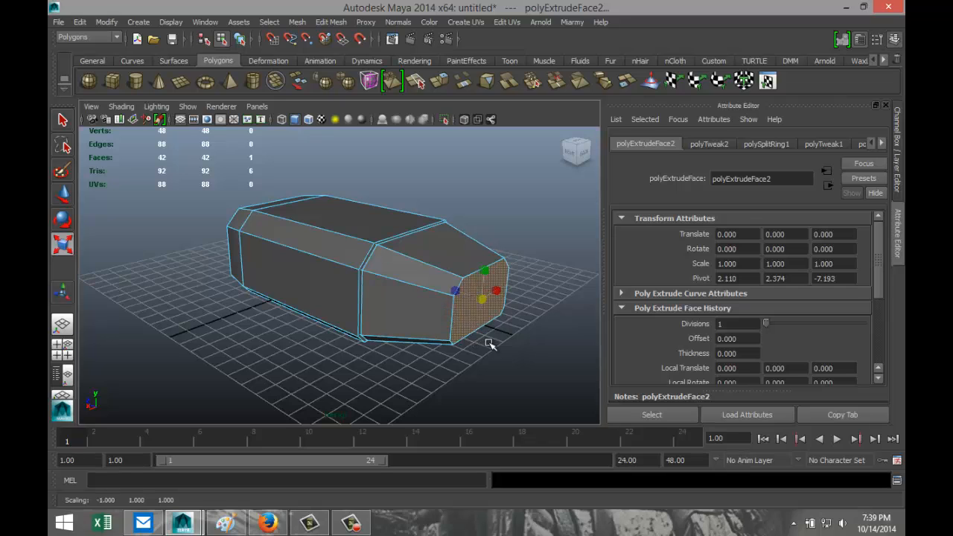
key("w")
left_click_drag(461, 293, 488, 306)
key("r")
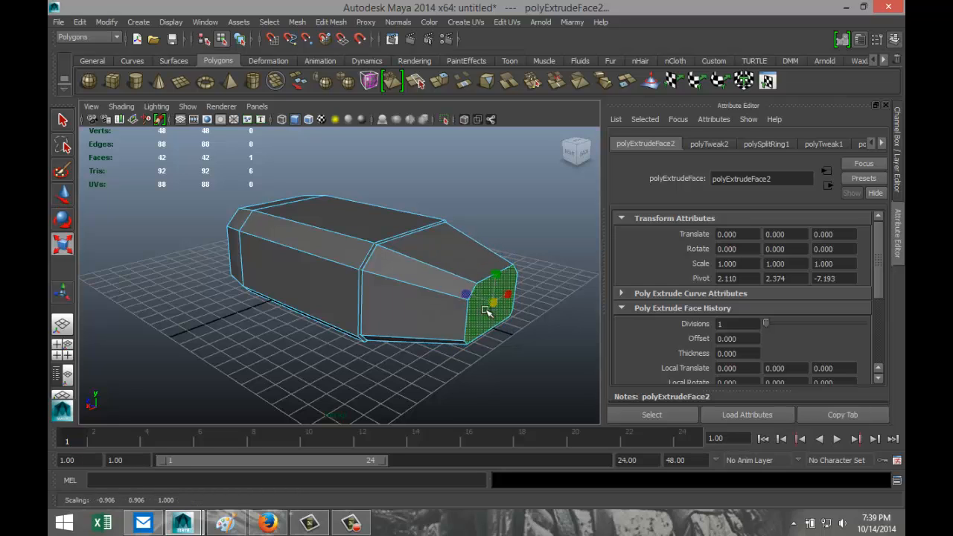
scroll(497, 358, "up", 3)
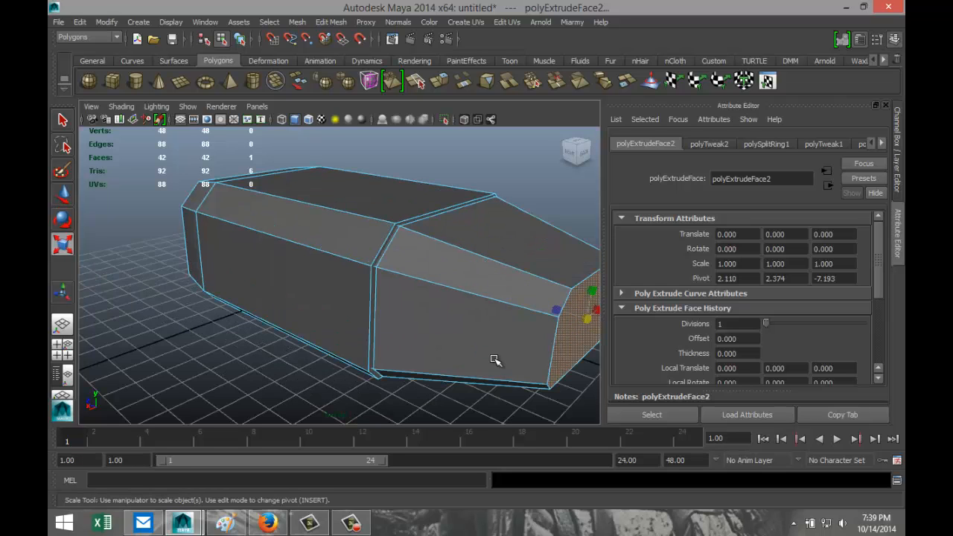
scroll(497, 370, "down", 3)
left_click_drag(498, 370, 510, 376, "alt")
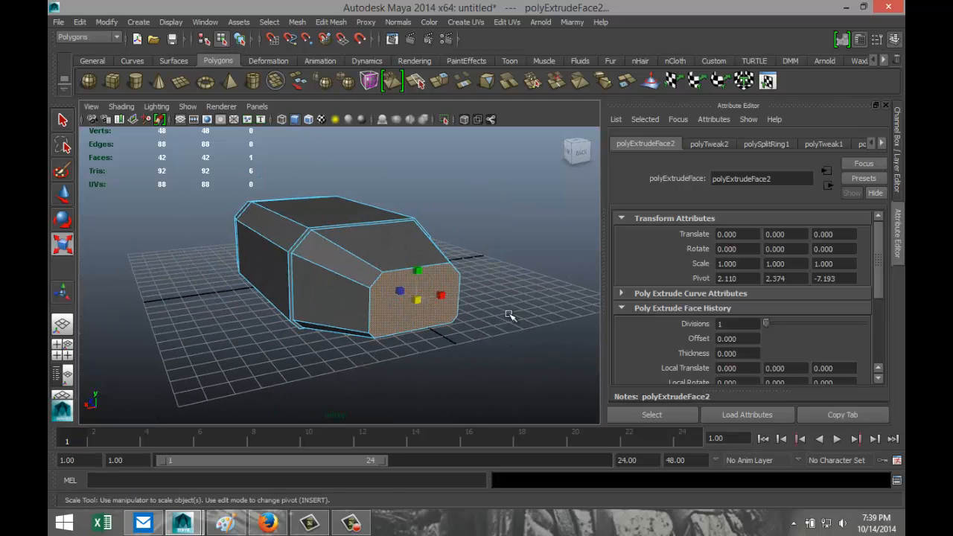
- Extrude the tapered end face again and scale it in slightly to leave a thin rim
left_click(331, 22)
left_click(364, 68)
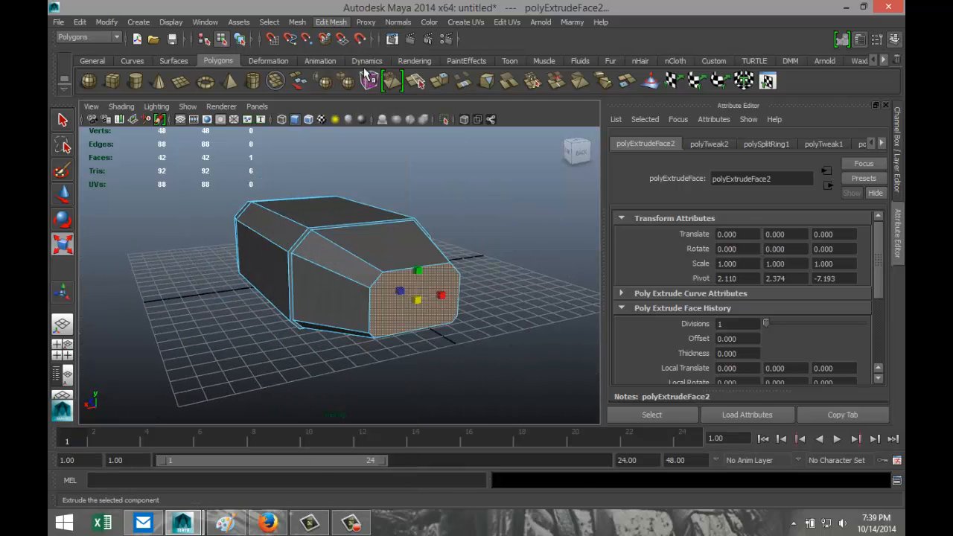
key("r")
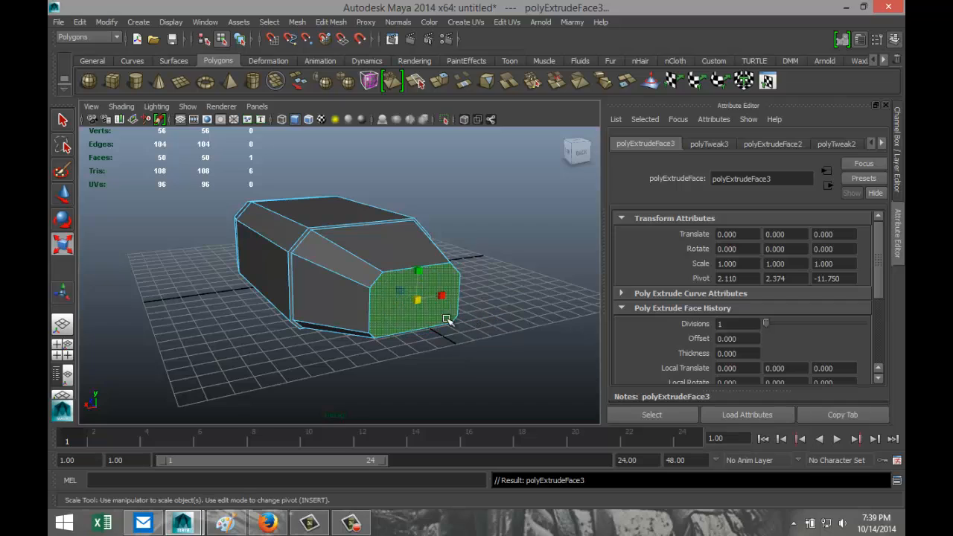
left_click_drag(416, 301, 412, 301)
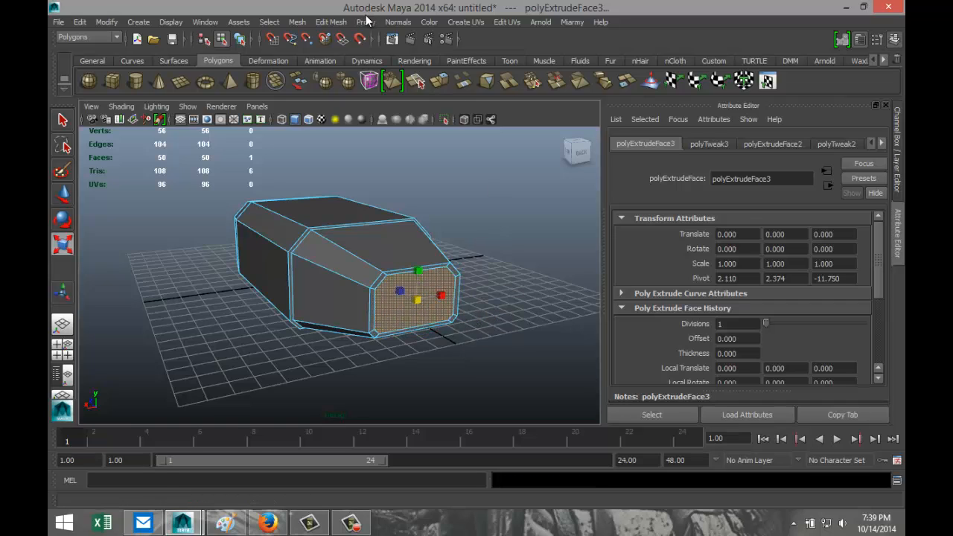
- Extrude the face inside the rim and push it into the body to about -9.338 cm in Z, forming a recess
key("ctrl+e")
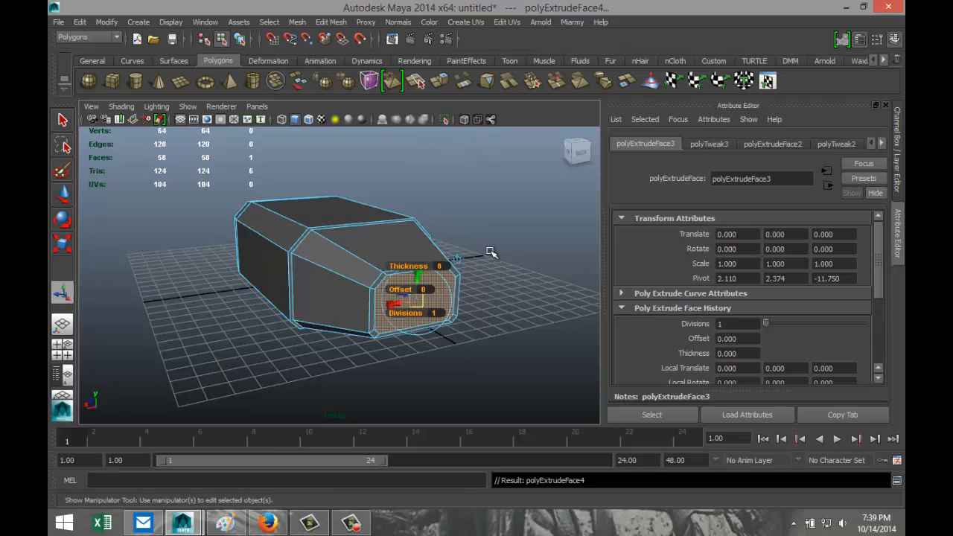
key("w")
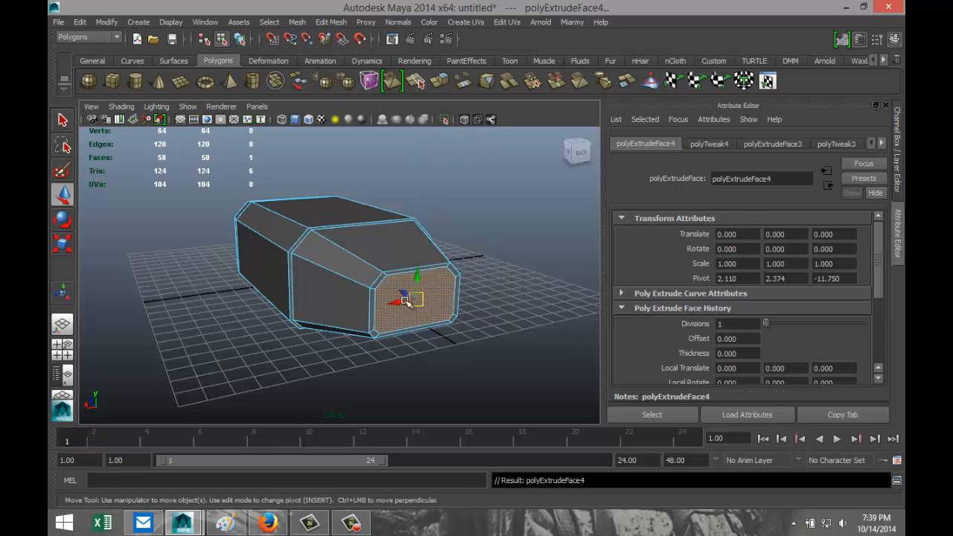
left_click_drag(398, 291, 370, 282)
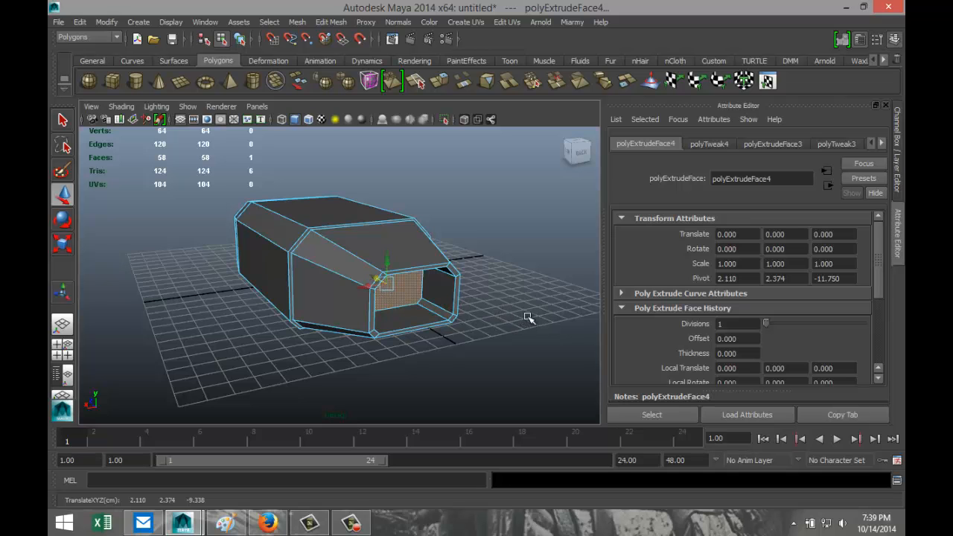
- Extrude the large face on top of the main body and scale it in slightly to create an inset border
left_click_drag(526, 318, 446, 281, "alt")
middle_click_drag(447, 280, 546, 353, "alt")
left_click(405, 330)
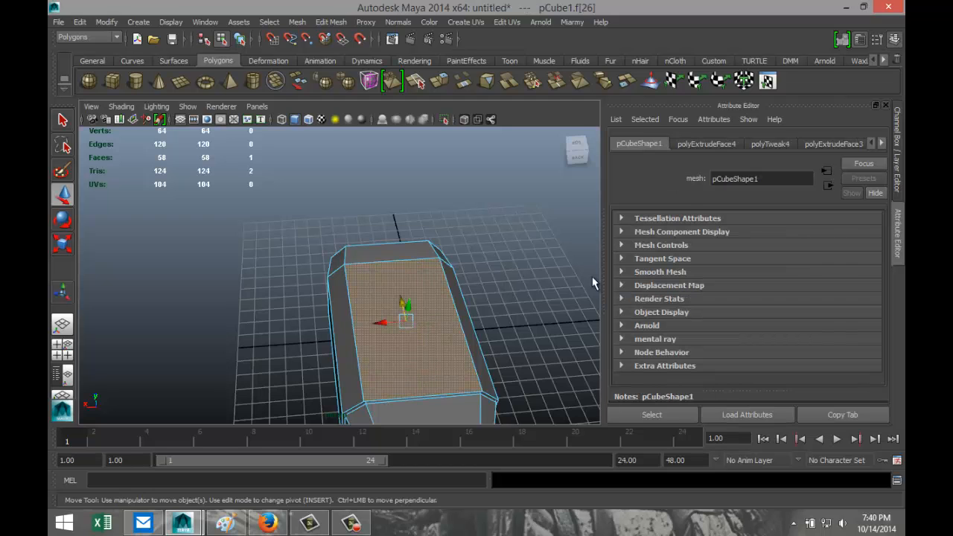
left_click(331, 23)
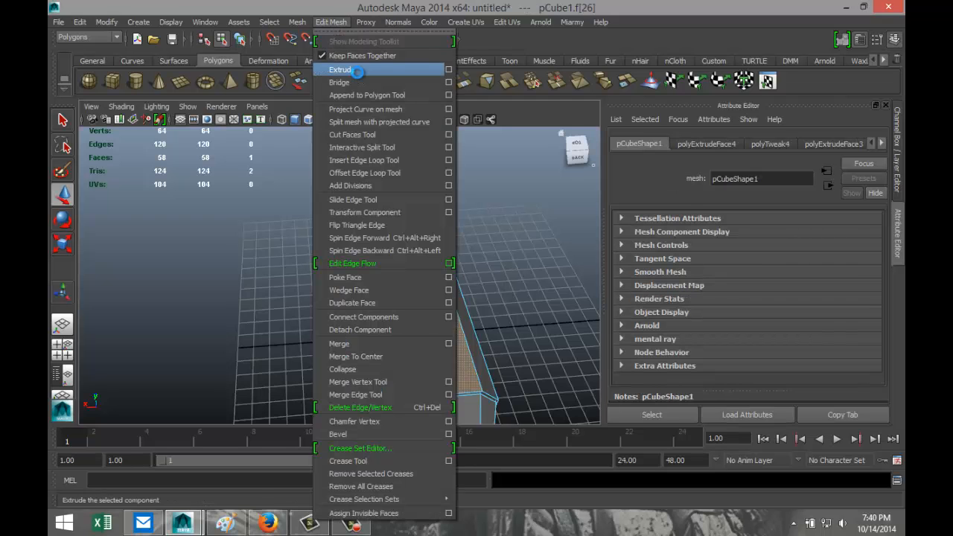
left_click(352, 66)
key("r")
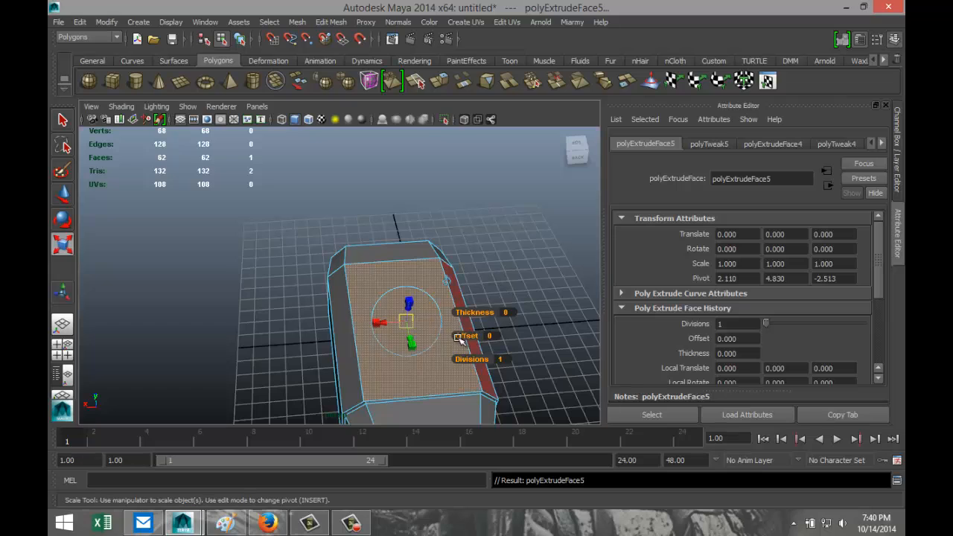
left_click_drag(406, 320, 389, 322)
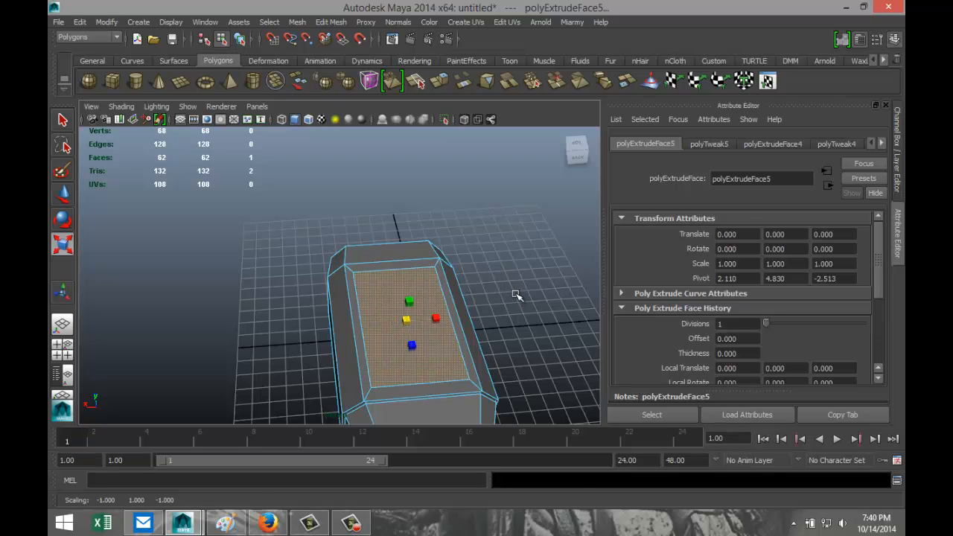
- Extrude the inset top face and raise it slightly to about 5.125 cm in Y
key("ctrl+e")
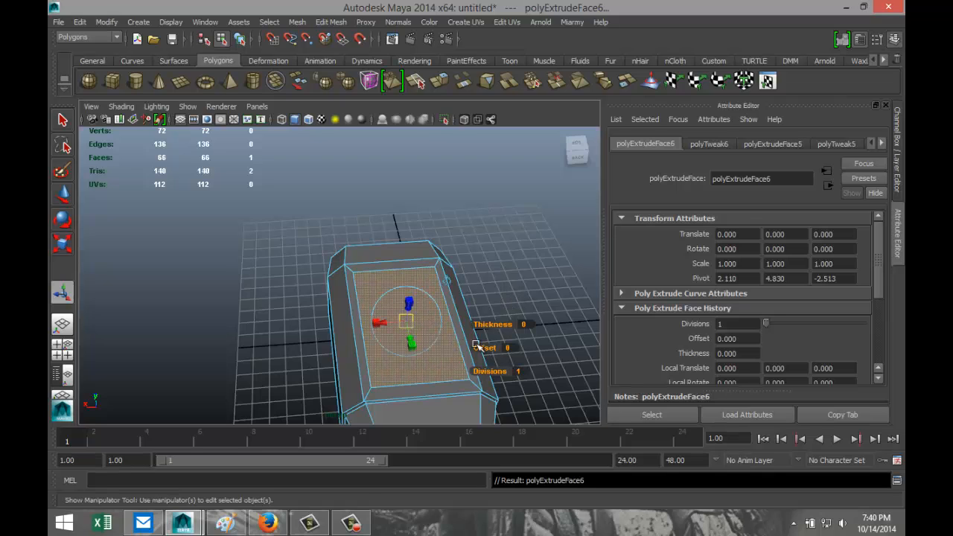
key("w")
left_click_drag(408, 305, 414, 305)
- Extrude the raised top panel face again and scale it in slightly to form an inner border
key("ctrl+e")
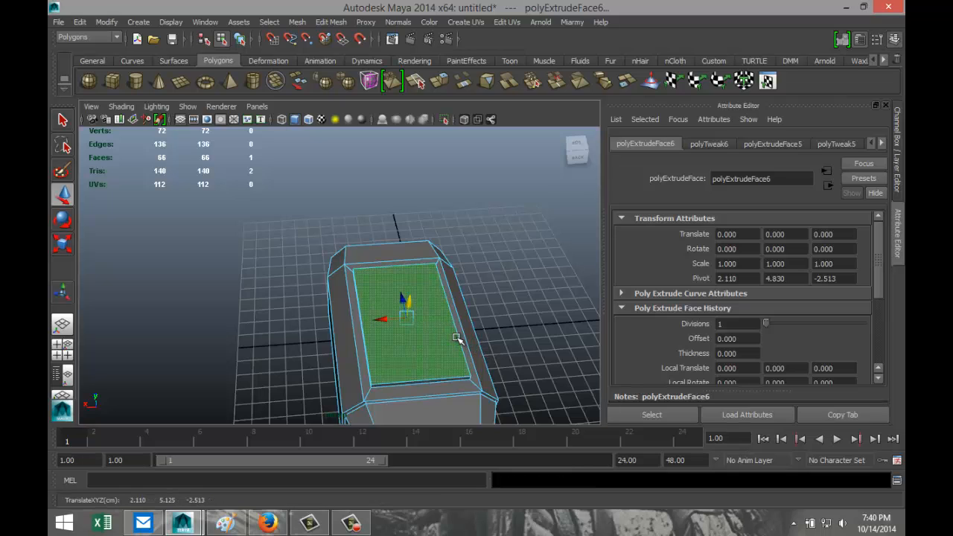
key("r")
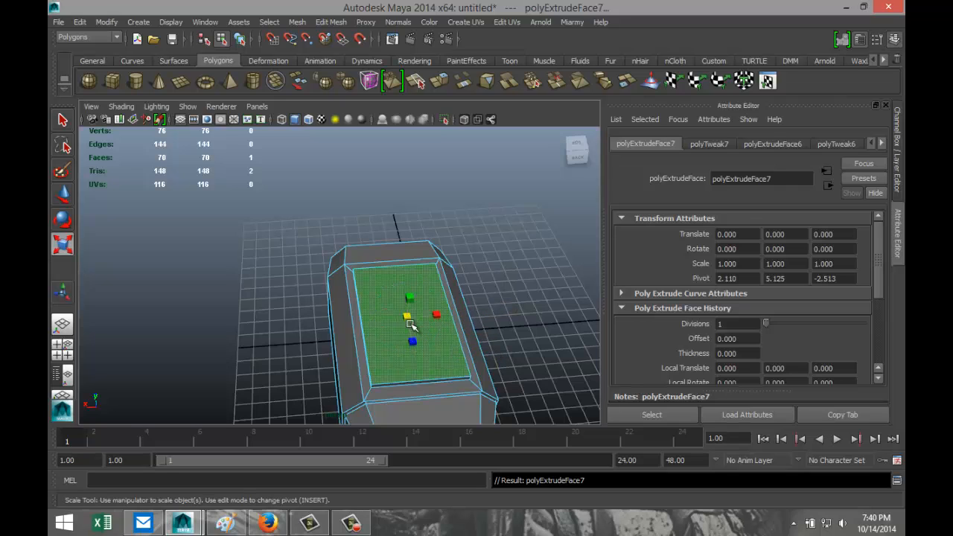
left_click_drag(407, 317, 398, 317)
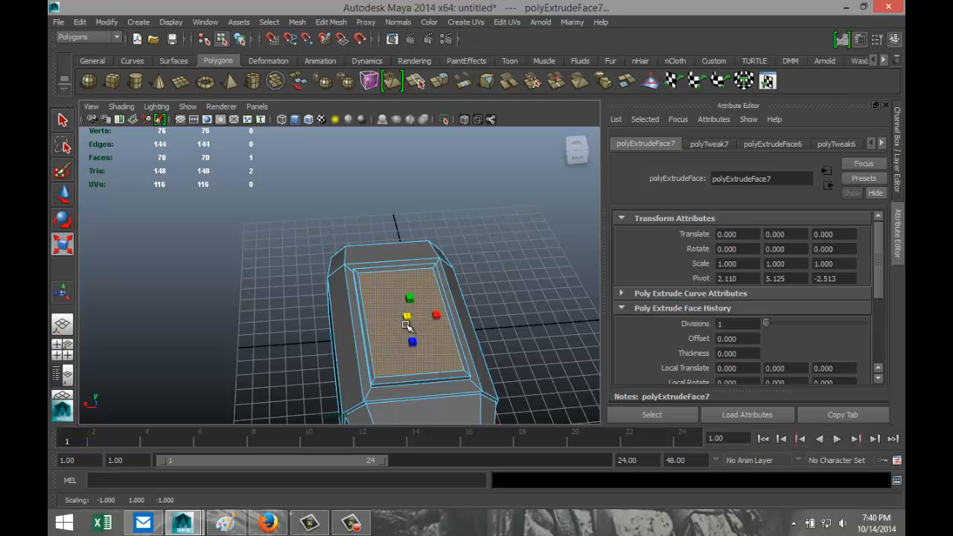
key("w")
left_click_drag(412, 305, 412, 306)
- Extrude the sloped face at the body's front, just before the raised top panel, and scale it in slightly to create an inset border
left_click_drag(325, 335, 406, 327, "alt")
scroll(409, 329, "down", 5)
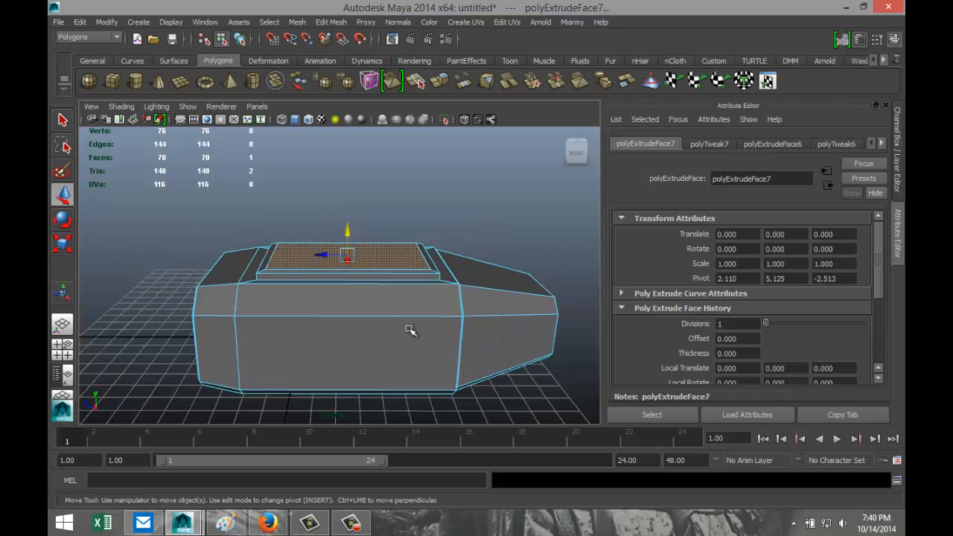
left_click_drag(287, 342, 425, 385, "alt")
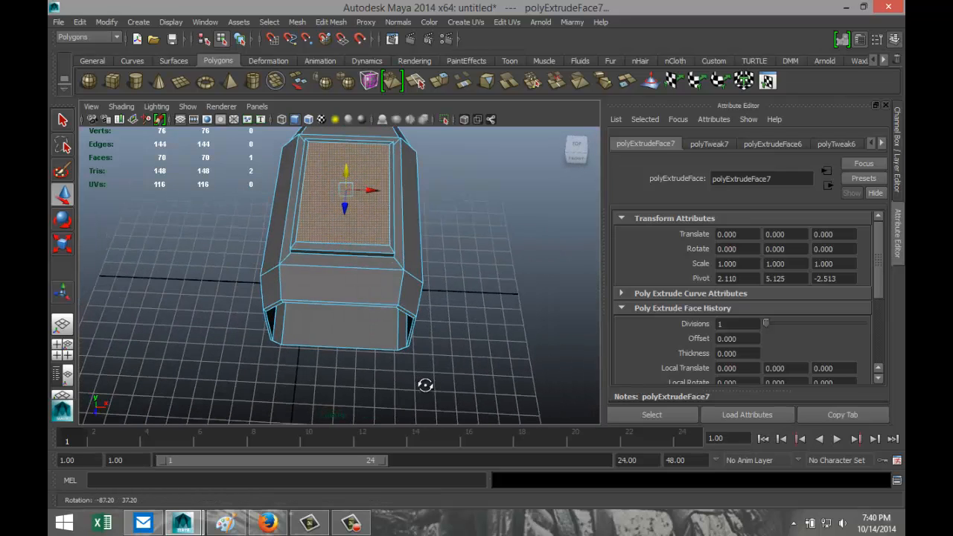
left_click(367, 290)
left_click(340, 23)
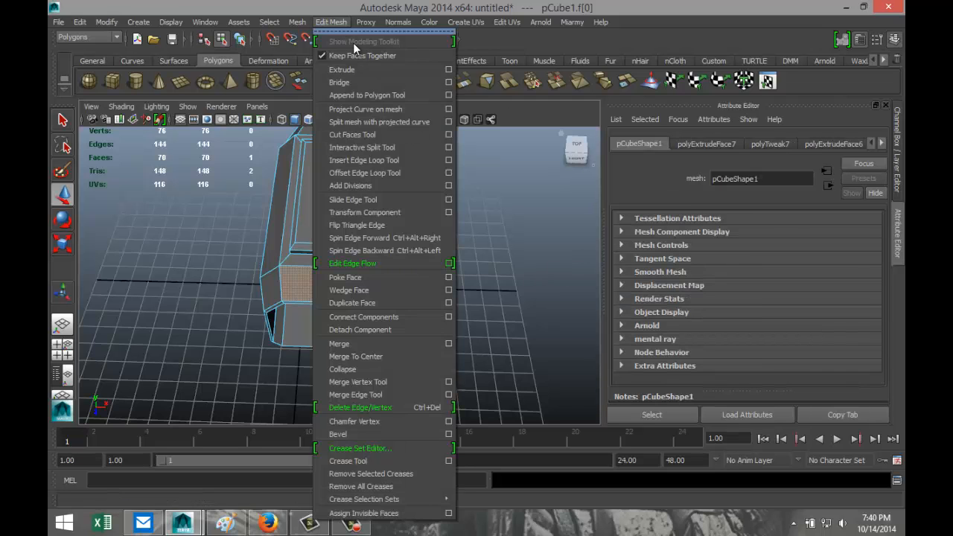
left_click(364, 69)
left_click_drag(340, 284, 332, 286)
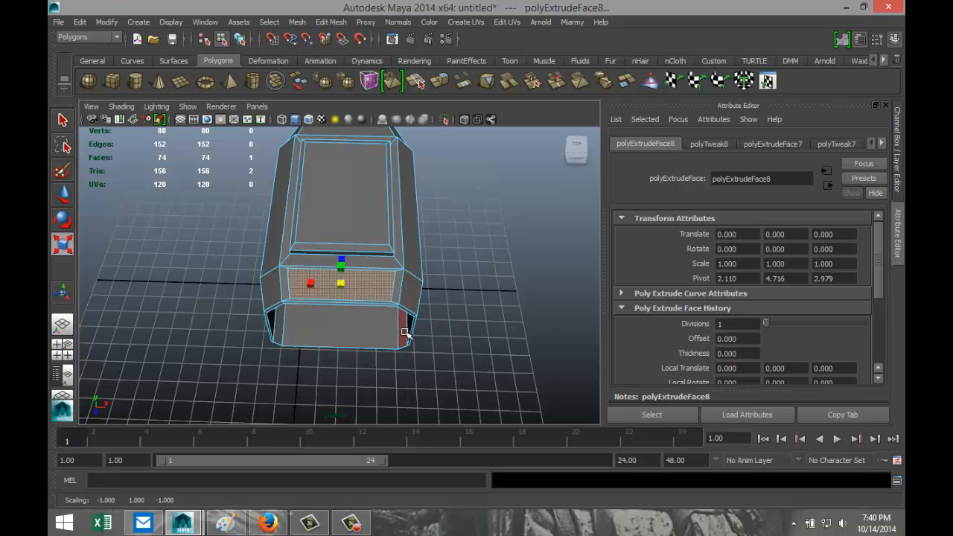
- Extrude the inset front face again, raise it to about 4.869 cm in Y and scale it in slightly
key("ctrl+e")
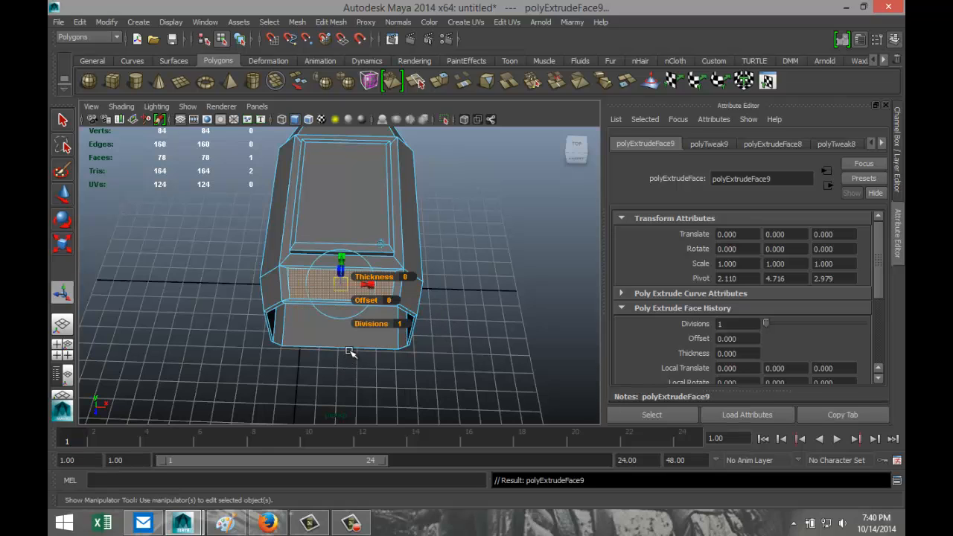
key("w")
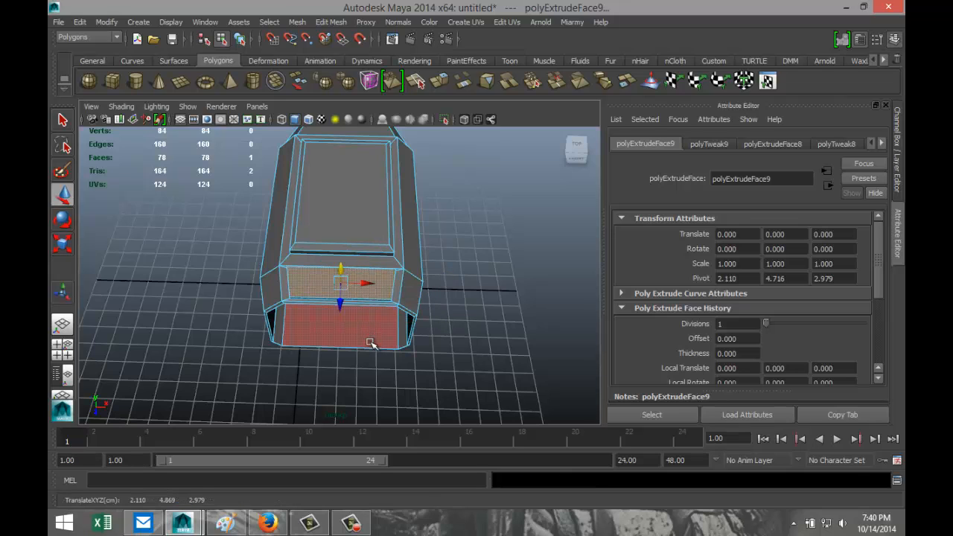
key("r")
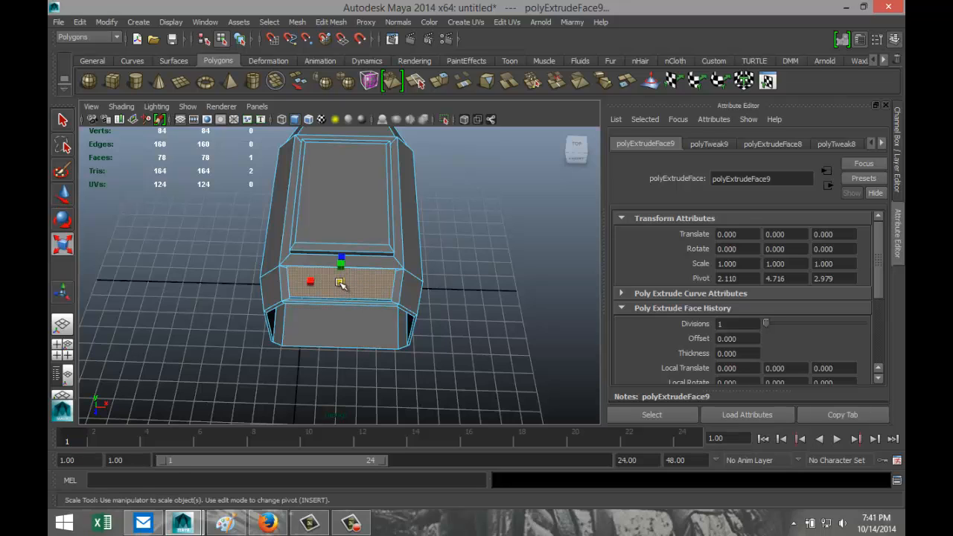
left_click_drag(339, 283, 336, 284)
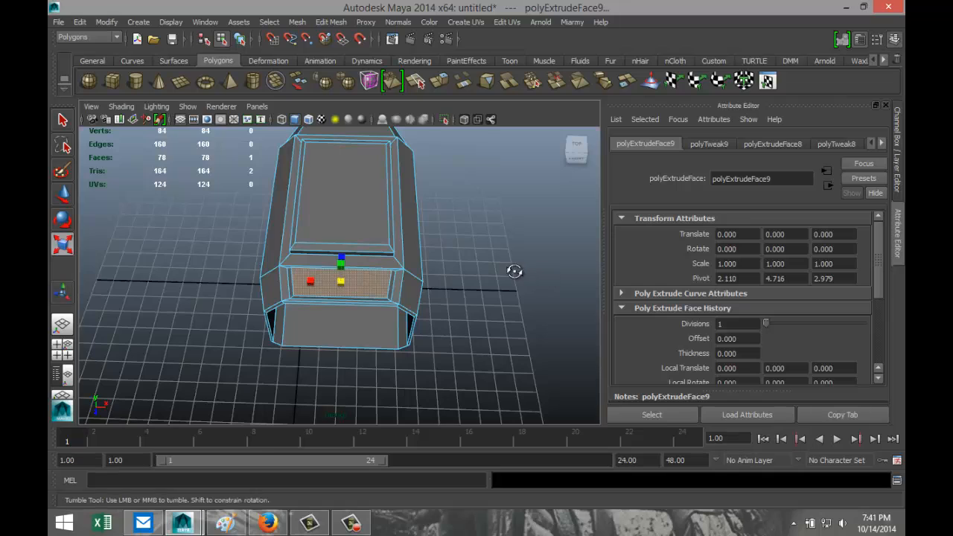
- Extrude the sloping top face of the tapered rear section and scale it in slightly to create an inset border
left_click_drag(511, 270, 242, 262, "alt")
middle_click_drag(275, 287, 236, 113, "alt")
left_click(355, 264)
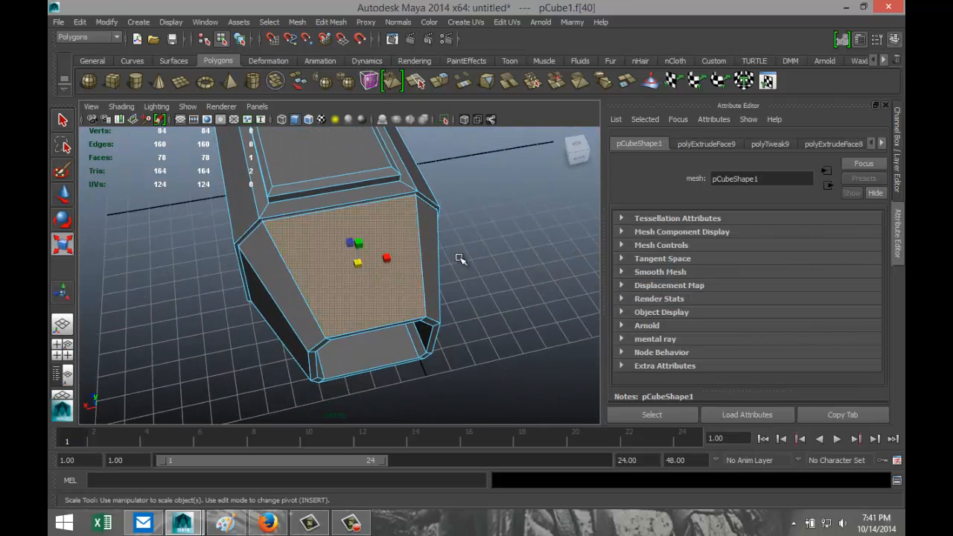
left_click(331, 21)
left_click(344, 70)
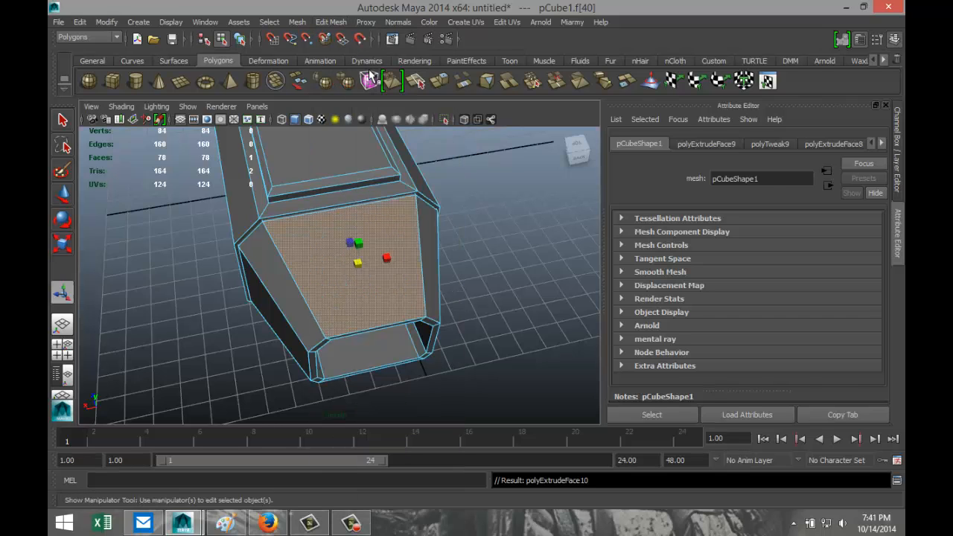
left_click_drag(357, 270, 347, 268)
- Extrude the inset rear top face, raise it to about 4.447 cm in Y, scale it in to about 0.908, and deselect it
left_click_drag(434, 313, 437, 313, "alt")
left_click_drag(419, 359, 423, 338, "alt")
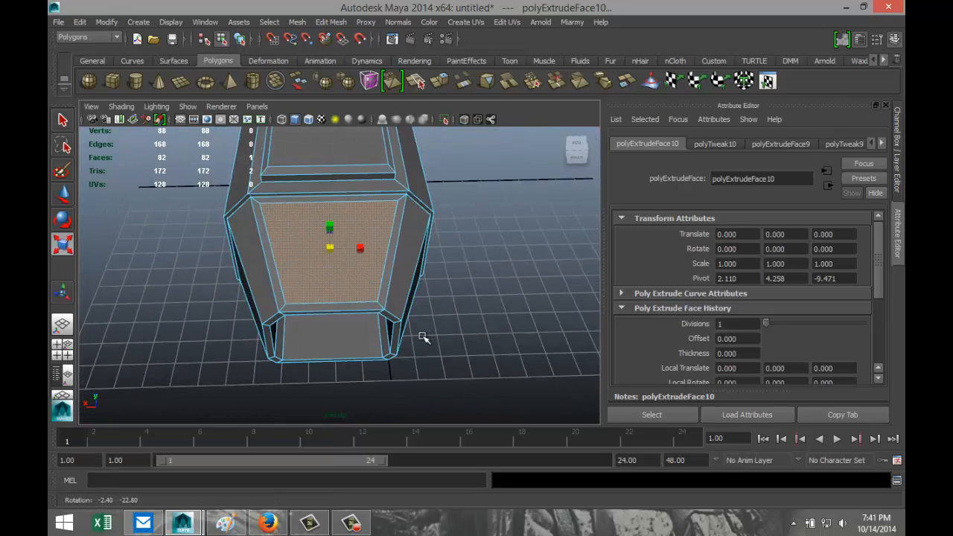
key("ctrl+e")
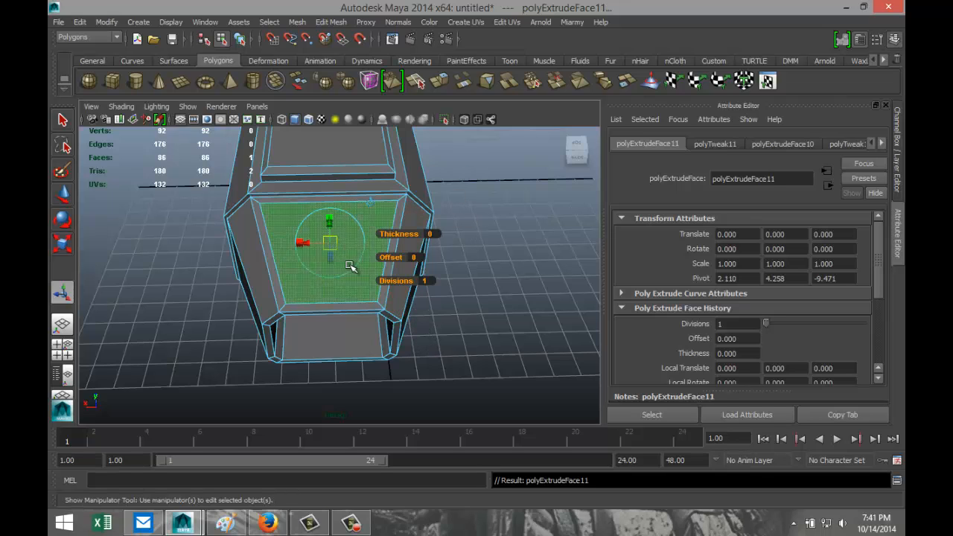
key("w")
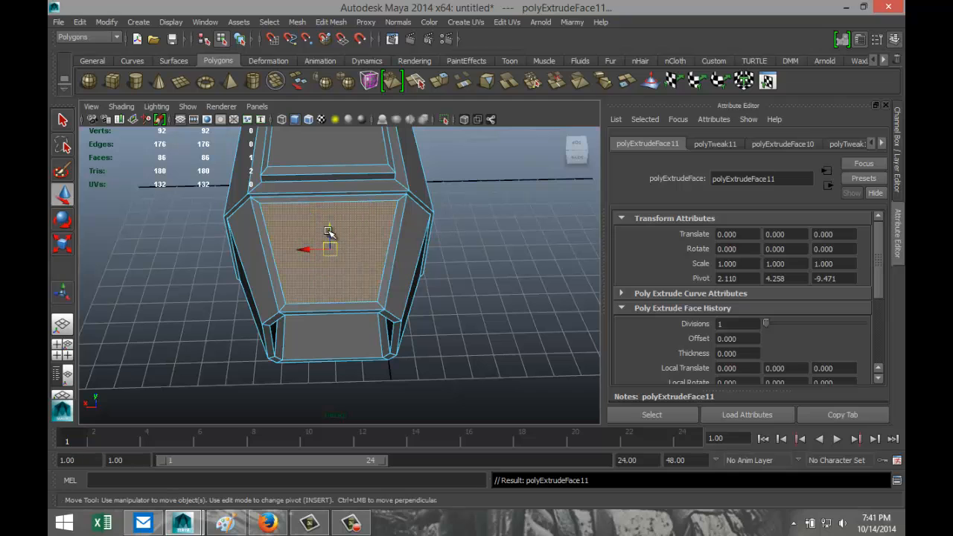
left_click_drag(330, 333, 381, 206, "alt")
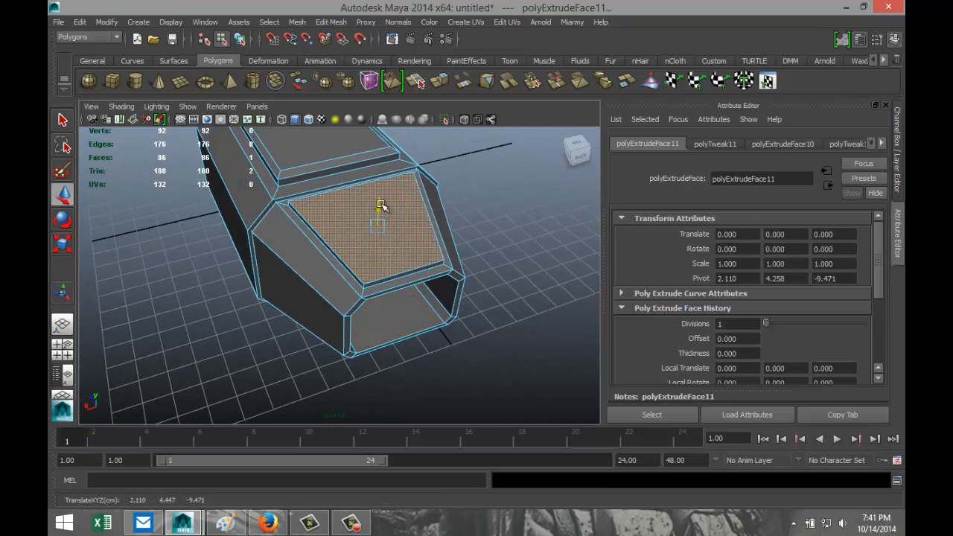
key("r")
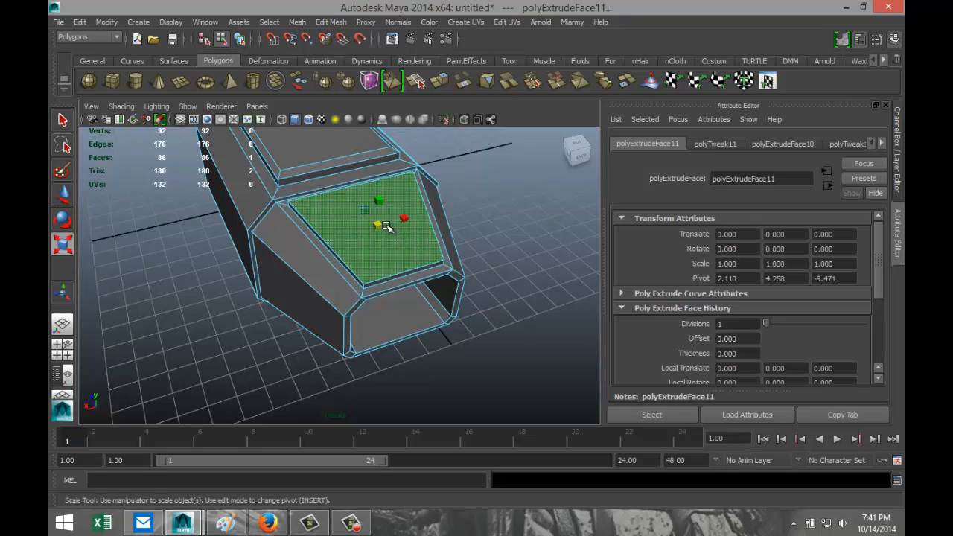
left_click_drag(376, 225, 371, 227)
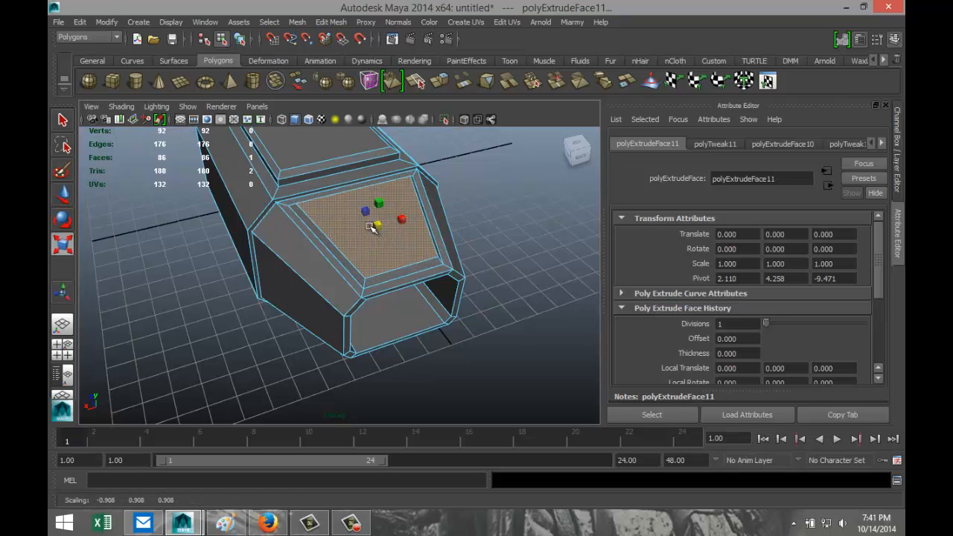
left_click(497, 289)
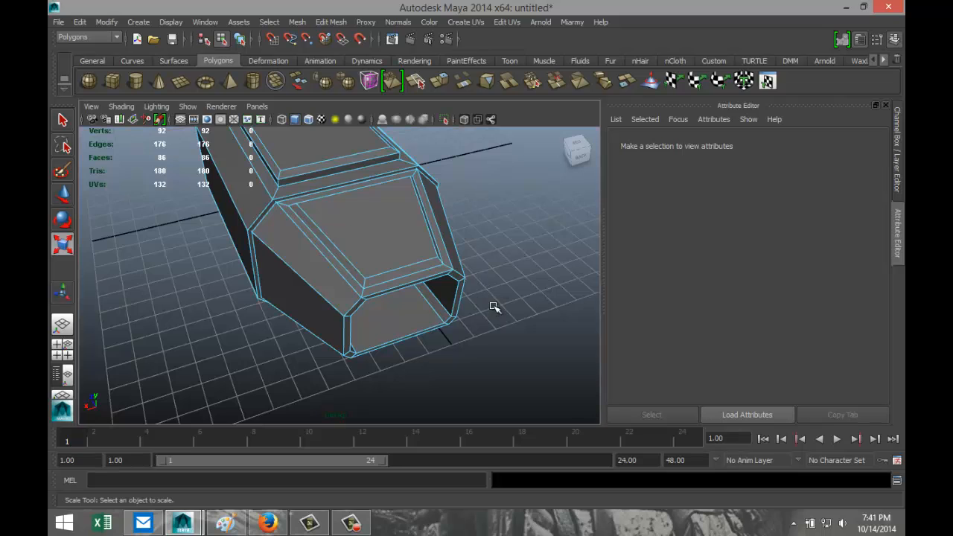
- Extrude the large side faces on both sides of the main body together, try scaling them in, and undo the scaling
left_click_drag(495, 306, 485, 312, "alt")
left_click_drag(225, 323, 363, 313, "alt")
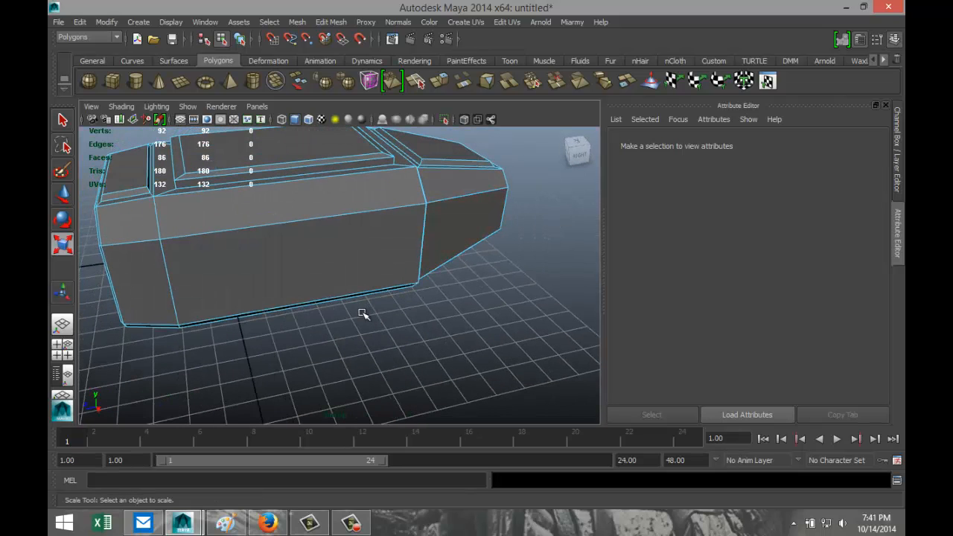
left_click_drag(292, 307, 364, 320, "alt")
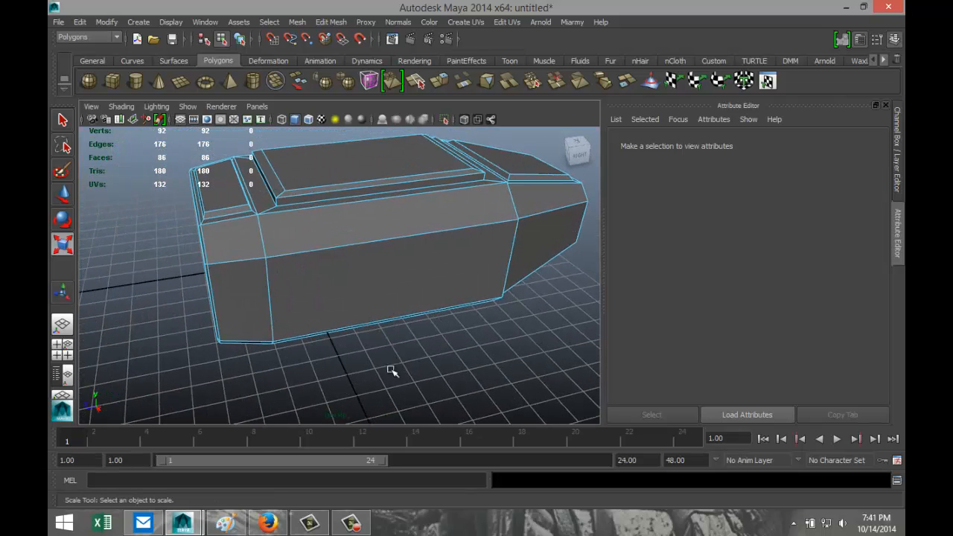
left_click_drag(292, 357, 412, 310, "alt")
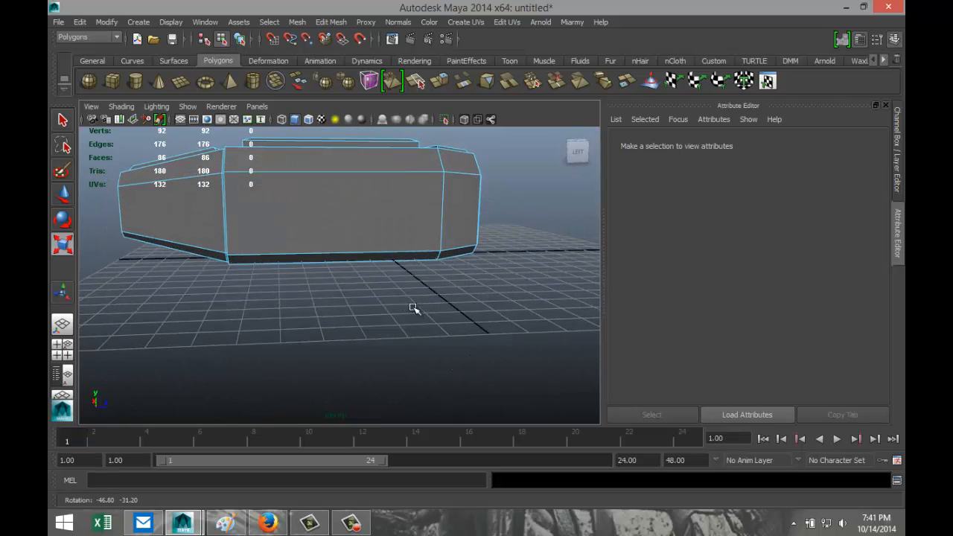
left_click(360, 211)
left_click_drag(495, 297, 223, 297, "alt")
left_click(385, 250, "shift")
left_click_drag(294, 305, 440, 305, "alt")
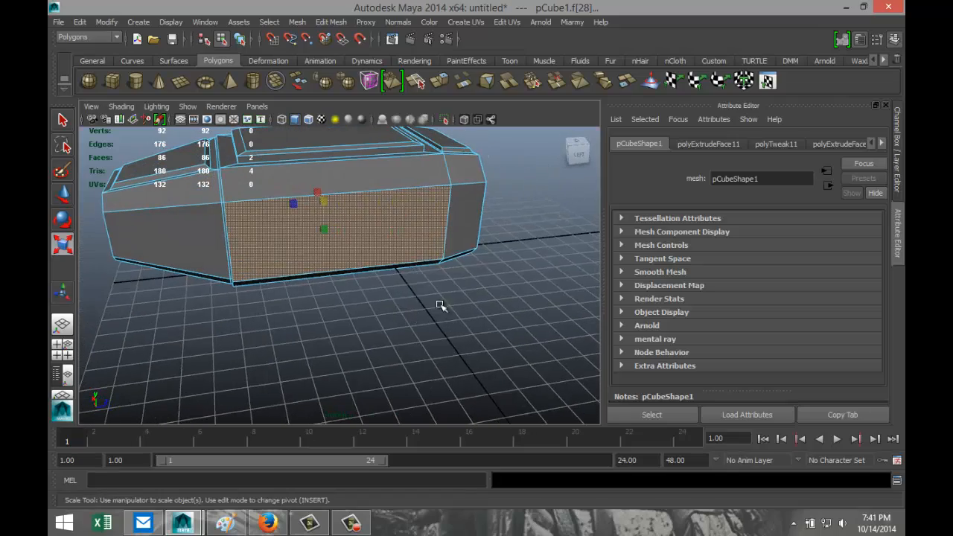
left_click(330, 22)
left_click(394, 66)
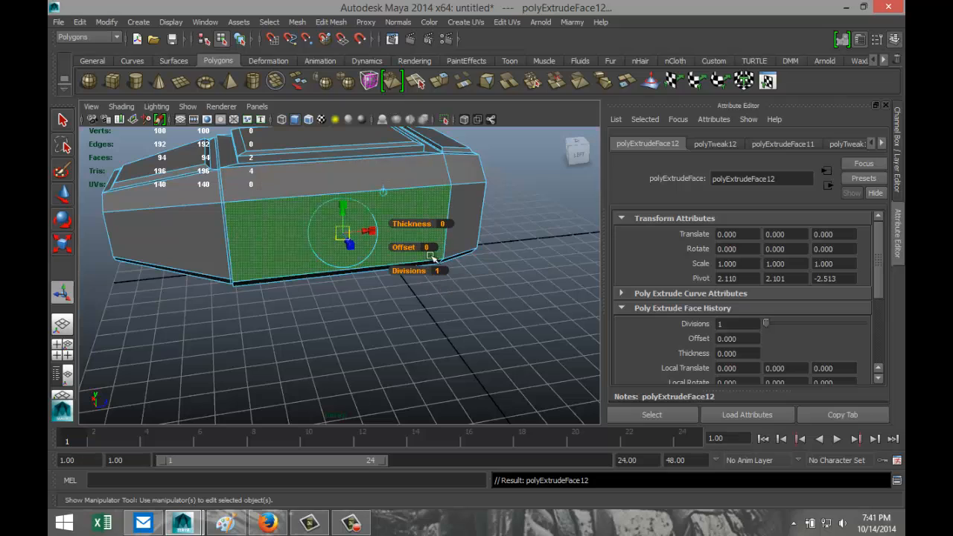
key("r")
left_click_drag(325, 205, 317, 204)
left_click_drag(329, 283, 356, 266, "alt")
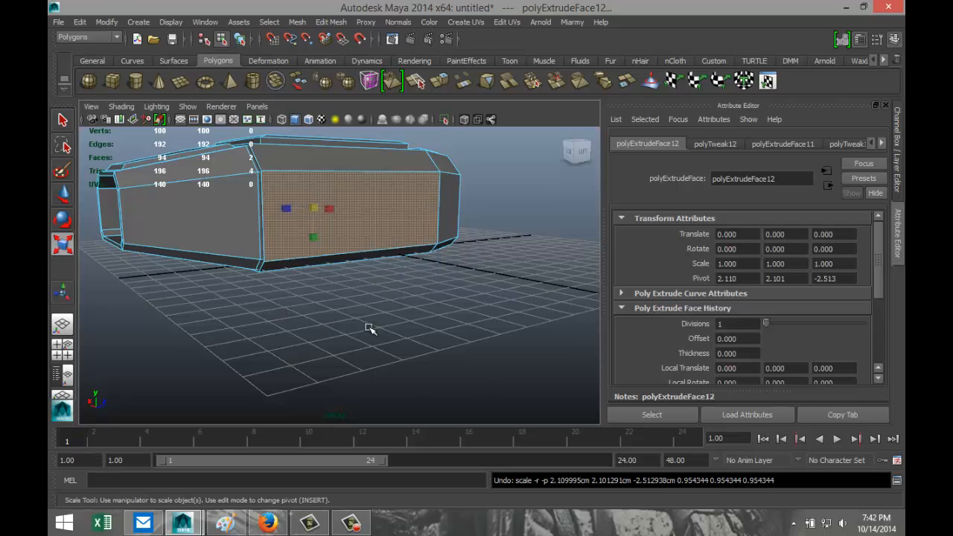
- Select only one large side face of the main body, extrude it and scale it in to about 0.91 for an inset border
left_click_drag(370, 328, 334, 338, "alt")
left_click(304, 338)
left_click_drag(232, 318, 313, 266, "alt")
left_click(319, 232)
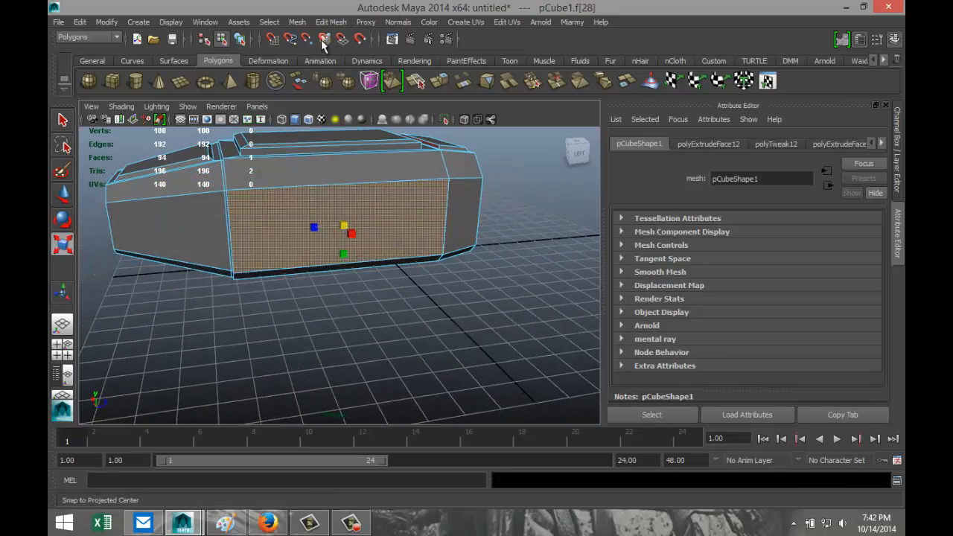
left_click(330, 21)
left_click(351, 70)
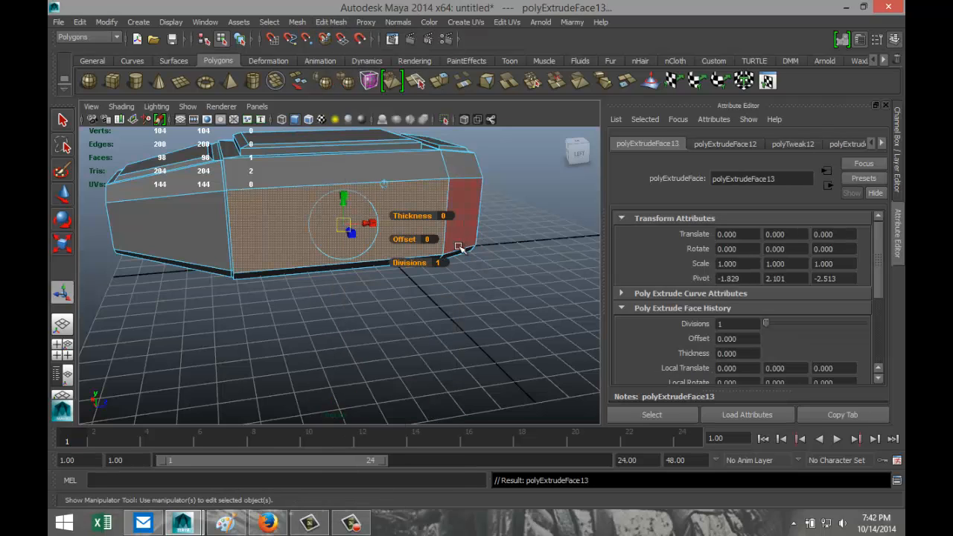
left_click_drag(331, 226, 336, 226)
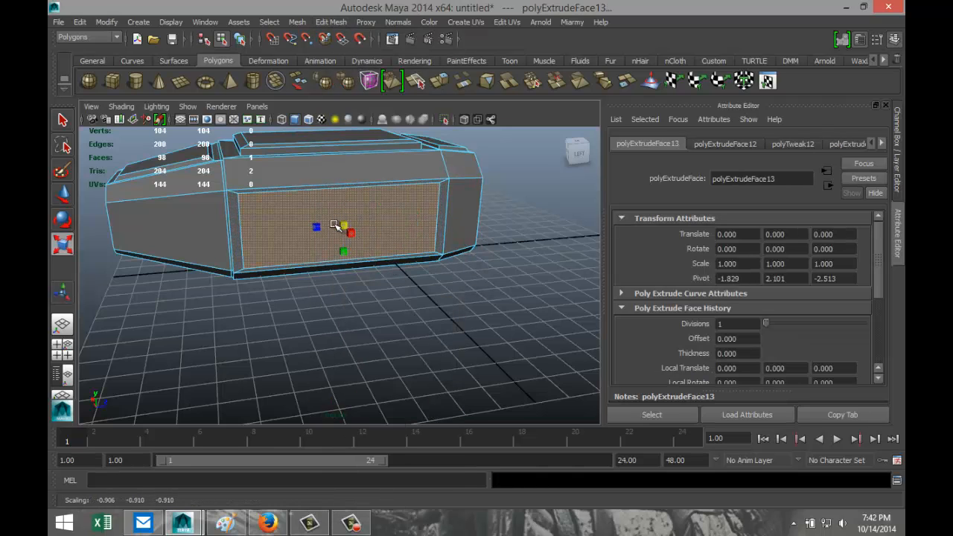
- Scale the inset side face in slightly more in the orthographic side view, and return to the perspective view
left_click(62, 345)
key("space")
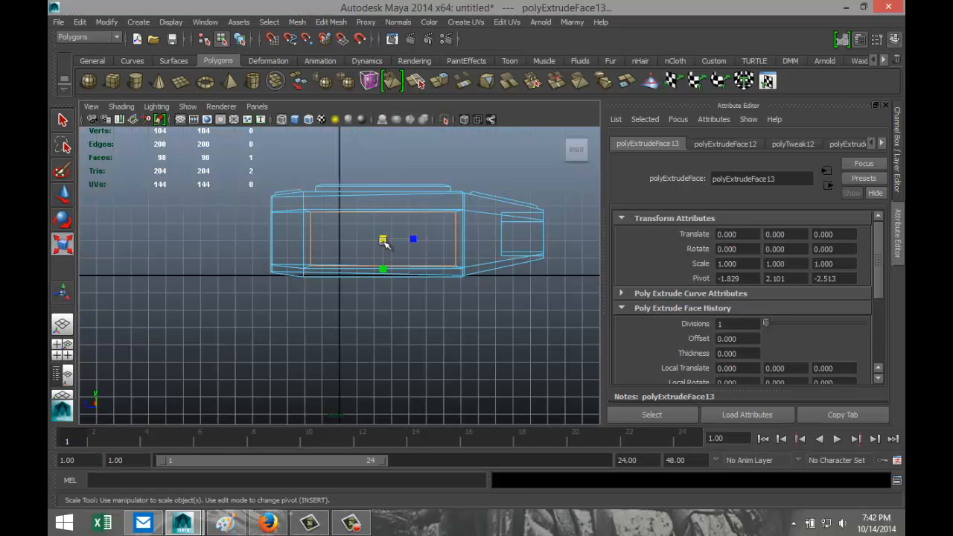
left_click_drag(382, 239, 382, 241)
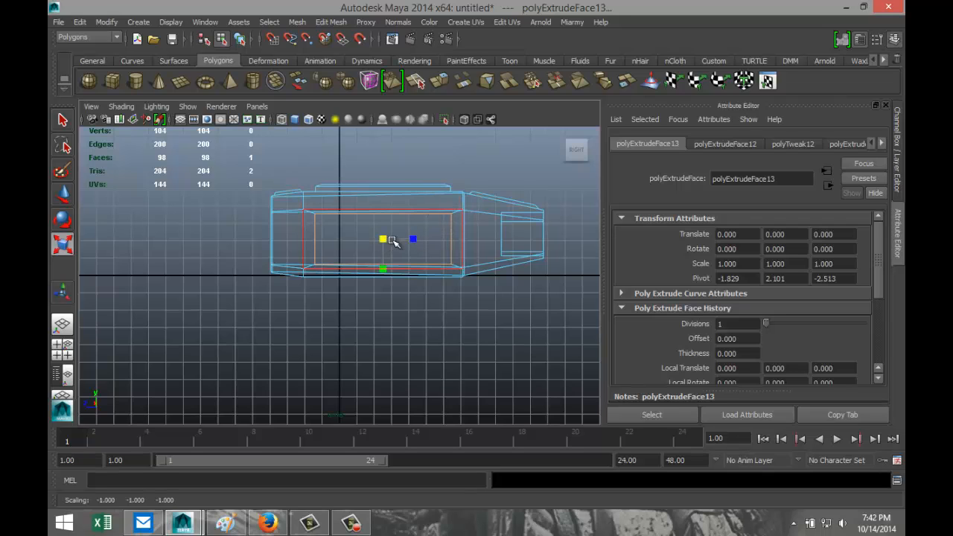
left_click(62, 345)
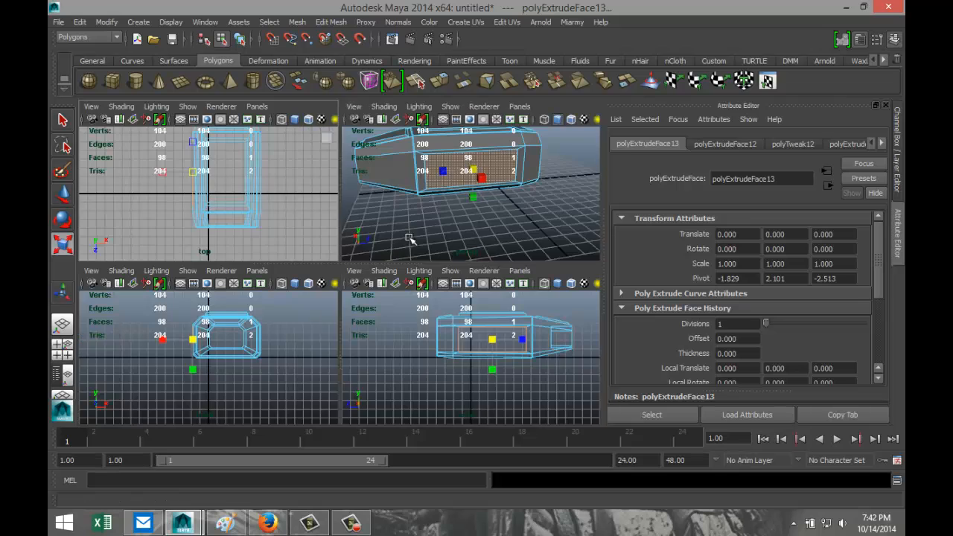
key("space")
- Extrude the inset side face, pull it slightly outward from the body and scale it in to form a raised, bevelled panel
left_click_drag(340, 282, 378, 299, "alt")
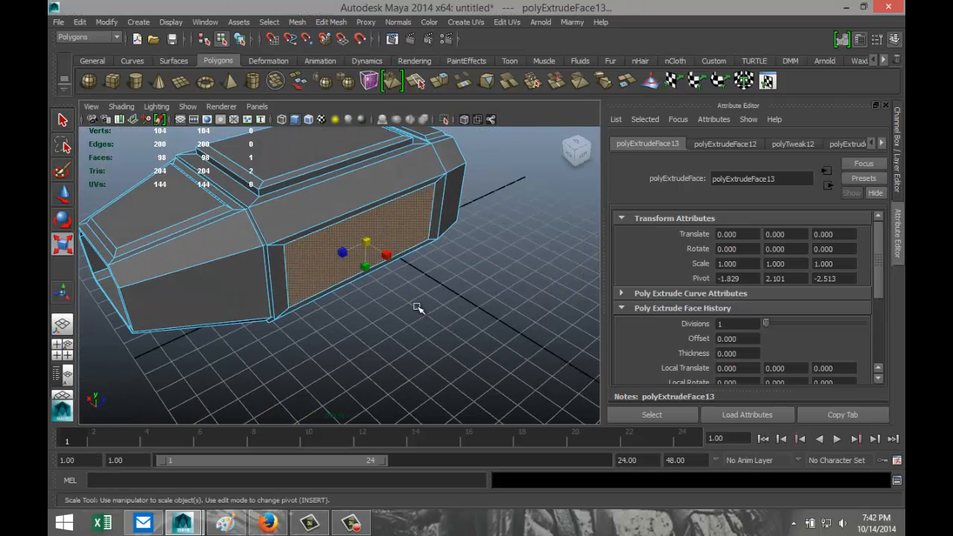
key("ctrl+e")
key("w")
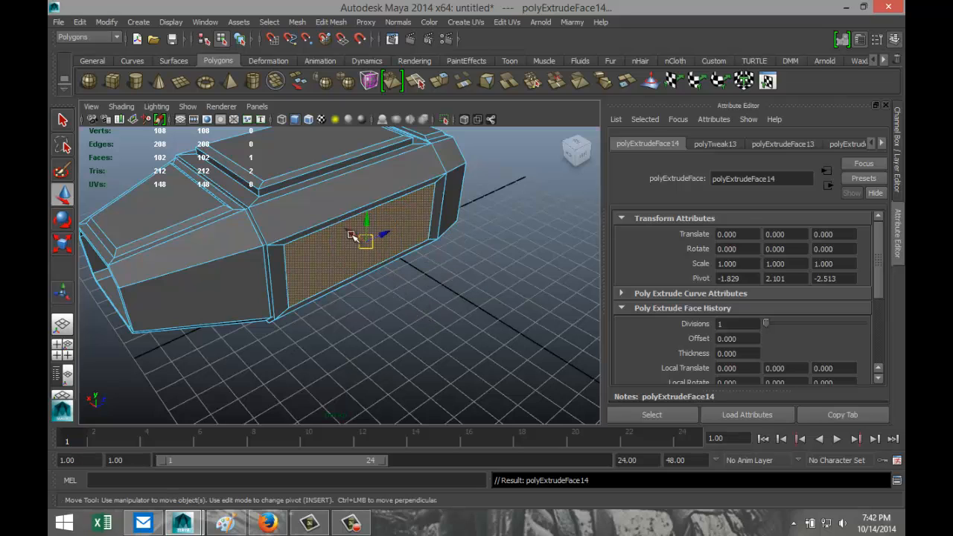
mouse_move(350, 232)
left_mouse_down()
mouse_move(371, 246)
mouse_move(361, 246)
left_mouse_up()
key("r")
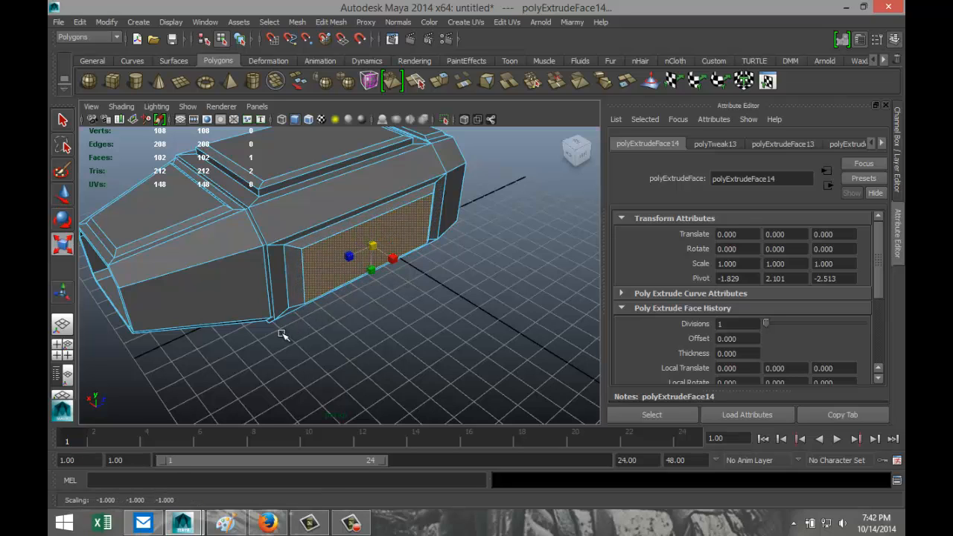
- Extrude the large side face on the opposite side of the main body and scale it in to about 0.85, matching the existing panel's border in the side view
left_click_drag(185, 329, 404, 257, "alt")
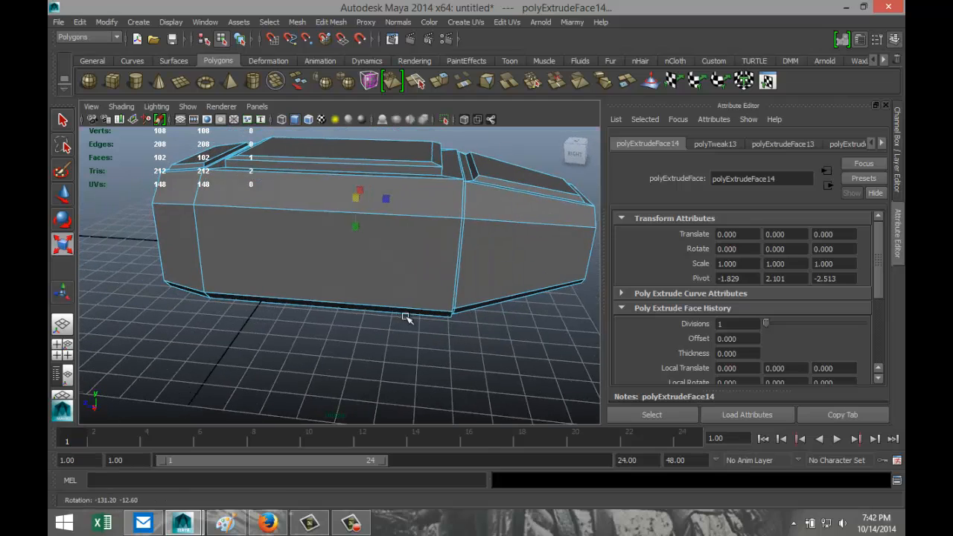
left_click(329, 258)
left_click(331, 22)
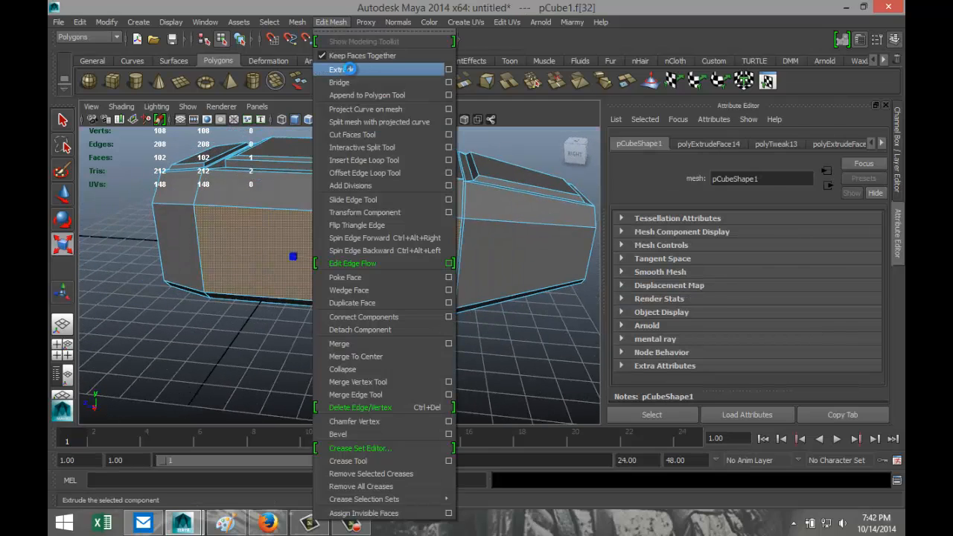
left_click(350, 67)
left_click(68, 356)
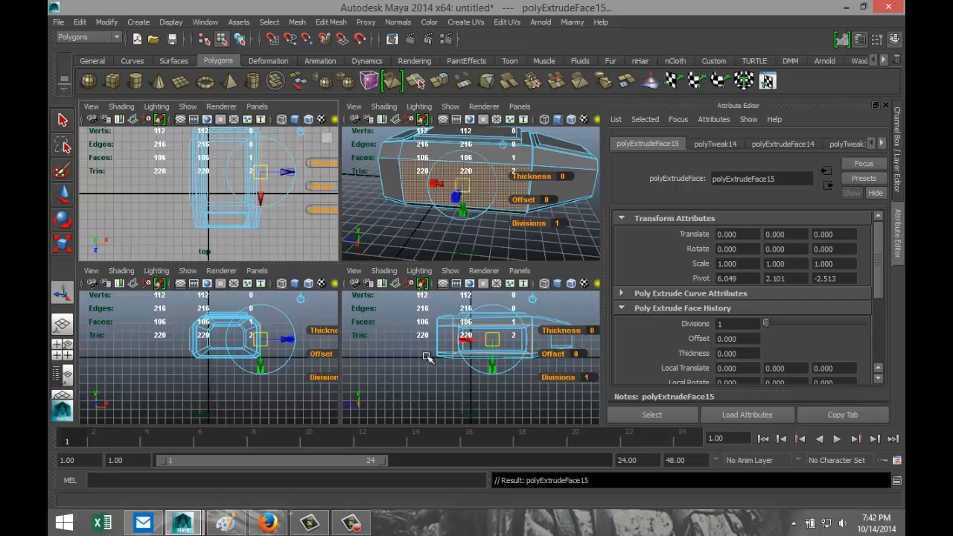
key("space")
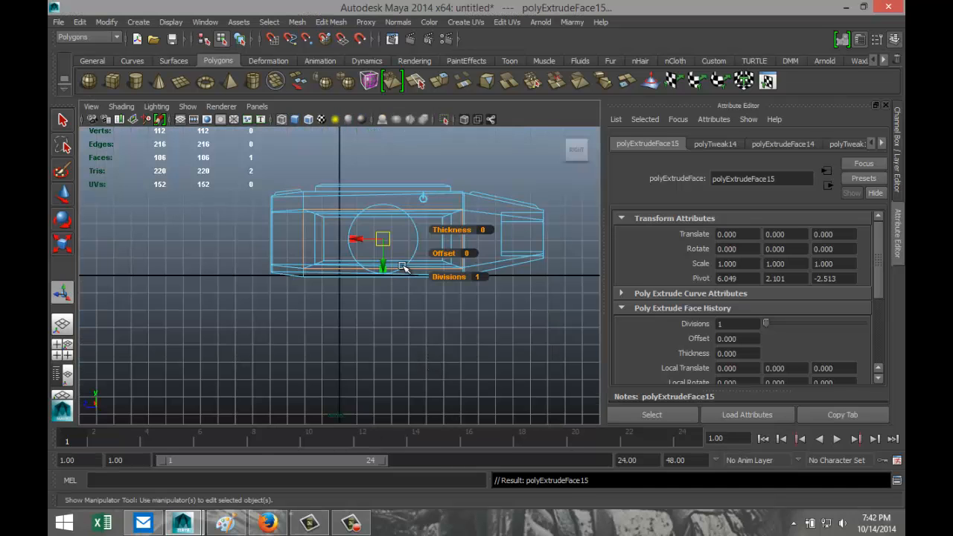
key("r")
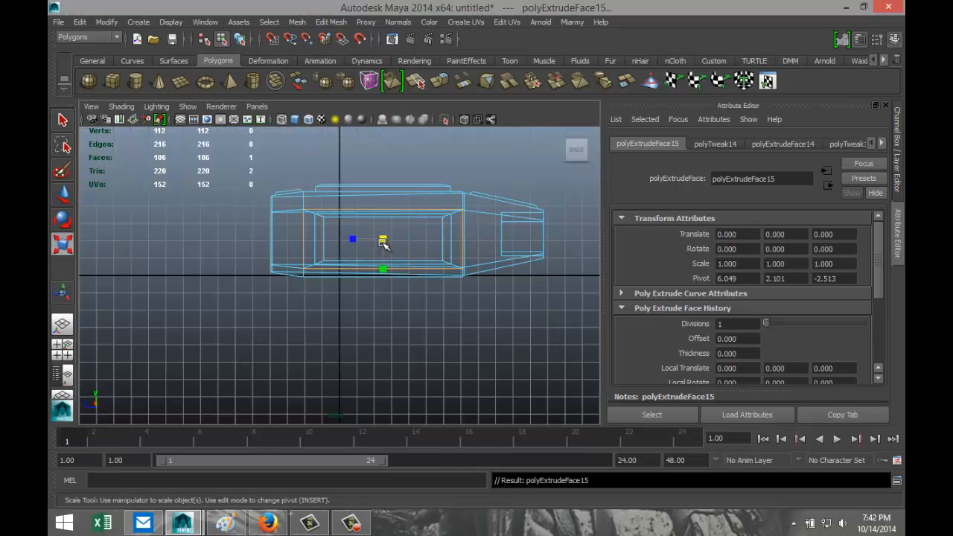
left_click_drag(382, 239, 370, 240)
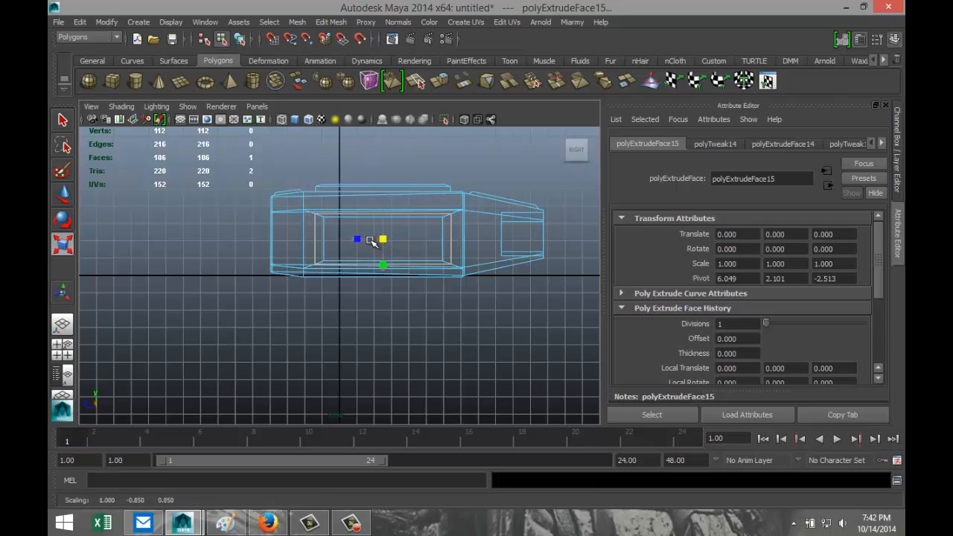
left_click_drag(370, 241, 413, 270)
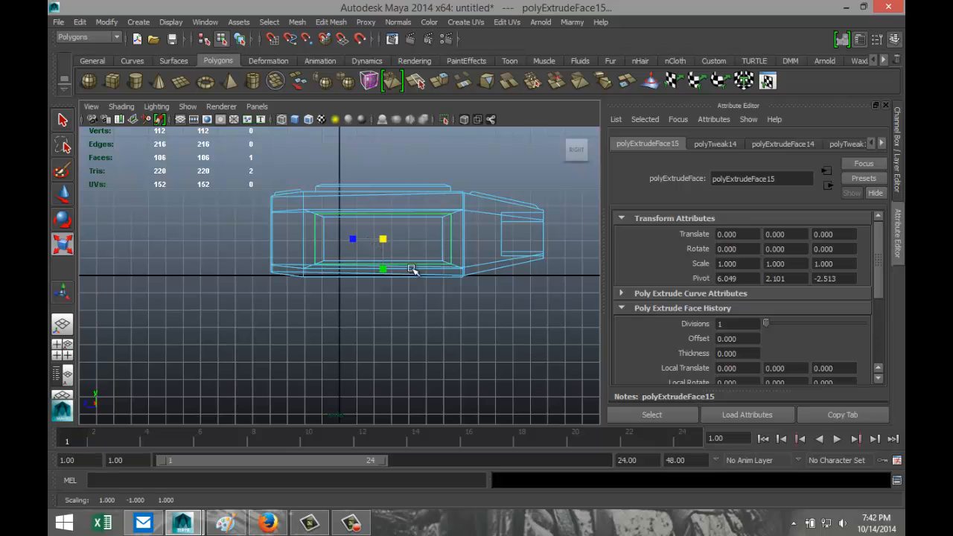
left_click(68, 355)
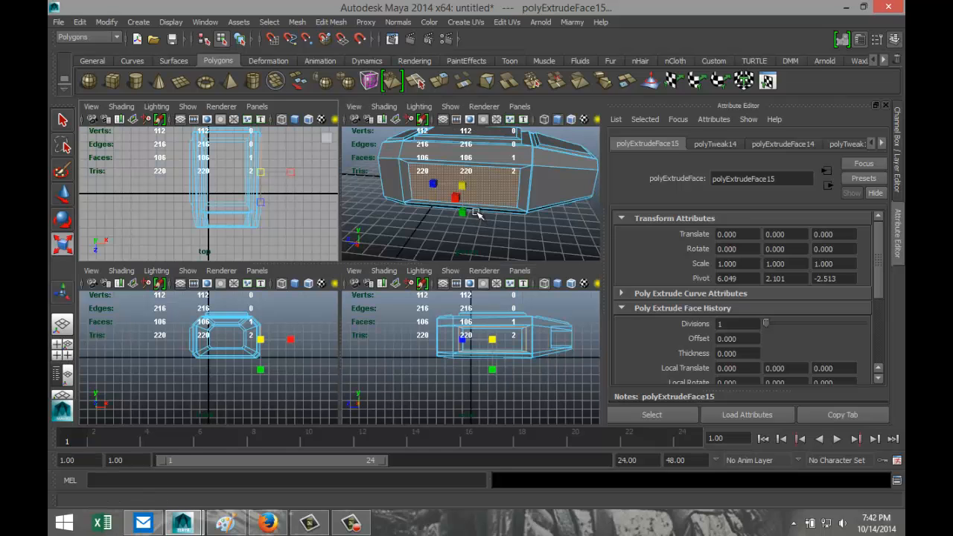
- Extrude the inset face again, pull it slightly outward from the body and scale it in slightly to form a matching raised, bevelled side panel
key("ctrl+e")
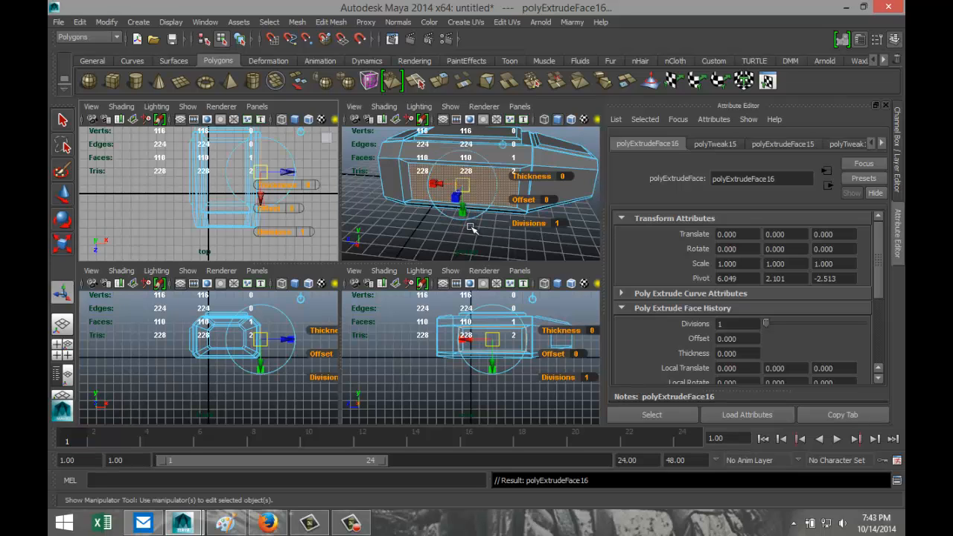
key("4")
key("w")
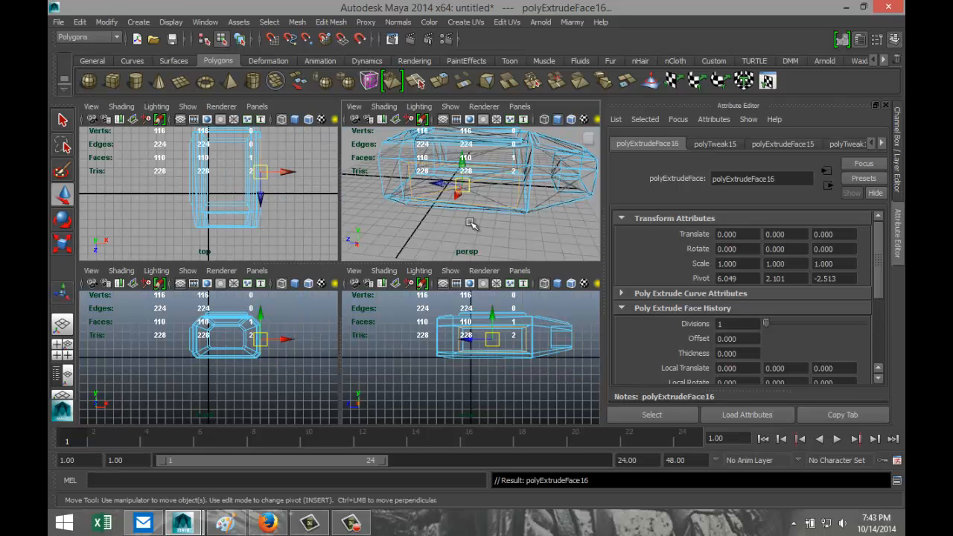
left_click_drag(472, 221, 427, 208, "alt")
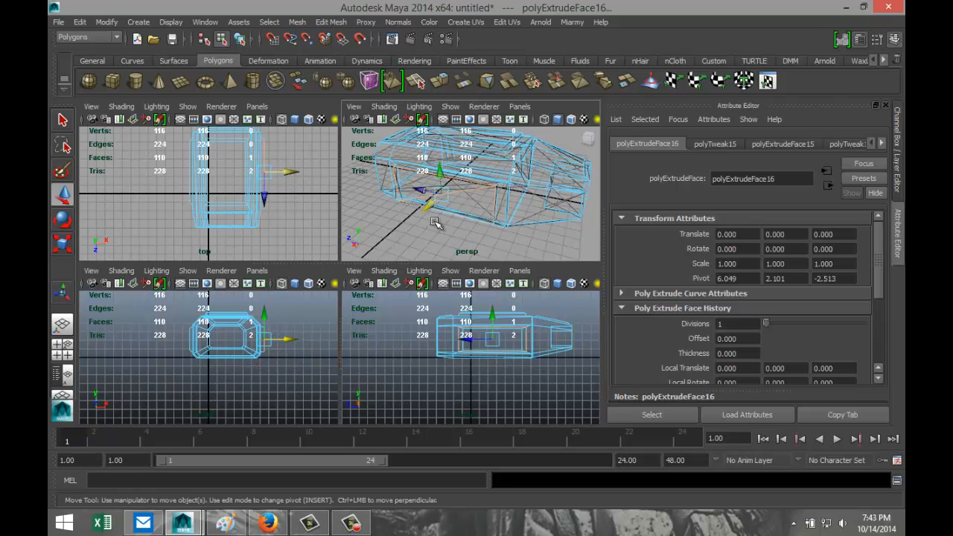
key("r")
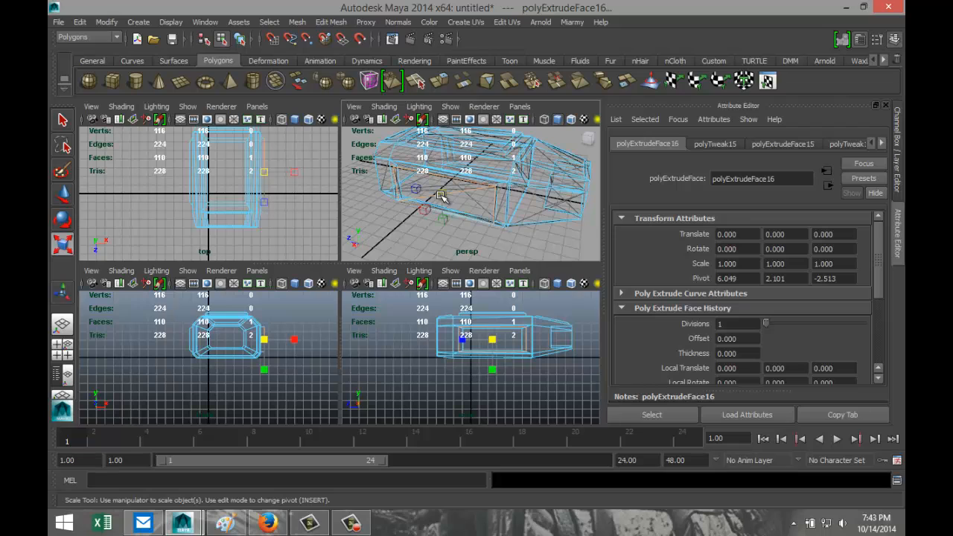
left_click(441, 196)
left_click_drag(441, 195, 430, 199)
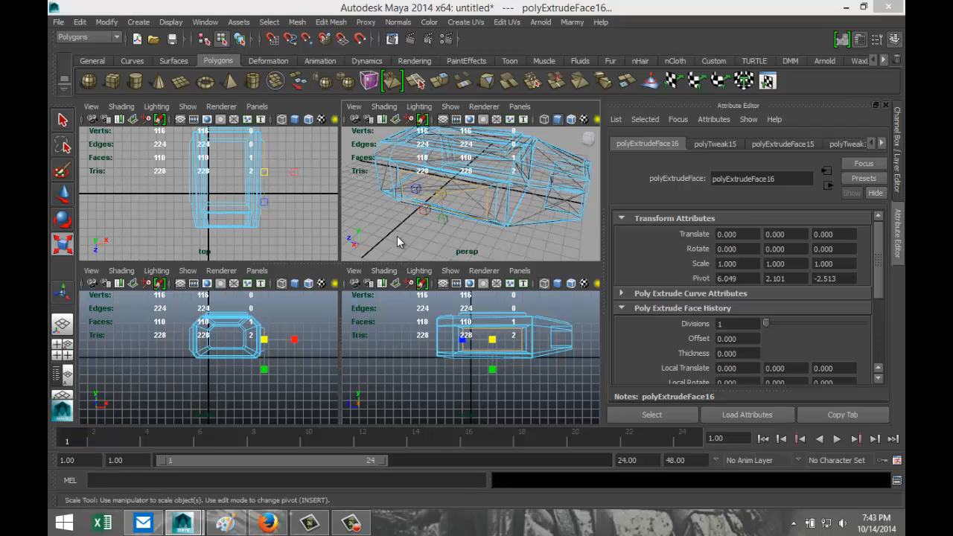
key("space")
key("5")
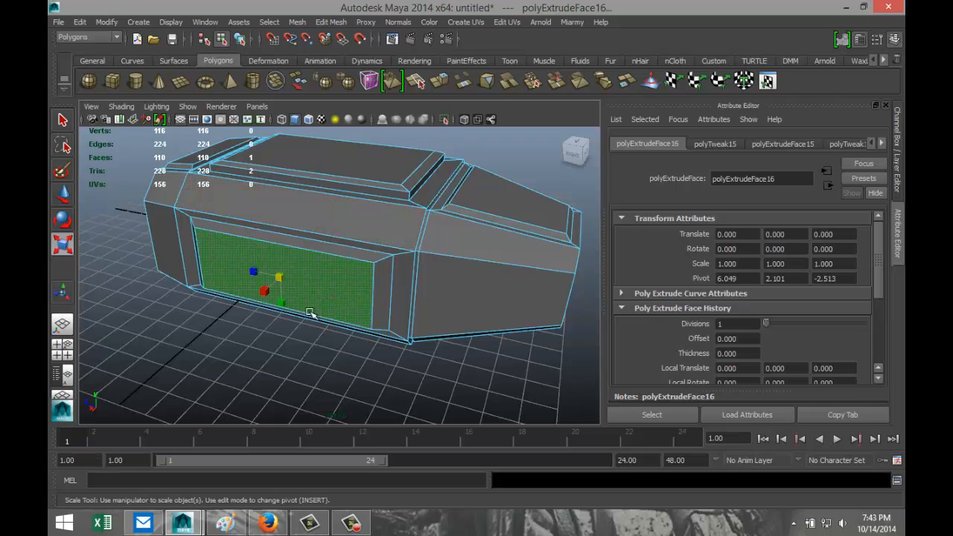
- Clear the selection and examine the body's side panels and recessed rear from several angles
left_click_drag(454, 358, 310, 353, "alt")
left_click(291, 353)
left_click_drag(262, 323, 171, 354, "alt")
left_click_drag(406, 320, 470, 242, "alt")
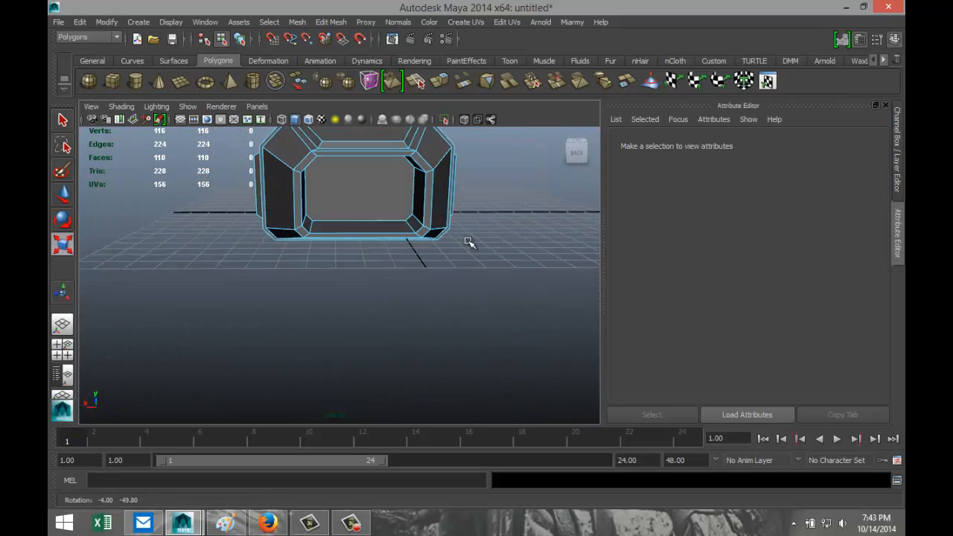
middle_click_drag(501, 234, 493, 311, "alt")
key("r")
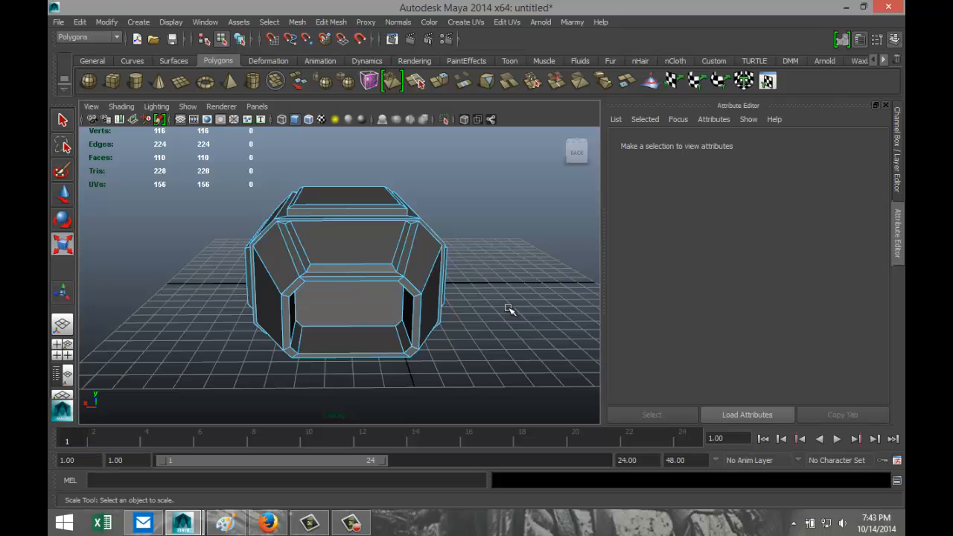
scroll(508, 309, "down", 2)
scroll(508, 309, "up", 2)
left_click_drag(502, 273, 395, 282, "alt")
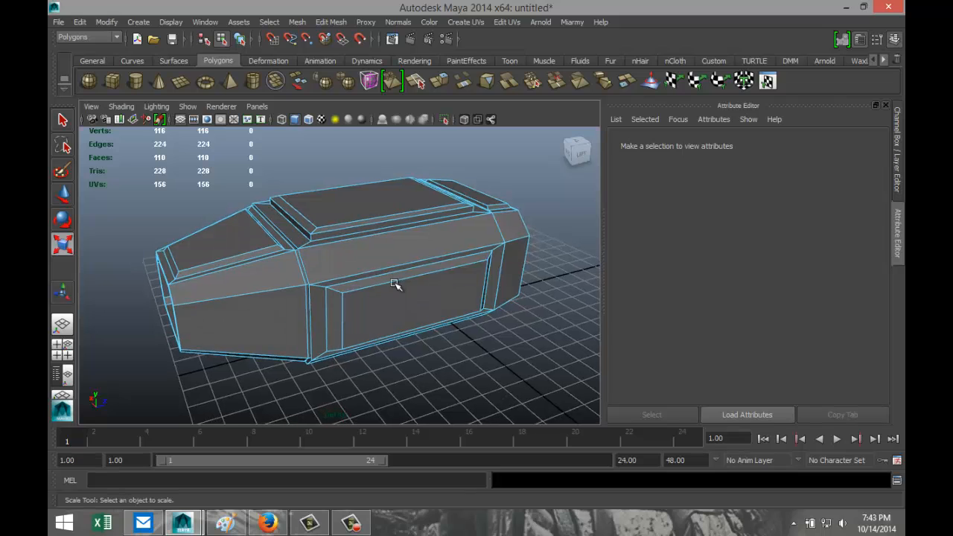
scroll(399, 284, "down", 2)
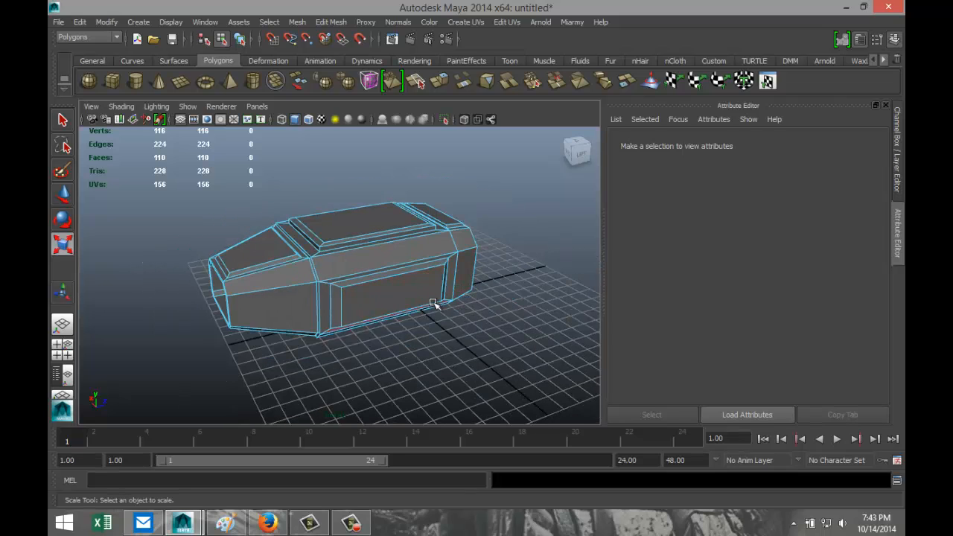
left_click_drag(417, 345, 464, 335, "alt")
right_click_drag(453, 347, 482, 309, "alt")
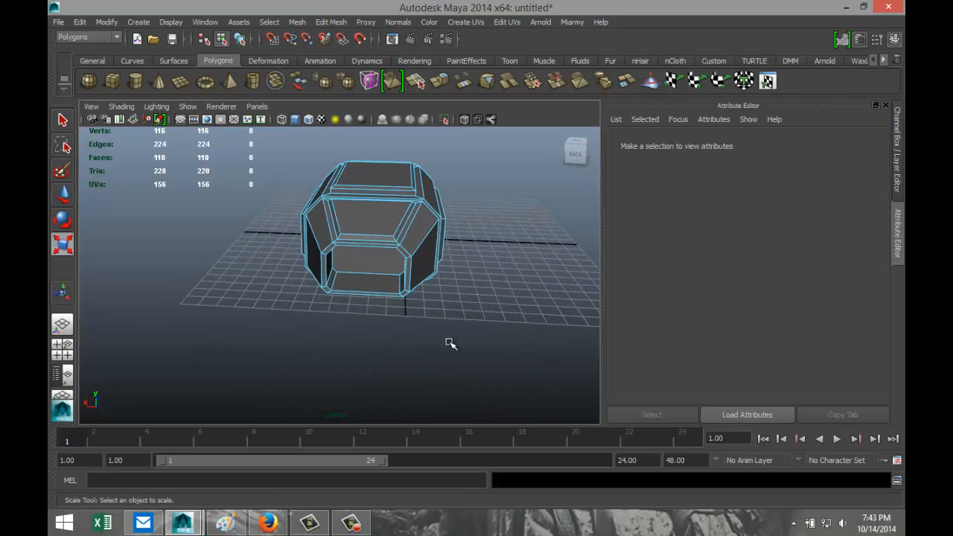
left_click_drag(449, 342, 513, 351, "alt")
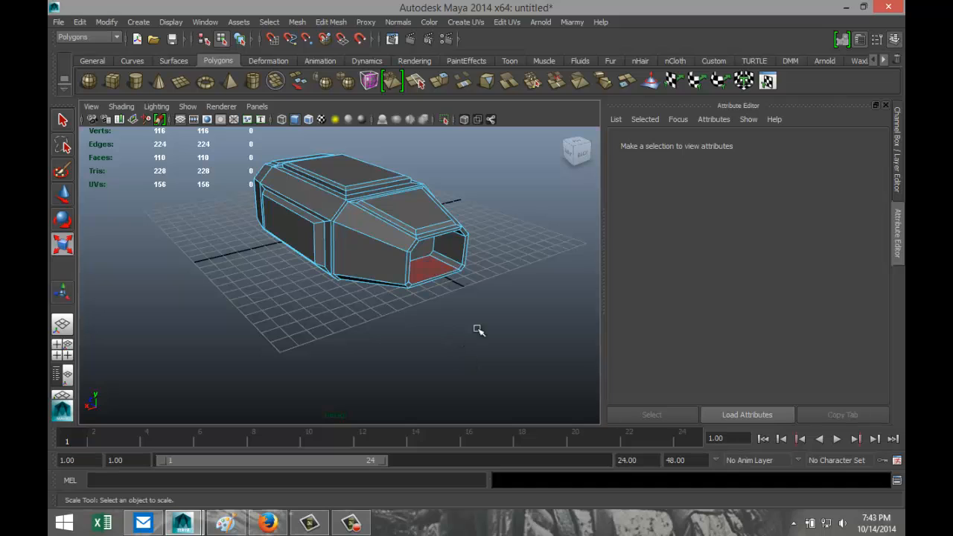
scroll(443, 349, "down", 2)
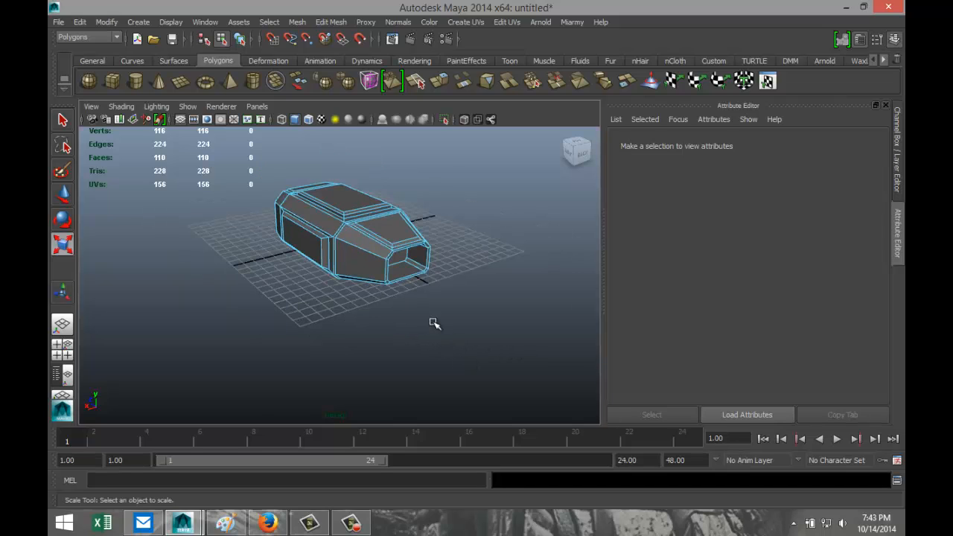
- Create a long, narrow, flat polygon cube on the grid alongside the main body
right_click_drag(203, 218, 205, 250, "shift")
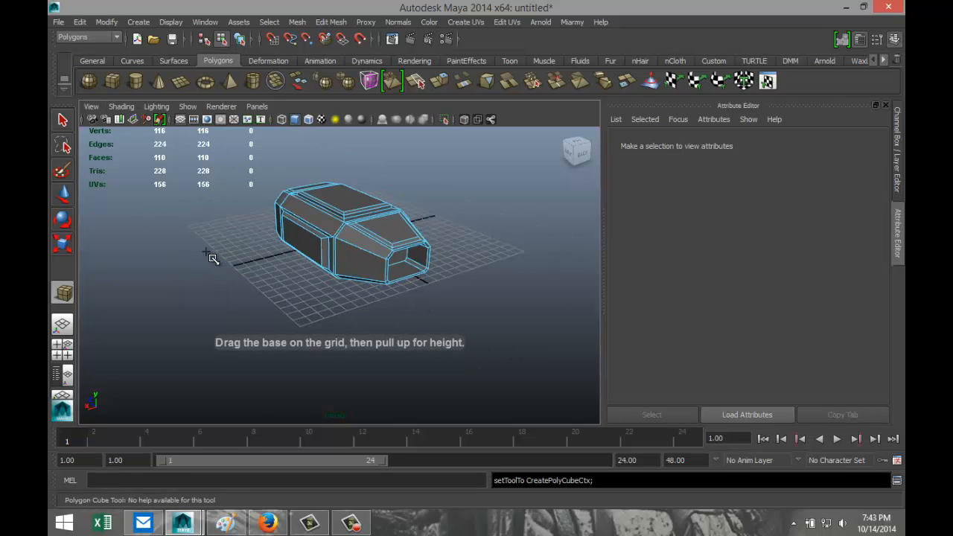
left_click_drag(195, 248, 339, 342)
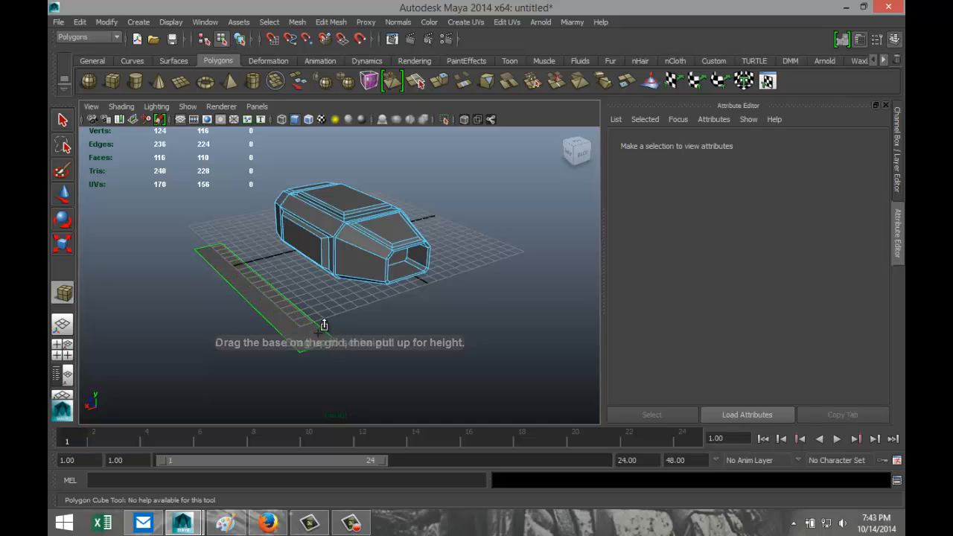
left_click_drag(283, 317, 284, 267)
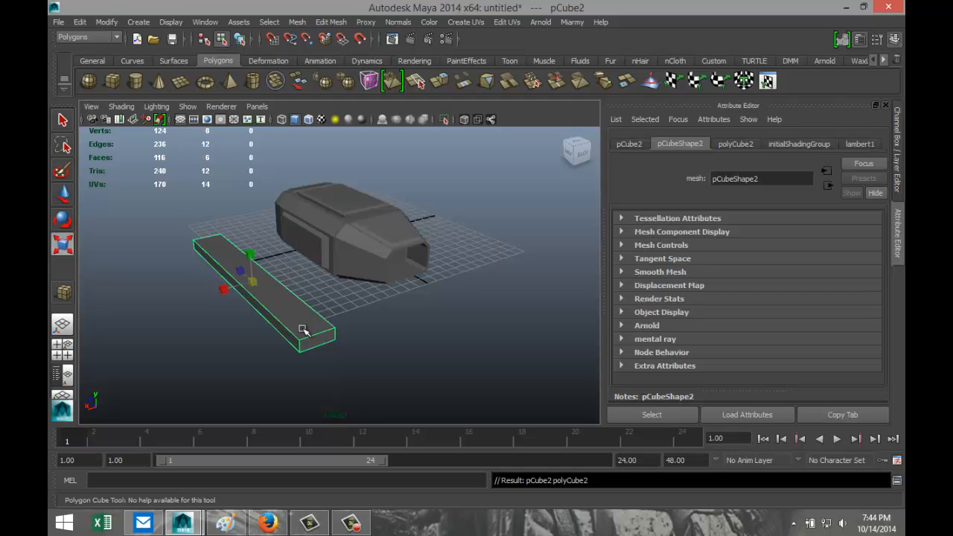
- Bevel the two long bottom edges of the new box with an offset of 0.230
left_click_drag(271, 362, 227, 355, "alt")
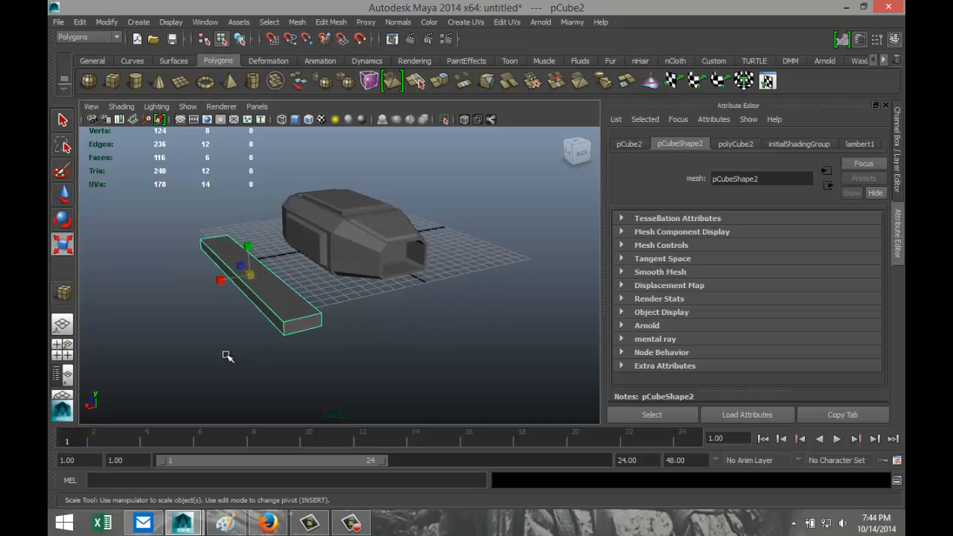
scroll(262, 368, "up", 2)
left_click_drag(354, 372, 364, 334, "alt")
right_click_drag(342, 289, 344, 217)
left_click(342, 289)
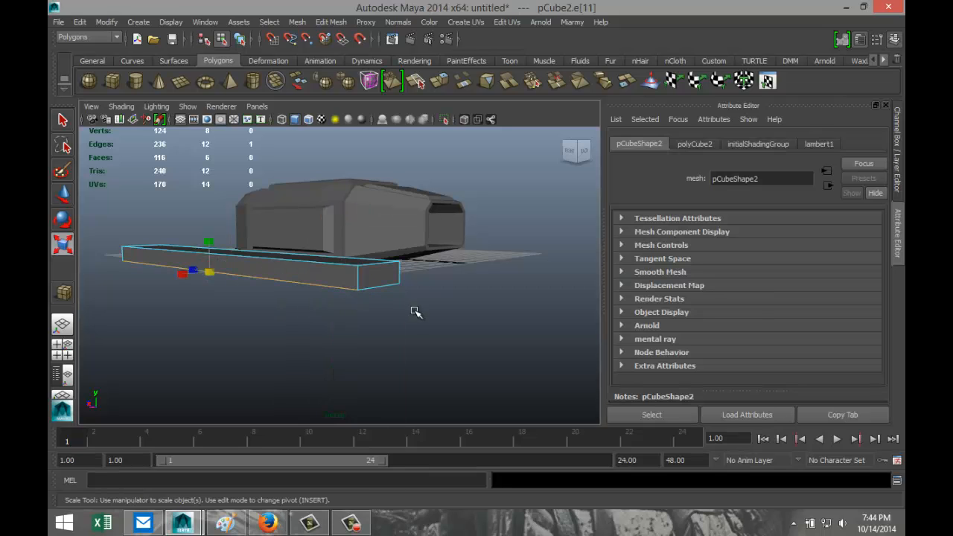
left_click_drag(413, 315, 228, 295, "alt")
left_click(221, 277, "shift")
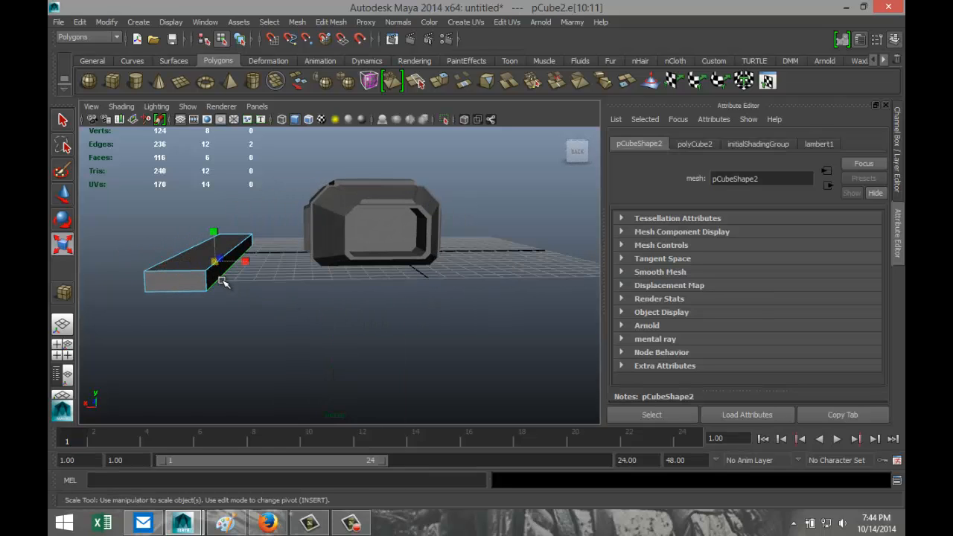
left_click(335, 23)
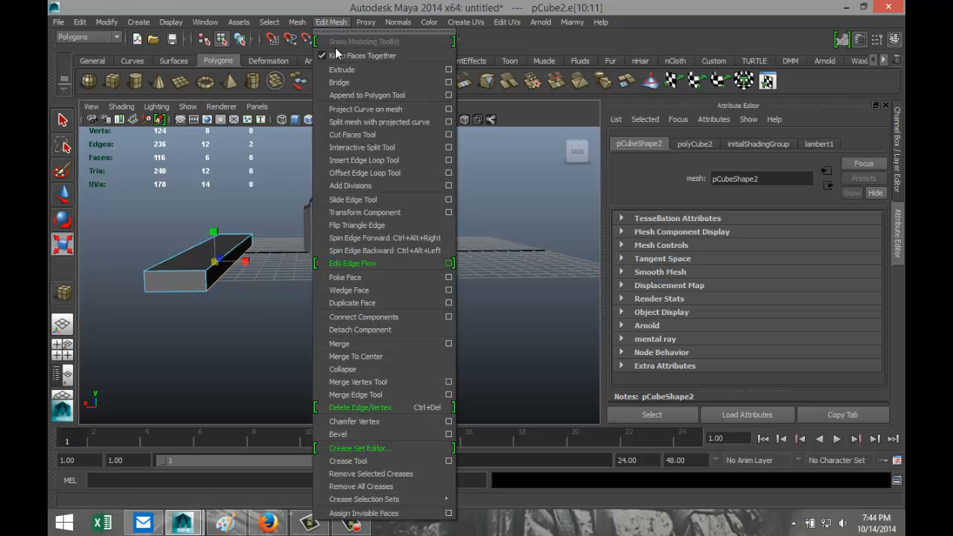
left_click(387, 429)
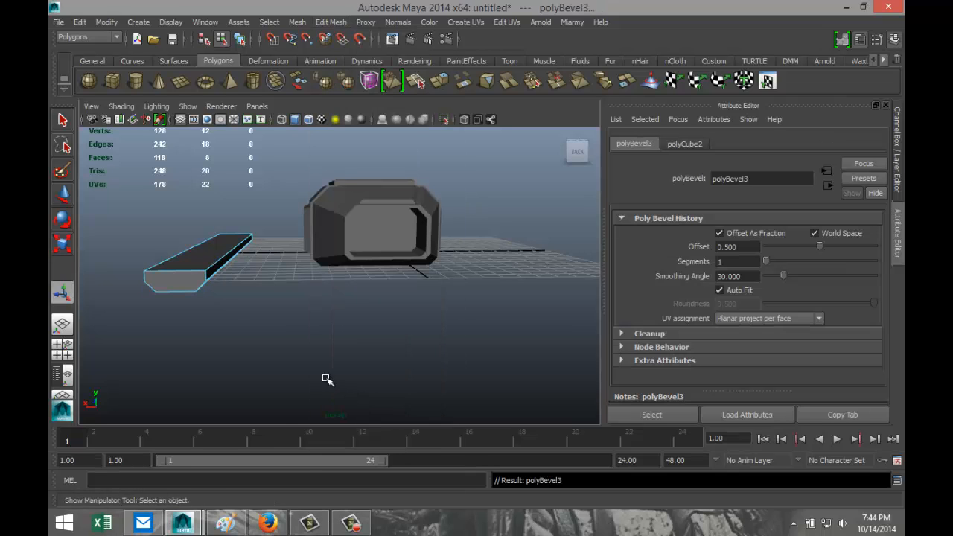
left_click_drag(311, 361, 345, 355, "alt")
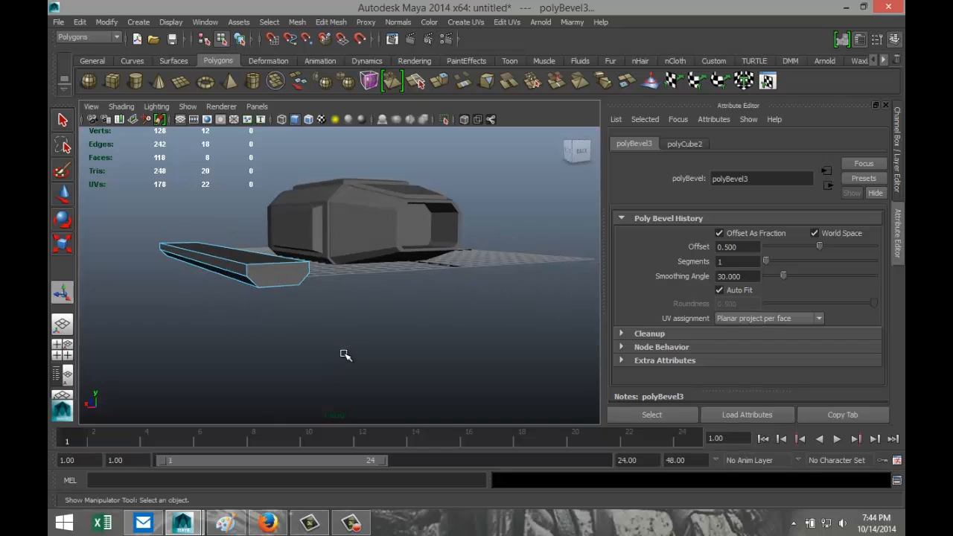
left_click_drag(819, 247, 791, 250)
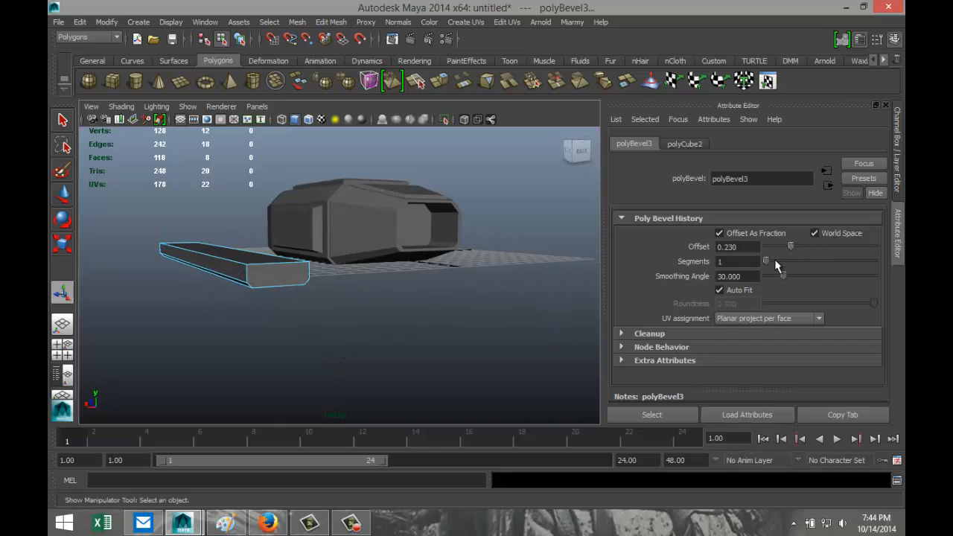
- Bevel the two long top edges of the box with an offset of 0.652
mouse_move(426, 336)
left_mouse_down("alt")
mouse_move(434, 330)
mouse_move(419, 342)
left_mouse_up("alt")
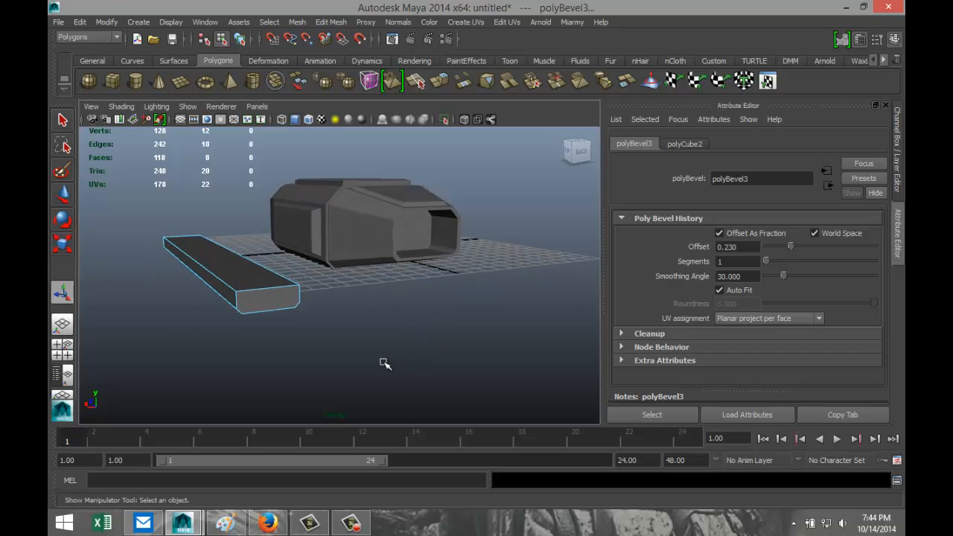
left_click(228, 285)
left_click(288, 282, "shift")
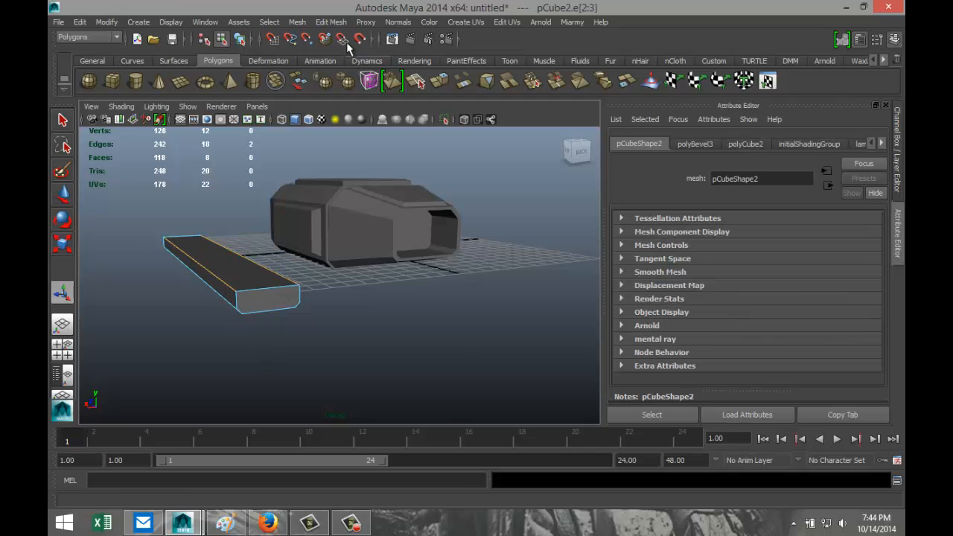
left_click(330, 21)
left_click(386, 434)
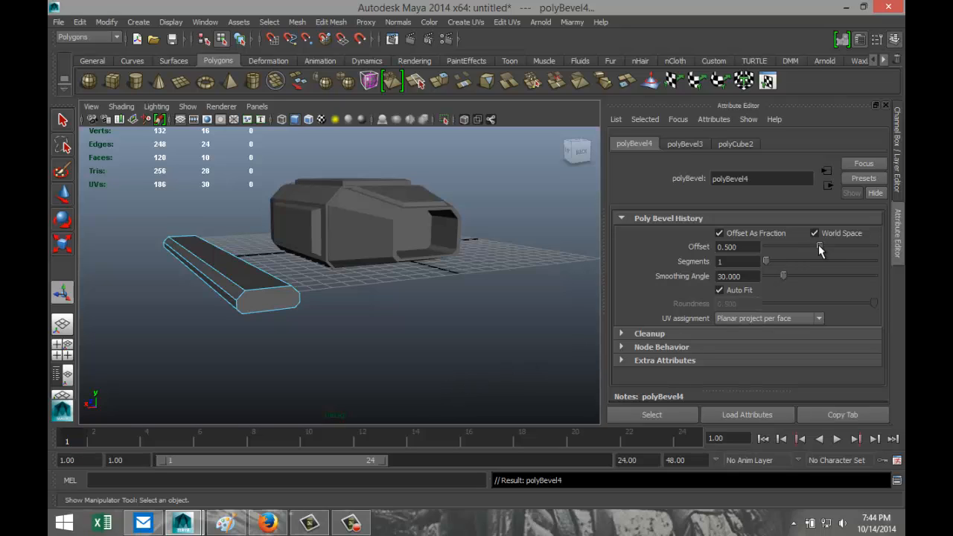
left_click_drag(822, 250, 836, 250)
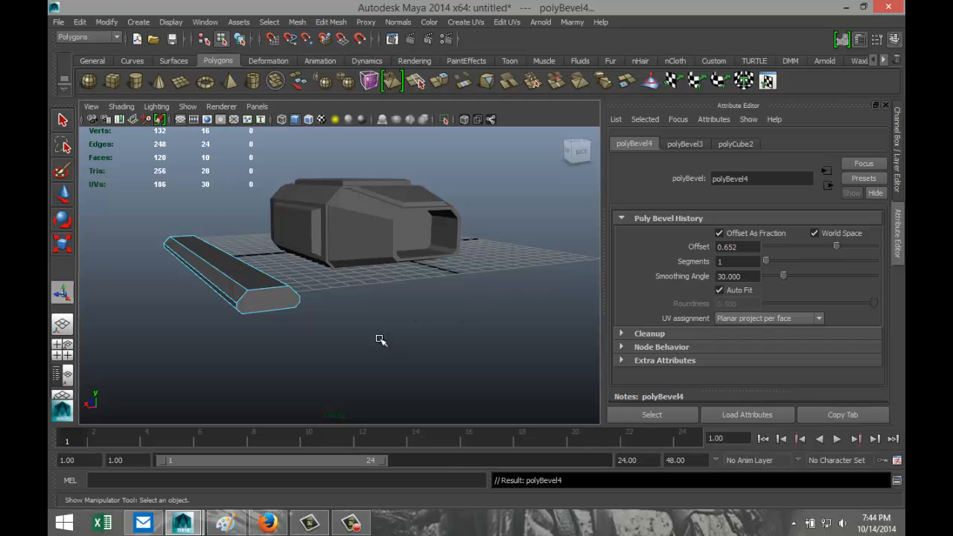
- Extrude the long box's rear end face and scale it inward slightly to form a narrow rim
scroll(318, 346, "up", 2)
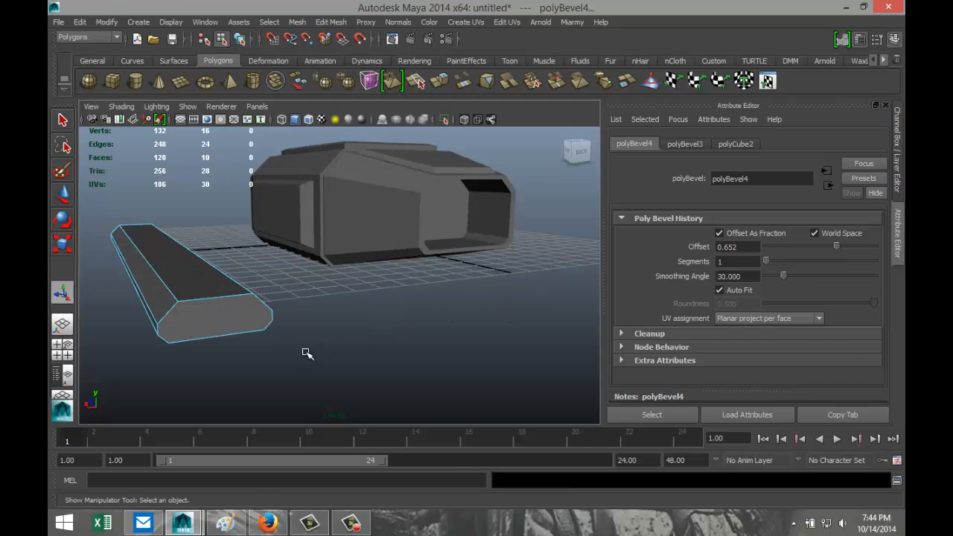
left_click_drag(307, 353, 416, 319, "alt")
right_click_drag(417, 317, 419, 277)
left_click(431, 331)
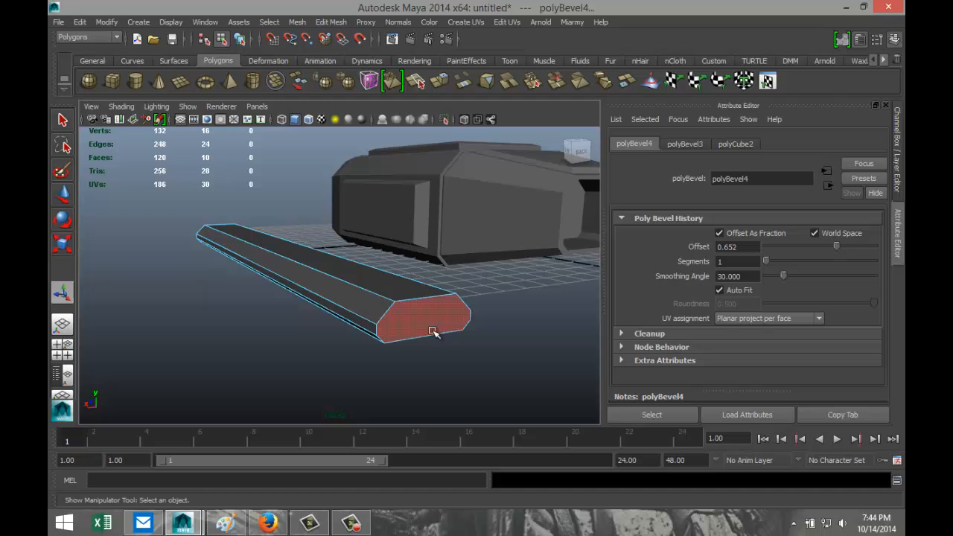
left_click(330, 21)
left_click(354, 69)
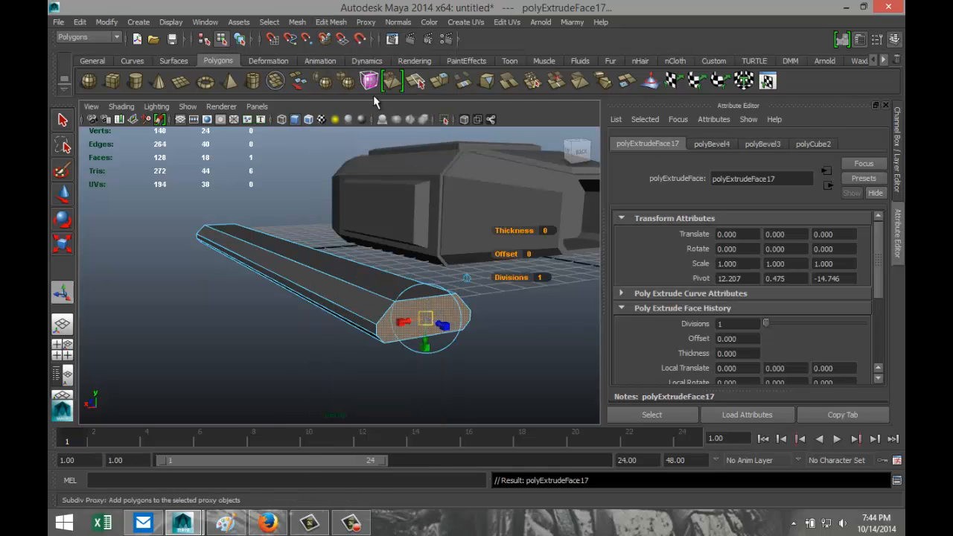
key("r")
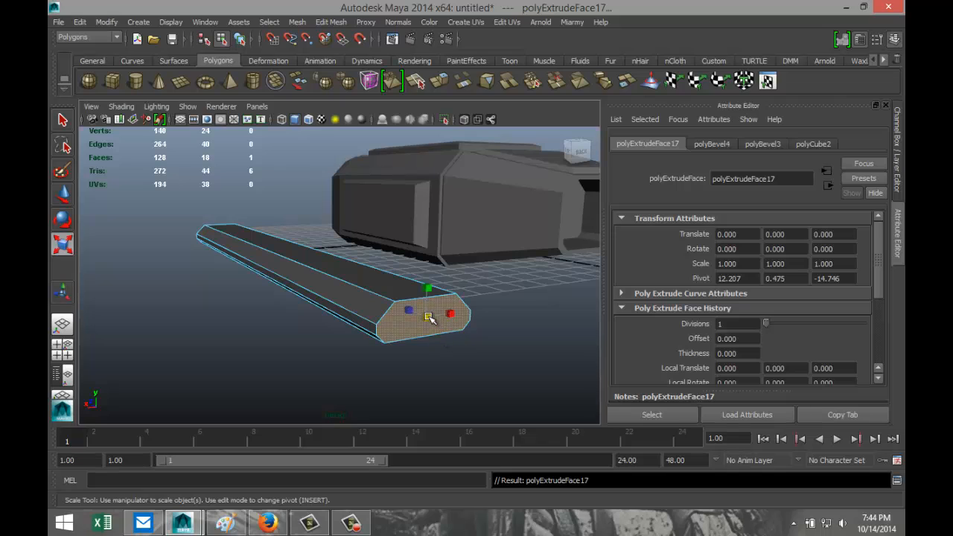
left_click_drag(428, 319, 419, 318)
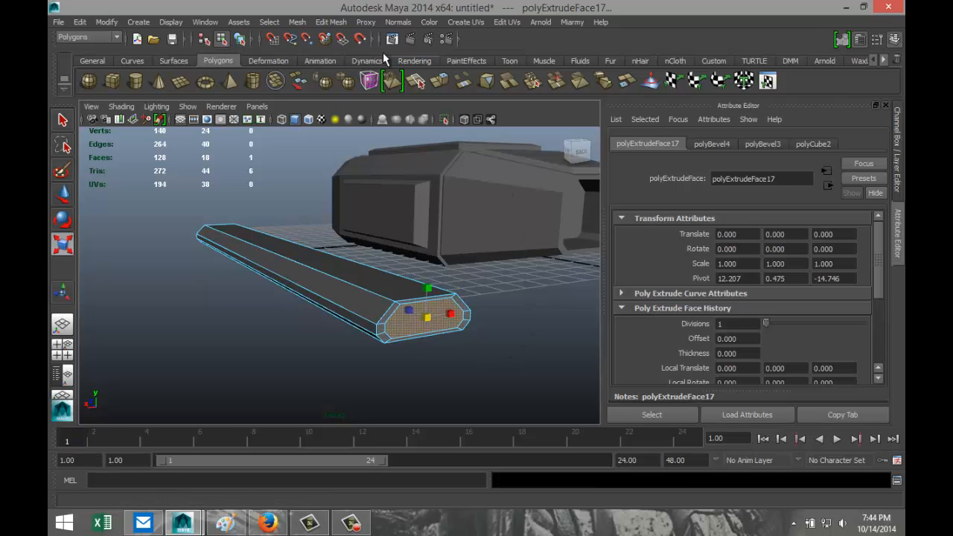
- Extrude the inset end face again and push it into the box to about Z -14.36
key("ctrl+e")
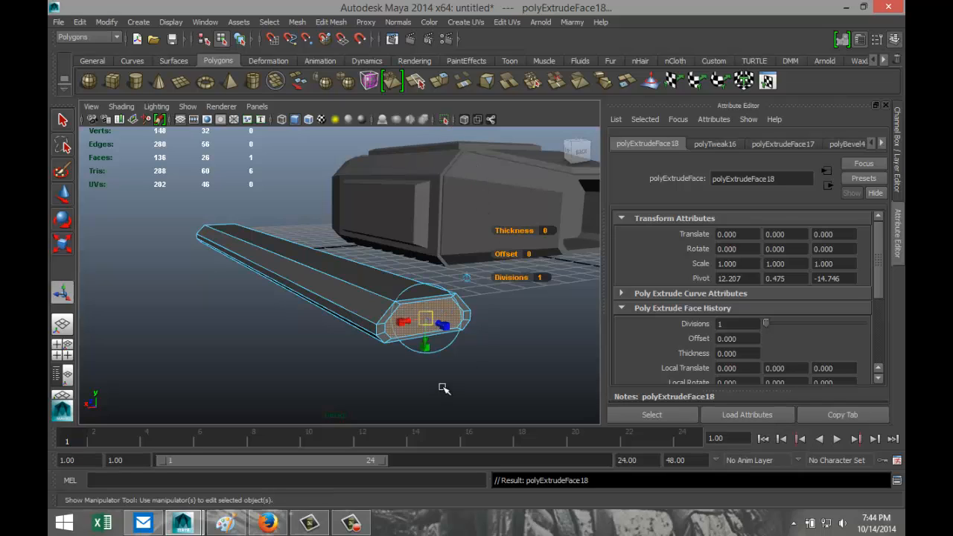
key("w")
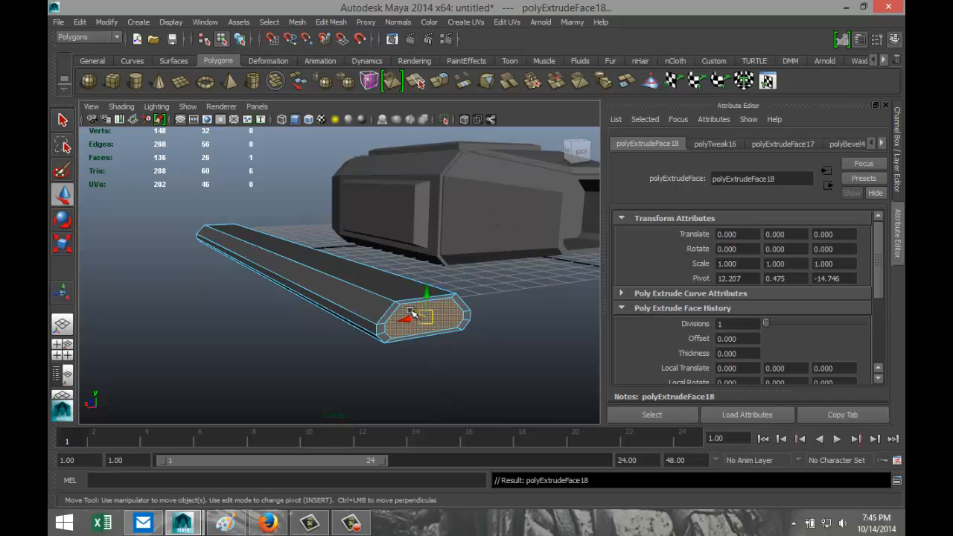
left_click_drag(410, 311, 403, 310)
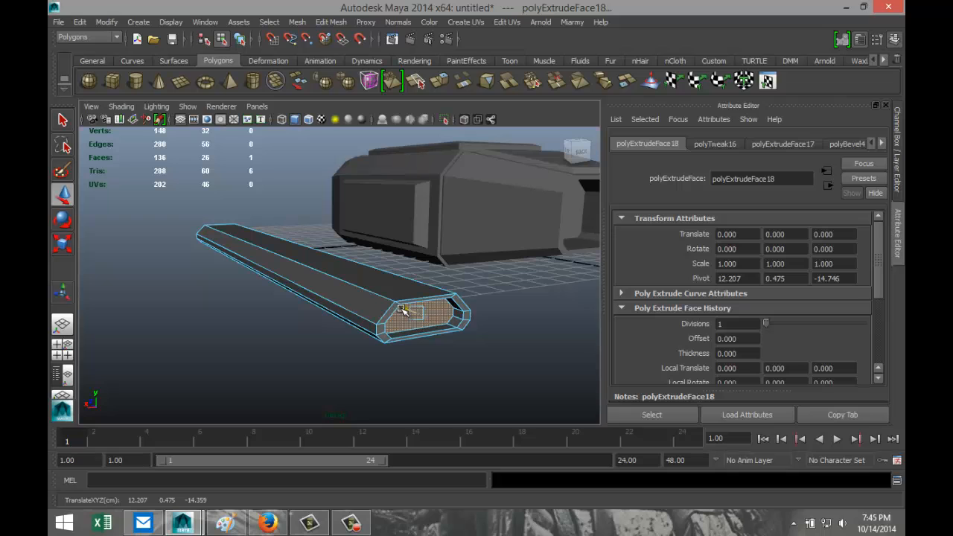
- Extrude the recessed end face once more and scale it down to a smaller inset face
left_click(330, 22)
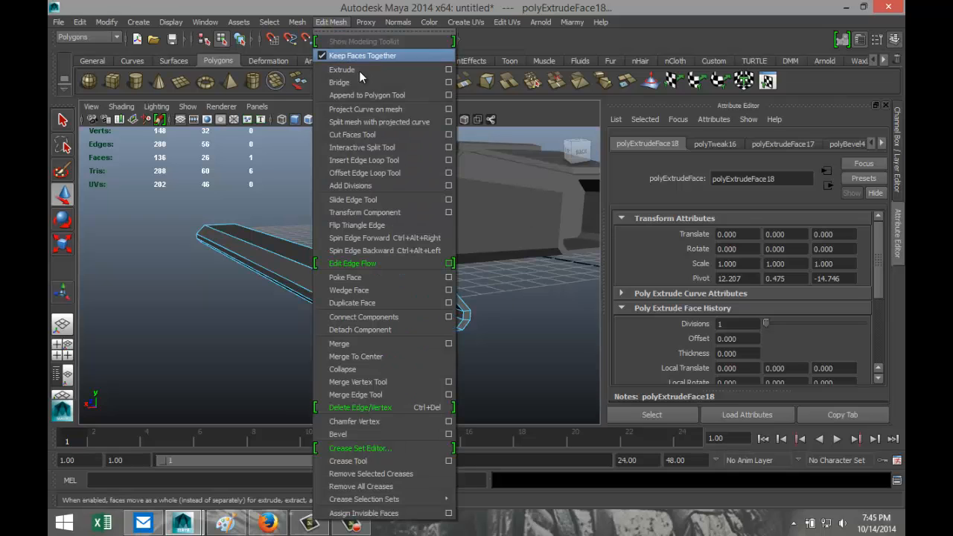
left_click(361, 72)
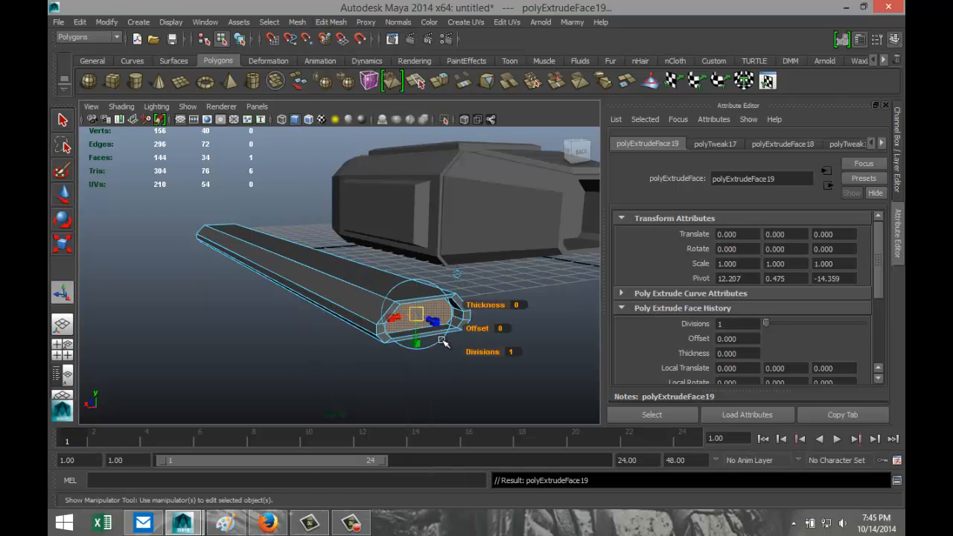
key("r")
left_click_drag(421, 315, 403, 318)
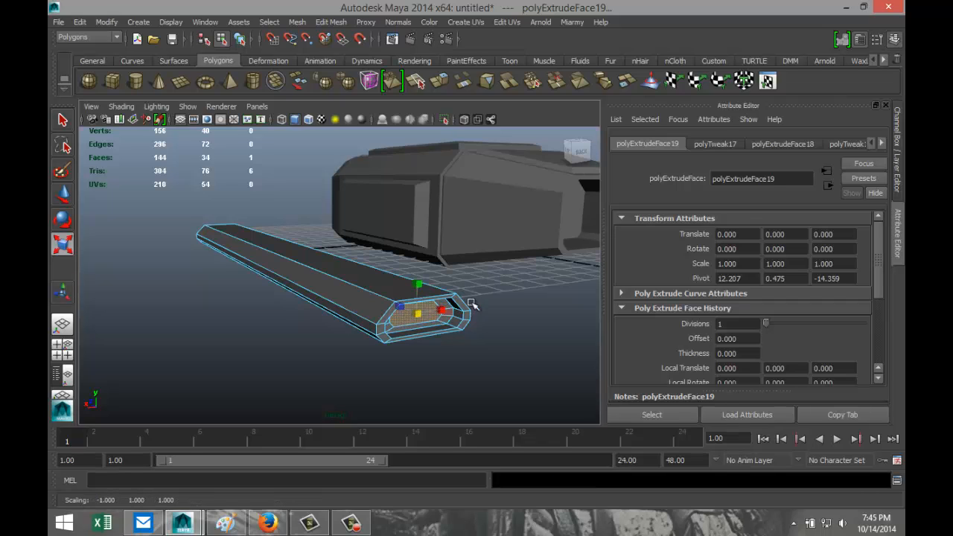
- Extrude the smaller inset face and move it back outward to about Z -14.56, keeping it inside the rim
key("ctrl+e")
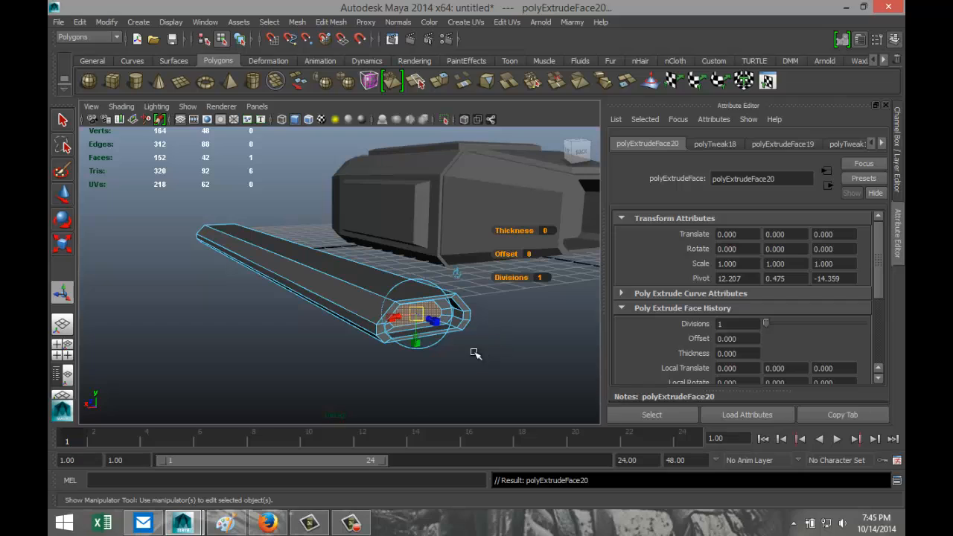
key("w")
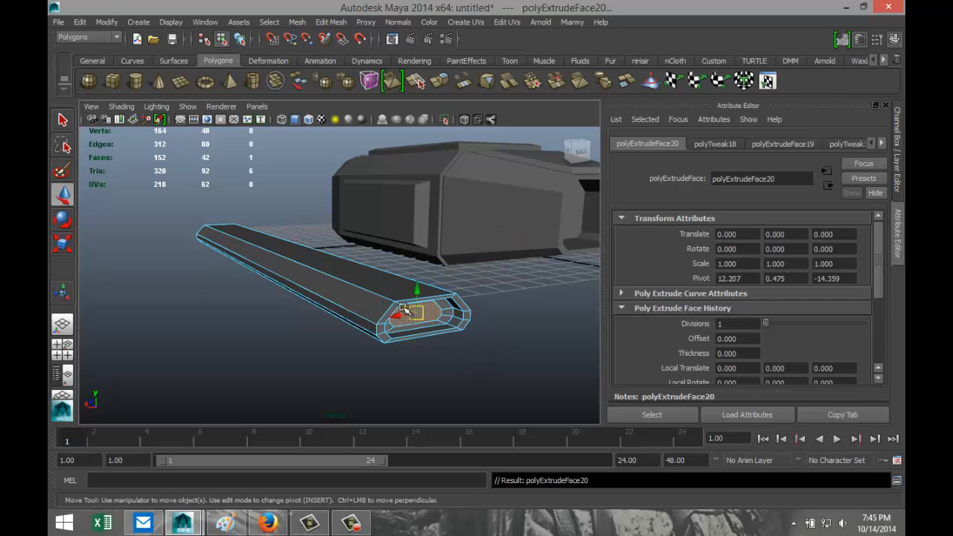
mouse_move(405, 308)
left_mouse_down()
mouse_move(419, 320)
mouse_move(405, 315)
left_mouse_up()
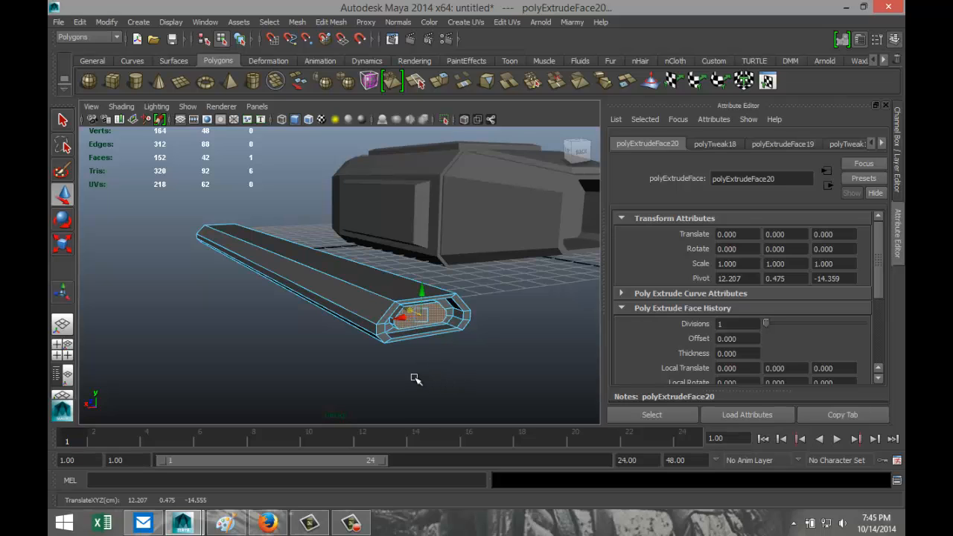
- Insert an edge loop across the long box, about a third of its length from the recessed end
left_click_drag(299, 366, 233, 383, "alt")
left_click(62, 344)
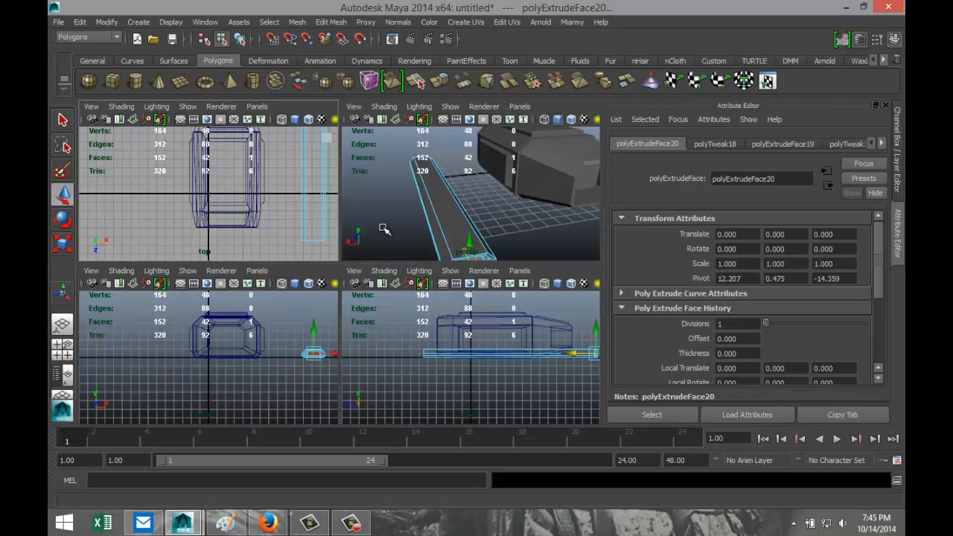
key("space")
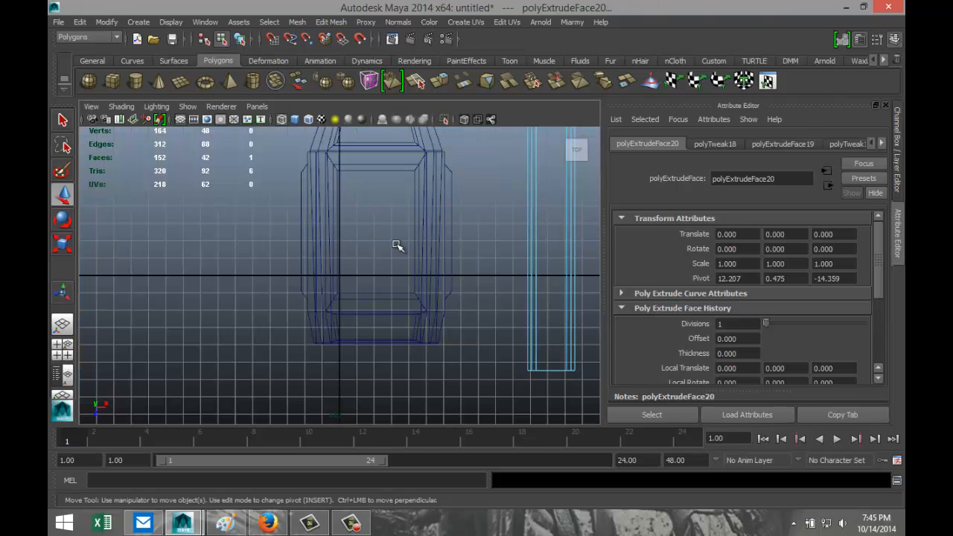
scroll(397, 247, "down", 2)
scroll(344, 283, "down", 2)
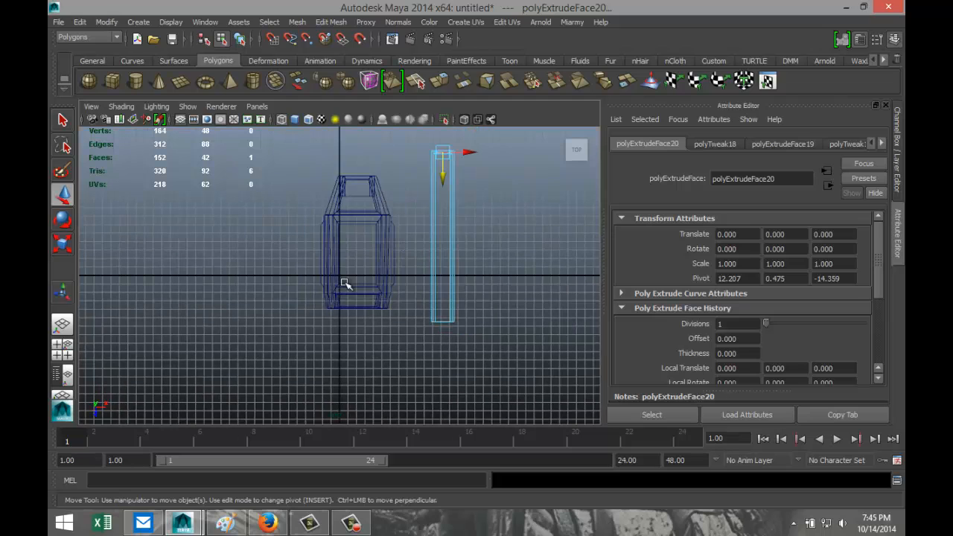
left_click(62, 345)
key("a")
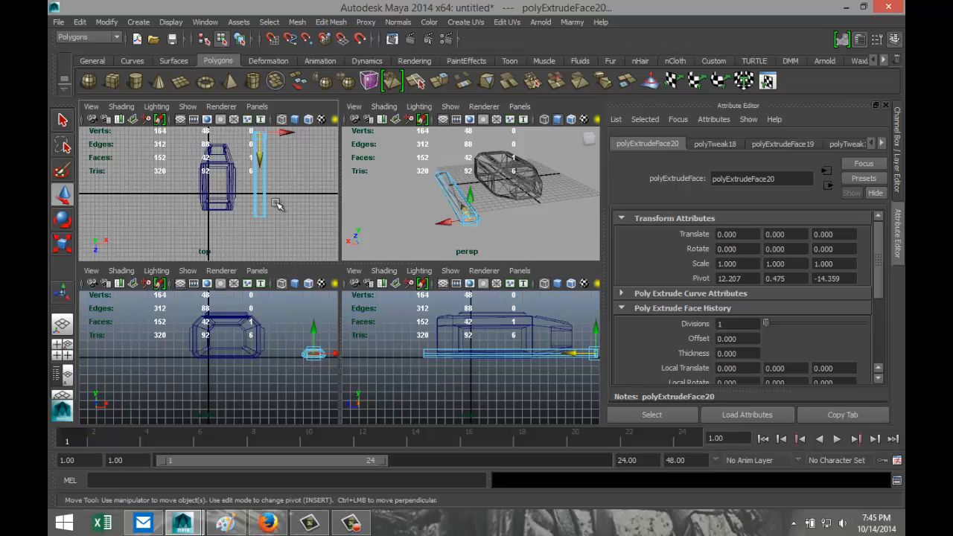
key("space")
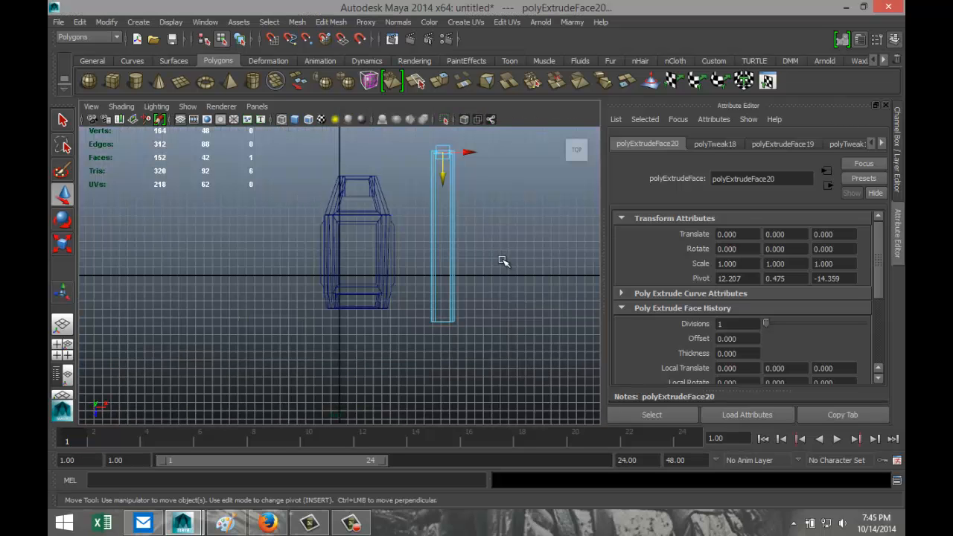
left_click(334, 22)
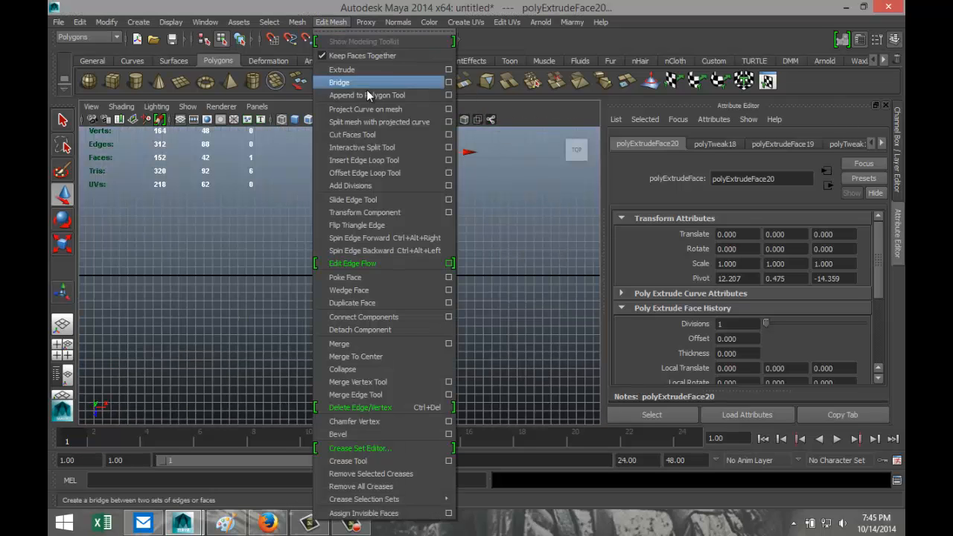
left_click(393, 160)
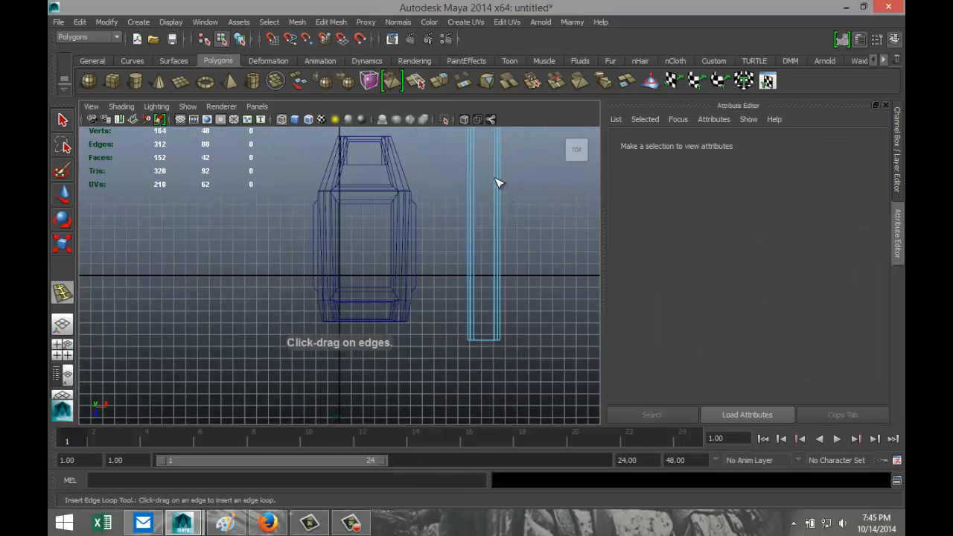
left_click_drag(498, 182, 499, 187)
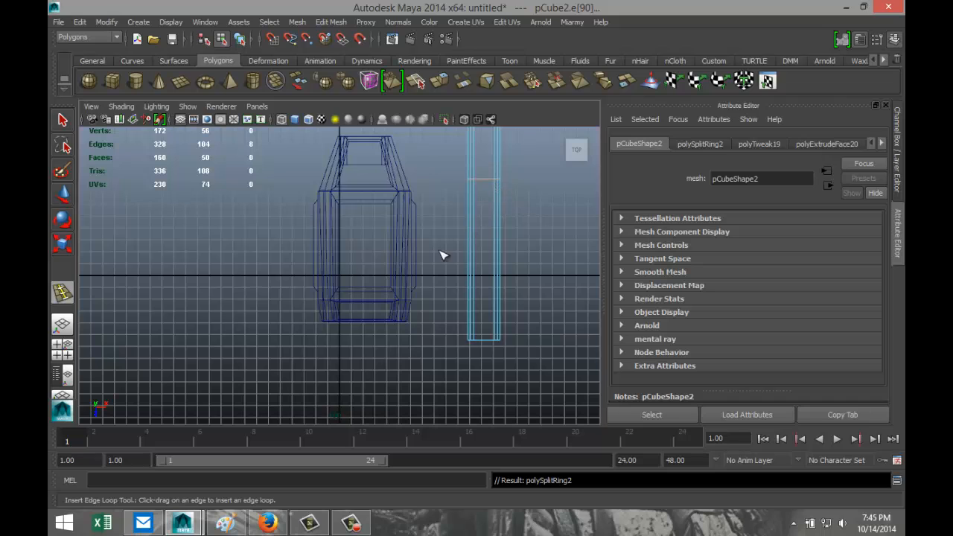
key("q")
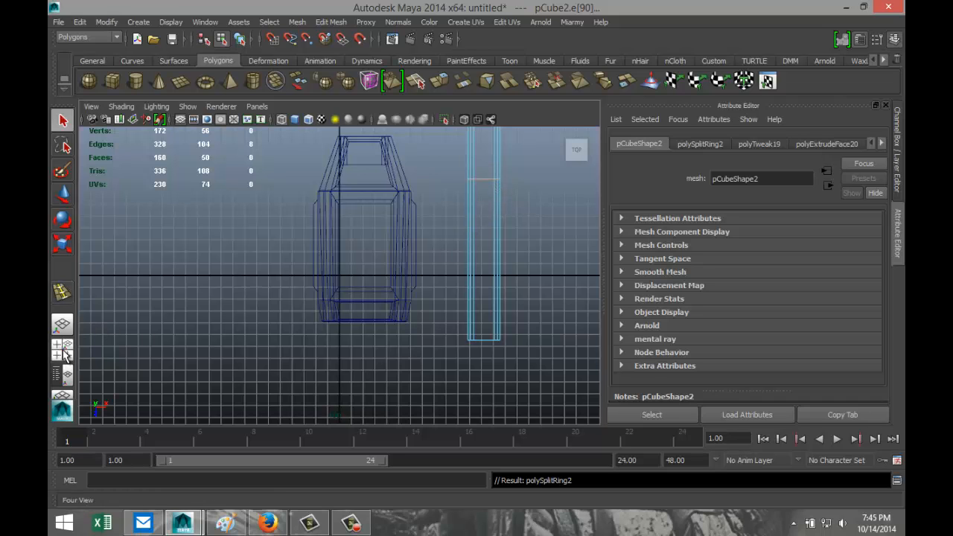
- Scale up the vertices of the edge loop and the box's front end uniformly so the rear section tapers
left_click(62, 350)
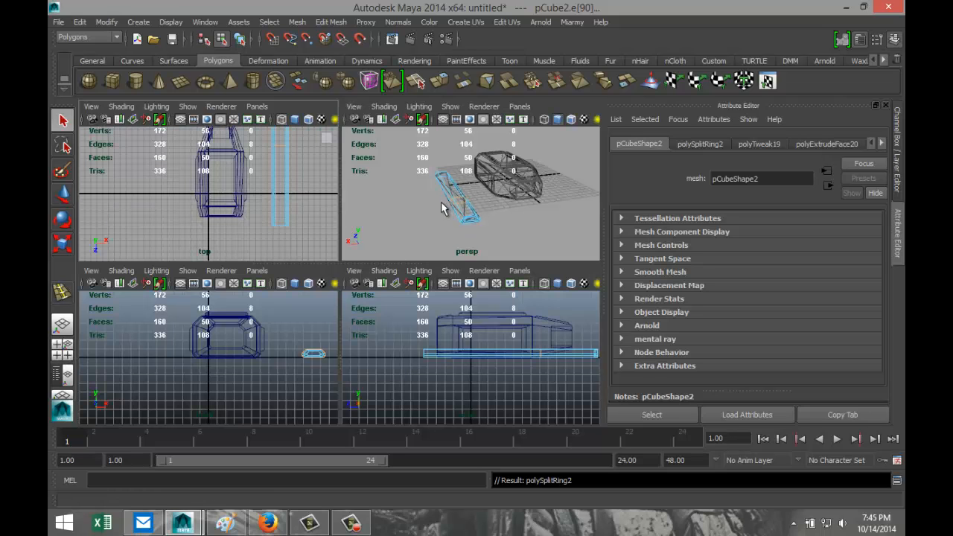
key("5")
key("space")
left_click_drag(402, 285, 538, 365, "alt")
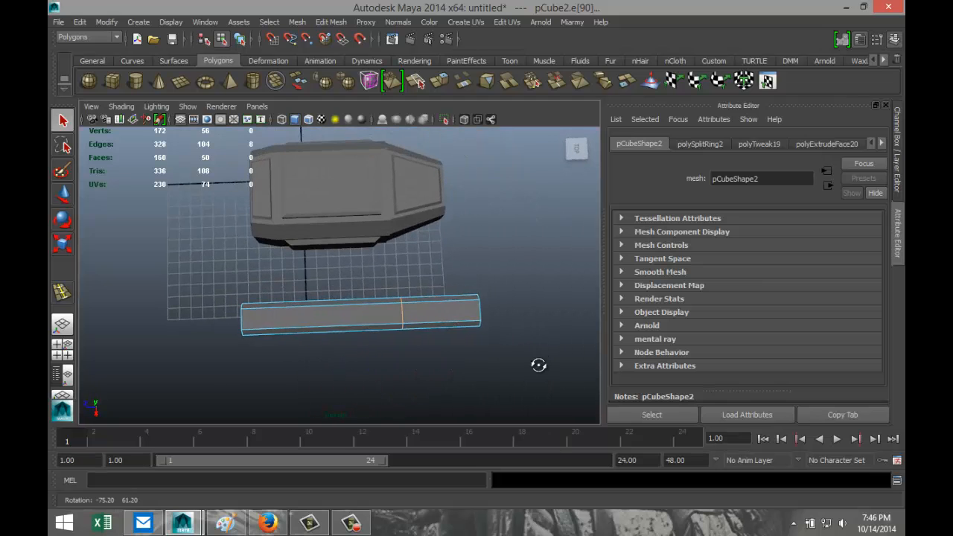
right_click(374, 311)
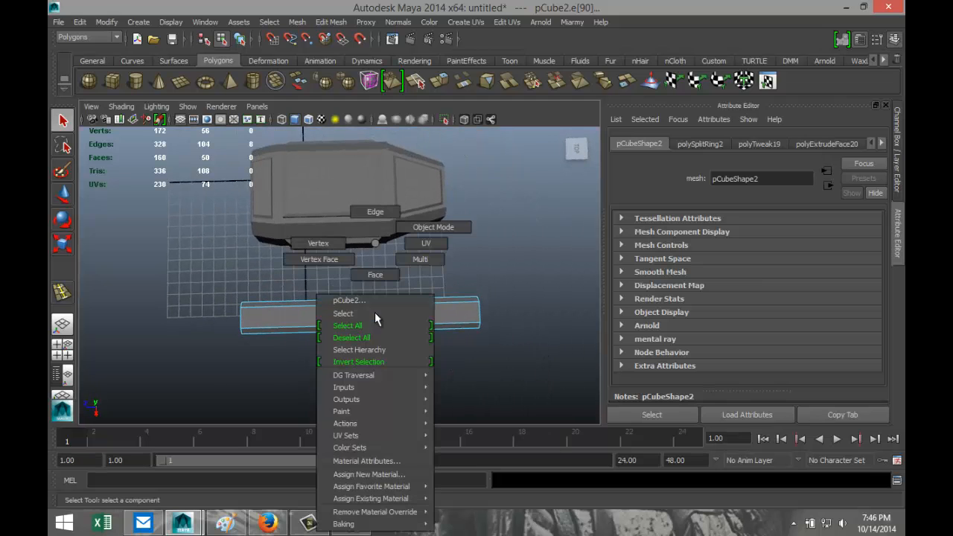
left_click(317, 245)
left_click_drag(353, 320, 407, 365)
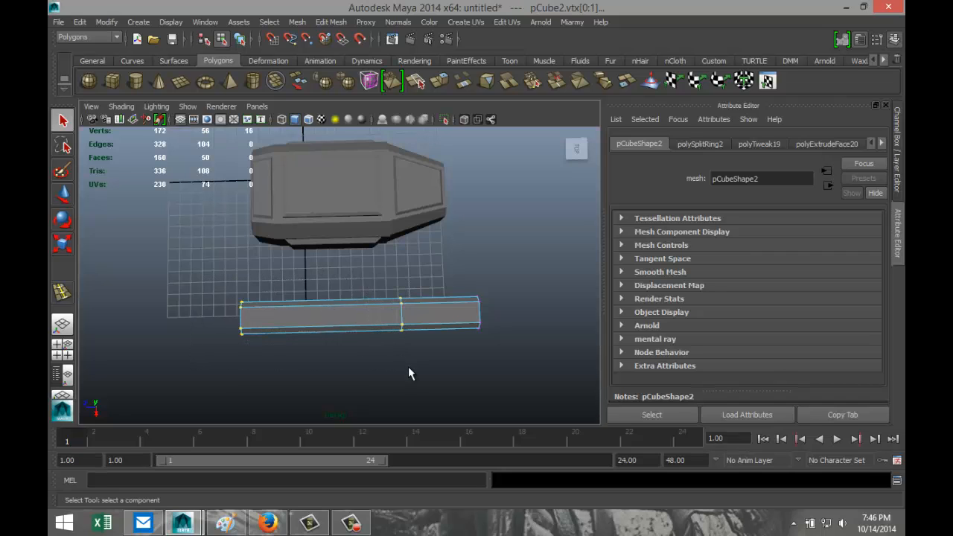
key("r")
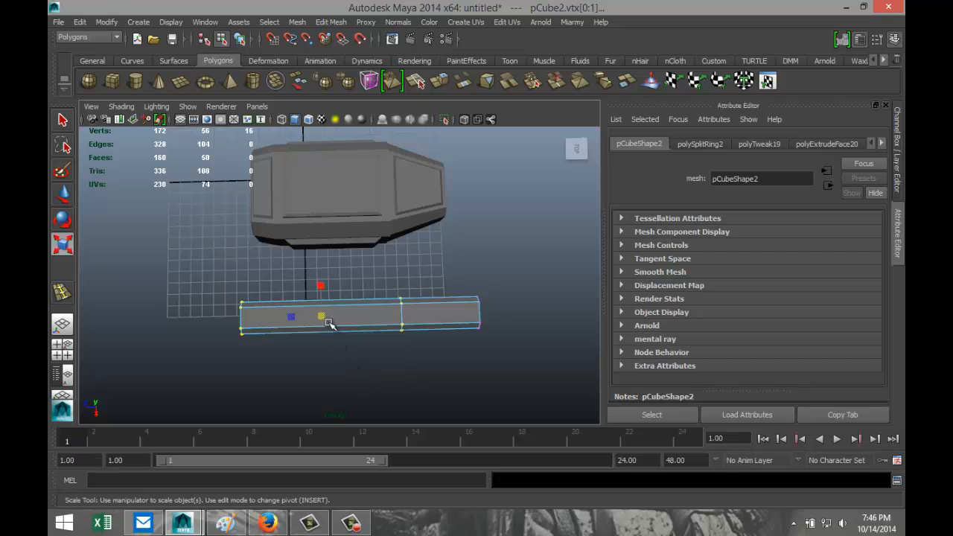
left_click_drag(321, 317, 357, 339)
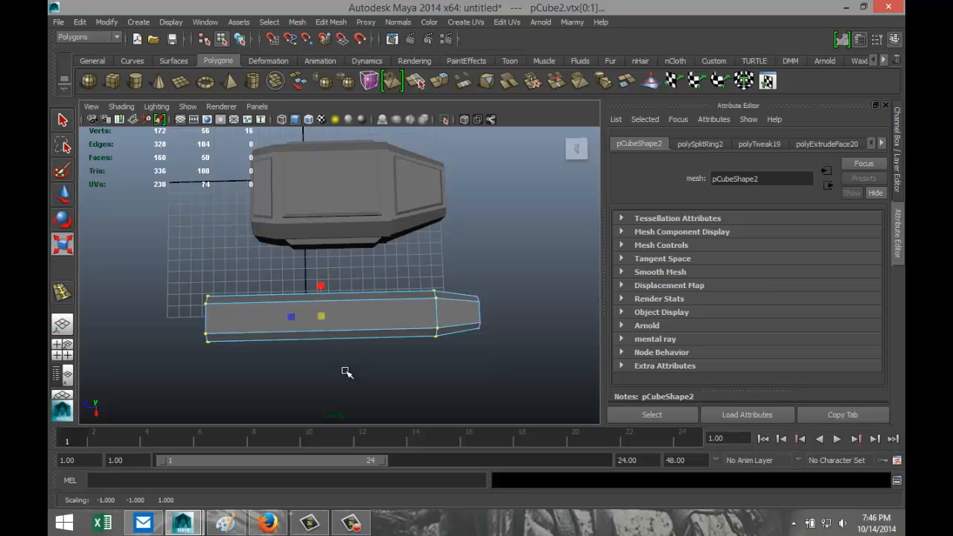
- Move the enlarged front section forward along the box's length to about Z 1.76 and clear the selection
key("w")
left_click_drag(296, 314, 262, 322)
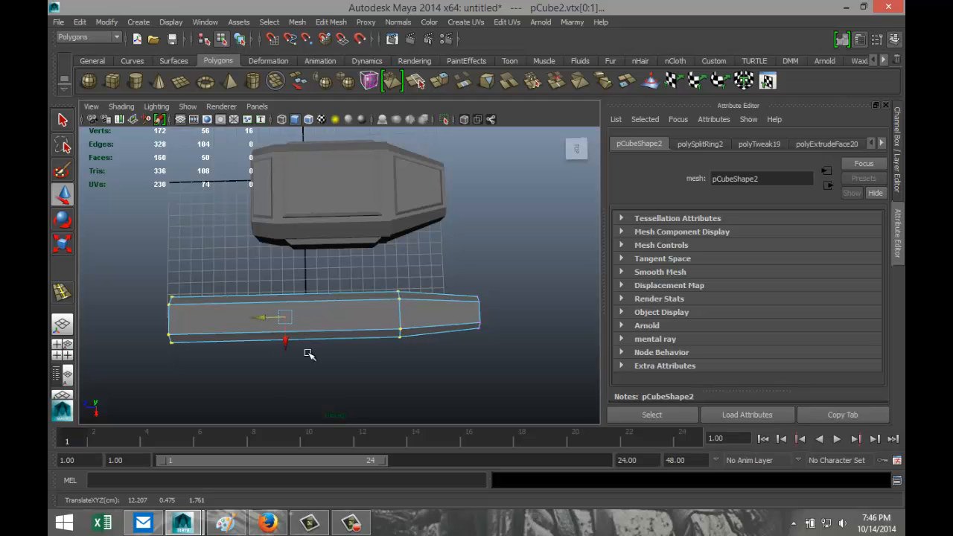
left_click_drag(395, 379, 290, 301, "alt")
left_click(395, 354)
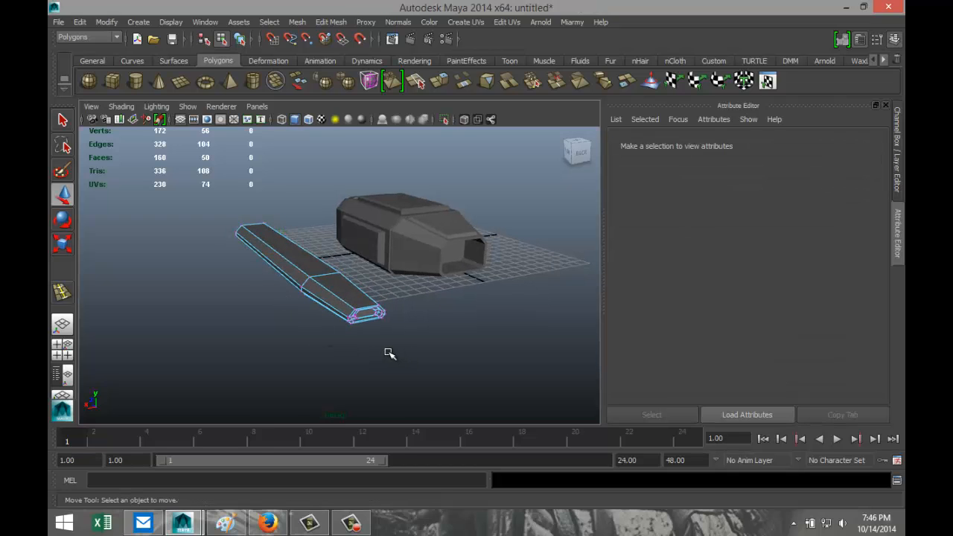
- Try to raise the edge loop's two top vertices to a height of about 2.59, and undo the move
scroll(388, 353, "up", 5)
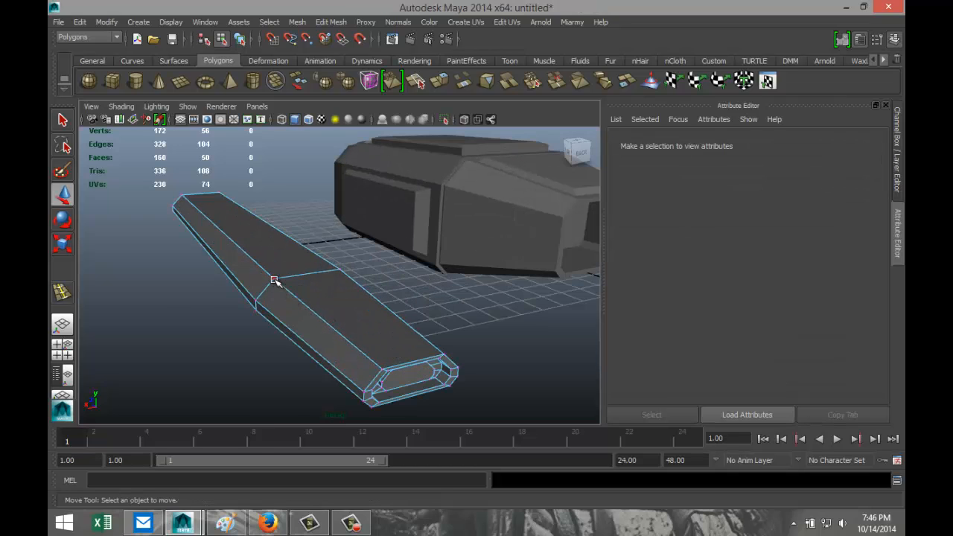
left_click(274, 280)
left_click(339, 270, "shift")
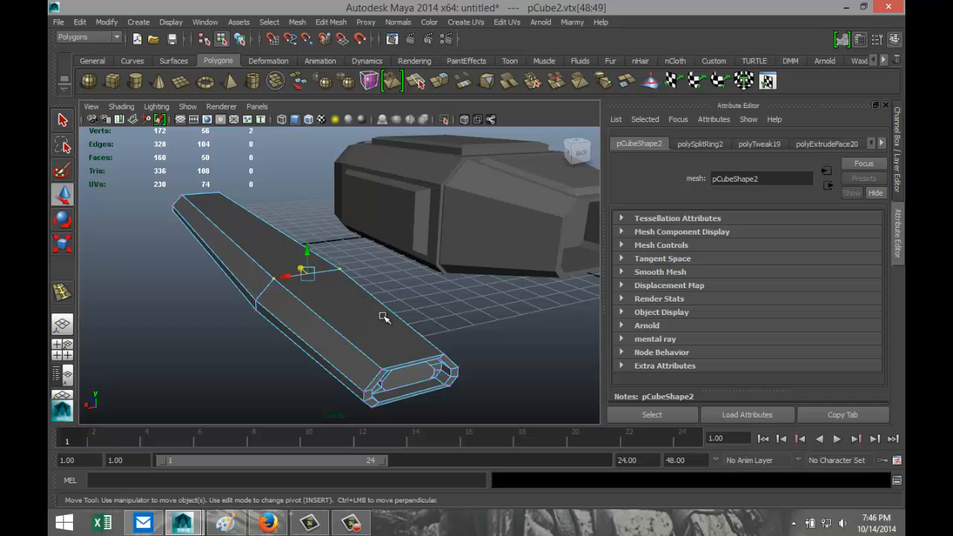
left_click_drag(305, 248, 309, 211)
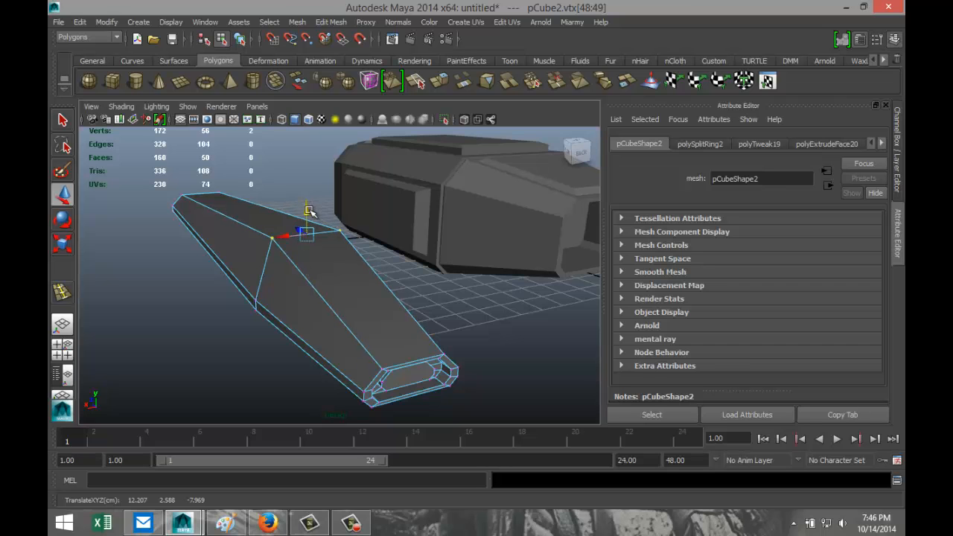
left_click_drag(251, 313, 232, 325, "alt")
key("ctrl+z")
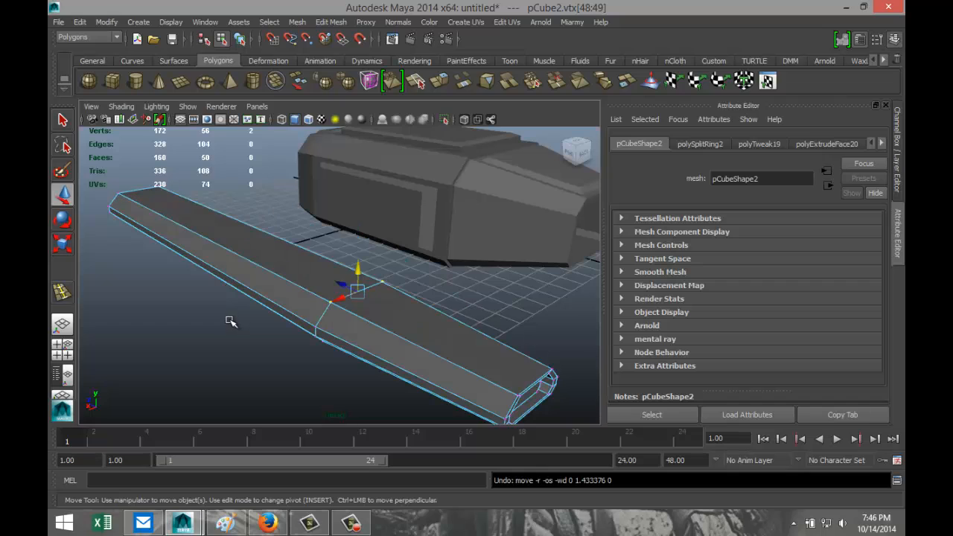
- Raise the long box's four top vertices, at the edge loop and the front end, to a height of about 2.24
left_click(117, 192)
left_click(158, 184, "shift")
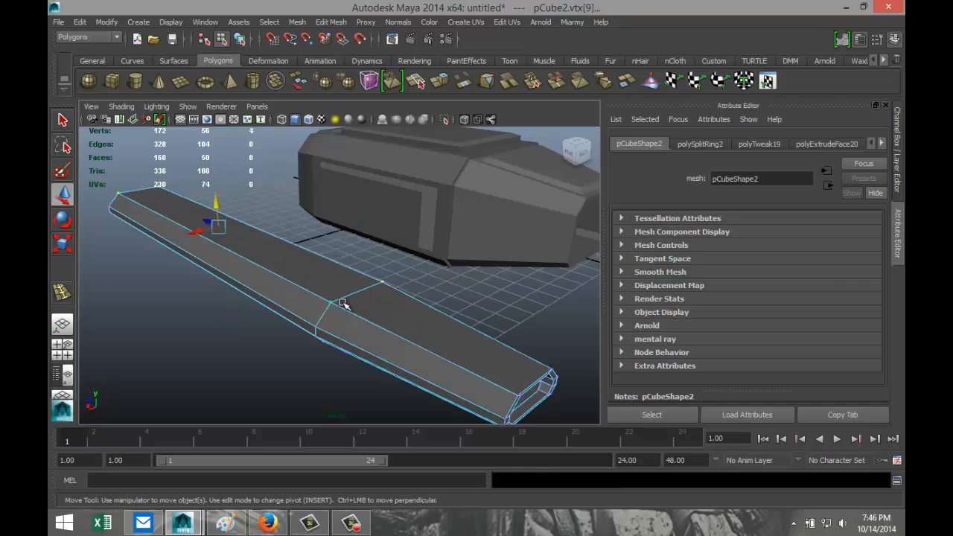
left_click_drag(215, 203, 216, 181)
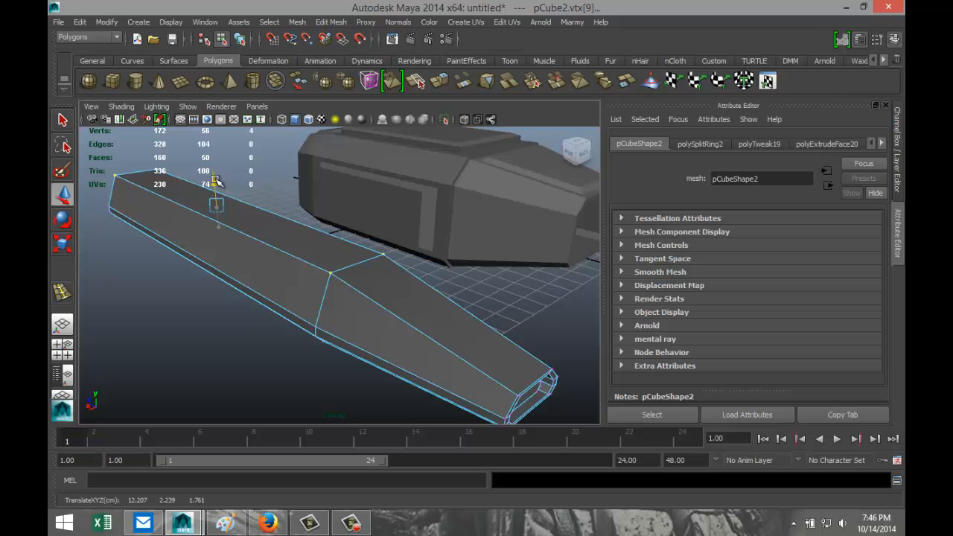
mouse_move(192, 283)
left_mouse_down("alt")
mouse_move(144, 273)
mouse_move(251, 287)
mouse_move(186, 300)
left_mouse_up("alt")
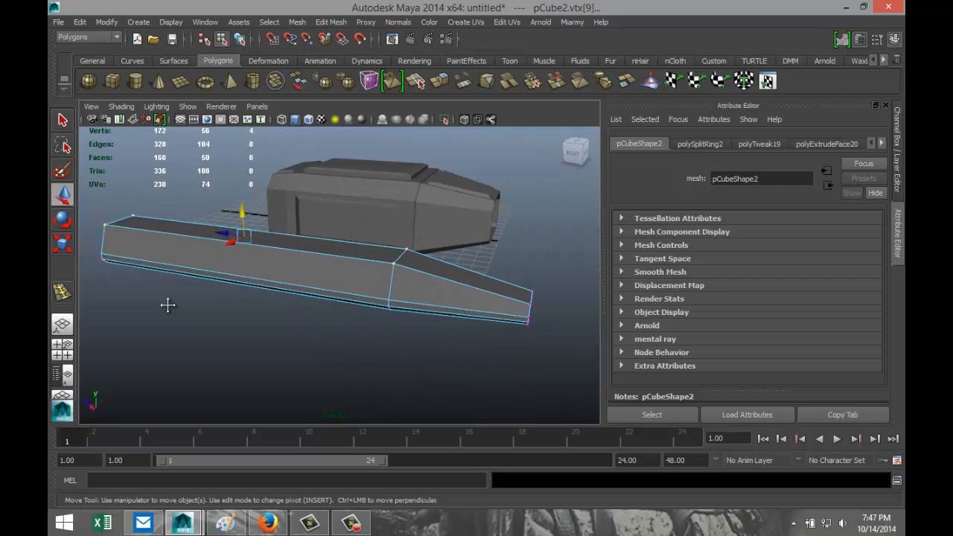
- Shorten the long box by moving its front-end vertices toward the edge loop to about Z -0.67, and select the whole box in object mode
middle_click_drag(167, 305, 309, 328, "alt")
left_click_drag(204, 216, 302, 339)
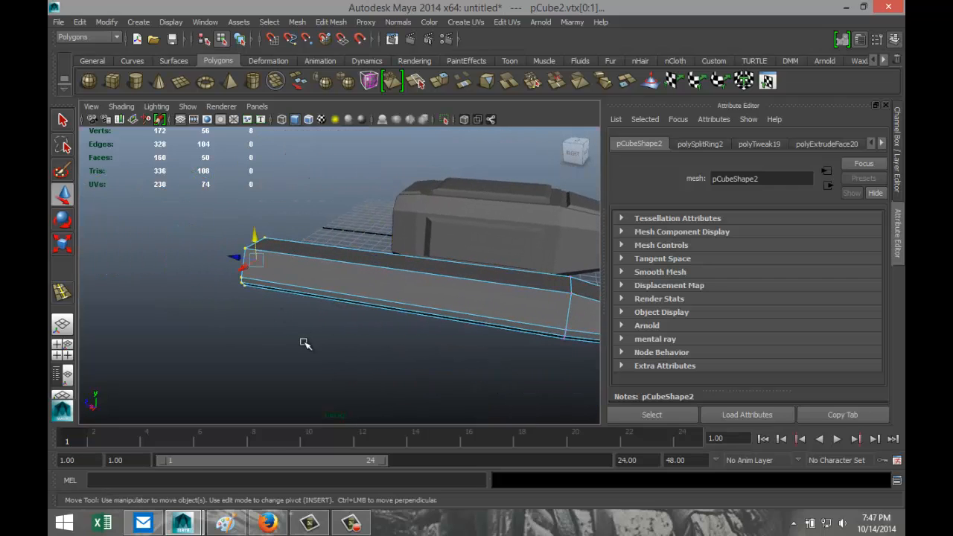
left_click_drag(243, 348, 267, 331, "alt")
left_click_drag(227, 270, 414, 291)
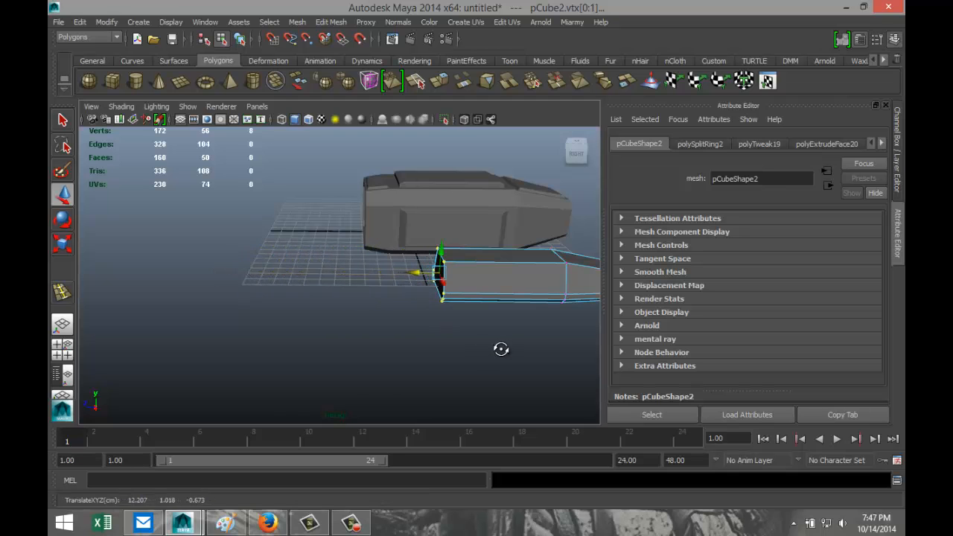
left_click_drag(499, 346, 411, 348, "alt")
scroll(317, 330, "down", 6)
left_click_drag(304, 333, 284, 338, "alt")
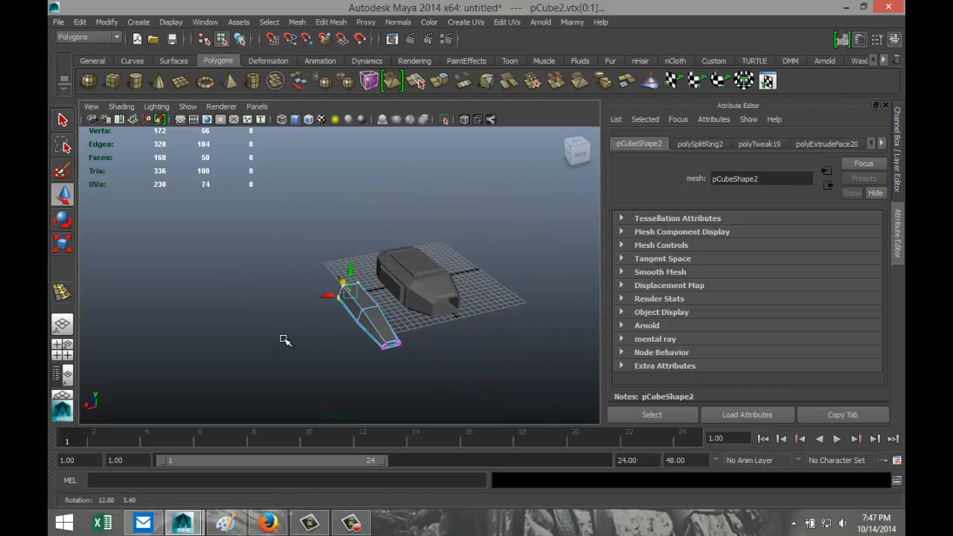
right_click_drag(364, 313, 428, 230)
left_click(364, 309)
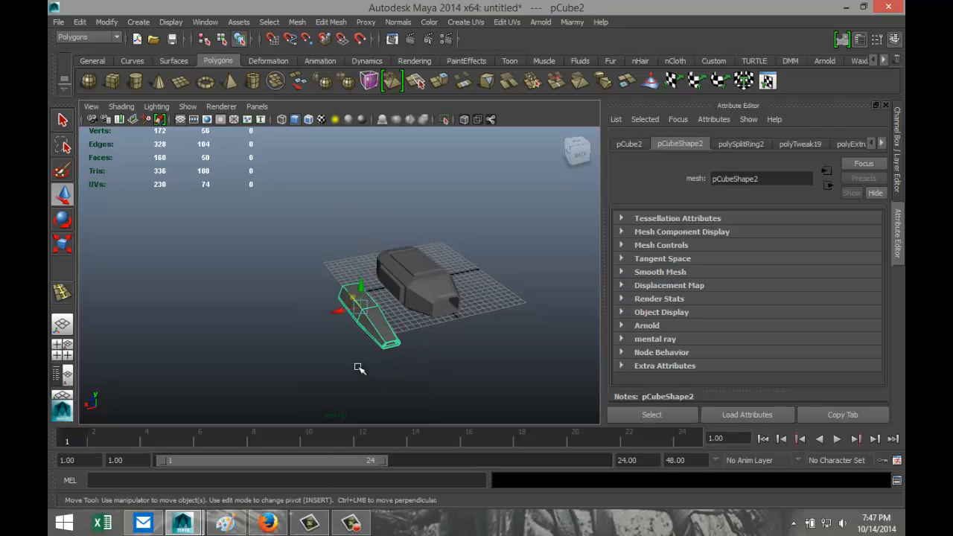
- Try to position the long box freehand behind the main body's tapered end
middle_click_drag(339, 313, 407, 313)
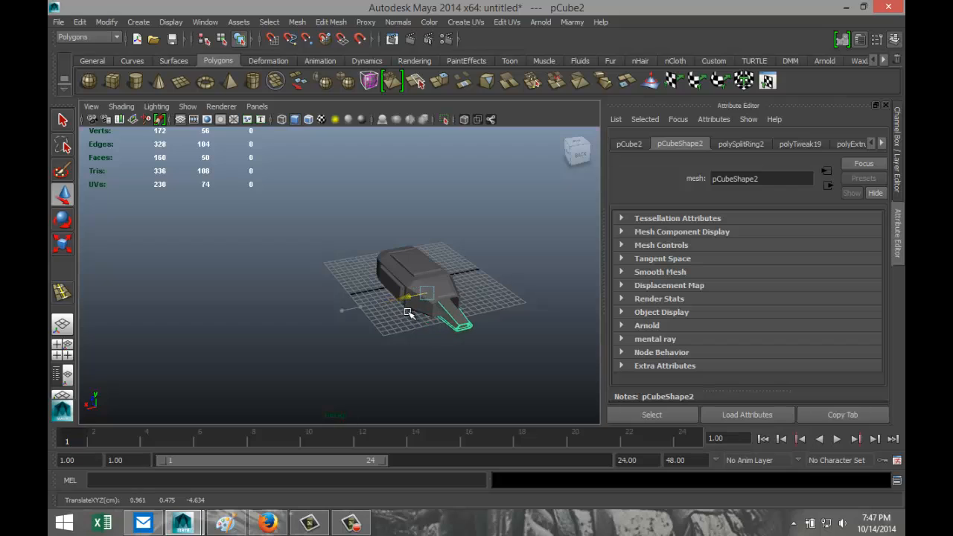
left_click_drag(408, 313, 405, 314)
left_click_drag(424, 270, 424, 297)
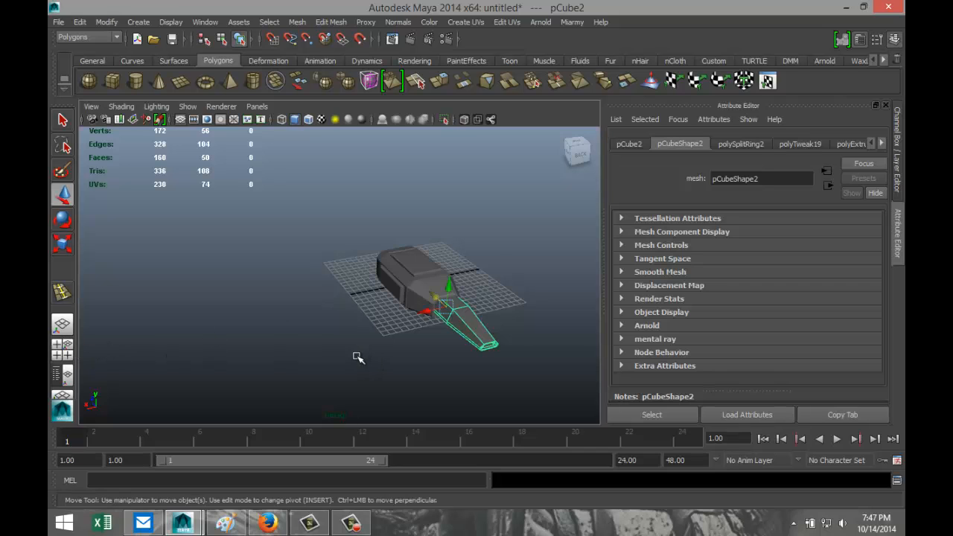
- Set the main body's X, Y and Z translation to 0
left_click_drag(357, 358, 335, 376, "alt")
left_click(413, 285)
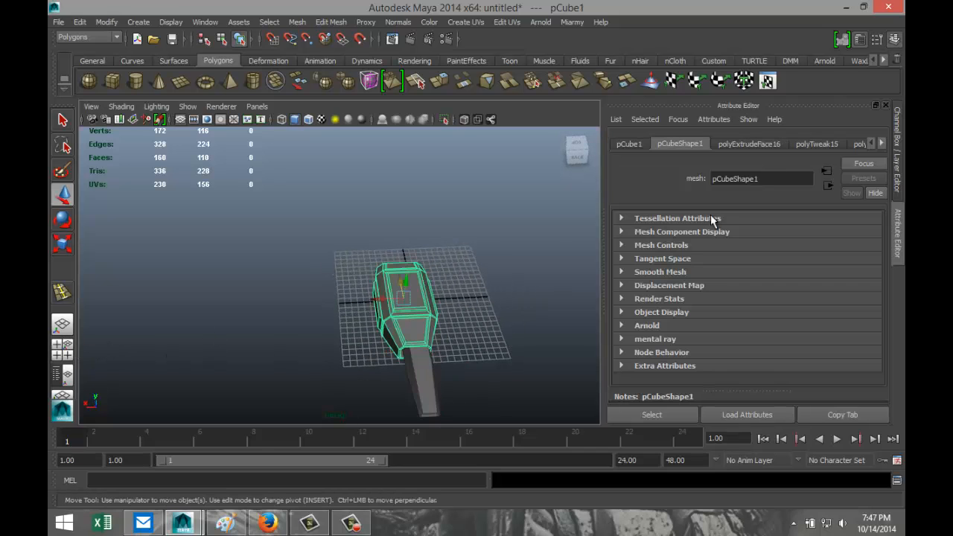
left_click(629, 144)
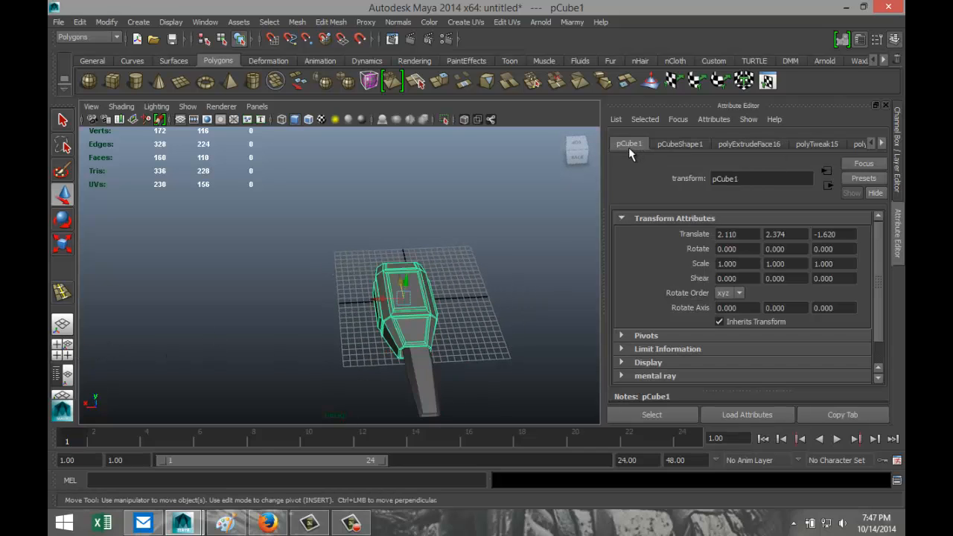
left_click(754, 234)
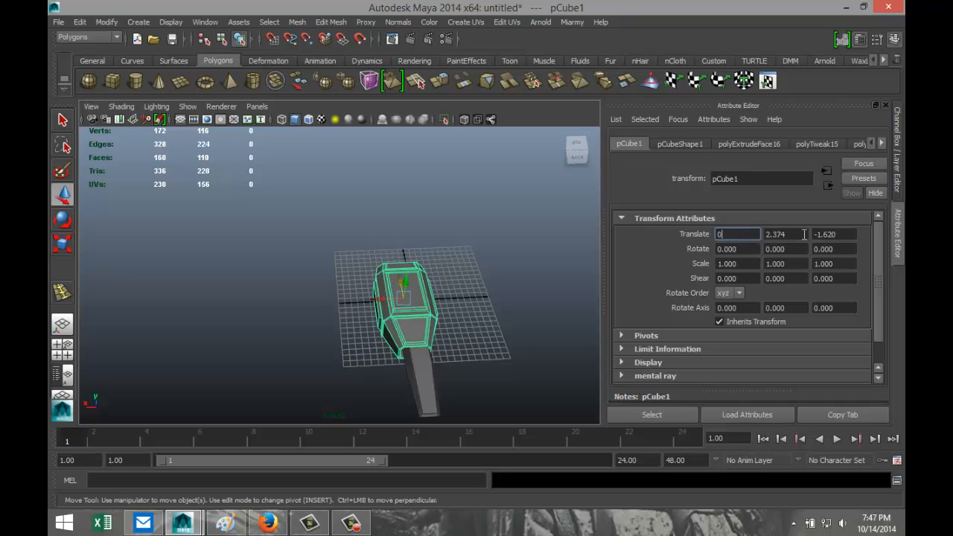
key("Tab")
left_click_drag(847, 234, 791, 235)
type("0")
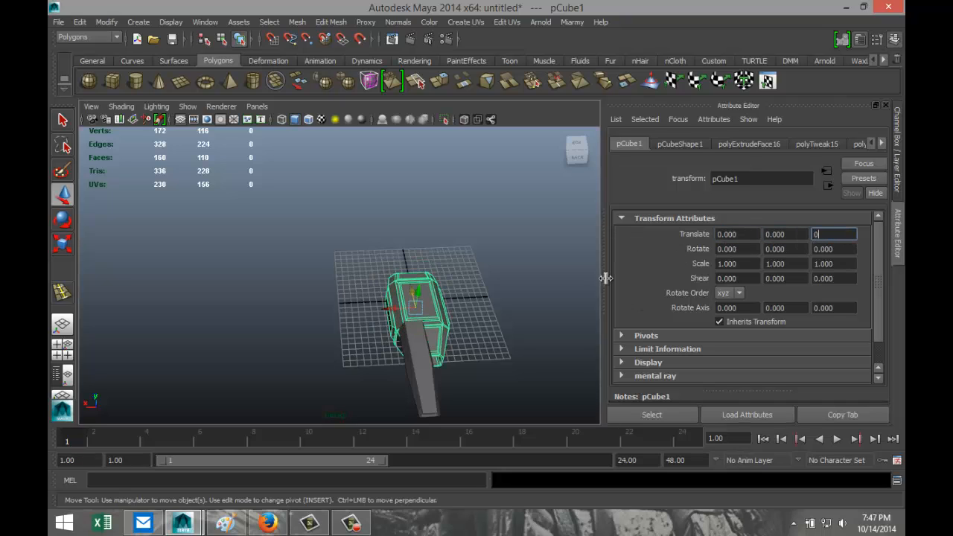
left_click(544, 232)
- Set the long box's X, Y and Z translation to 0
left_click(415, 362)
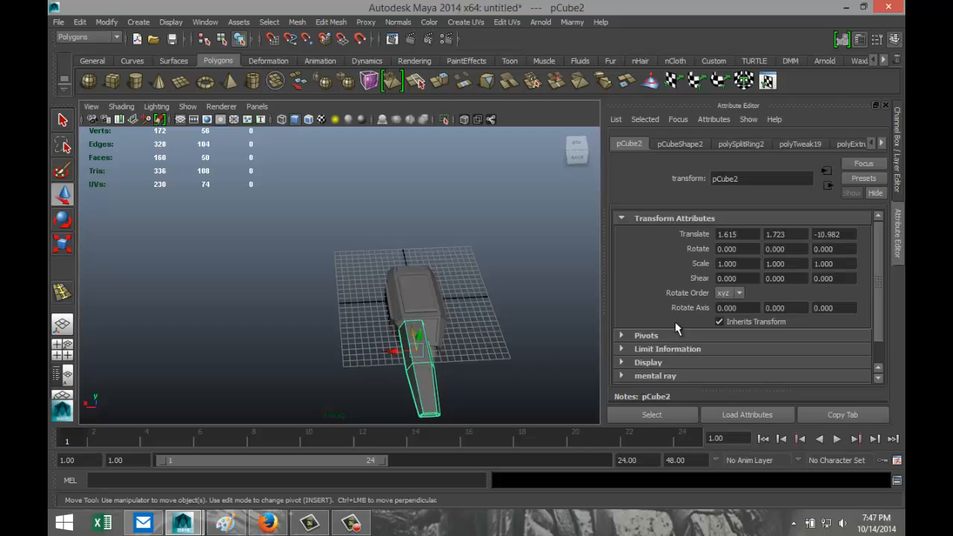
left_click(742, 234)
type("0")
key("Tab")
type("0")
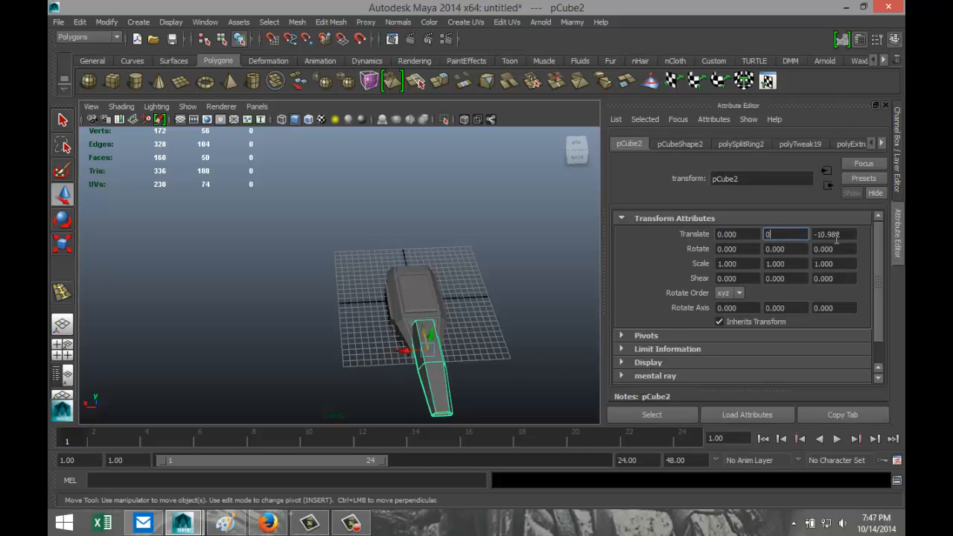
key("Tab")
type("0")
left_click(784, 234)
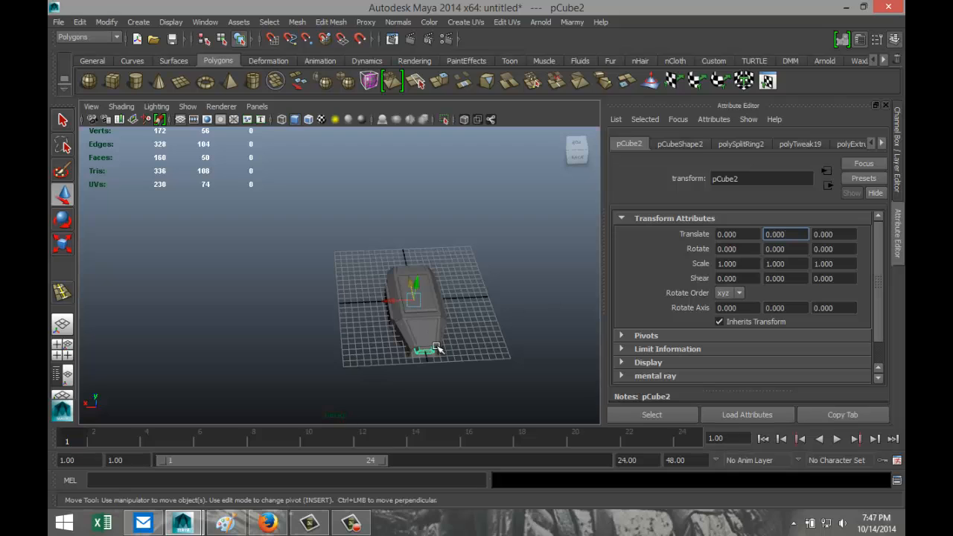
- Move the long box out through the body's tapered end to about Z -8.48 and lower it to about Y -0.56
left_click_drag(438, 360, 460, 262, "alt")
key("f")
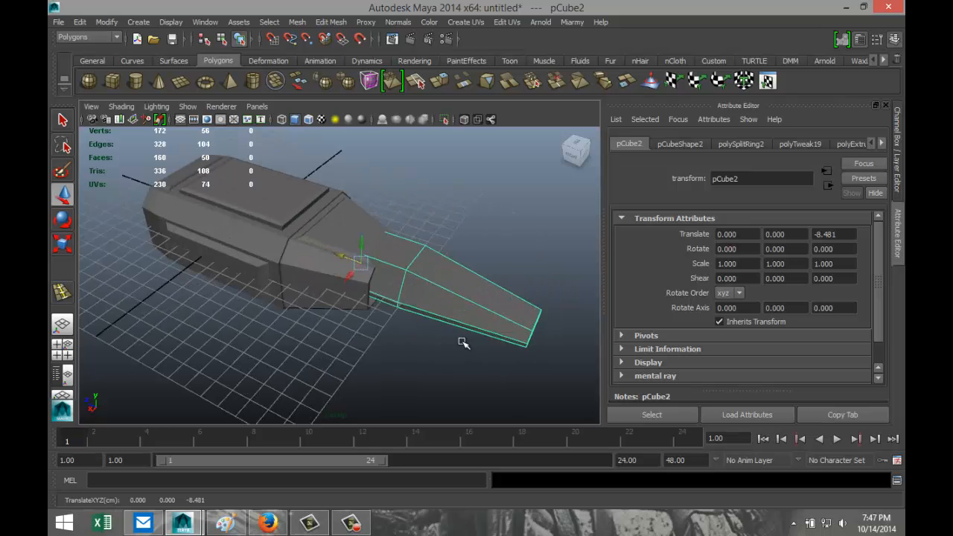
left_click_drag(352, 361, 282, 307, "alt")
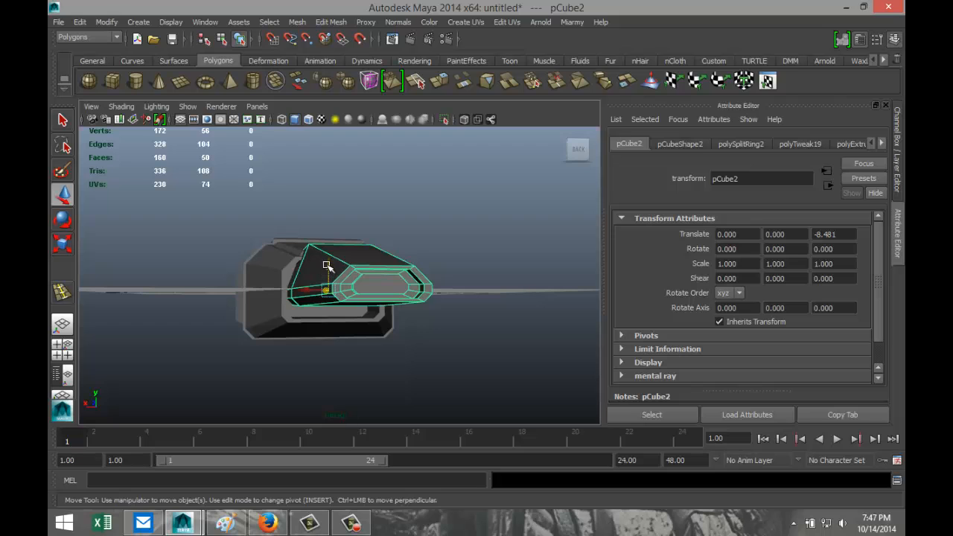
left_click_drag(326, 266, 330, 277)
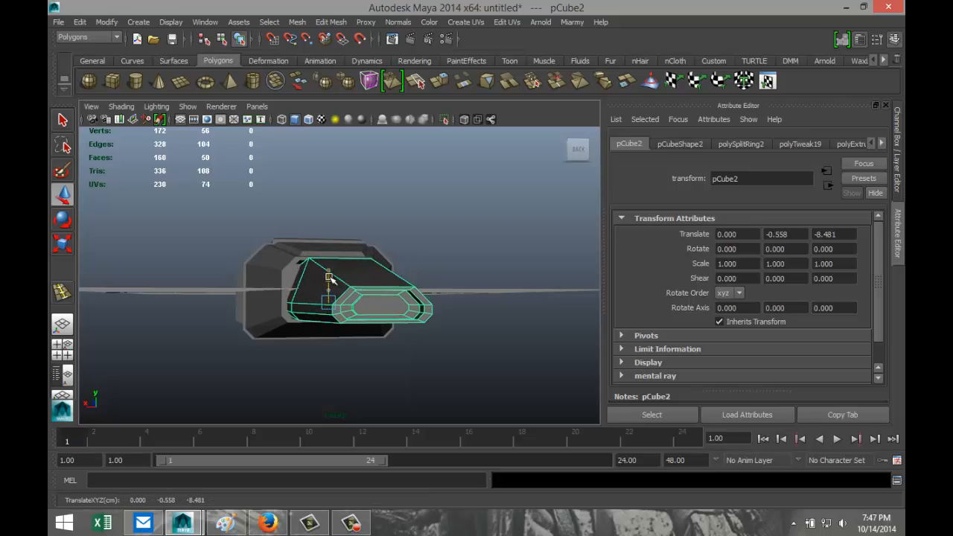
- Scale the long box down uniformly to about 0.865 so it fits the opening in the main body, judging the fit in the side view
left_click_drag(372, 317, 484, 358, "alt")
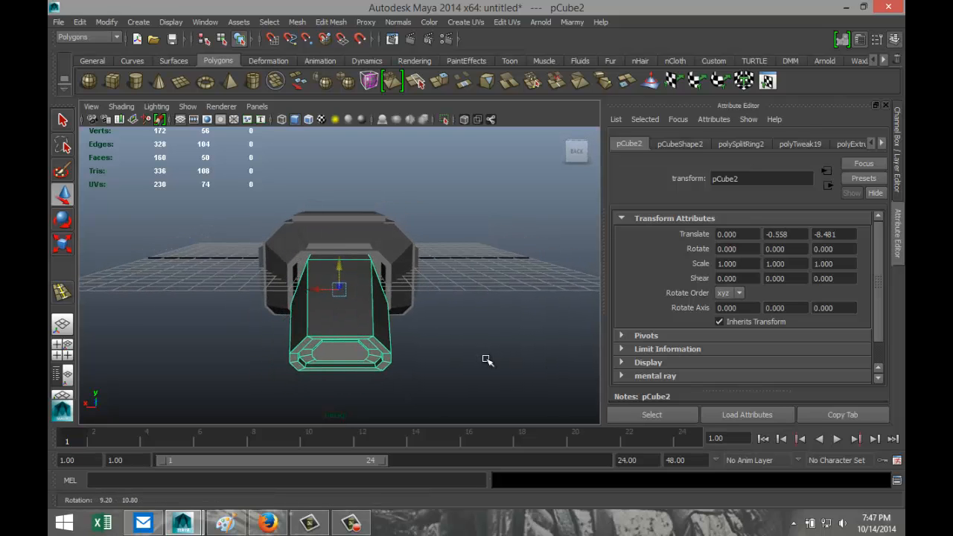
key("r")
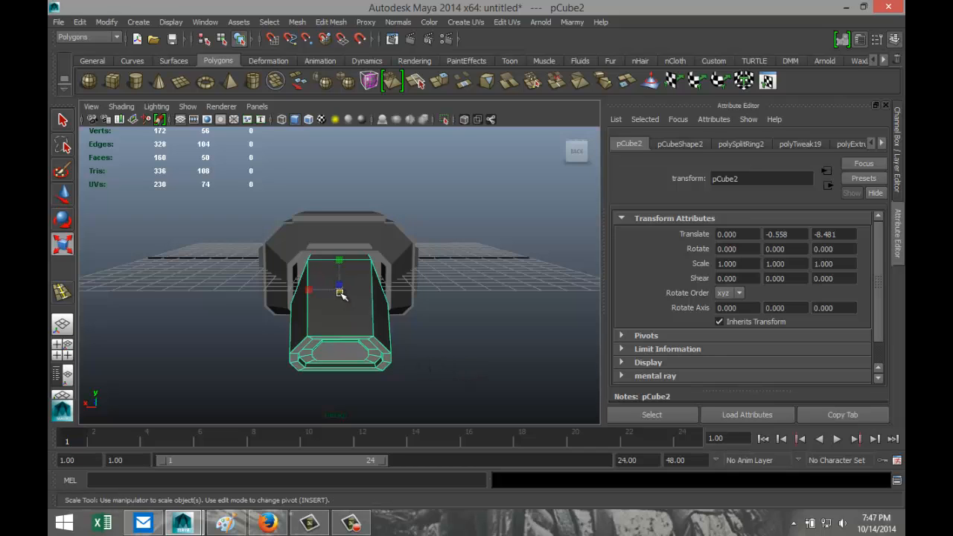
left_click_drag(339, 292, 317, 305)
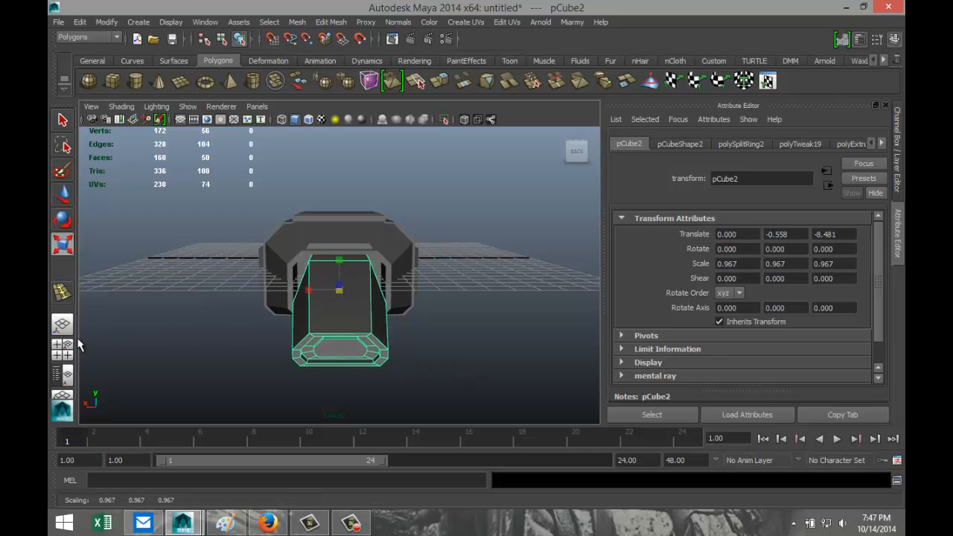
left_click(62, 350)
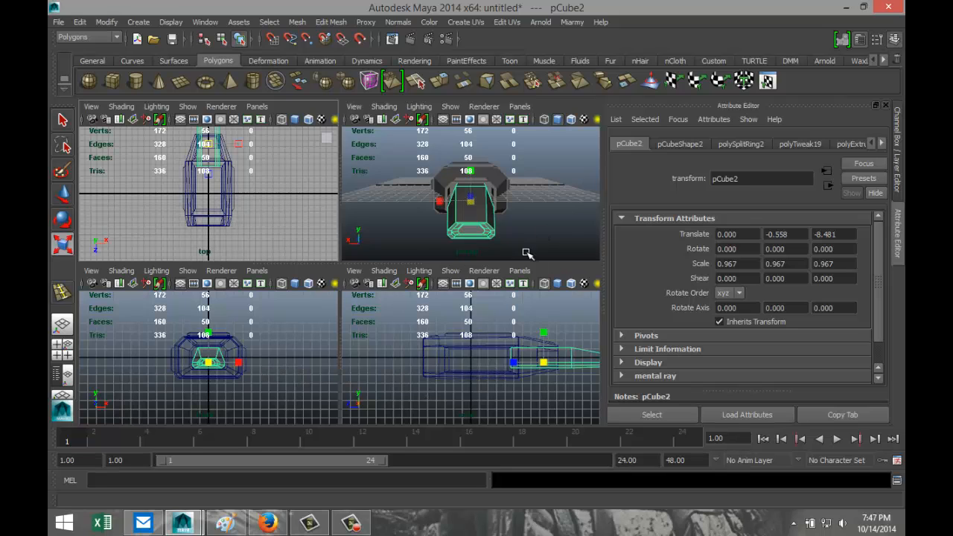
key("space")
scroll(511, 337, "up", 3)
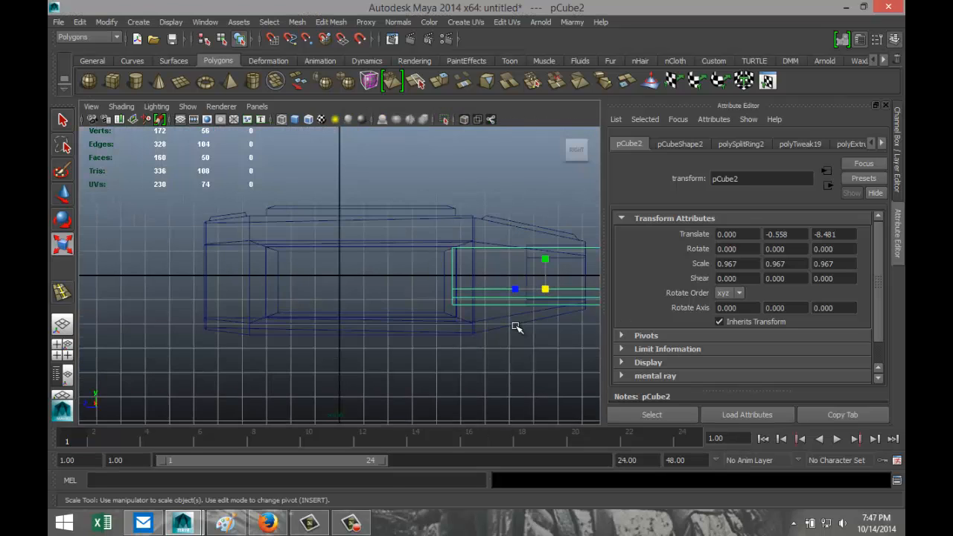
middle_click_drag(510, 331, 340, 323, "alt")
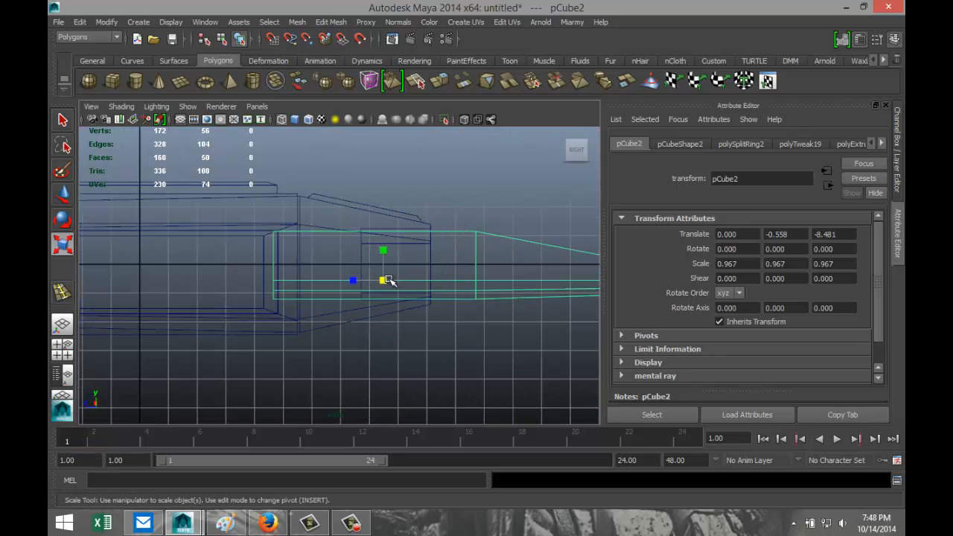
left_click_drag(385, 283, 382, 251)
- Raise the long box to about Y -0.44, using shaded display in the side view
key("w")
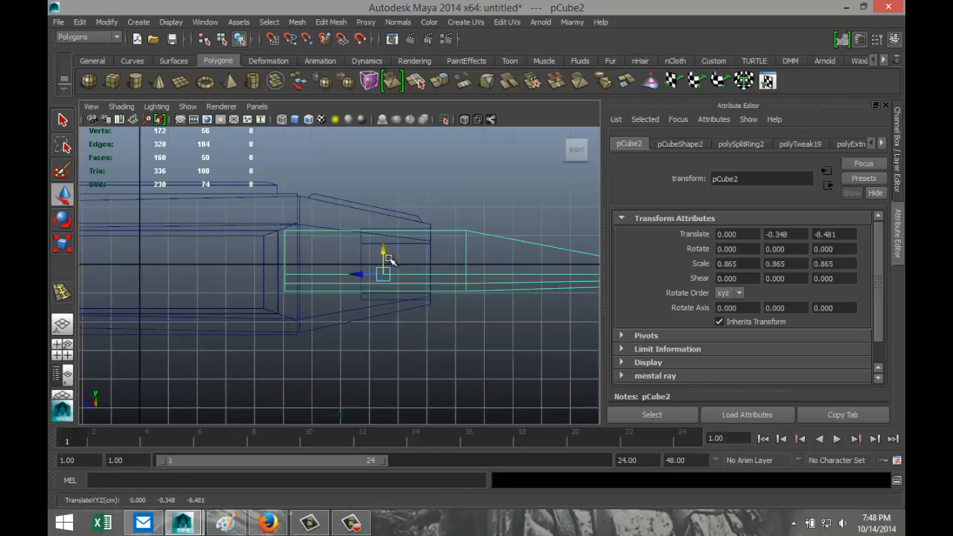
key("5")
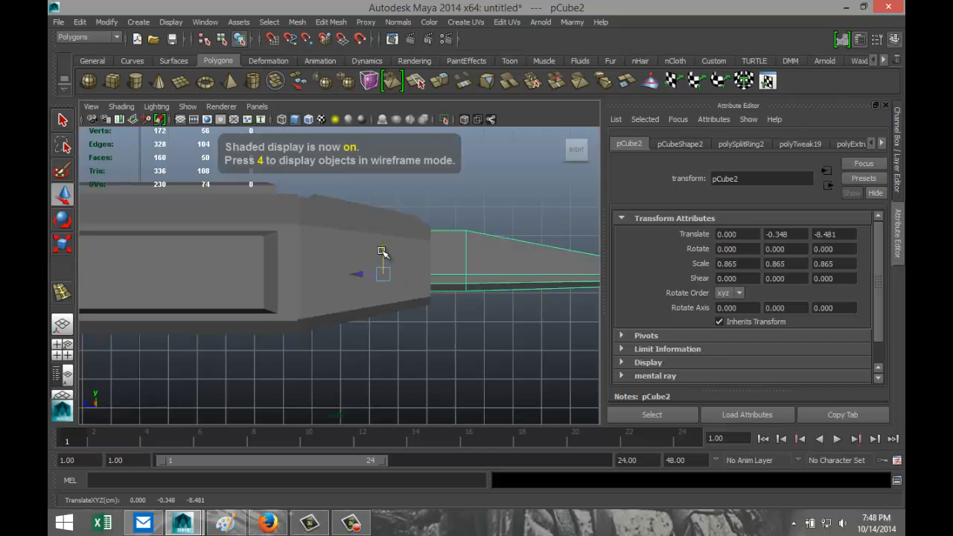
left_click_drag(383, 252, 383, 255)
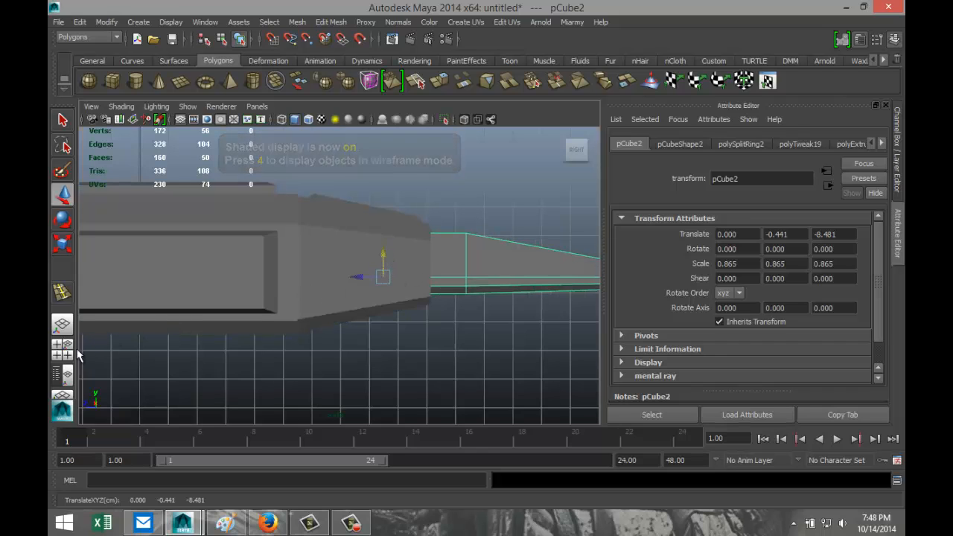
- Scale the long box's height to about 0.94 in the perspective view
key("space")
key("space")
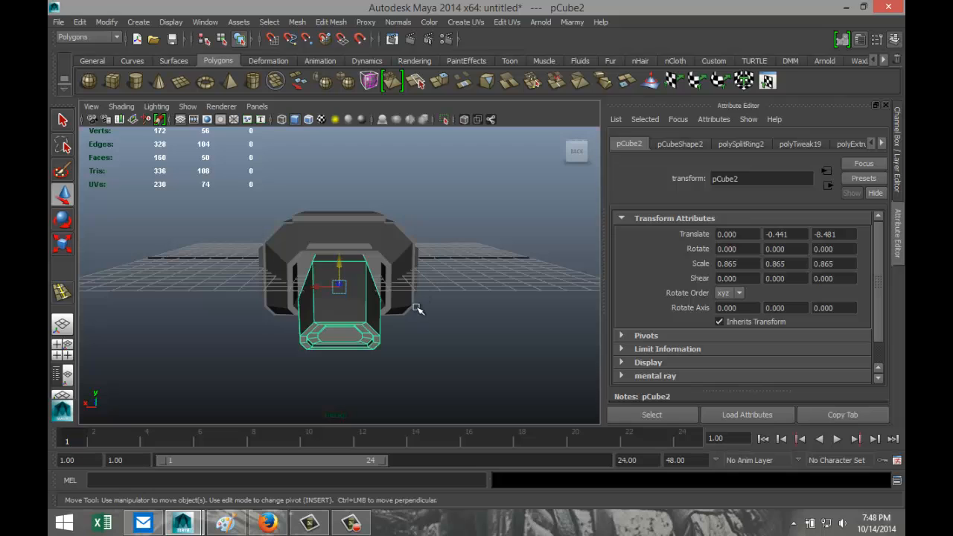
left_click_drag(416, 303, 430, 322, "alt")
key("r")
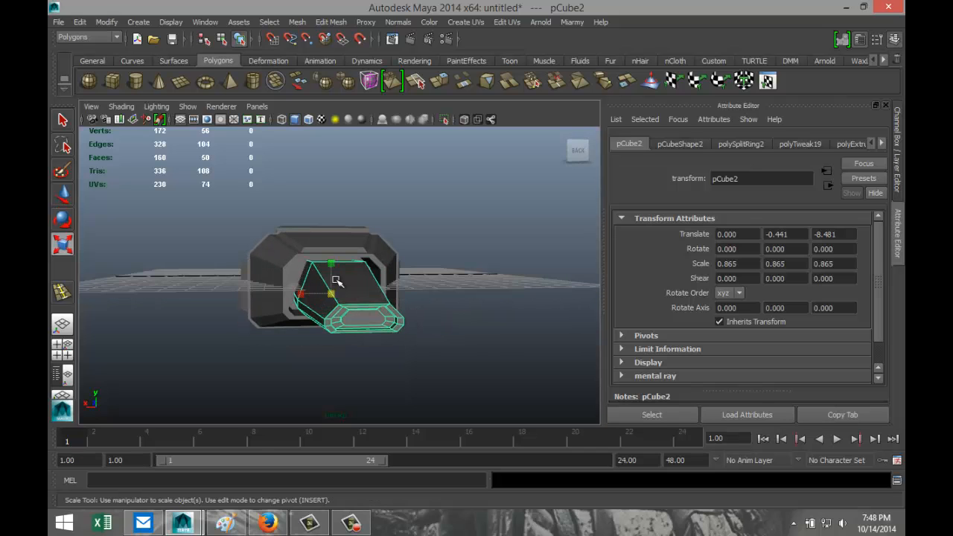
left_click_drag(332, 264, 333, 258)
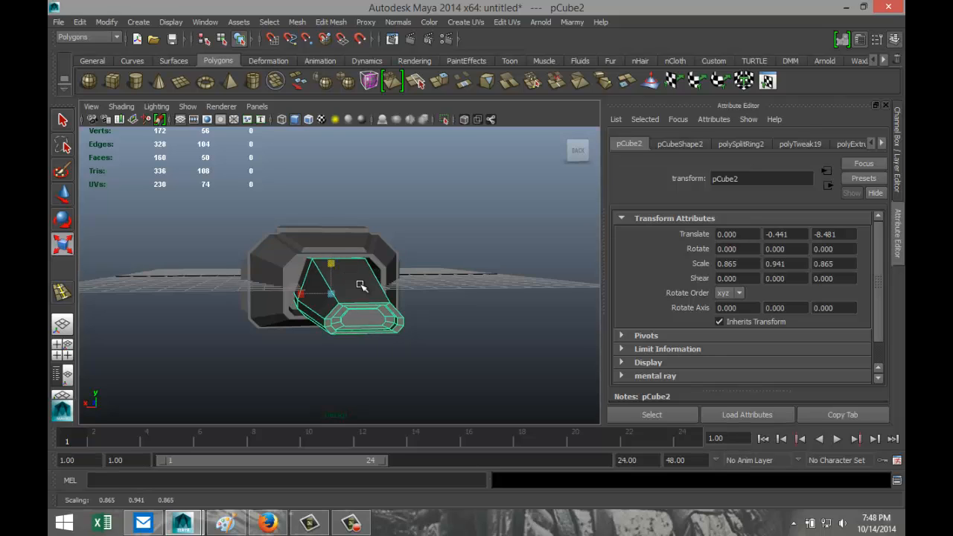
- Slide the long box farther out of the main body to about Z -9.84 and inspect the joint
left_click_drag(437, 321, 542, 350, "alt")
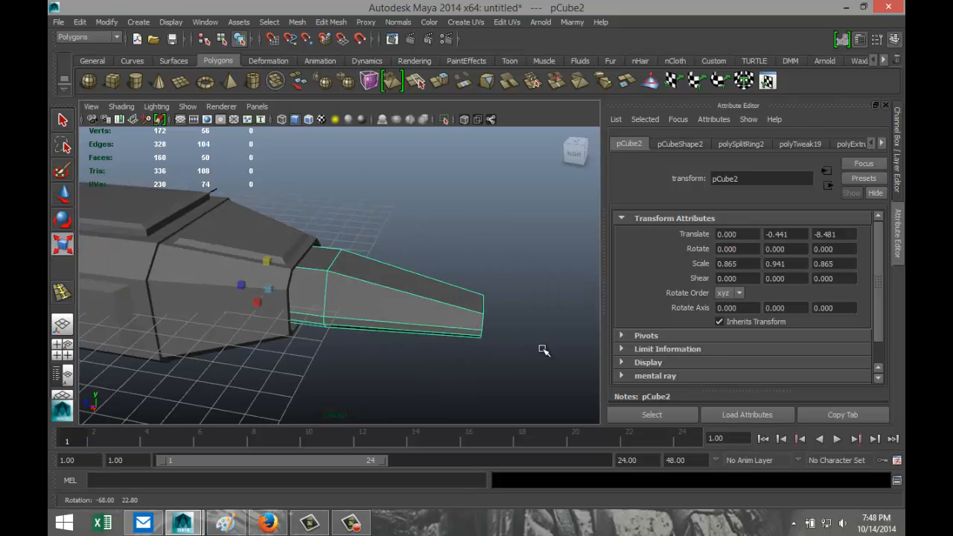
key("w")
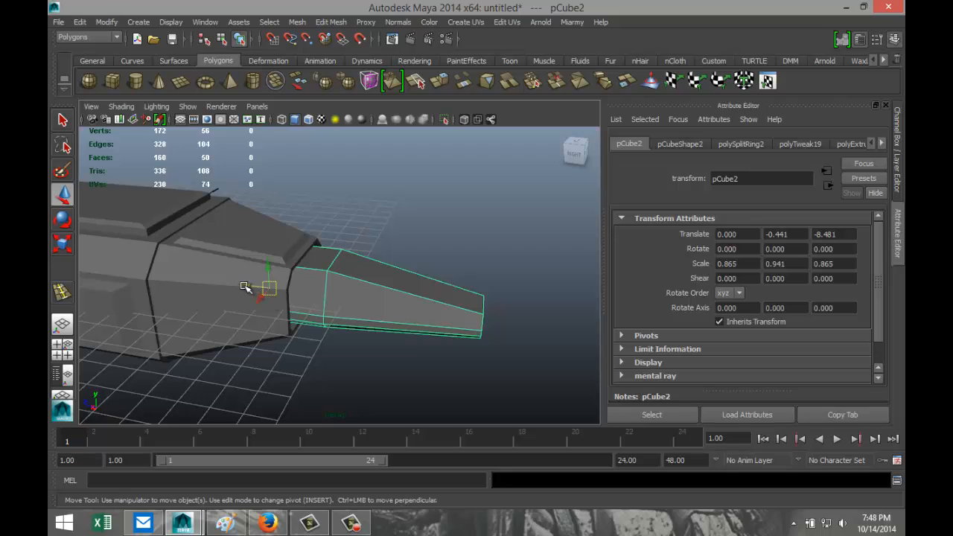
left_click_drag(245, 286, 274, 295)
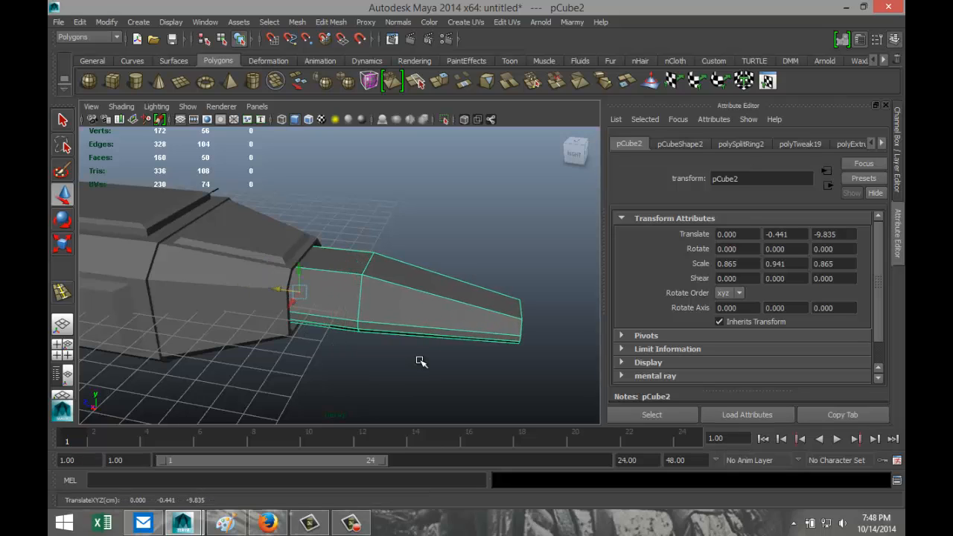
left_click_drag(494, 369, 407, 349, "alt")
left_click_drag(407, 347, 404, 348, "alt")
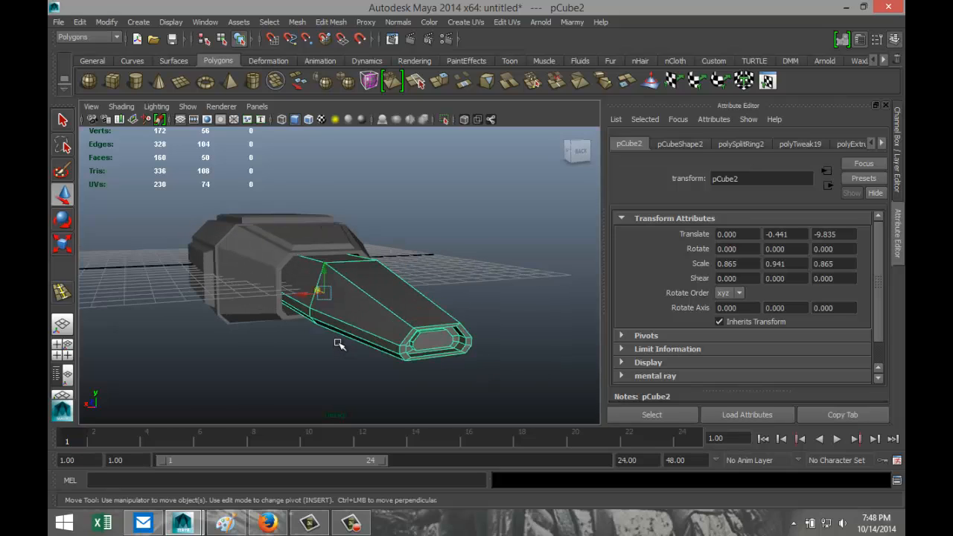
- Extrude the narrow lower side faces on both sides of the long box and scale them outward uniformly to about 1.074
left_click_drag(299, 339, 321, 339, "alt")
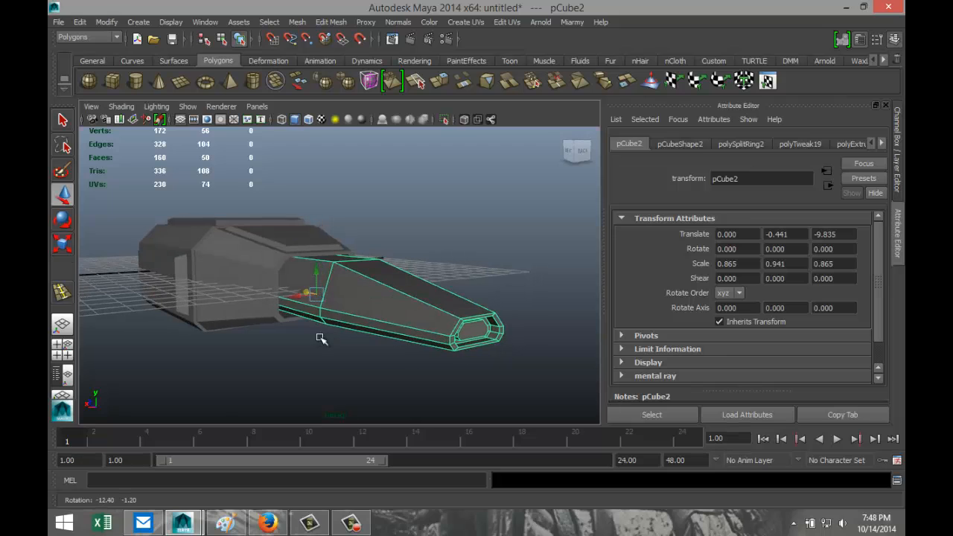
right_click_drag(362, 321, 364, 271)
left_click(355, 324)
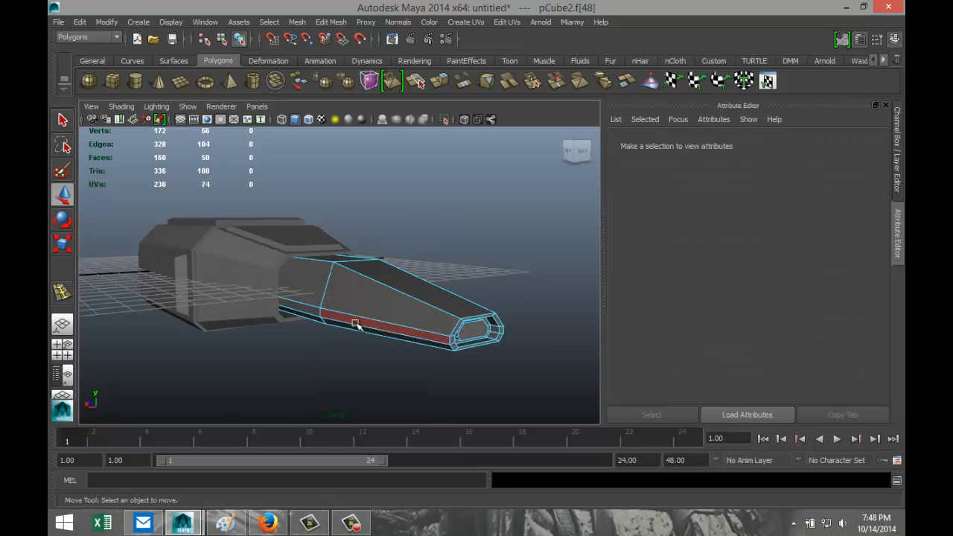
left_click_drag(486, 370, 359, 362, "alt")
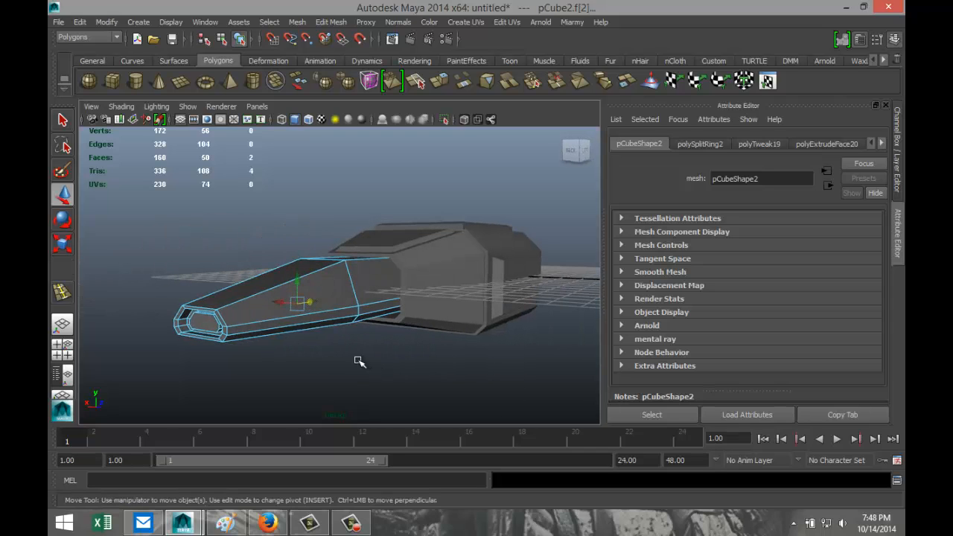
left_click(296, 326, "shift")
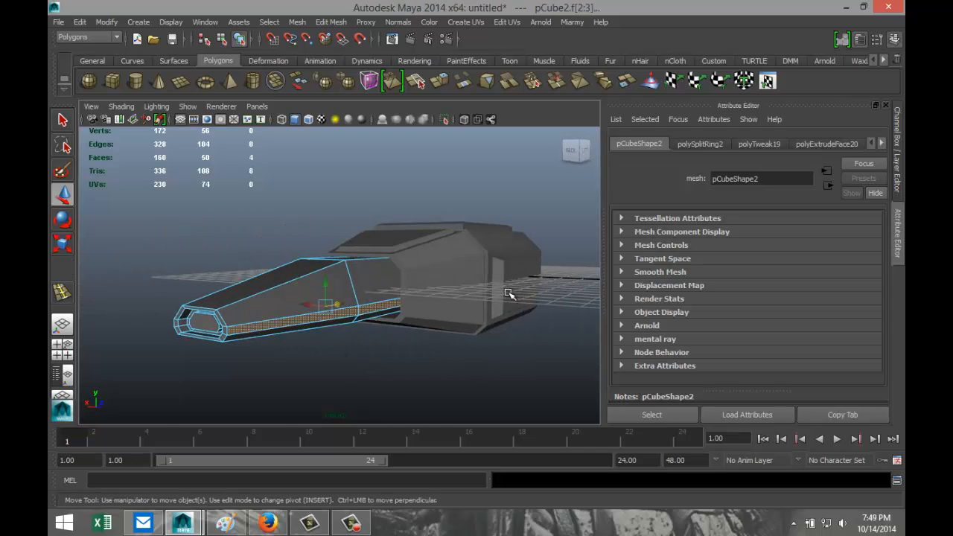
left_click(330, 22)
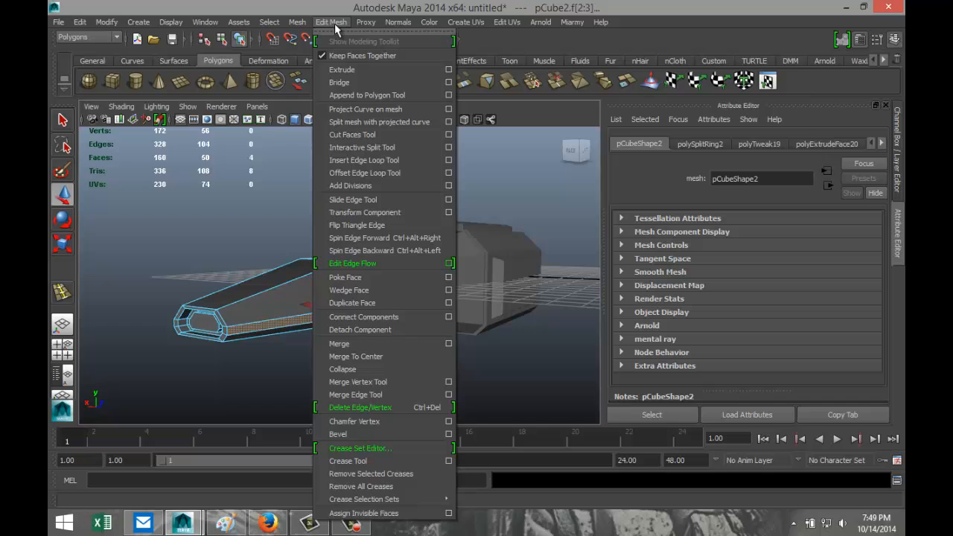
left_click(357, 70)
left_click_drag(285, 374, 376, 386, "alt")
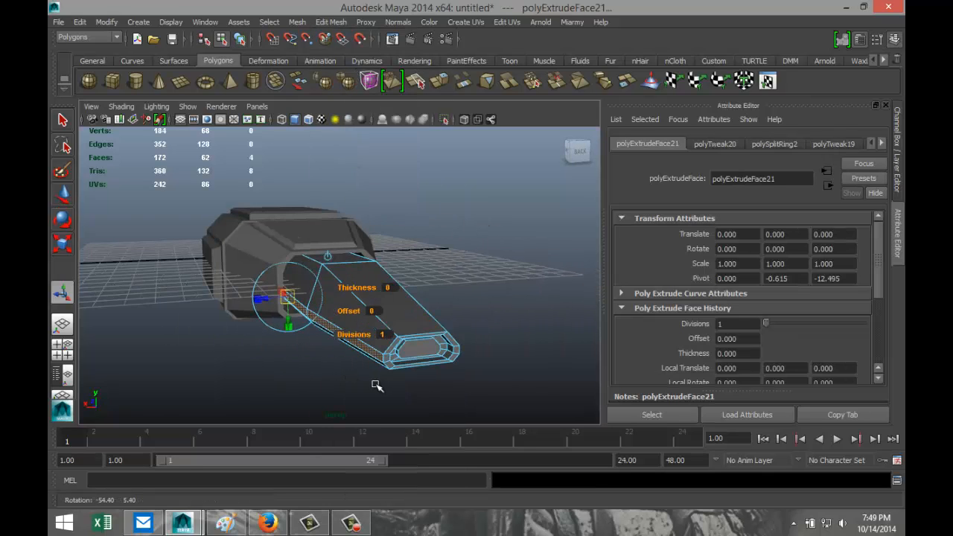
key("r")
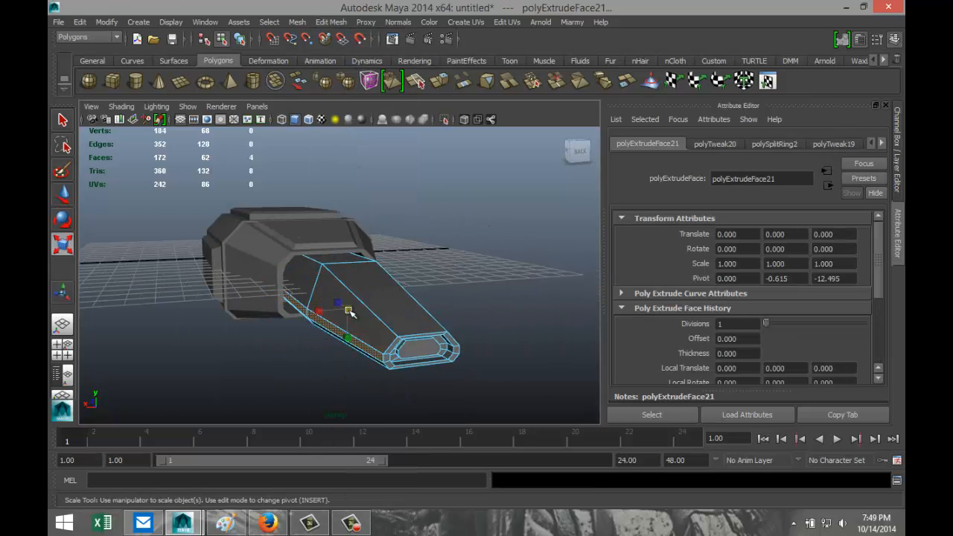
left_click_drag(348, 307, 361, 311)
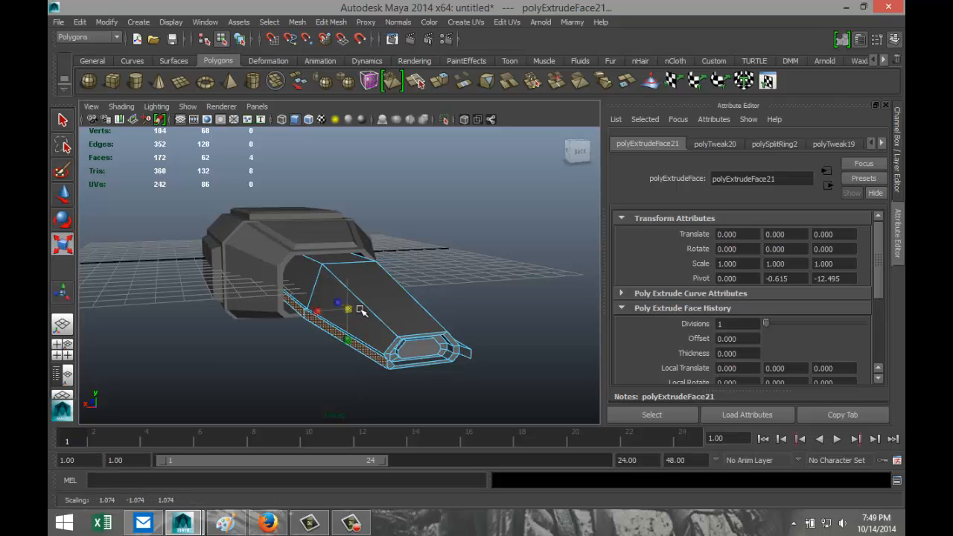
left_click(361, 311)
- Scale the extruded side strips along the box's length to about 0.875 and inspect them around the recessed end
mouse_move(406, 377)
left_mouse_down("alt")
mouse_move(441, 384)
mouse_move(447, 395)
mouse_move(412, 374)
left_mouse_up("alt")
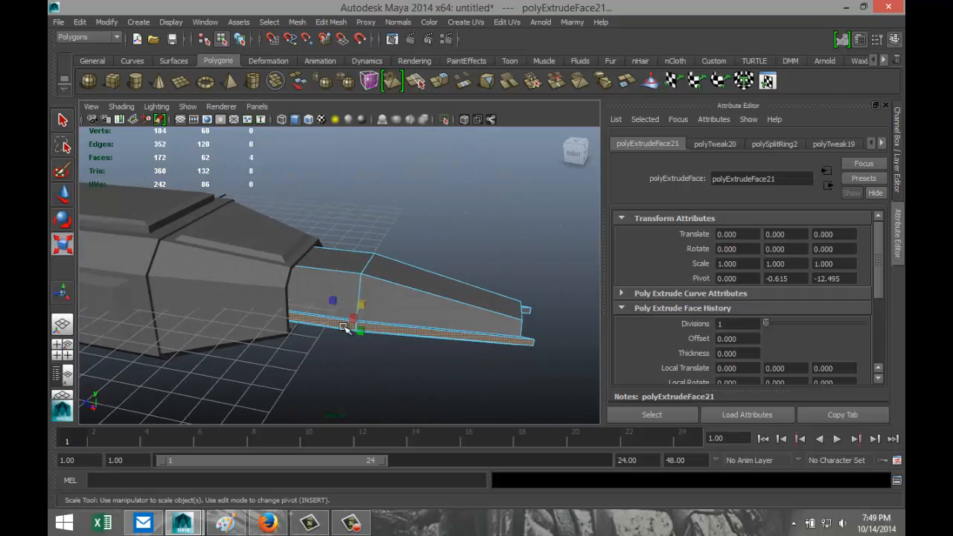
left_click_drag(333, 300, 336, 300)
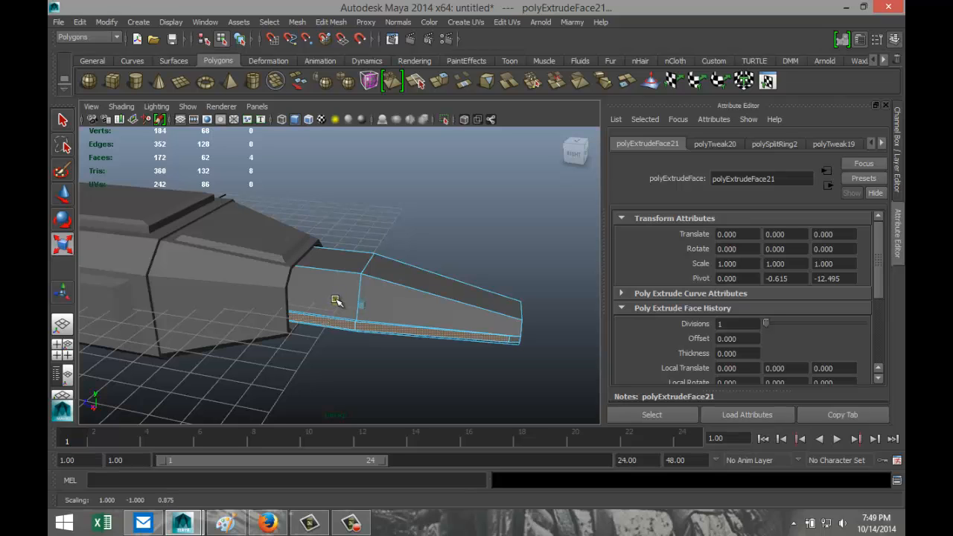
scroll(474, 356, "up", 3)
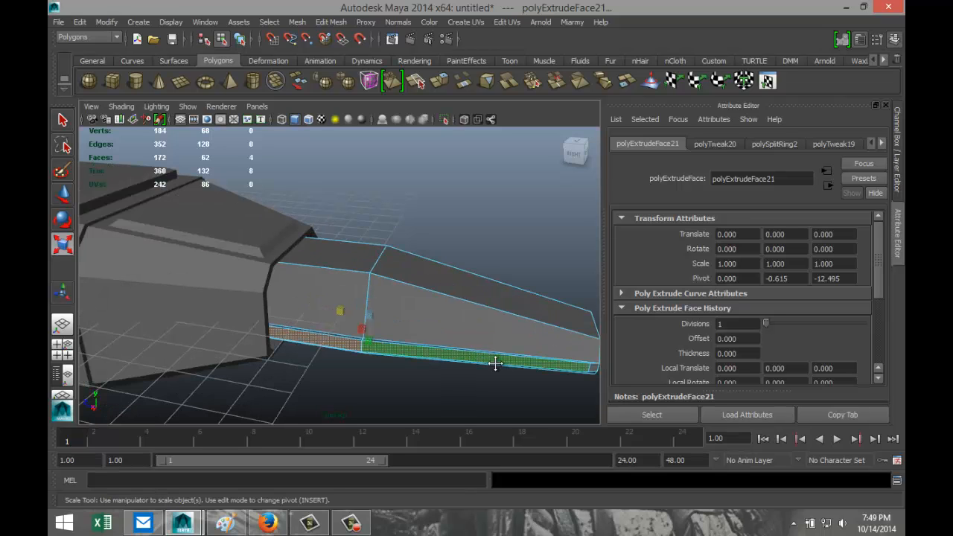
middle_click_drag(496, 362, 317, 293, "alt")
scroll(402, 330, "up", 2)
scroll(402, 329, "up", 1)
left_click_drag(406, 331, 340, 381, "alt")
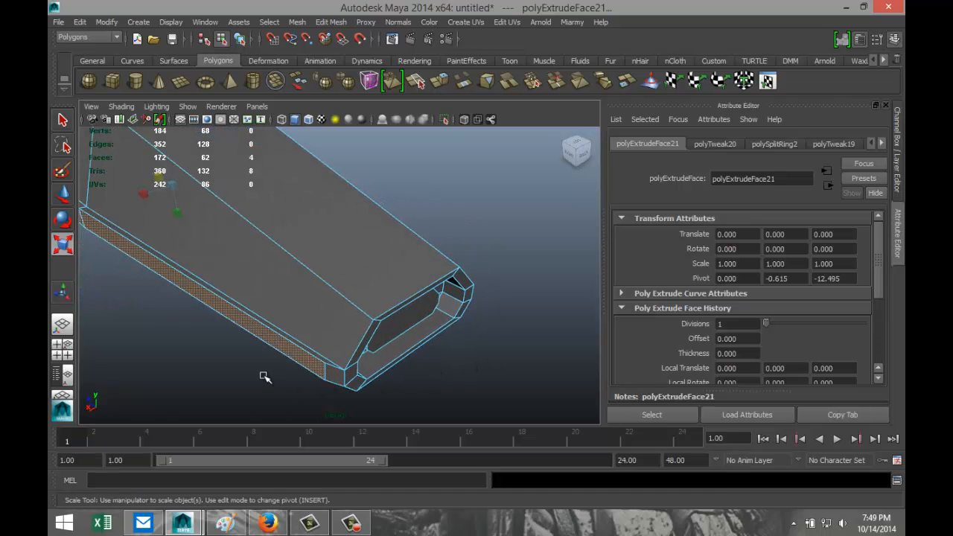
scroll(264, 376, "down", 2)
left_click_drag(430, 349, 372, 341, "alt")
key("r")
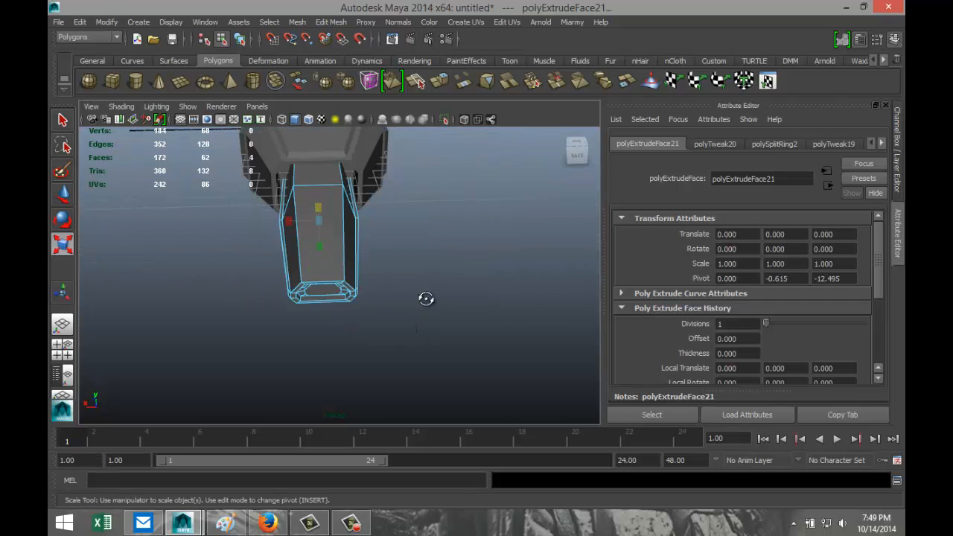
left_click_drag(425, 298, 503, 351, "alt")
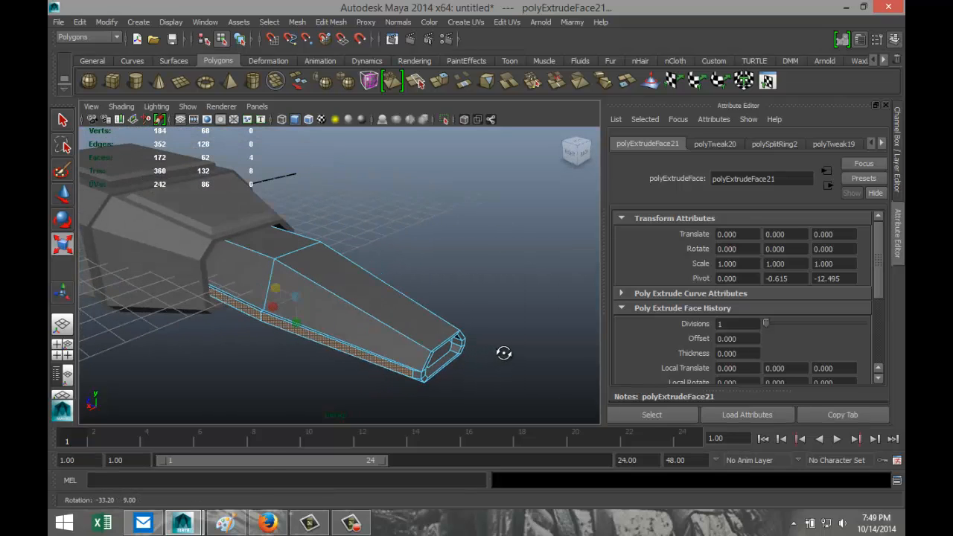
- Inset the long box's top face nearest the main body, and extrude the inset face down to about Y 1.09
left_click(273, 247)
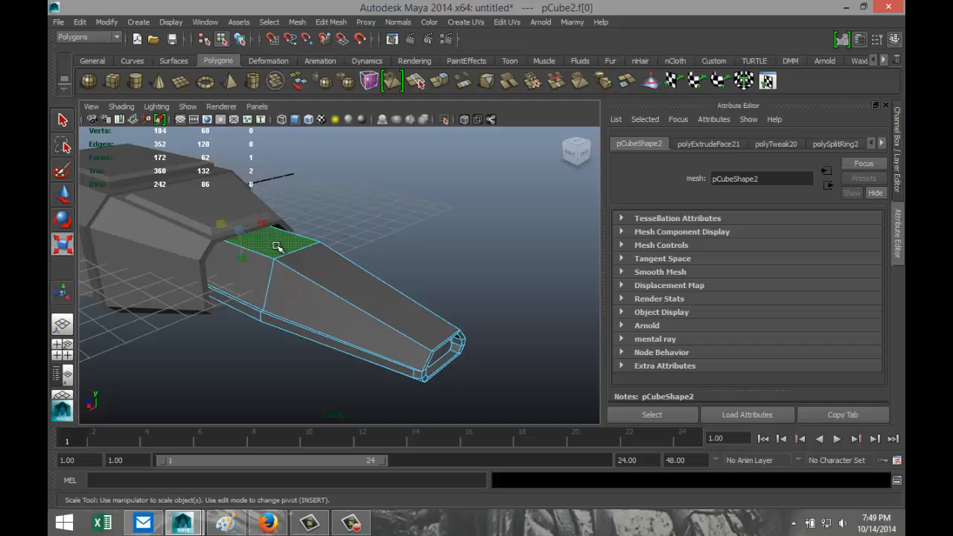
left_click(330, 22)
left_click(371, 73)
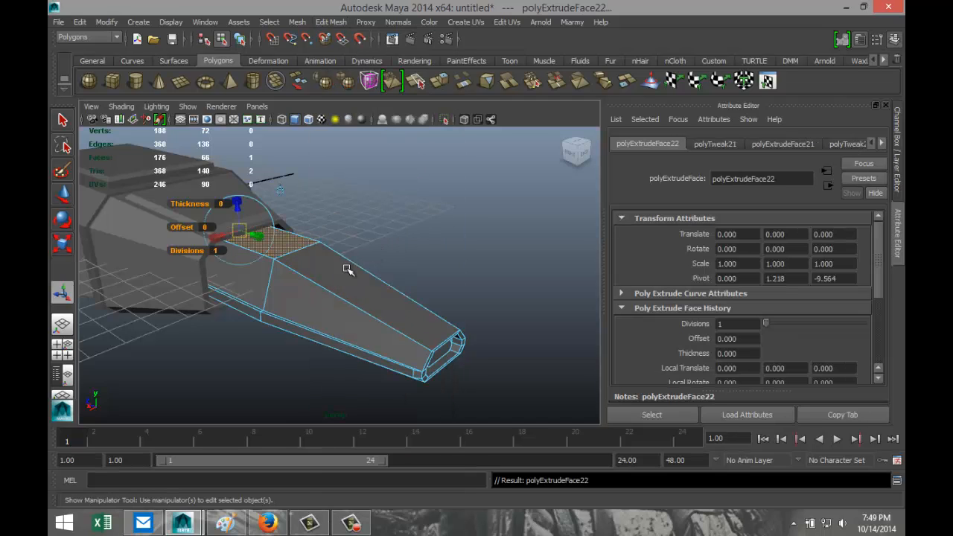
left_click_drag(239, 230, 225, 231)
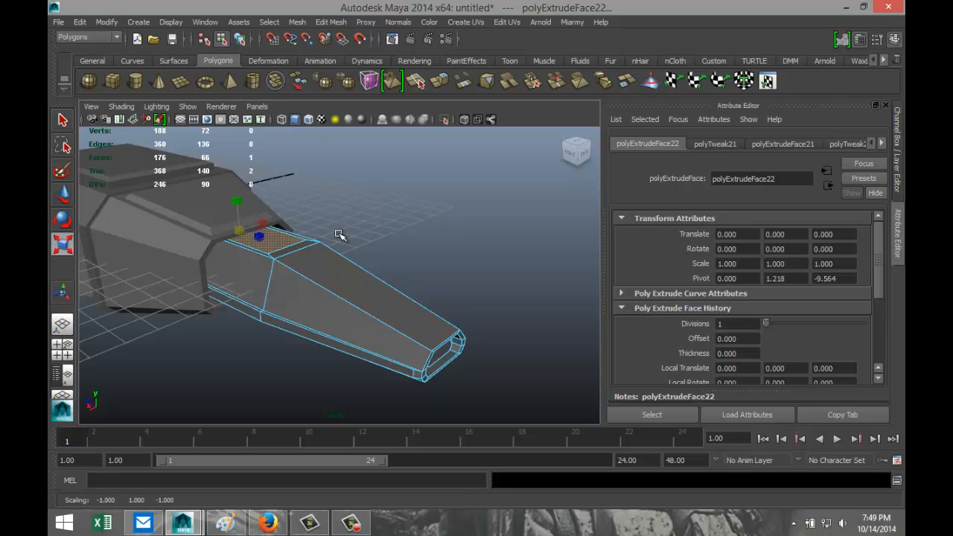
key("ctrl+e")
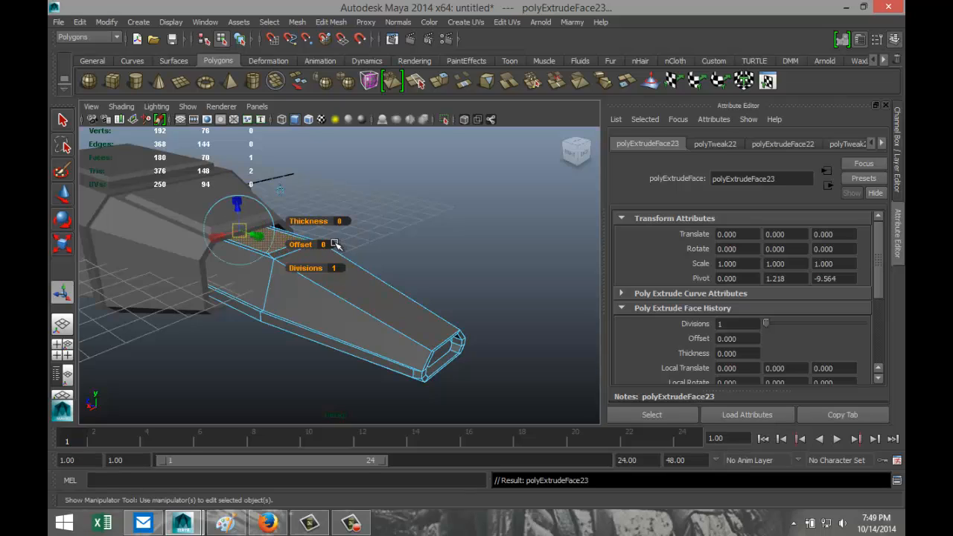
key("w")
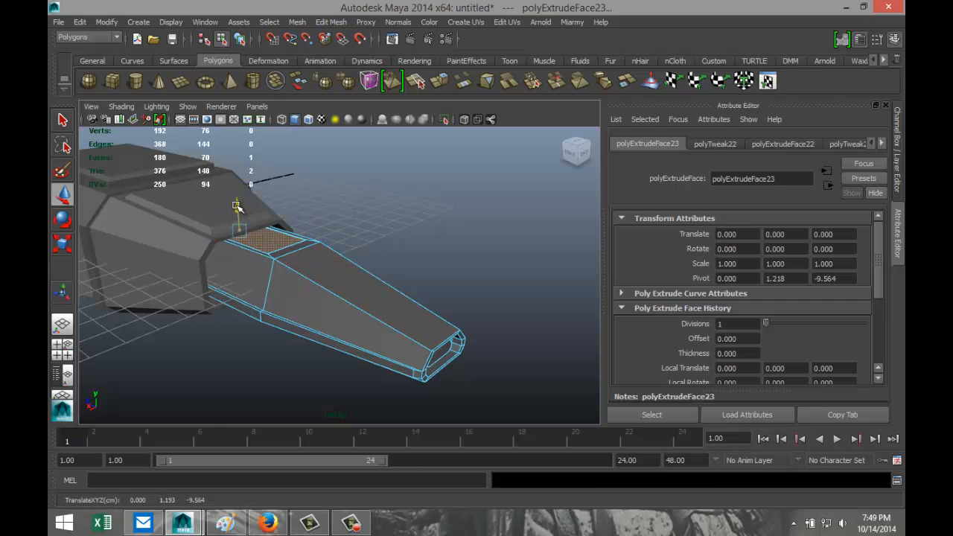
left_click_drag(236, 206, 238, 210)
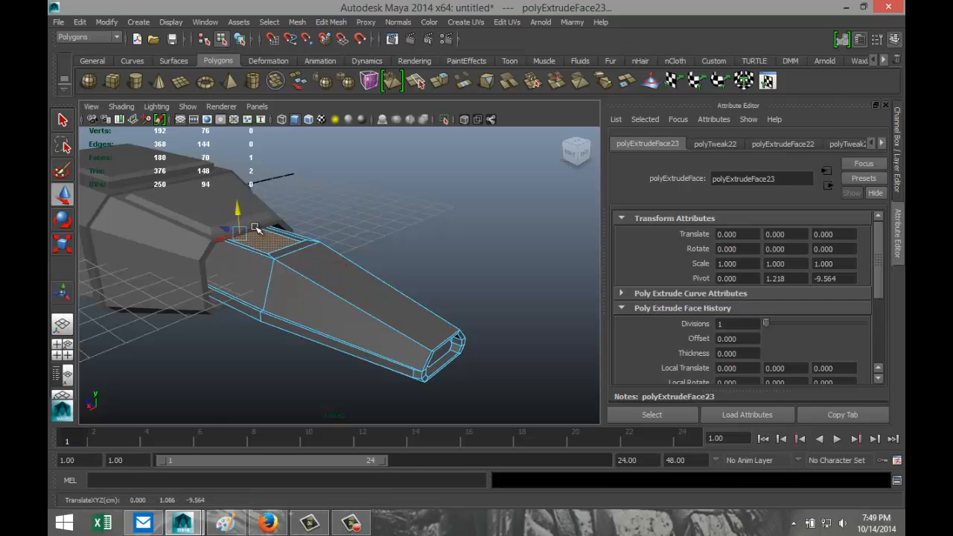
- Extrude the long box's sloping top face and scale it inward uniformly to about 0.776
left_click(371, 294)
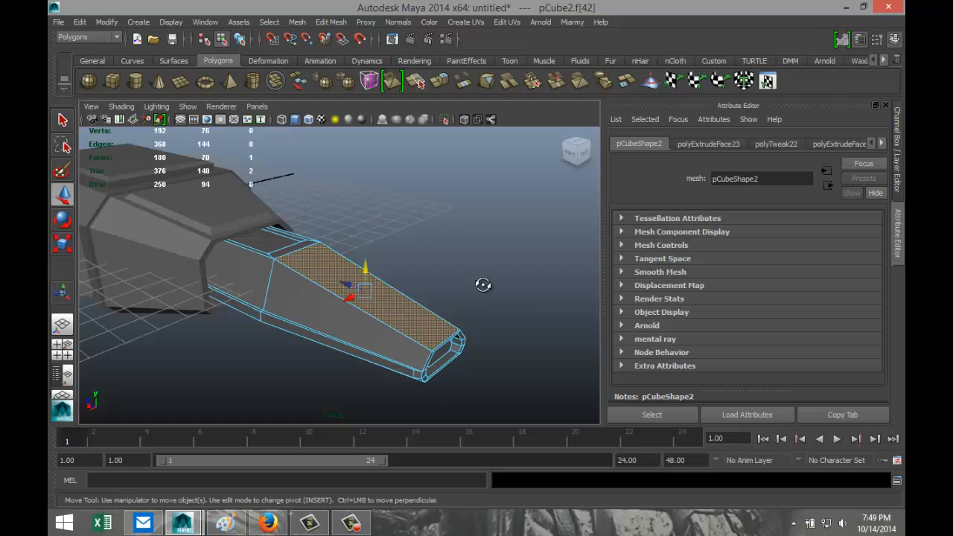
left_click_drag(485, 283, 419, 305, "alt")
left_click(330, 22)
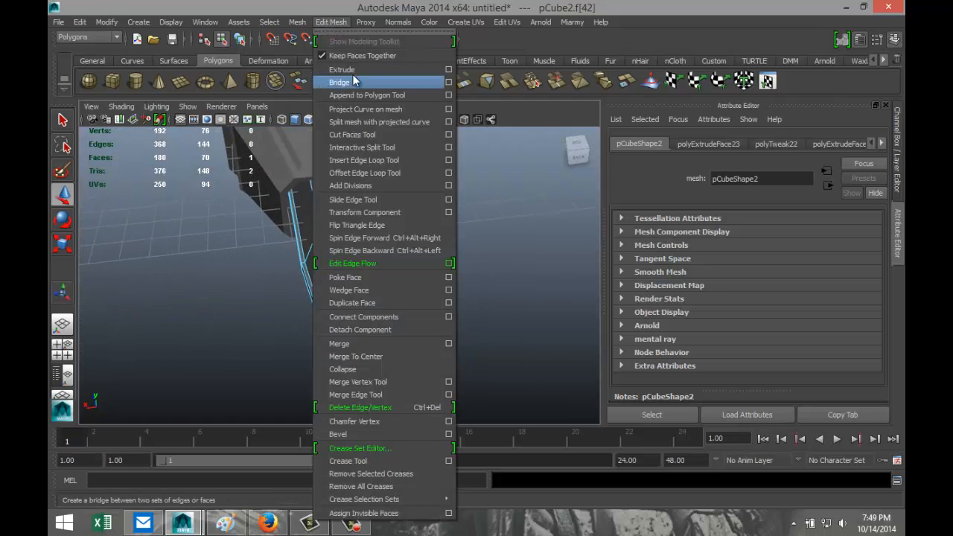
left_click(339, 67)
key("r")
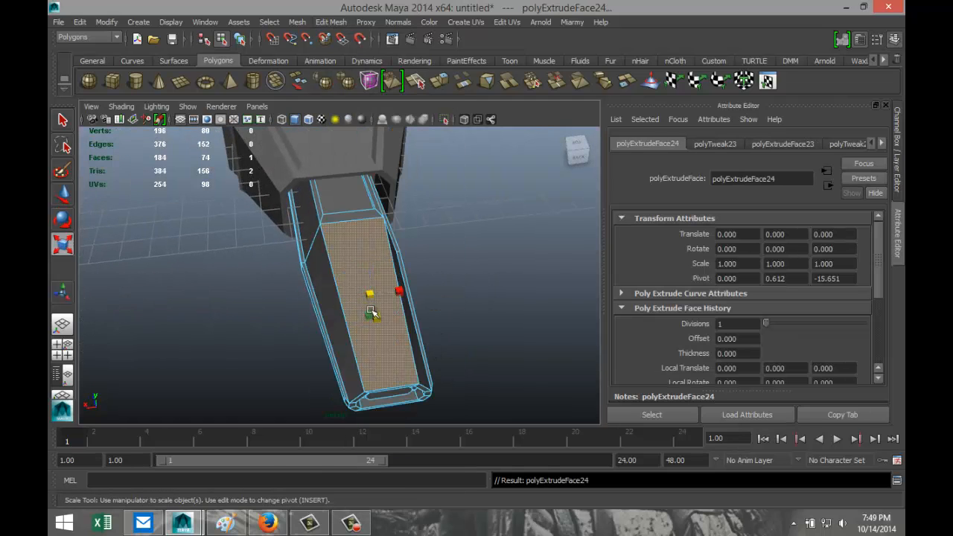
left_click_drag(368, 290, 342, 296)
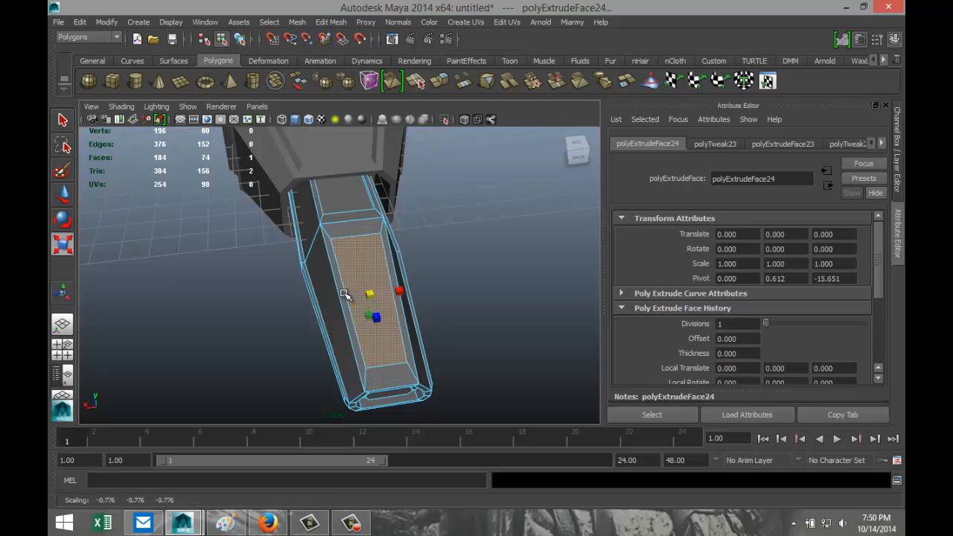
- Extrude the inset face on the sloping top and sink it to about Y 0.49
left_click_drag(221, 323, 283, 305, "alt")
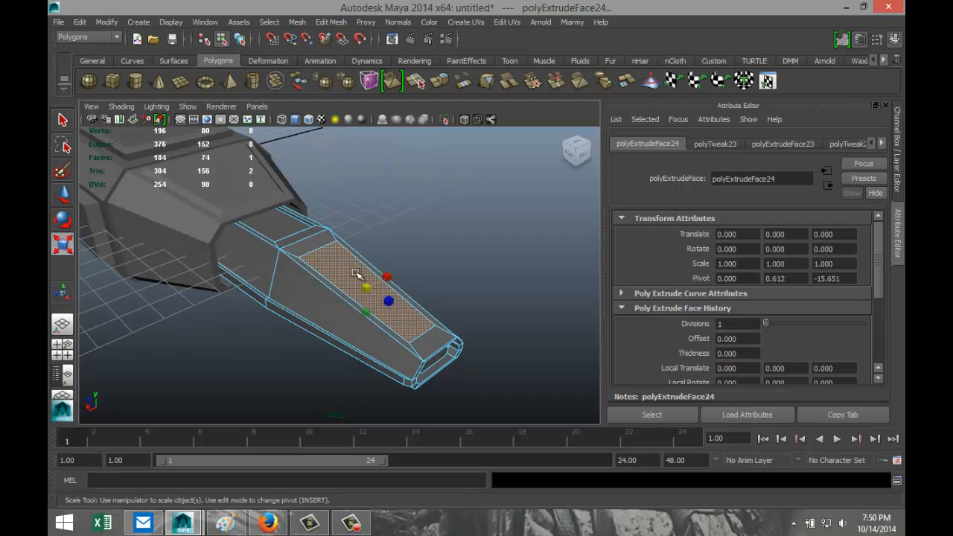
left_click(330, 22)
left_click(358, 70)
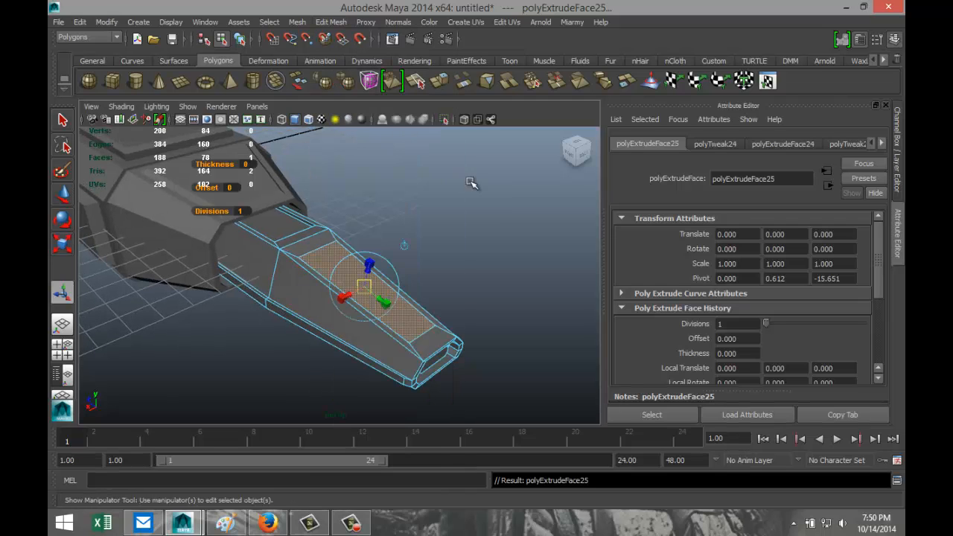
key("w")
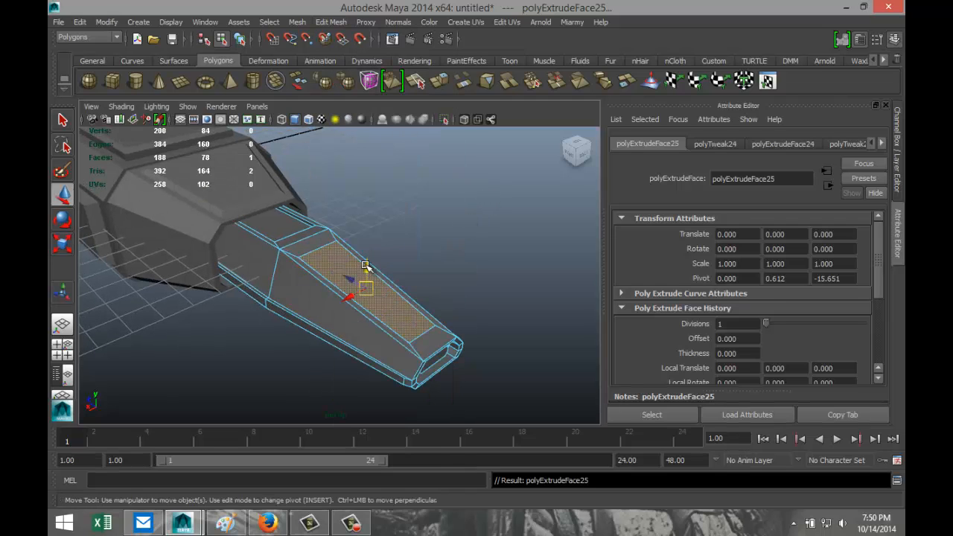
left_click_drag(365, 265, 367, 269)
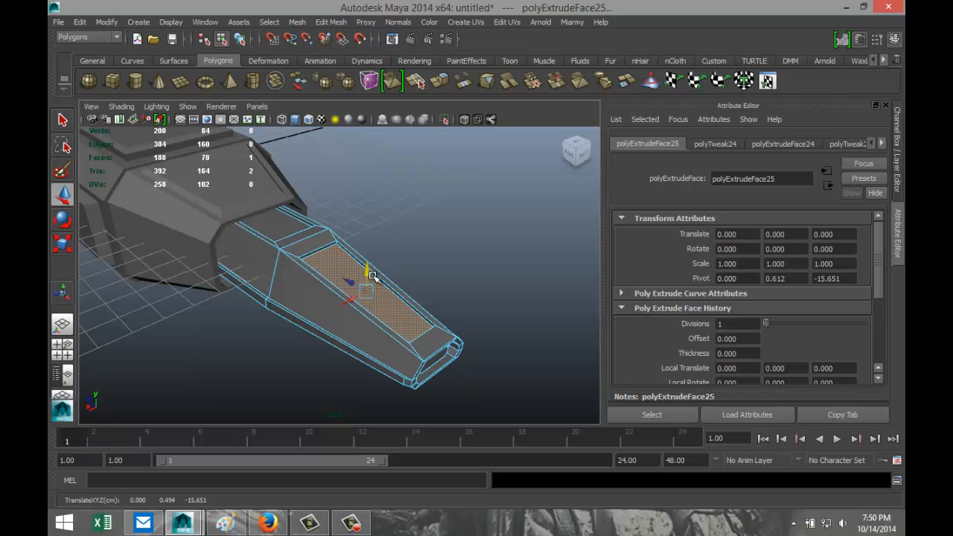
- Extrude the sunken panel face on the sloping top and scale it slightly inward to leave a narrow rim
left_click(331, 22)
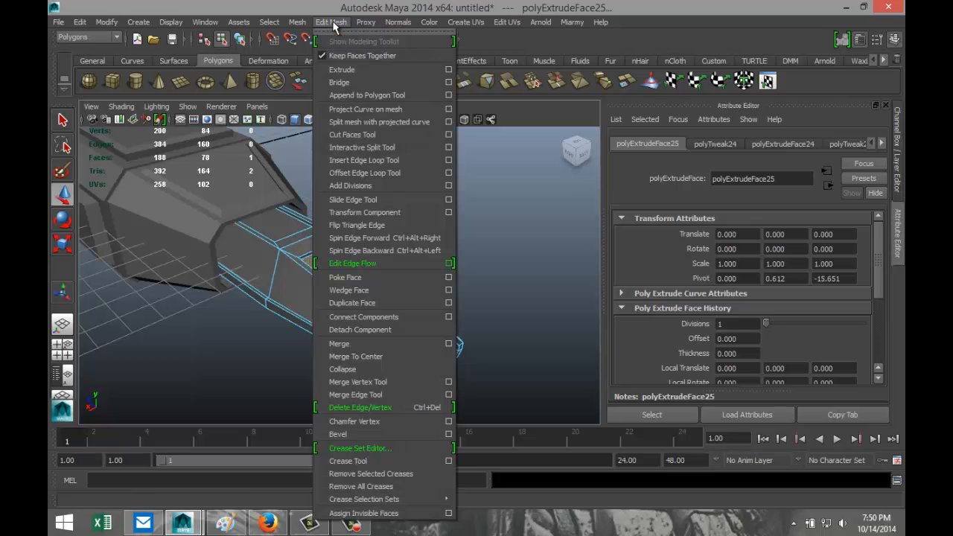
left_click(347, 69)
key("r")
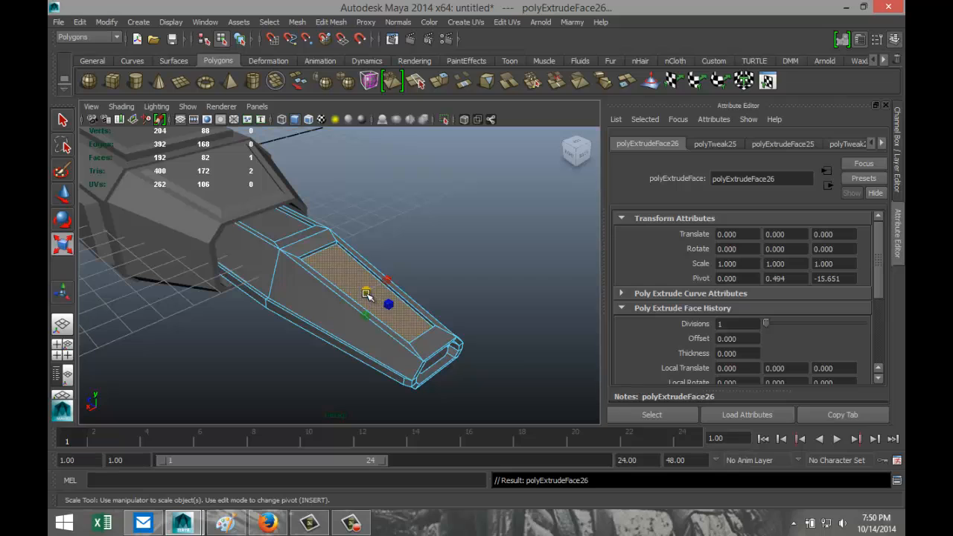
left_click_drag(366, 294, 357, 290)
- Extrude the inner panel face up to about Y 0.69 and scale its top down uniformly to about 0.795
left_click(331, 21)
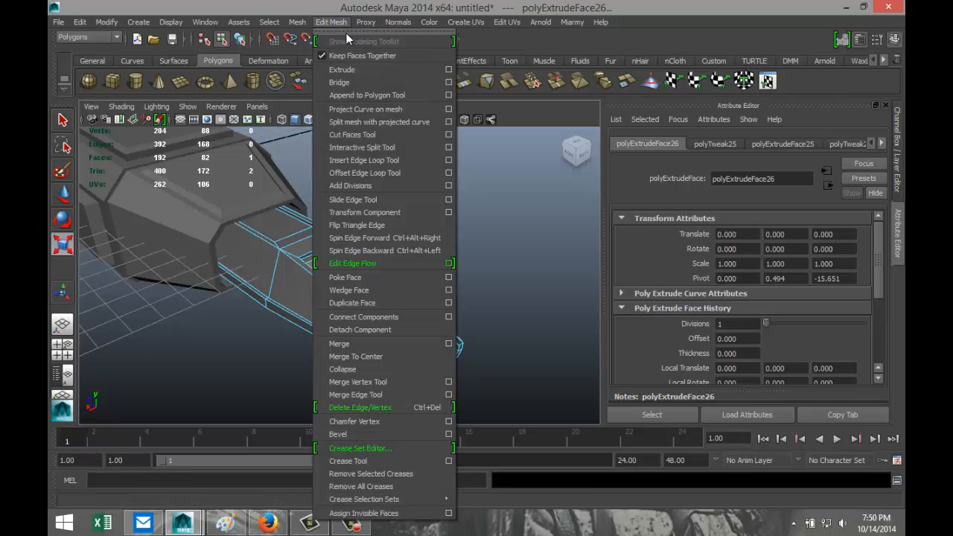
left_click(363, 69)
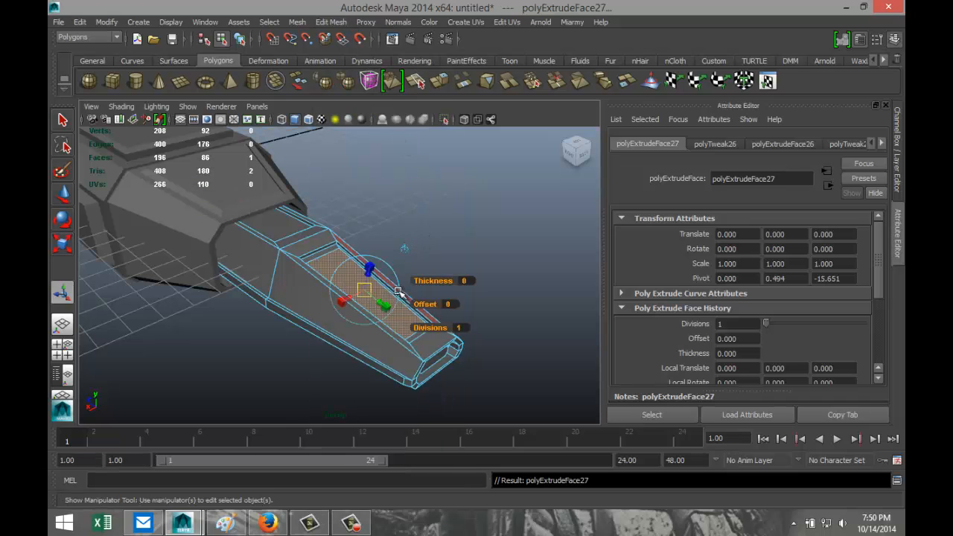
key("w")
left_click_drag(368, 271, 367, 270)
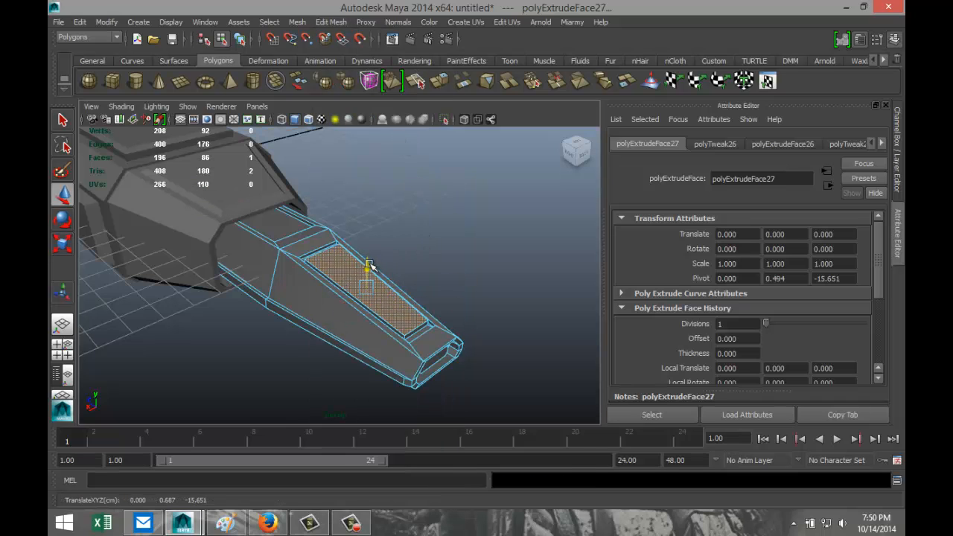
key("r")
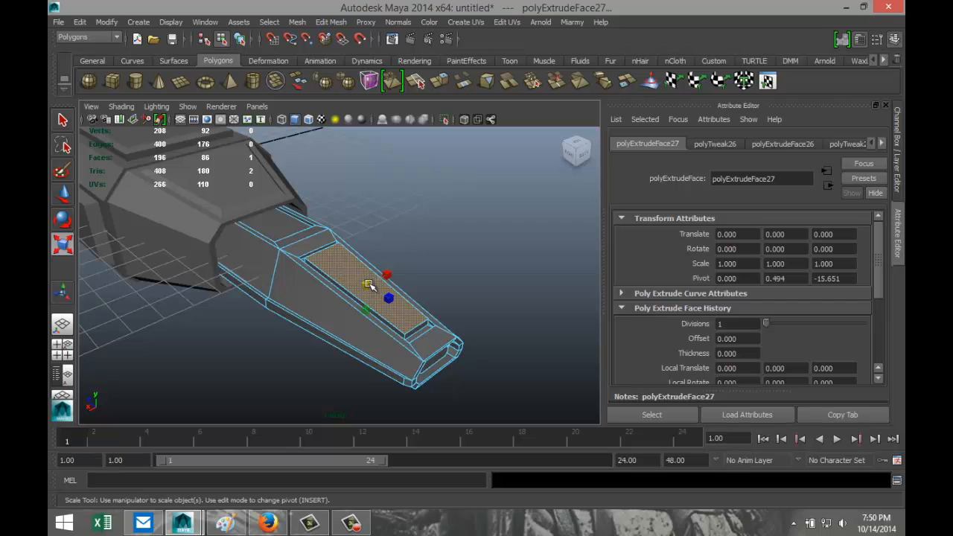
left_click_drag(369, 283, 365, 284)
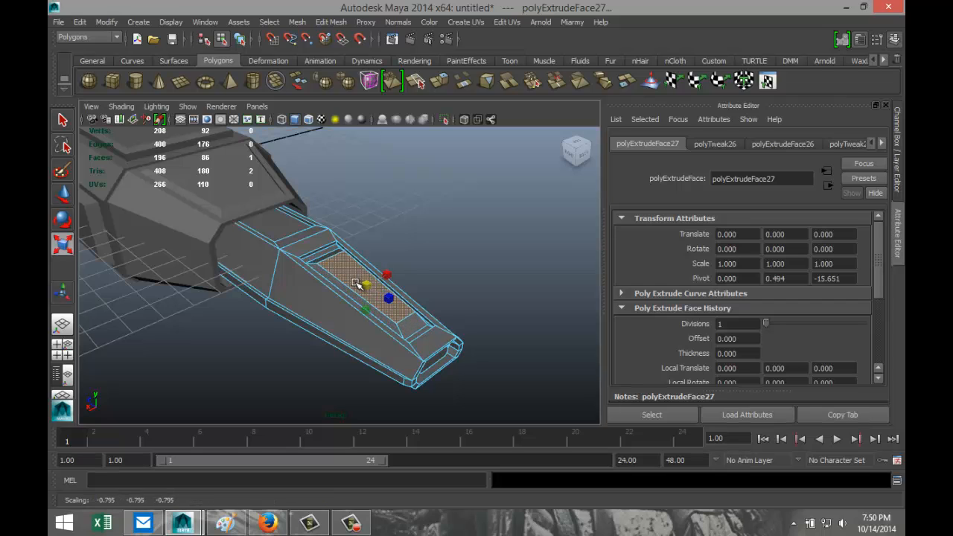
- Extrude the two angled side faces near the tapered box's rear end and scale them inward uniformly to about 0.872
left_click(441, 229)
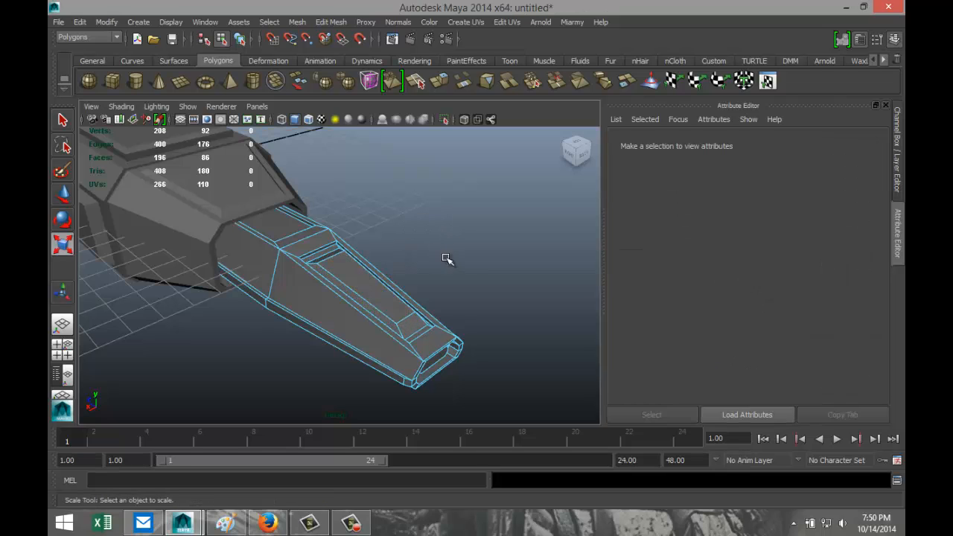
left_click_drag(446, 257, 399, 251, "alt")
key("r")
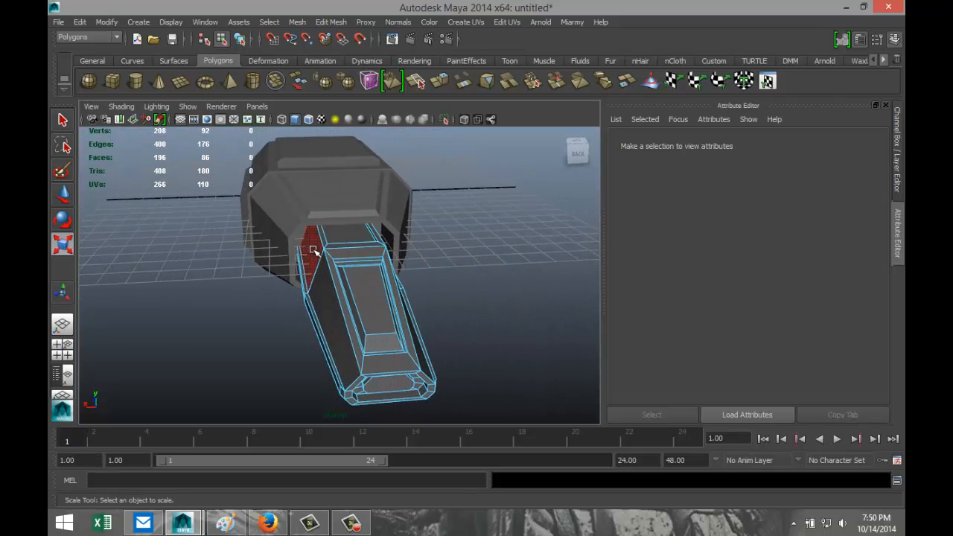
left_click(313, 249)
left_click_drag(464, 300, 450, 268, "alt")
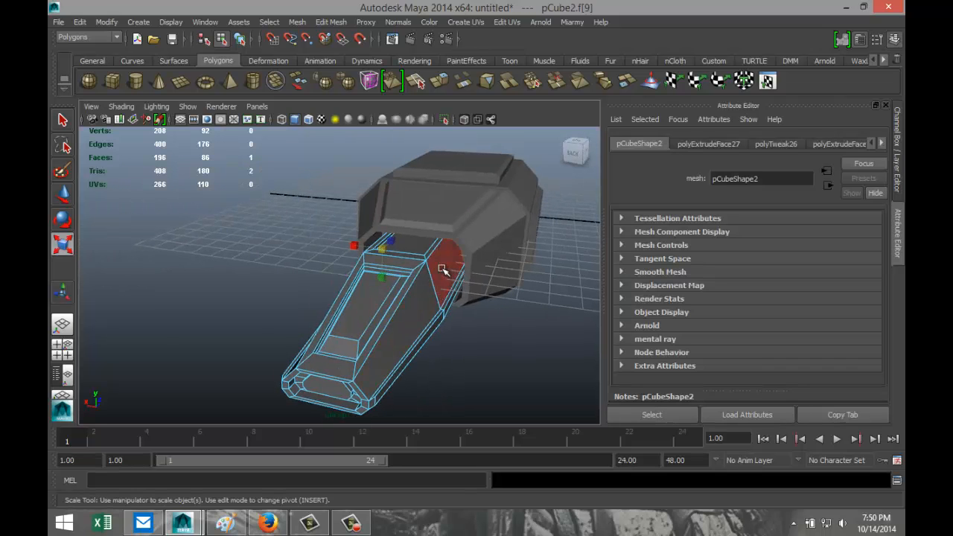
left_click(451, 268, "shift")
left_click_drag(467, 351, 511, 347, "alt")
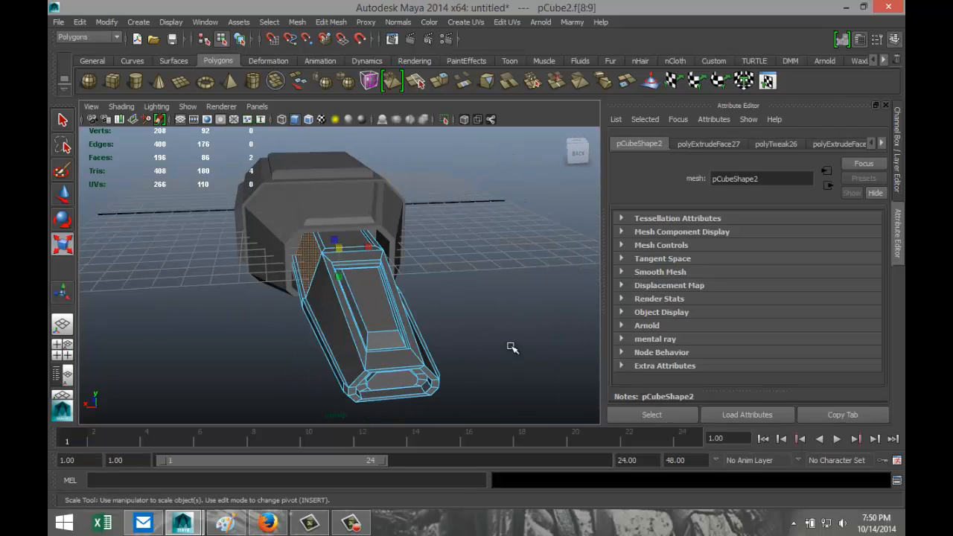
left_click(330, 21)
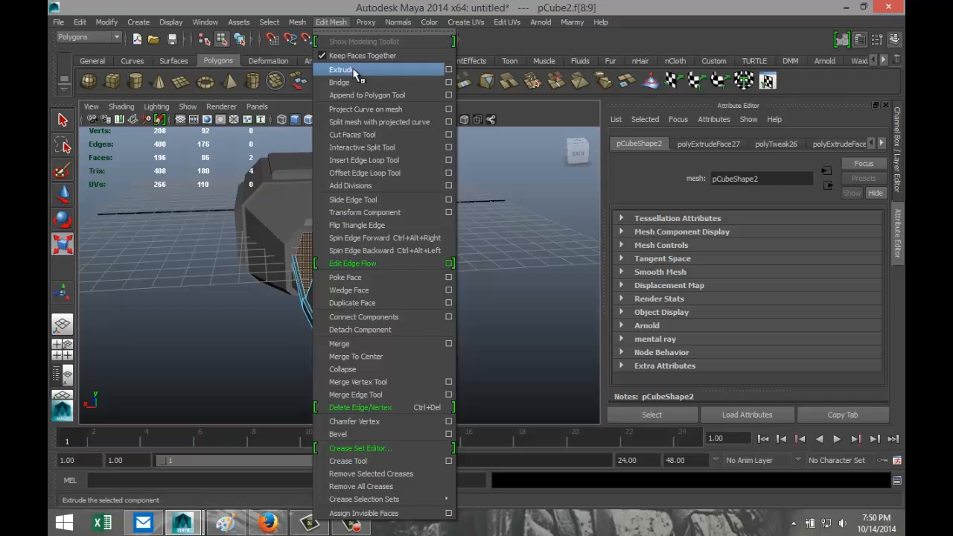
left_click(352, 66)
key("r")
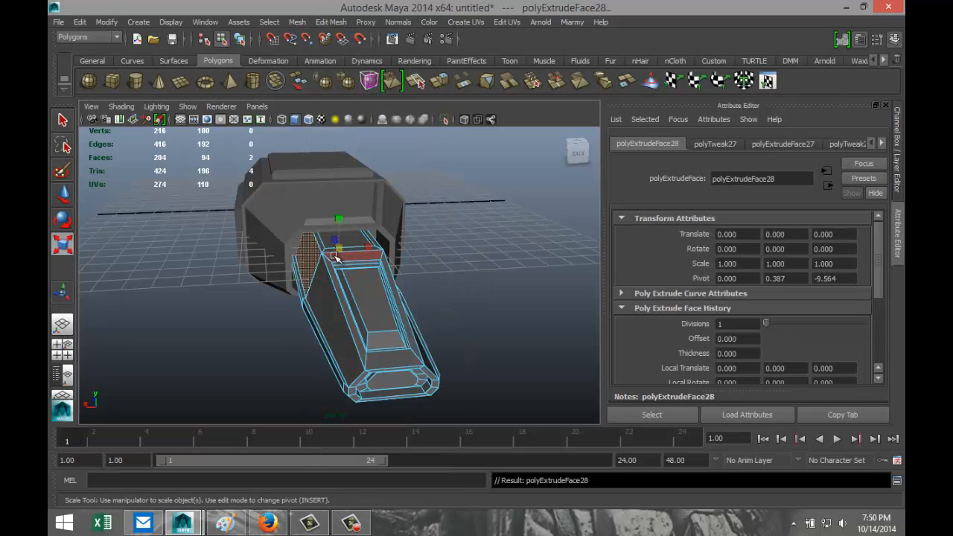
left_click_drag(339, 251, 335, 253)
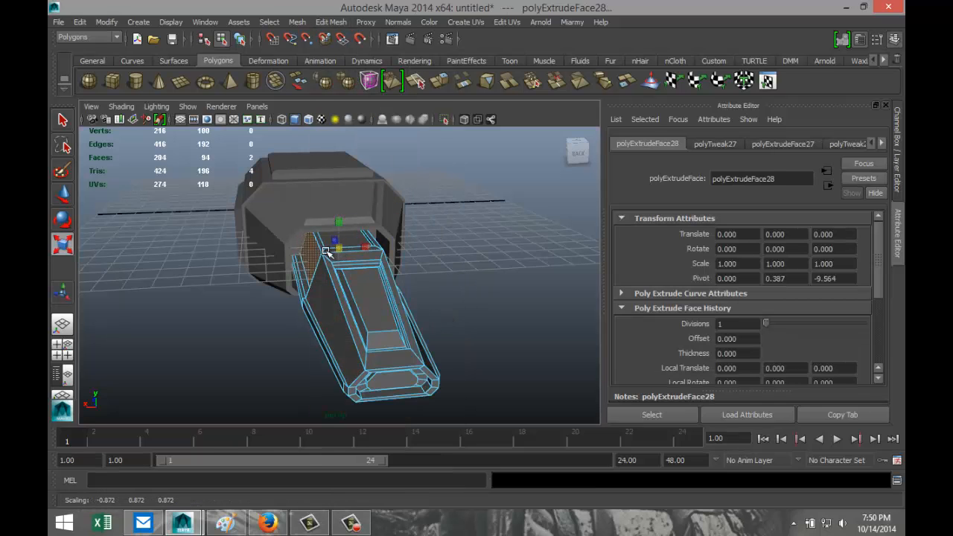
left_click_drag(443, 290, 398, 272, "alt")
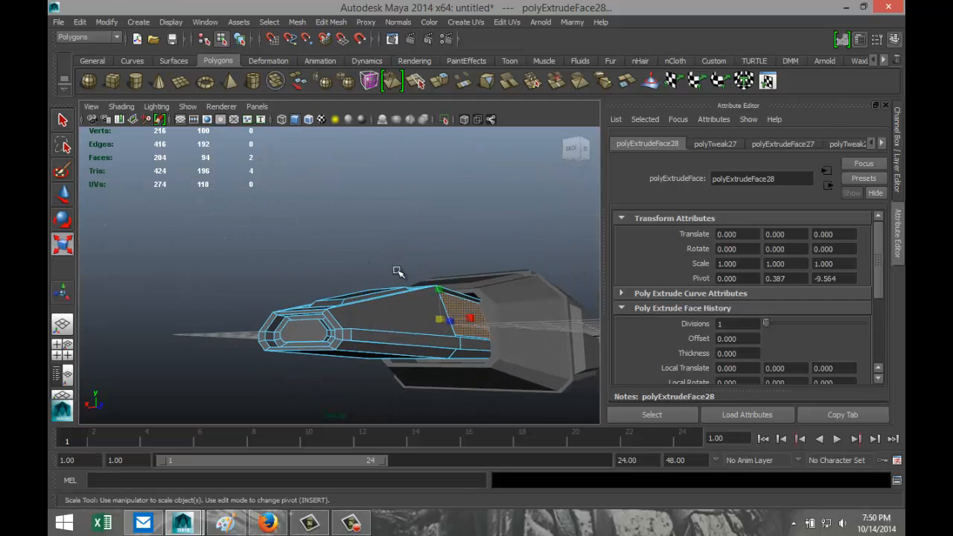
left_click_drag(455, 291, 362, 275, "alt")
left_click(471, 294)
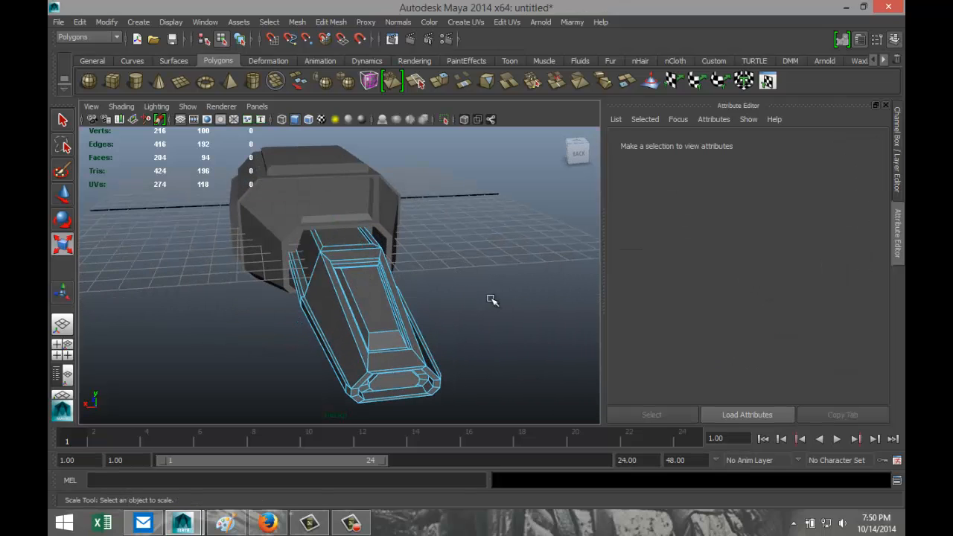
- Create a polygon pipe on the grid beside the body, with a radius of about 1.58 and a height of about 9.2
left_click_drag(494, 297, 331, 320, "alt")
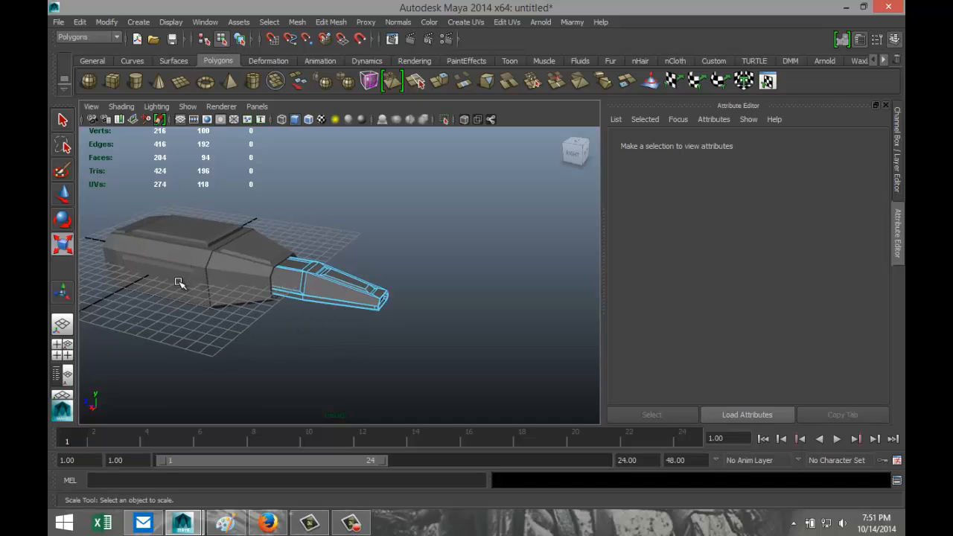
mouse_move(214, 308)
left_mouse_down("alt")
mouse_move(197, 292)
mouse_move(163, 299)
mouse_move(228, 320)
left_mouse_up("alt")
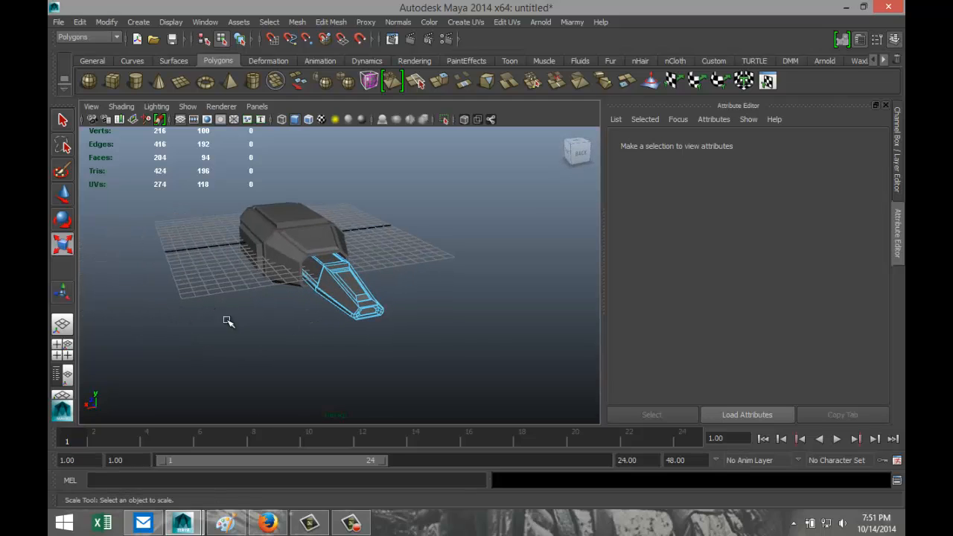
scroll(483, 329, "up", 2)
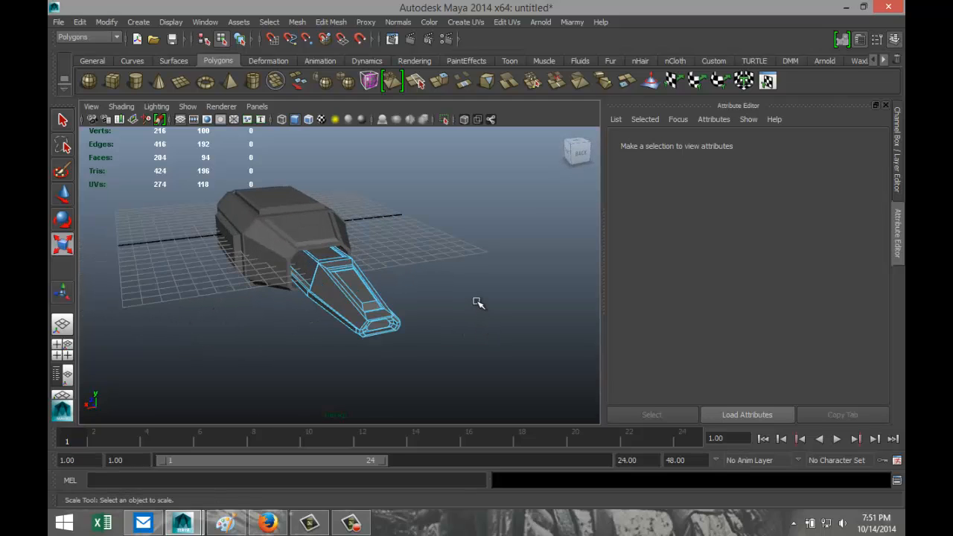
left_click_drag(376, 336, 428, 365, "alt")
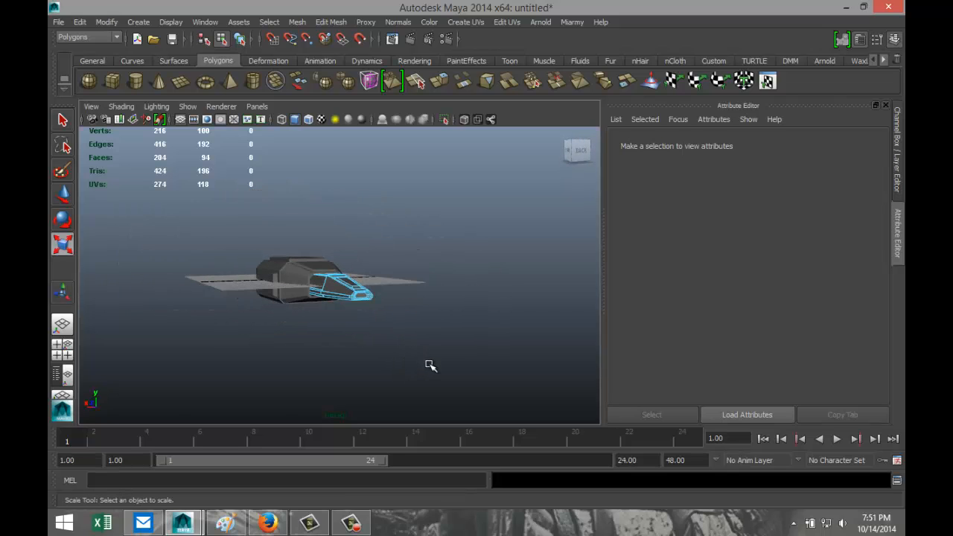
left_click(254, 84)
left_click_drag(233, 299, 281, 347, "alt")
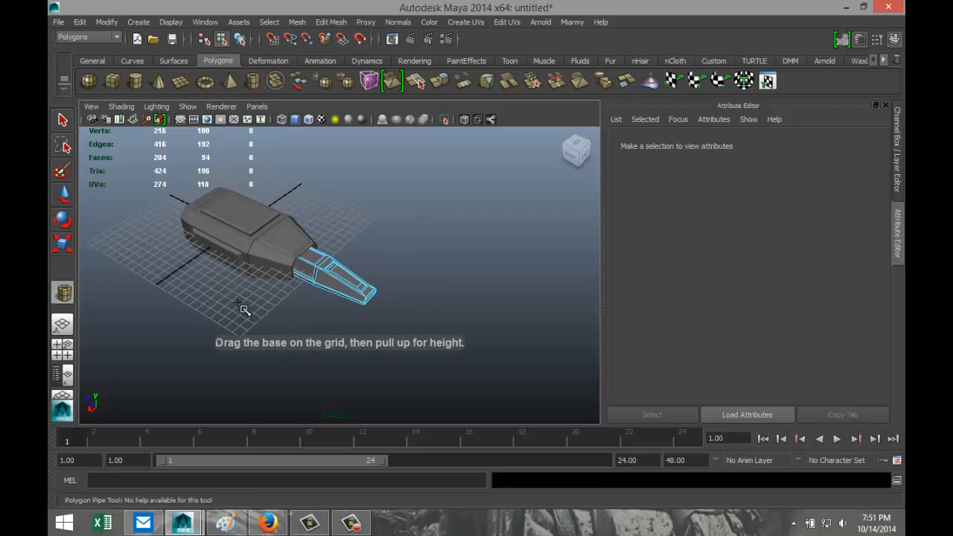
mouse_move(237, 302)
left_mouse_down()
mouse_move(251, 301)
mouse_move(249, 265)
left_mouse_up()
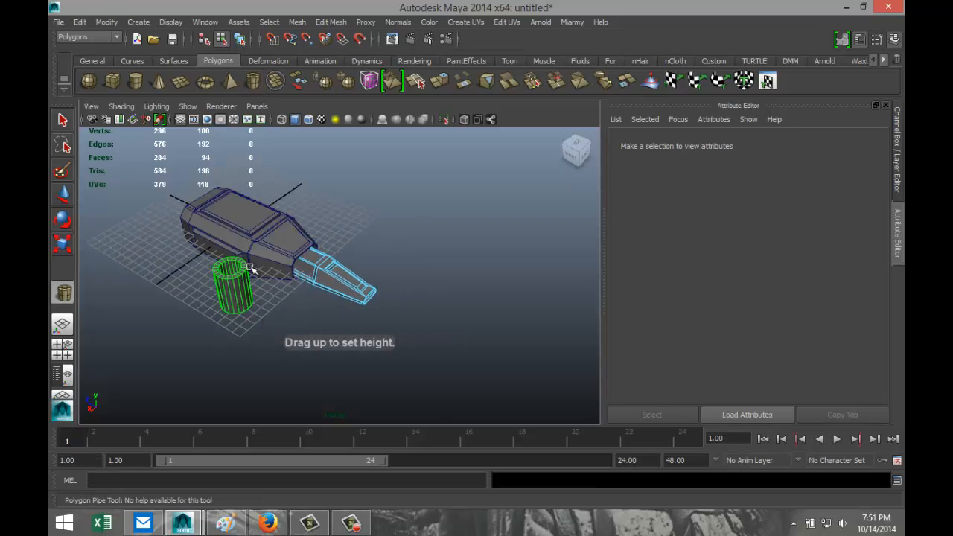
left_click(418, 204)
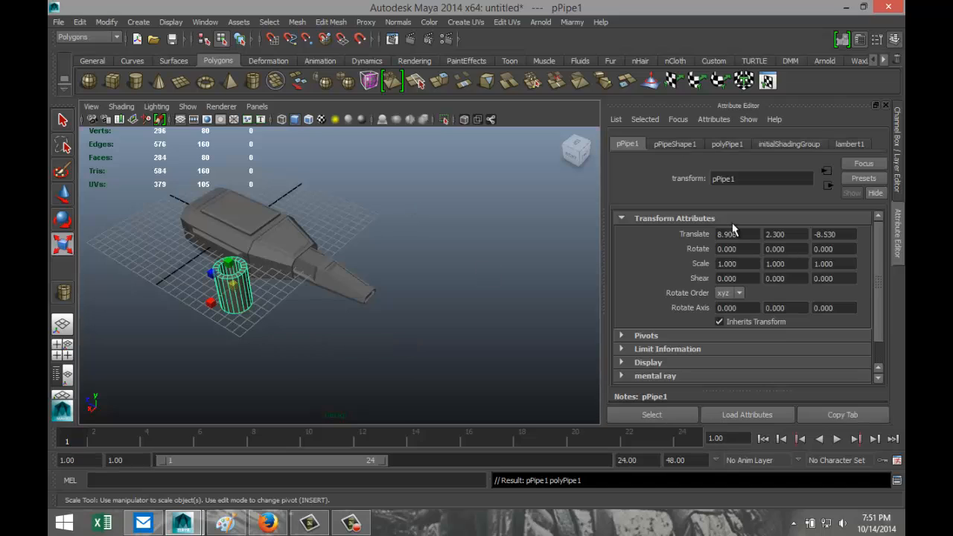
- Set the pipe's Subdivisions Axis to 40
left_click(727, 144)
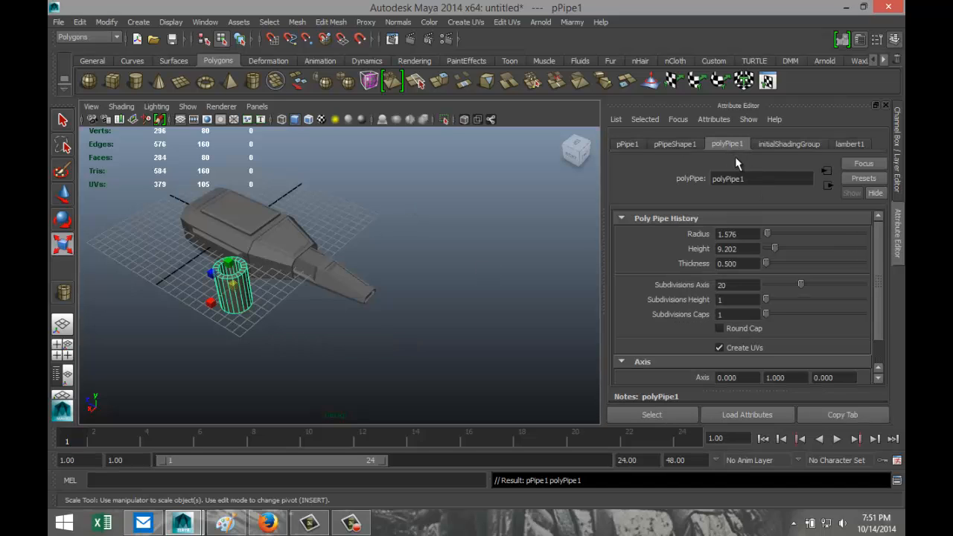
left_click(671, 144)
left_click(632, 146)
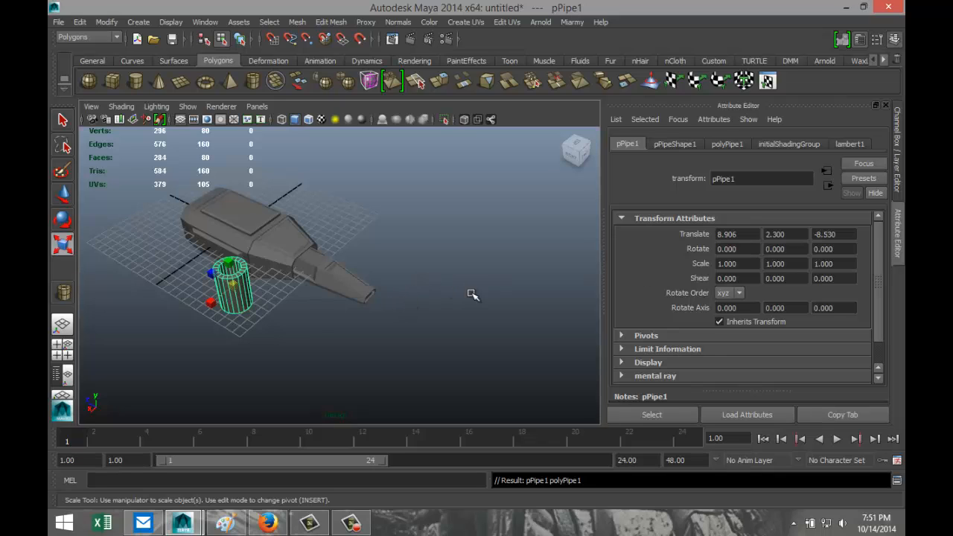
left_click(727, 145)
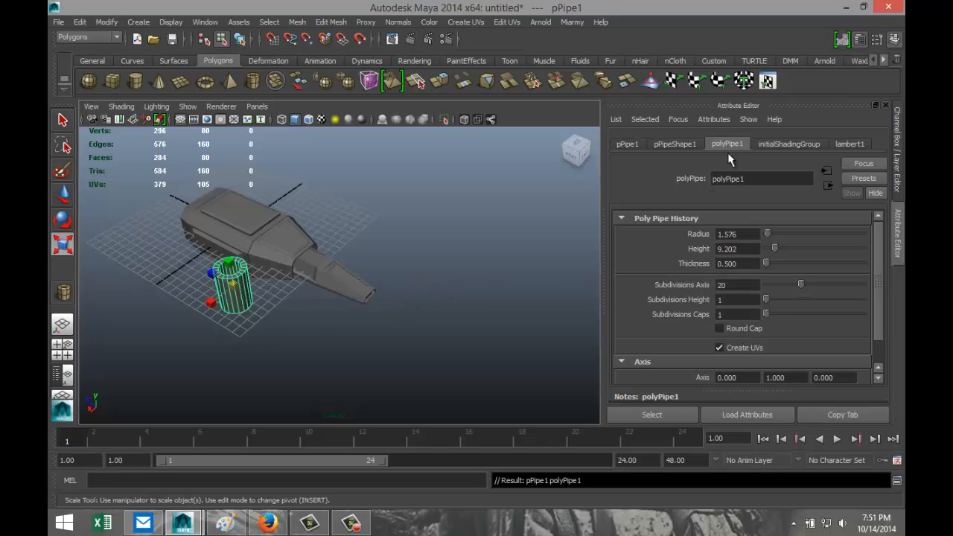
left_click(744, 289)
type("40")
key("Return")
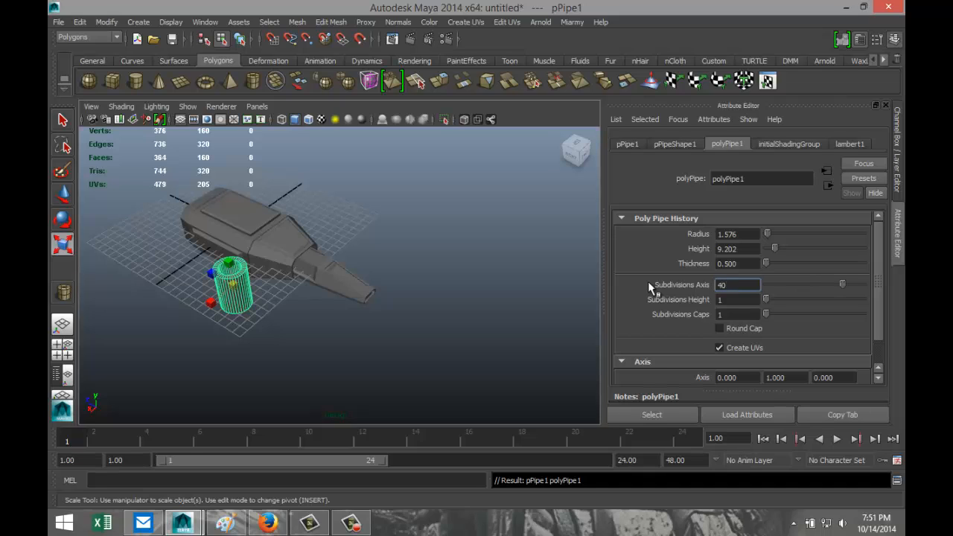
left_click(627, 144)
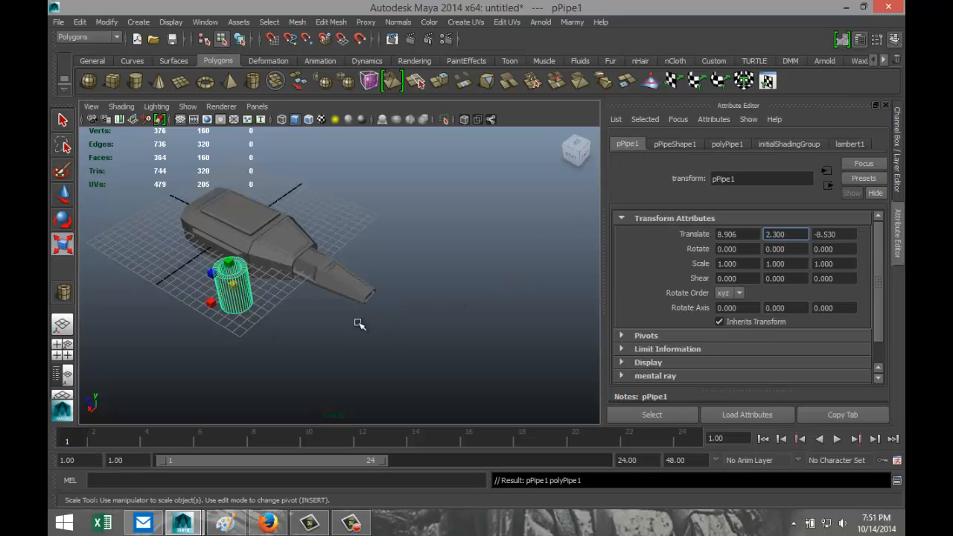
- Return to object mode and lay the pipe flat by setting its X rotation to -90 degrees
left_click(313, 339)
key("e")
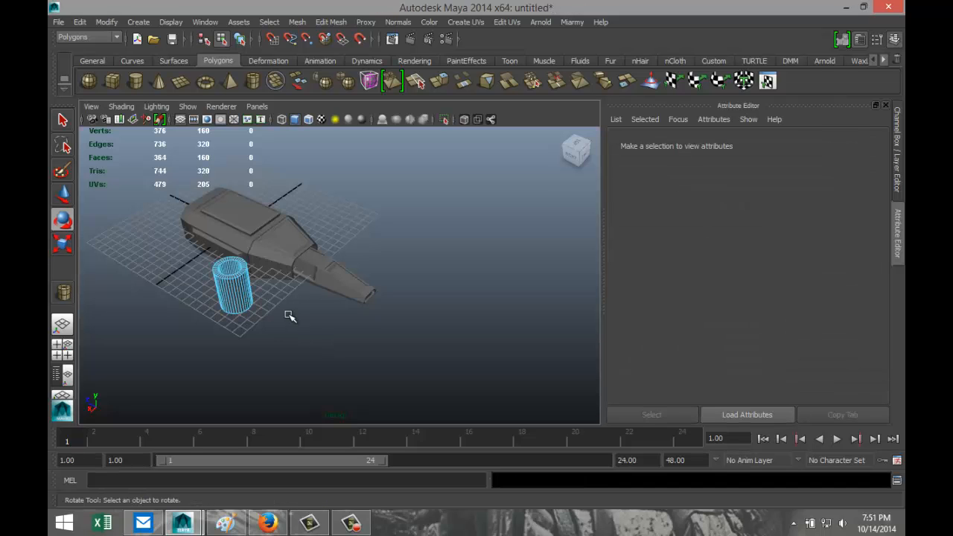
right_click_drag(250, 298, 287, 227)
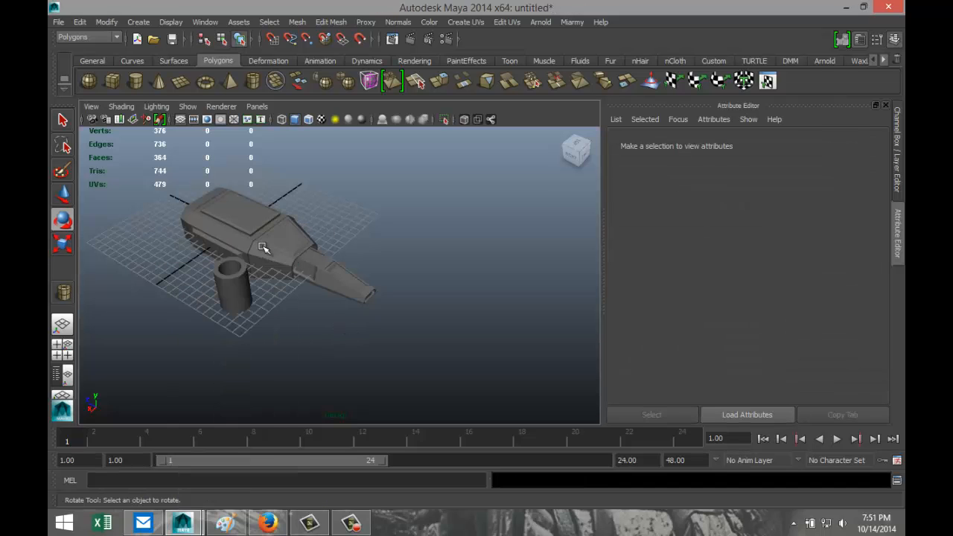
left_click(252, 302)
left_click_drag(269, 300, 262, 305)
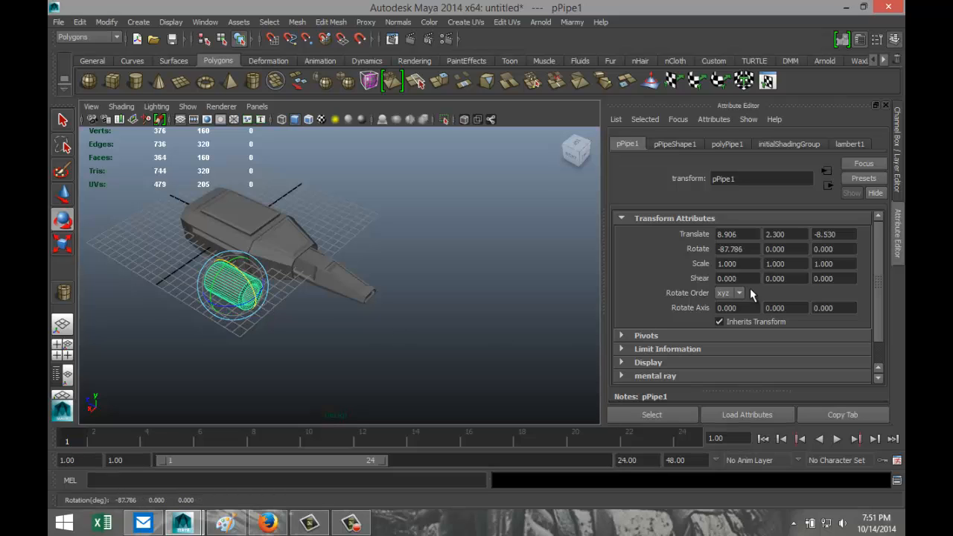
left_click(751, 248)
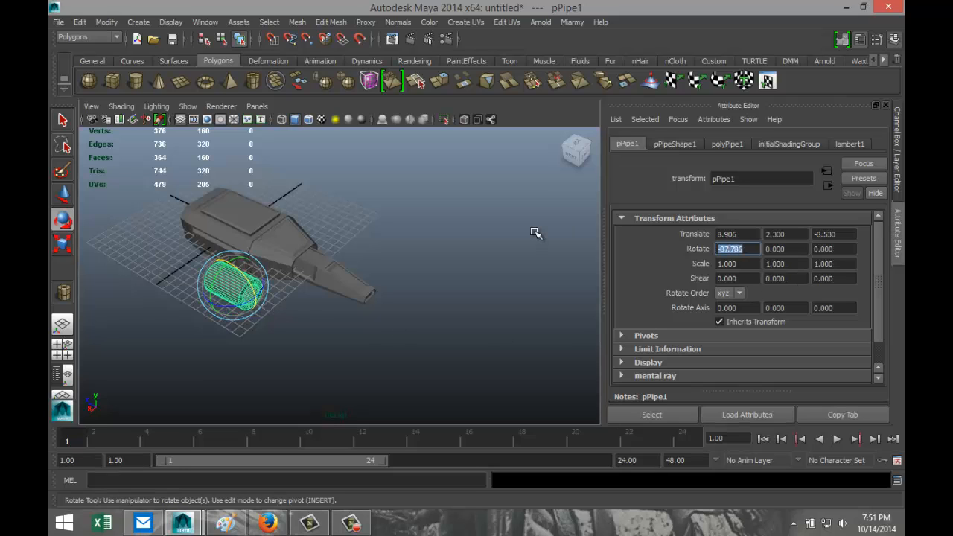
type("-90.000")
key("Return")
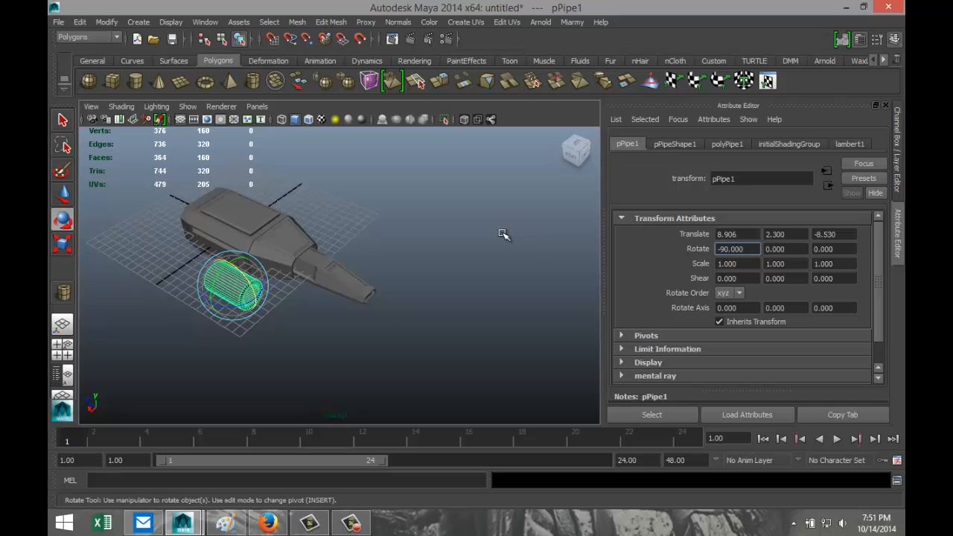
- Move the pipe to the tip of the tapered box, at about X 1.06 and Z -20.08
left_click(326, 360)
left_click(256, 311)
key("w")
left_click_drag(252, 302, 361, 320)
- Centre the pipe on the body in the front view, at about X 0.019 and Y 0.177
left_click(62, 346)
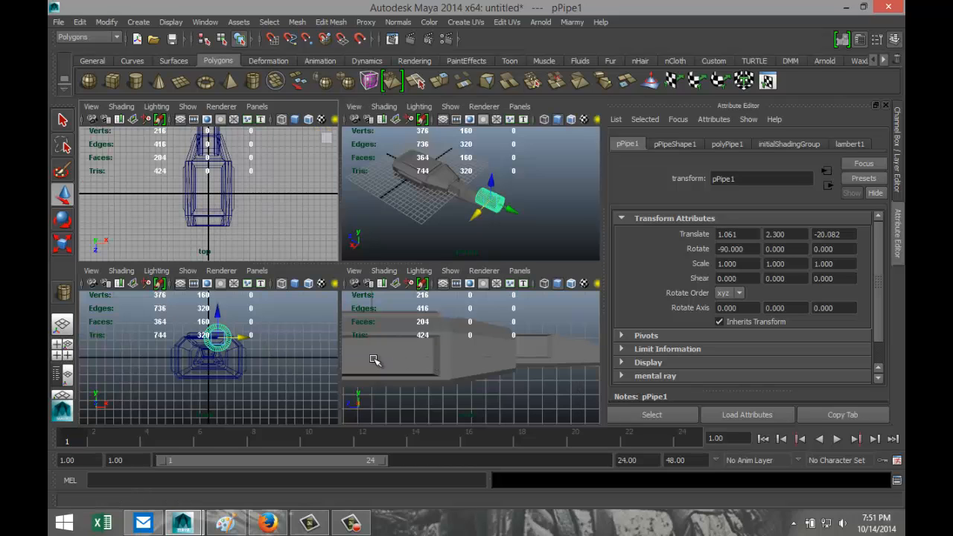
key("space")
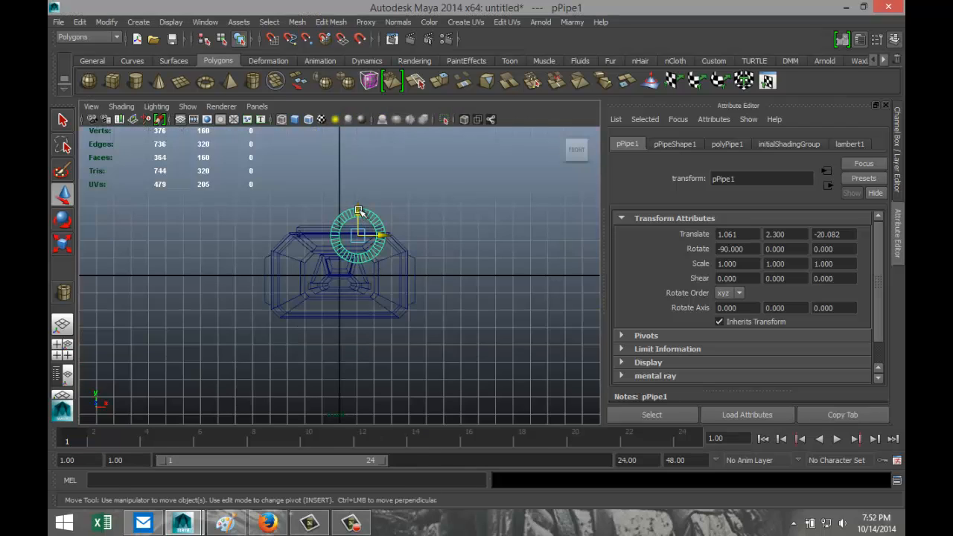
left_click_drag(358, 211, 361, 272)
left_click(68, 355)
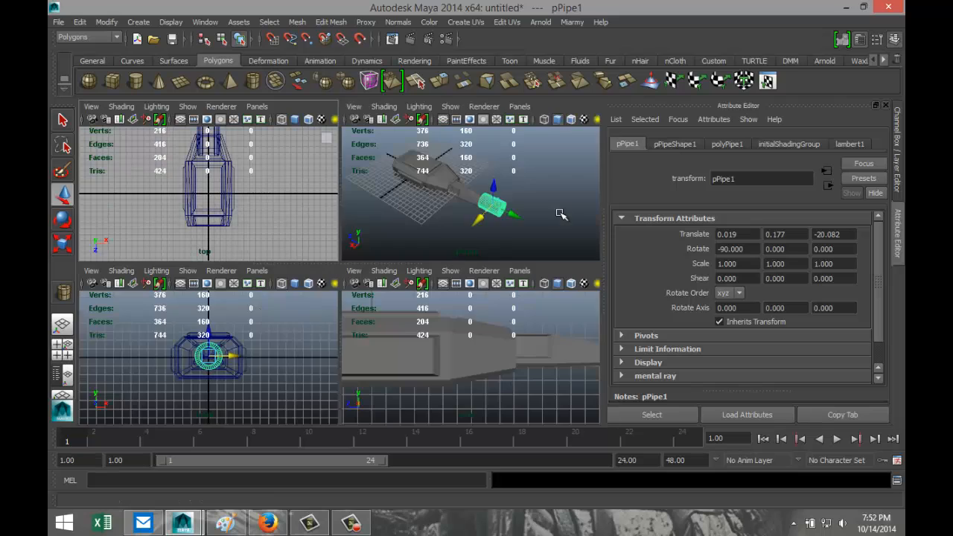
key("space")
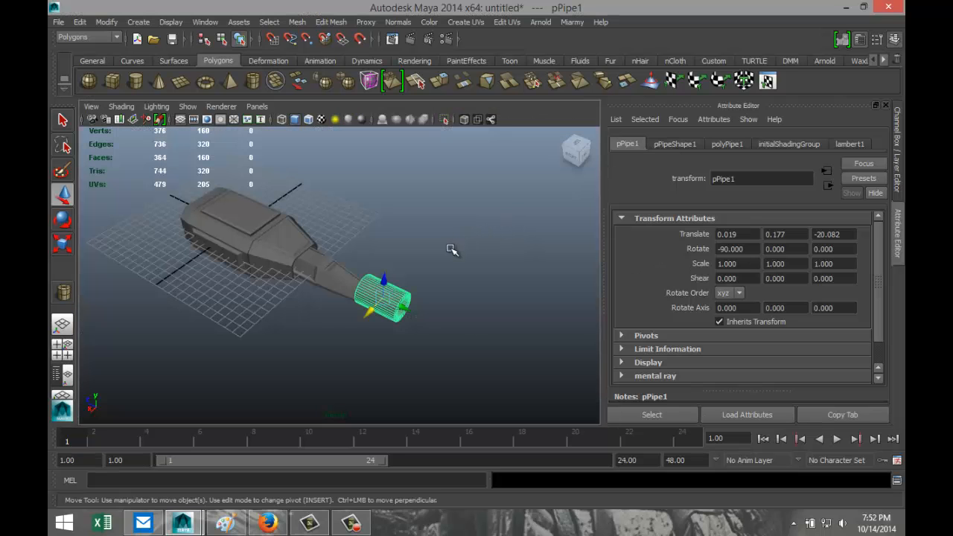
- Scale the pipe down uniformly to about 0.118 and stretch its length to a Y scale of about 0.339
key("f")
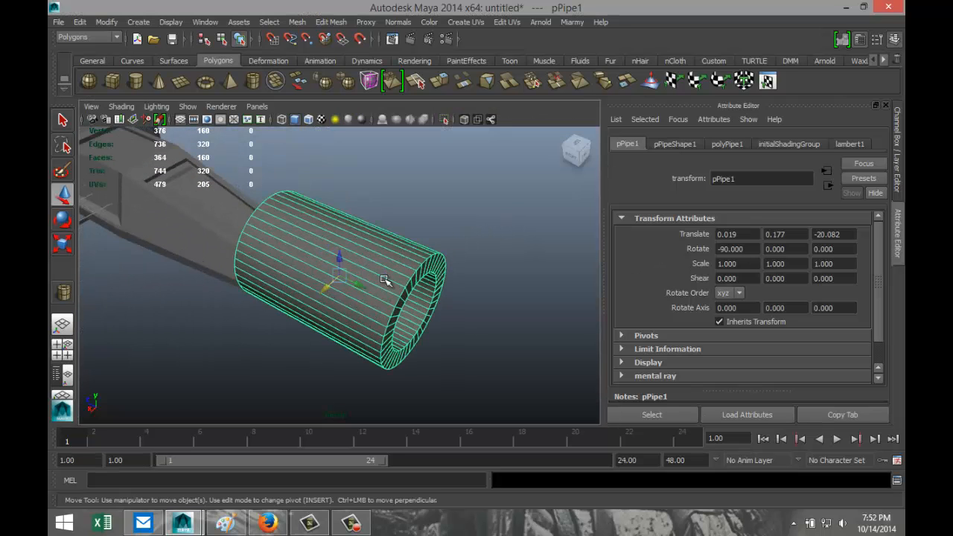
key("r")
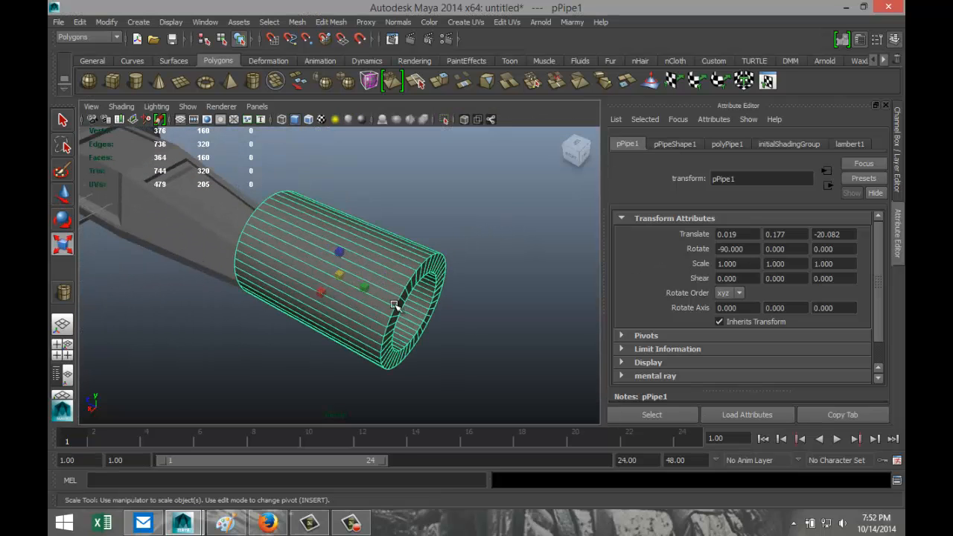
left_click_drag(342, 275, 238, 288)
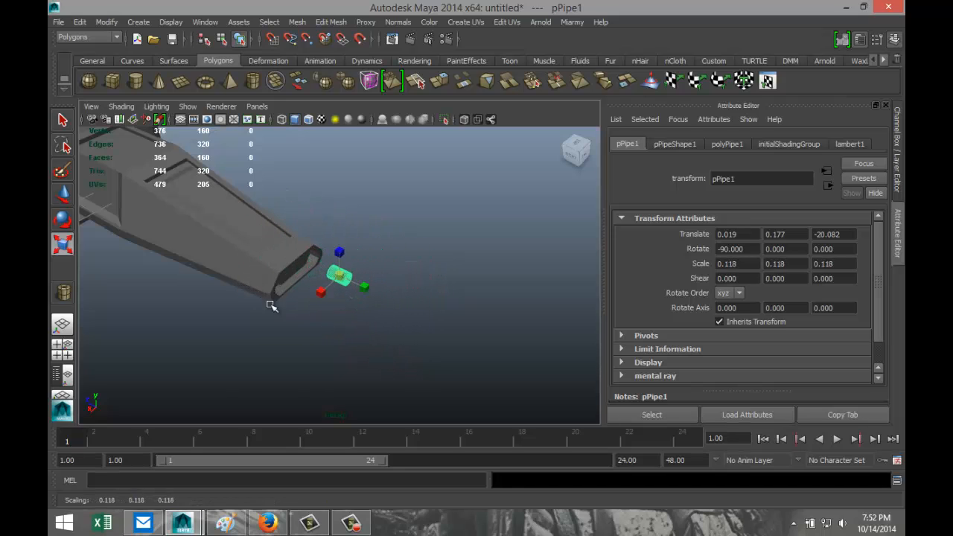
left_click_drag(370, 290, 399, 304)
- Move the pipe into the opening at the box's tip, offset to one side at about X 0.249, Y -0.434 and Z -19.395
key("w")
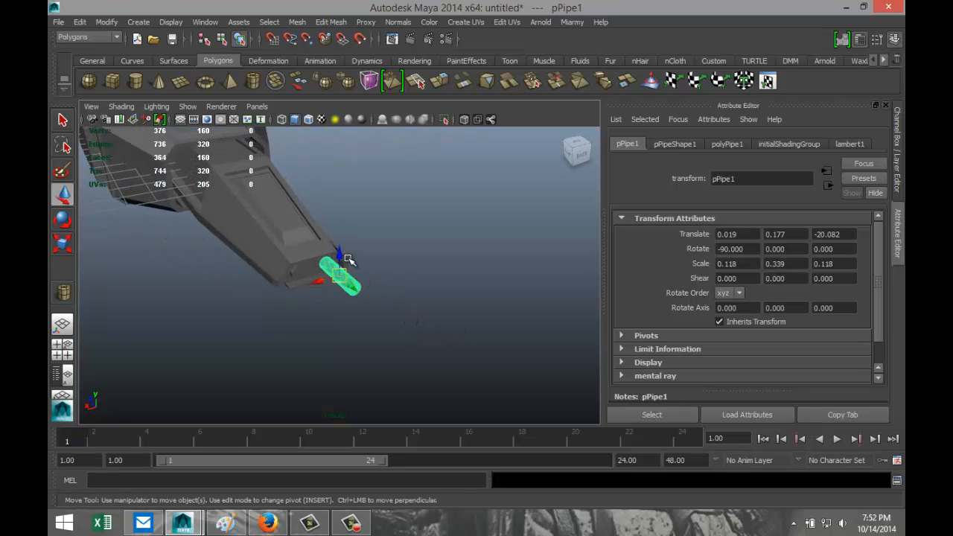
left_click_drag(341, 254, 337, 294)
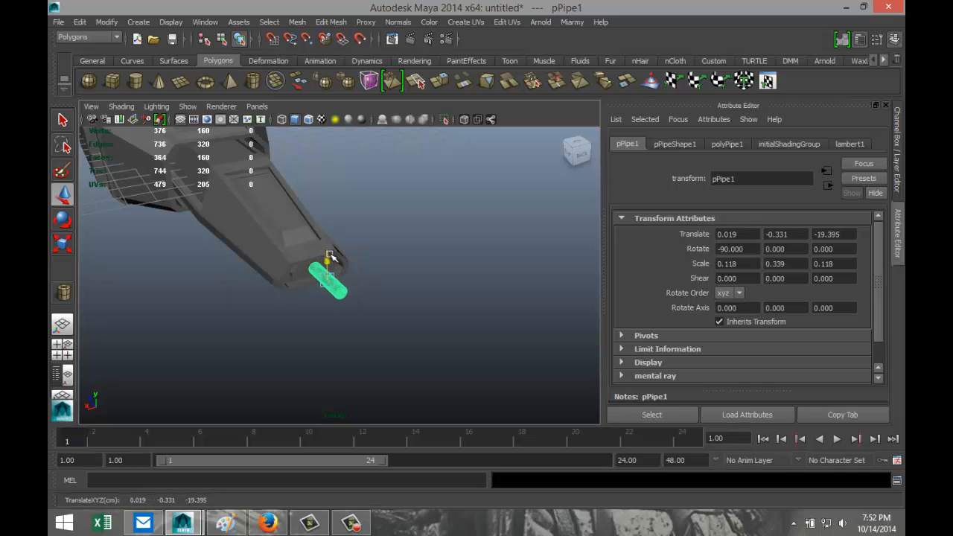
left_click(62, 345)
key("space")
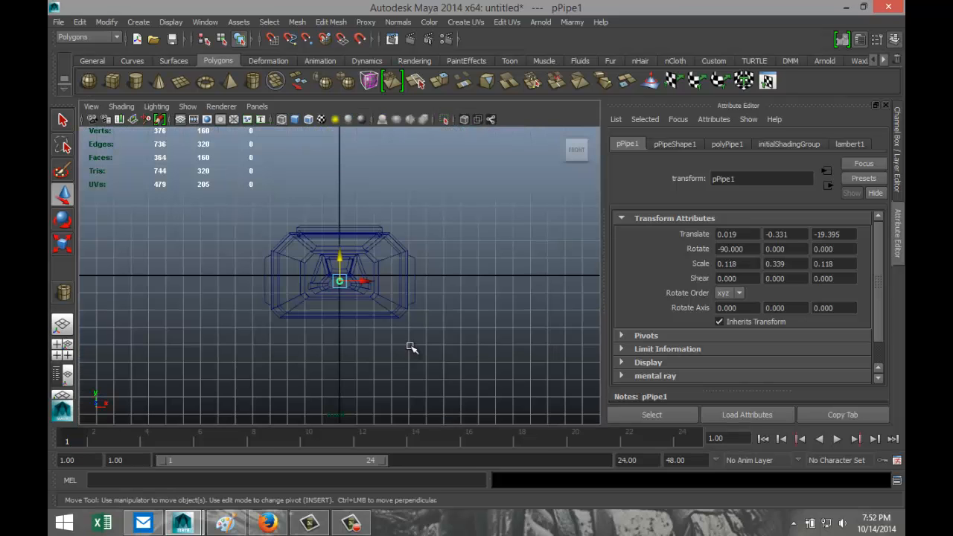
scroll(421, 342, "up", 6)
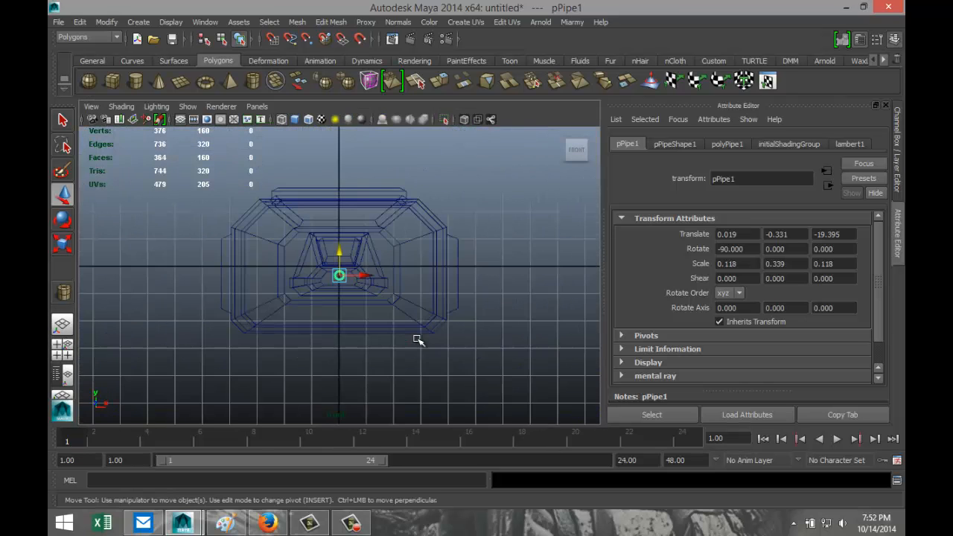
scroll(419, 340, "up", 4)
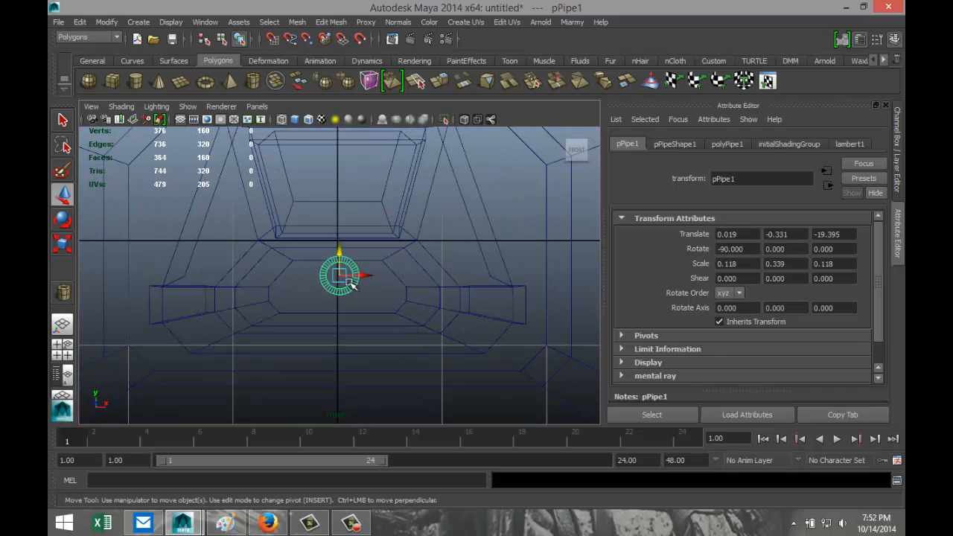
left_click_drag(340, 276, 365, 288)
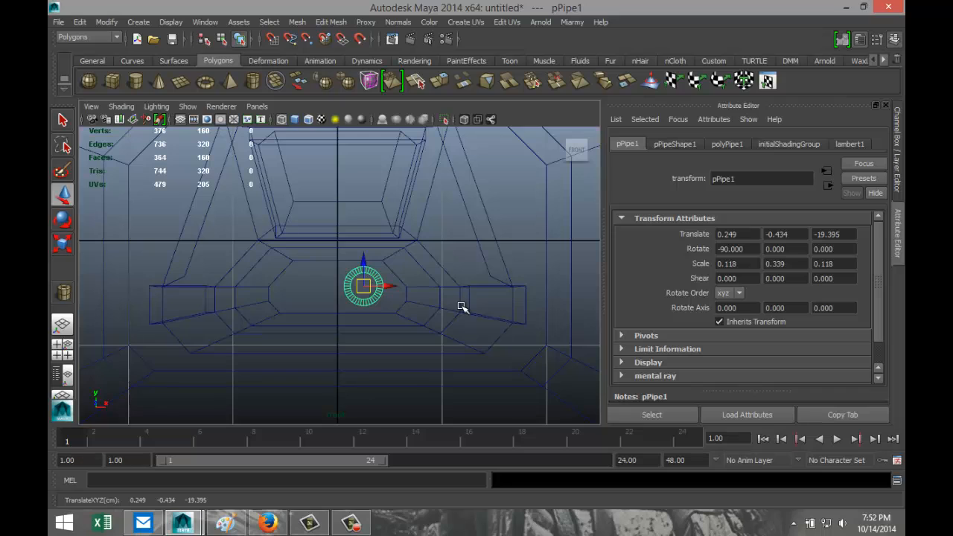
- Duplicate the pipe and move the copy along X to about -0.263 so the two barrels sit side by side
key("ctrl+d")
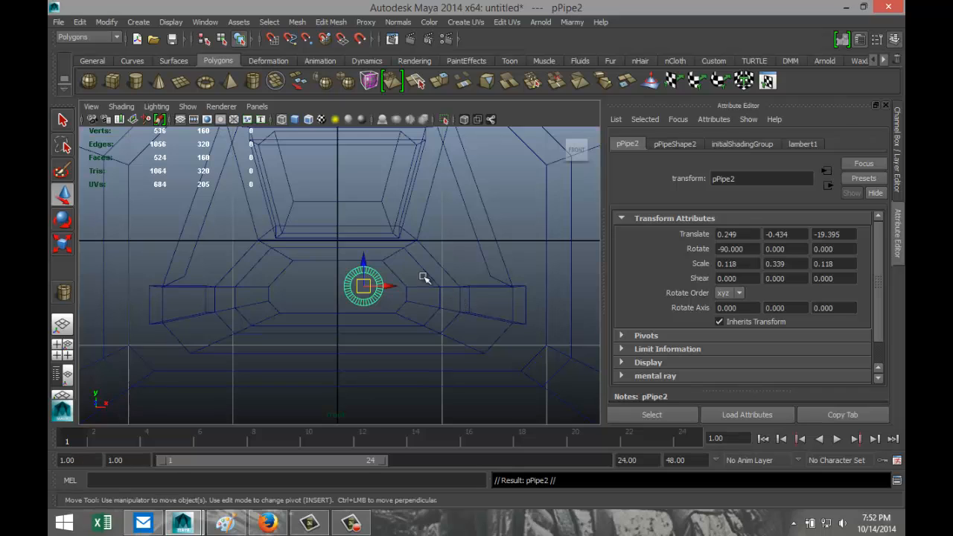
left_click_drag(391, 286, 338, 291)
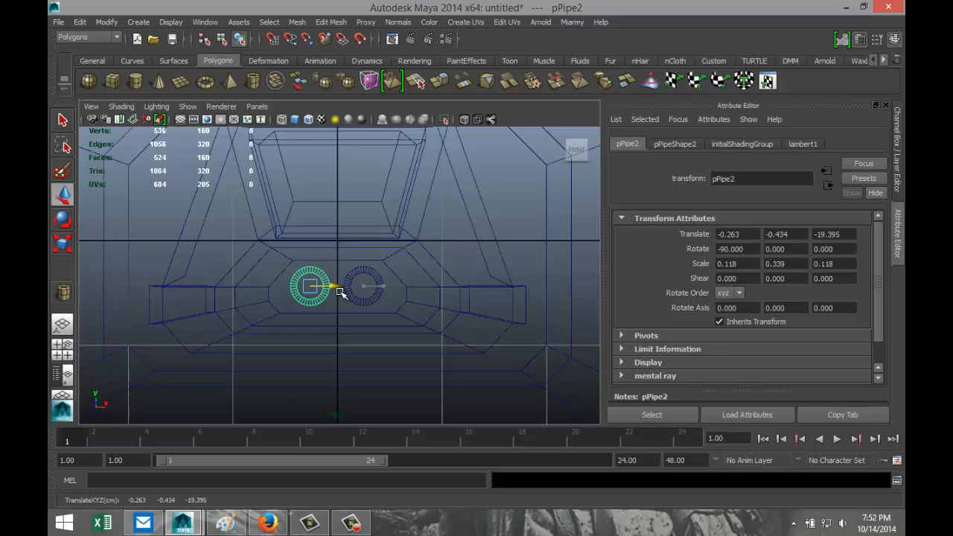
left_click(62, 345)
key("space")
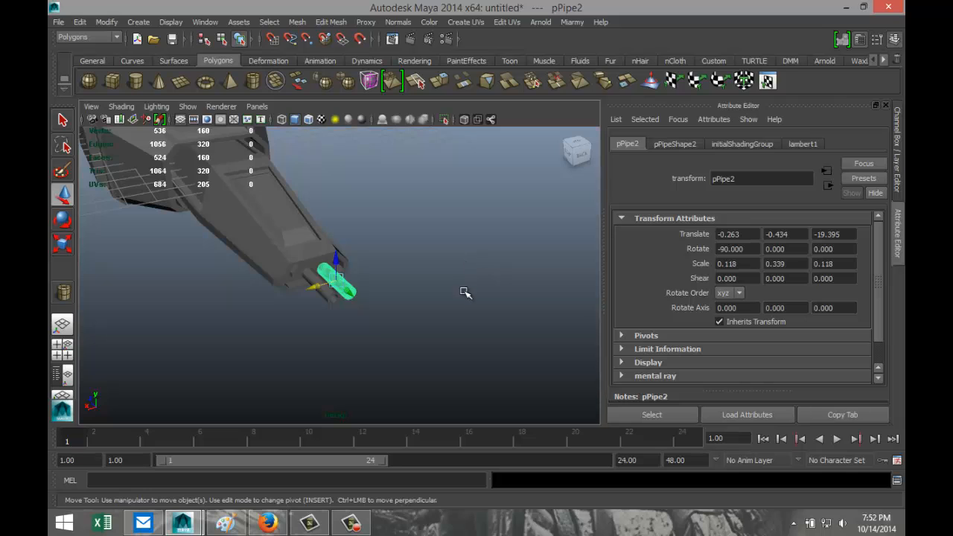
- Select both pipes and push them back into the box's tip, to about Z -19.134
scroll(436, 314, "up", 5)
scroll(435, 314, "down", 4)
scroll(437, 313, "up", 2)
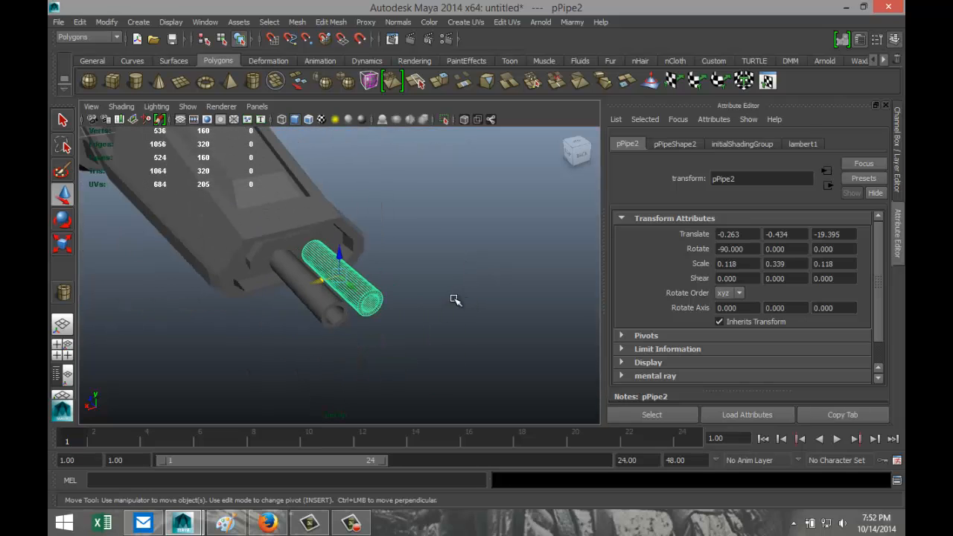
left_click_drag(455, 299, 459, 329, "alt")
left_click(305, 305, "shift")
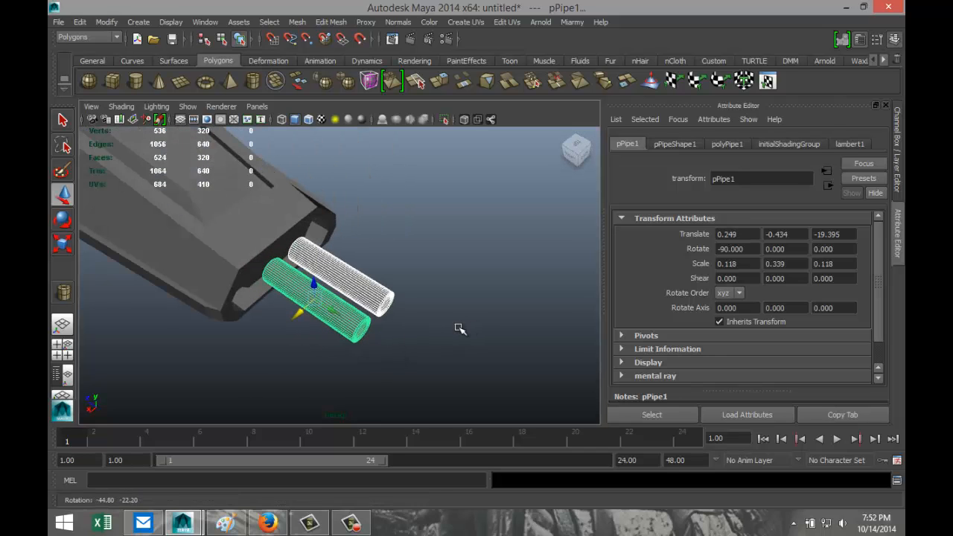
left_click_drag(329, 314, 315, 310)
scroll(462, 317, "down", 2)
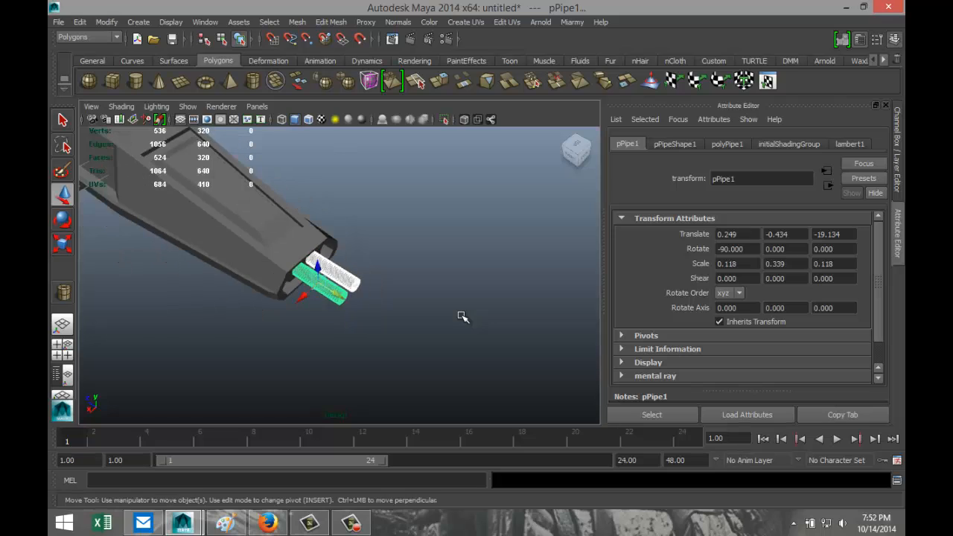
scroll(462, 317, "up", 1)
scroll(462, 317, "down", 1)
scroll(463, 317, "up", 1)
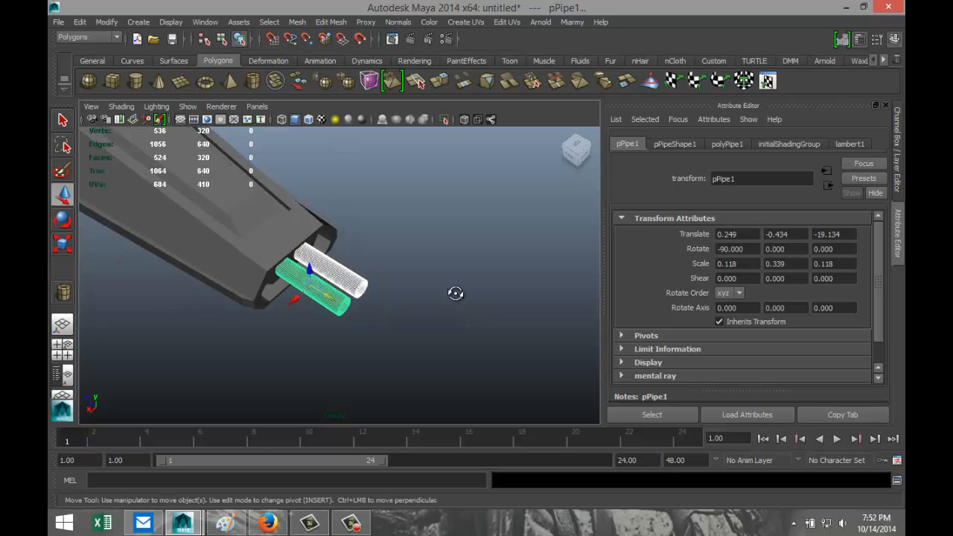
left_click_drag(454, 293, 438, 270, "alt")
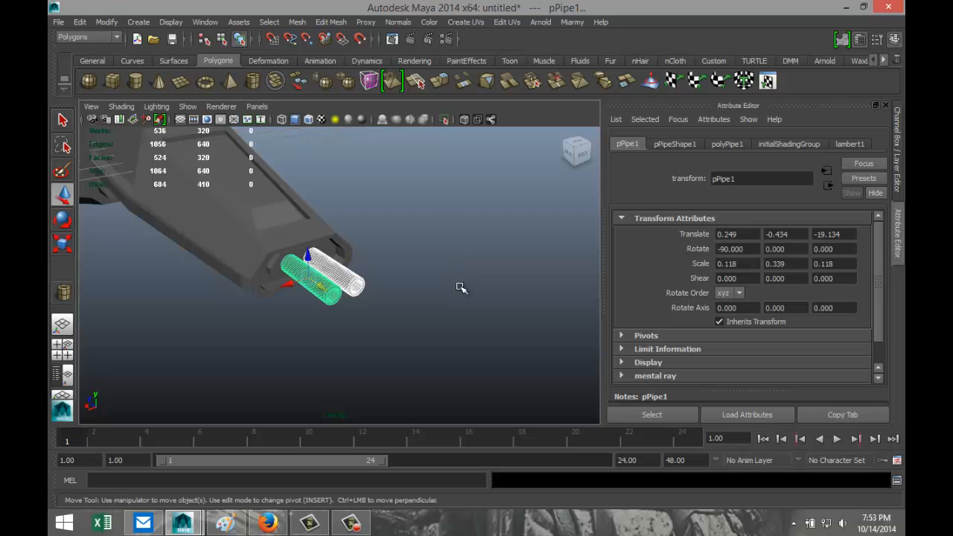
- Draw a flat cylinder beside the box, radius about 0.976 and height about 0.143, and set its axis subdivisions to 41
left_click(135, 83)
left_click_drag(174, 293, 187, 340, "alt")
left_click_drag(132, 314, 151, 306)
middle_click_drag(222, 336, 410, 359, "alt")
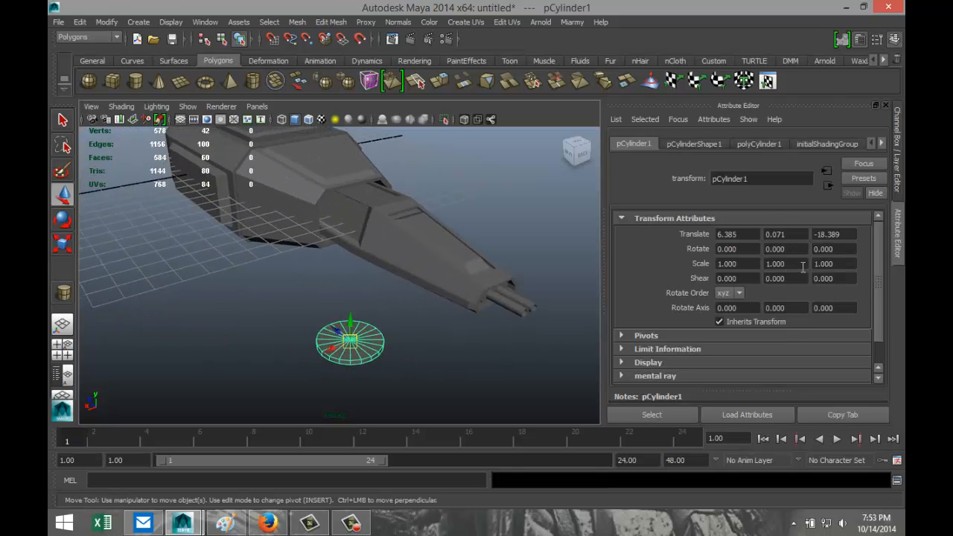
left_click(759, 143)
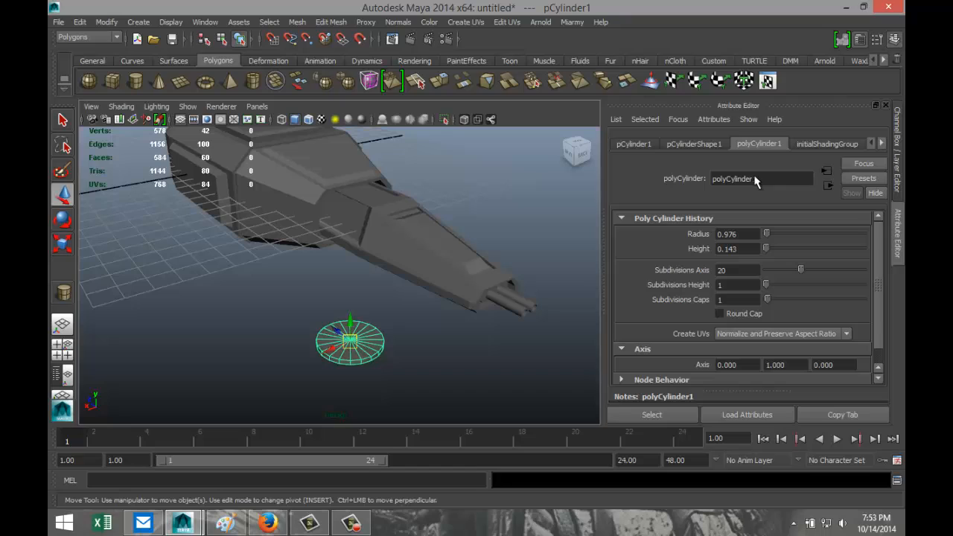
double_click(734, 271)
type("41")
key("Return")
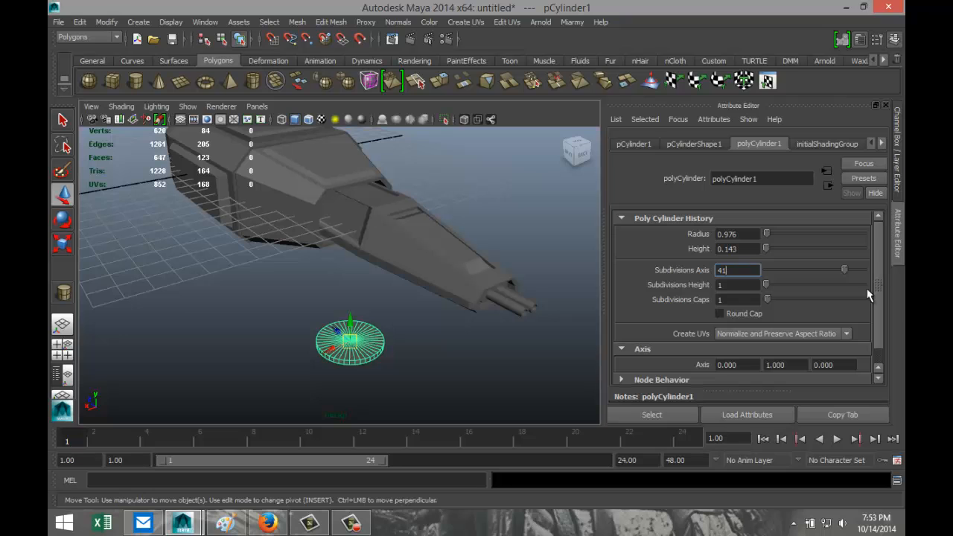
- Frame the cylinder in the top view and try to select exactly half of its faces
left_click(61, 350)
key("space")
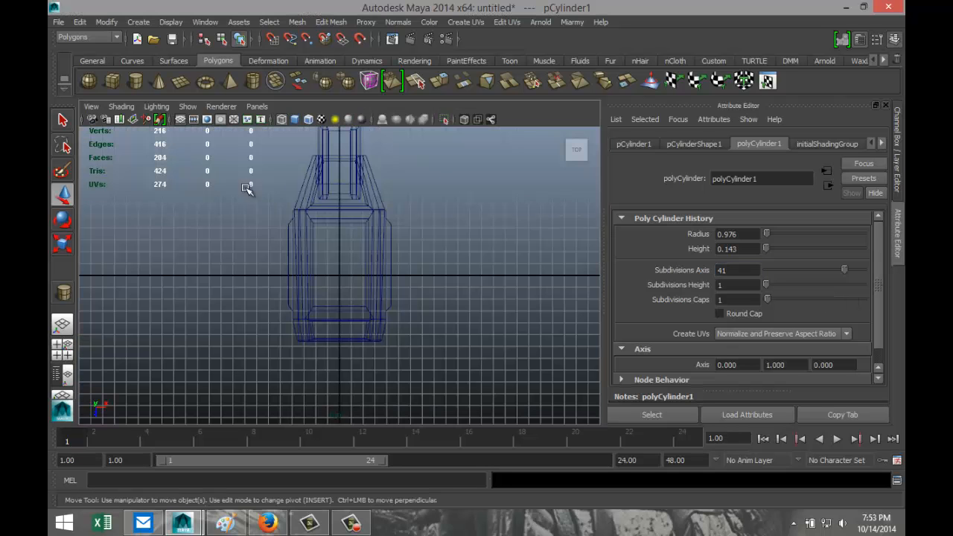
left_click(301, 274)
key("f")
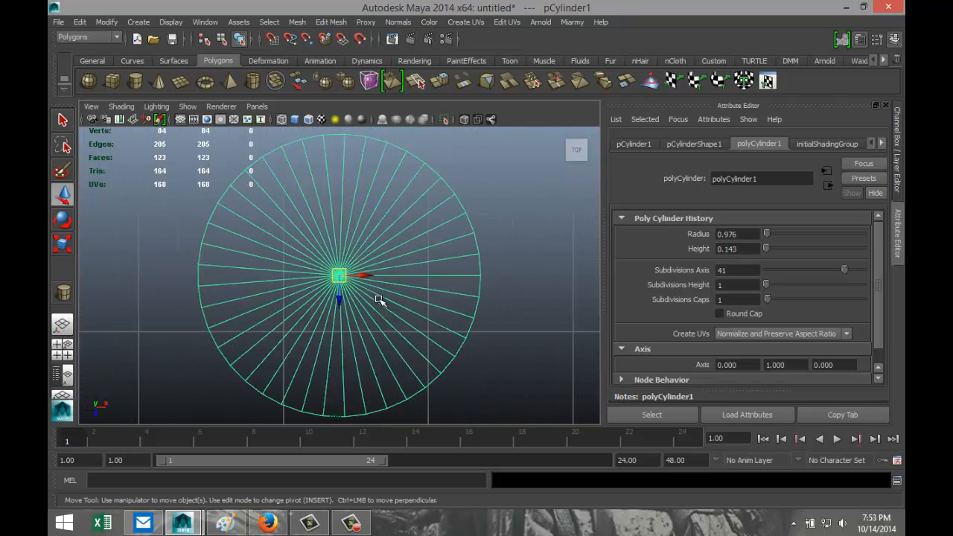
scroll(378, 300, "down", 5)
scroll(378, 300, "up", 1)
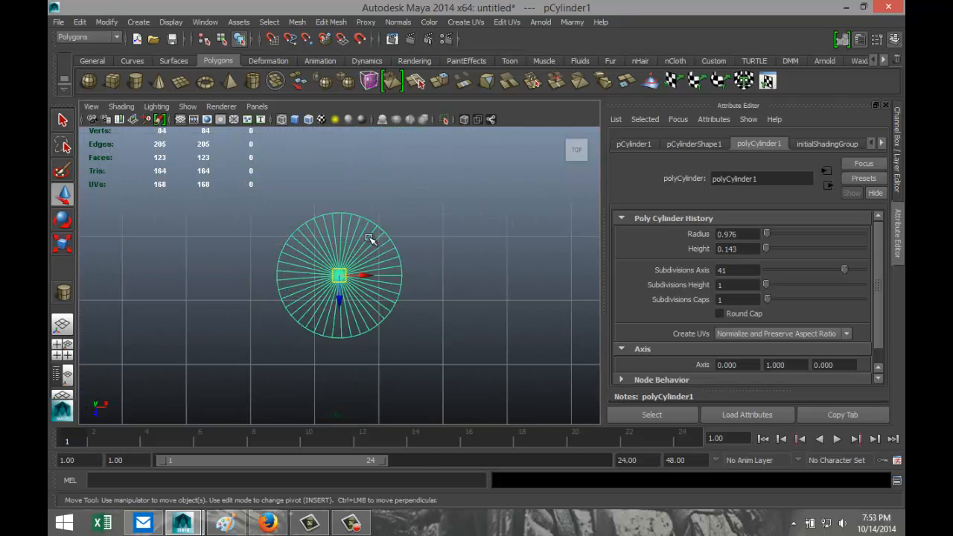
right_click_drag(369, 238, 378, 271)
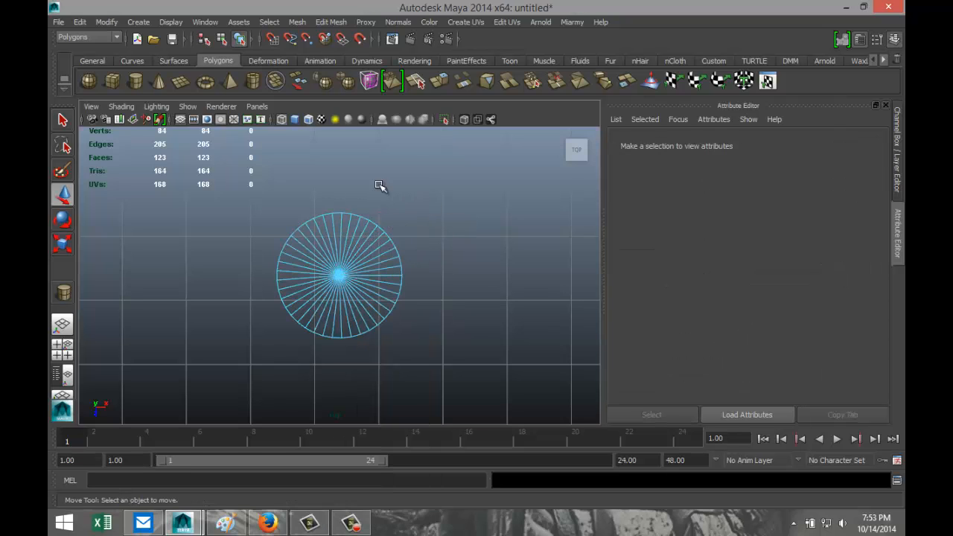
left_click_drag(336, 237, 444, 354)
left_click(451, 315)
mouse_move(394, 270)
right_mouse_down()
mouse_move(383, 257)
mouse_move(395, 270)
right_mouse_up()
left_click_drag(411, 206, 341, 349)
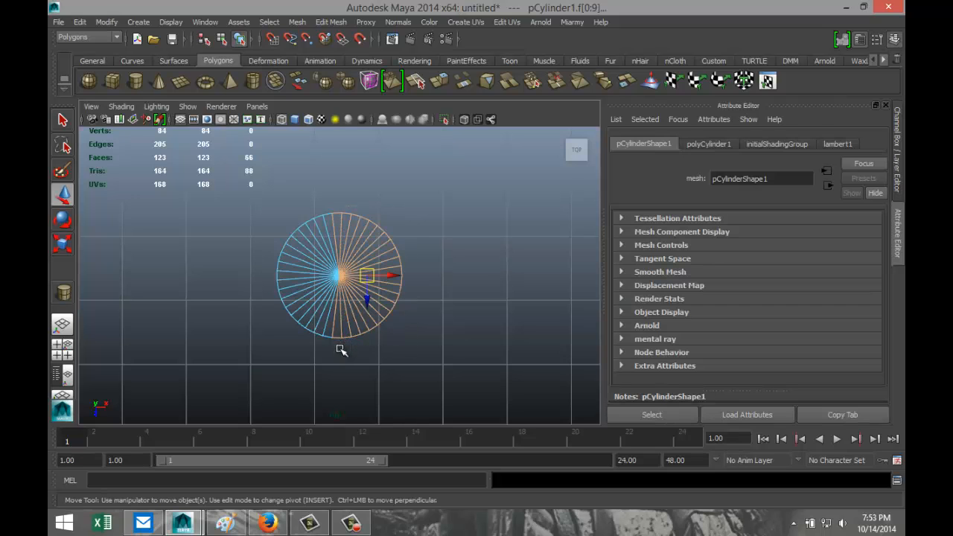
left_click(463, 318)
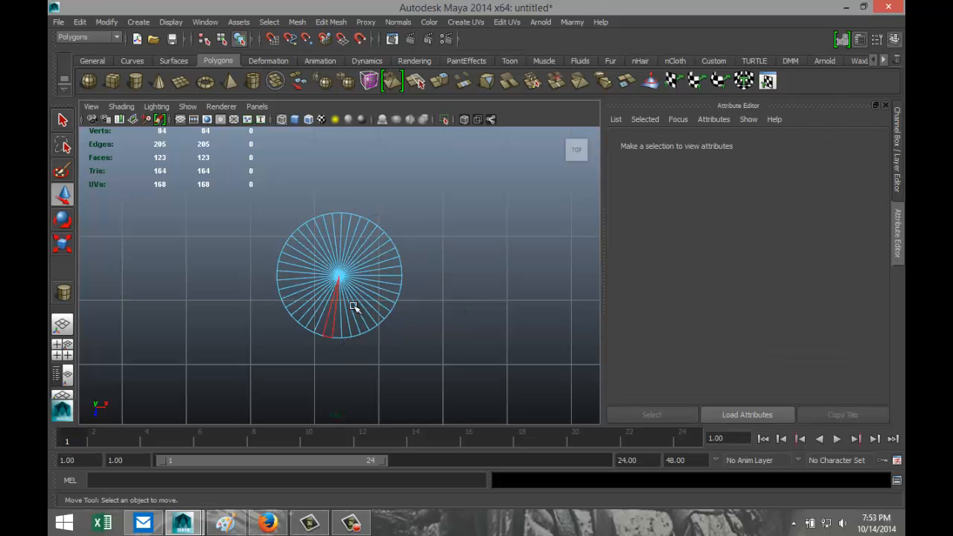
- Return the cylinder to object mode, delete it and go back to the perspective view
right_click_drag(384, 292, 436, 228)
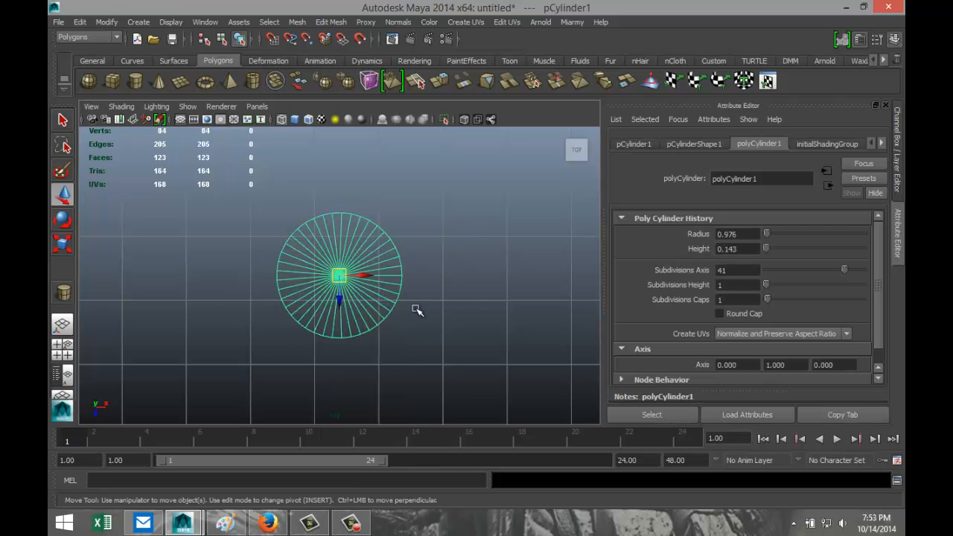
key("Delete")
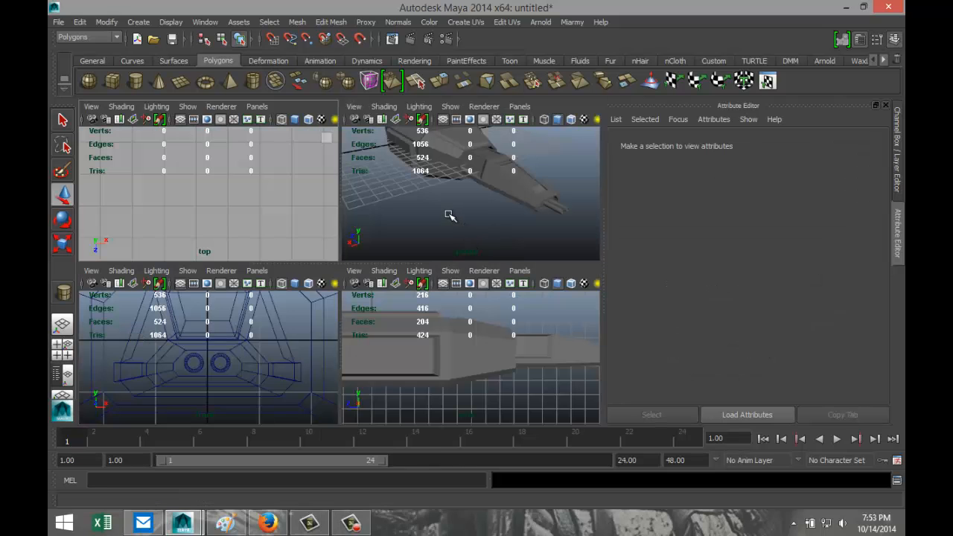
key("space")
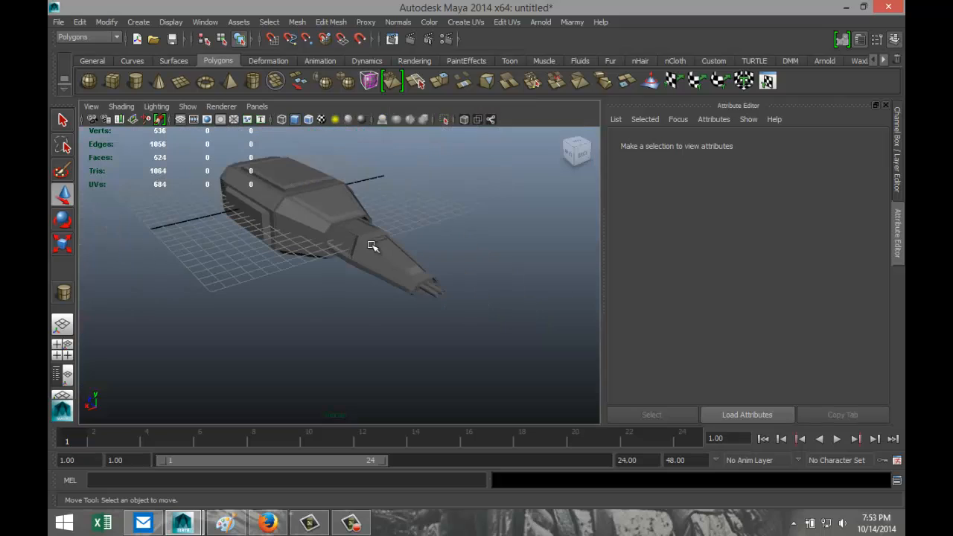
- Draw a larger flat cylinder beside the body, radius about 3.85 and height about 0.455, with 40 axis subdivisions
left_click(136, 81)
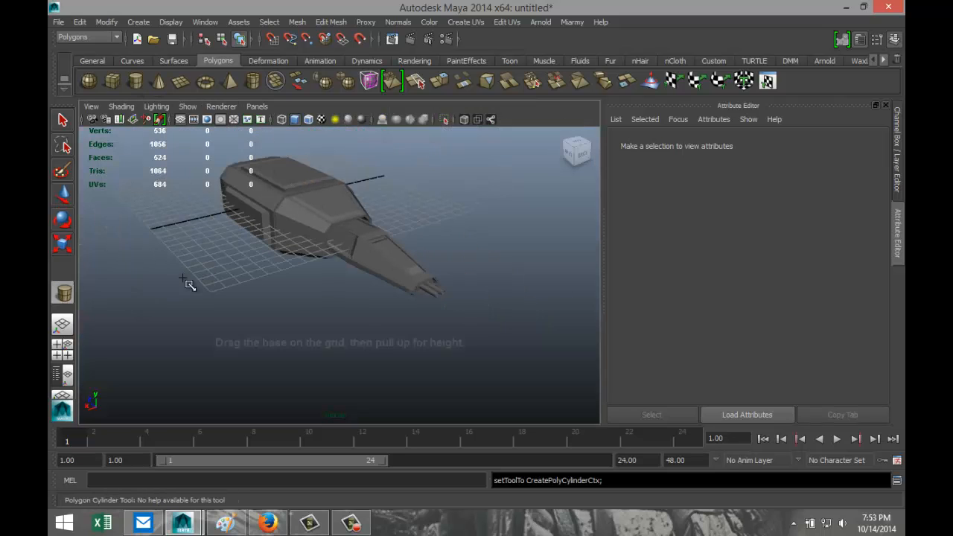
left_click_drag(170, 288, 215, 277)
double_click(744, 270)
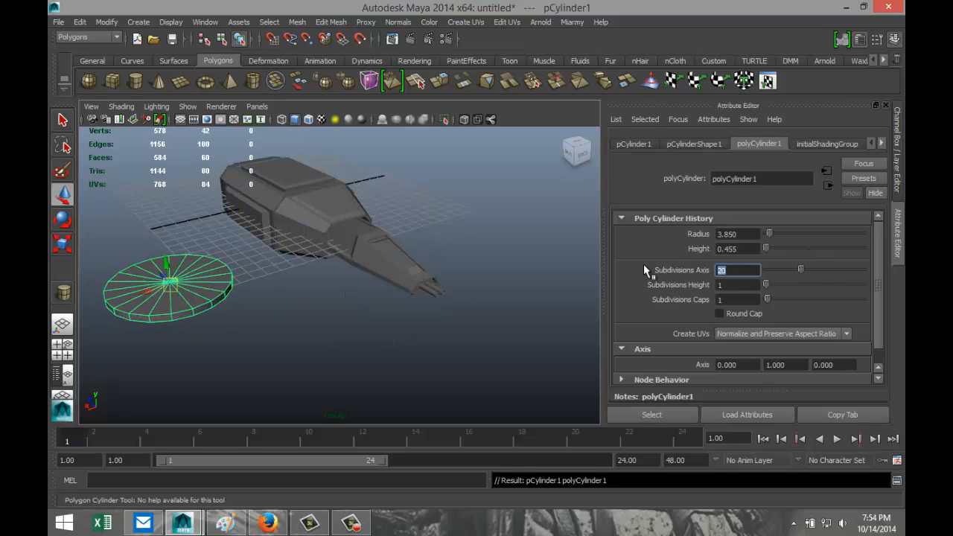
type("40")
key("Return")
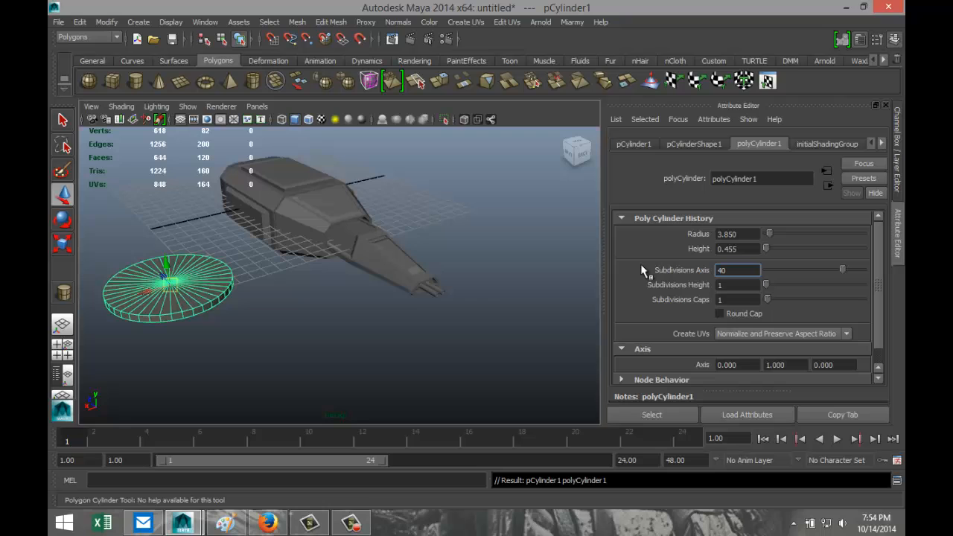
- In the top view, select the faces of the cylinder's +X half and move them outward along X to form a capsule shape
left_click(62, 346)
key("space")
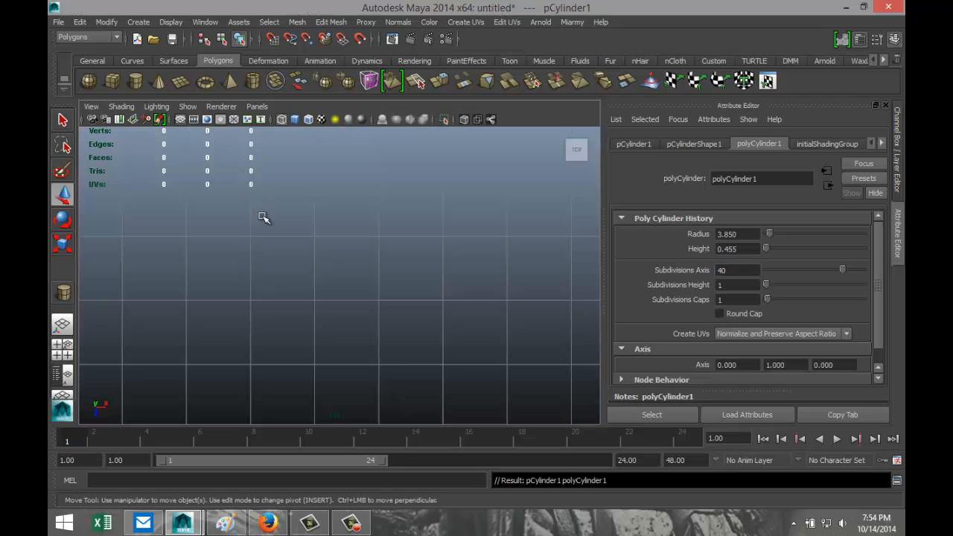
key("f")
scroll(375, 246, "down", 2)
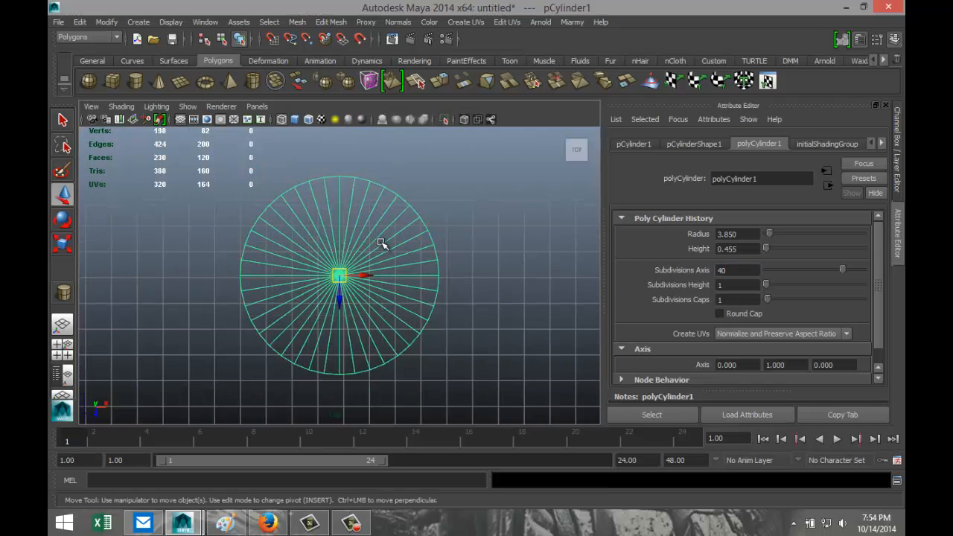
right_click(369, 214)
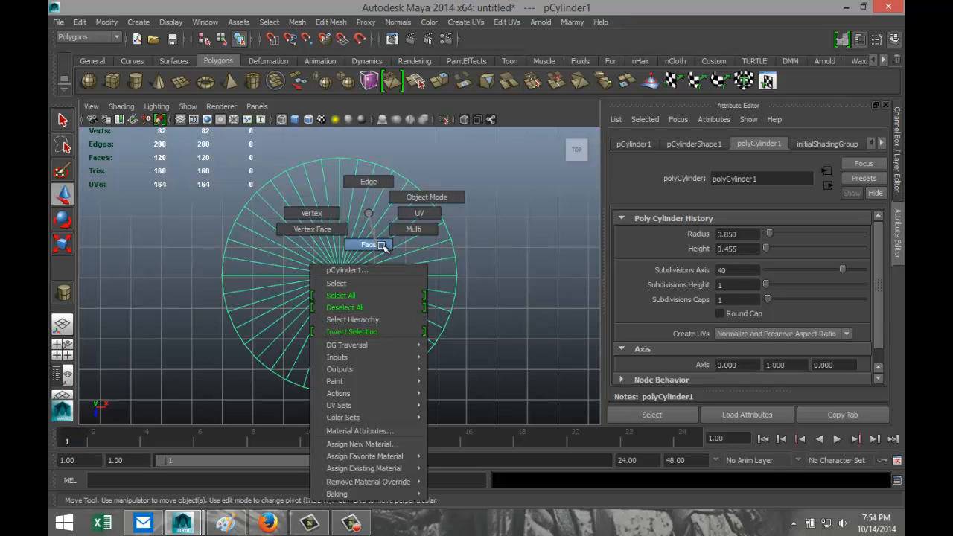
left_click(370, 244)
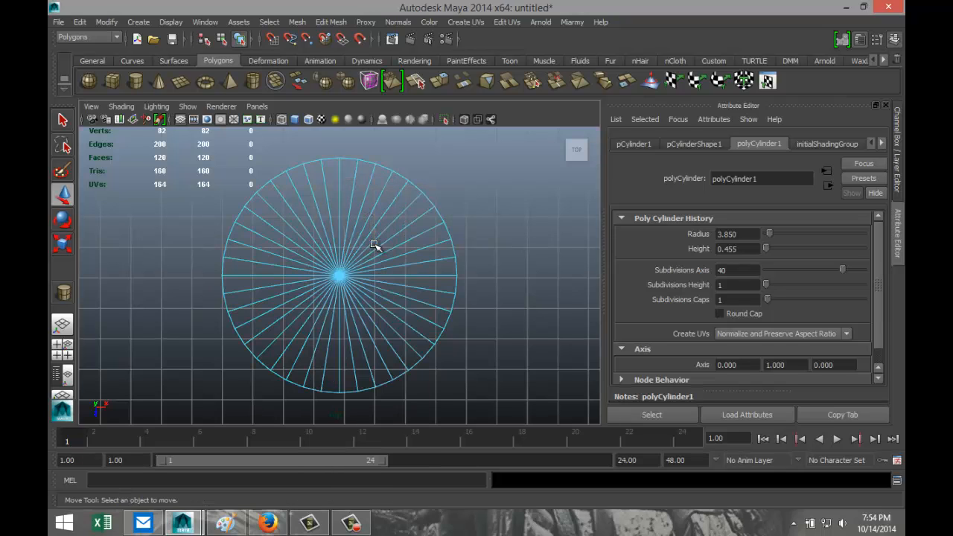
left_click_drag(454, 144, 351, 418)
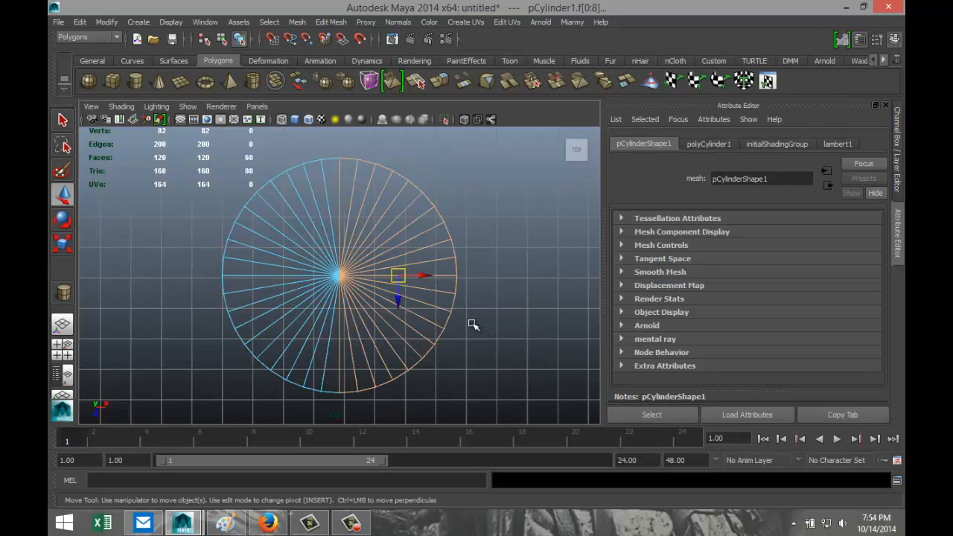
left_click_drag(423, 275, 569, 292)
scroll(493, 296, "down", 3)
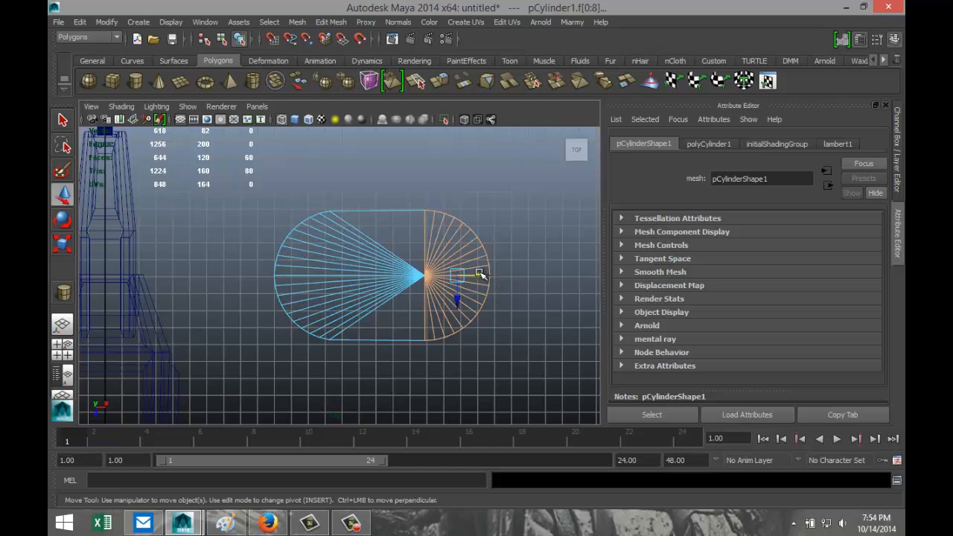
- Lengthen the capsule by moving the selected half further along X, then delete the radiating cap edges of both halves
left_click_drag(482, 276, 536, 277)
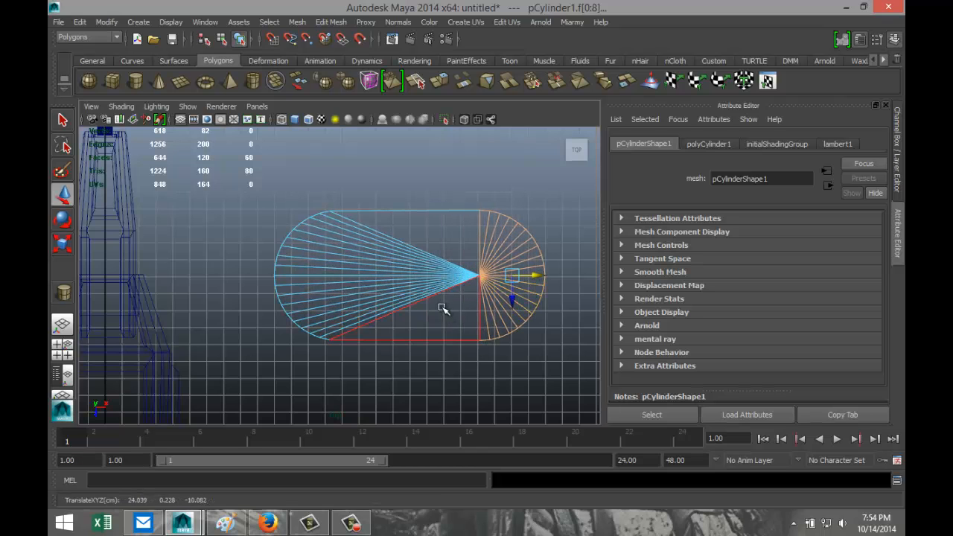
right_click_drag(418, 277, 421, 213)
left_click_drag(420, 214, 440, 336)
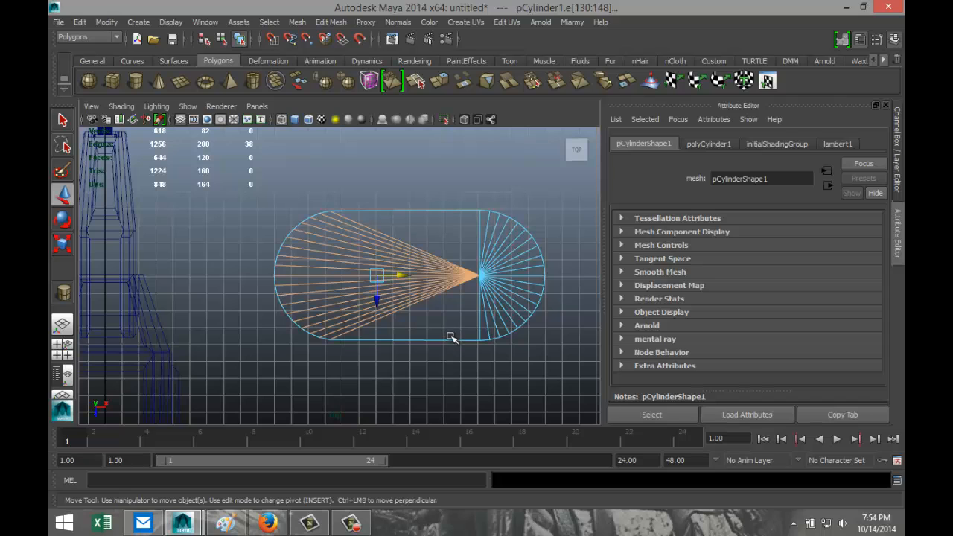
key("Delete")
left_click_drag(451, 255, 515, 319)
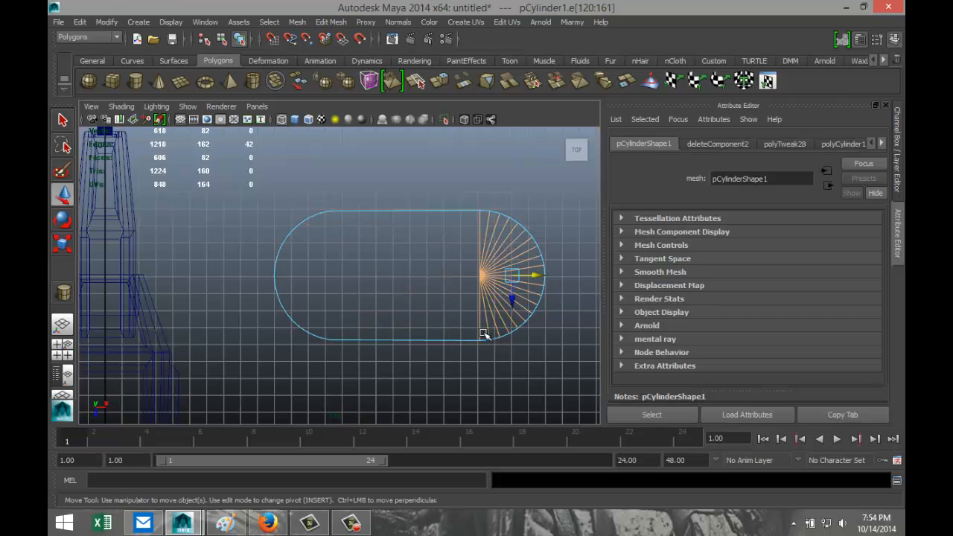
key("Delete")
- Select the whole capsule in the perspective view and stand it upright with an X rotation of -90
left_click(62, 356)
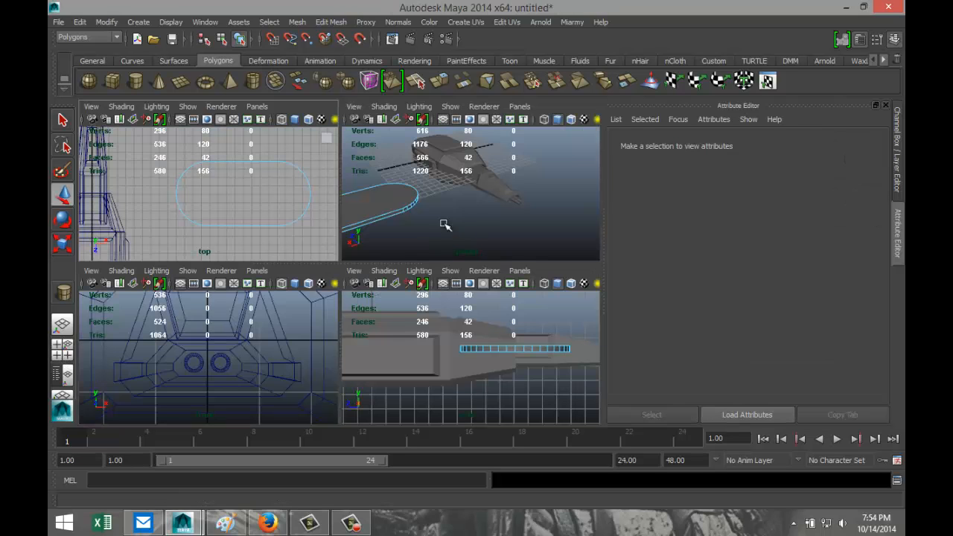
key("space")
middle_click_drag(200, 288, 403, 297, "alt")
right_click_drag(360, 280, 413, 227)
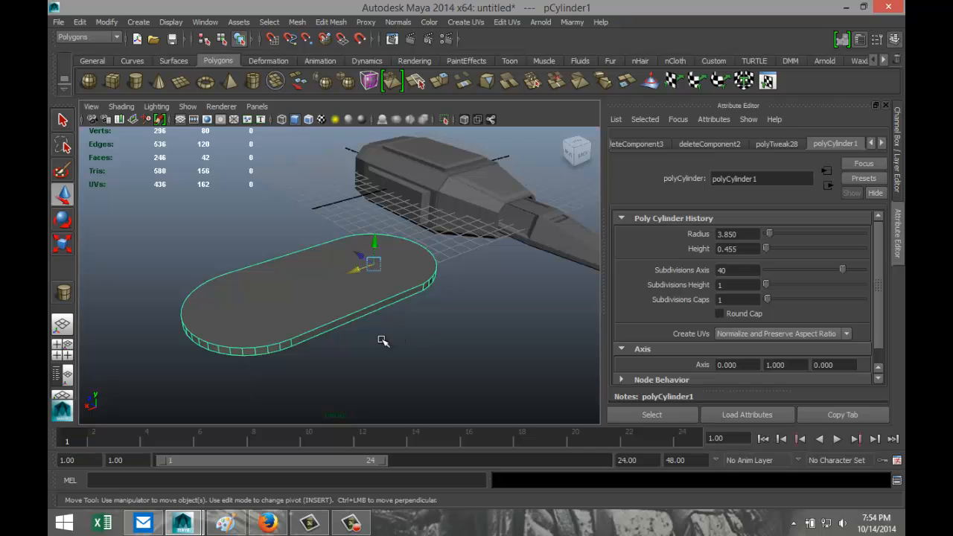
key("e")
left_click_drag(379, 246, 399, 285)
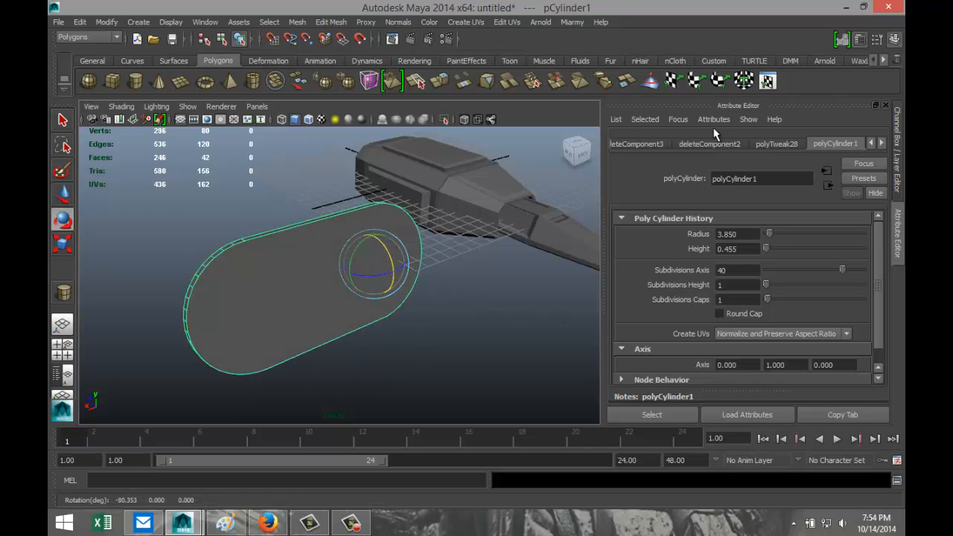
left_click(783, 143)
left_click(870, 144)
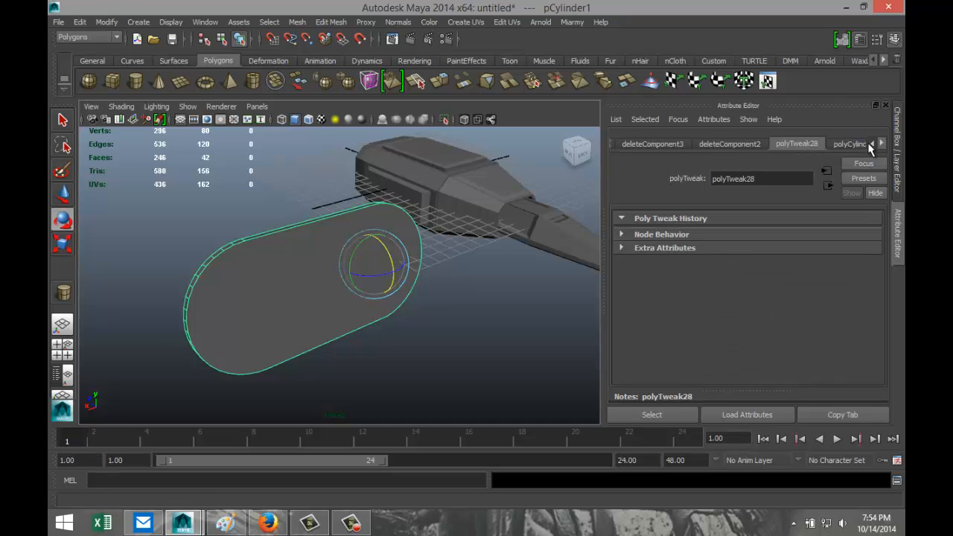
left_click(870, 144)
left_click(633, 143)
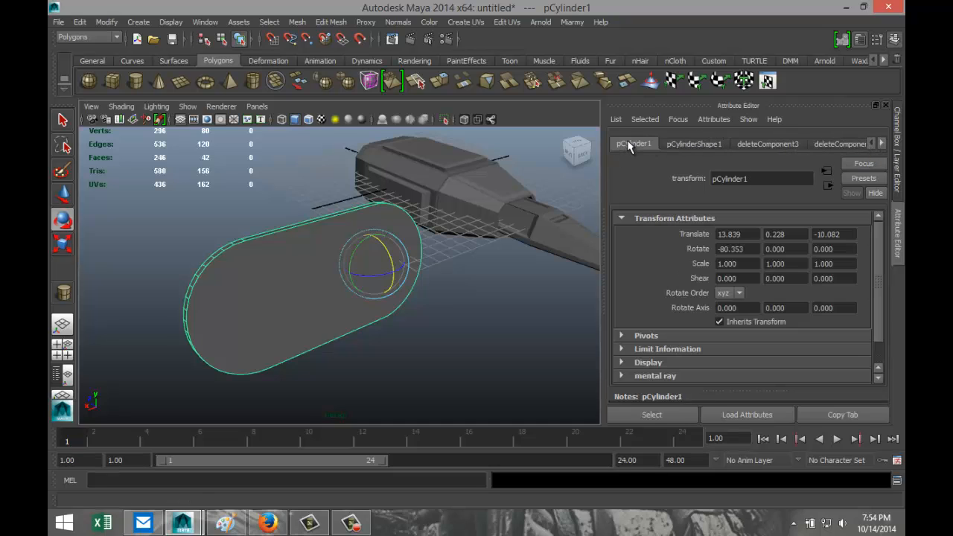
double_click(737, 250)
type("-90")
key("Return")
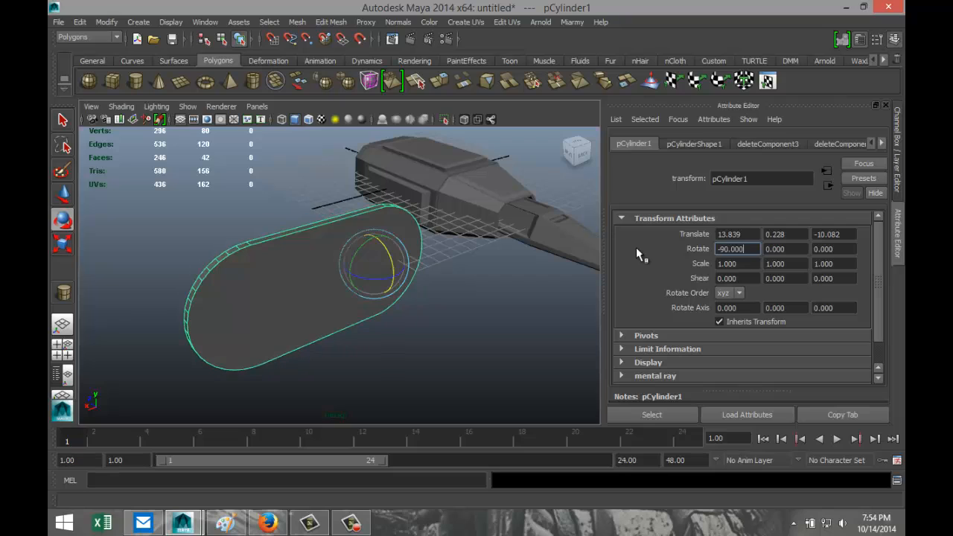
- Set the capsule's X, Y and Z translation to 0
left_click(735, 235)
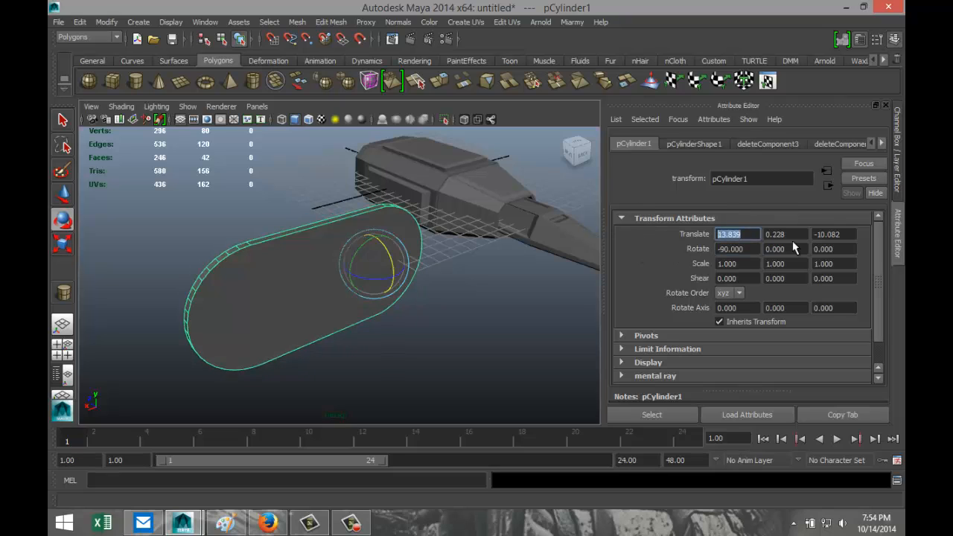
type("0")
key("Tab")
type("0")
key("Tab")
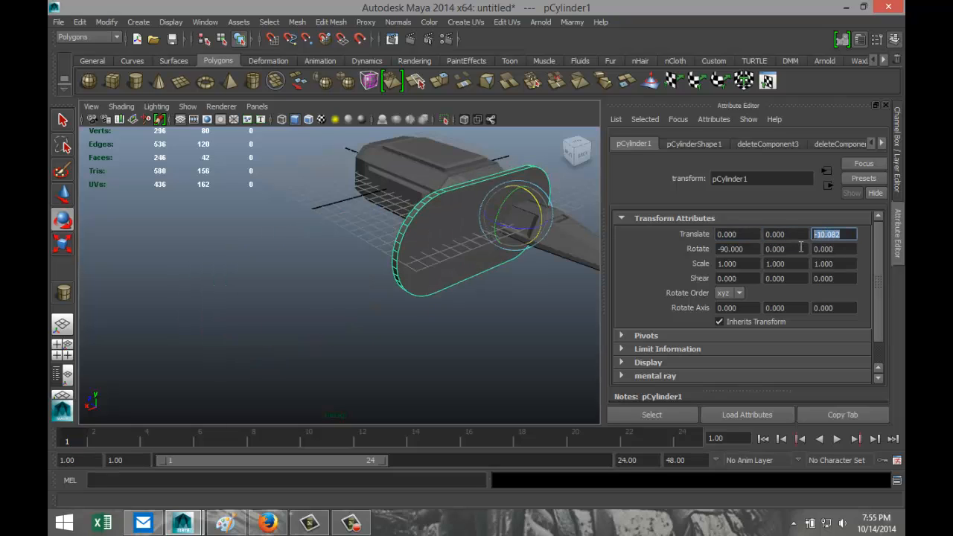
type("0")
left_click(797, 234)
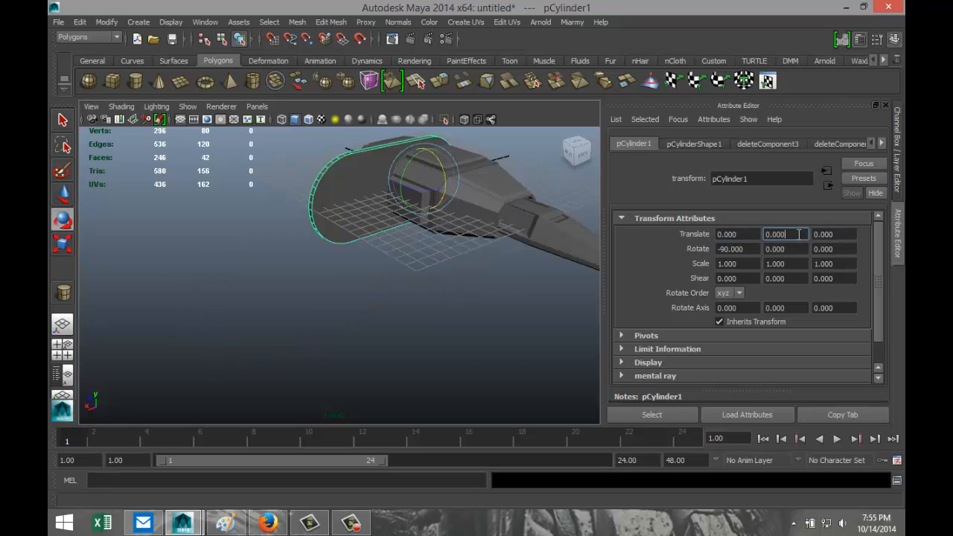
- Center the pivot of the capsule
left_click(431, 306)
left_click_drag(416, 311, 384, 167, "alt")
left_click(379, 156)
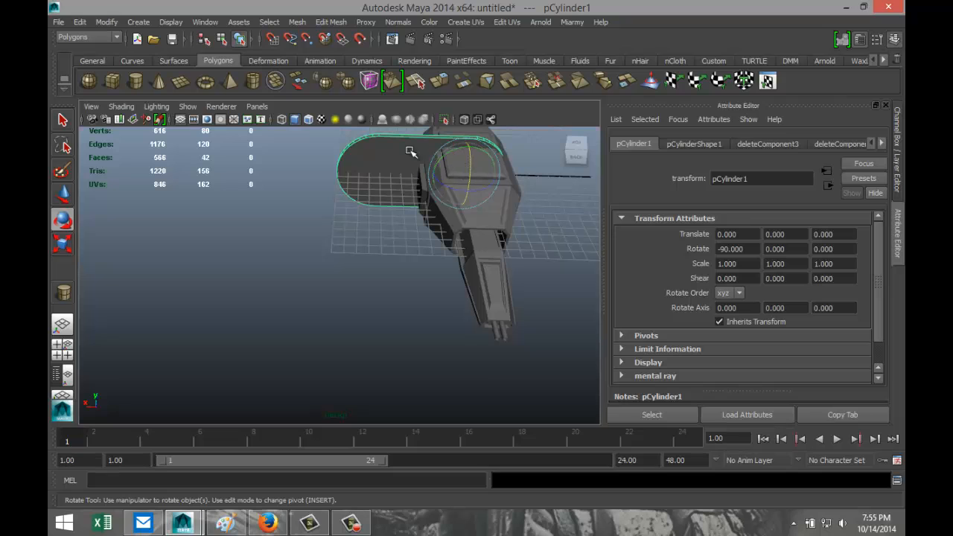
left_click(107, 22)
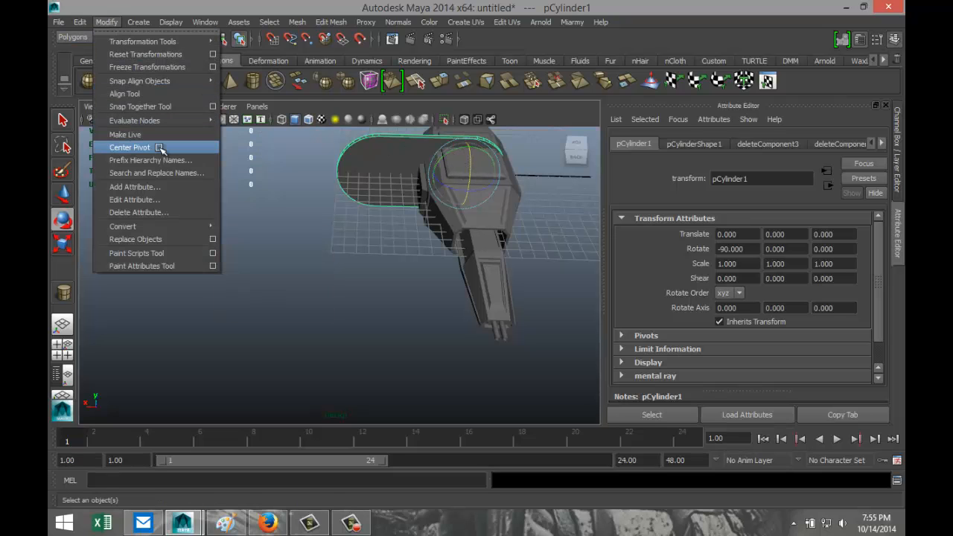
left_click(162, 145)
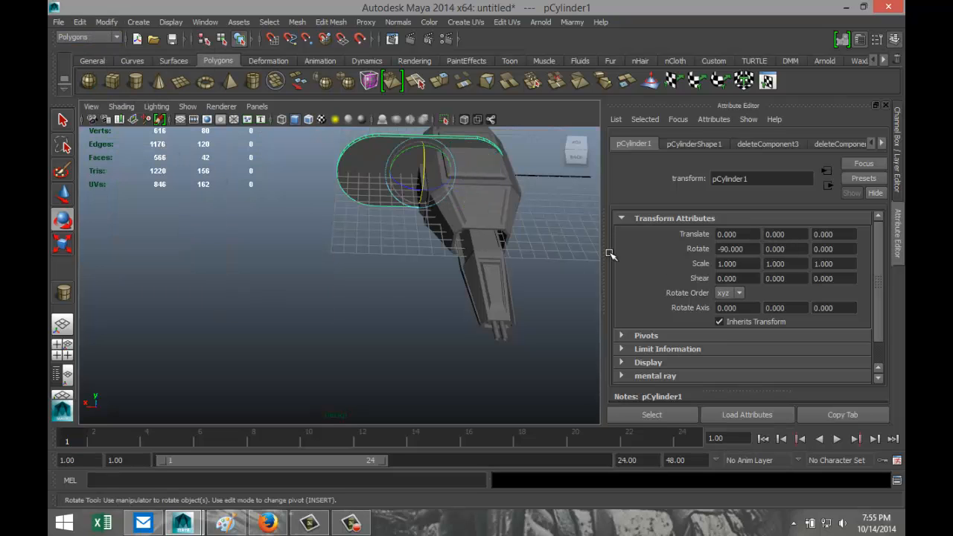
- Move the capsule across to X -3.401 and forward to Z -19.414, near the barrels
left_click(363, 296)
left_click(356, 207)
key("w")
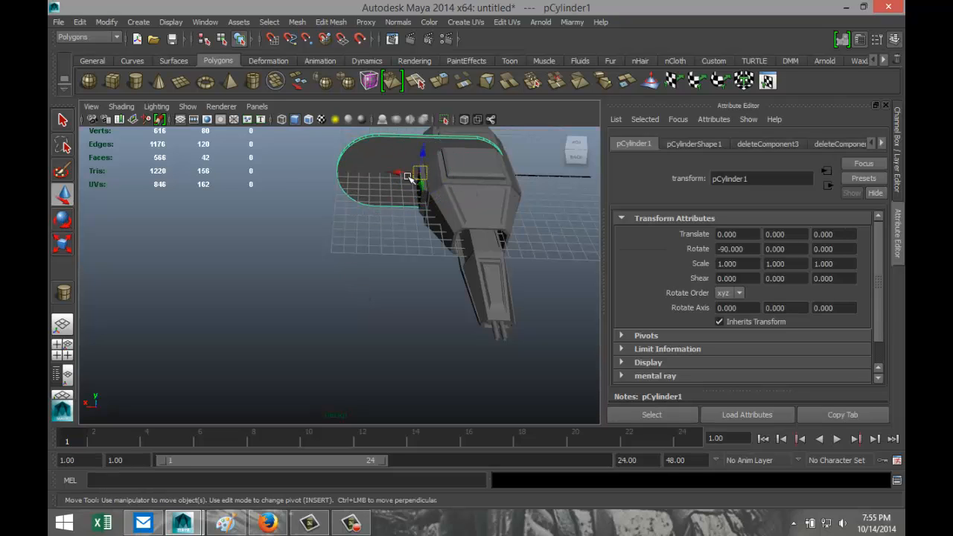
left_click_drag(401, 175, 431, 175)
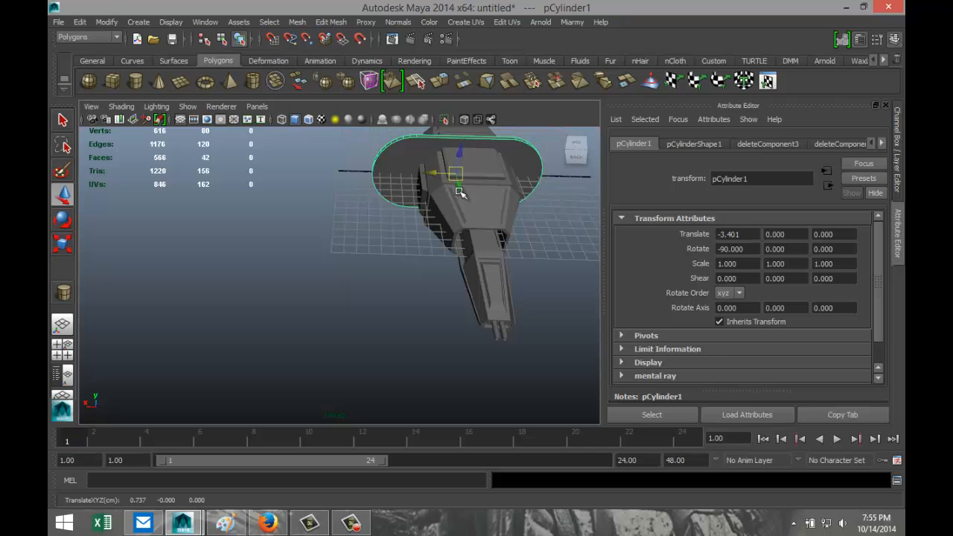
left_click_drag(460, 188, 524, 351)
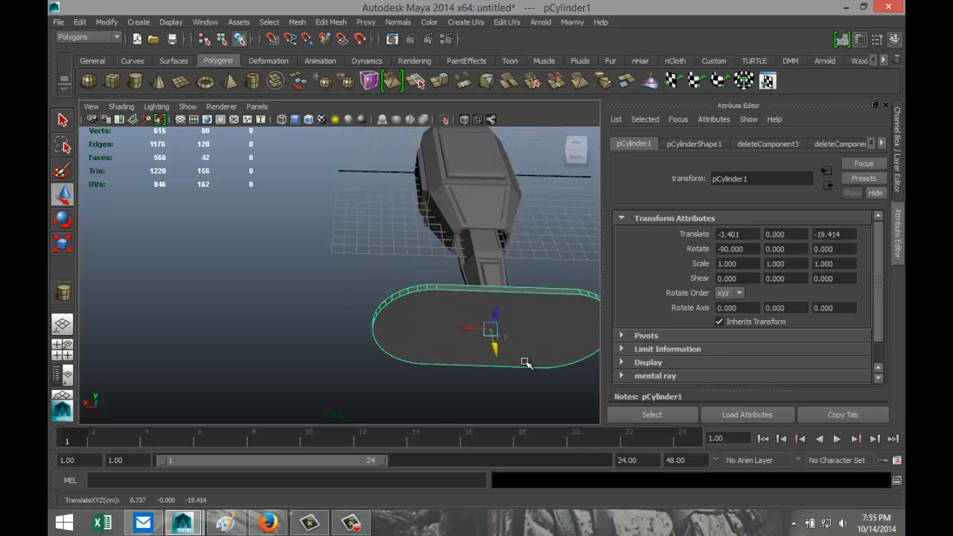
- Scale the capsule uniformly down to about 0.063
key("f")
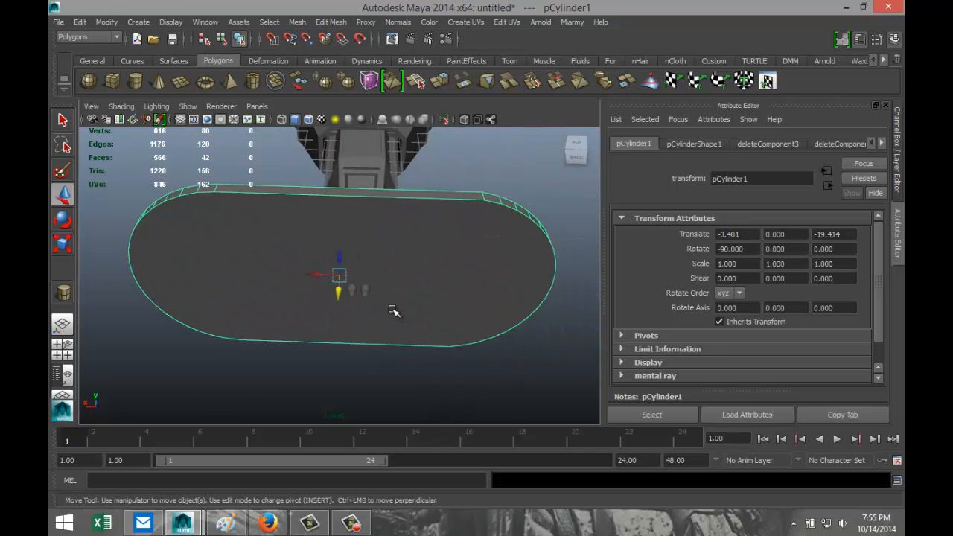
key("r")
left_click_drag(339, 275, 128, 283)
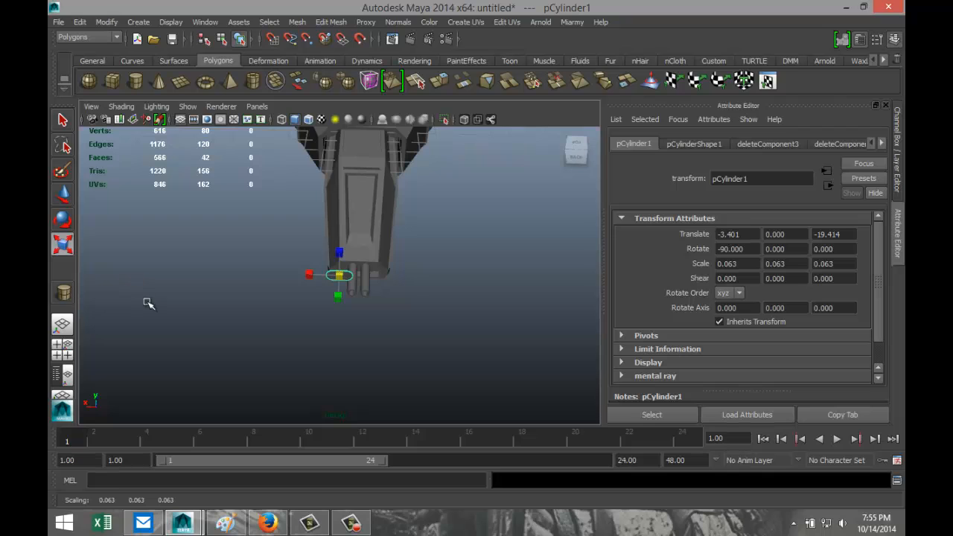
- Center the small capsule around both barrels in the front view, at translate X -4.136 and Y -0.447
key("f")
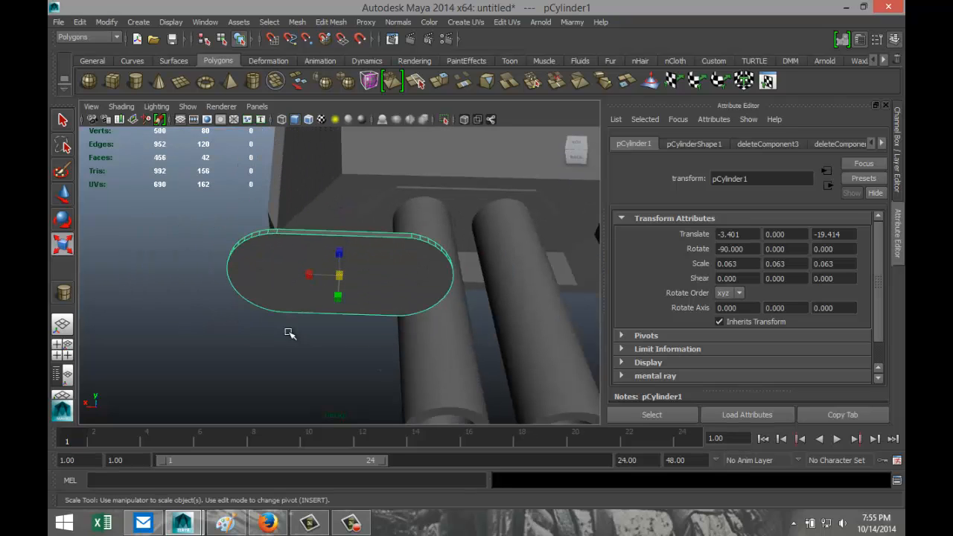
key("w")
left_click_drag(330, 273, 500, 332)
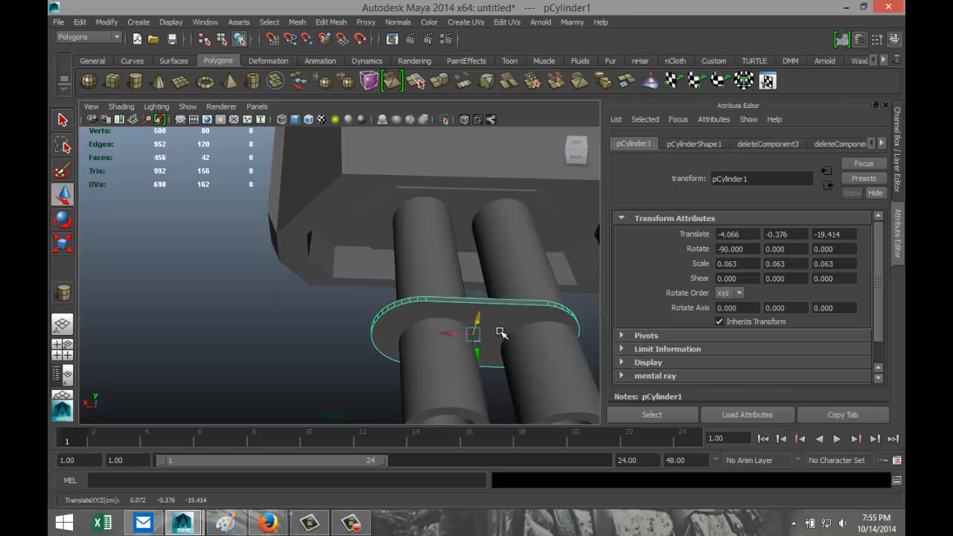
left_click(62, 345)
key("space")
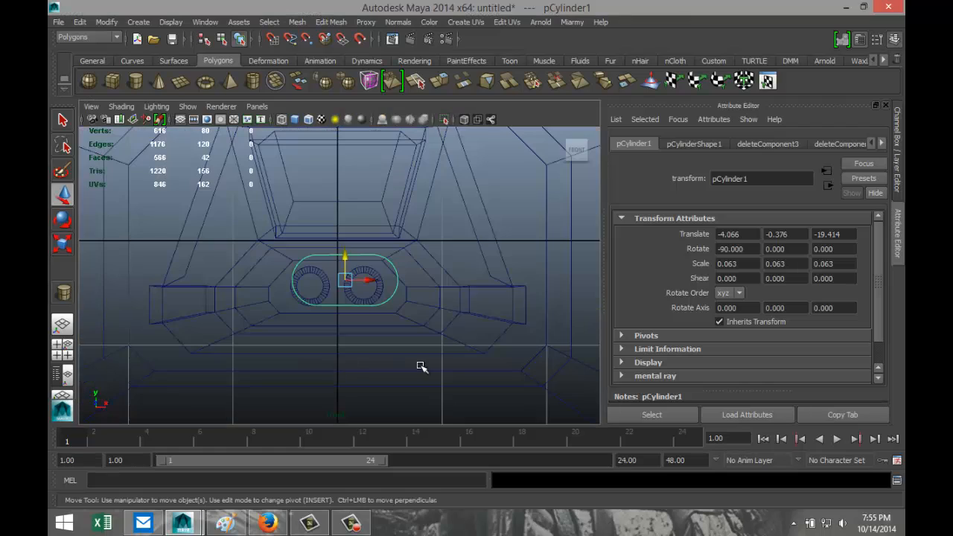
mouse_move(345, 259)
left_mouse_down()
mouse_move(342, 270)
mouse_move(371, 289)
mouse_move(339, 268)
left_mouse_up()
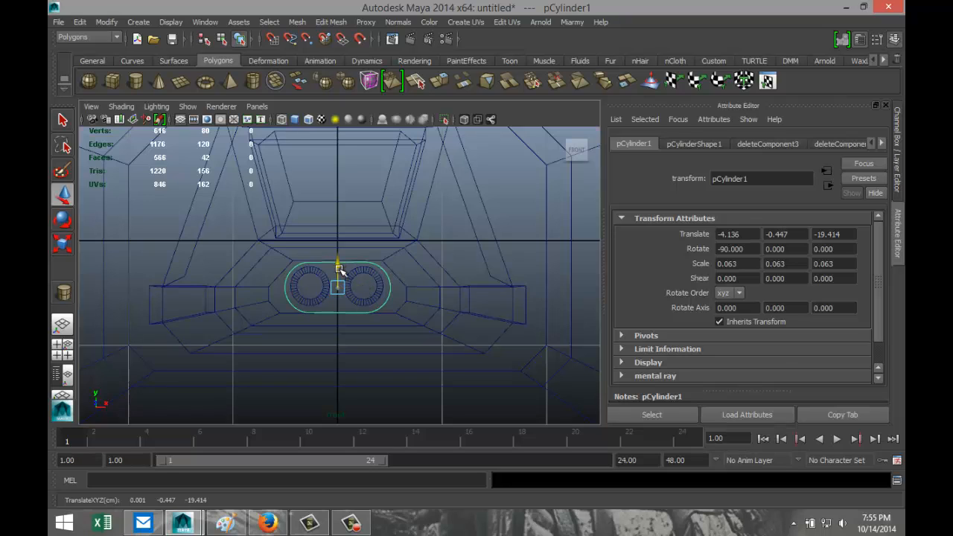
- Slide the capsule ring along the barrels toward the body to Z -19.037 in the perspective view
left_click(63, 353)
key("space")
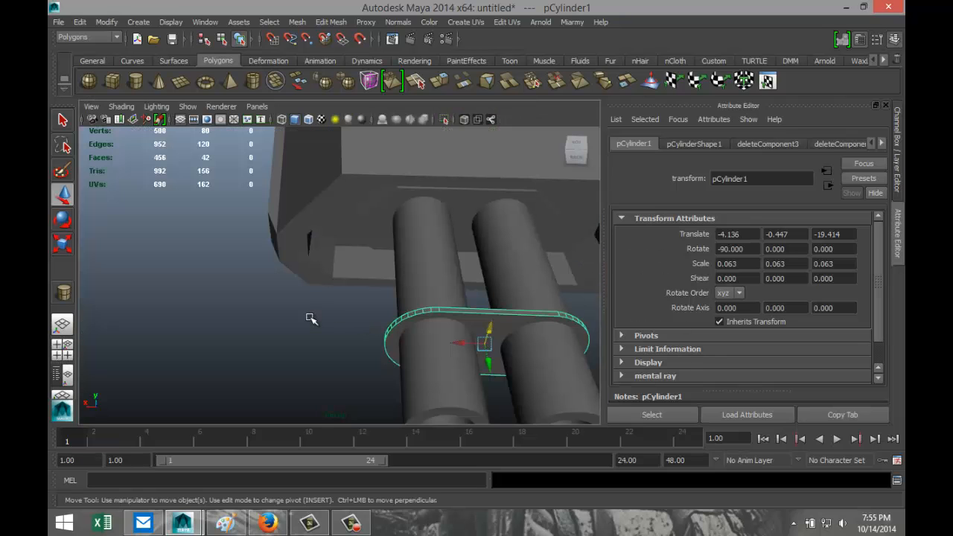
left_click_drag(289, 338, 329, 269, "alt")
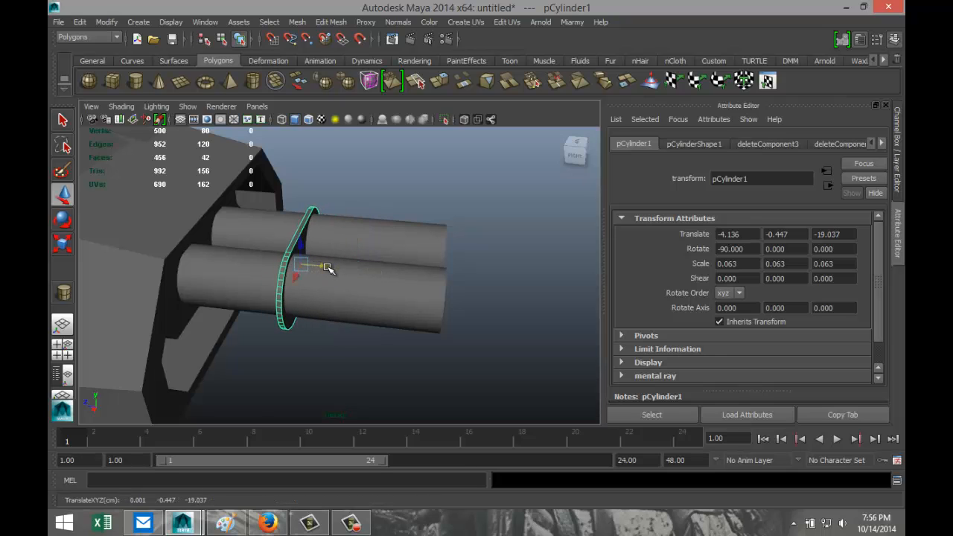
- Duplicate the ring, move the copy toward the body to Z -18.920, and repeat the duplication with the same offset
key("ctrl+d")
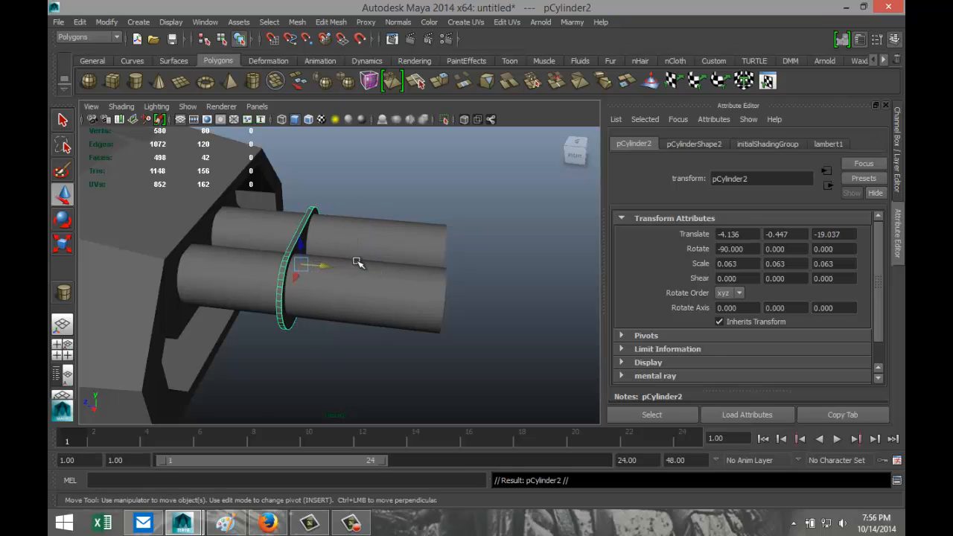
left_click_drag(333, 272, 310, 265)
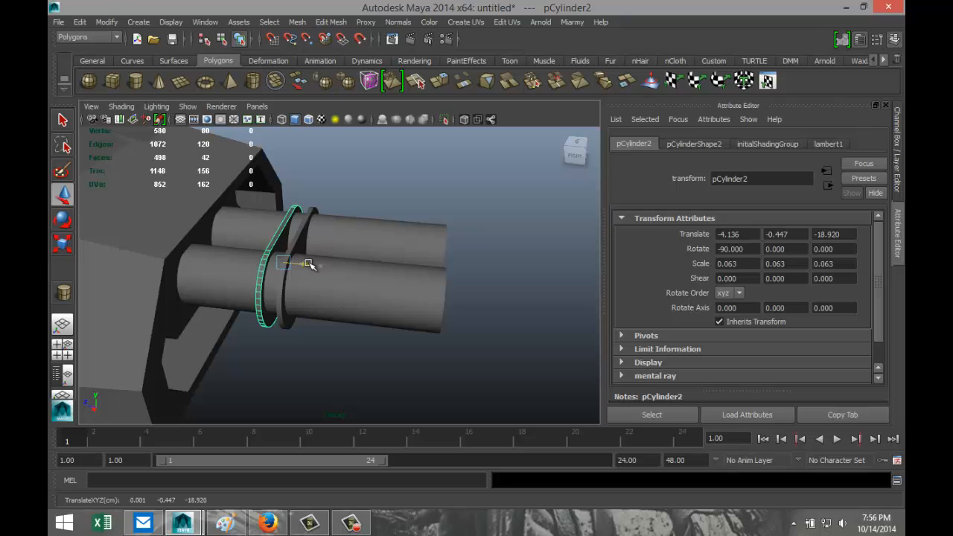
key("shift+d")
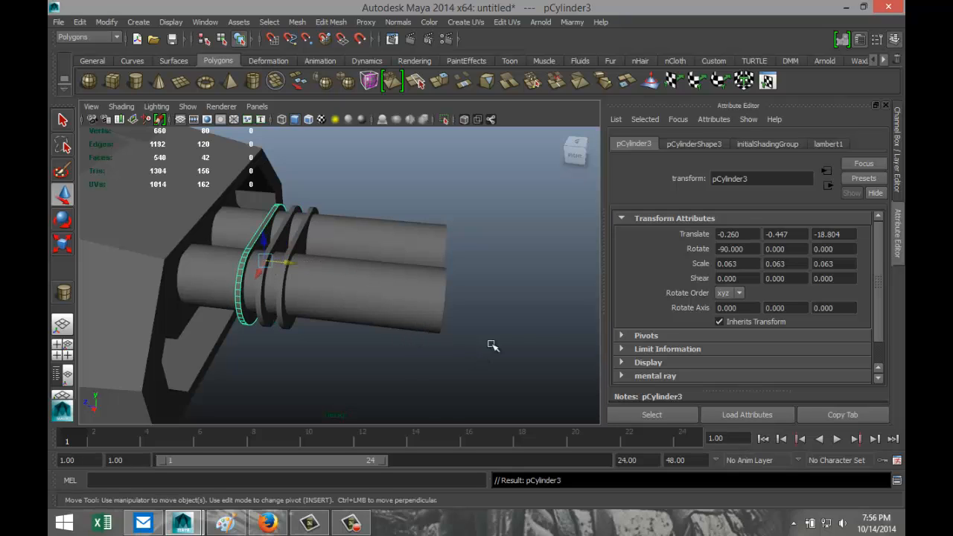
- Bevel the outer edge loop at the open end of the first barrel, pPipe1
left_click(472, 298)
left_click_drag(472, 298, 400, 305, "alt")
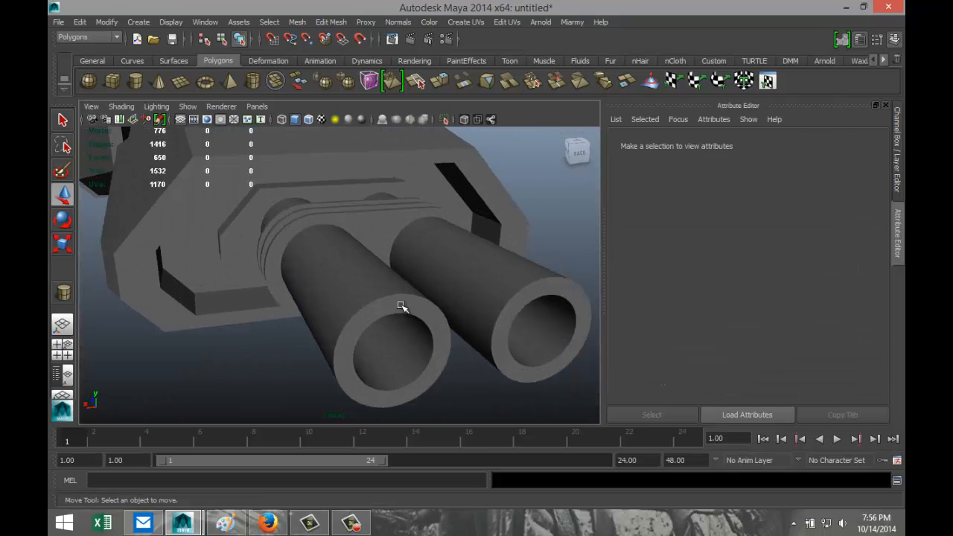
left_click(401, 306)
right_click_drag(398, 294, 402, 307)
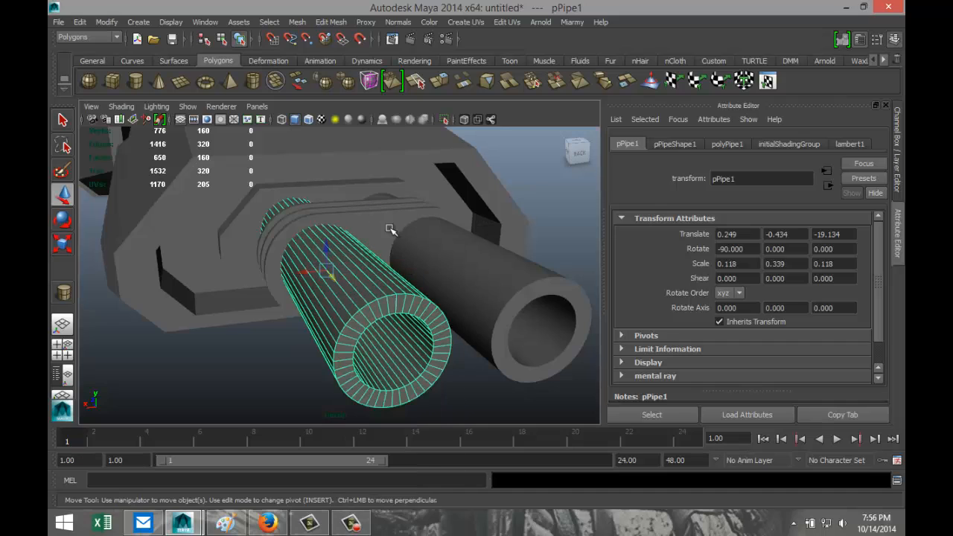
double_click(398, 313)
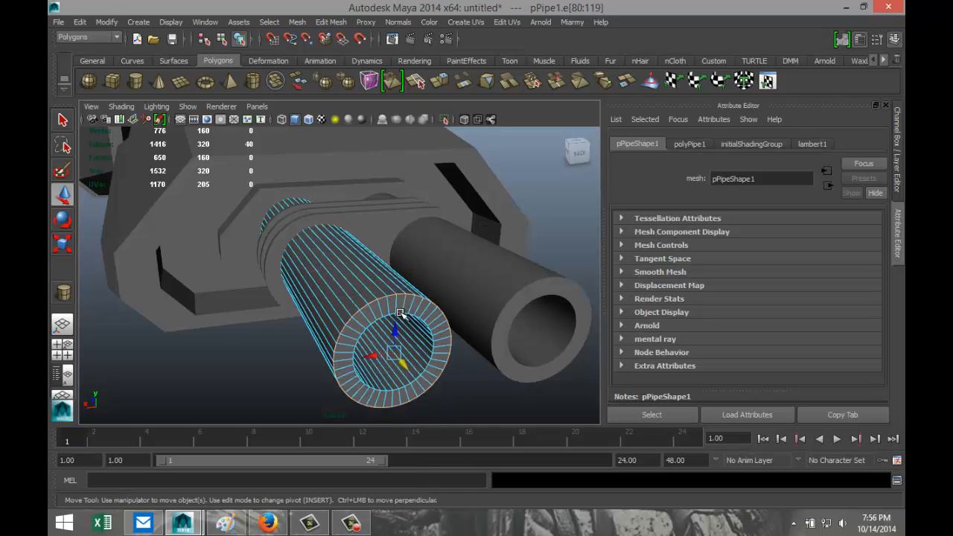
left_click(318, 24)
left_click(383, 437)
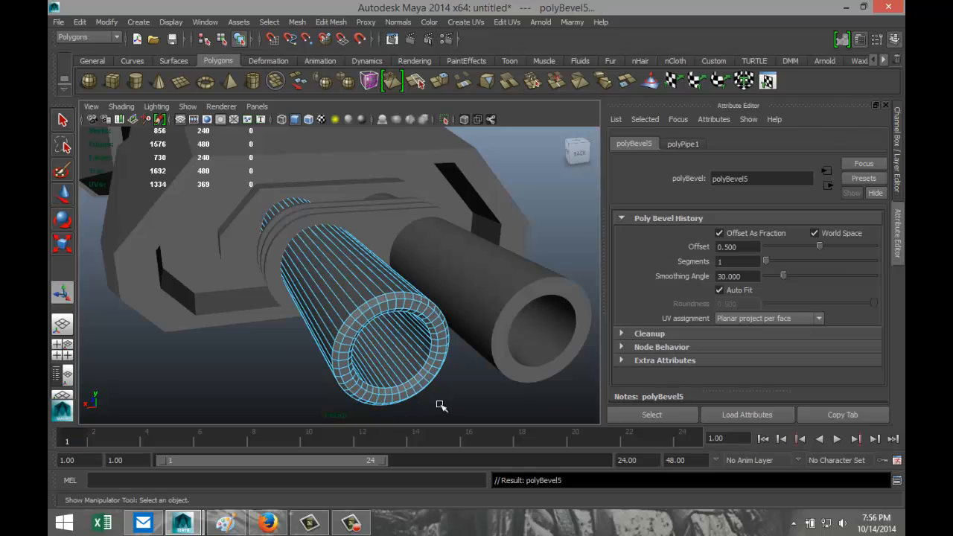
- Bevel the outer and inner edge loops at the open end of the second barrel, pPipe2, and return to object selection
left_click_drag(476, 384, 387, 344, "alt")
left_click(419, 251)
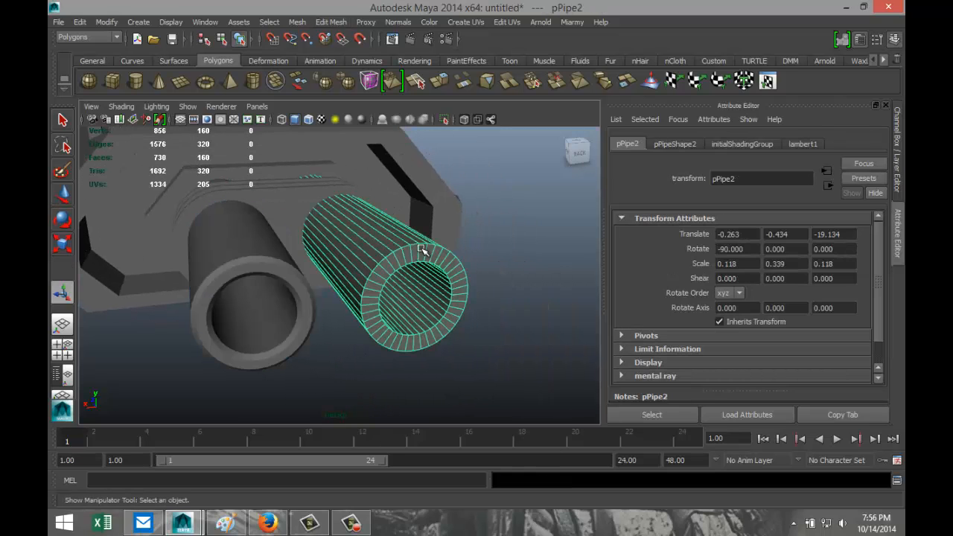
right_click_drag(419, 244, 421, 222)
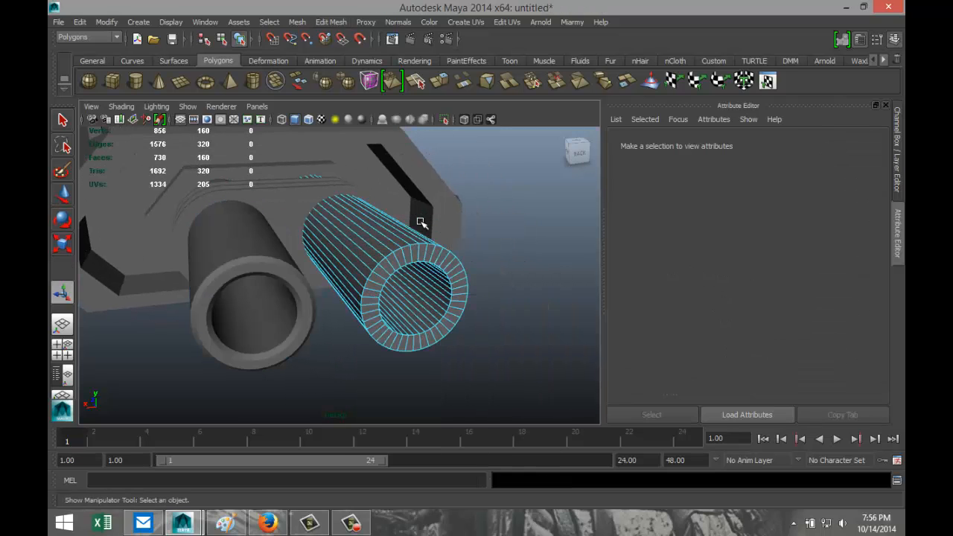
double_click(426, 253)
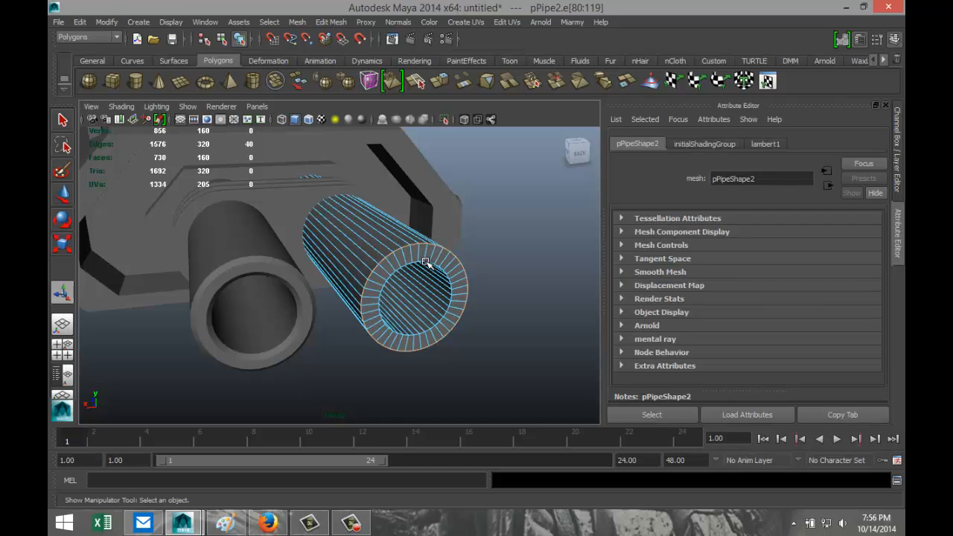
double_click(422, 266, "shift")
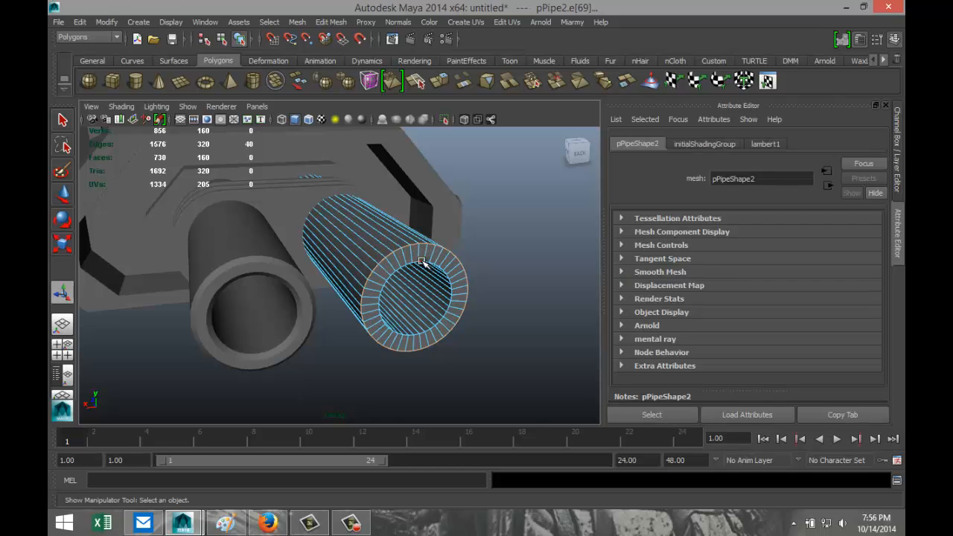
left_click(330, 22)
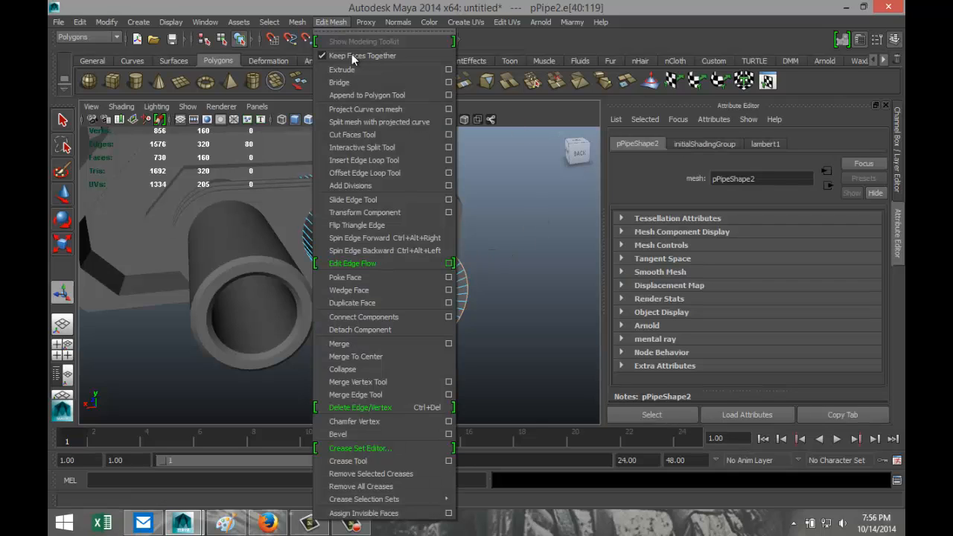
left_click(378, 434)
left_click(483, 370)
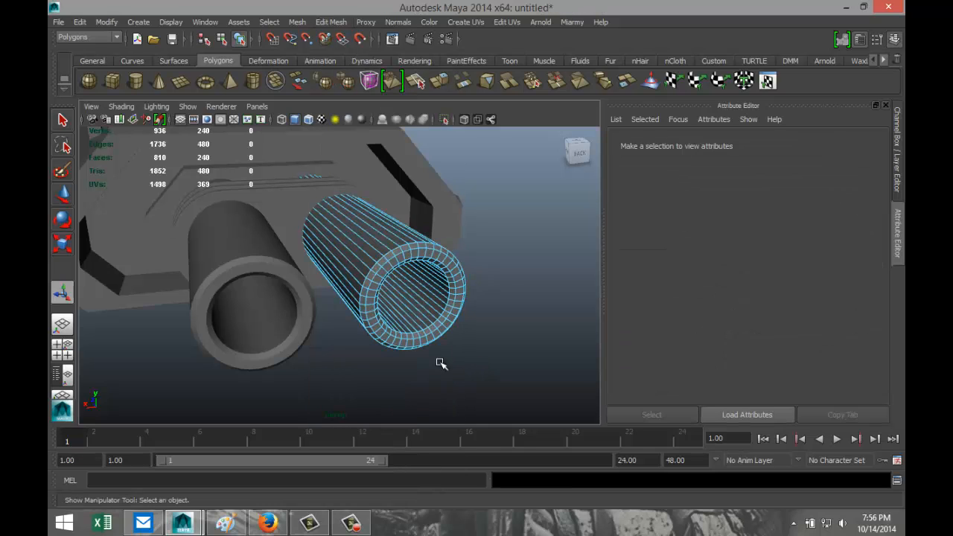
left_click(315, 213)
right_click_drag(382, 163, 420, 149)
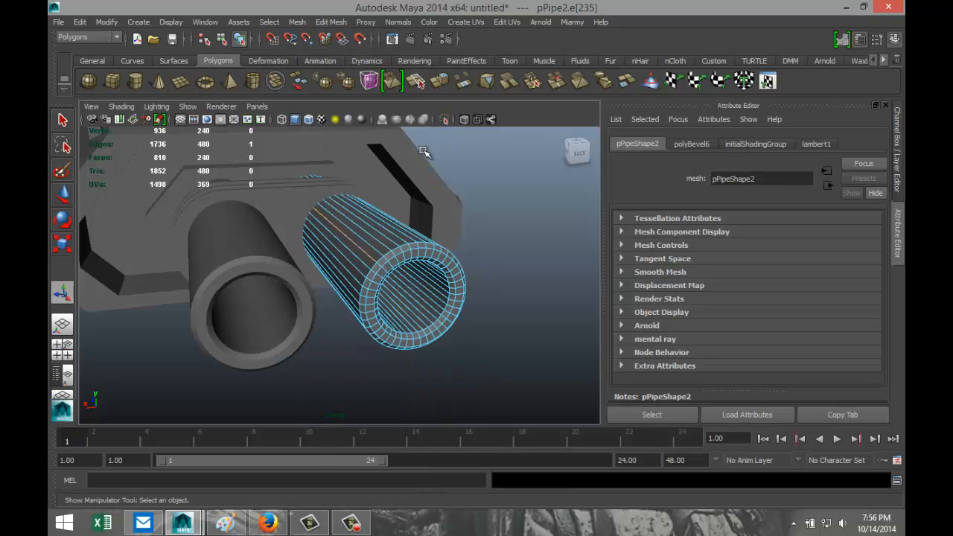
left_click(427, 185)
- Extrude the two opposite side faces on the tapered front section of the main body, pCube1, and scale them inward as inset panels
scroll(360, 273, "down", 5)
left_click_drag(213, 345, 213, 319, "alt")
middle_click_drag(213, 319, 283, 334, "alt")
left_click_drag(283, 335, 436, 354, "alt")
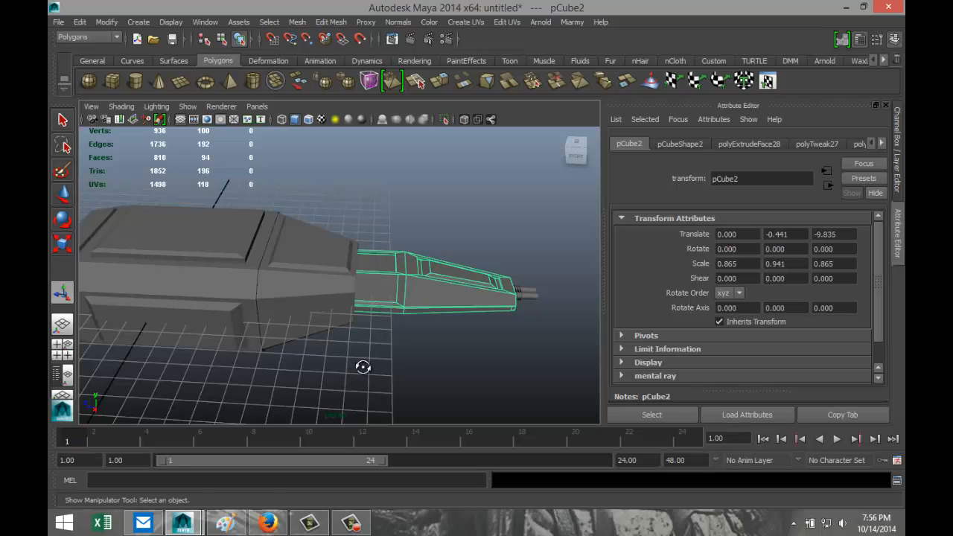
left_click_drag(362, 366, 368, 336, "alt")
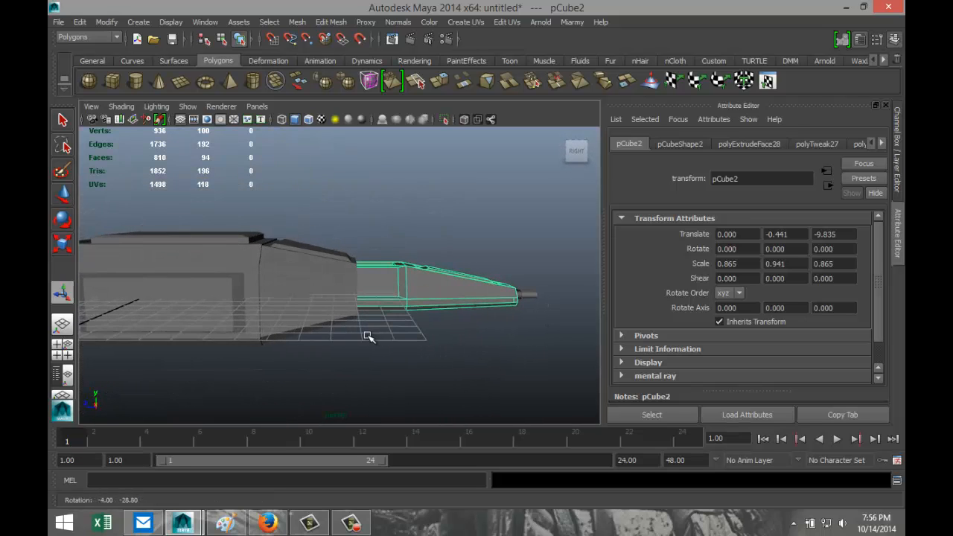
left_click(320, 295)
right_click_drag(311, 289, 313, 270)
left_click(308, 293)
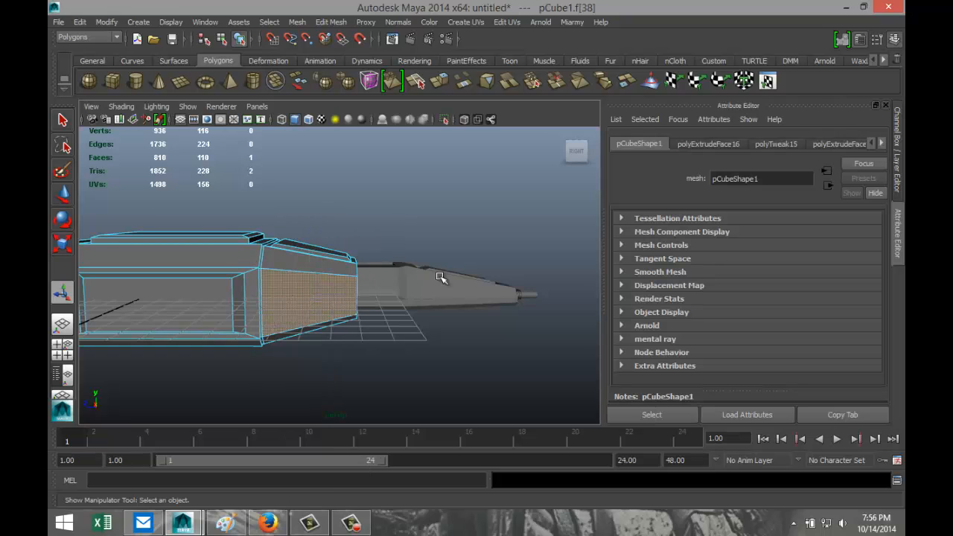
left_click(330, 22)
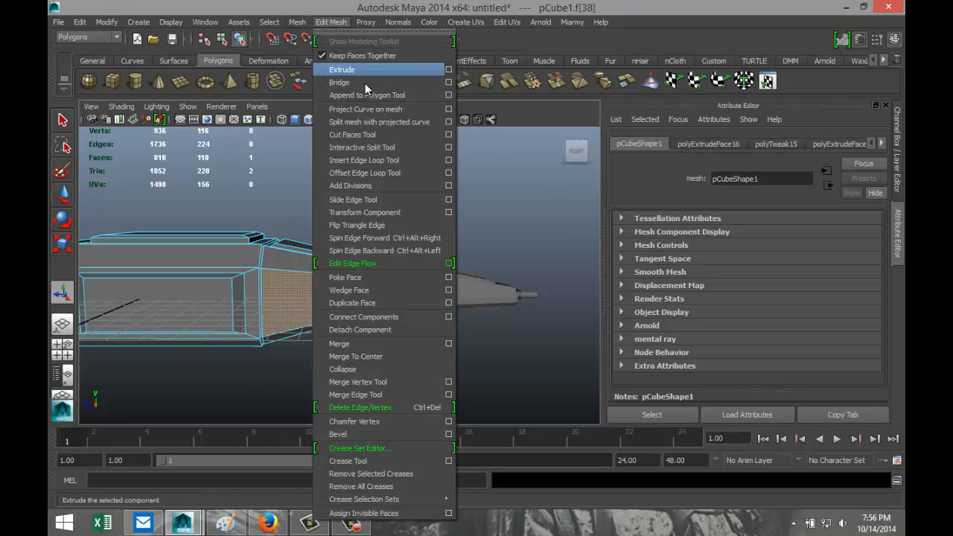
left_click_drag(439, 358, 326, 323, "alt")
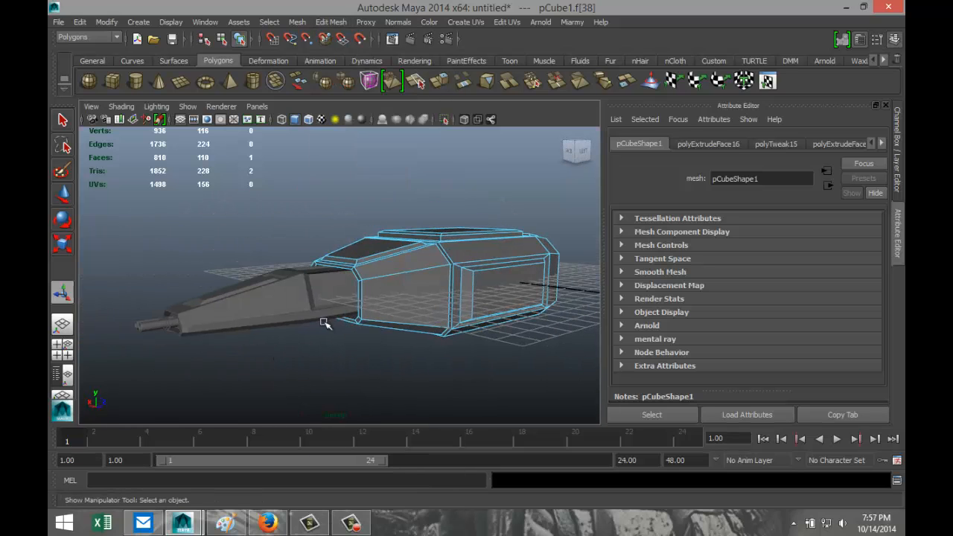
left_click(394, 283)
left_click_drag(263, 366, 469, 352, "alt")
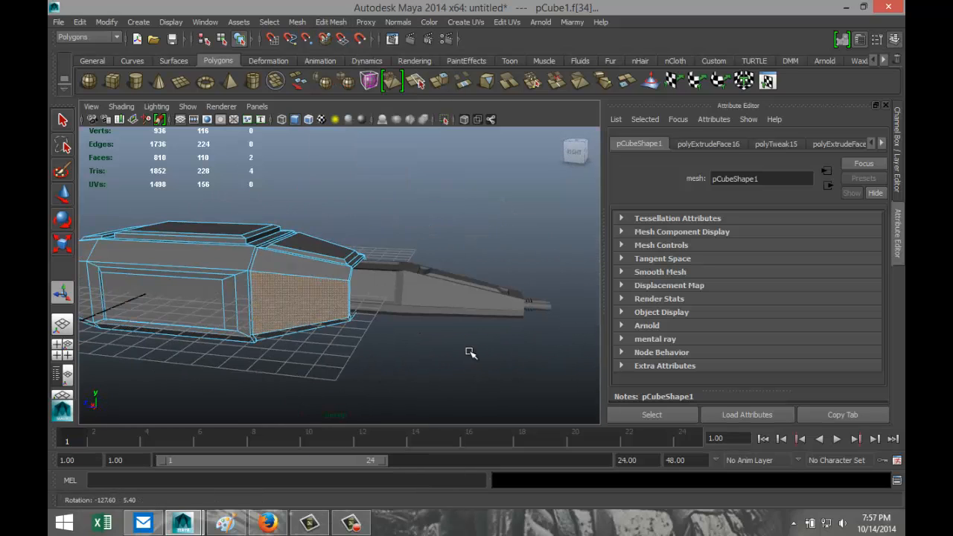
left_click(330, 21)
left_click(350, 69)
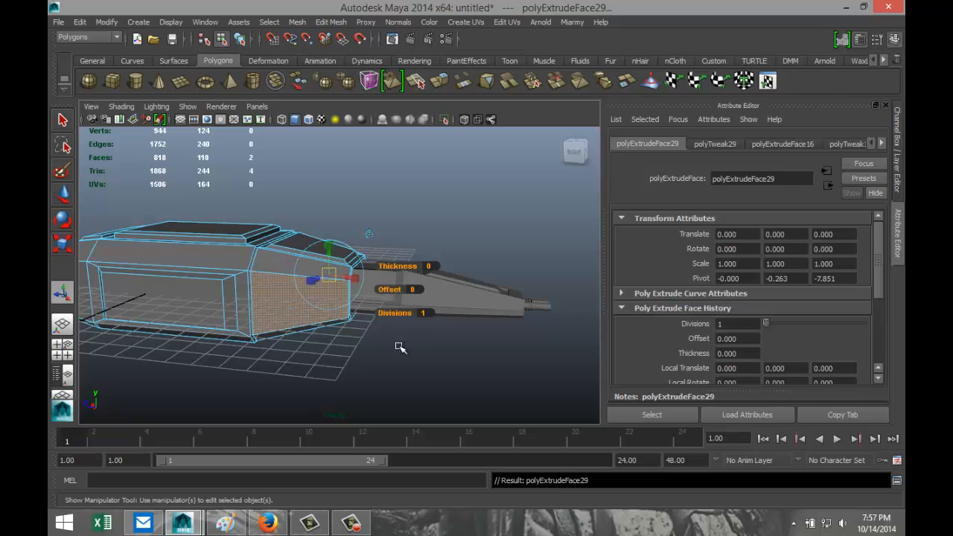
key("r")
left_click_drag(319, 285, 305, 290)
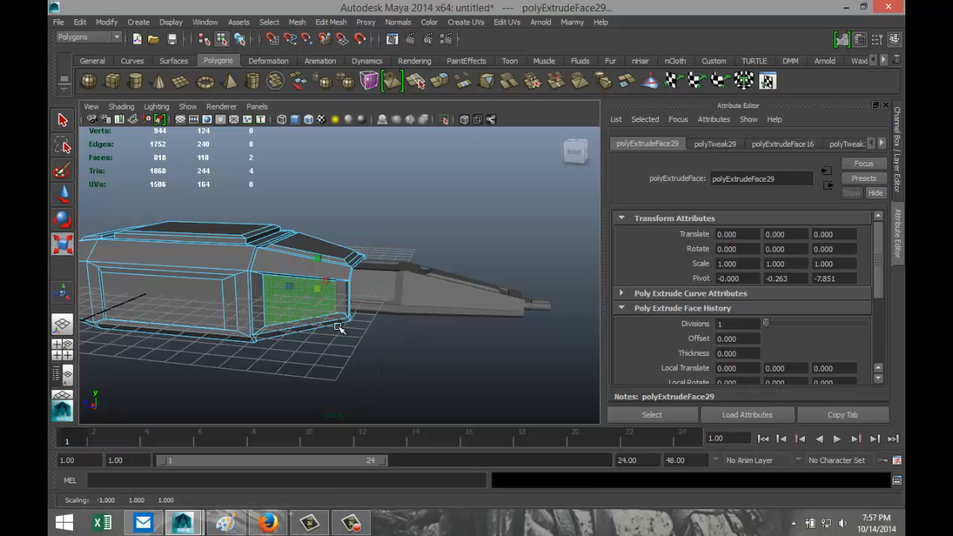
- Extrude the tapered underside face of the hull next to the twin-barrel section and scale it inward to form a border
left_click_drag(425, 362, 268, 357, "alt")
left_click(431, 370)
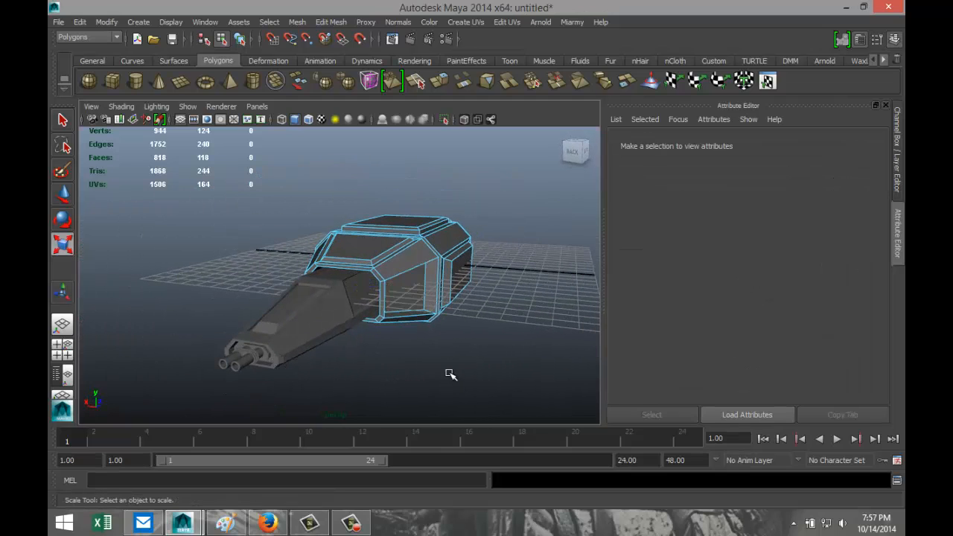
left_click_drag(450, 374, 364, 267, "alt")
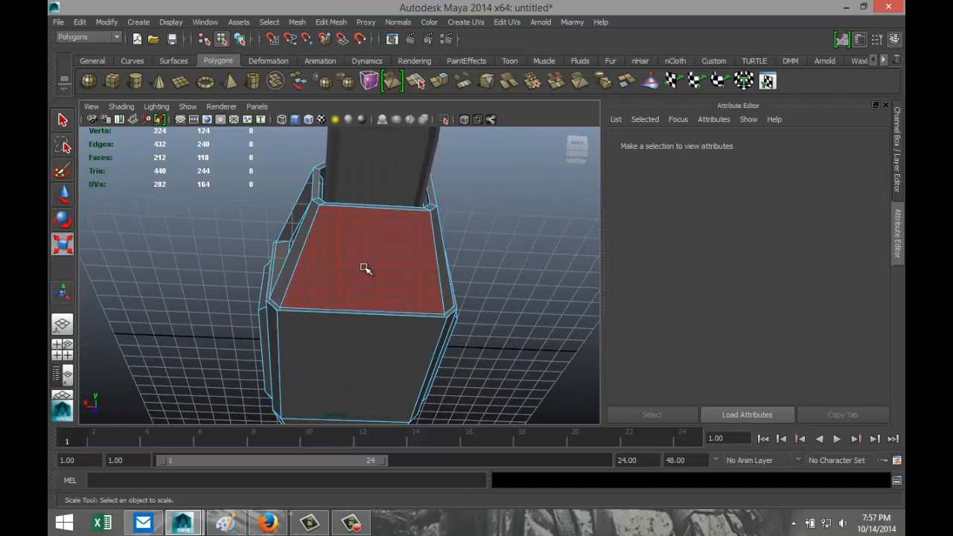
left_click(364, 268)
left_click(331, 22)
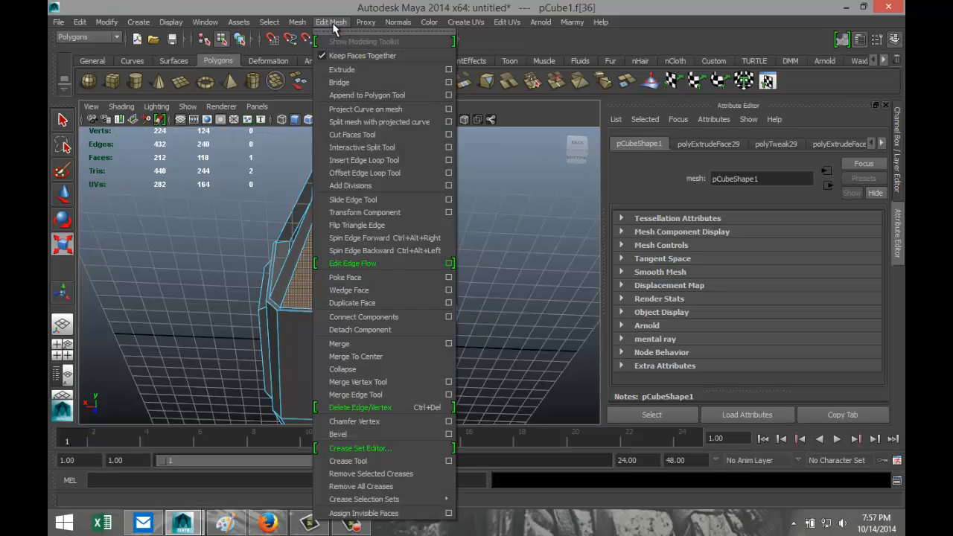
left_click(342, 70)
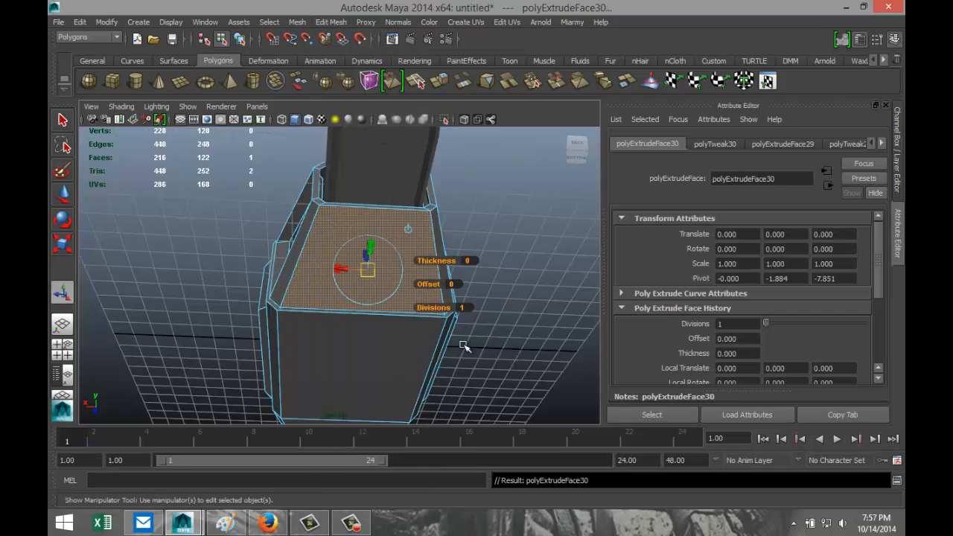
key("r")
left_click_drag(370, 265, 358, 261)
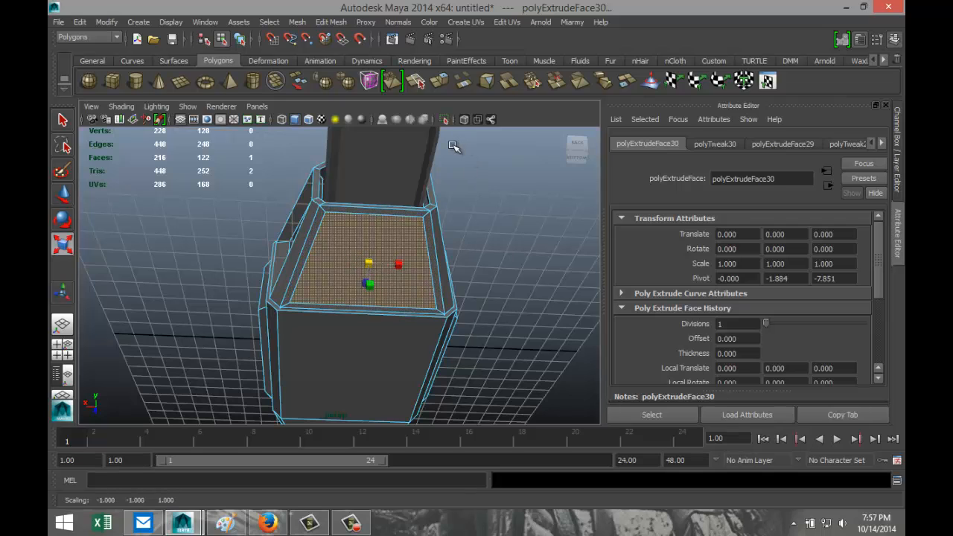
- Extrude the inset tapered underside face again, push it into the hull, and shrink it slightly to form a recessed panel
key("ctrl+e")
key("w")
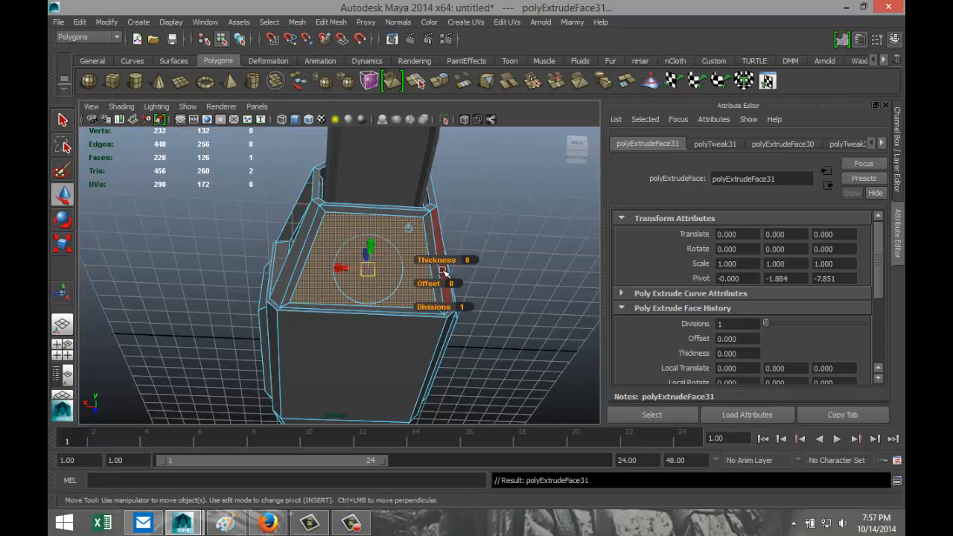
left_click_drag(368, 248, 355, 266)
key("r")
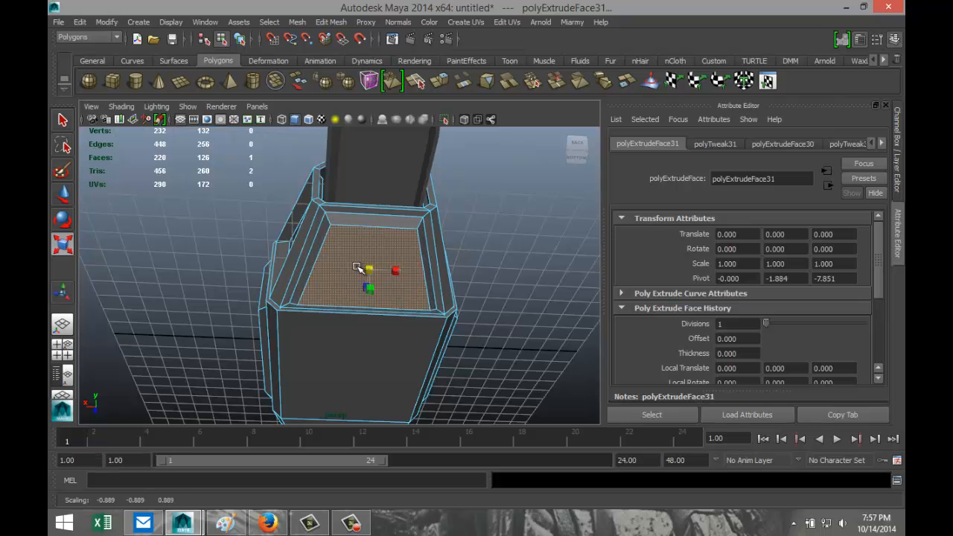
- Extrude the large bottom face of the hull and scale it inward to leave an even border
scroll(342, 303, "down", 2)
left_click_drag(194, 311, 479, 275, "alt")
left_click(257, 262)
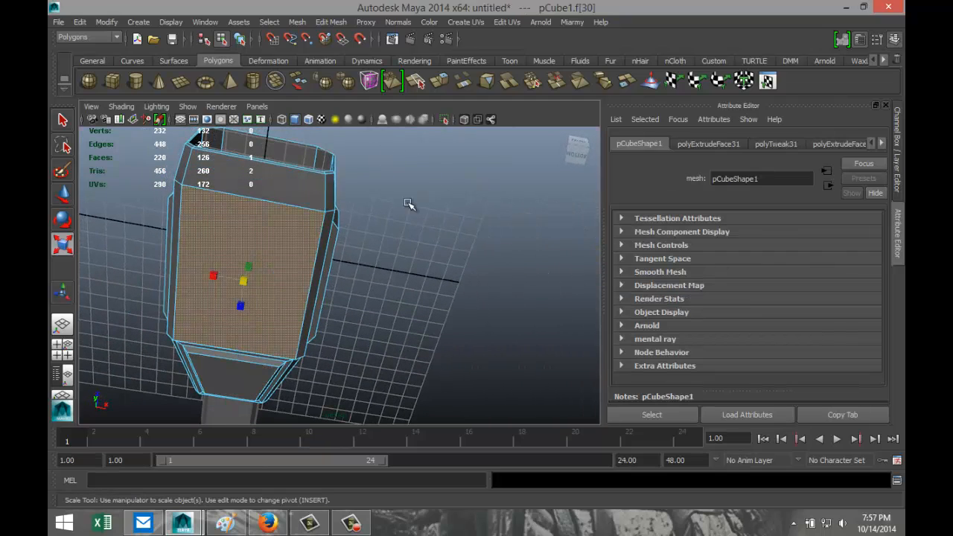
left_click(330, 21)
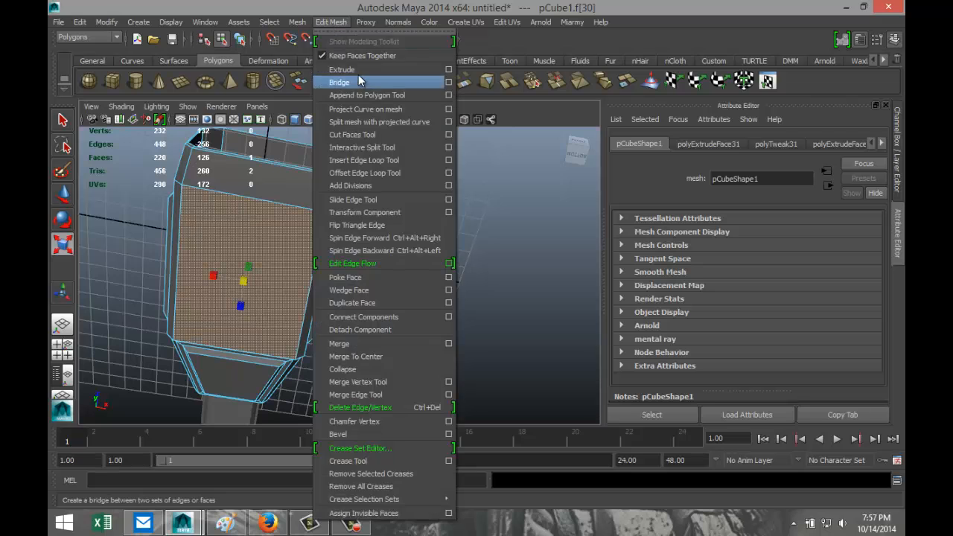
left_click(359, 75)
key("r")
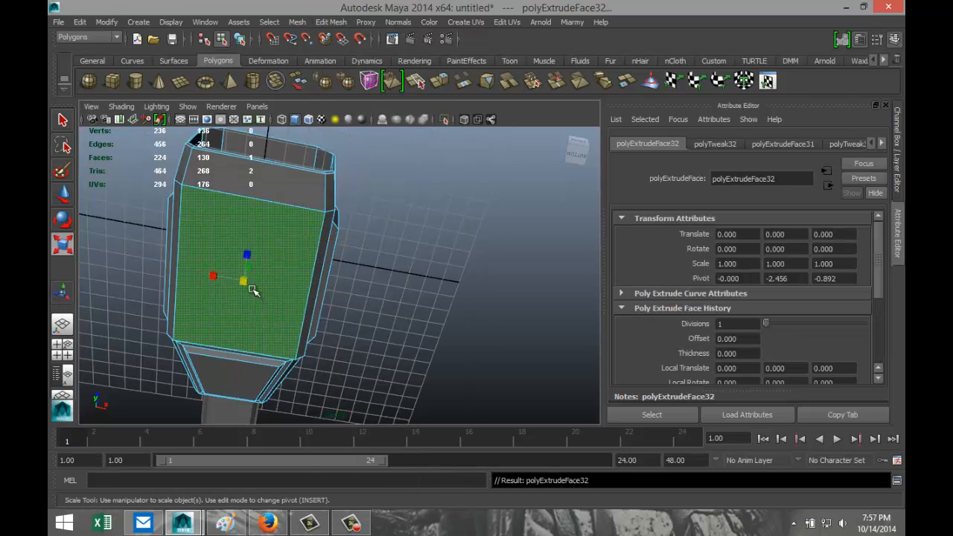
left_click_drag(246, 280, 225, 282)
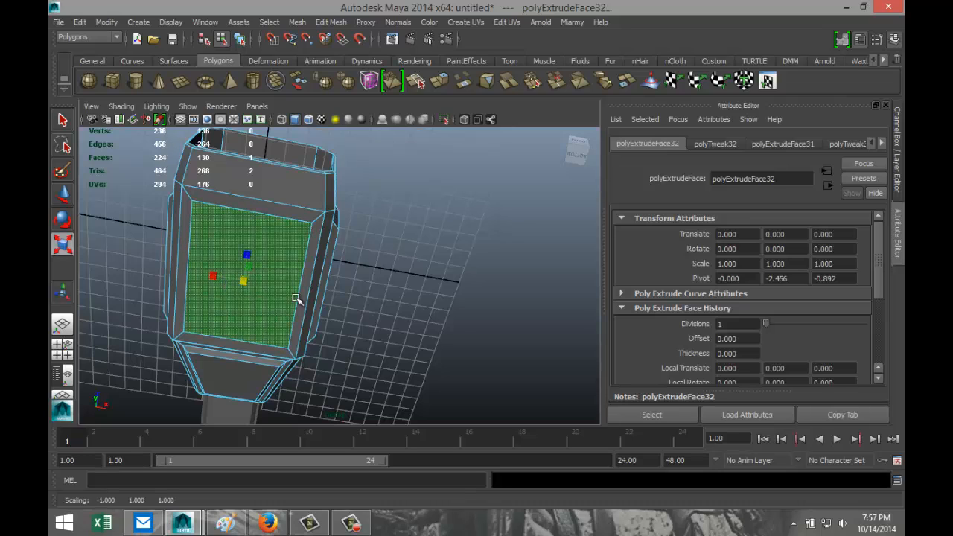
- Extrude the inset bottom face again and move and scale it into a recessed panel
key("ctrl+e")
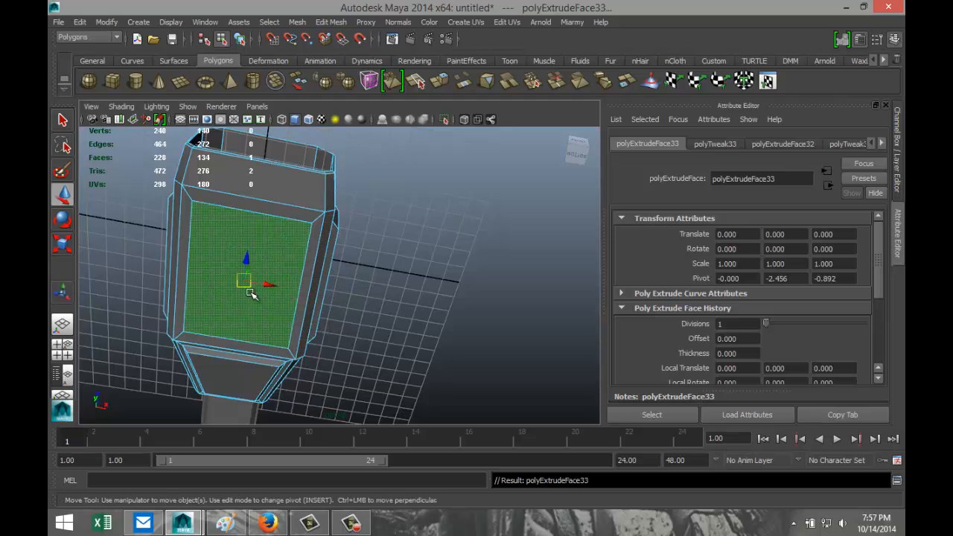
left_click_drag(358, 306, 247, 307, "alt")
key("r")
left_click(401, 309)
left_click_drag(393, 305, 349, 320, "alt")
key("r")
scroll(350, 319, "down", 2)
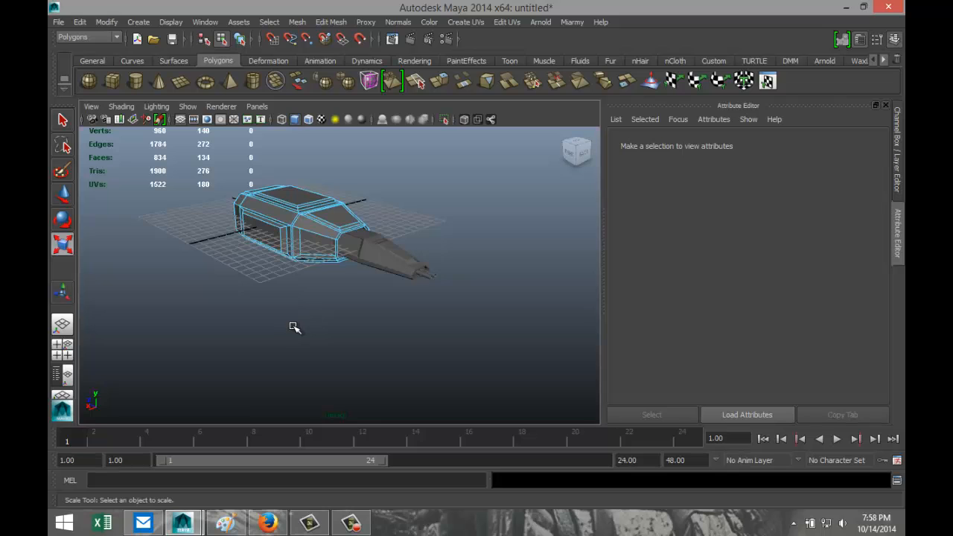
- Create a polygon cylinder about 1.75 in radius and 4.29 high beside the hull
left_click_drag(305, 332, 378, 335, "alt")
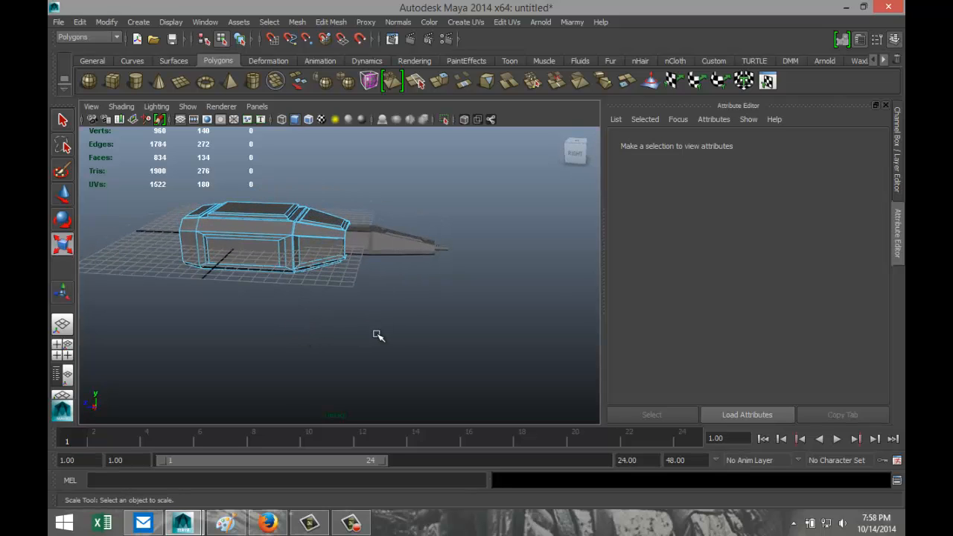
left_click(134, 80)
left_click_drag(252, 314, 262, 255)
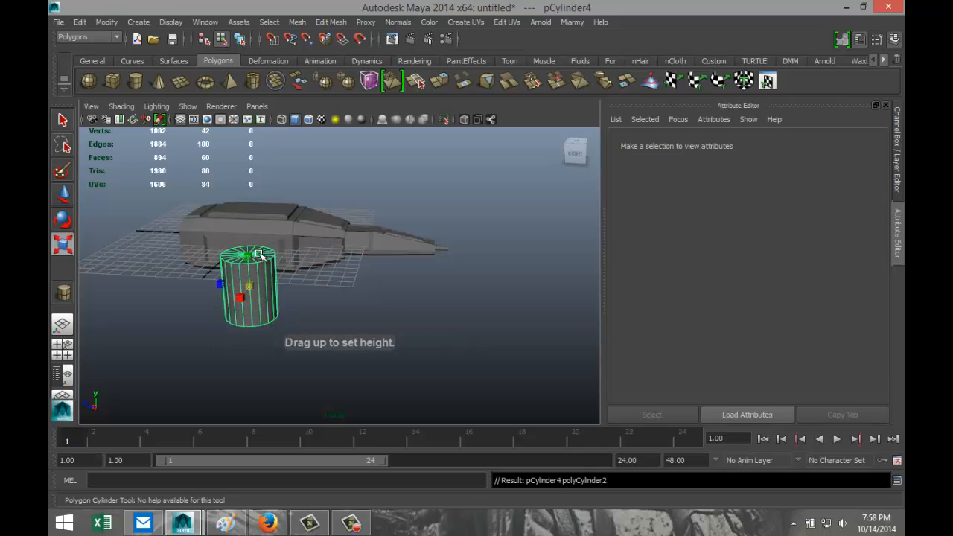
- Rotate the new cylinder to -90 degrees on X so it lies parallel to the hull
key("e")
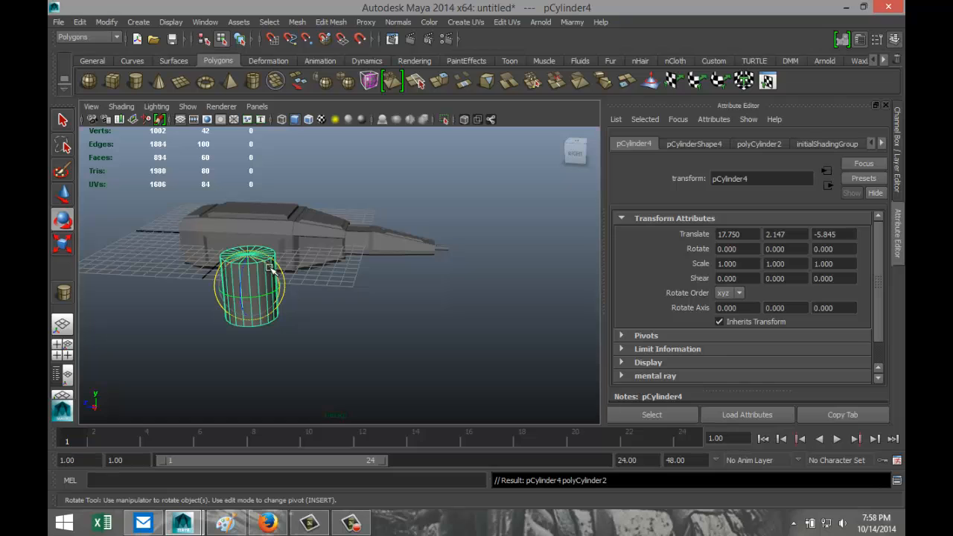
left_click_drag(353, 319, 326, 338, "alt")
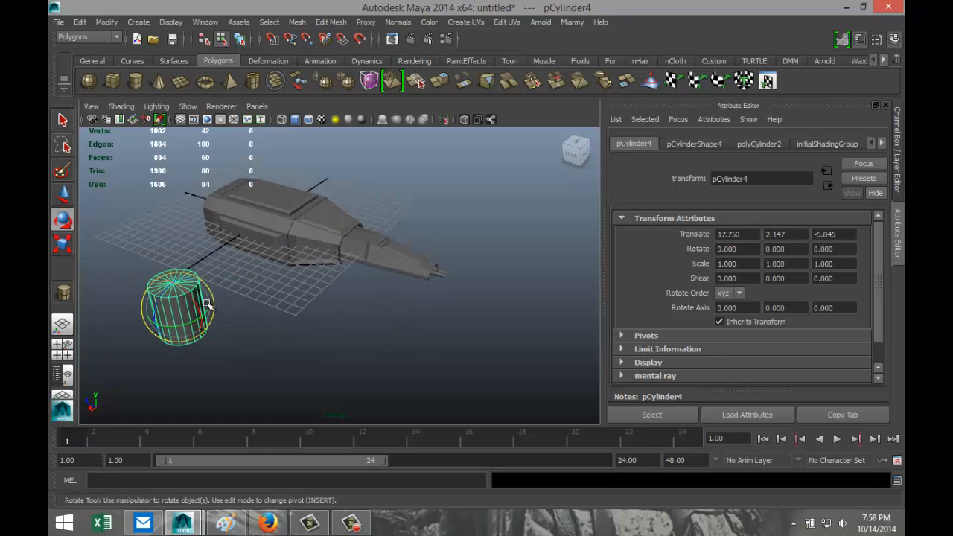
left_click_drag(188, 292, 206, 329)
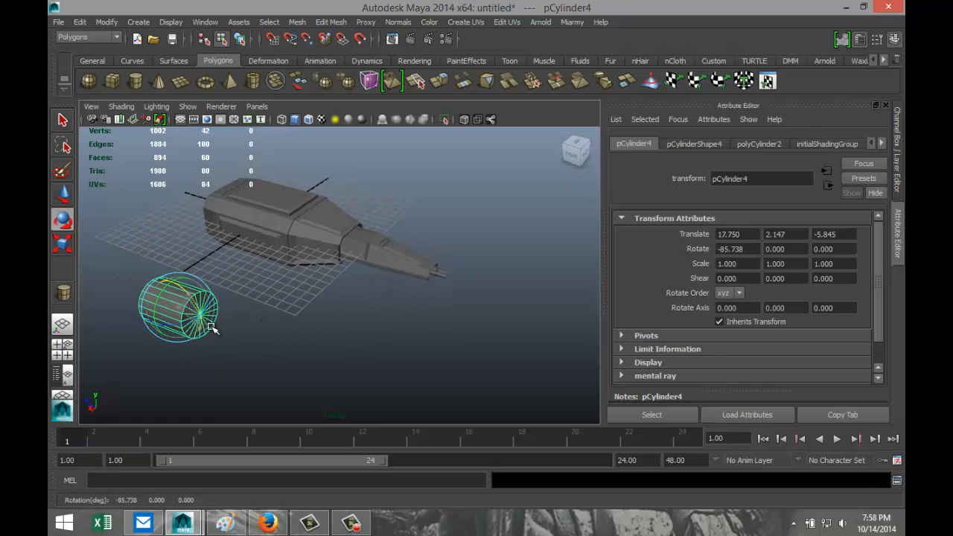
left_click(754, 250)
type("-90")
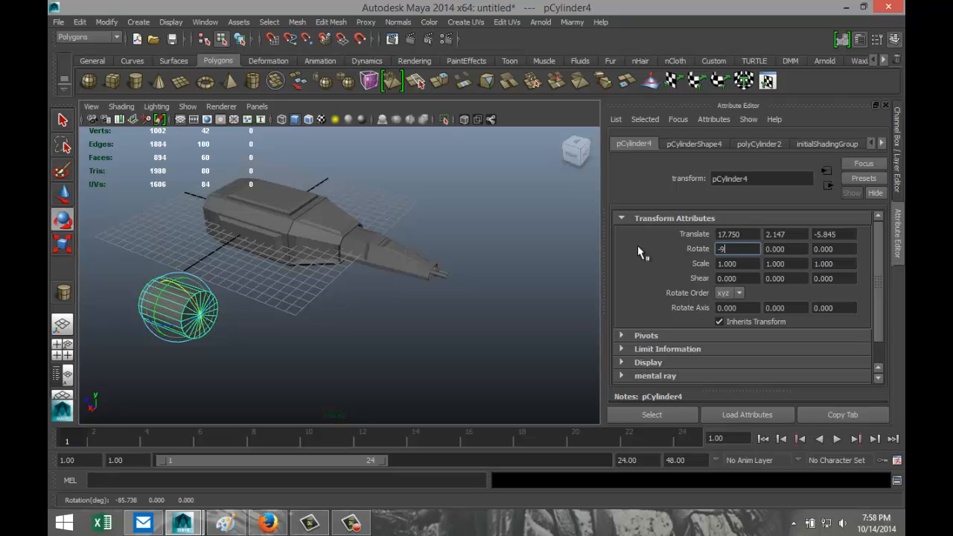
key("Return")
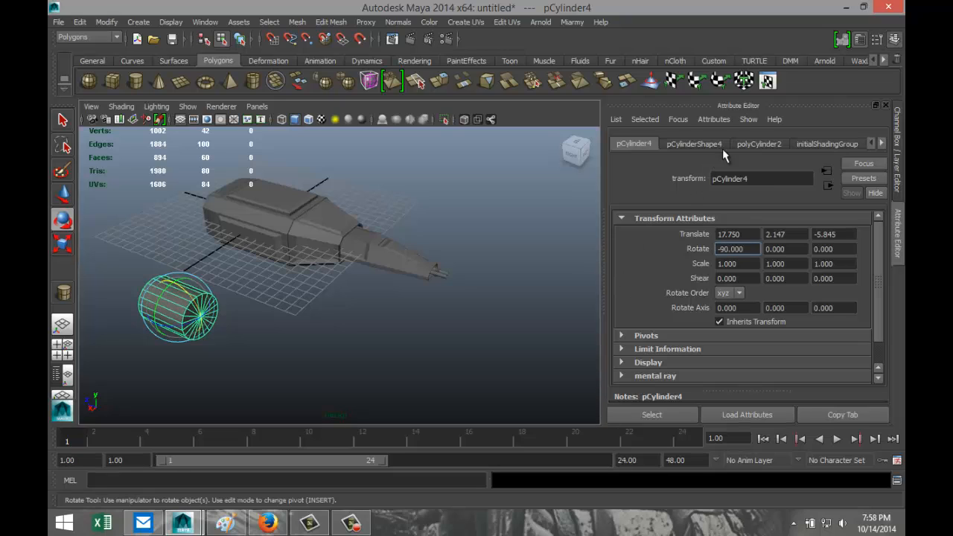
- Set the cylinder's height subdivisions to 8
left_click(767, 144)
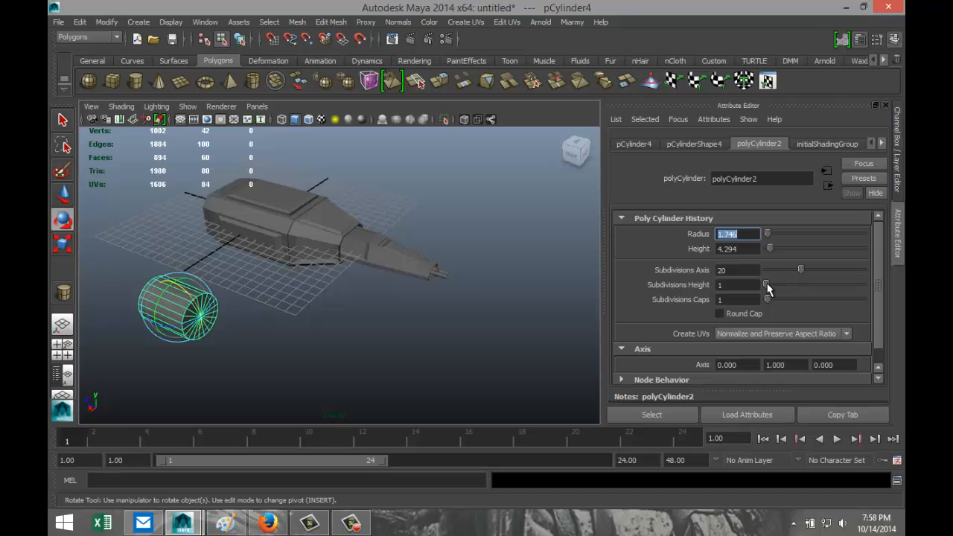
left_click_drag(767, 291, 781, 292)
left_click_drag(273, 322, 440, 320, "alt")
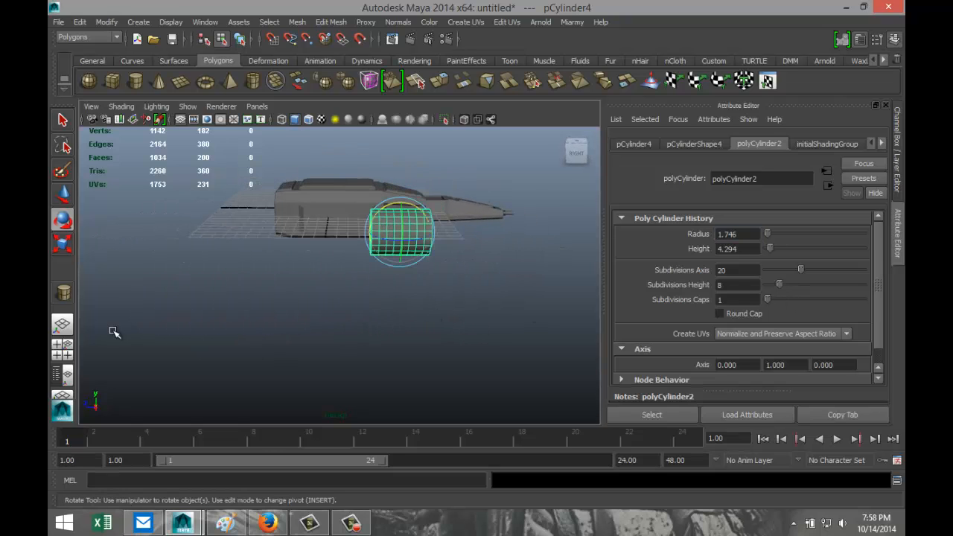
- In the side view, extrude the face rings at both ends of the cylinder and scale them outward into raised collars
left_click(66, 346)
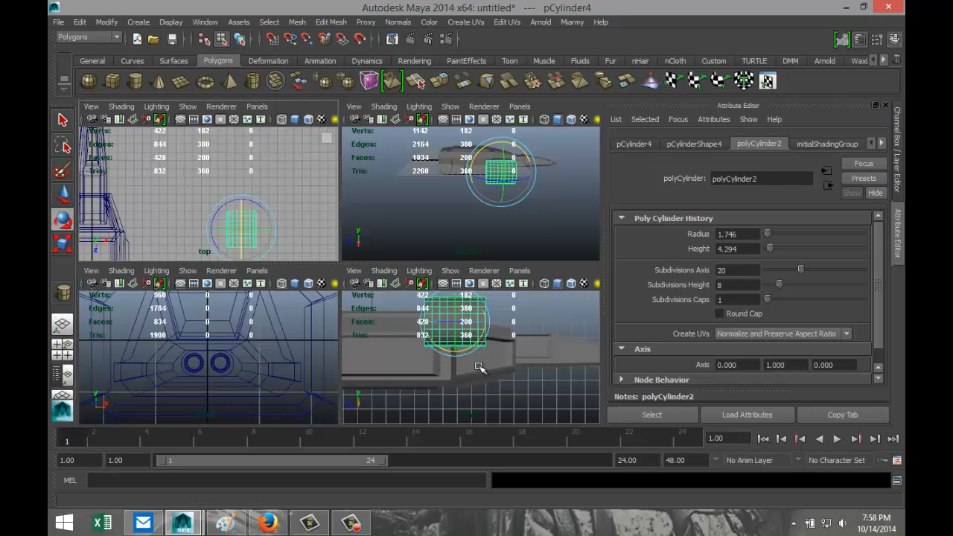
key("space")
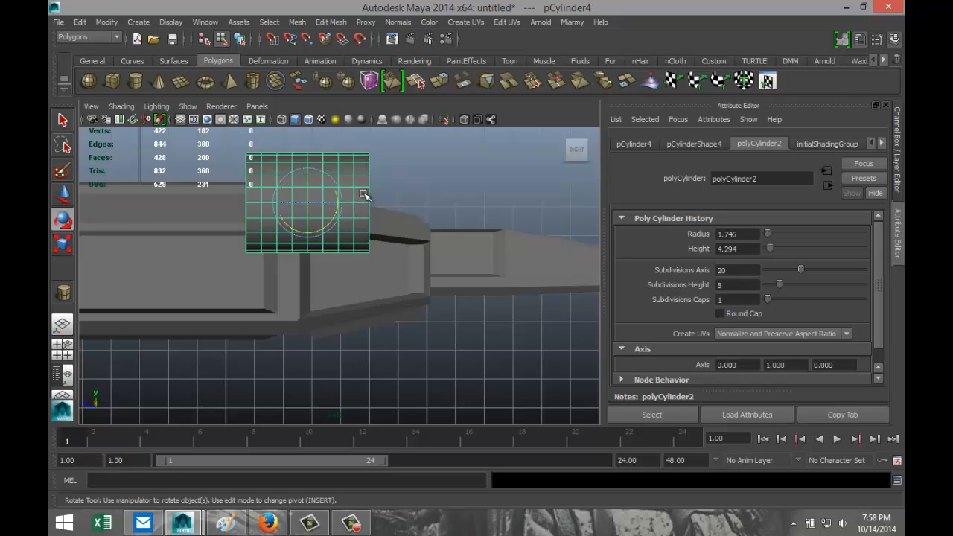
right_click_drag(364, 195, 367, 217)
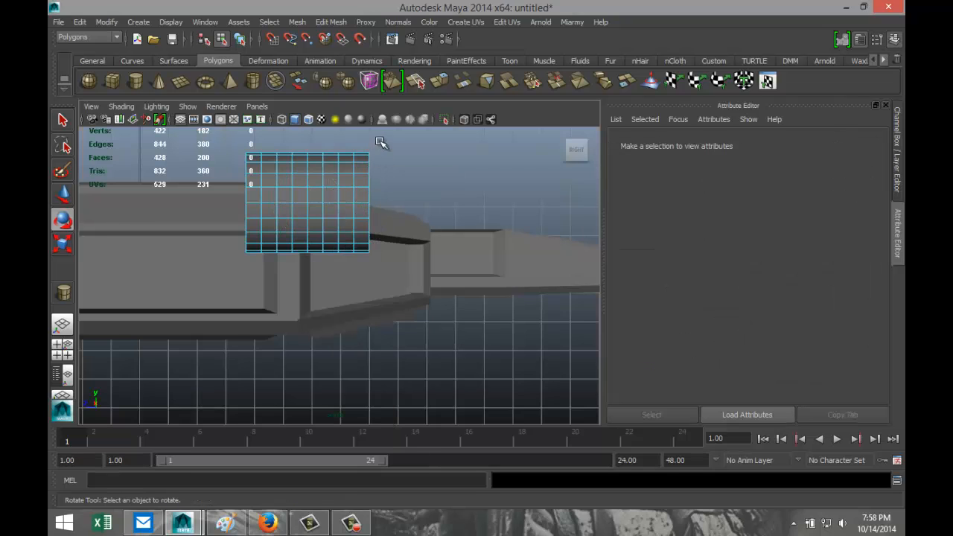
left_click_drag(367, 158, 366, 279)
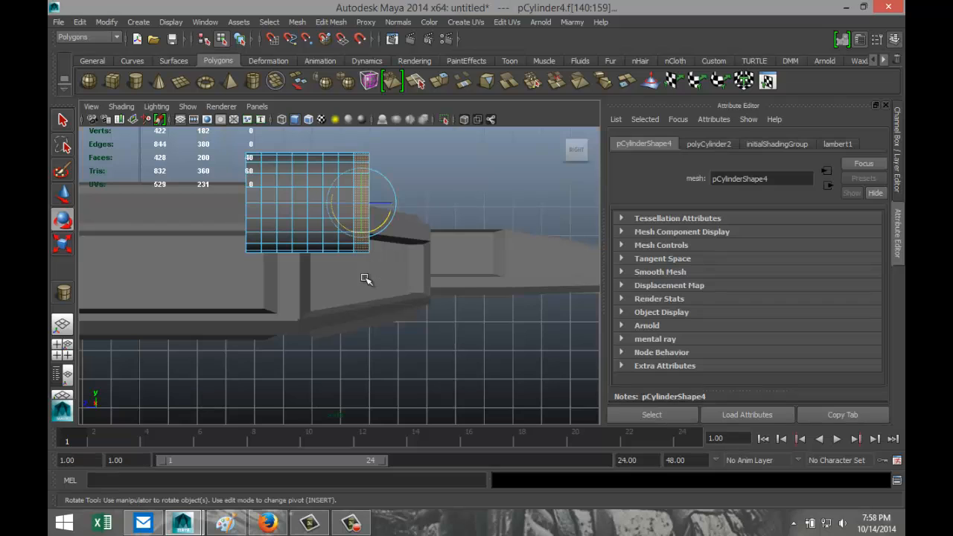
left_click_drag(253, 225, 252, 272, "shift")
left_click(339, 24)
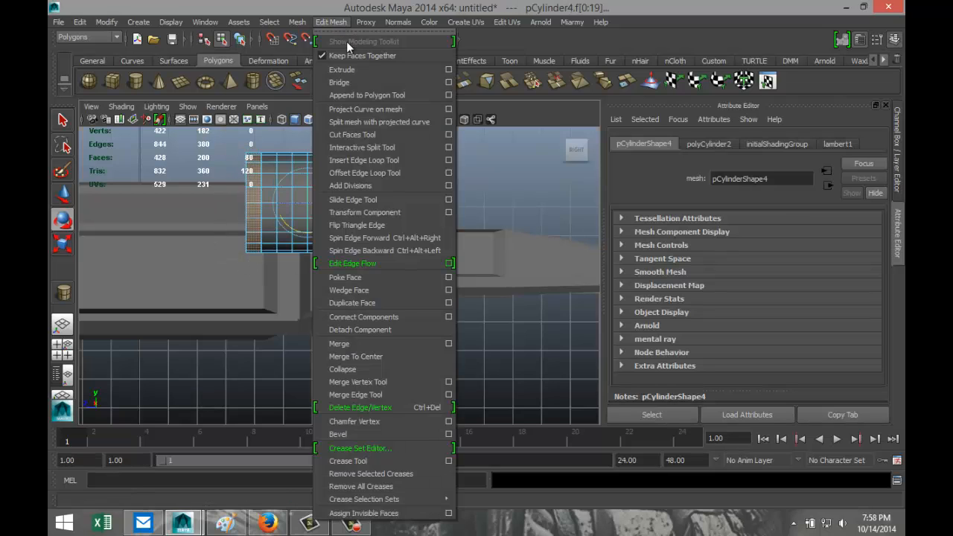
left_click(357, 68)
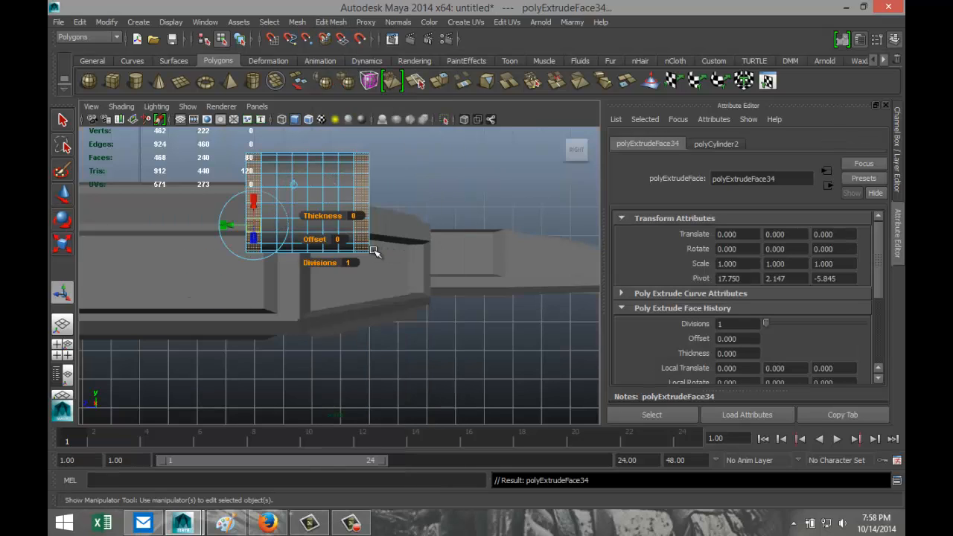
key("r")
left_click_drag(308, 205, 315, 207)
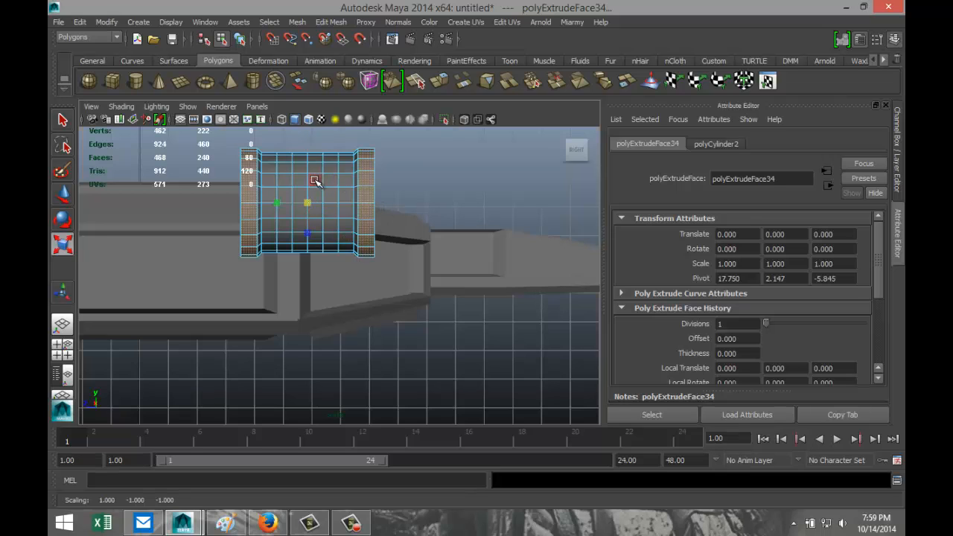
- Select the faces of the cylinder half nearer the barrels and move them outward along its axis to roughly double its length
right_click_drag(315, 181, 317, 211)
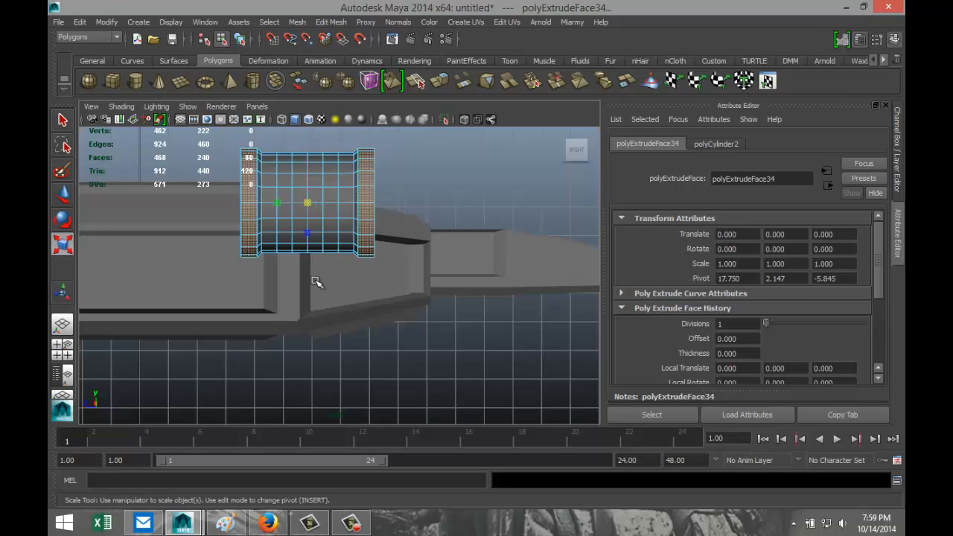
left_click_drag(315, 282, 316, 282)
key("w")
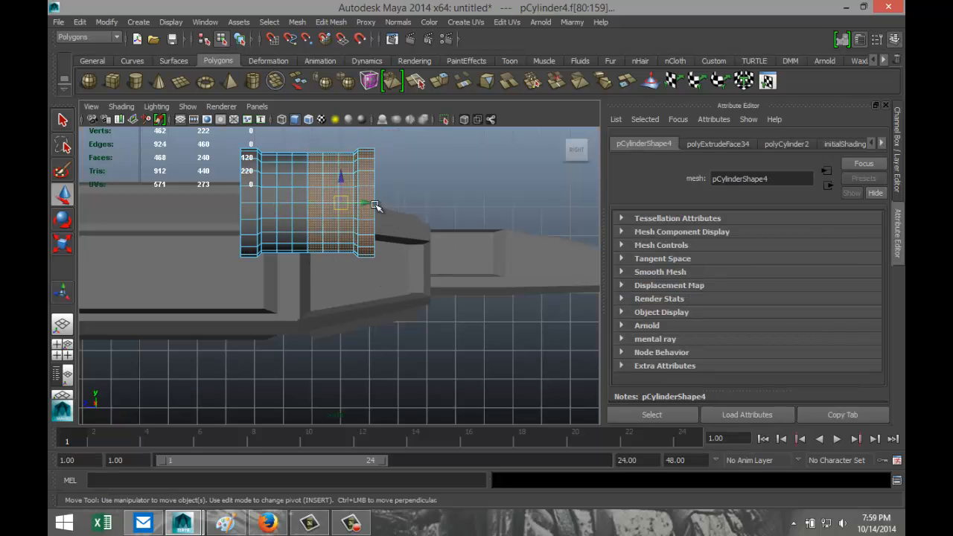
left_click_drag(372, 206, 487, 218)
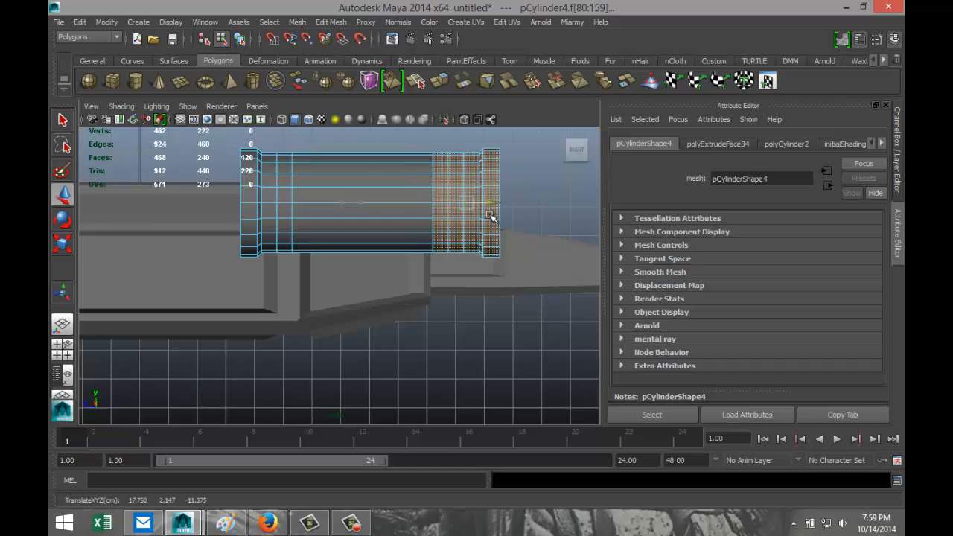
left_click(438, 347)
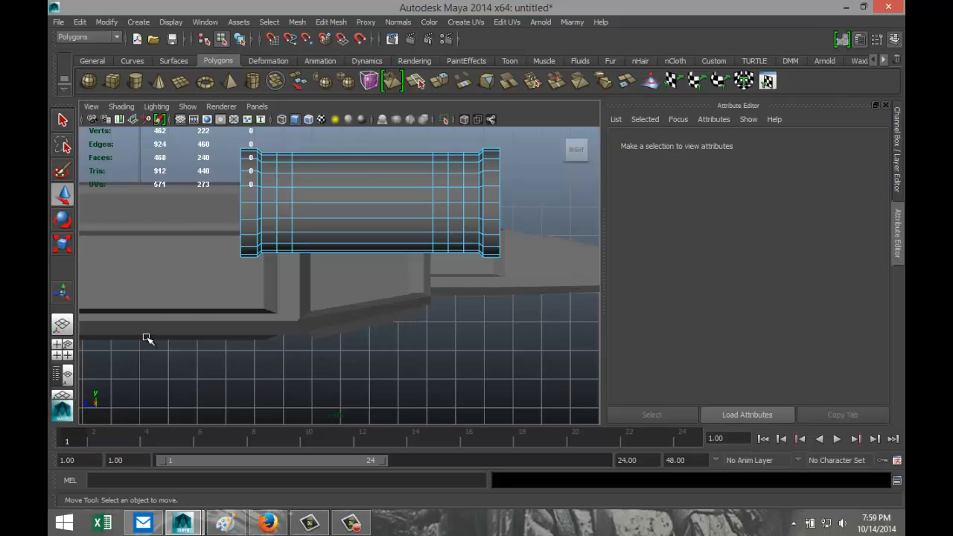
- In the perspective view, select faces in a staggered checkerboard pattern on two adjacent rings near the cylinder's barrel-side collar, starting on its outer side
left_click(62, 349)
key("space")
scroll(446, 313, "up", 3)
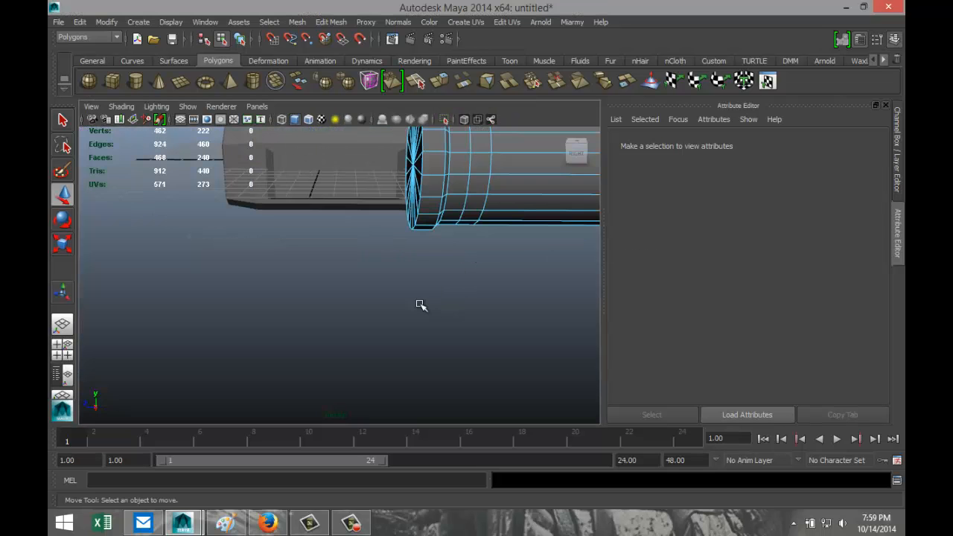
middle_click_drag(367, 263, 297, 333, "alt")
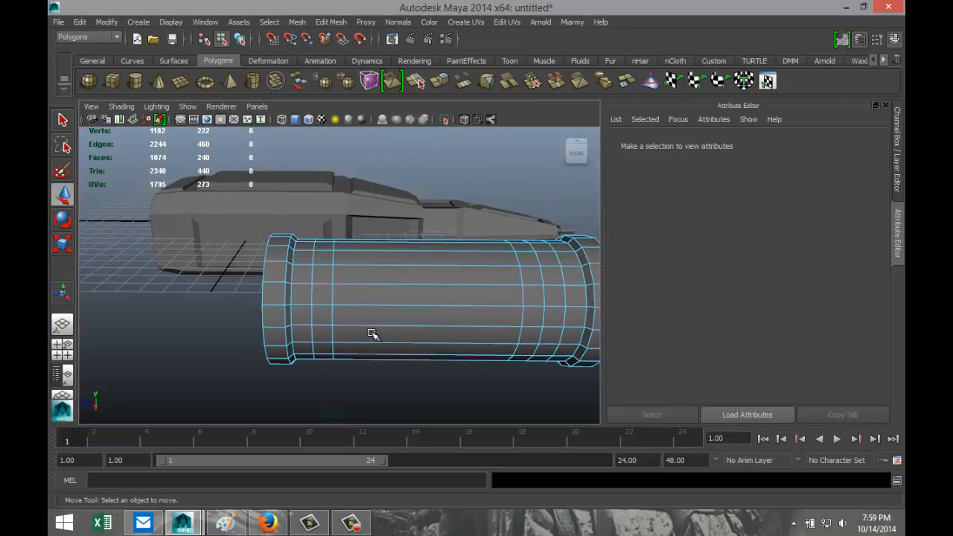
scroll(365, 332, "down", 3)
left_click_drag(265, 312, 218, 315, "alt")
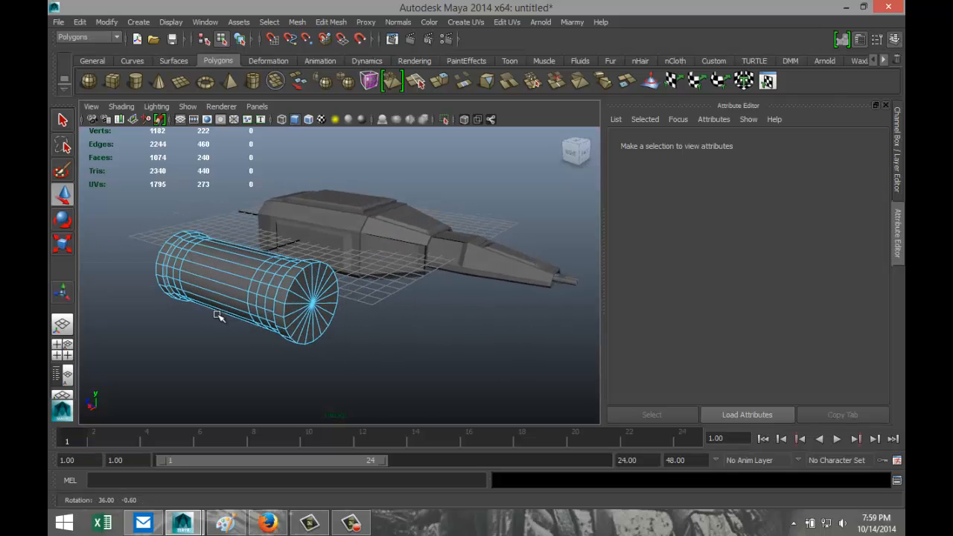
middle_click_drag(363, 331, 440, 338, "alt")
scroll(441, 338, "up", 3)
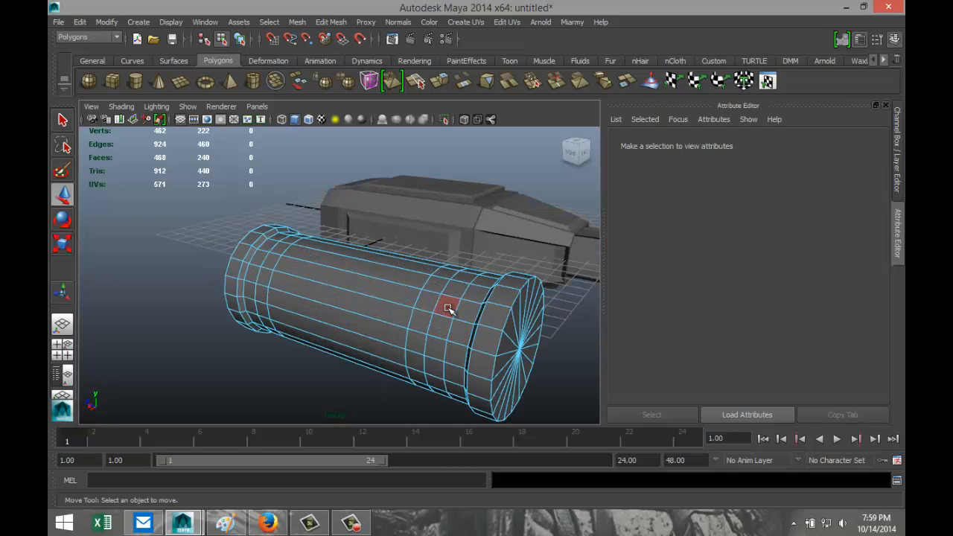
left_click(447, 308)
left_click(421, 323, "shift")
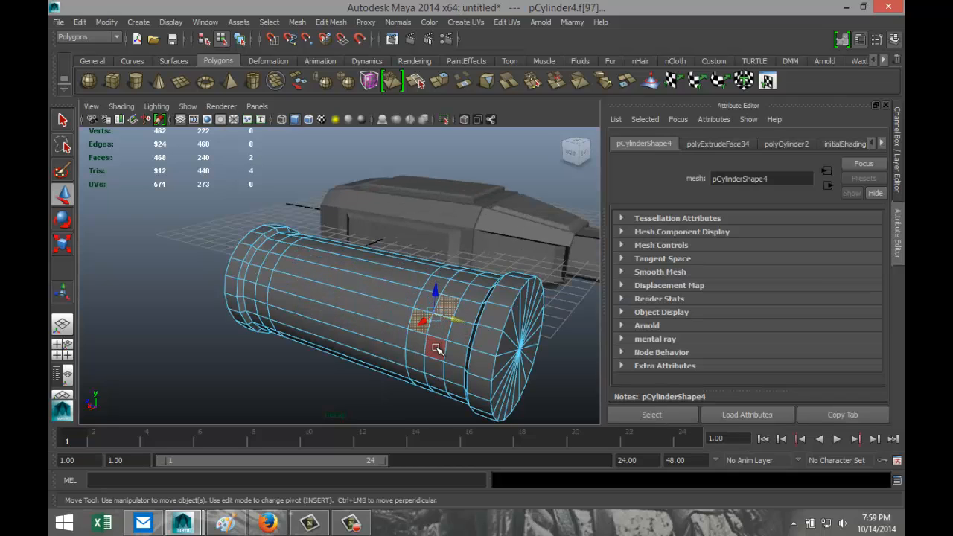
left_click(436, 347, "shift")
left_click(415, 363, "shift")
left_click(433, 382, "shift")
left_click_drag(433, 382, 372, 347, "alt")
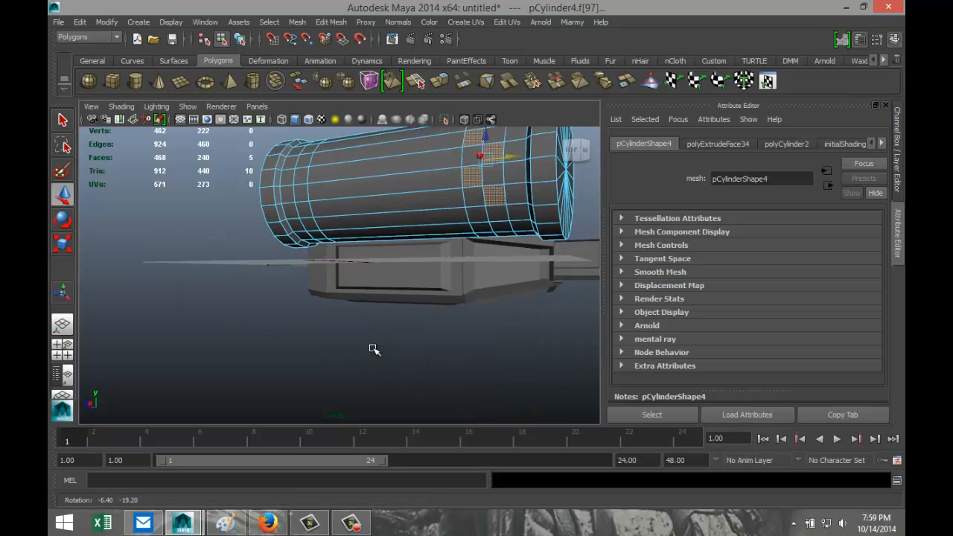
left_click(479, 225, "shift")
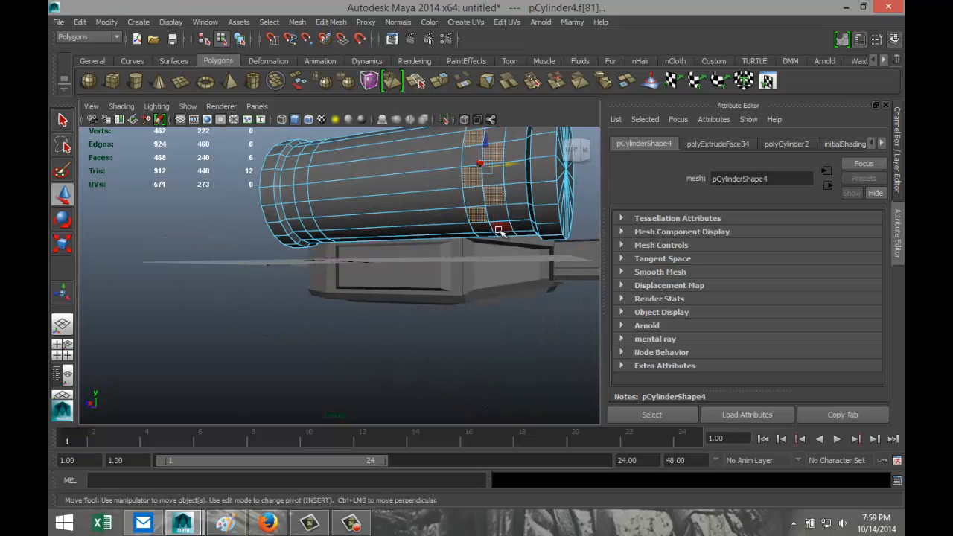
left_click(501, 235, "shift")
- Extend the staggered face selection around the underside, hull side and top until it encircles the cylinder
left_click_drag(525, 284, 356, 258, "alt")
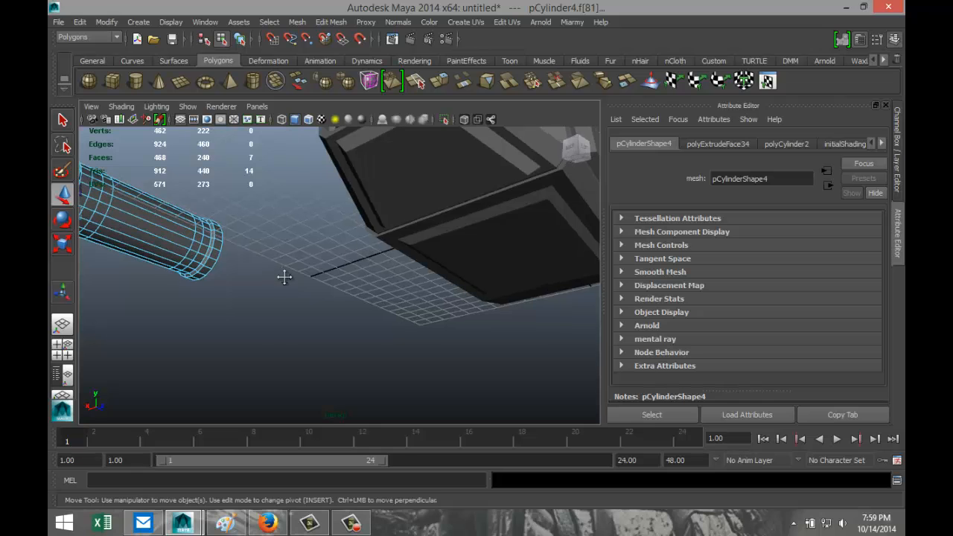
middle_click_drag(284, 276, 440, 319, "alt")
scroll(412, 314, "up", 3)
left_click_drag(356, 337, 402, 299, "alt")
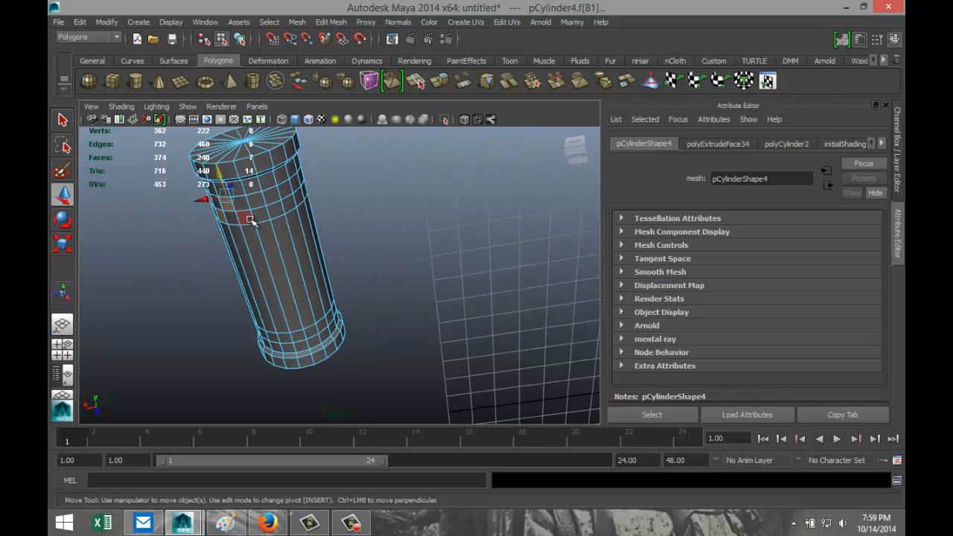
left_click_drag(250, 221, 297, 200)
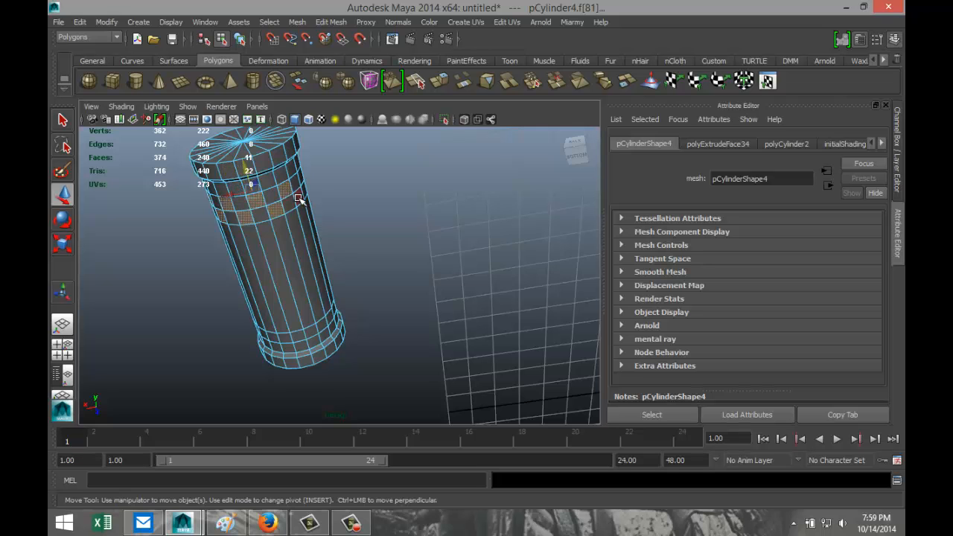
left_click(298, 199, "shift")
left_click_drag(372, 214, 314, 280, "alt")
left_click_drag(252, 284, 251, 235)
left_click(230, 227, "shift")
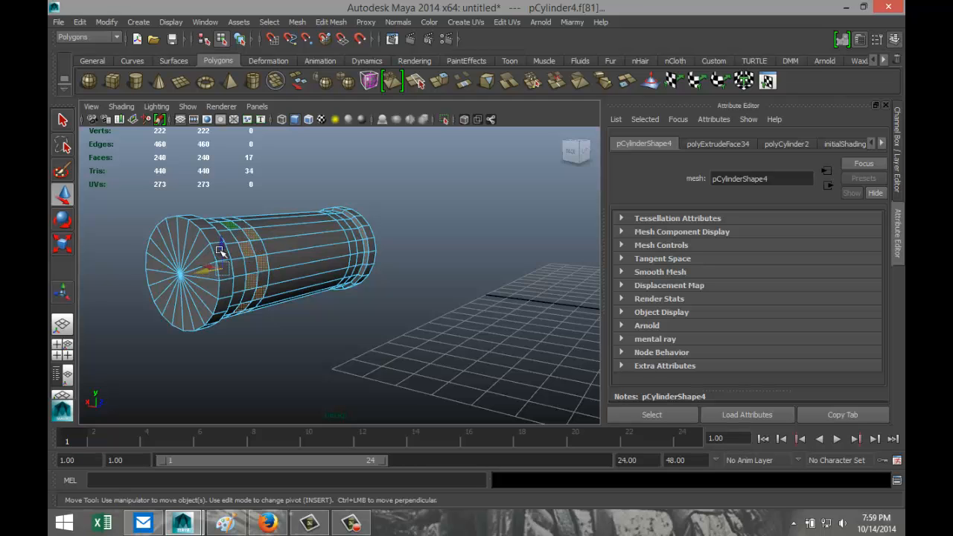
left_click_drag(217, 309, 297, 348, "alt")
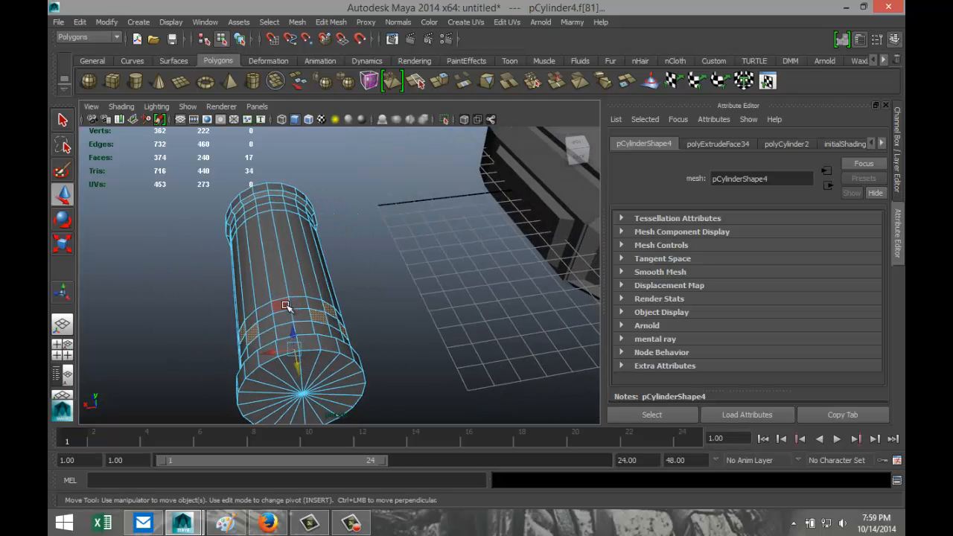
left_click(298, 304, "shift")
left_click(285, 320, "shift")
left_click(265, 313, "shift")
left_click_drag(180, 351, 417, 327, "alt")
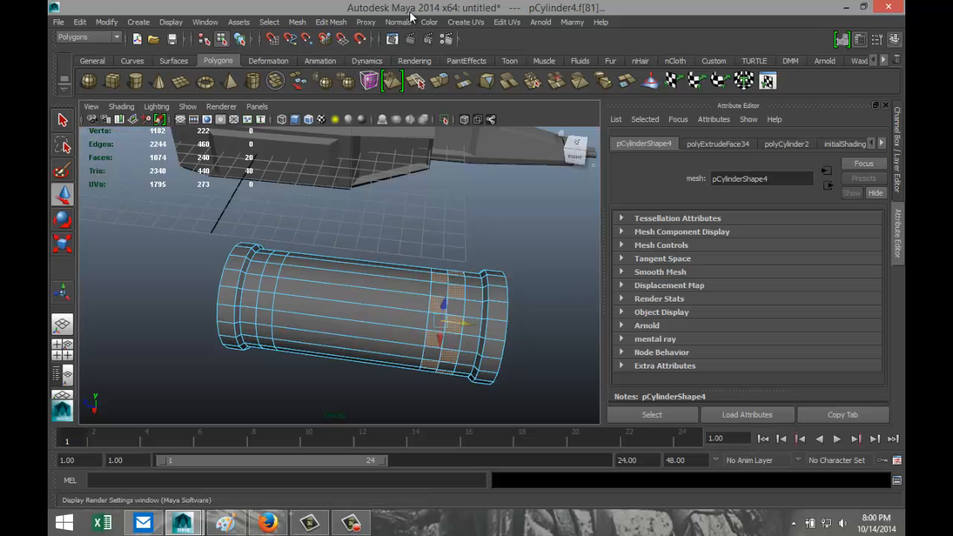
- Extrude the selected checkerboard faces and scale them outward into raised blocks around the cylinder
left_click(331, 21)
left_click(360, 71)
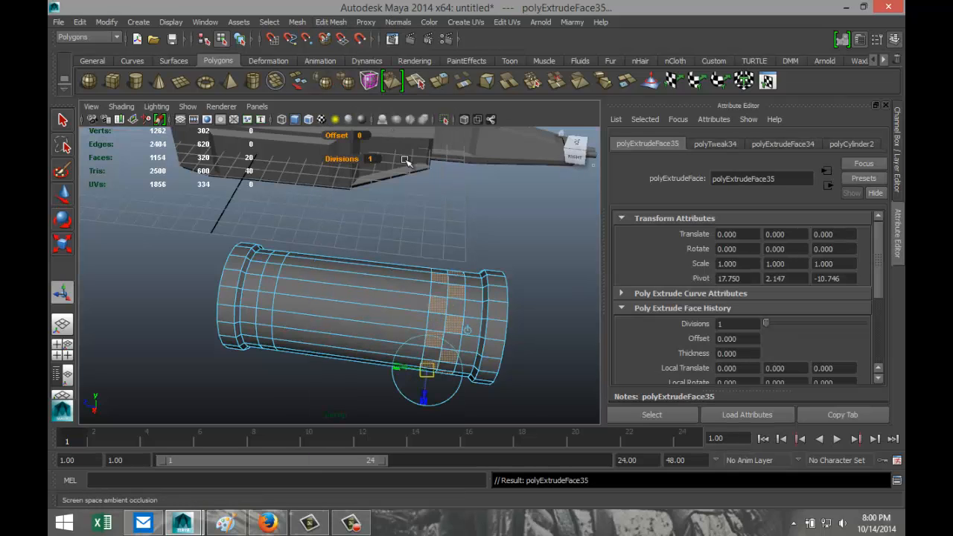
key("r")
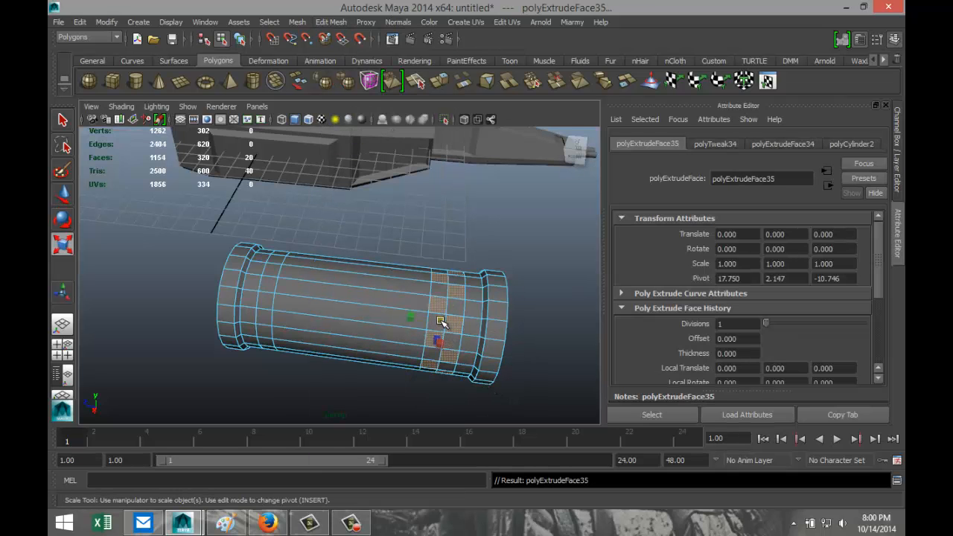
left_click_drag(441, 322, 452, 332)
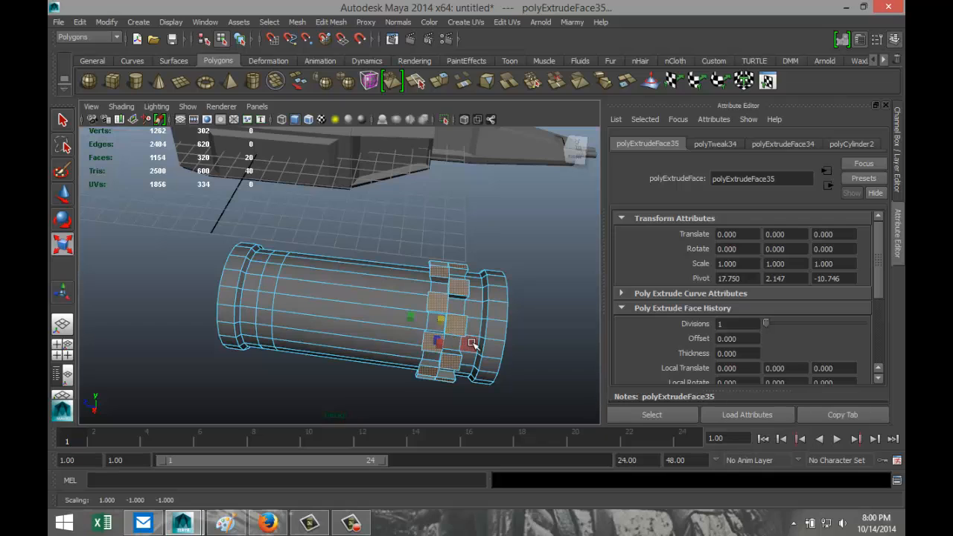
- Extrude the raised block faces a second time and undo the upward shift applied to them
key("ctrl+e")
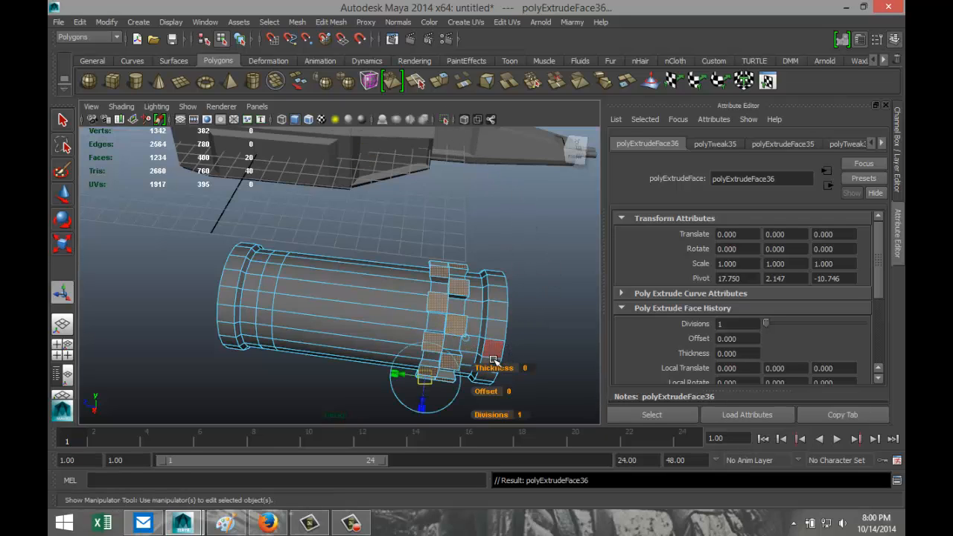
key("r")
left_click_drag(439, 322, 445, 297)
key("w")
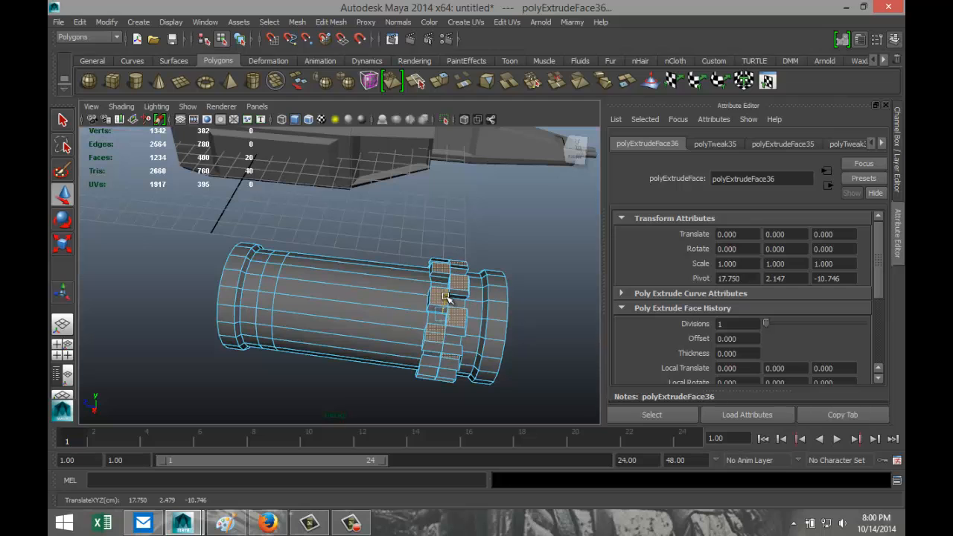
left_click_drag(502, 358, 318, 336, "alt")
key("ctrl+z")
left_click(318, 336)
left_click_drag(260, 325, 481, 355, "alt")
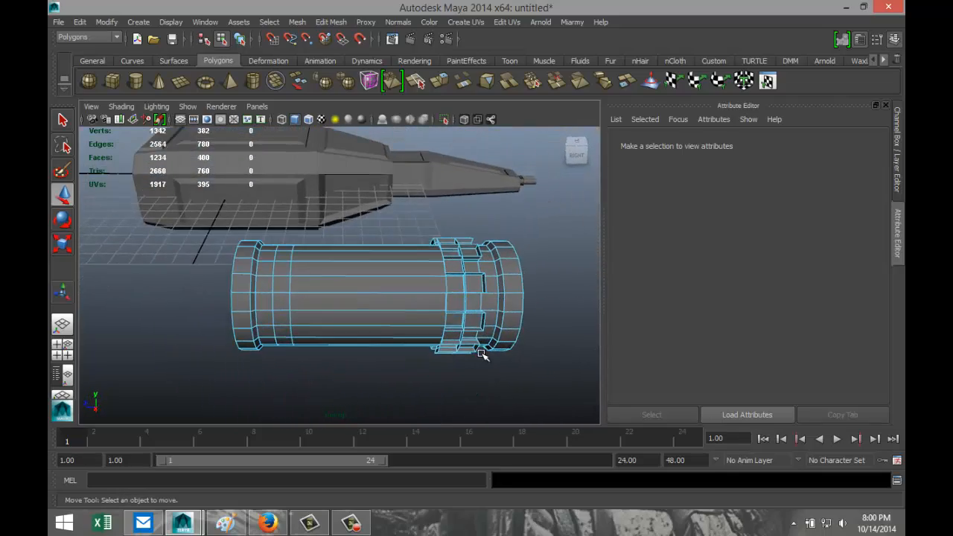
- Insert two closely spaced edge loops around the plain section of the cylinder, toward the collar opposite the raised blocks
scroll(481, 355, "down", 2)
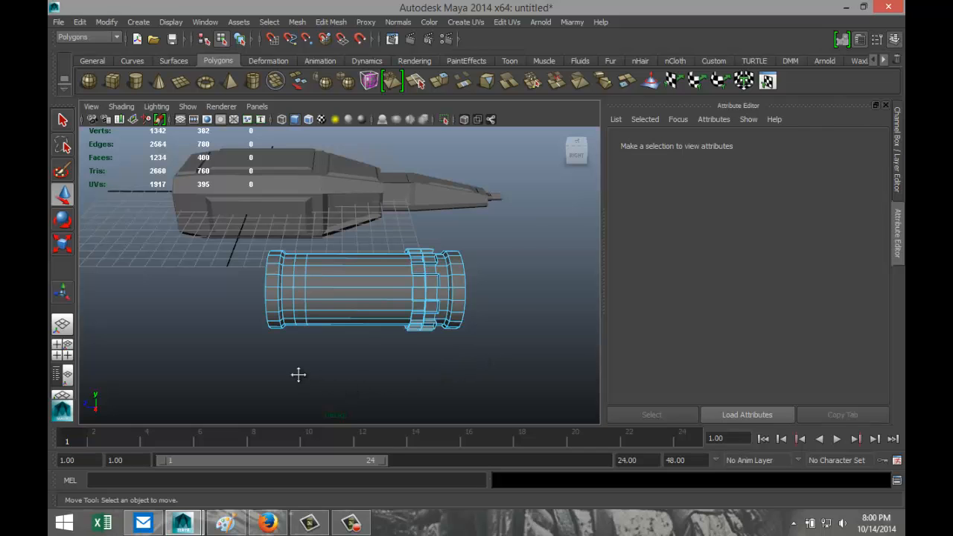
left_click_drag(298, 375, 348, 379, "alt")
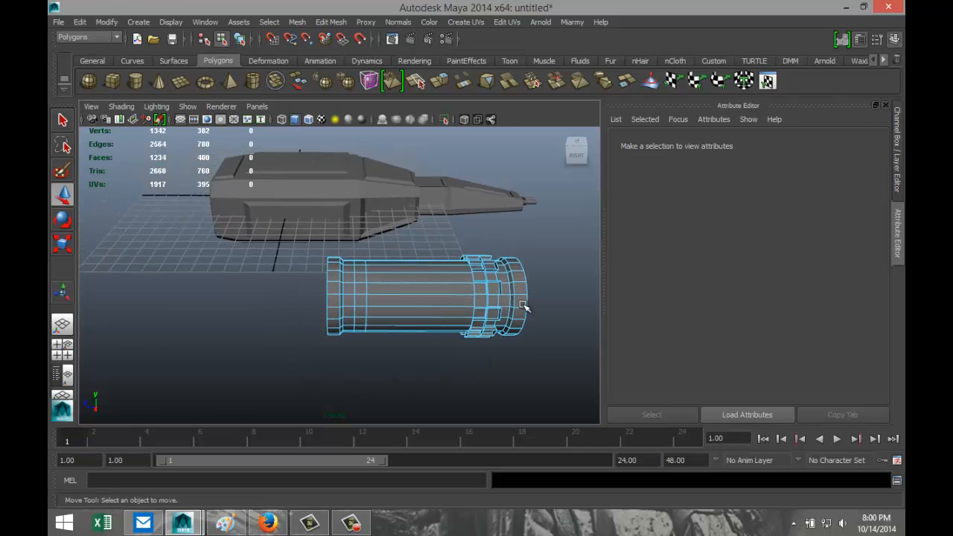
left_click(331, 21)
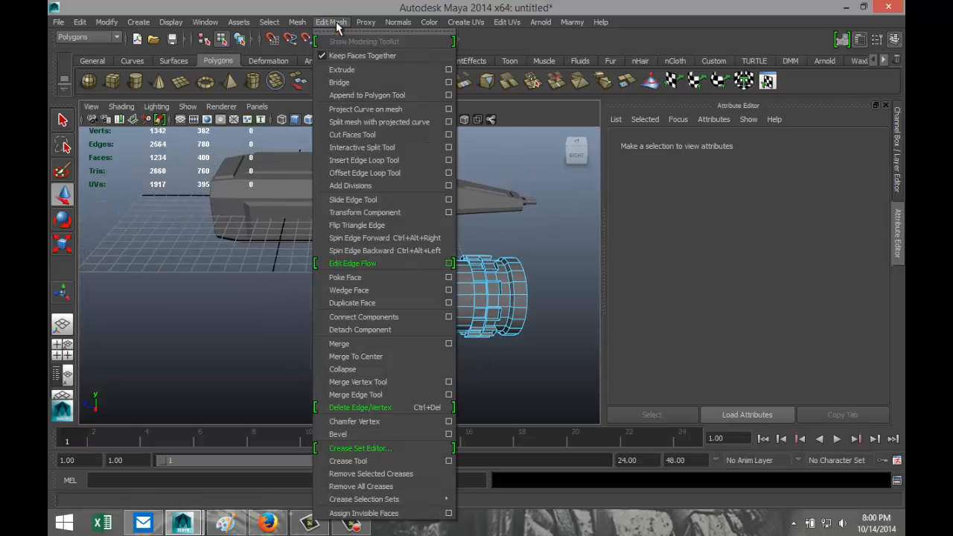
left_click(383, 161)
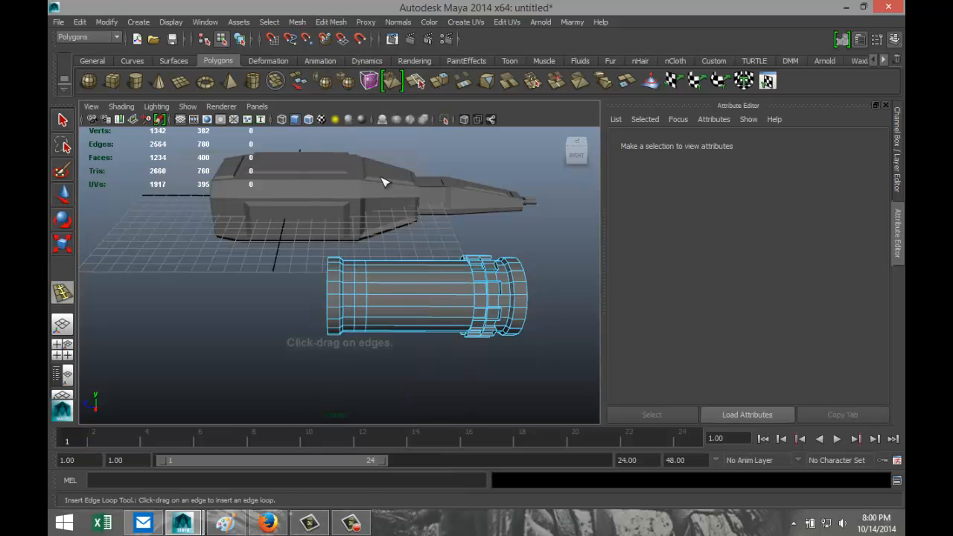
left_click(389, 277)
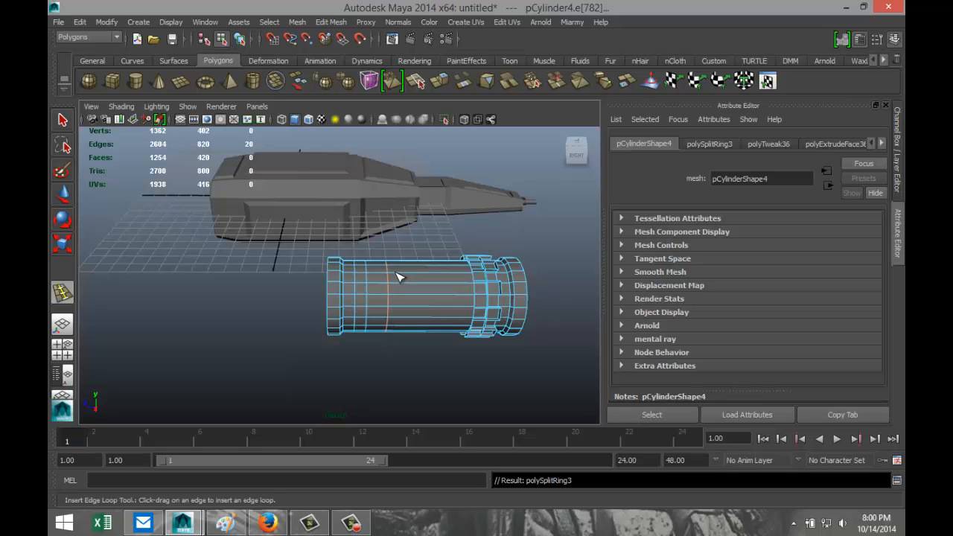
left_click(398, 277)
- Select the narrow face ring between the two new edge loops, extrude it and scale it outward into a thin flange
scroll(422, 339, "up", 2)
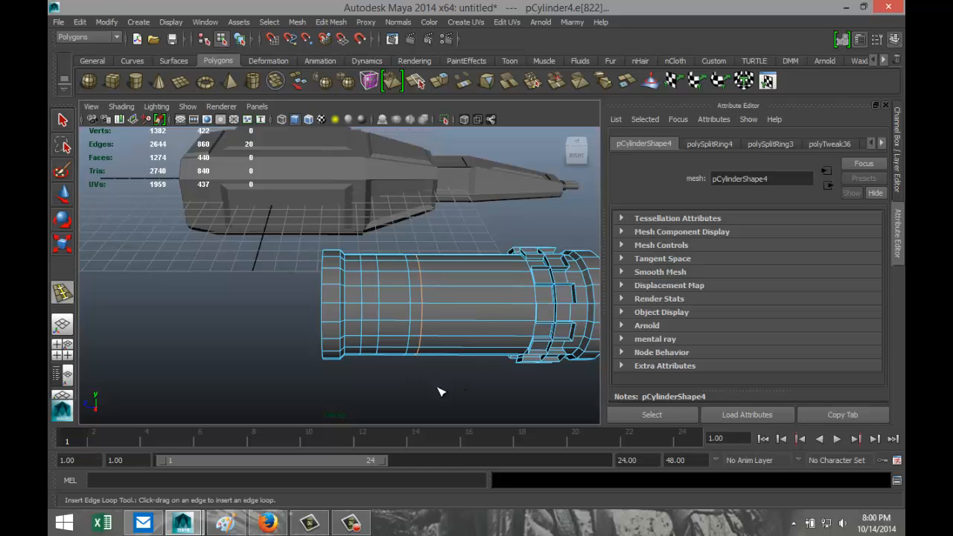
key("q")
right_click_drag(416, 296, 419, 282)
left_click(416, 294)
double_click(416, 282, "shift")
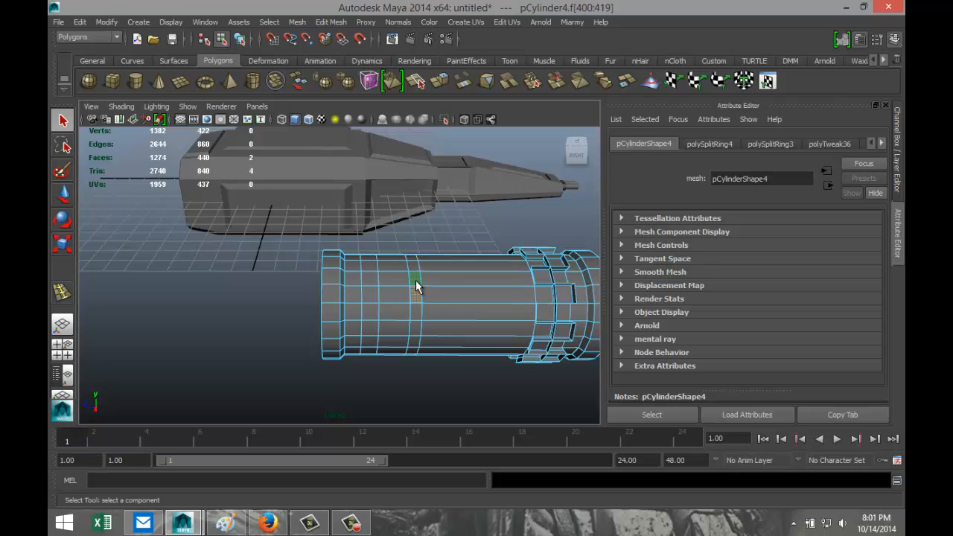
left_click(330, 22)
left_click(361, 70)
key("r")
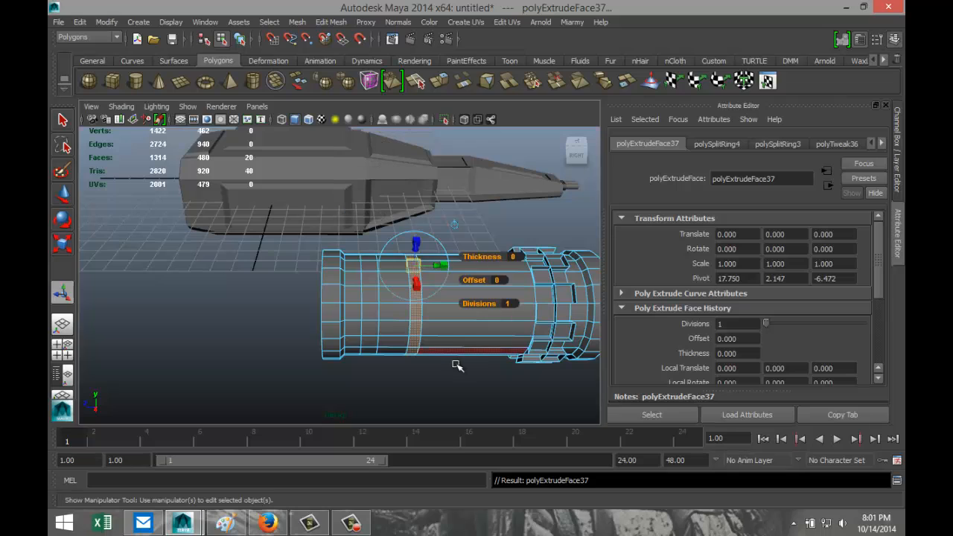
mouse_move(413, 310)
left_mouse_down()
mouse_move(425, 313)
mouse_move(381, 306)
mouse_move(395, 311)
left_mouse_up()
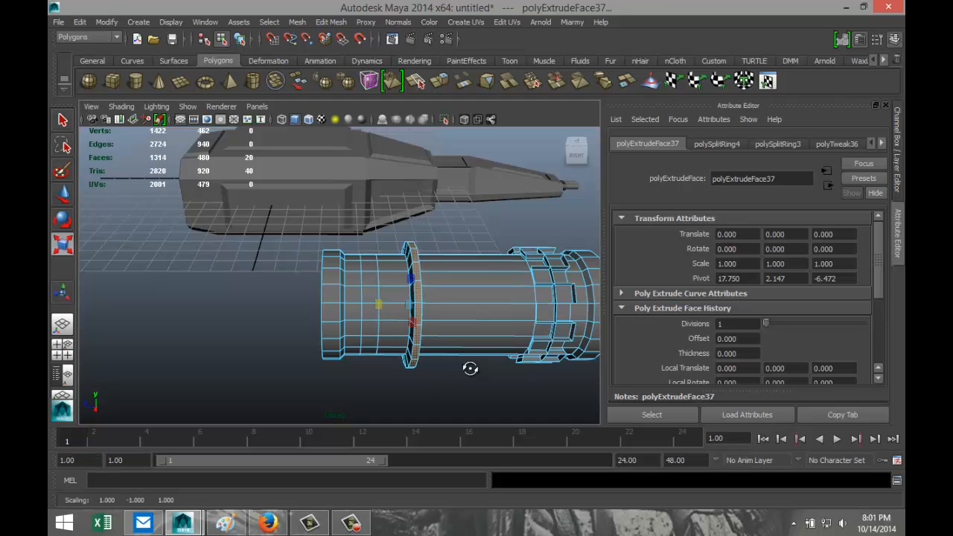
left_click_drag(470, 367, 420, 352, "alt")
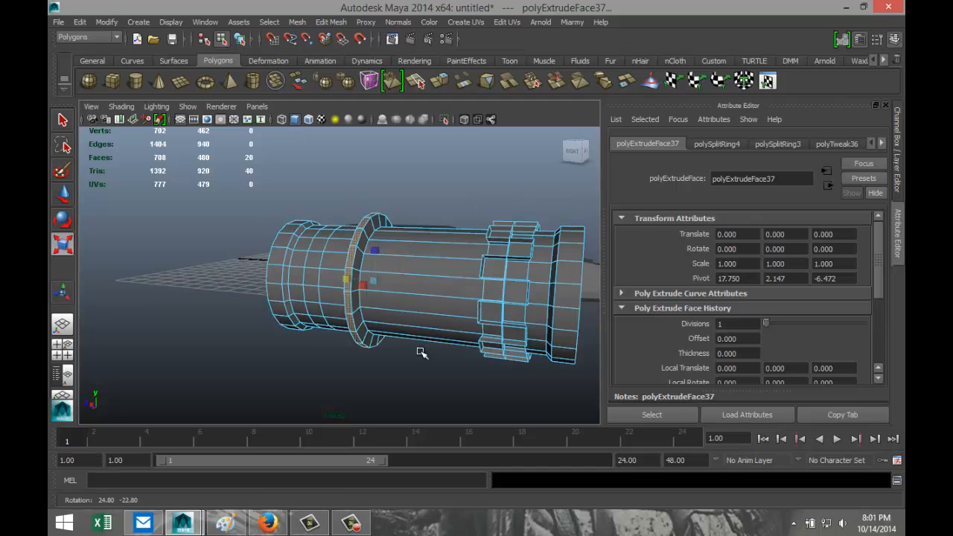
left_click(314, 376)
- Select the radial edges of the cylinder's end caps in the front view and delete them
scroll(253, 347, "down", 2)
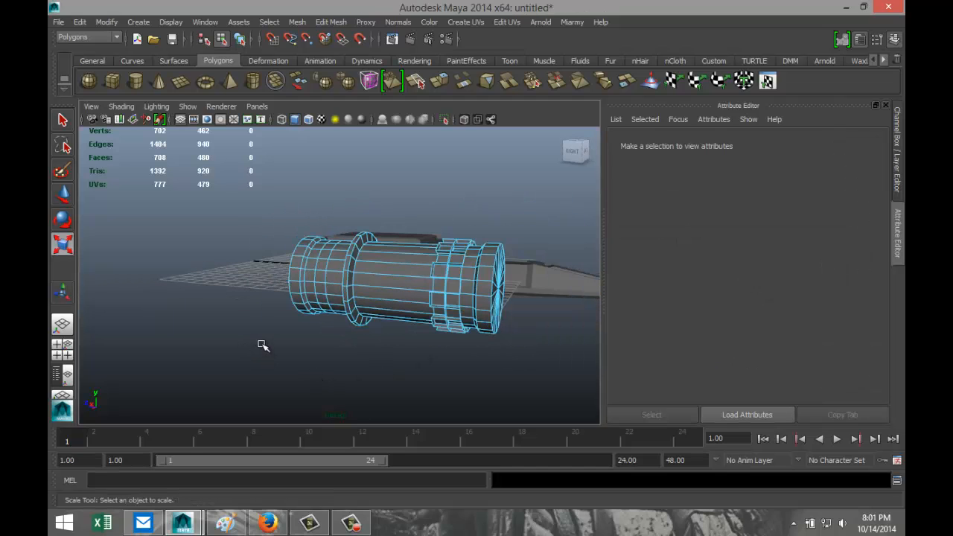
scroll(266, 340, "down", 2)
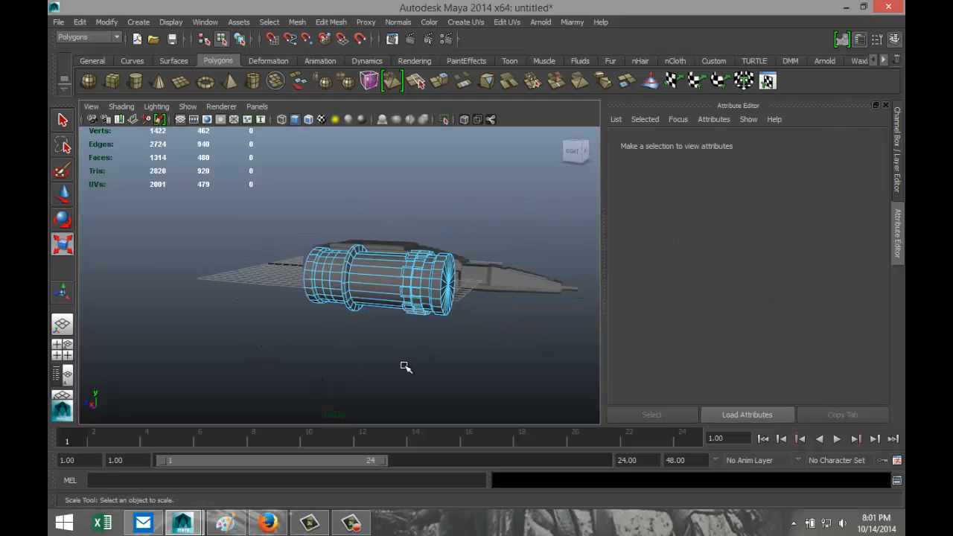
left_click_drag(406, 366, 335, 359, "alt")
left_click(63, 355)
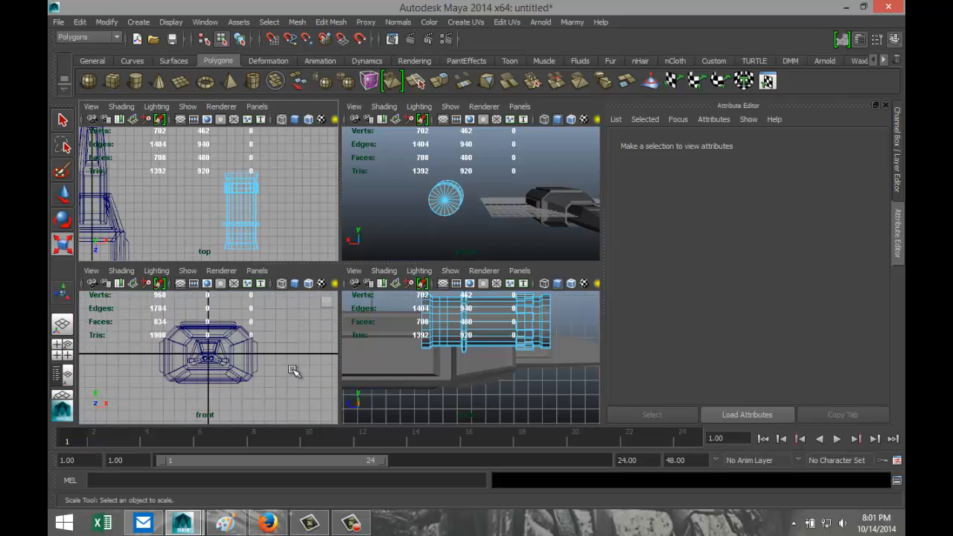
key("space")
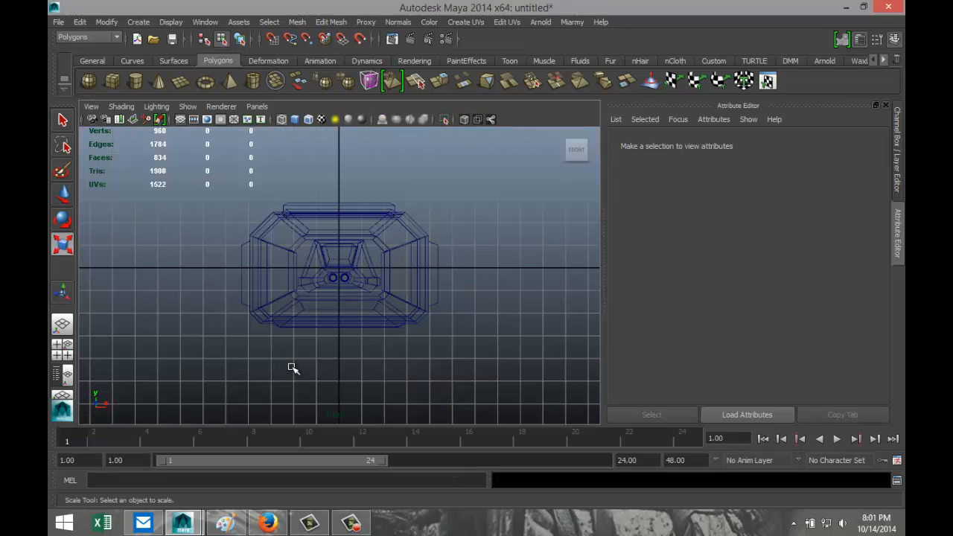
key("a")
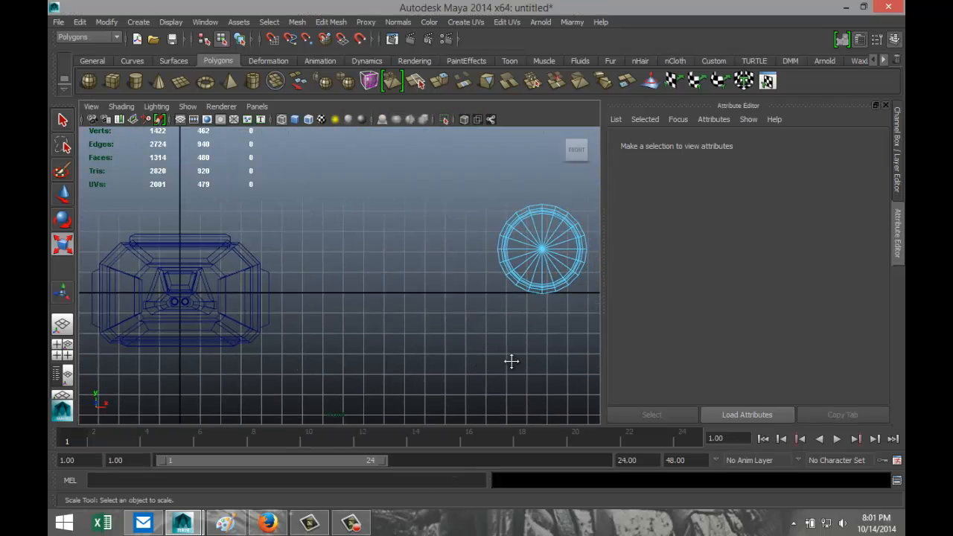
middle_click_drag(511, 361, 396, 349, "alt")
right_click_drag(395, 349, 466, 342, "alt")
middle_click_drag(466, 342, 397, 336, "alt")
right_click(412, 215)
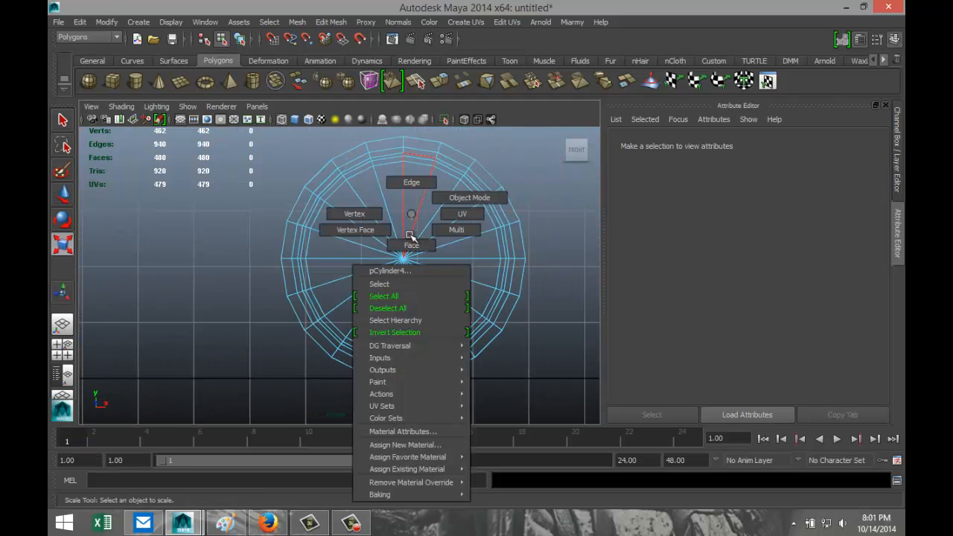
right_click_drag(410, 235, 409, 187)
double_click(438, 300)
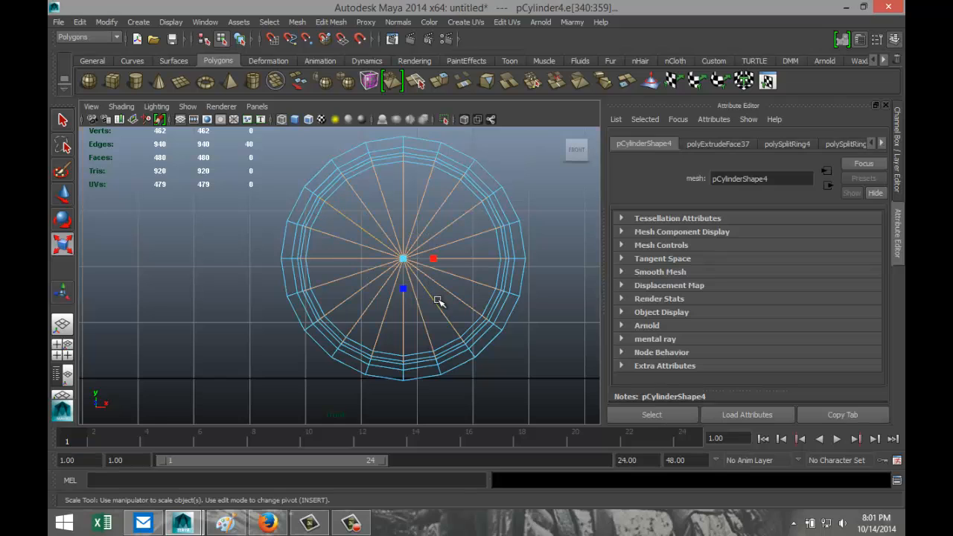
key("Delete")
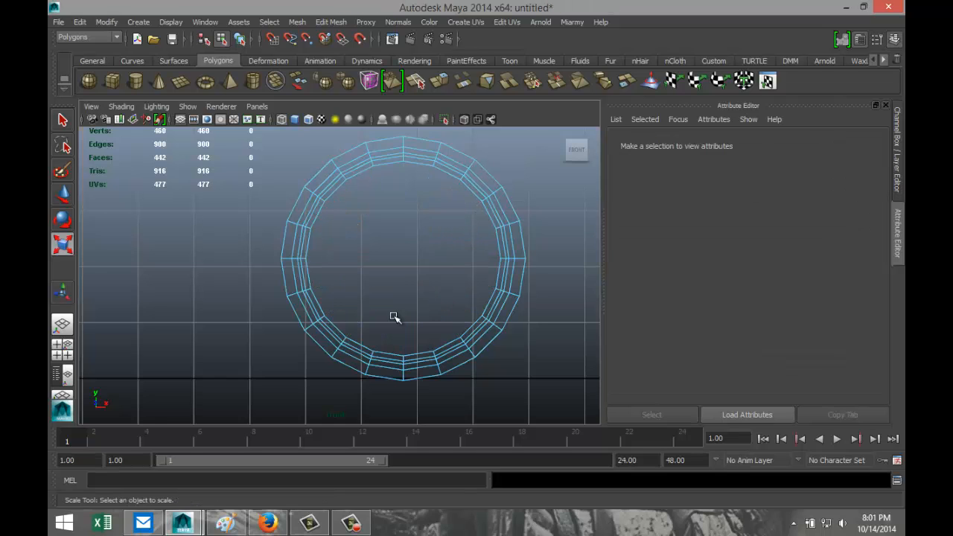
- Extrude the end cap face beside the raised blocks and scale it slightly inward to form a rim
key("space")
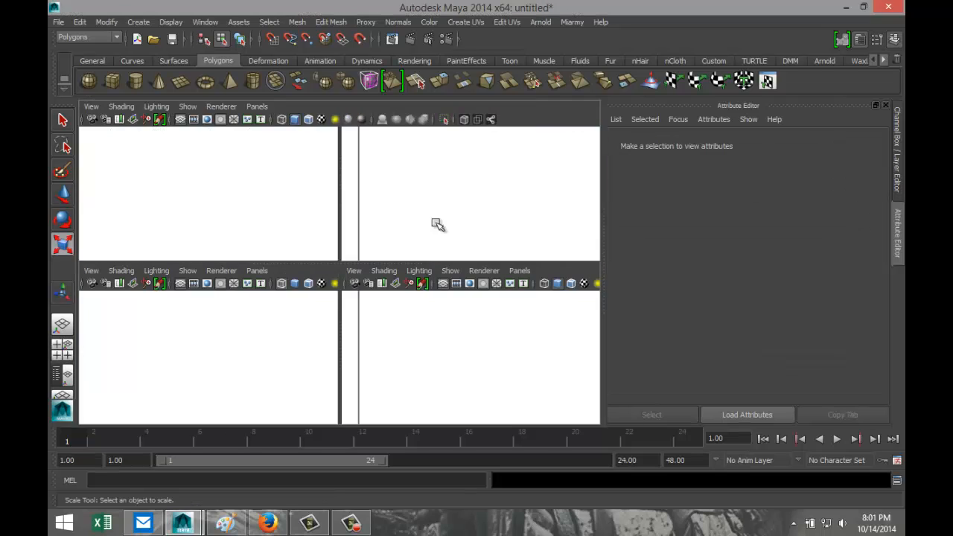
key("space")
left_click_drag(298, 297, 380, 305, "alt")
left_click(385, 302)
right_click_drag(382, 286, 382, 276)
left_click(383, 291)
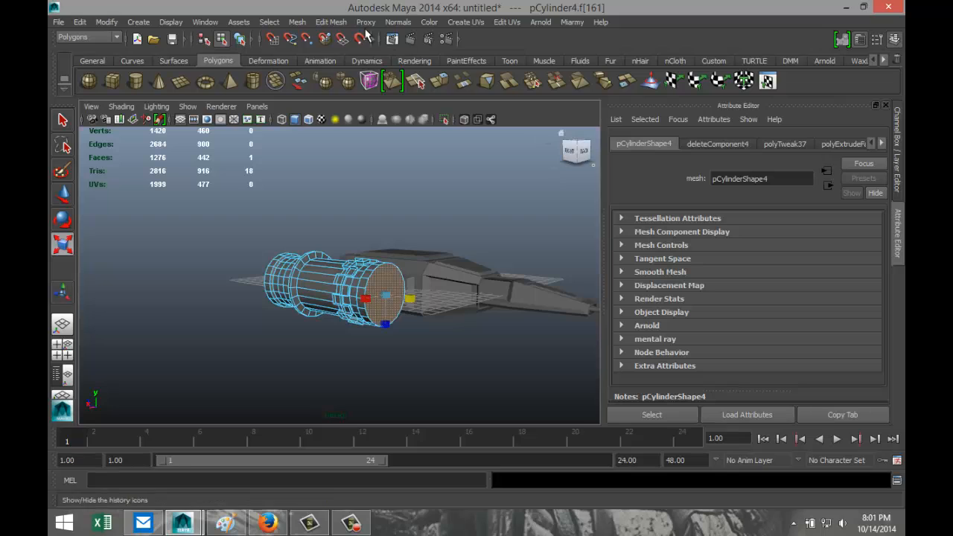
left_click(330, 21)
left_click(355, 72)
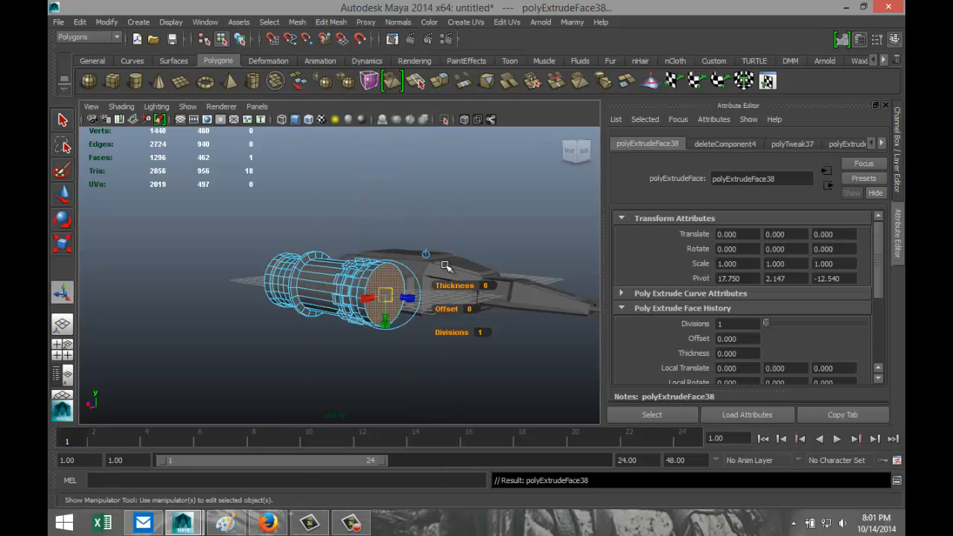
key("r")
left_click_drag(386, 296, 380, 298)
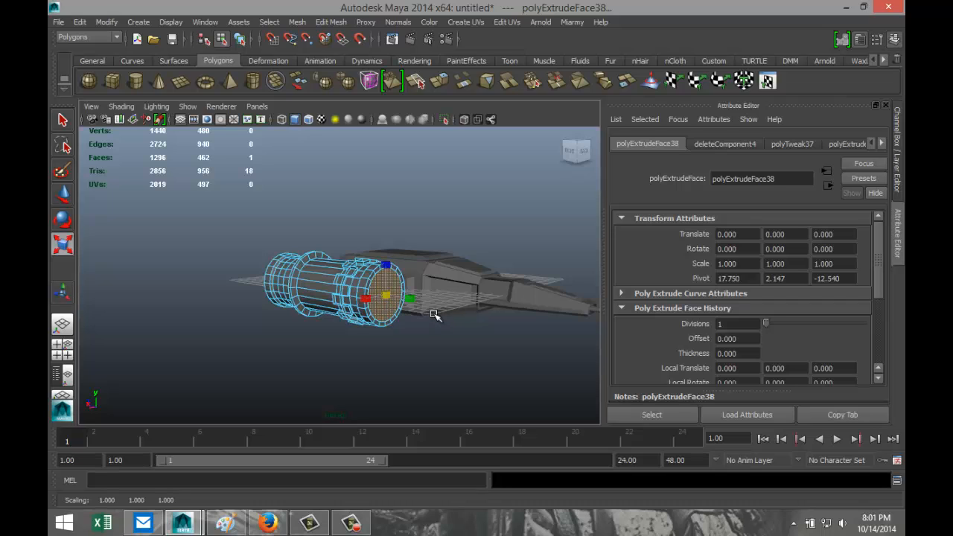
- Extrude the inset cap face again and move it into the cylinder to make a recessed end
key("ctrl+e")
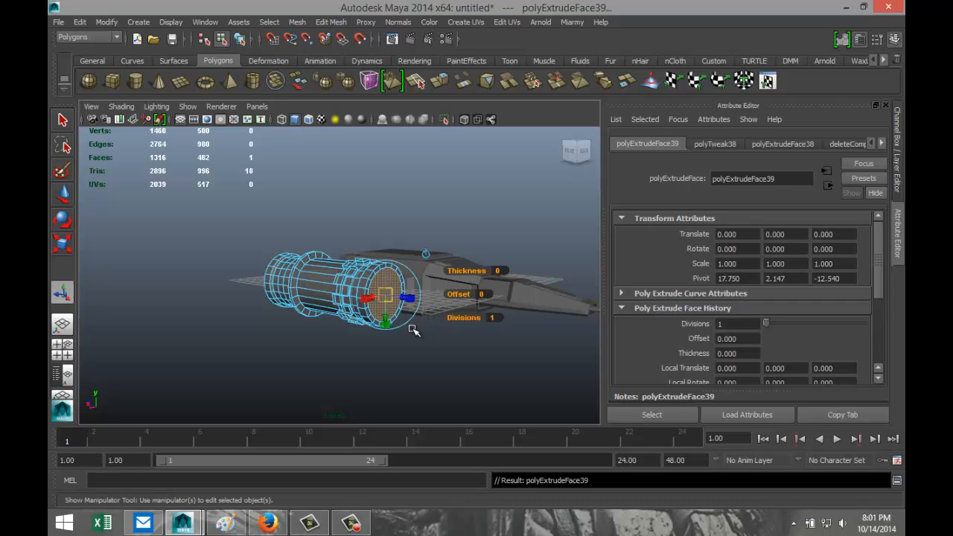
key("w")
left_click_drag(407, 299, 406, 298)
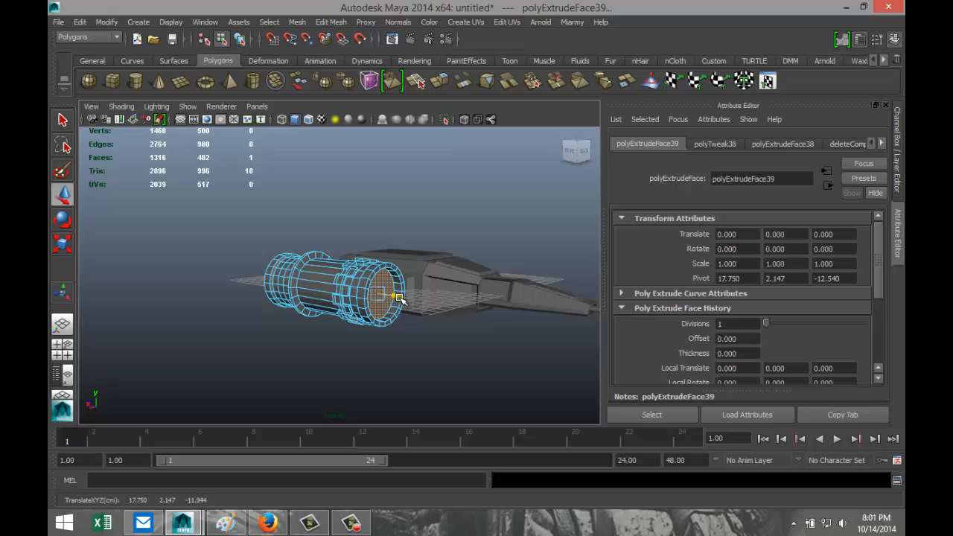
left_click(442, 348)
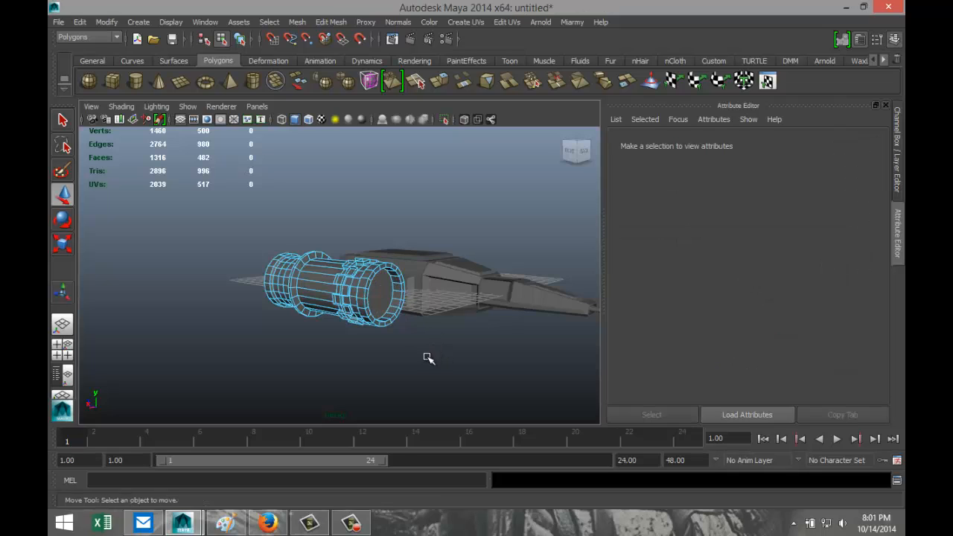
- Duplicate the small pipe at the tip of the vehicle's nose and move the copy over to the cylinder's recessed end
left_click_drag(431, 356, 411, 360, "alt")
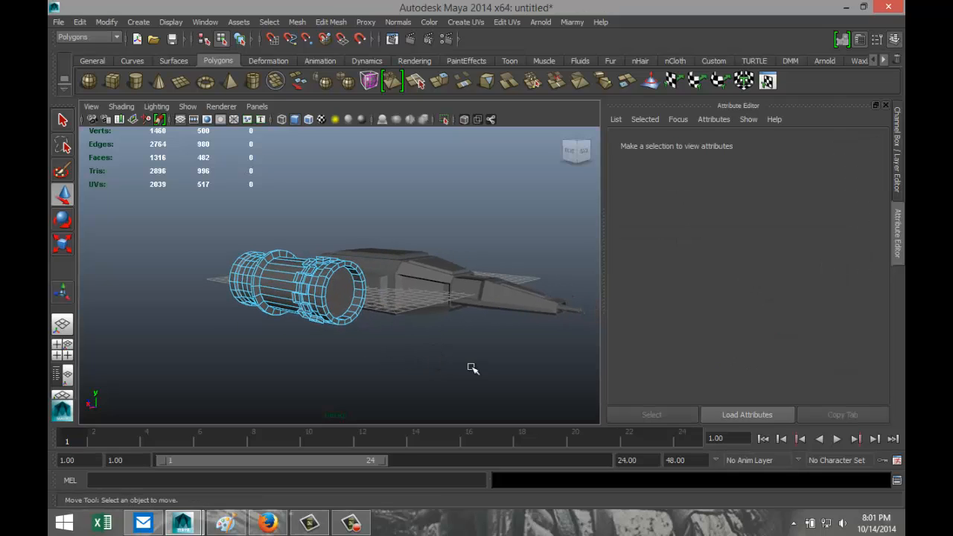
left_click_drag(471, 368, 362, 336, "alt")
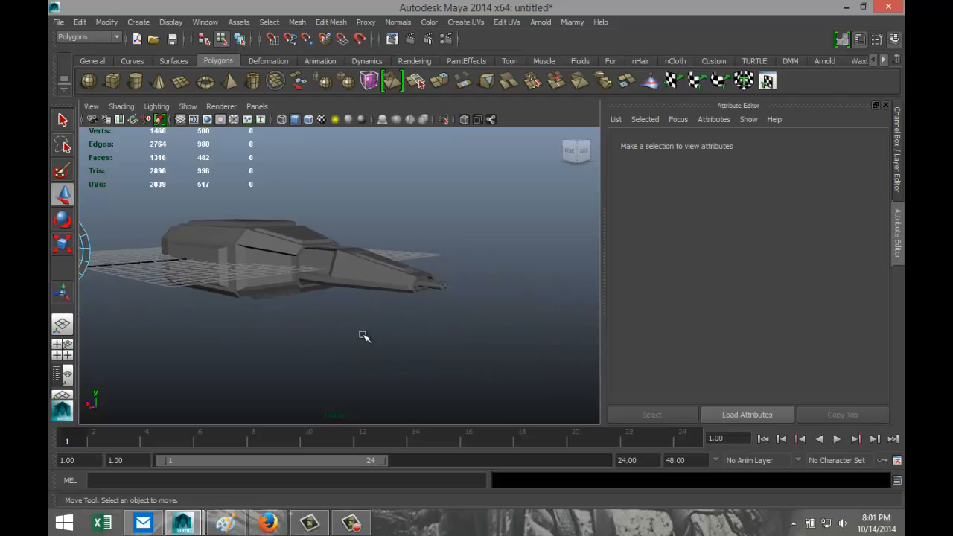
left_click(441, 287)
scroll(458, 321, "down", 3)
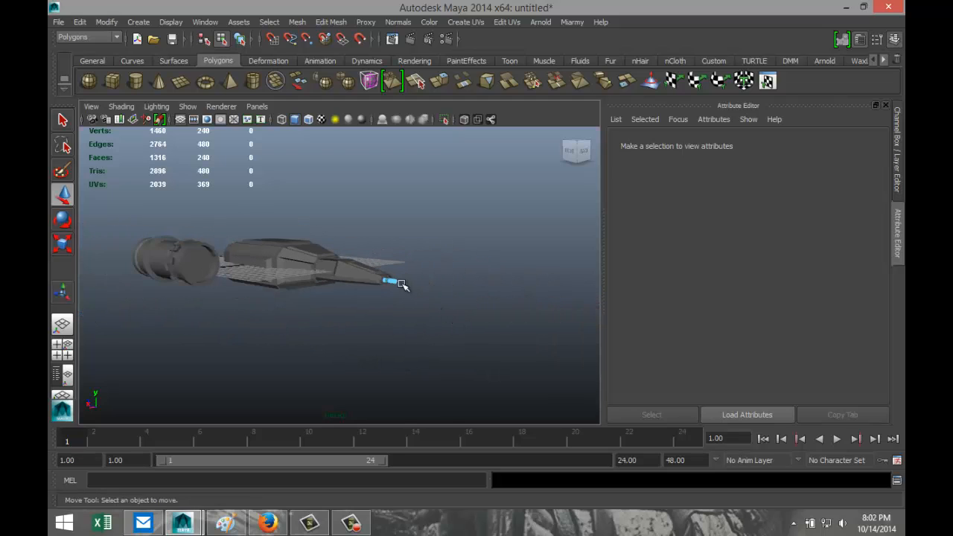
right_click_drag(397, 242, 439, 244)
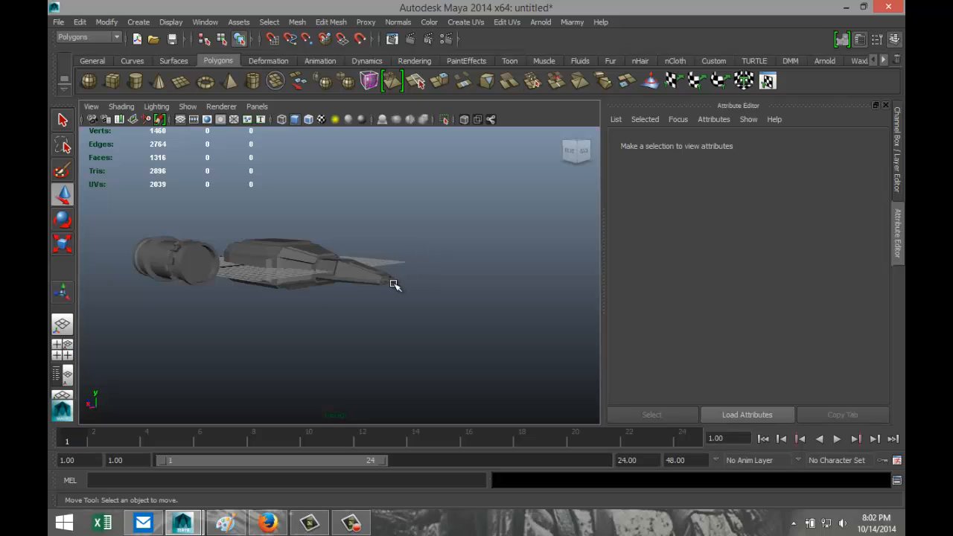
left_click(393, 284)
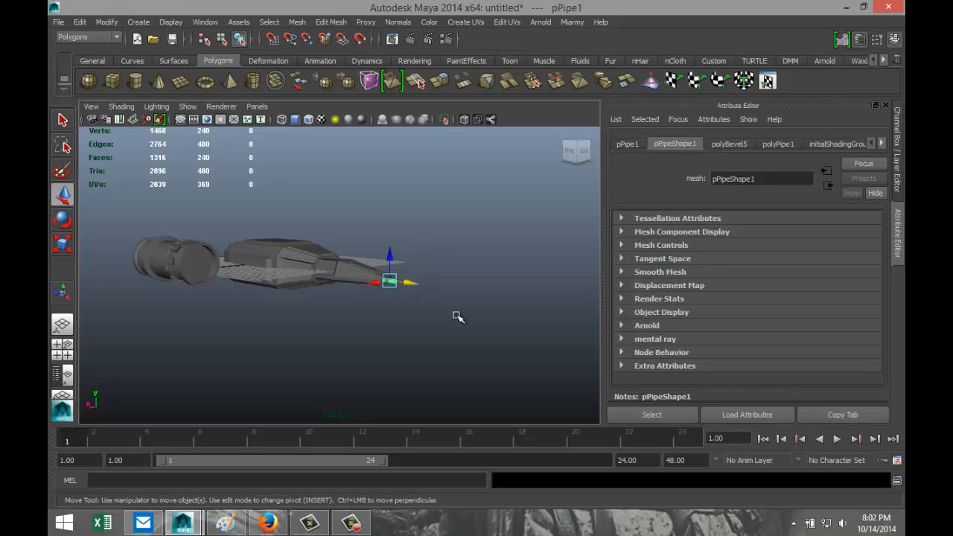
key("ctrl+d")
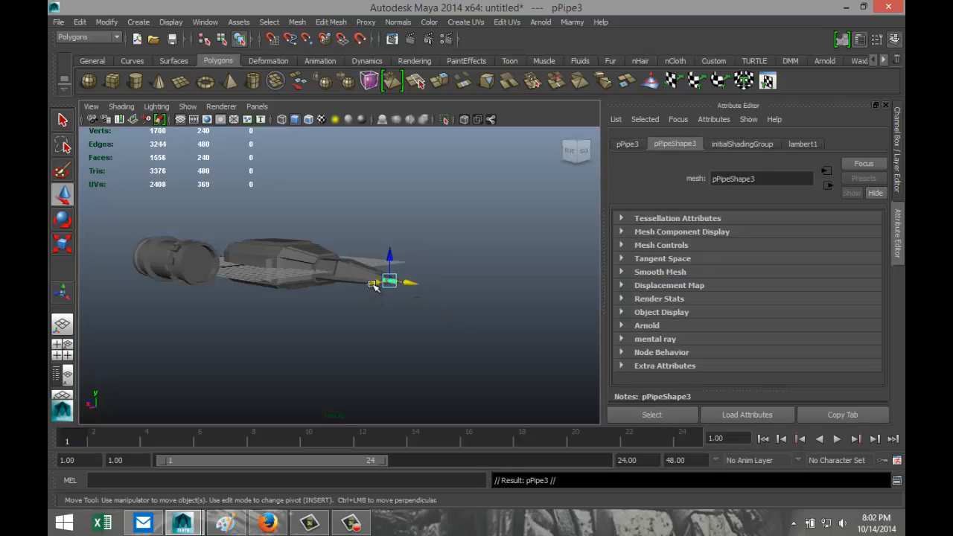
left_click_drag(369, 283, 176, 343)
left_click_drag(206, 298, 203, 247)
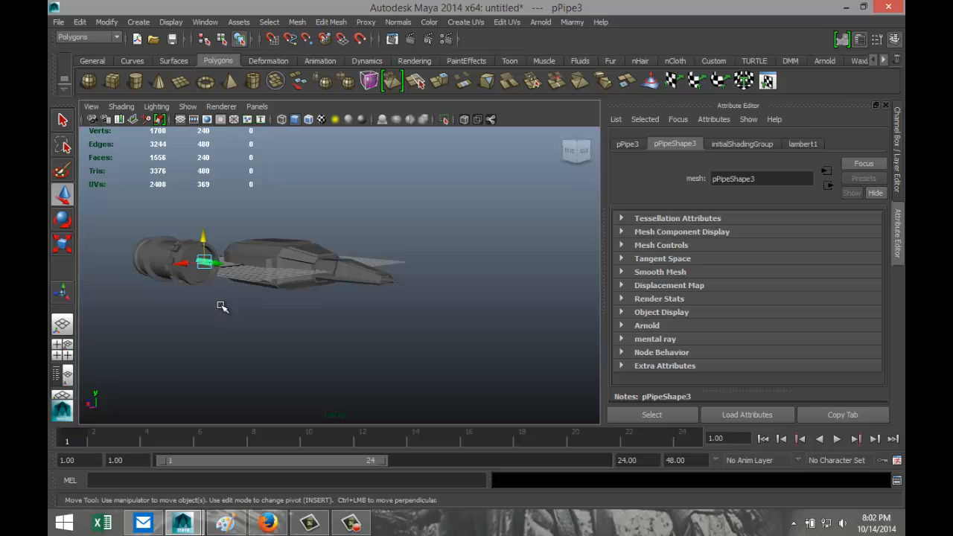
- Position the pipe copy along the cylinder's axis so that it protrudes from the recessed end
key("f")
left_click_drag(218, 311, 240, 352, "alt")
scroll(329, 353, "down", 3)
left_click_drag(365, 276, 209, 236)
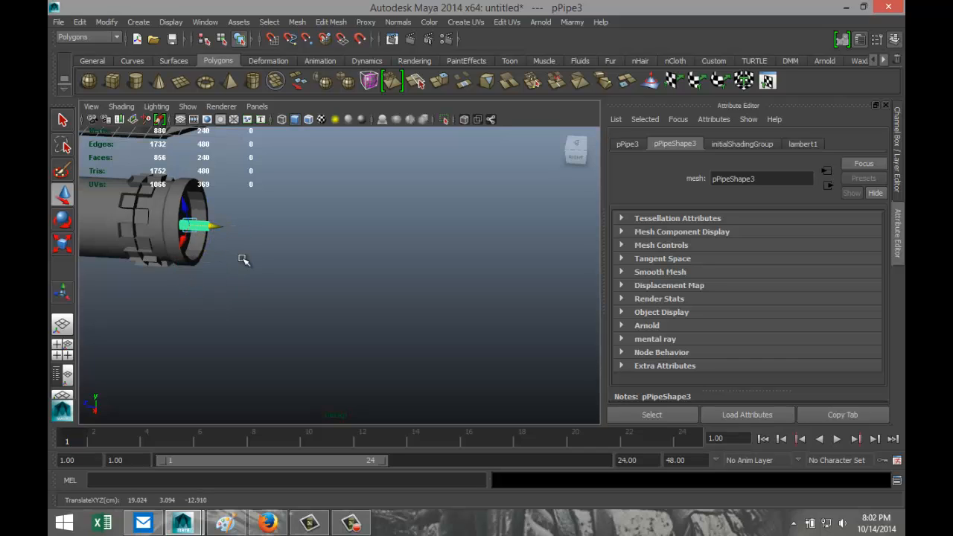
- Scale the pipe copy up and stretch it lengthwise into a long barrel extending from the cylinder's end
key("f")
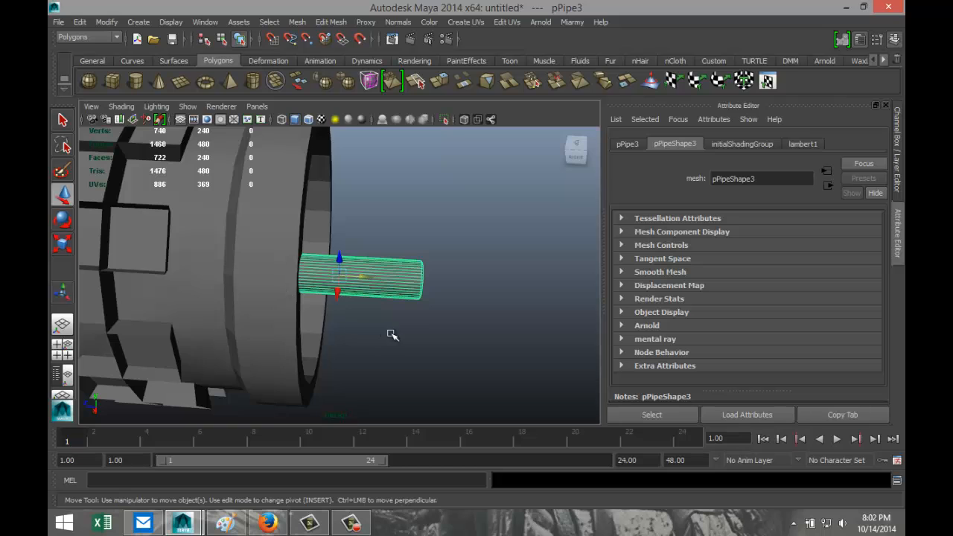
left_click_drag(392, 335, 482, 275, "alt")
key("r")
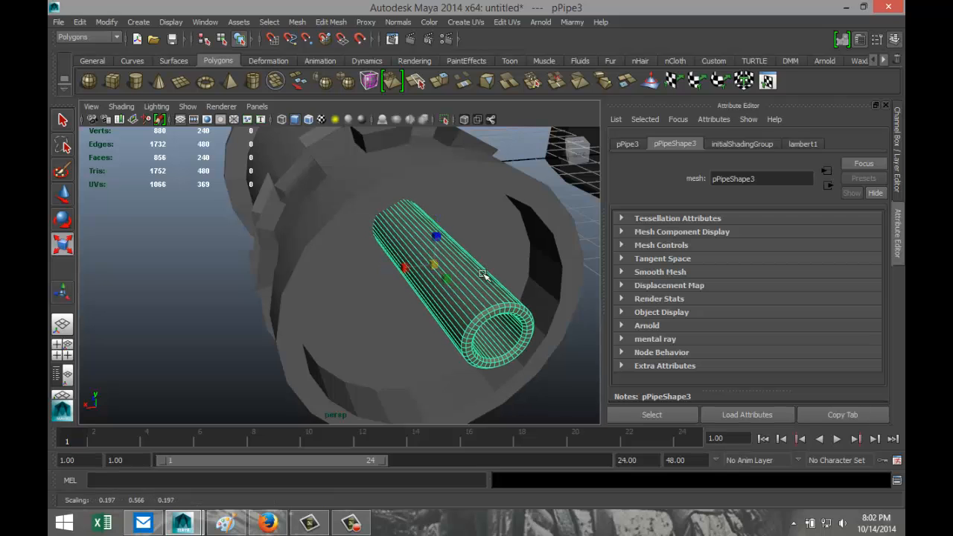
left_click_drag(298, 305, 403, 288, "alt")
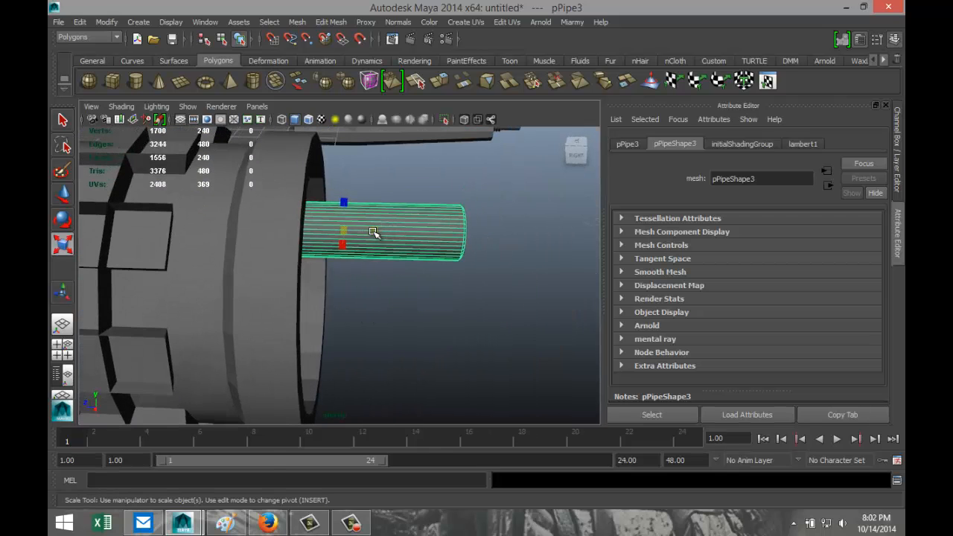
left_click_drag(375, 231, 426, 306)
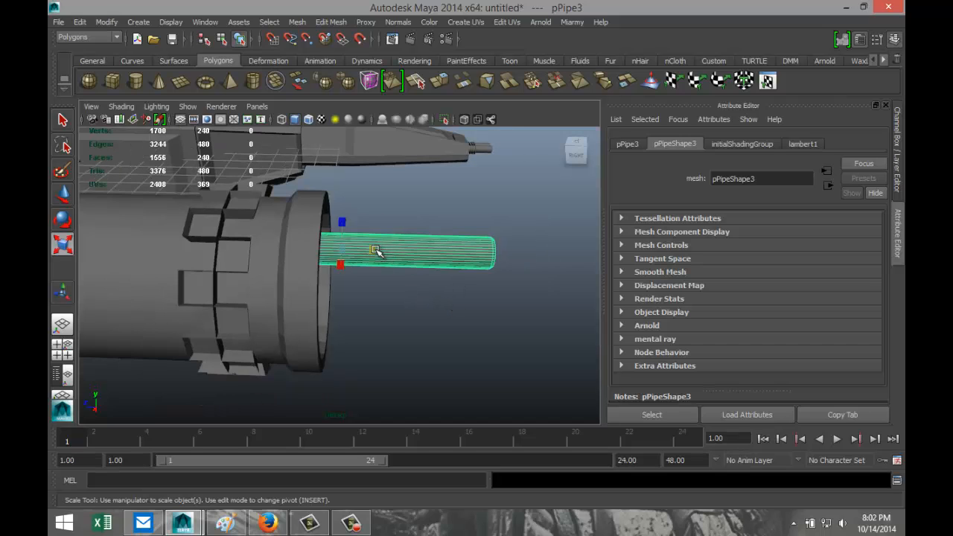
left_click_drag(376, 252, 409, 334)
- Move the pipe in the front view to the horizontal center of the cylinder opening, just below its upper rim
left_click(62, 344)
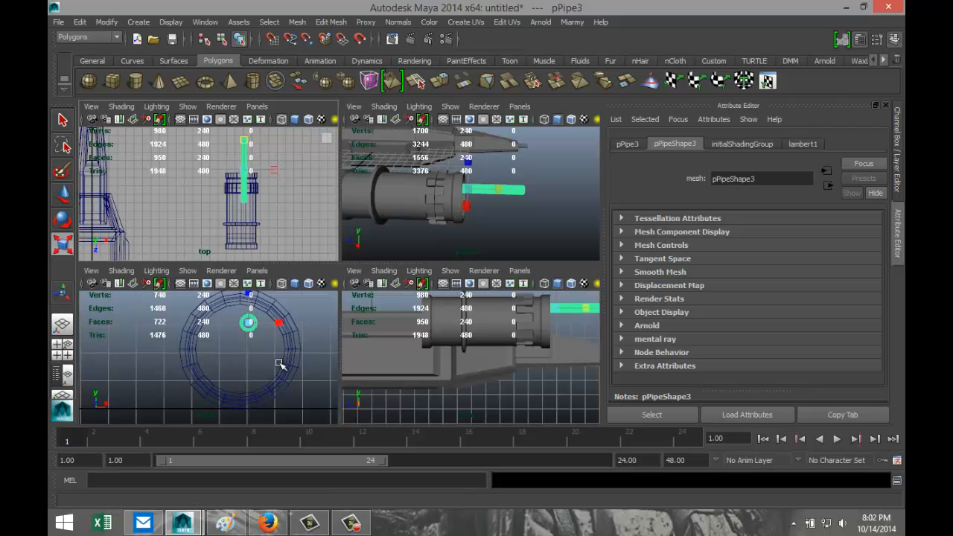
key("space")
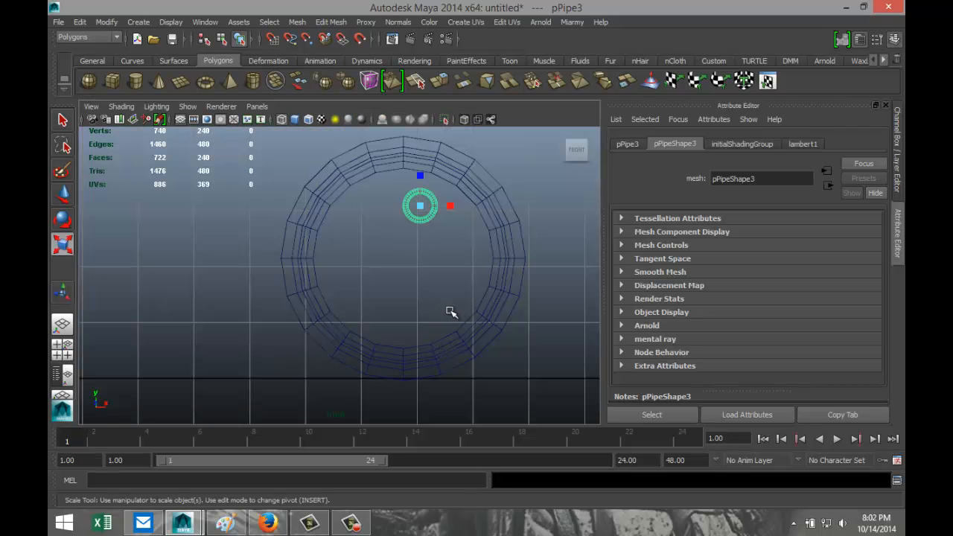
key("w")
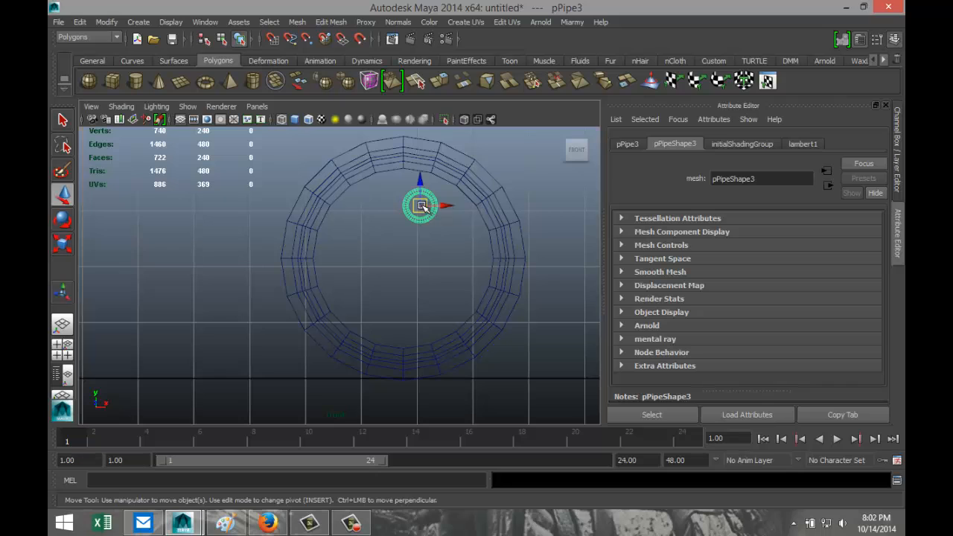
left_click_drag(422, 208, 404, 193)
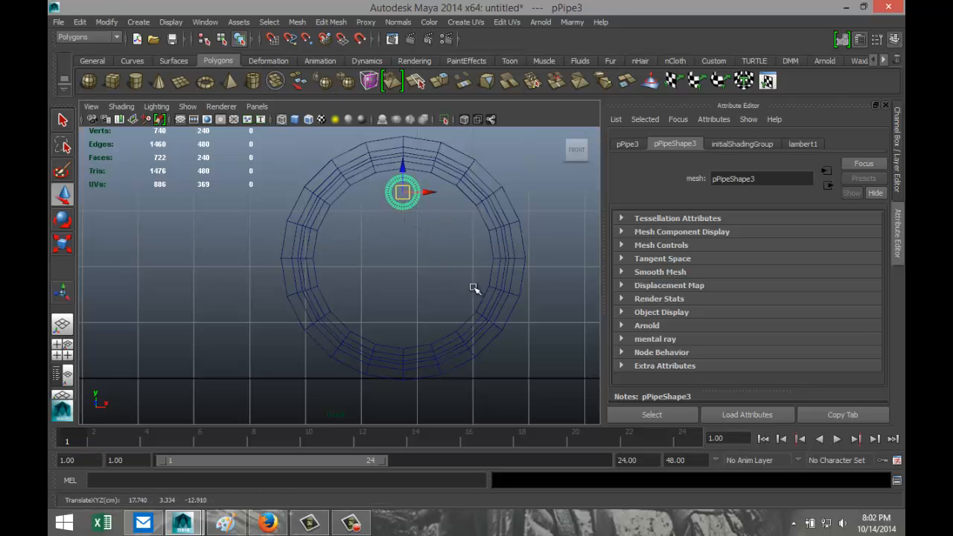
- Duplicate the pipe straight down to near the opening's lower rim and combine both pipes into one mesh
key("ctrl+d")
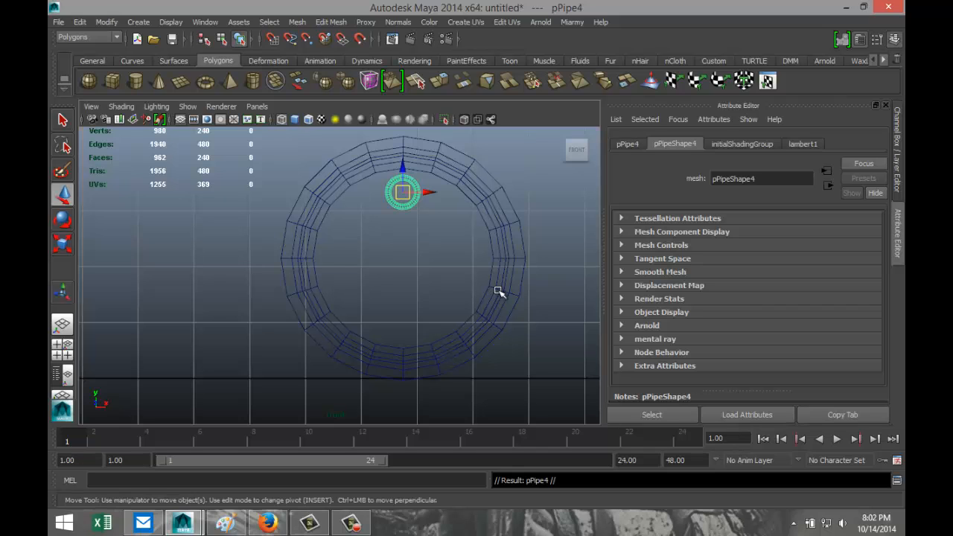
left_click_drag(414, 170, 415, 300)
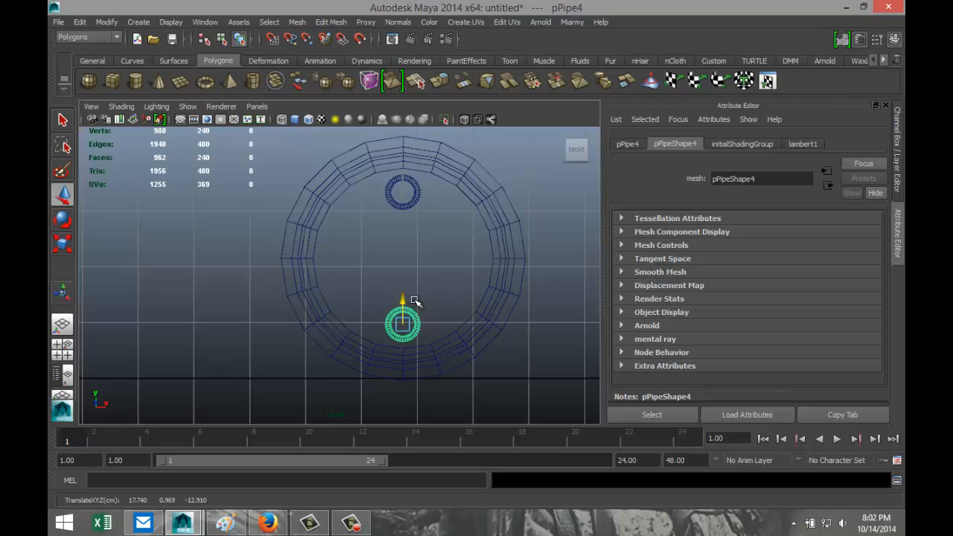
left_click(413, 206)
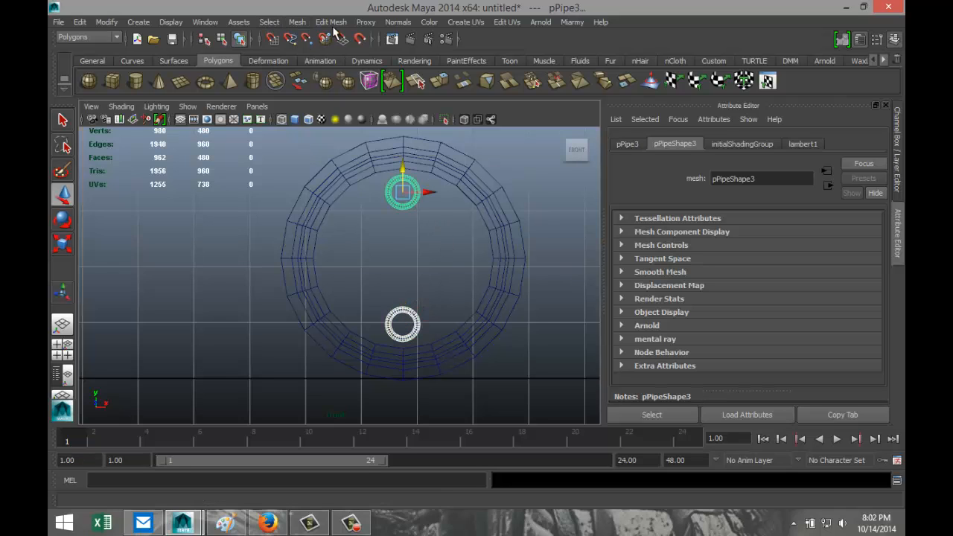
left_click(297, 22)
left_click(317, 42)
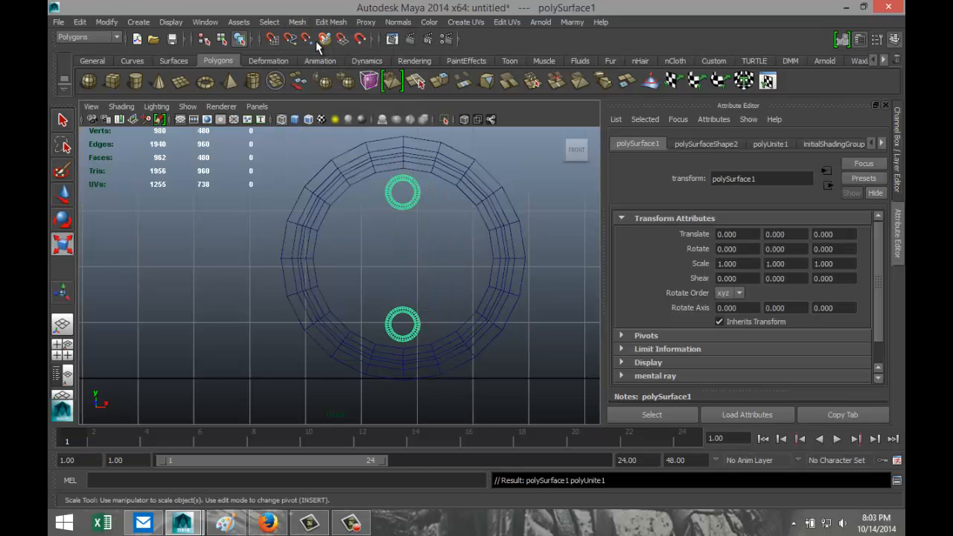
- Center the pivot of the combined pipe pair, duplicate the pair and rotate the copy about -90 degrees around Z
left_click(106, 22)
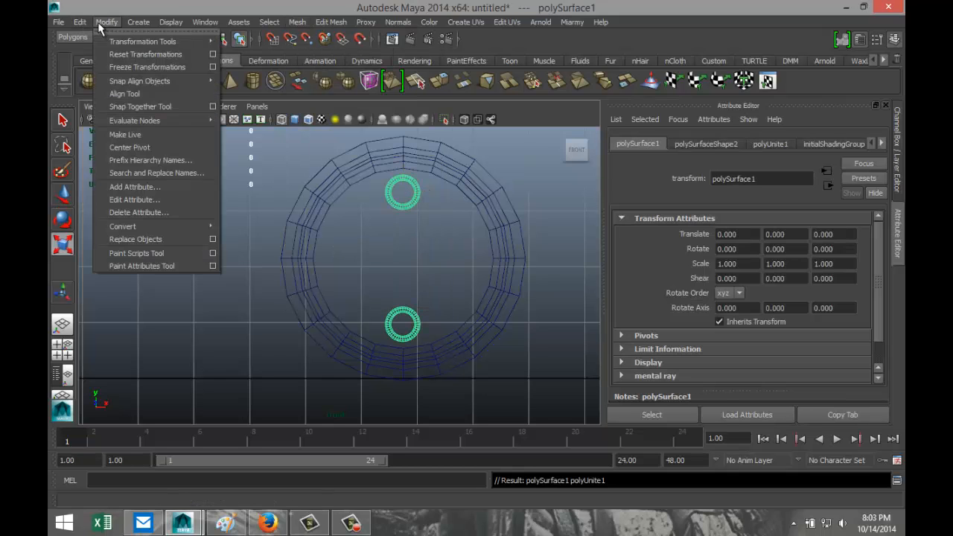
left_click(148, 147)
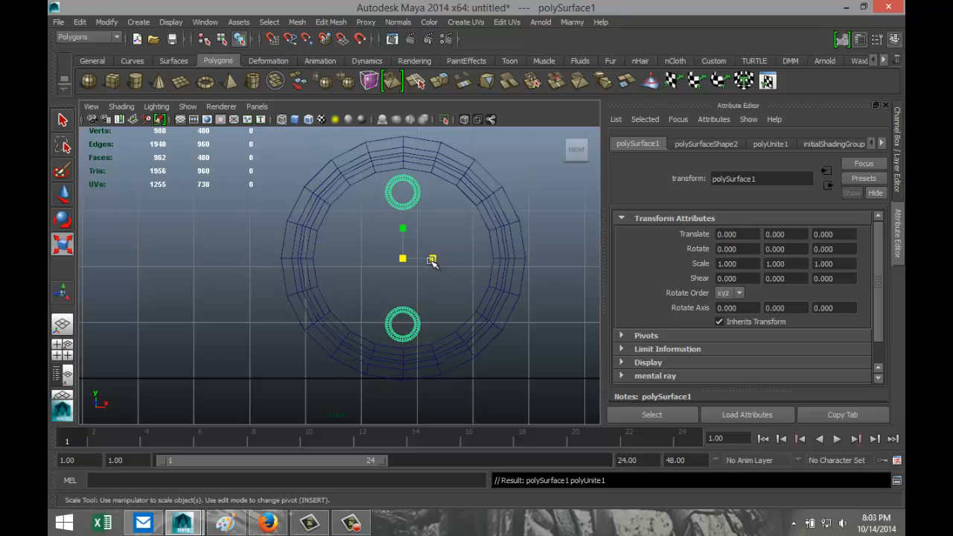
key("ctrl+d")
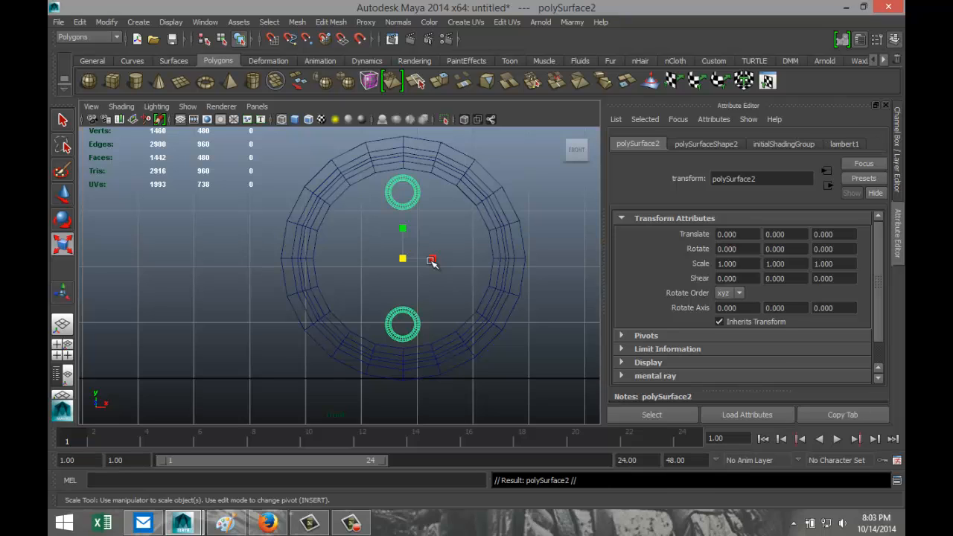
key("e")
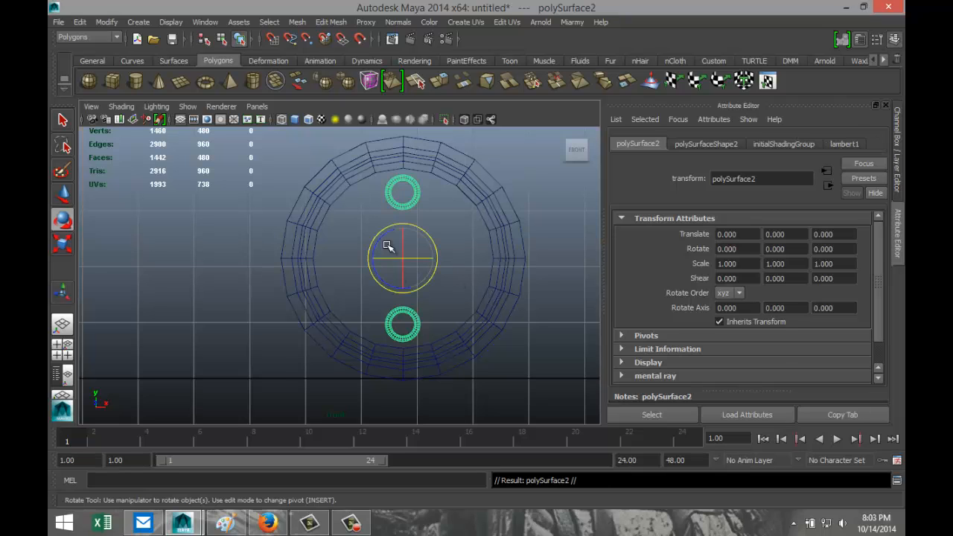
left_click_drag(378, 241, 428, 226)
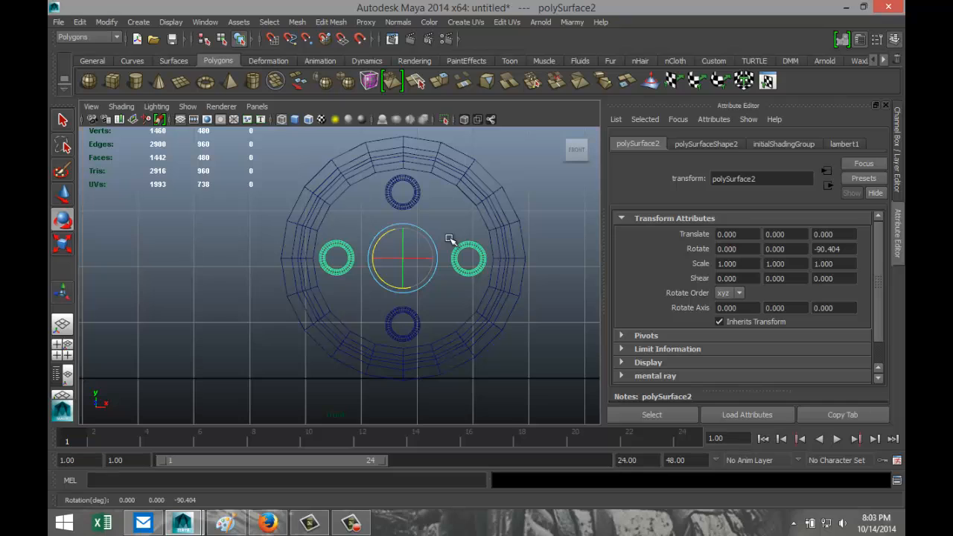
- Duplicate the pipe pair twice more, rotating the copies to about -137 and -224 degrees around Z to form an evenly spaced ring
key("ctrl+d")
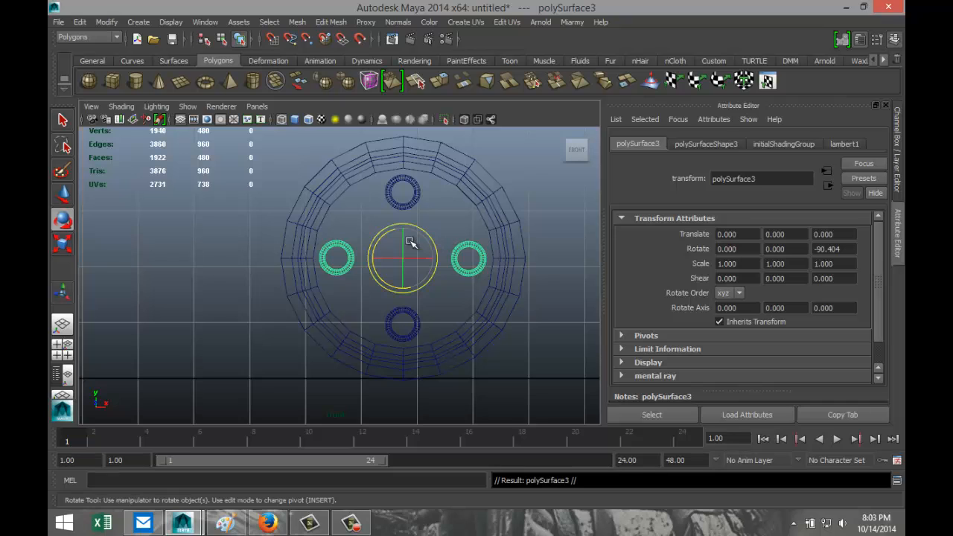
left_click_drag(383, 240, 403, 230)
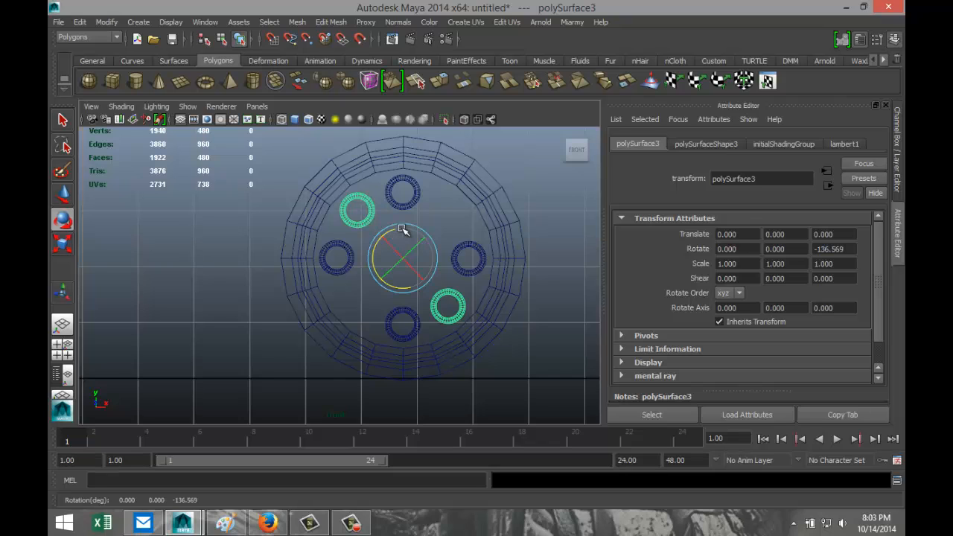
key("ctrl+d")
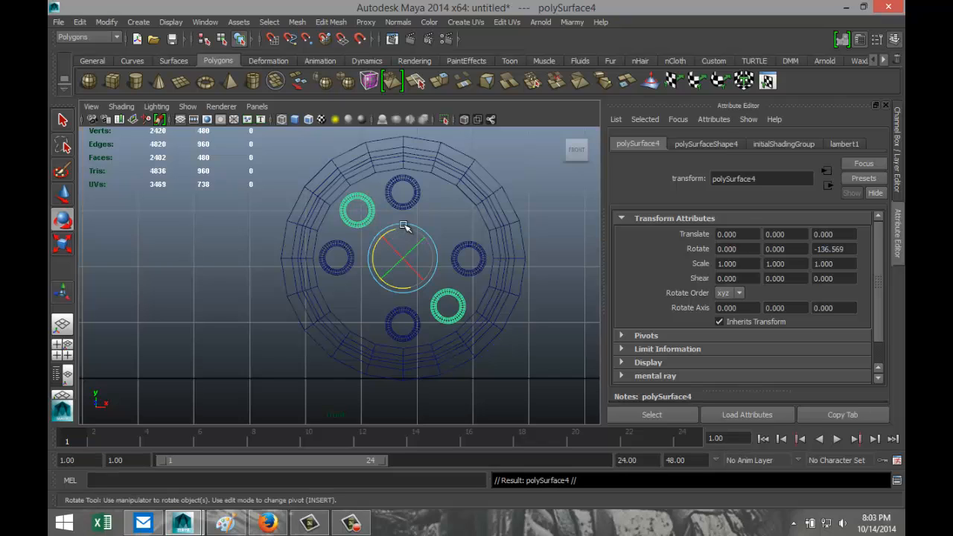
left_click_drag(394, 231, 437, 244)
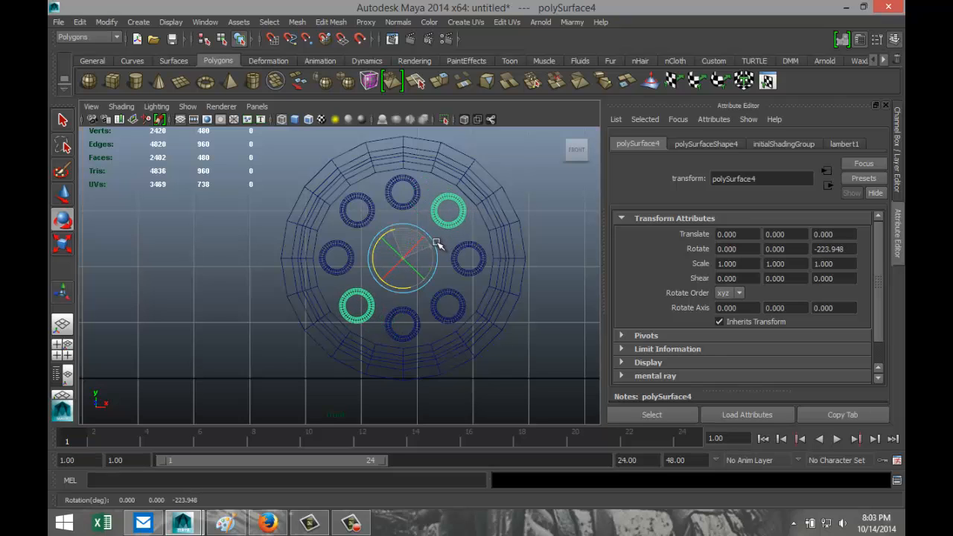
- Create a thin disc-shaped cylinder beside the barrels, about 2.99 in radius and 0.22 high, with 40 axis subdivisions
left_click(57, 346)
key("space")
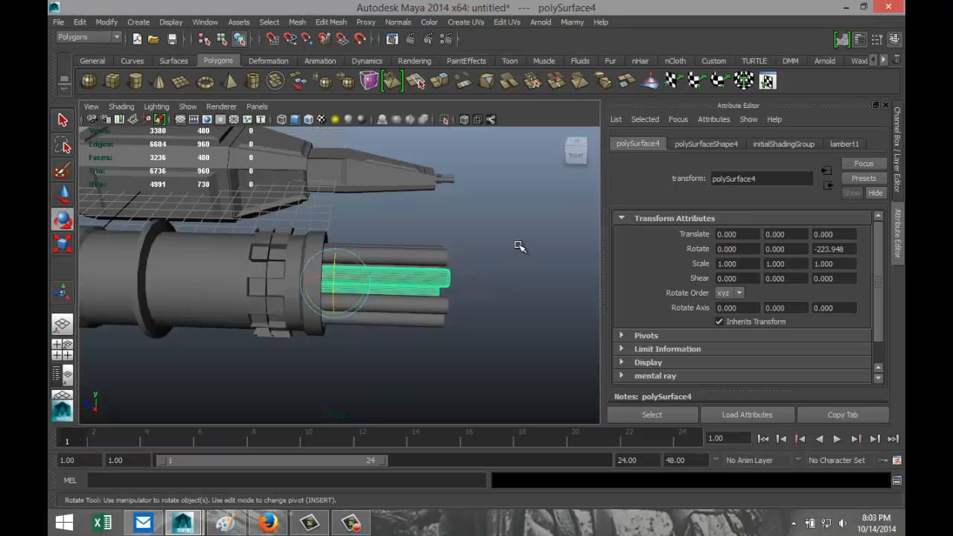
left_click(526, 277)
left_click_drag(526, 274, 484, 268, "alt")
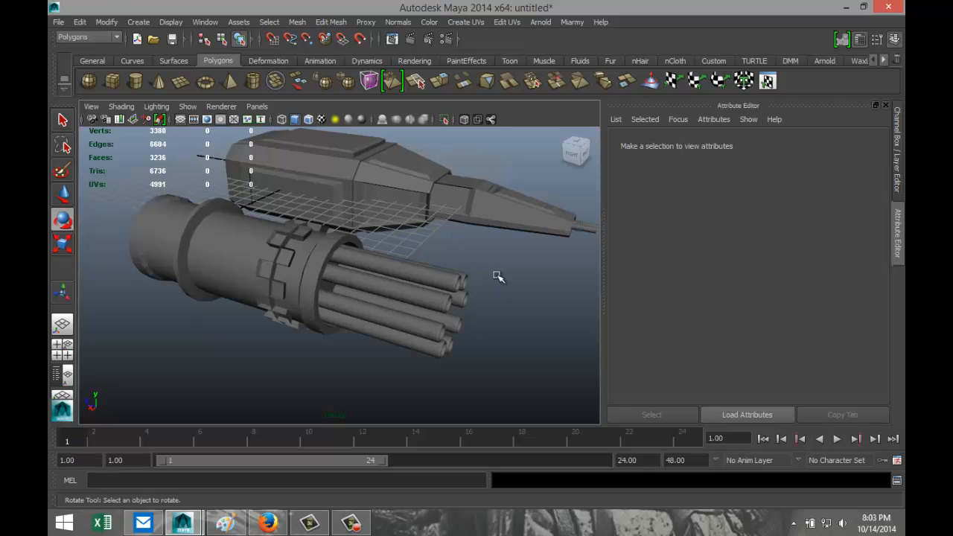
scroll(498, 276, "down", 2)
scroll(509, 281, "up", 1)
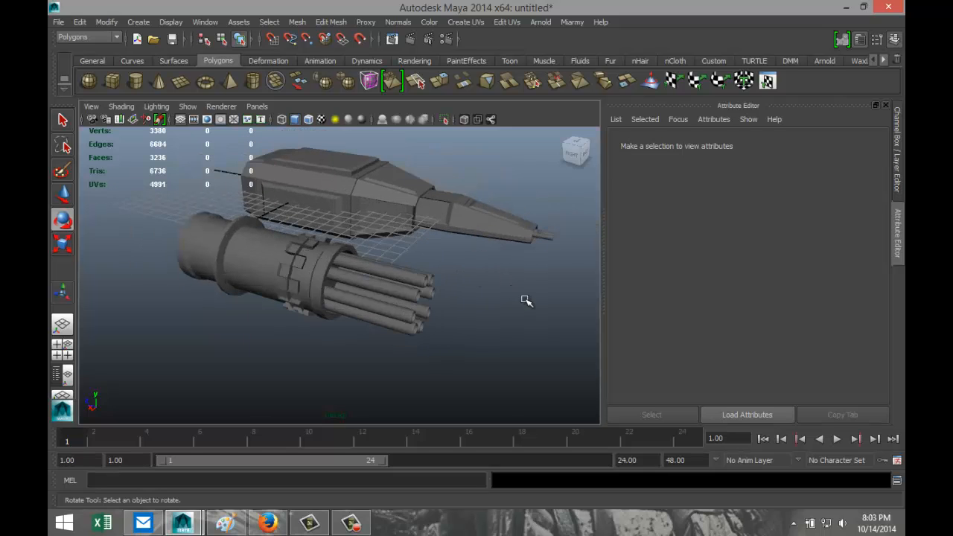
left_click_drag(526, 310, 502, 297, "alt")
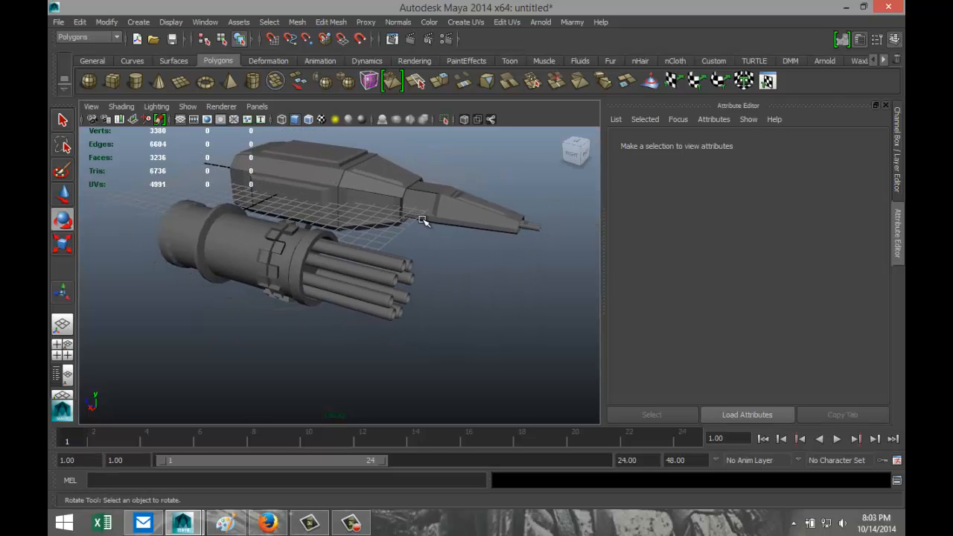
left_click(134, 81)
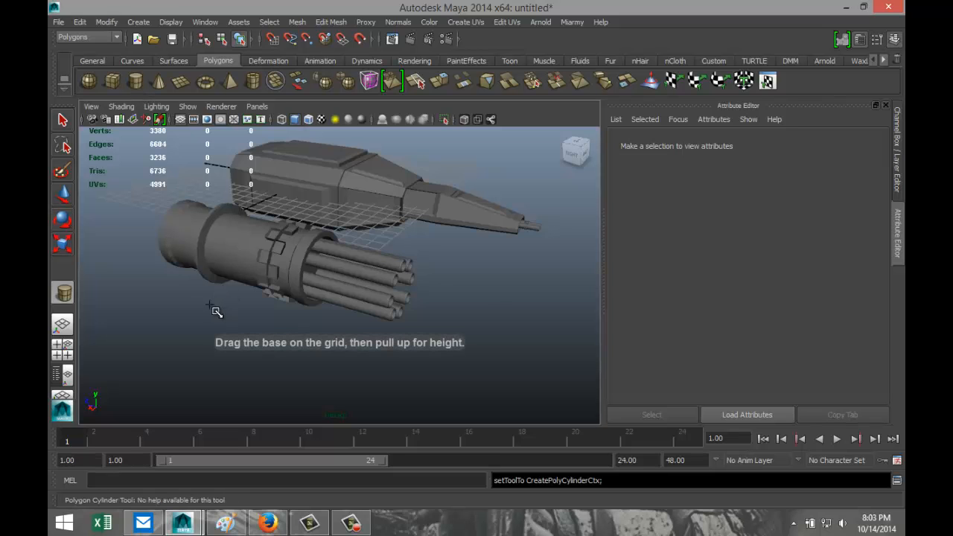
left_click_drag(485, 301, 479, 328, "alt")
left_click_drag(378, 210, 430, 212)
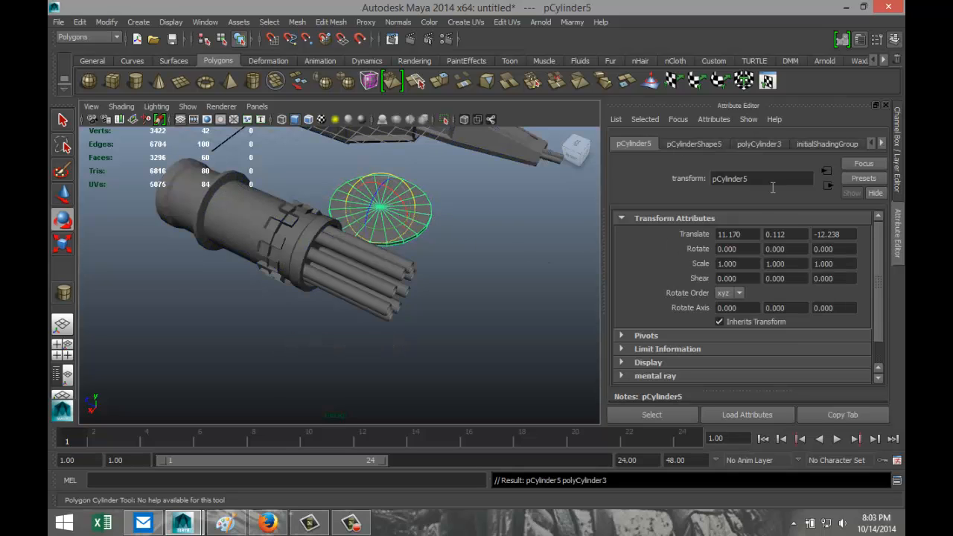
left_click(757, 142)
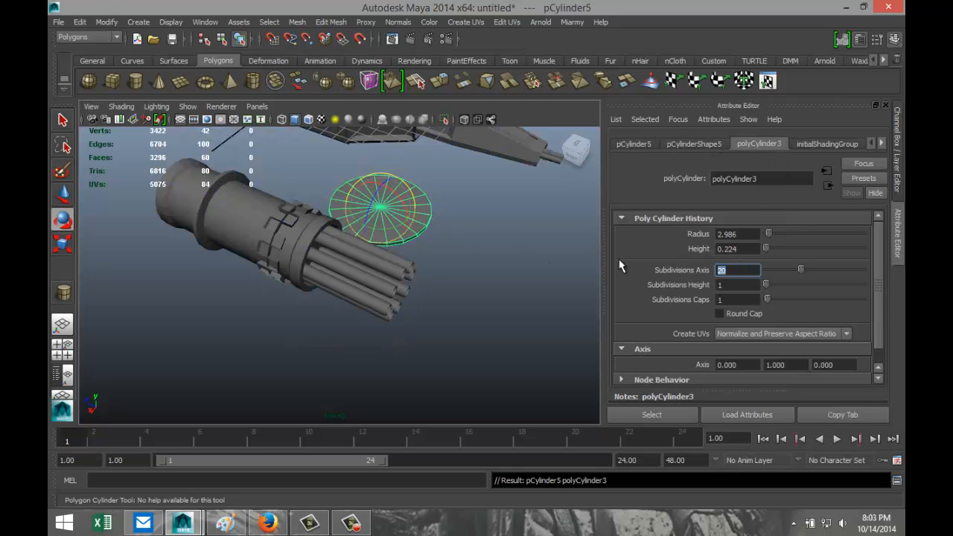
key("Return")
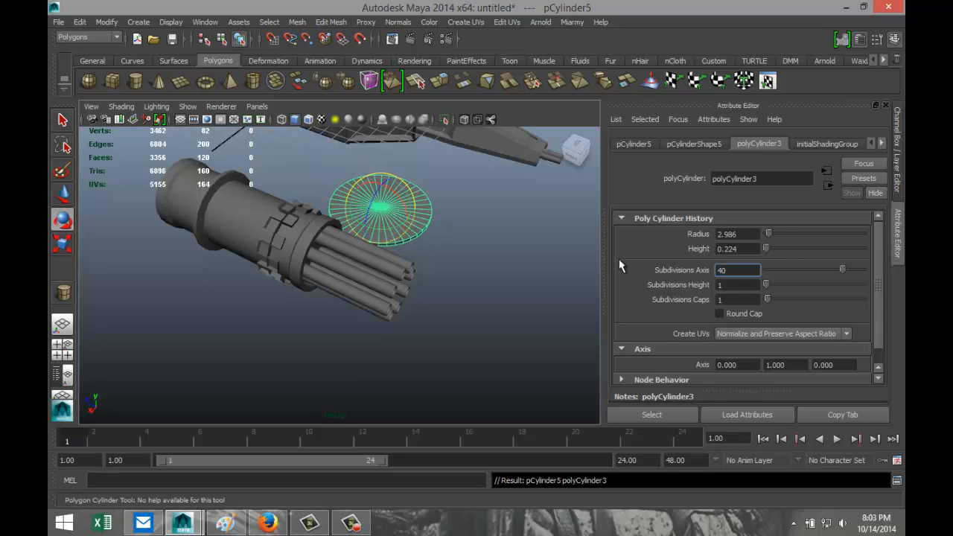
left_click(489, 246)
- Stand the disc upright by setting its X rotation to -90 degrees
left_click(418, 220)
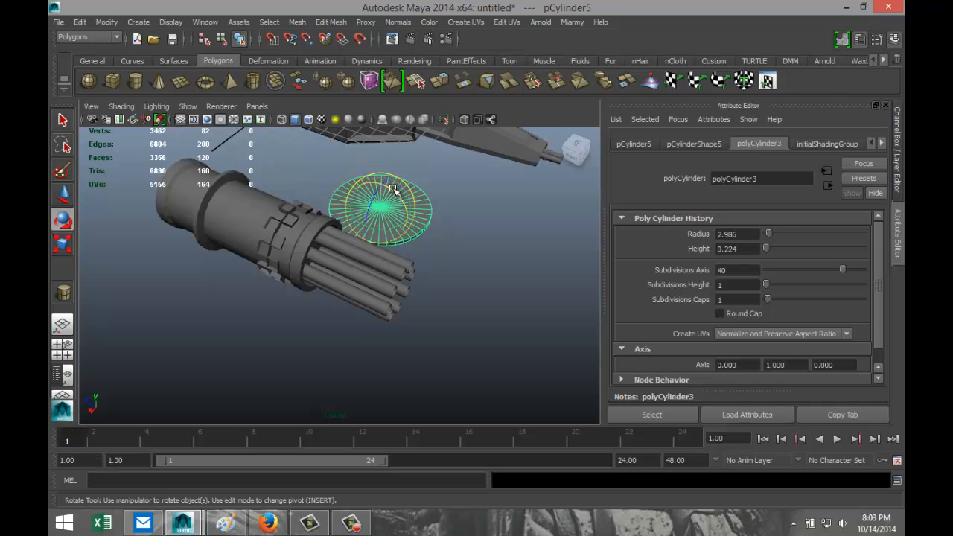
left_click_drag(392, 190, 413, 221)
left_click(632, 143)
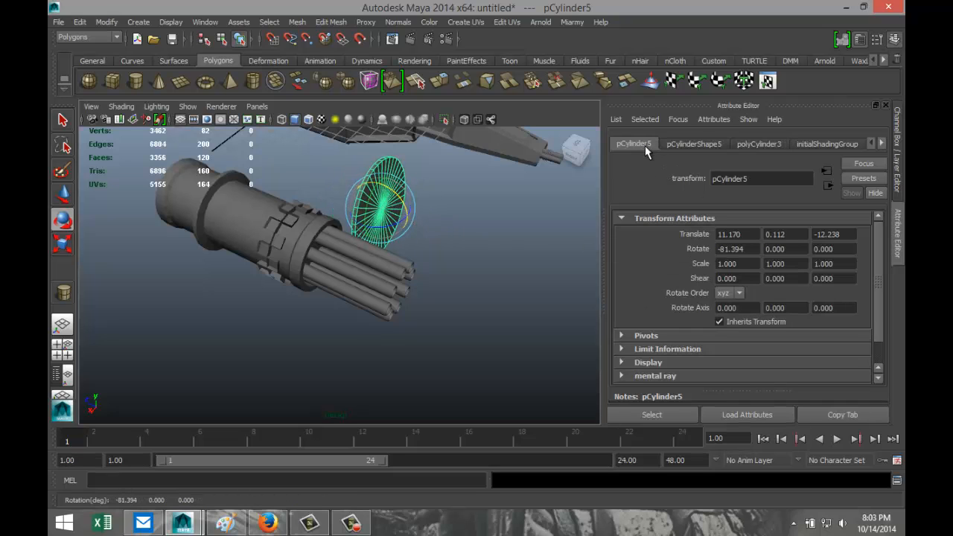
double_click(758, 249)
type("-90")
key("Return")
left_click(512, 273)
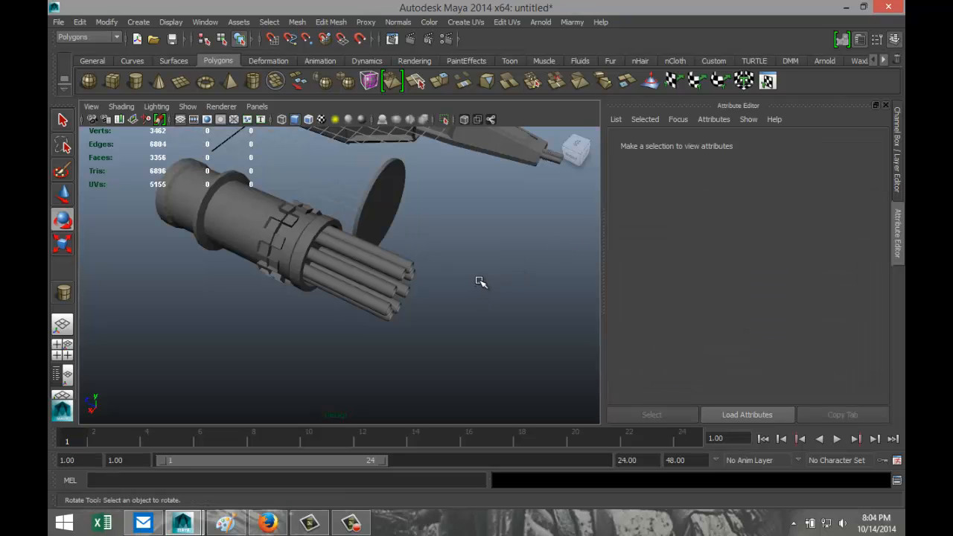
- Move the disc onto the gun and center it on the barrel ring in the front view, at about X 17.75, Y 2.14
left_click_drag(480, 282, 434, 270, "alt")
left_click(437, 261)
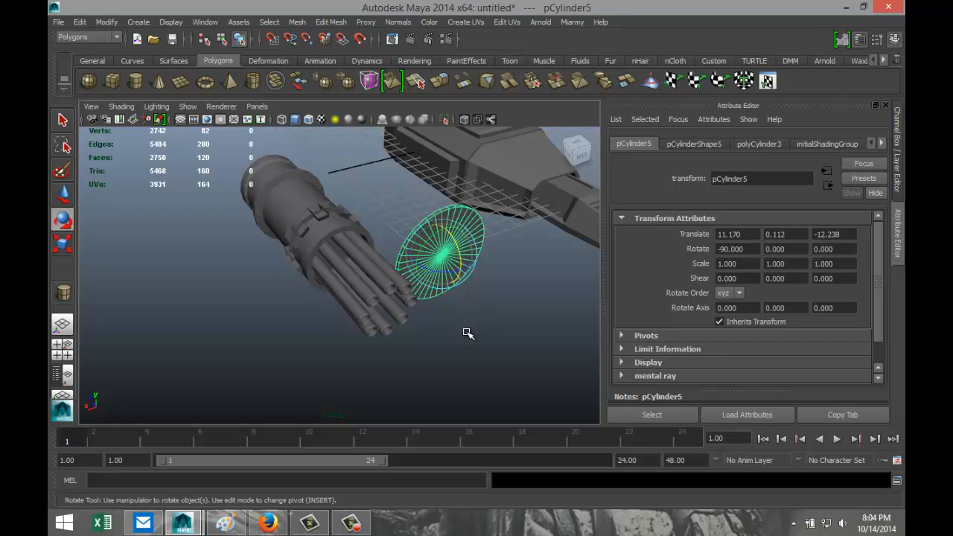
key("w")
left_click_drag(426, 262, 314, 293)
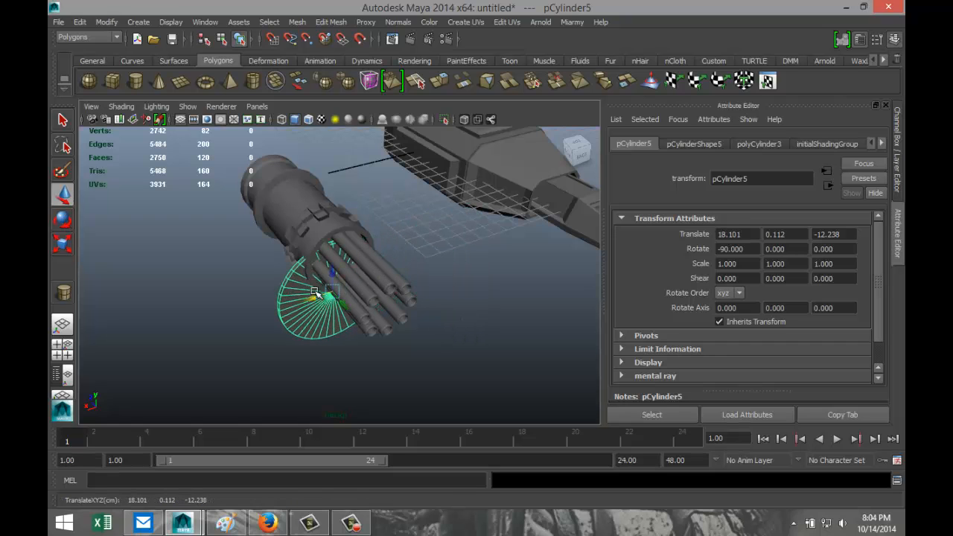
left_click_drag(325, 258, 331, 227)
left_click(62, 348)
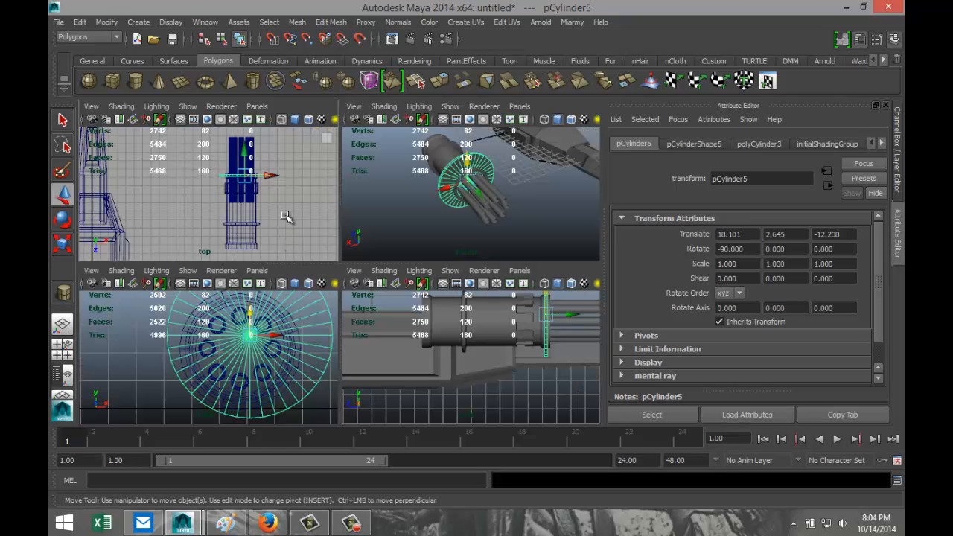
key("space")
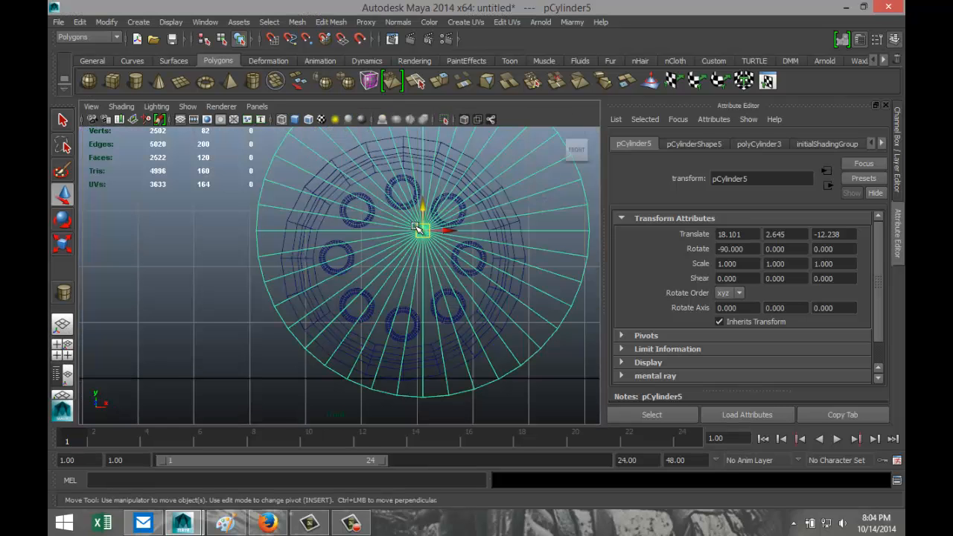
scroll(421, 214, "down", 1)
left_click_drag(420, 214, 431, 264)
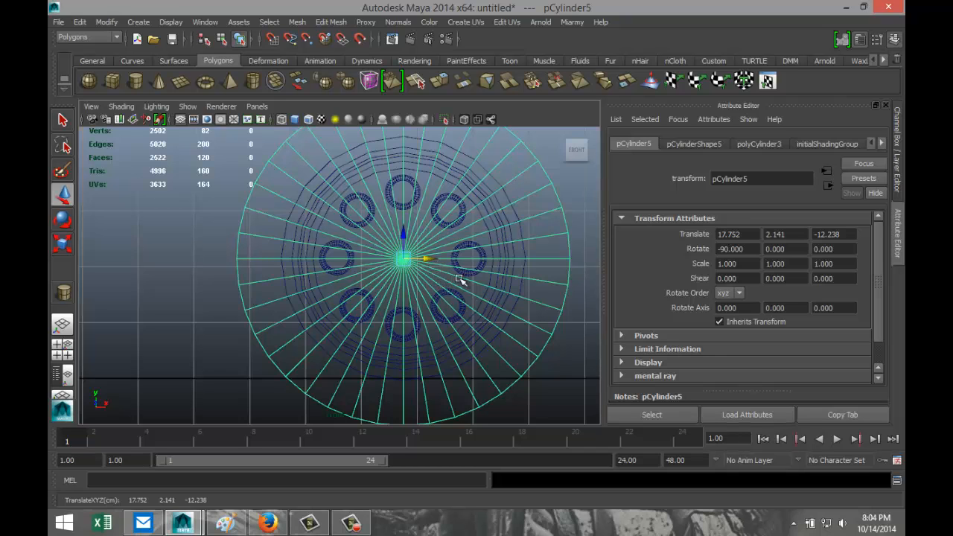
- Scale the disc down uniformly to about 0.52 so that it just encloses the ring of barrels
key("r")
left_click_drag(403, 260, 288, 287)
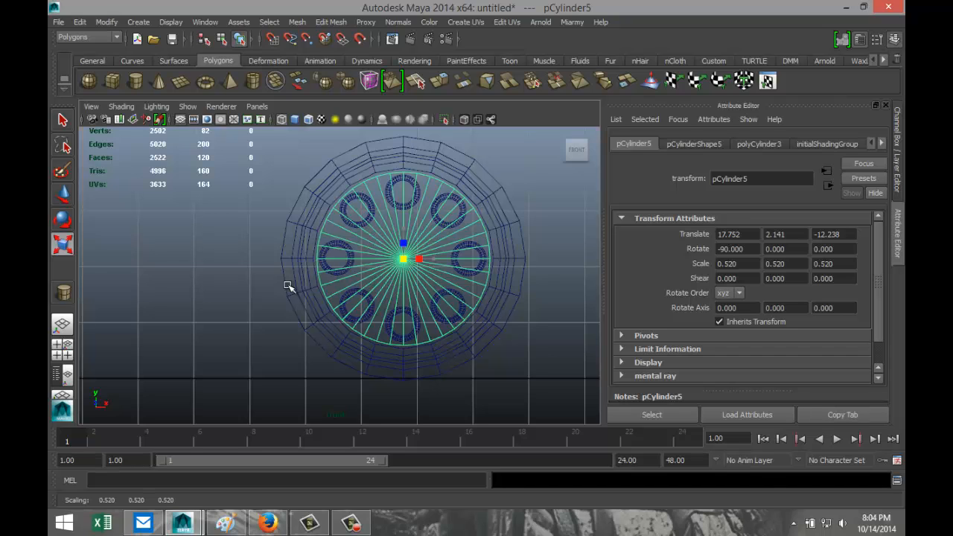
left_click_drag(289, 287, 284, 289)
- Slide the disc along the barrels out of the gun opening, to about -13.5 in Z
left_click(64, 351)
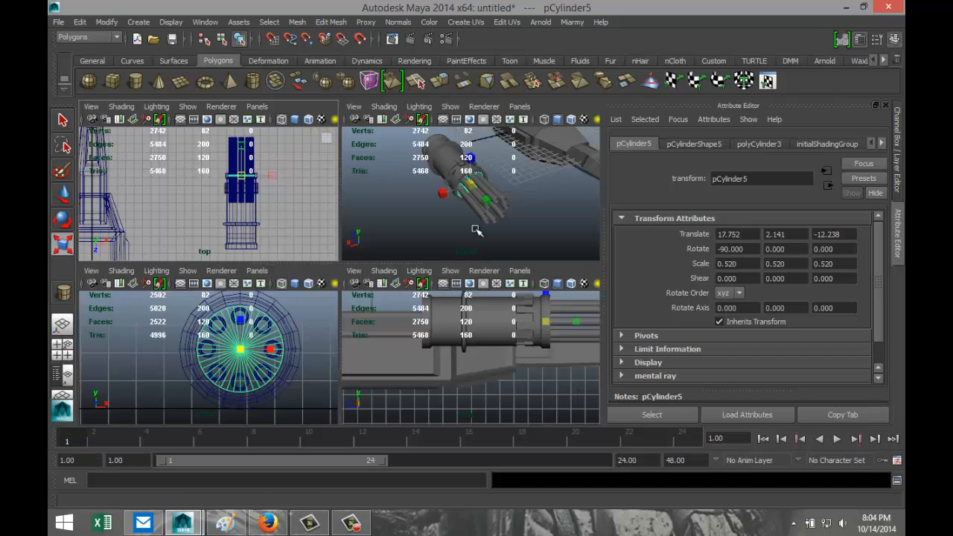
key("space")
scroll(395, 290, "up", 5)
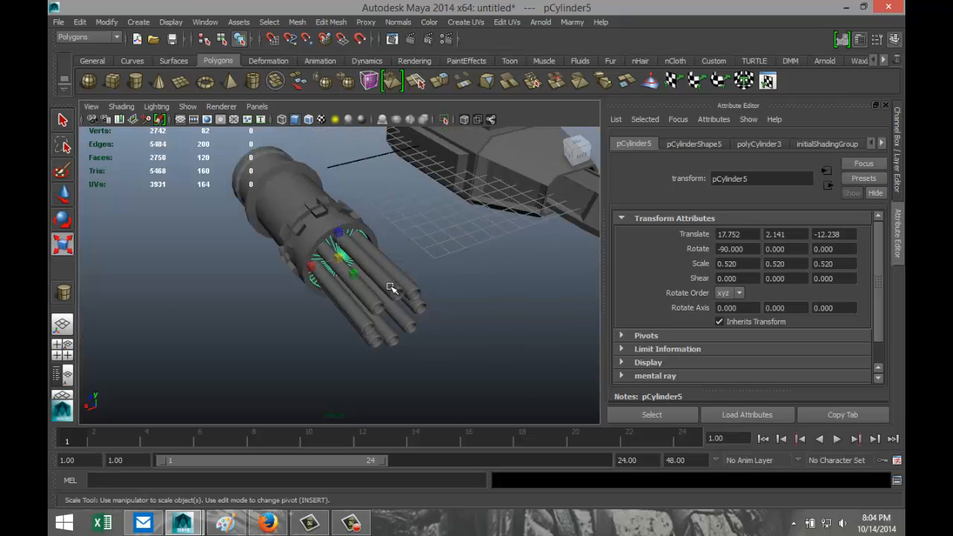
key("w")
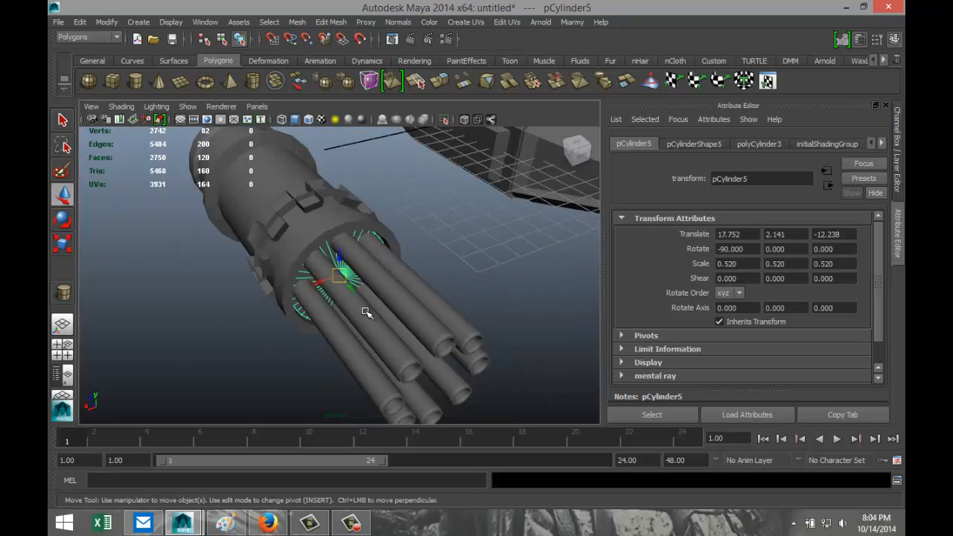
left_click_drag(352, 290, 372, 319)
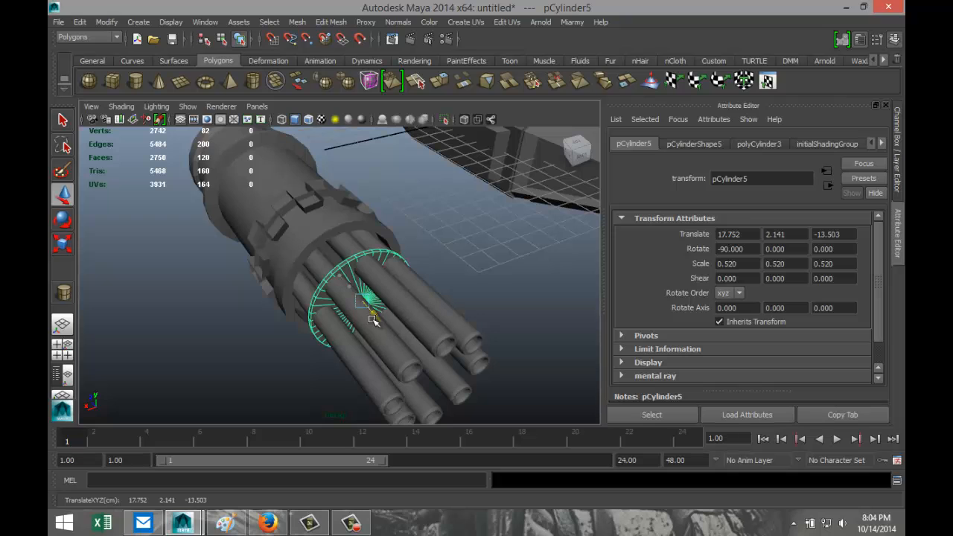
- Enlarge the disc uniformly to a scale of about 0.56 so that its rim extends slightly beyond the barrels
left_click_drag(480, 347, 431, 314, "alt")
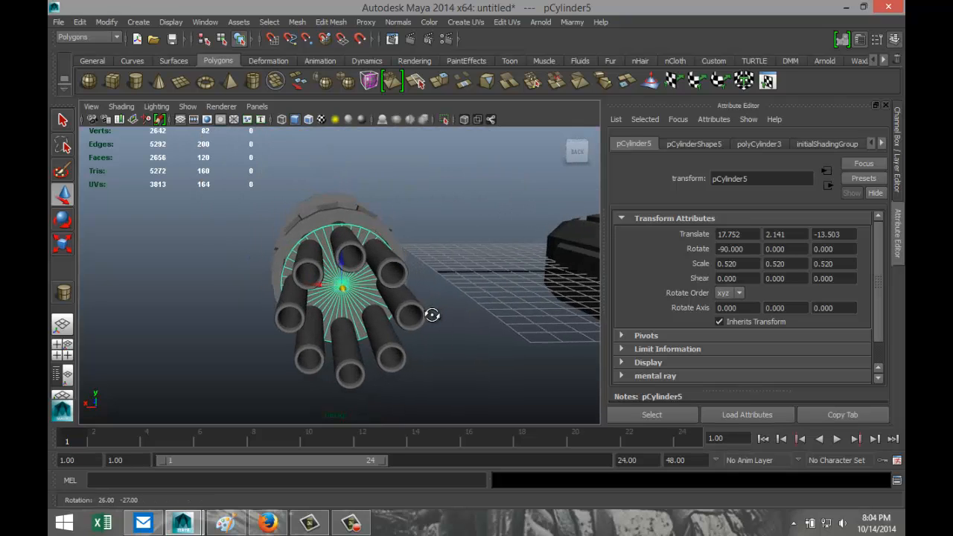
key("r")
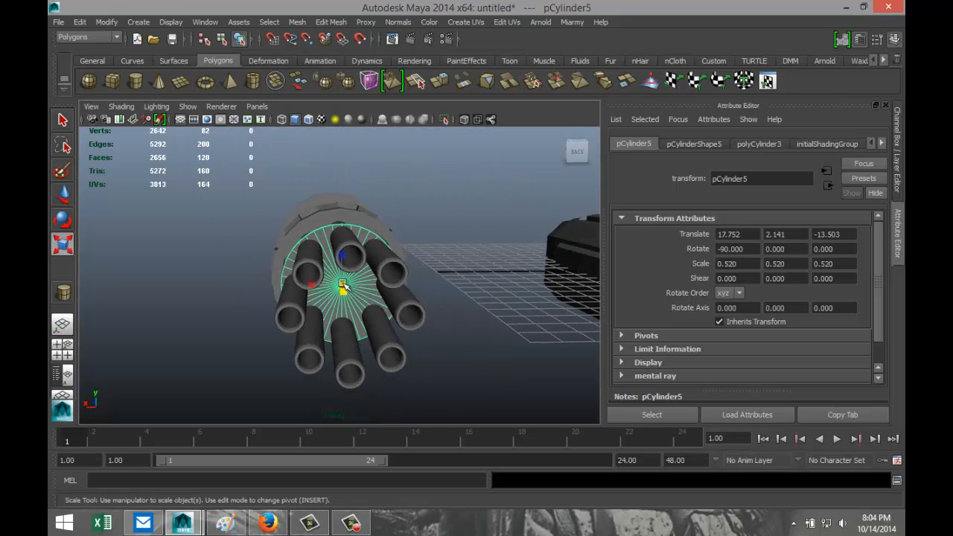
left_click_drag(341, 283, 350, 286)
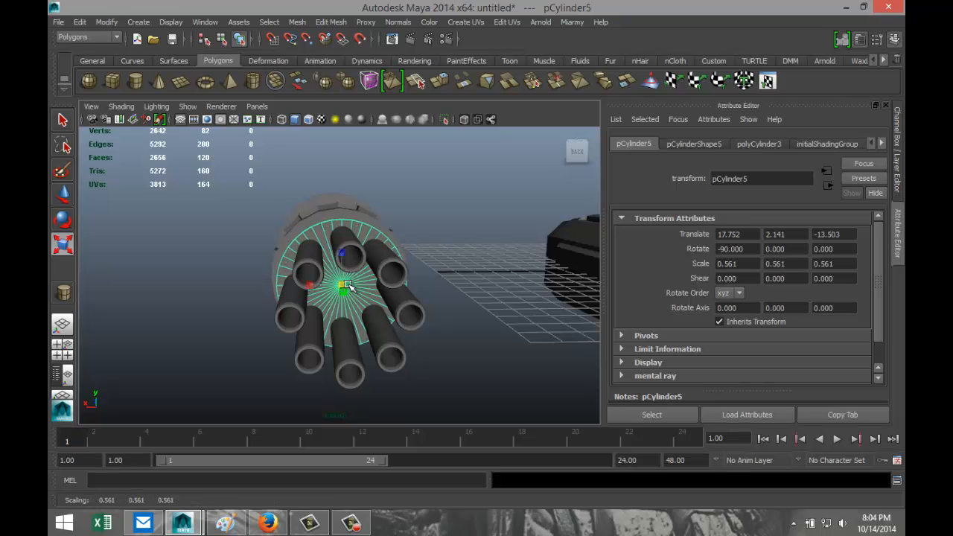
- Duplicate the barrel disc and slide the copy along the barrels toward the muzzle, to about -13.99 in Z
left_click_drag(154, 289, 360, 342, "alt")
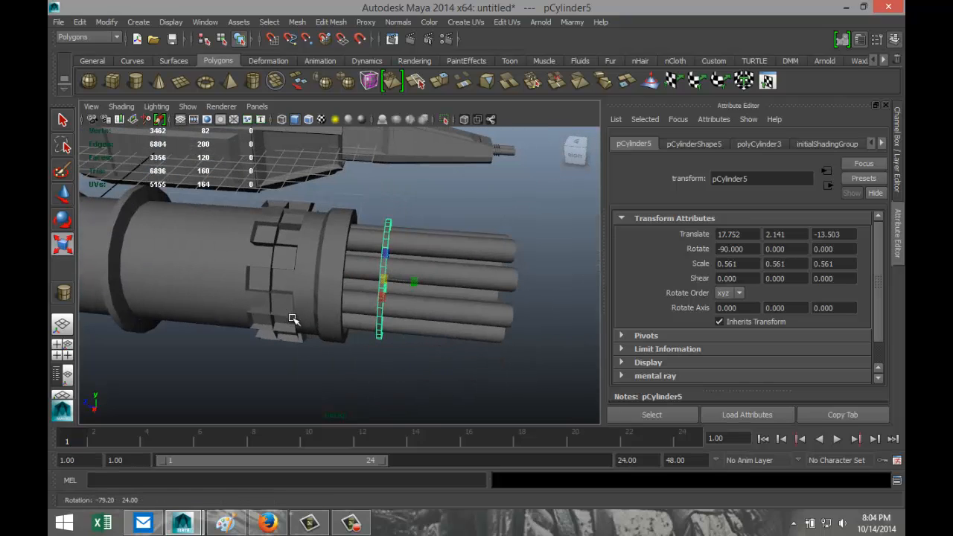
key("ctrl+d")
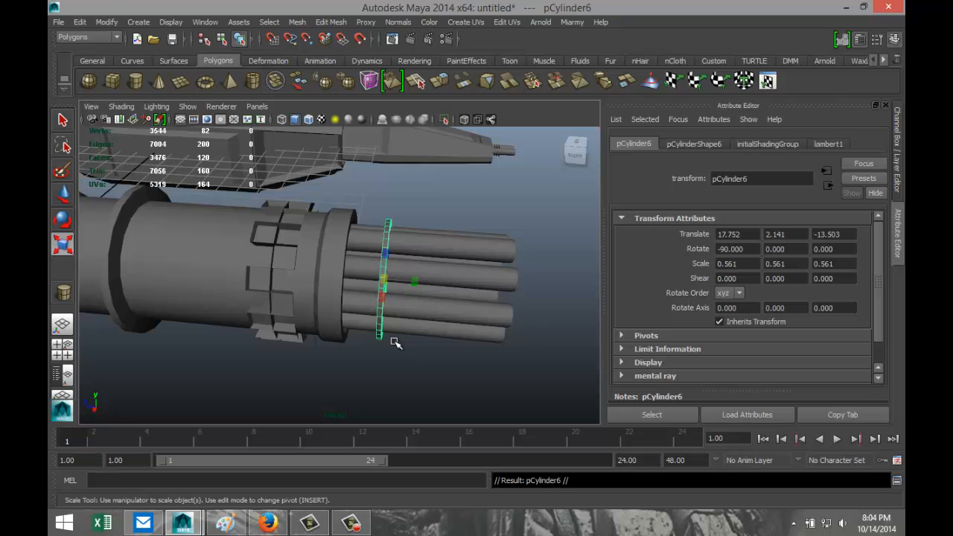
key("w")
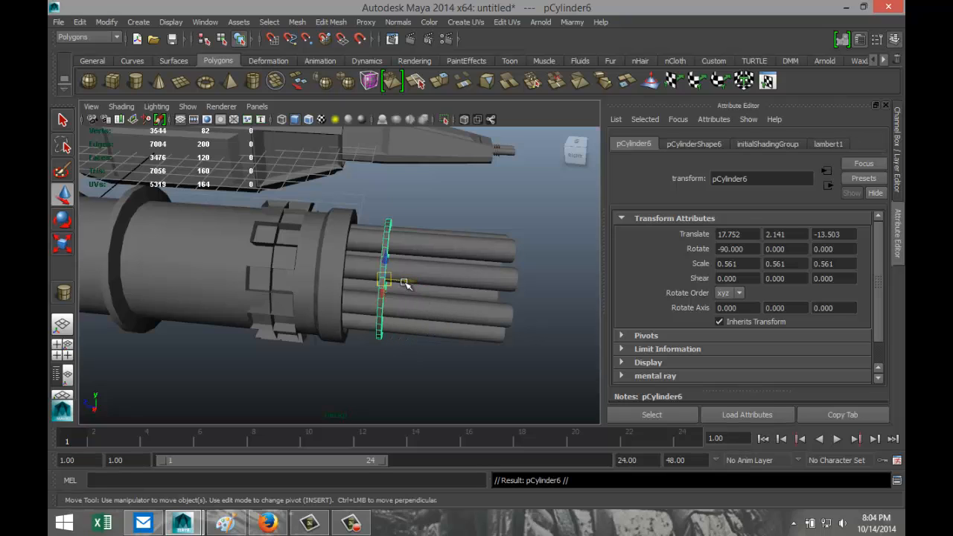
left_click_drag(409, 281, 425, 283)
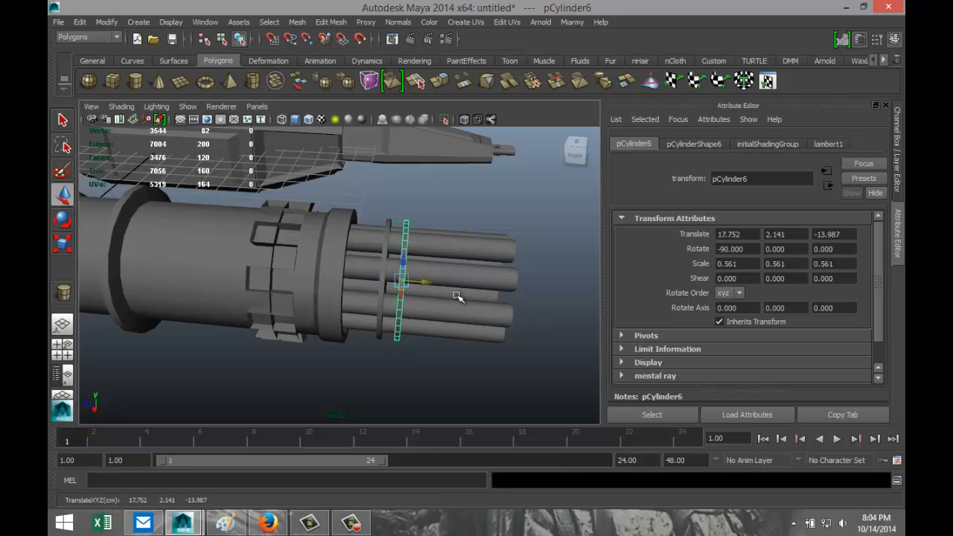
- Repeat the offset duplication three more times so evenly spaced discs run along the barrels to about -15.44 in Z
key("shift+d")
key("shift+d")
key("shift+d")
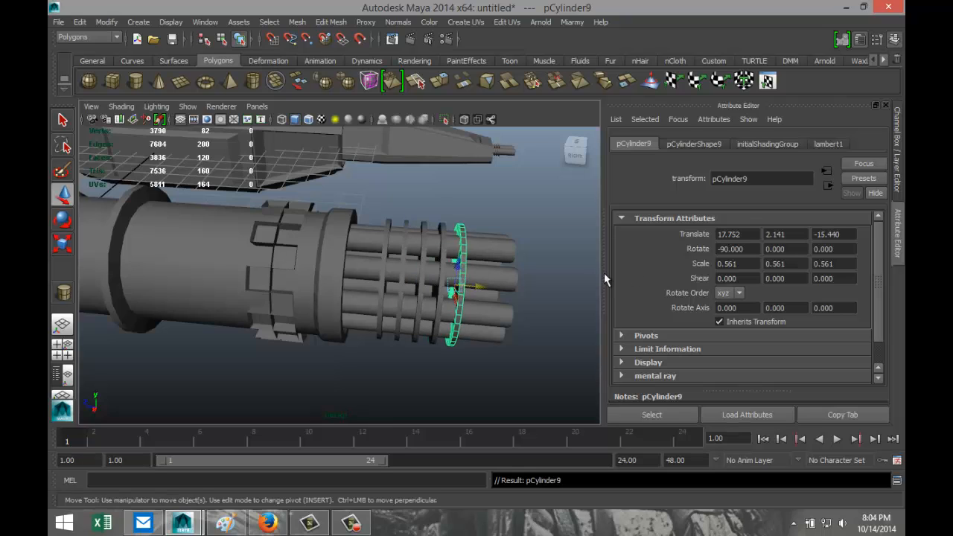
left_click(514, 363)
scroll(498, 356, "down", 3)
scroll(480, 344, "up", 2)
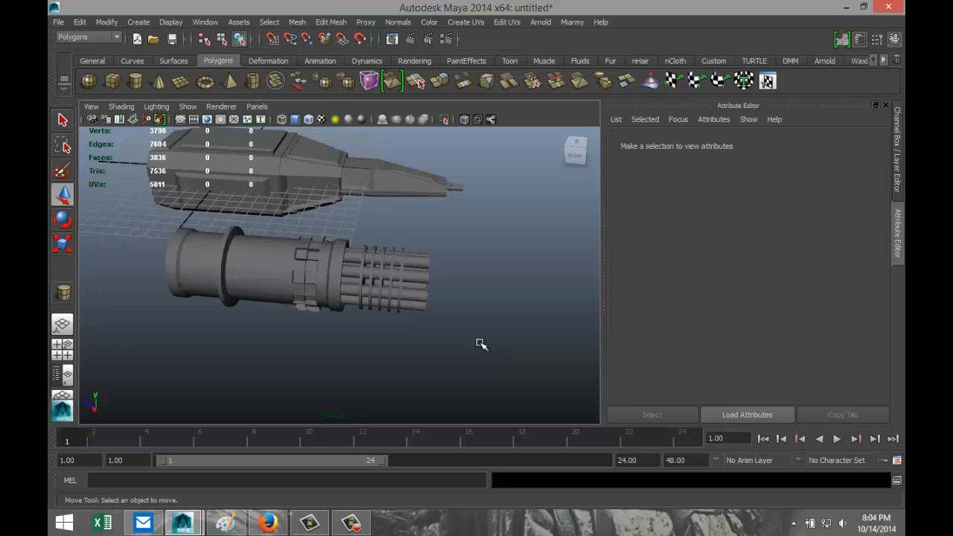
- Extrude the round cap face at the gun body's rear end and scale it inward slightly to form a rim
left_click_drag(422, 367, 344, 318, "alt")
left_click(343, 320)
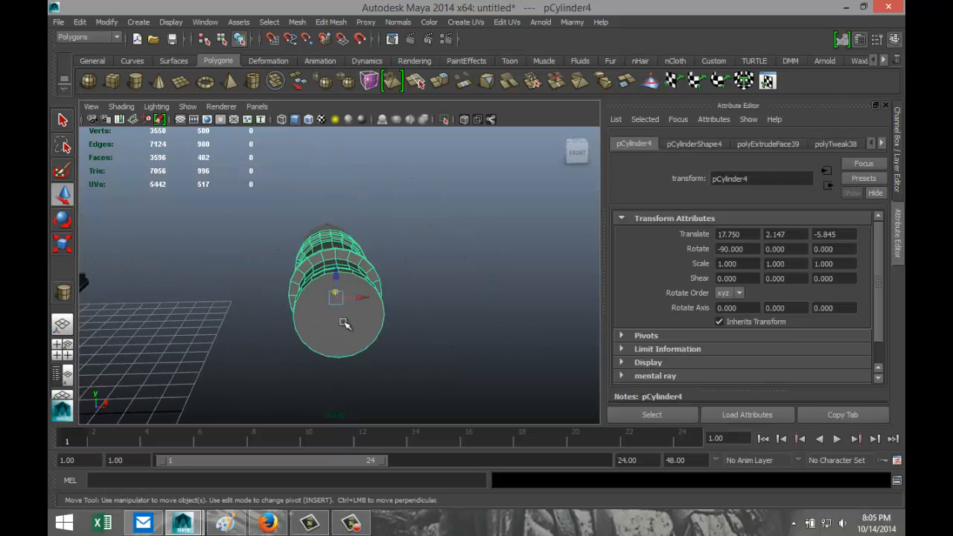
right_click(341, 326)
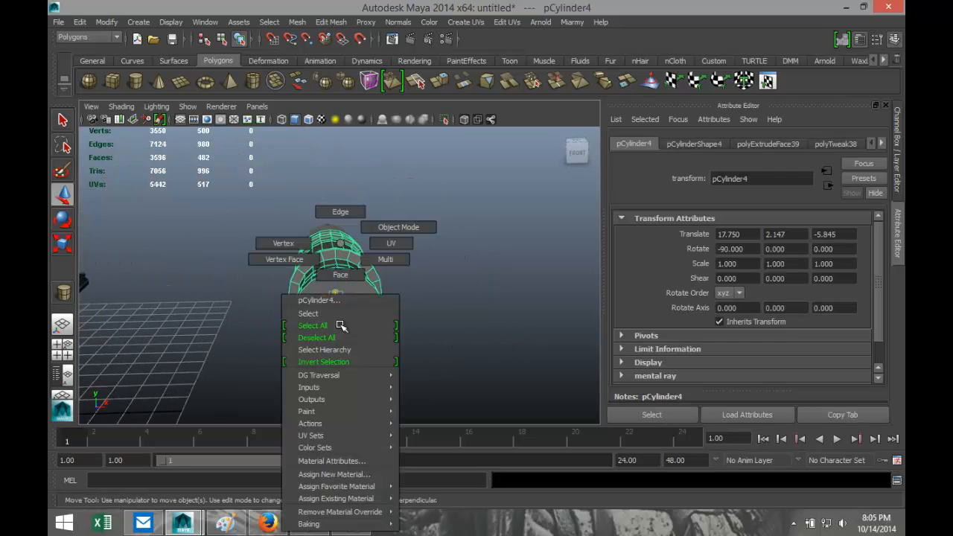
left_click(341, 272)
left_click(344, 323)
left_click(330, 22)
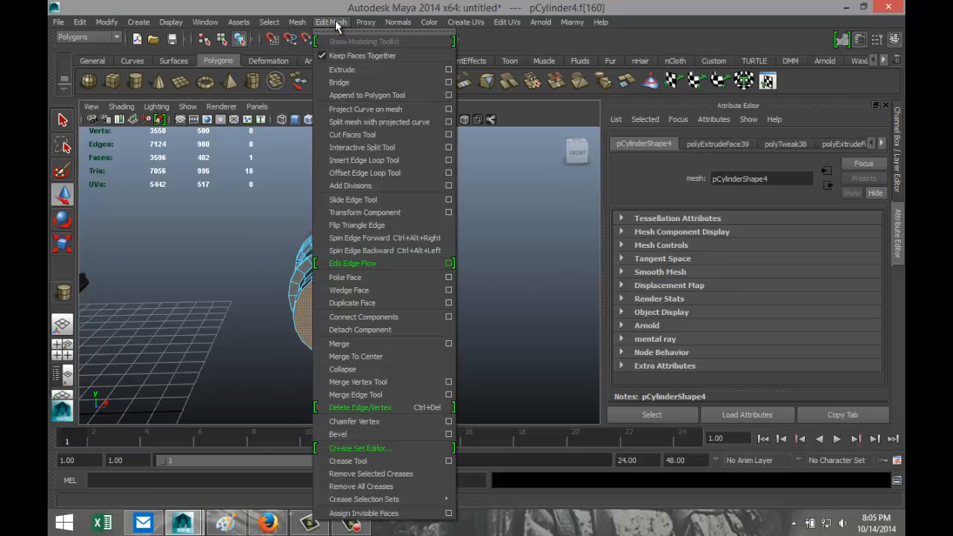
left_click(344, 70)
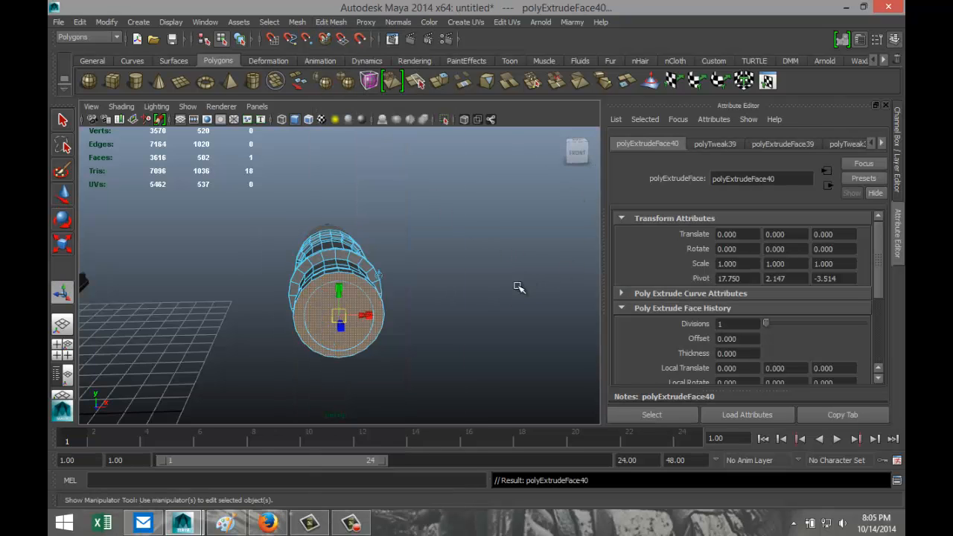
key("r")
left_click_drag(339, 317, 331, 319)
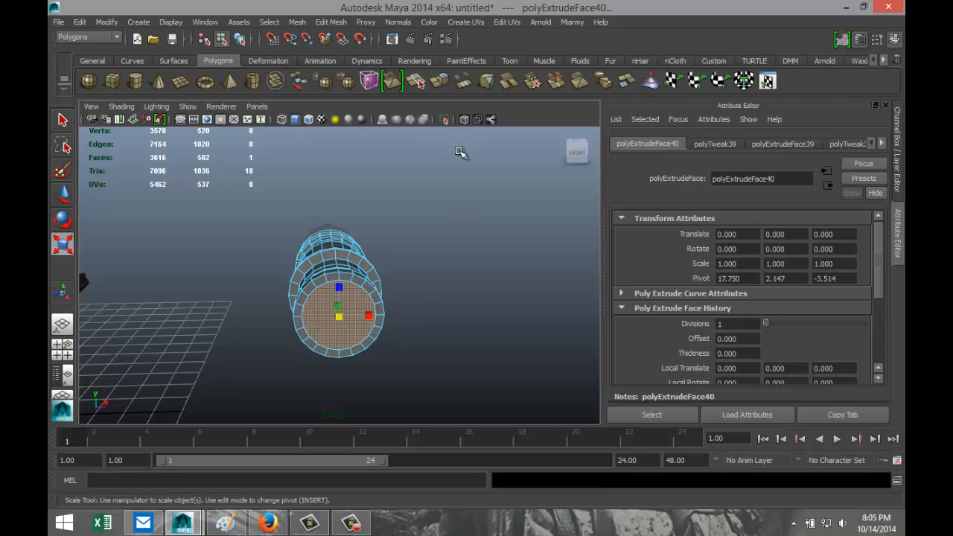
- Extrude the inset rear face again, pull it outward to about -2.88 in Z and scale it to about 0.82 for a taper
key("ctrl+e")
left_click_drag(474, 336, 419, 342, "alt")
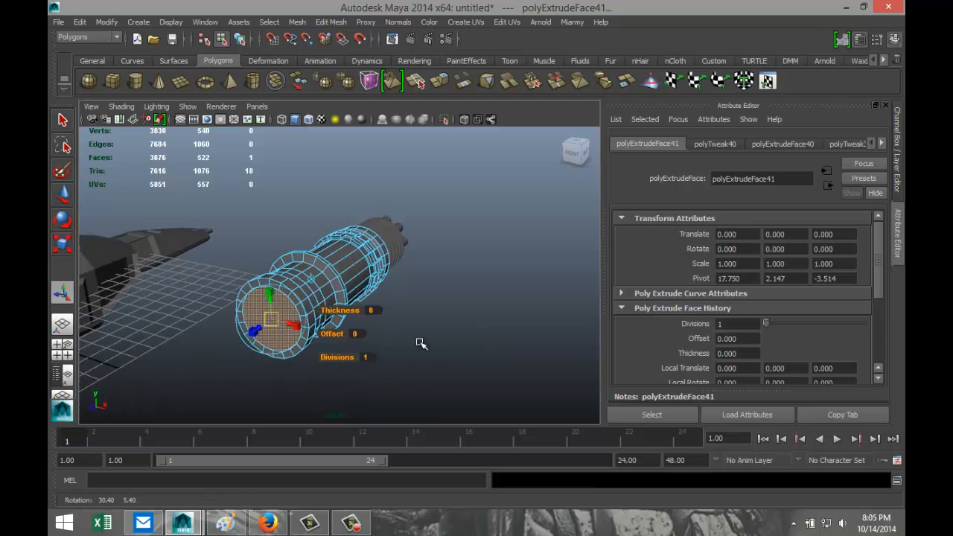
key("w")
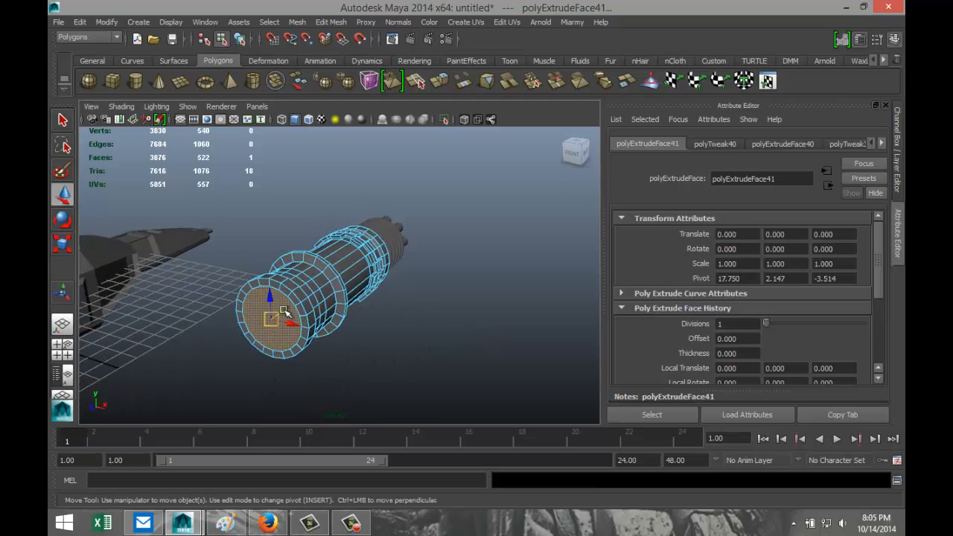
left_click_drag(285, 310, 277, 319)
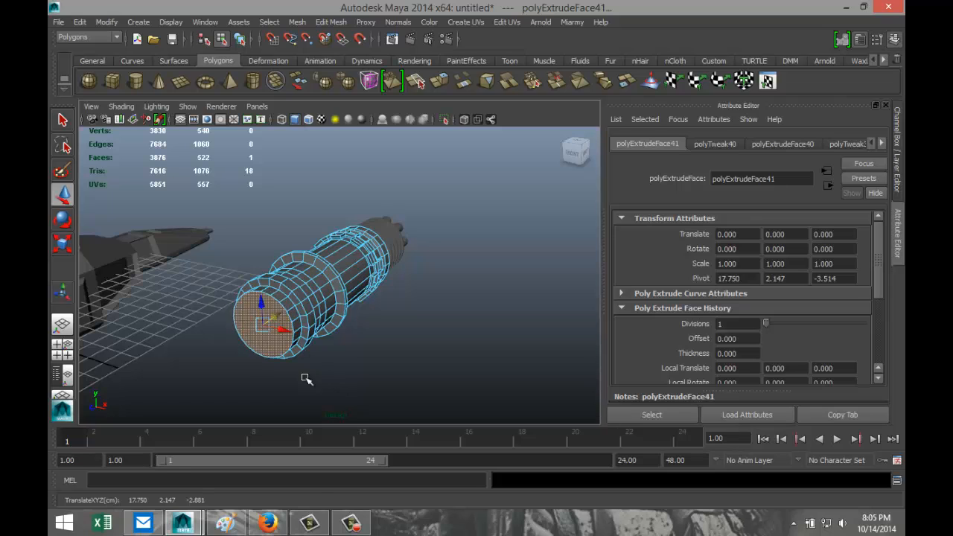
key("r")
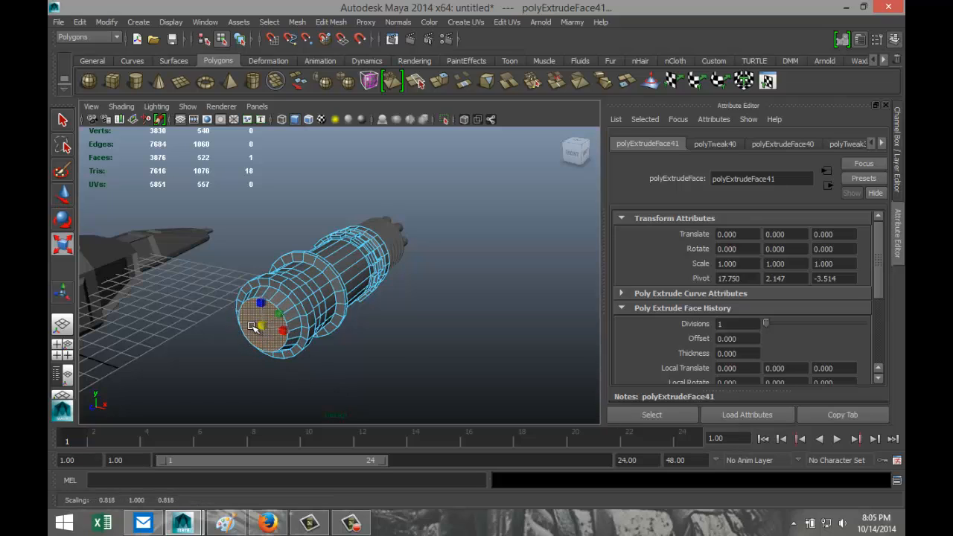
left_click(397, 363)
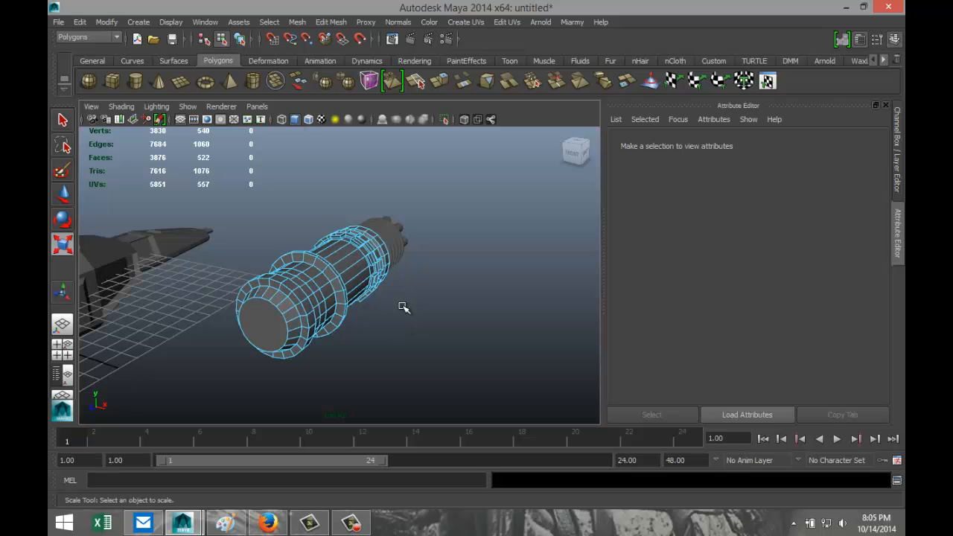
- Create a polygon torus behind the hull with a radius of about 4.34 and a section radius of about 0.3
mouse_move(411, 313)
left_mouse_down("alt")
mouse_move(493, 332)
mouse_move(468, 340)
mouse_move(402, 326)
left_mouse_up("alt")
right_click_drag(402, 326, 284, 325, "alt")
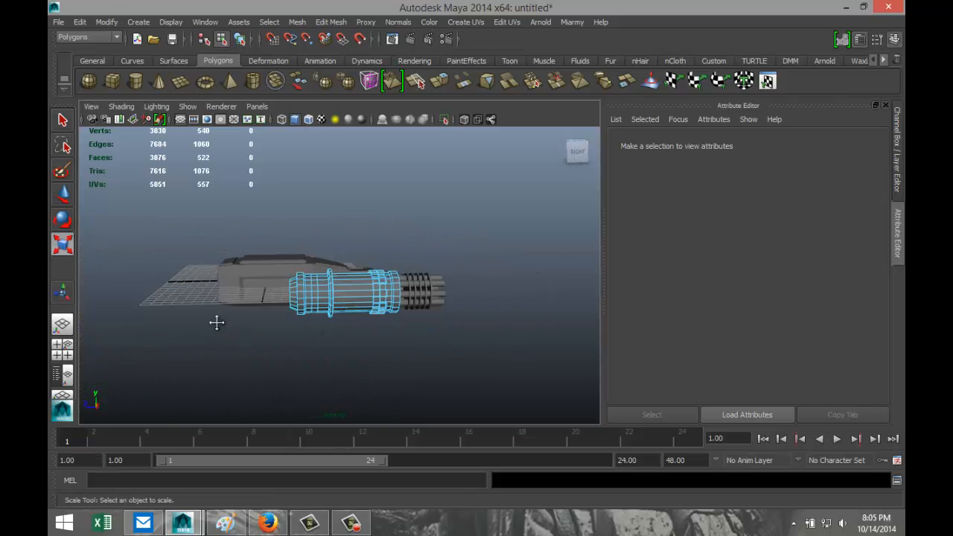
middle_click_drag(217, 321, 308, 325, "alt")
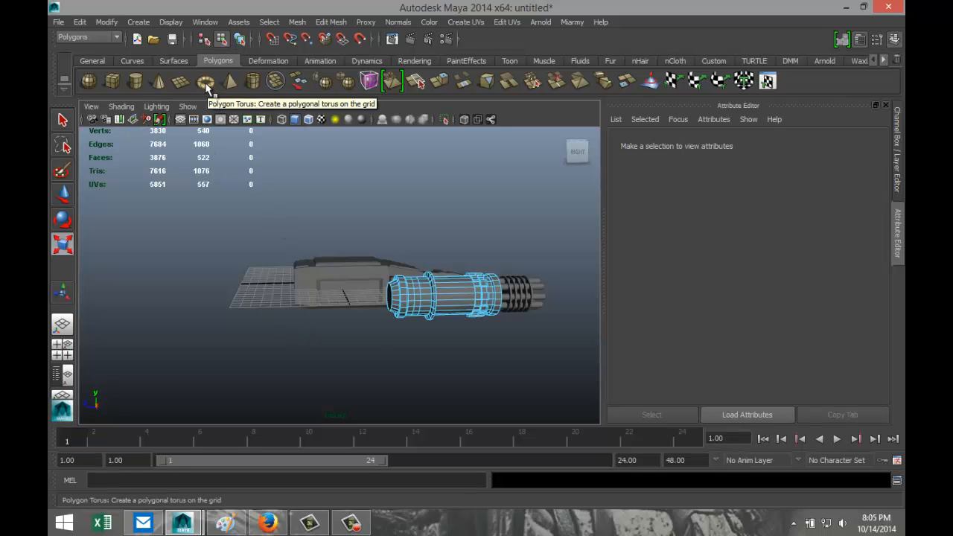
left_click(205, 83)
left_click_drag(196, 315, 229, 316)
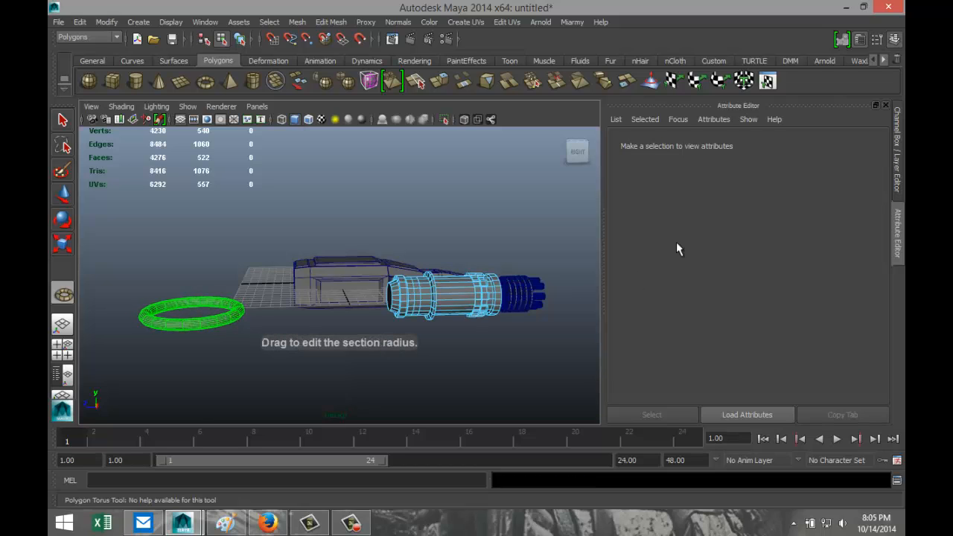
left_click_drag(407, 201, 394, 203)
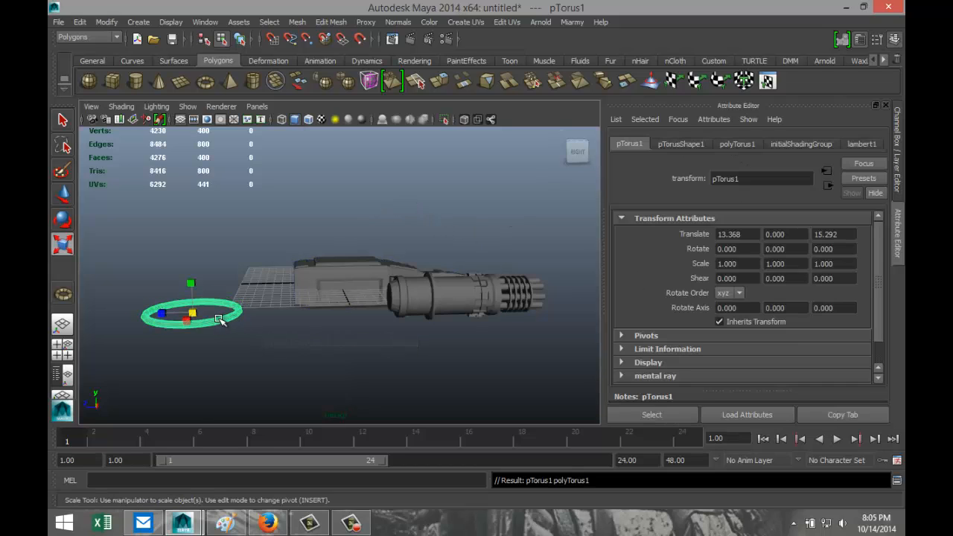
- Set the torus's axis and height subdivisions to 40 each
right_click_drag(219, 320, 220, 294)
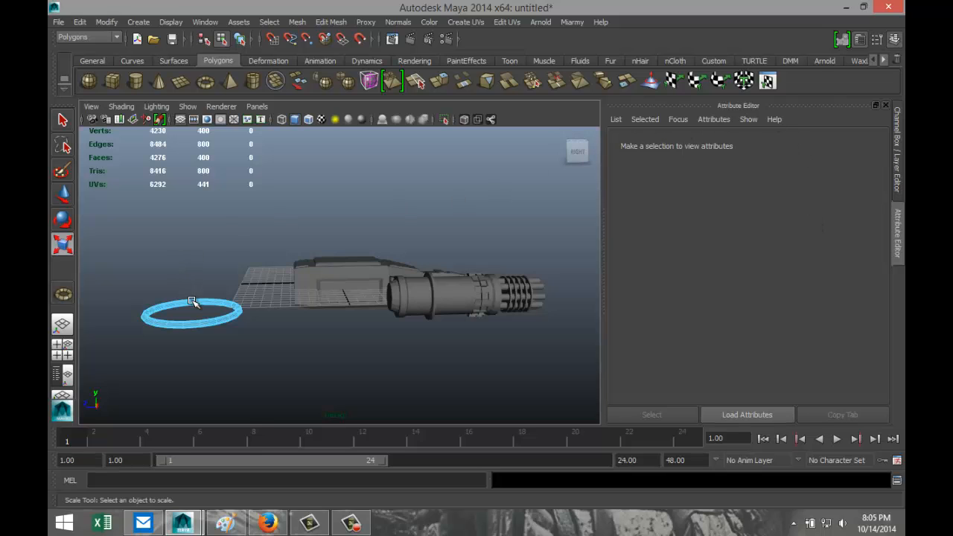
right_click_drag(192, 246, 251, 226)
left_click(216, 302)
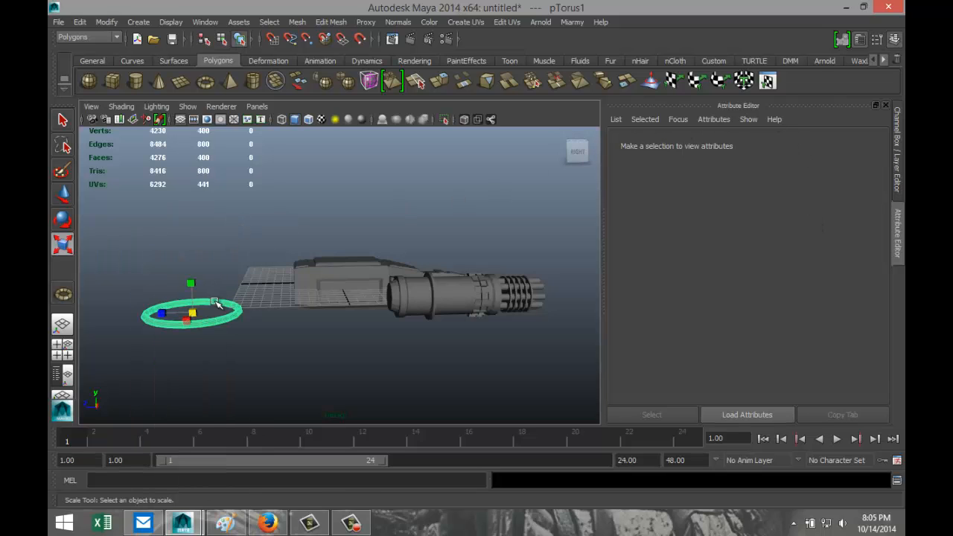
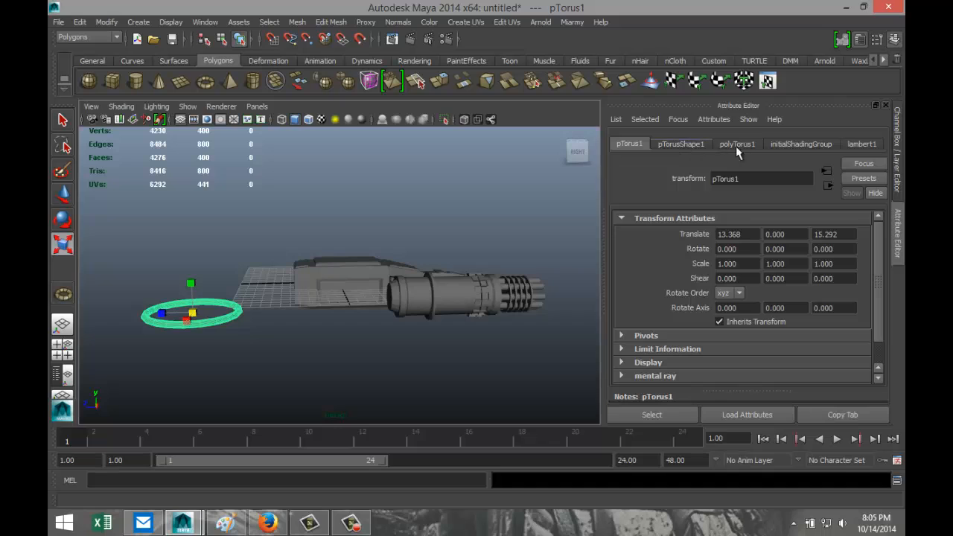
left_click(738, 145)
left_click(754, 284)
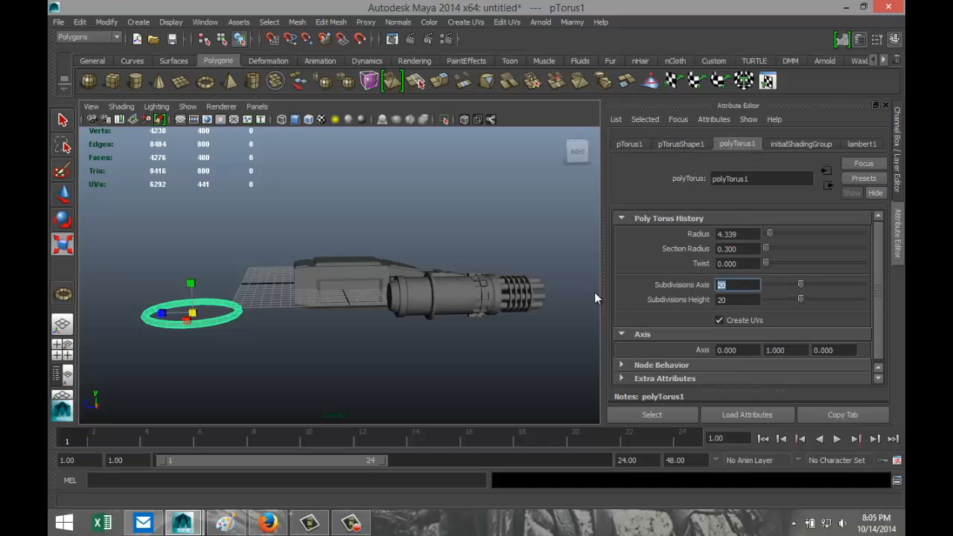
type("40")
key("Tab")
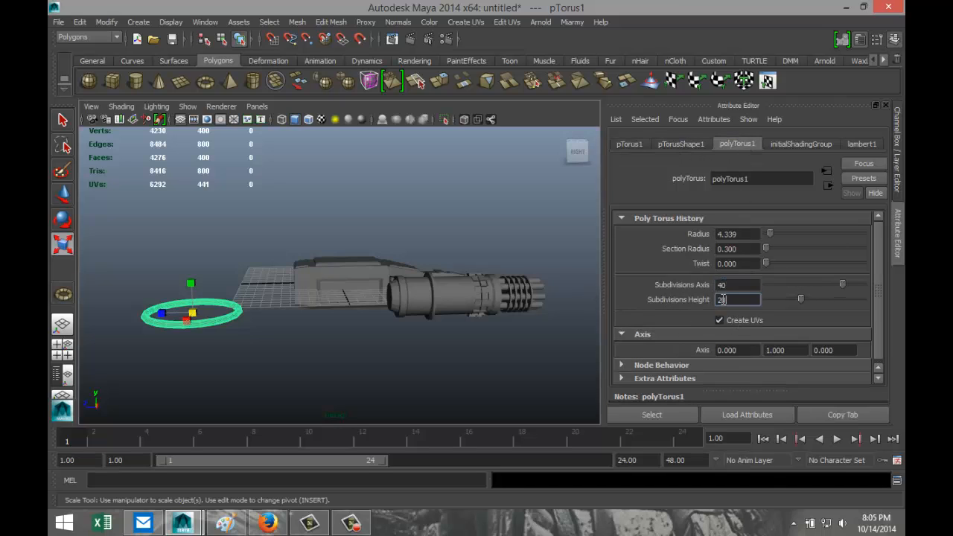
type("40")
left_click(738, 285)
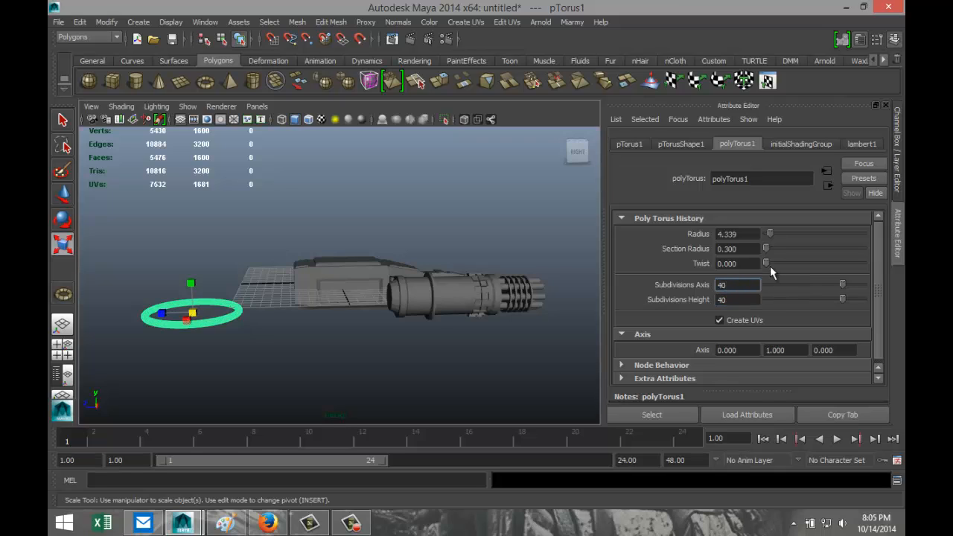
- Thicken the torus by setting its section radius to 0.5
left_click(765, 250)
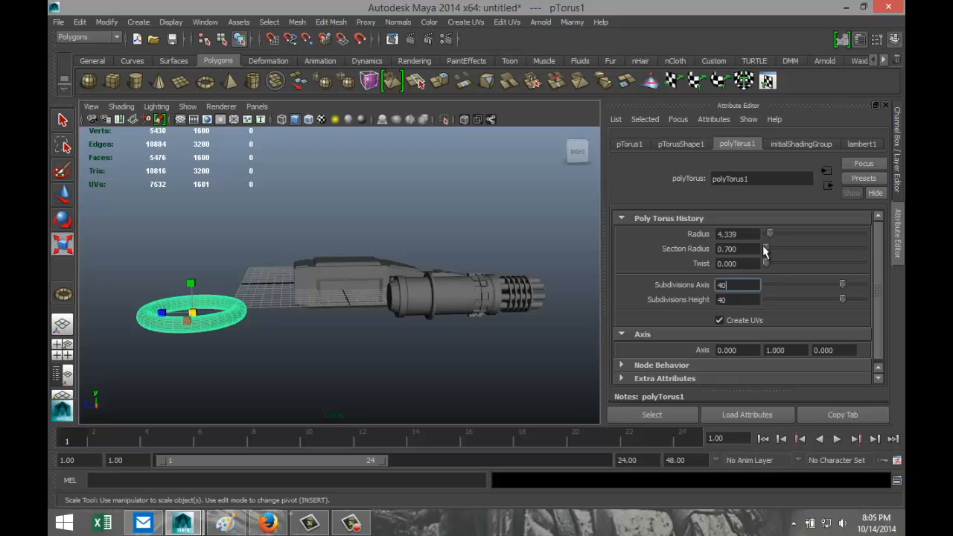
left_click(755, 249)
type("0.500")
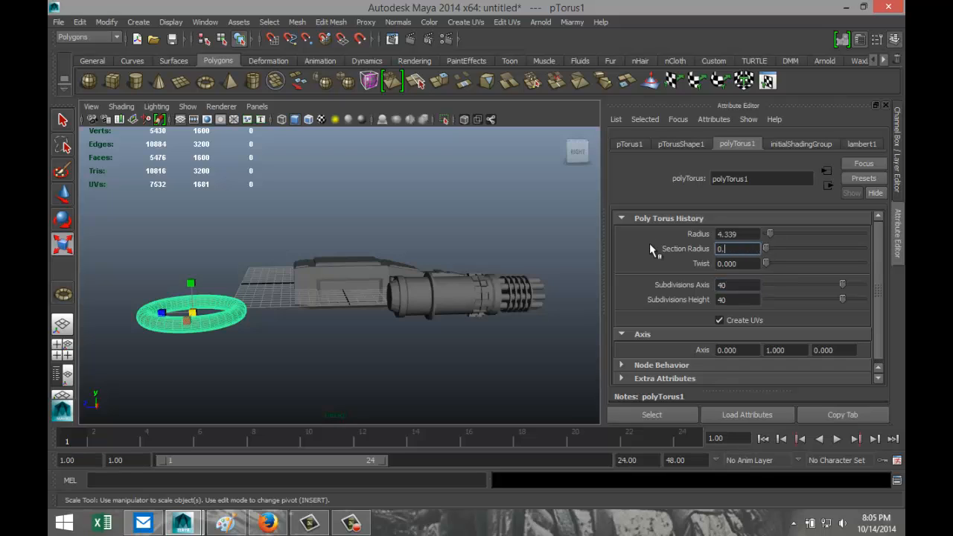
key("Return")
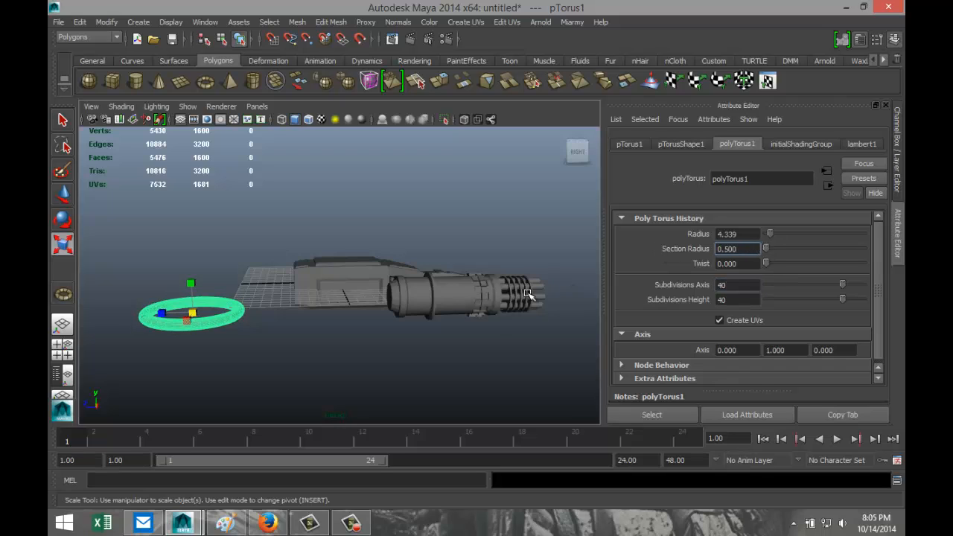
- Stand the torus upright by setting its Z rotation to -90 degrees
left_click_drag(277, 357, 274, 402, "alt")
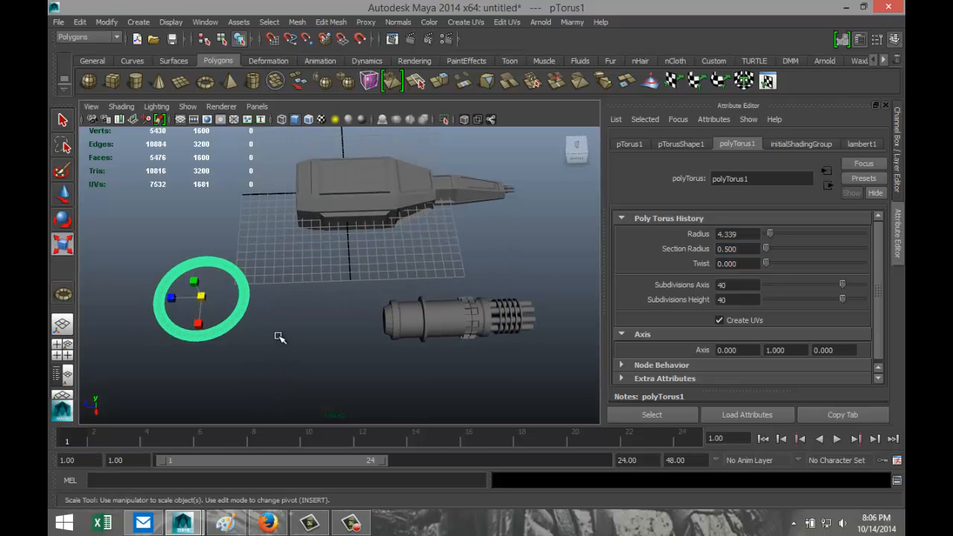
key("e")
left_click_drag(196, 294, 201, 315)
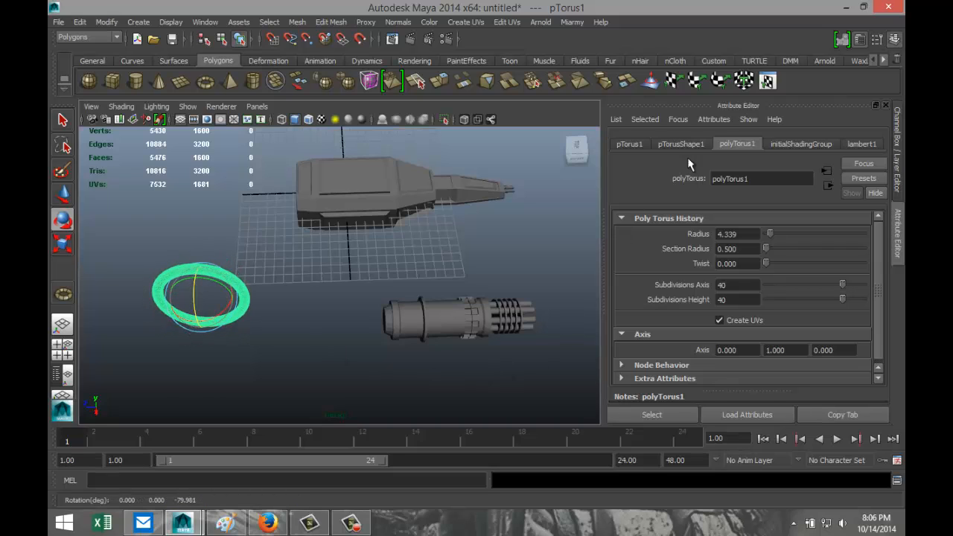
left_click(668, 146)
left_click(640, 145)
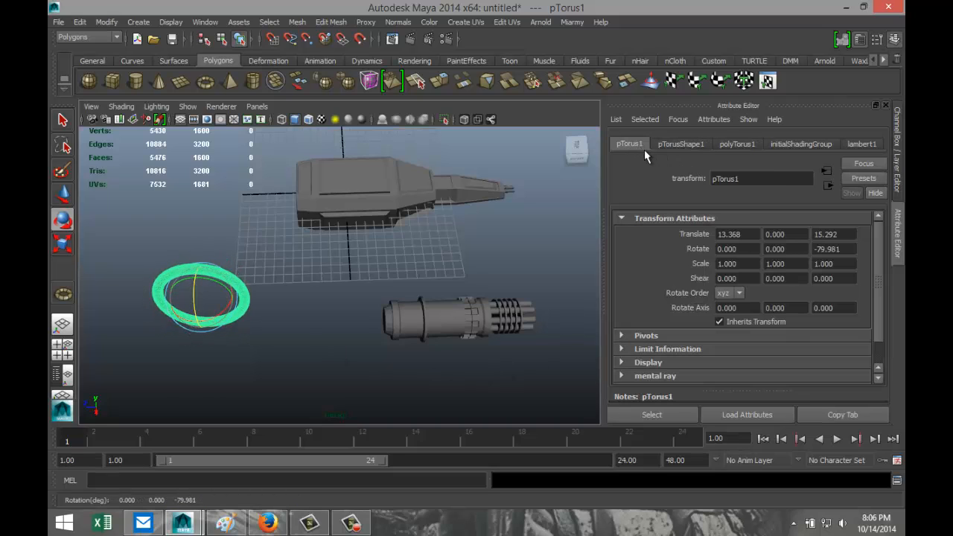
left_click(819, 248)
key("Return")
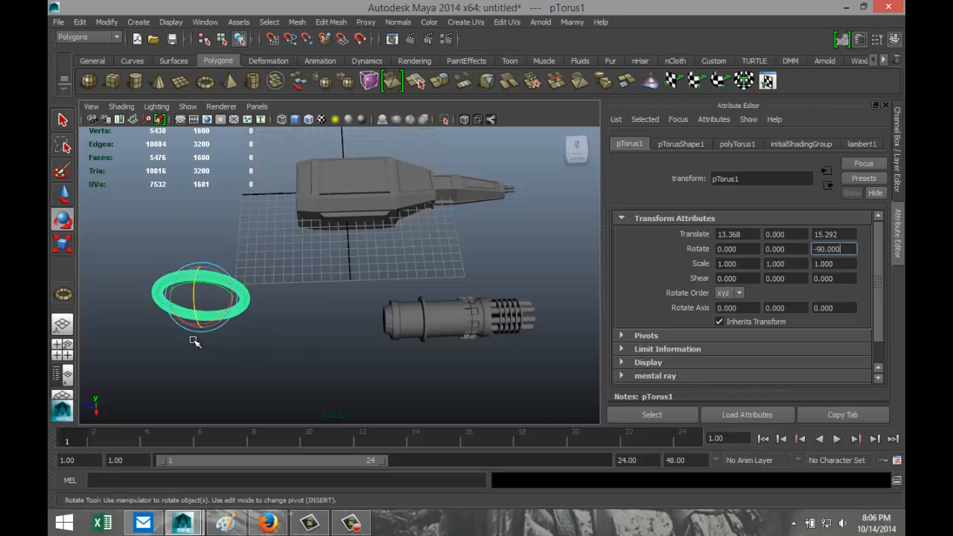
- Move the upright torus above the hull, next to the gun's rear, at about Y 6.52 and Z -3.2
left_click_drag(199, 367, 187, 305, "alt")
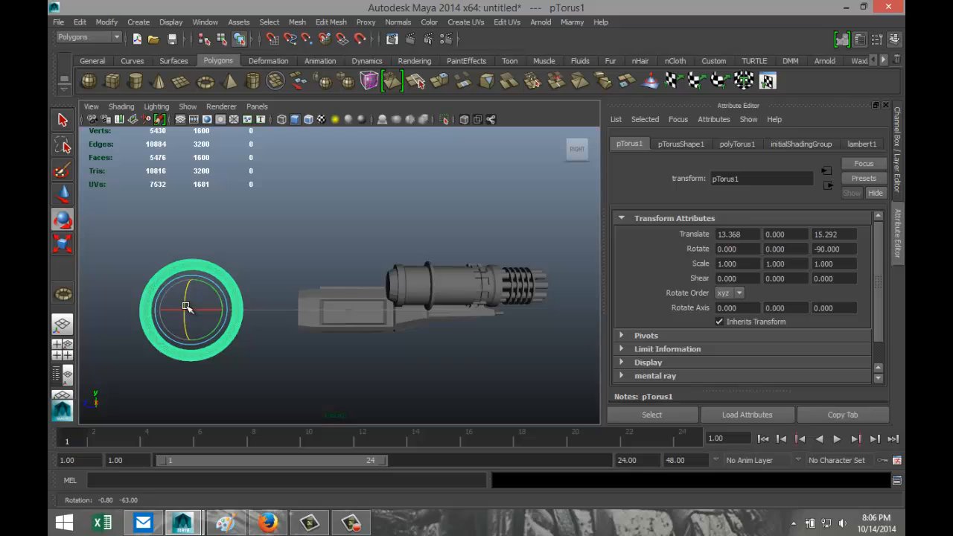
left_click(67, 353)
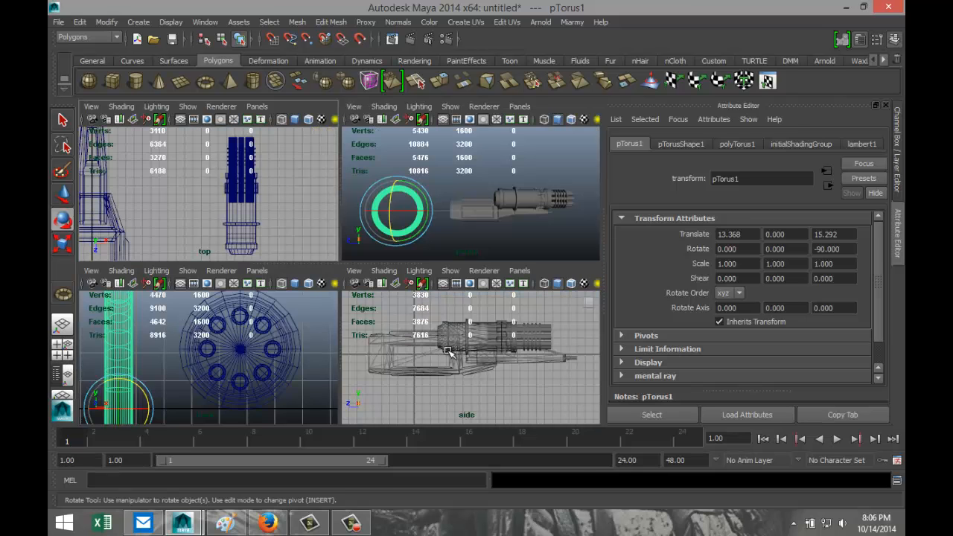
key("space")
scroll(364, 301, "down", 3)
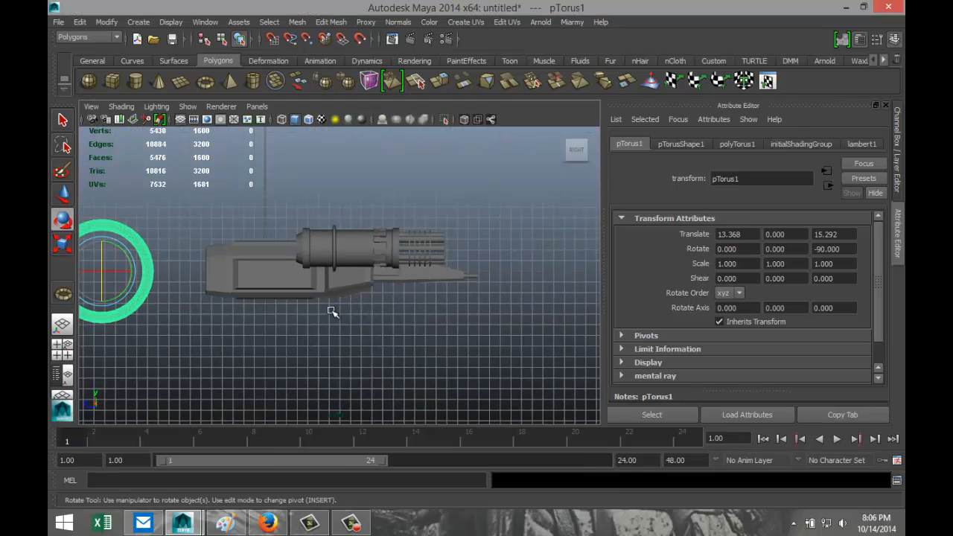
key("w")
left_click_drag(99, 272, 298, 222)
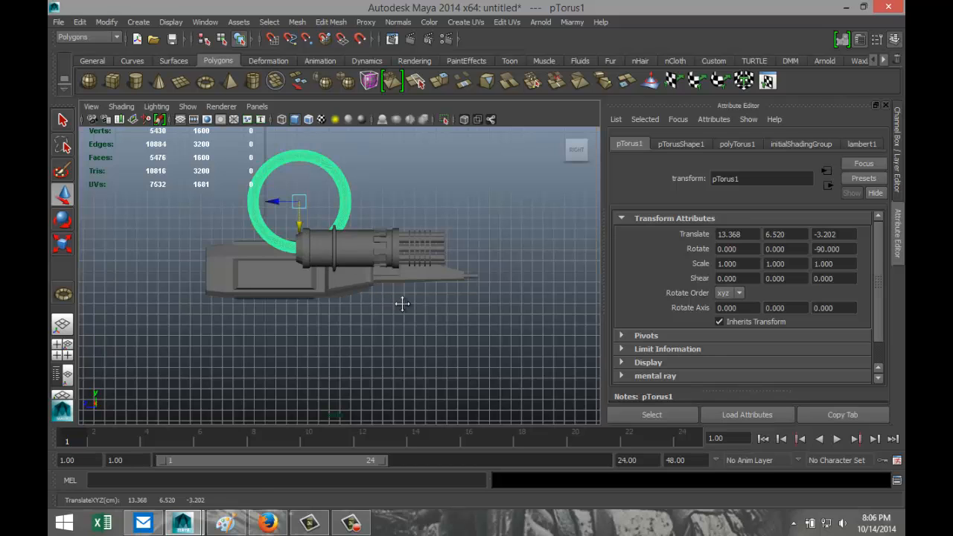
- Delete all faces in the upper half of the torus, leaving the lower half ring
middle_click_drag(402, 303, 466, 359, "alt")
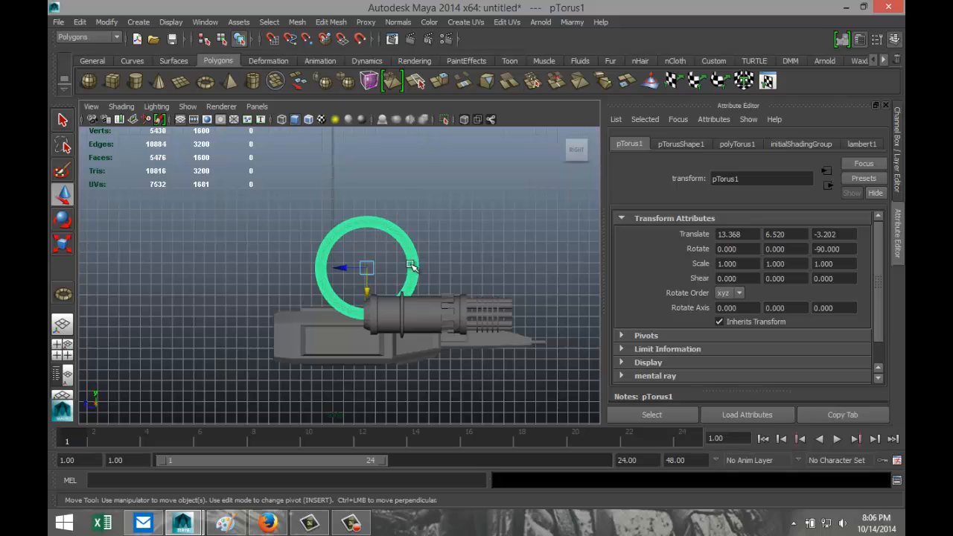
right_click_drag(408, 263, 411, 275)
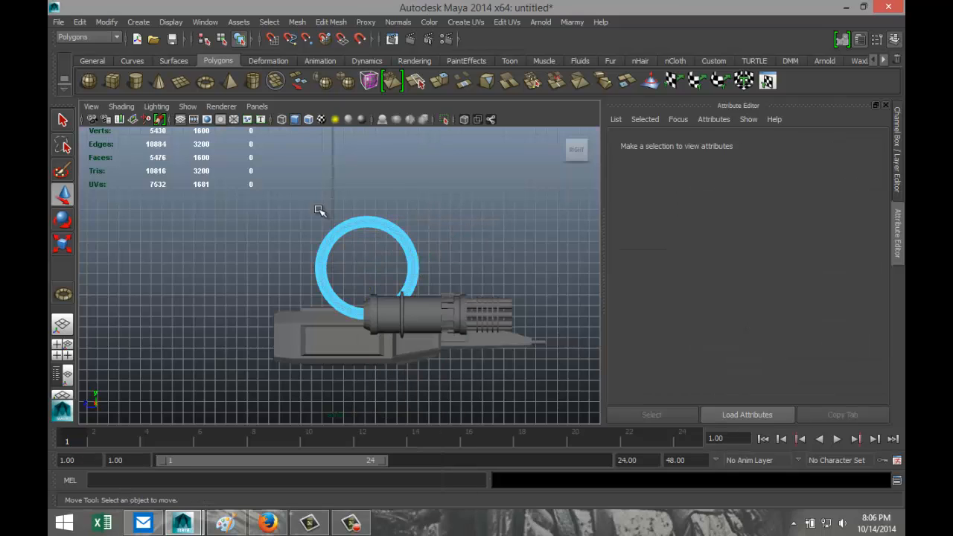
left_click_drag(274, 200, 468, 268)
key("f")
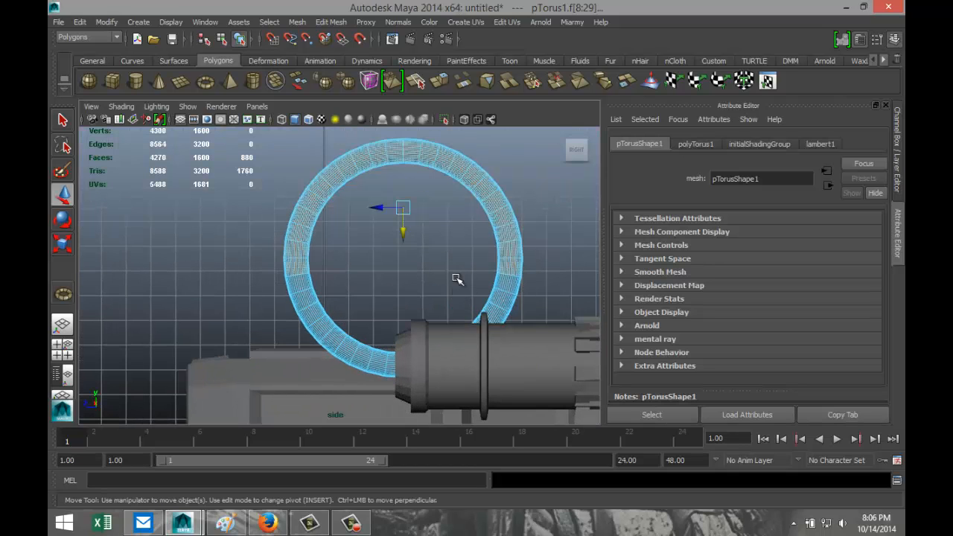
left_click(233, 260)
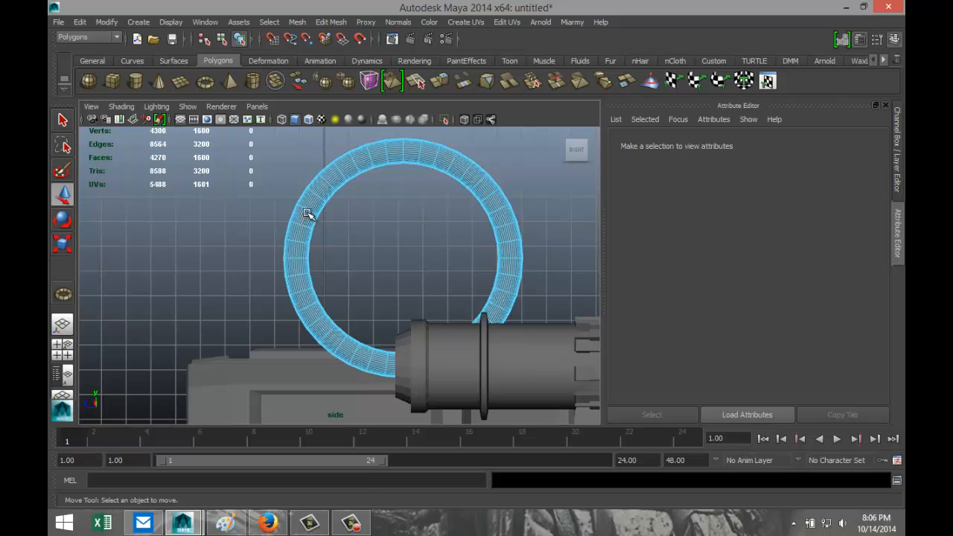
right_click_drag(307, 214, 305, 245)
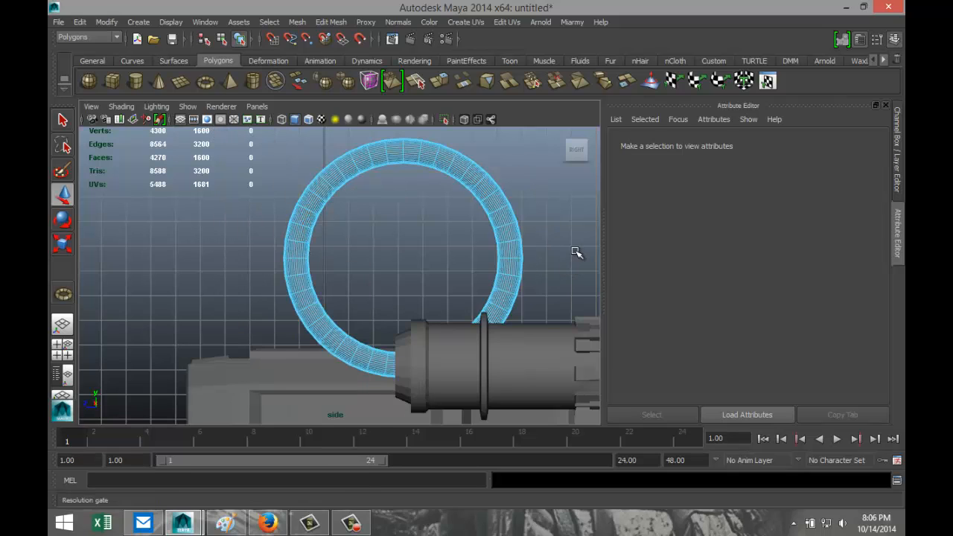
left_click_drag(494, 167, 588, 254)
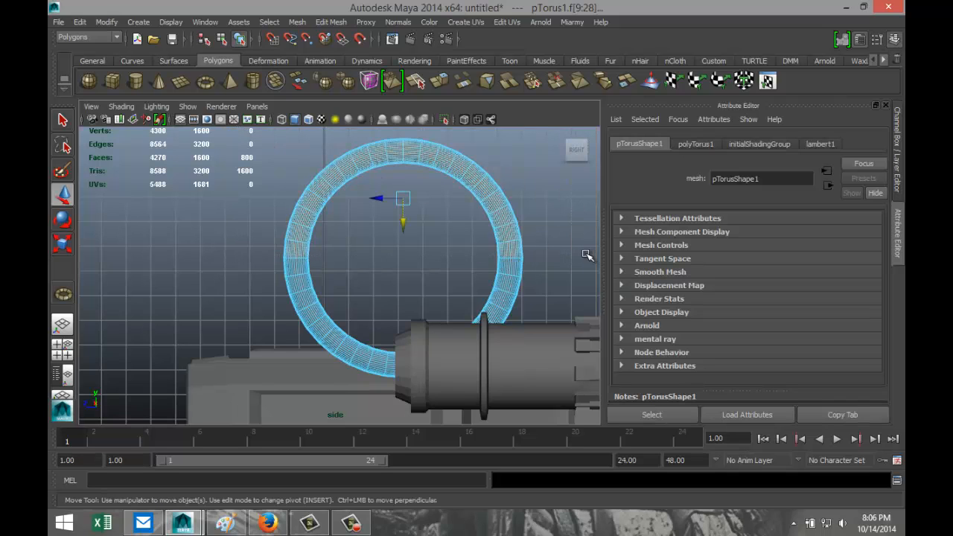
key("Delete")
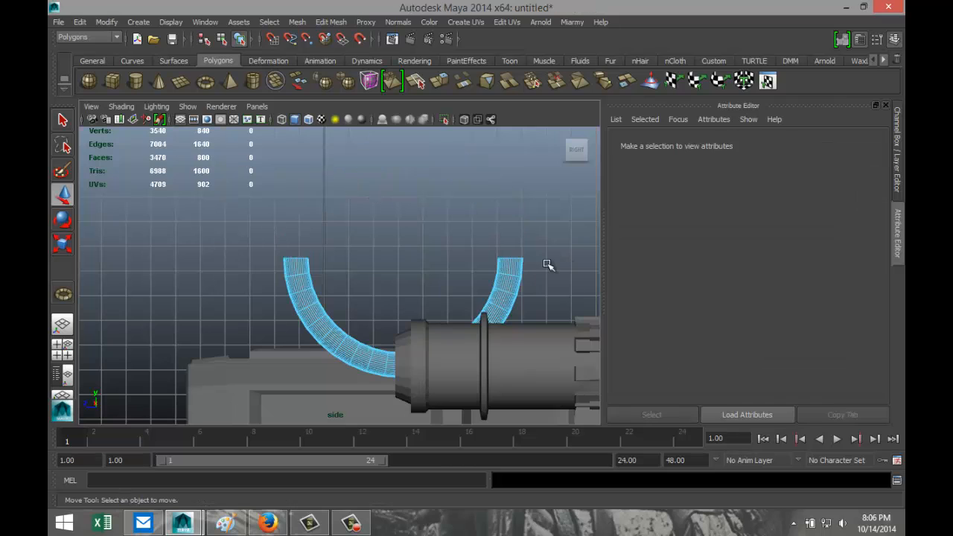
- Move the half ring backward along Z to about 5.86, clear of the gun
scroll(305, 285, "down", 2)
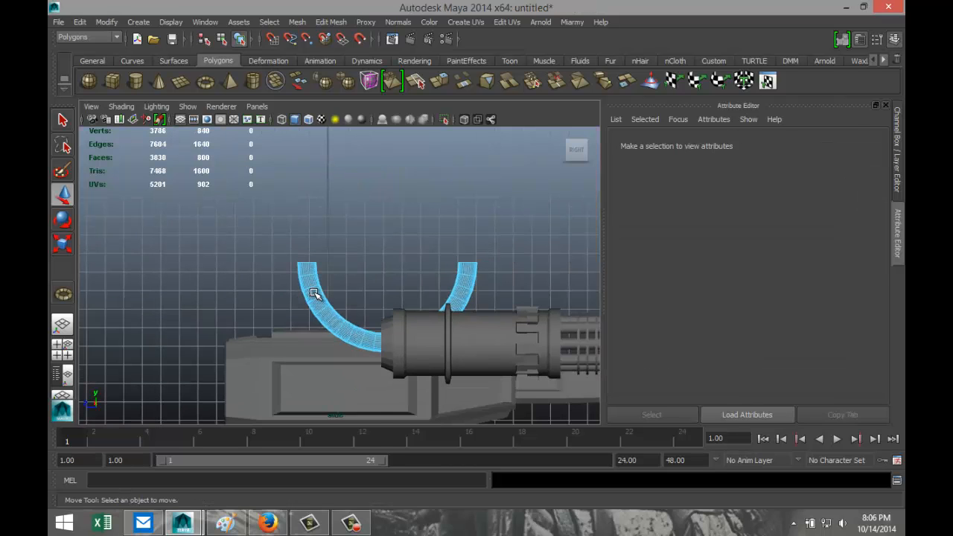
right_click_drag(314, 244, 363, 249)
left_click(320, 305)
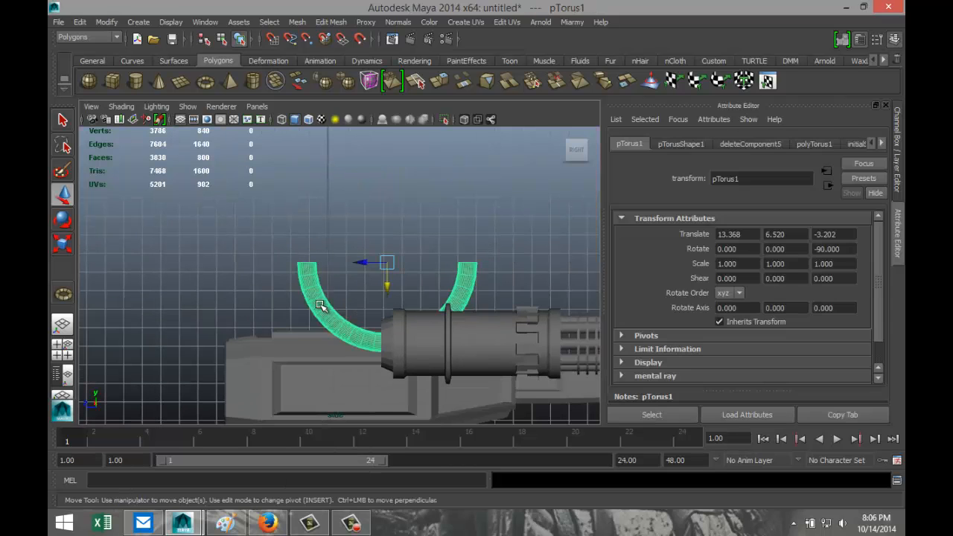
left_click_drag(383, 263, 226, 264)
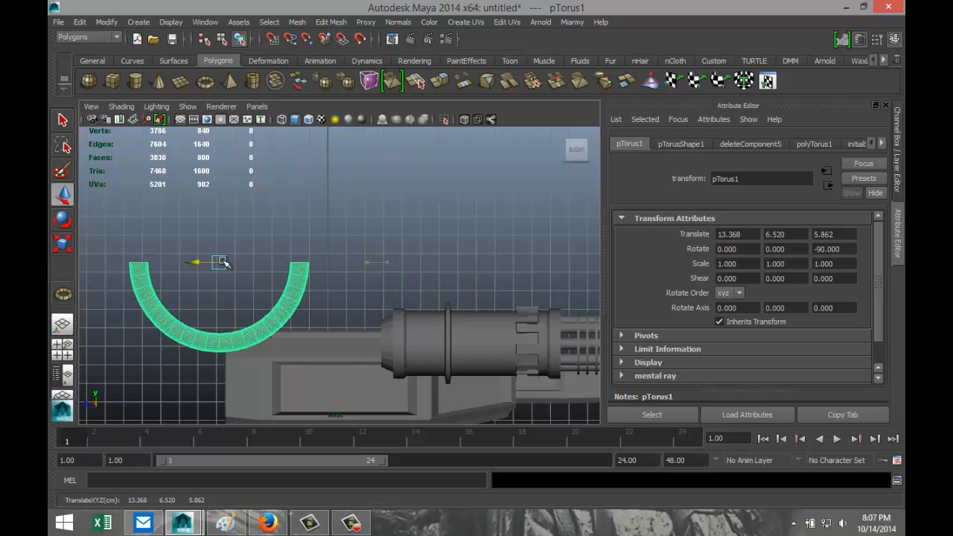
- Delete the faces in the gun-side half of the half ring, leaving a quarter arc
right_click_drag(277, 315, 276, 274)
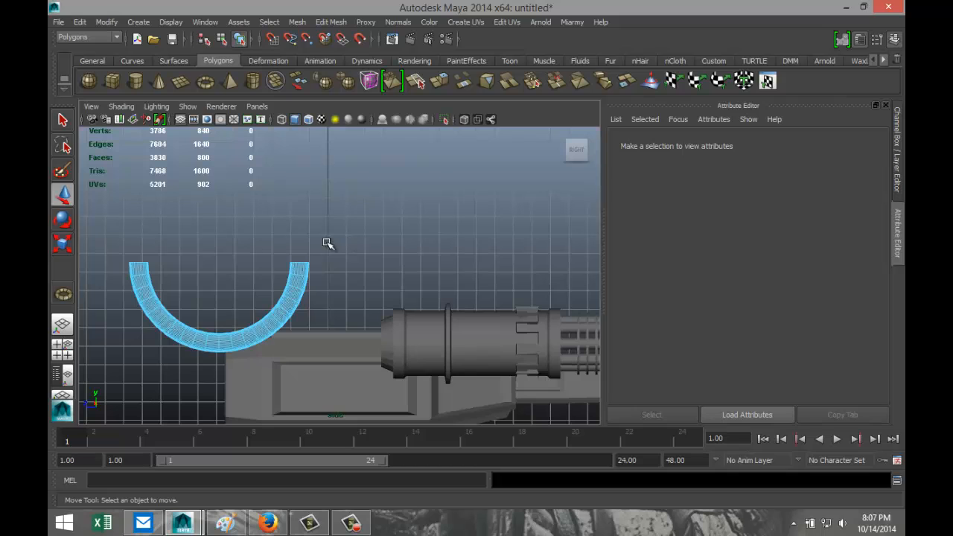
left_click_drag(254, 254, 227, 380)
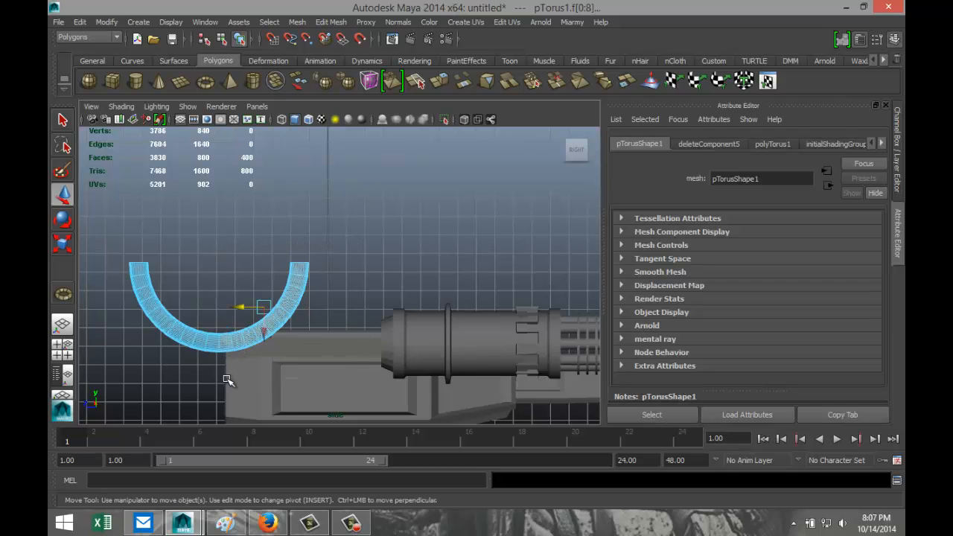
key("Delete")
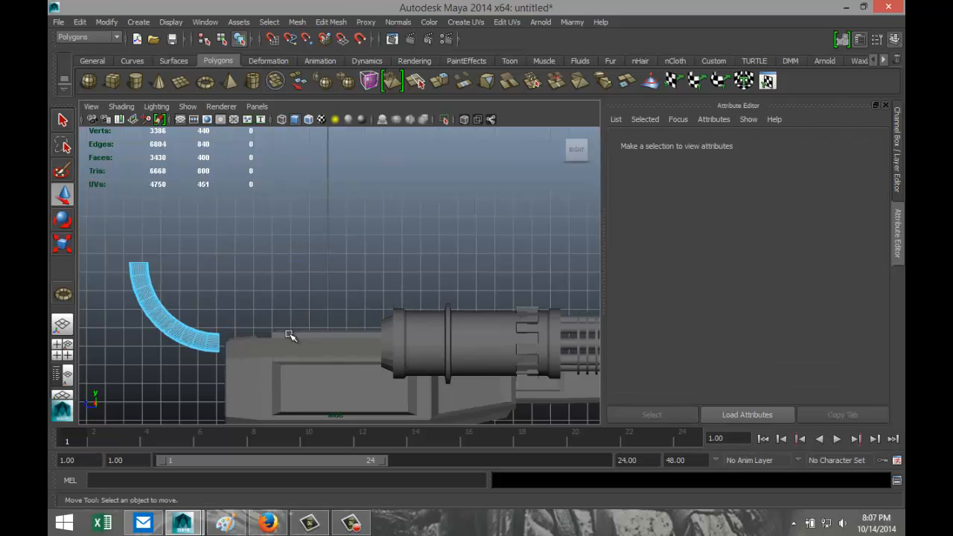
- Move the quarter arc forward to about Z -2.91 so its lower end meets the gun's rear
right_click_drag(190, 341, 249, 235)
left_click(191, 338)
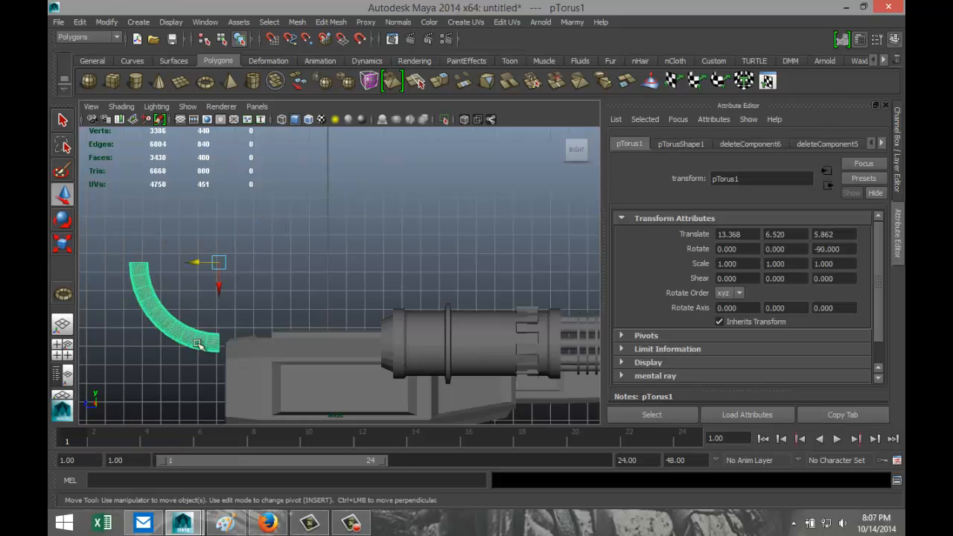
left_click_drag(198, 264, 358, 264)
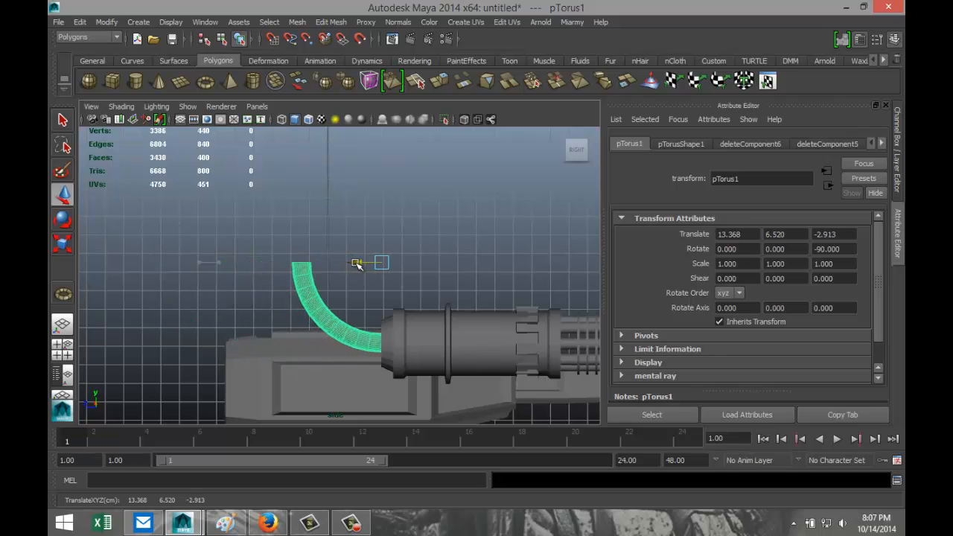
- Shift the quarter arc sideways to about X 17.88, in line with the gun's rear cap
left_click(62, 344)
key("space")
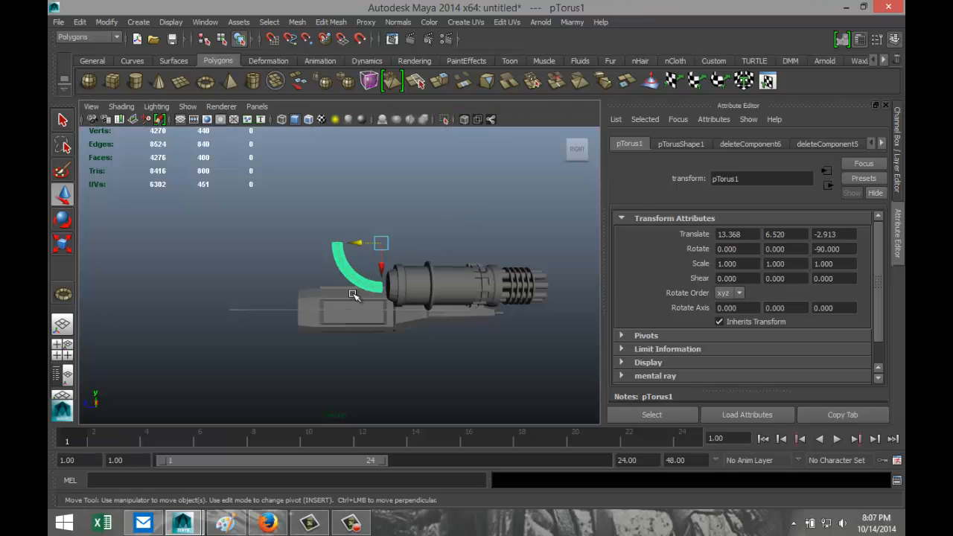
key("f")
scroll(263, 339, "down", 5)
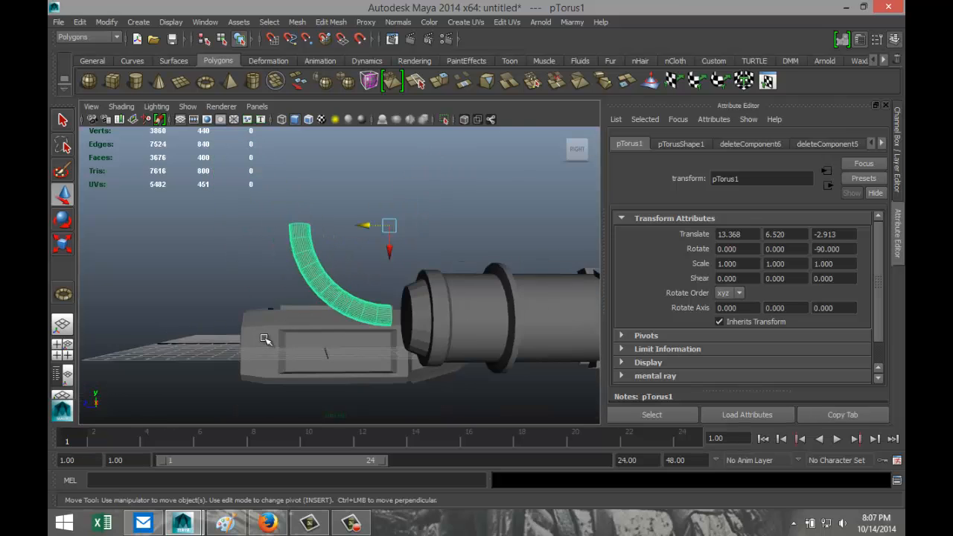
left_click_drag(233, 350, 326, 380, "alt")
left_click_drag(379, 229, 465, 238)
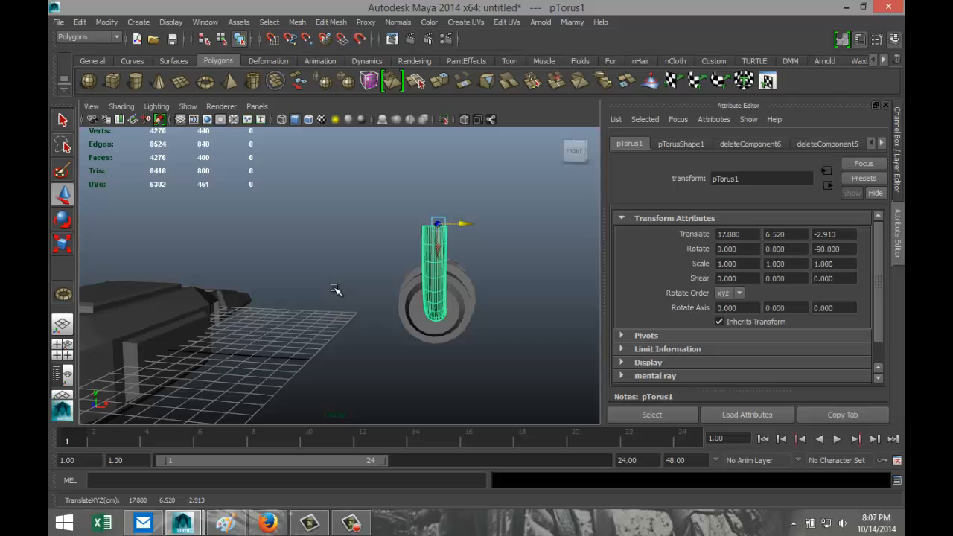
- Fine-tune the arc's X position to about 17.77 in the front view to center it on the barrel cluster
left_click(63, 346)
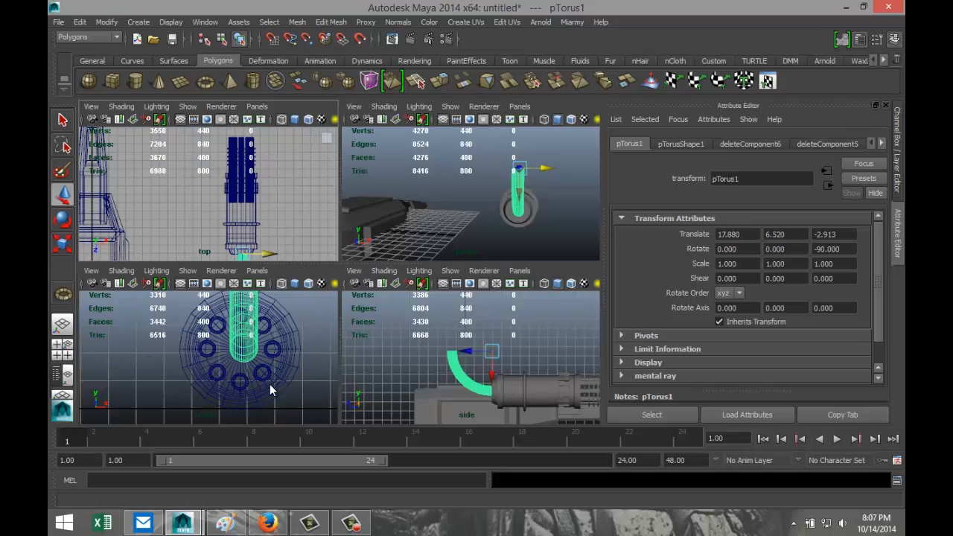
key("space")
scroll(422, 296, "down", 6)
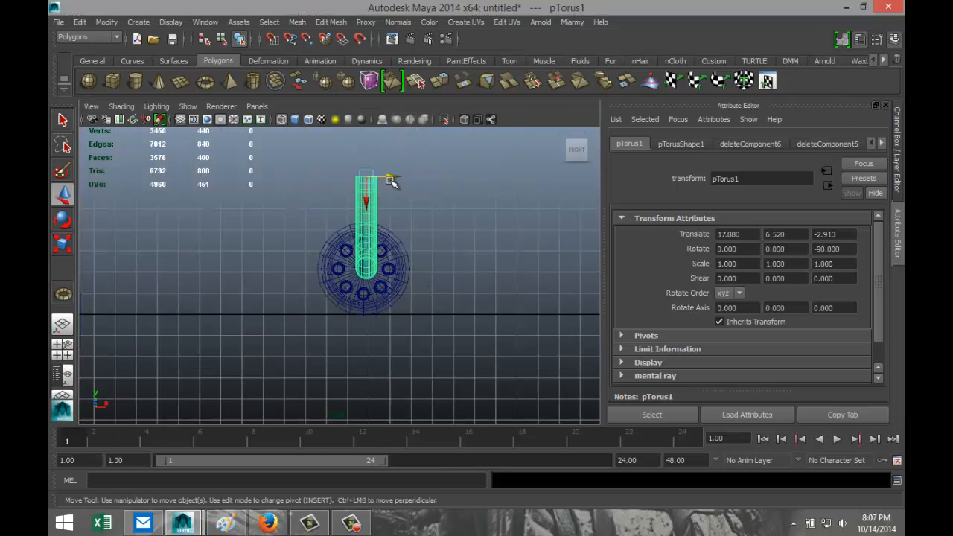
scroll(419, 212, "up", 2)
left_click_drag(407, 139, 404, 139)
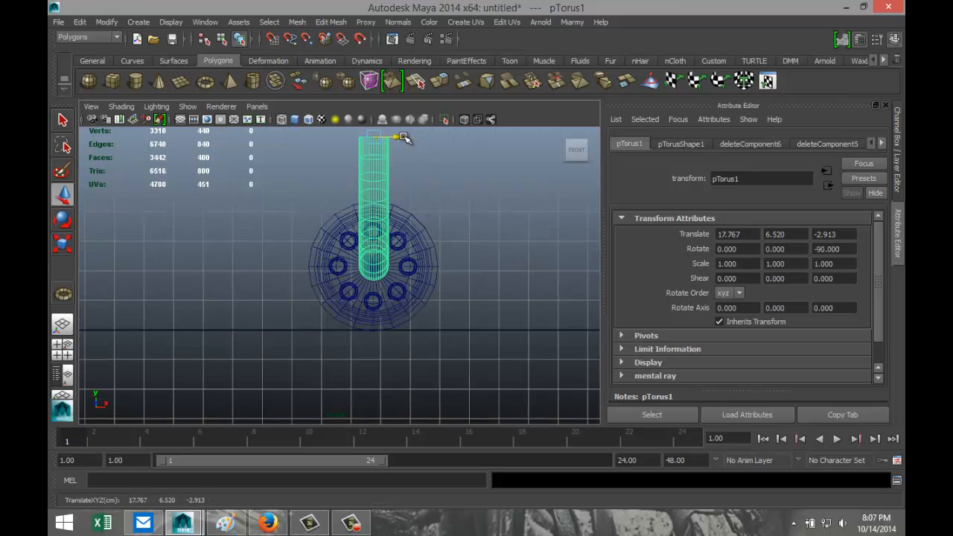
- Scale the arc uniformly to about 1.2 and raise it to about Y 7.44 to realign it with the gun's rear
left_click(58, 344)
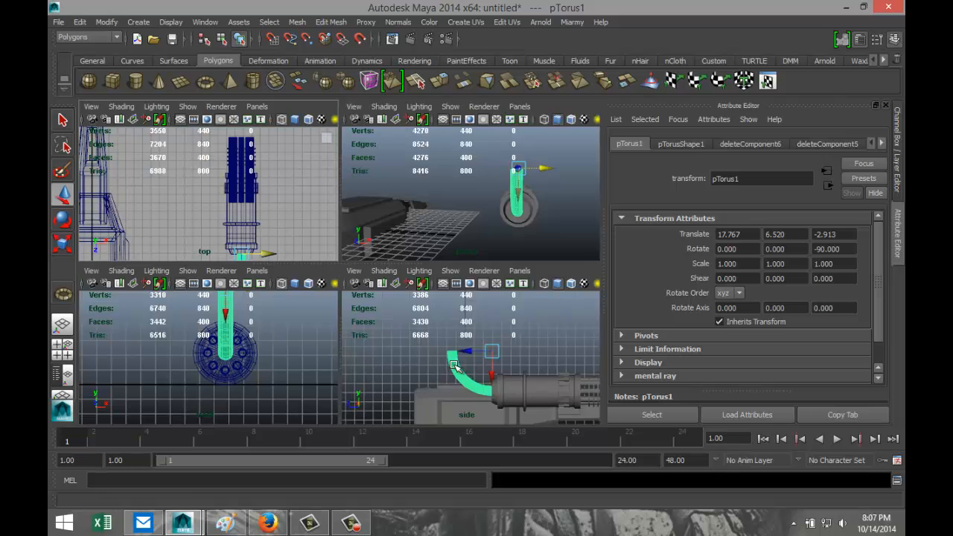
key("space")
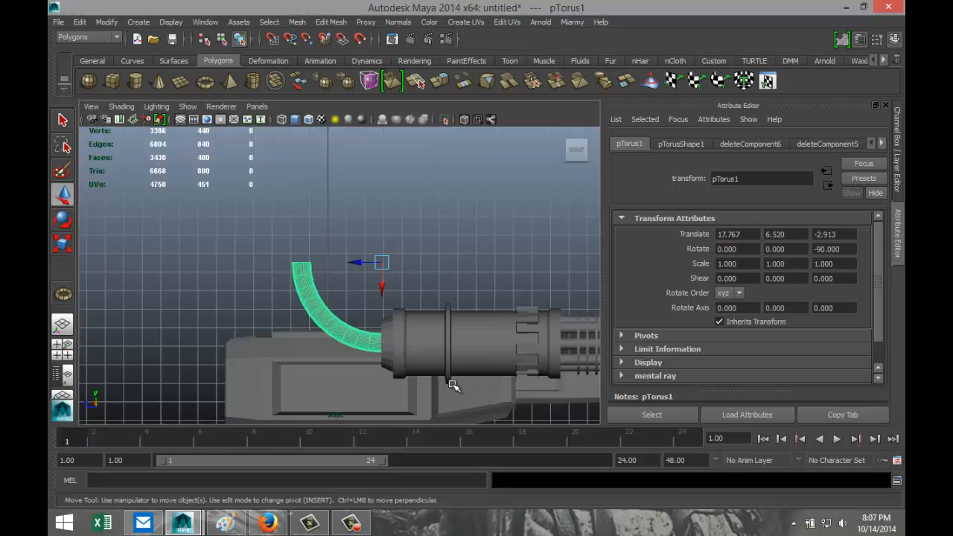
scroll(451, 385, "up", 5)
scroll(452, 385, "down", 3)
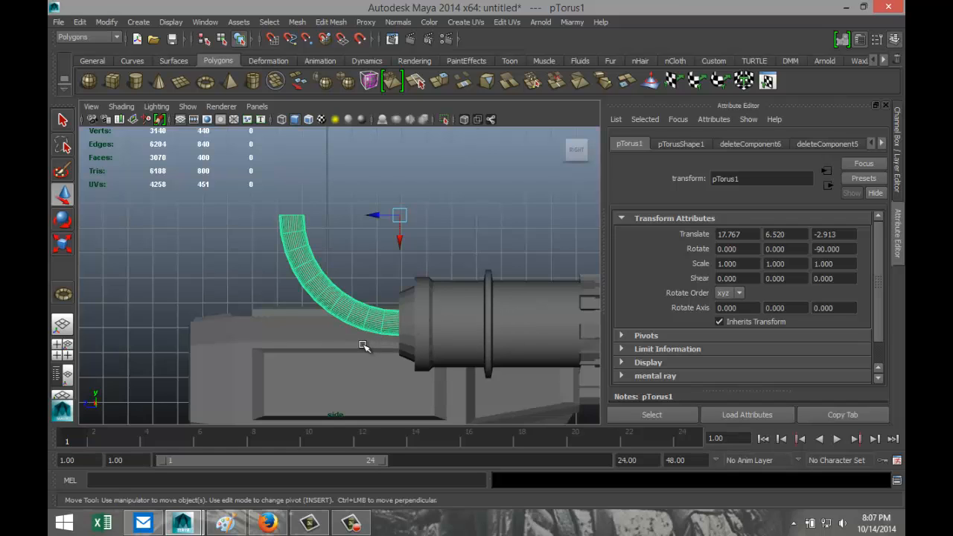
key("r")
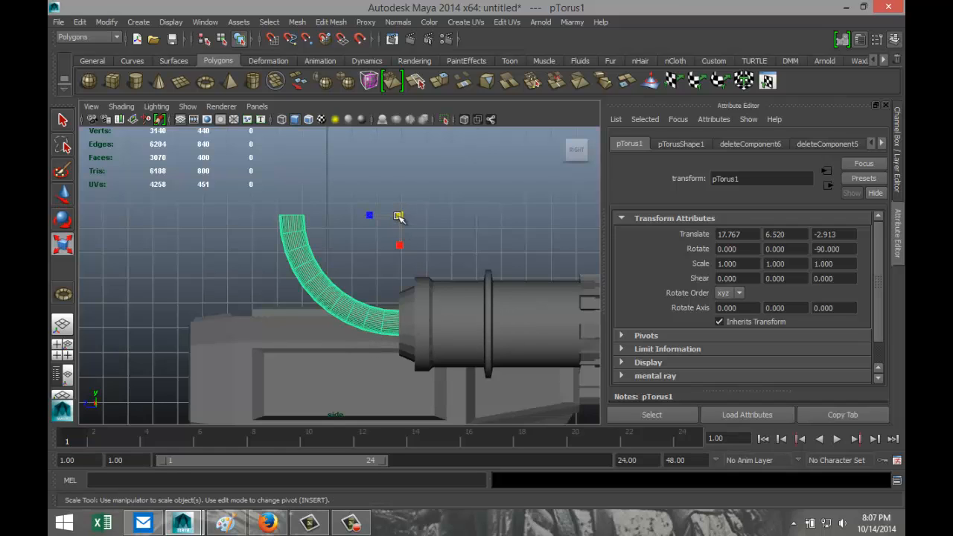
mouse_move(400, 215)
left_mouse_down()
mouse_move(424, 220)
mouse_move(400, 215)
mouse_move(400, 198)
mouse_move(398, 218)
left_mouse_up()
key("w")
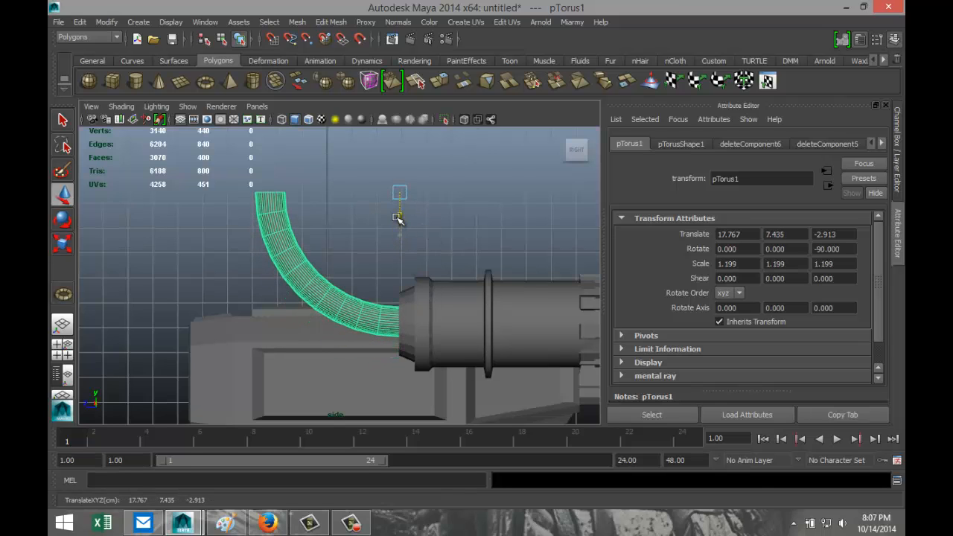
- Select the curved arc together with all the gun parts and combine them into one mesh
left_click(62, 348)
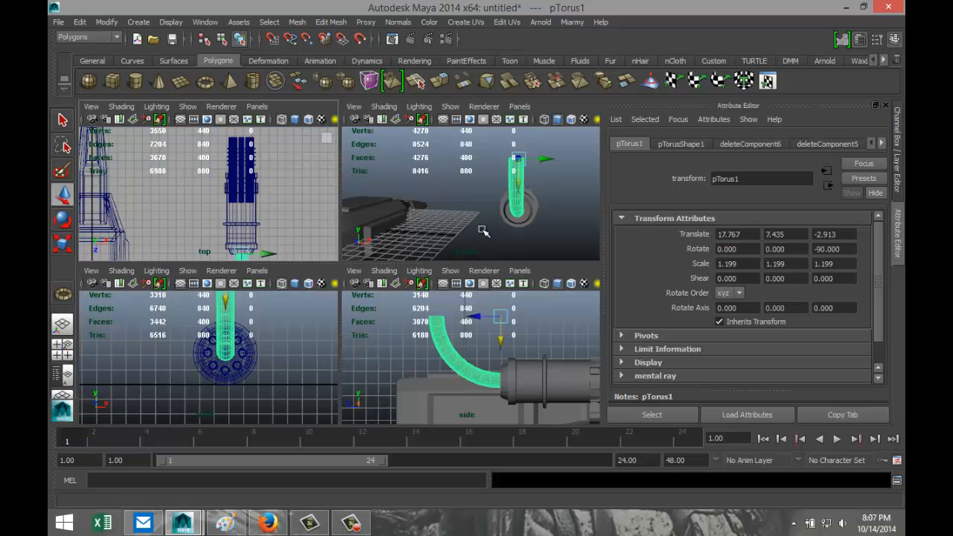
key("space")
scroll(454, 251, "down", 3)
scroll(457, 253, "up", 2)
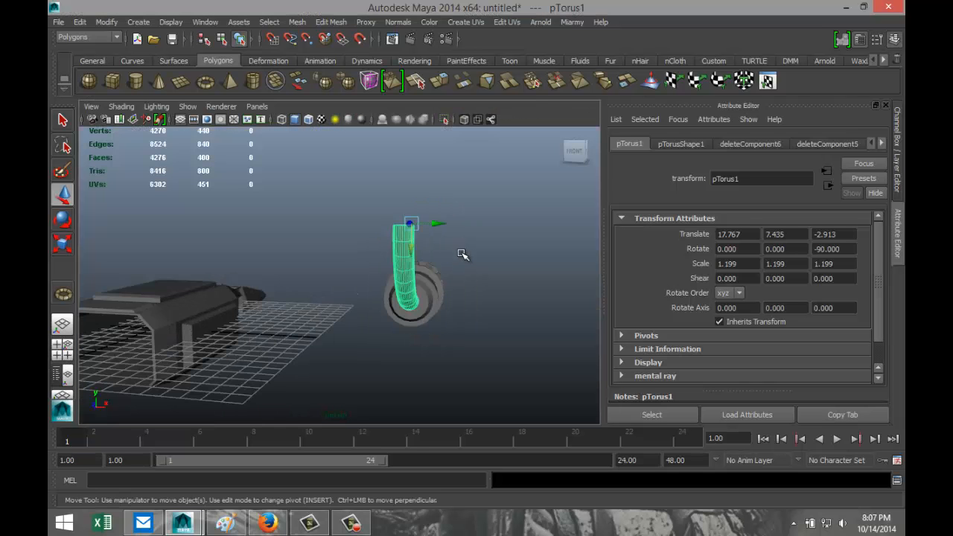
left_click_drag(462, 255, 493, 355, "alt")
left_click_drag(394, 347, 398, 339, "alt")
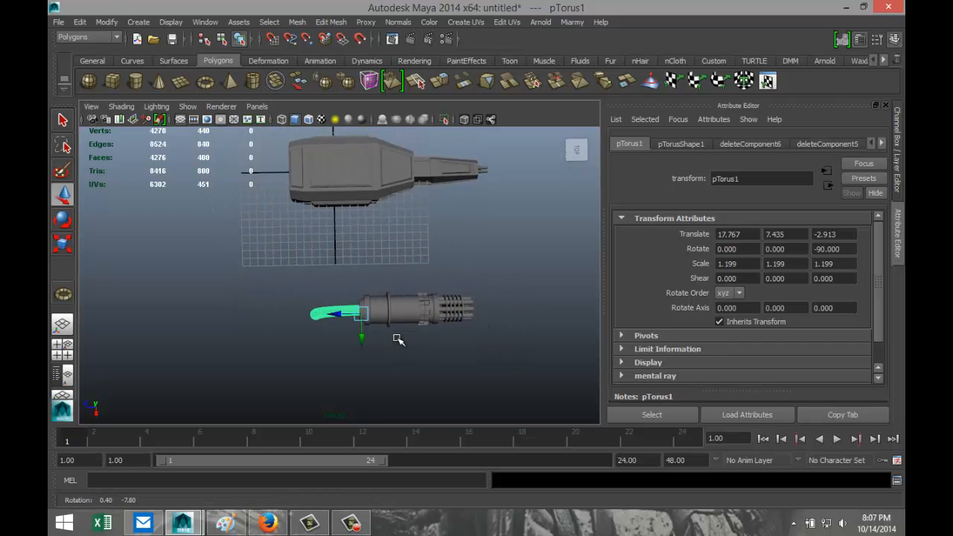
left_click_drag(259, 277, 514, 378)
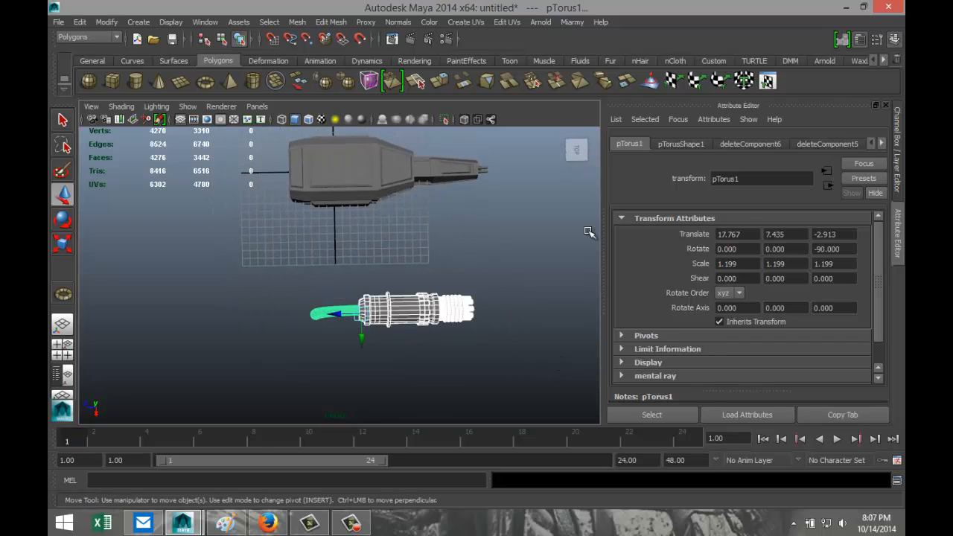
left_click(297, 22)
left_click(321, 42)
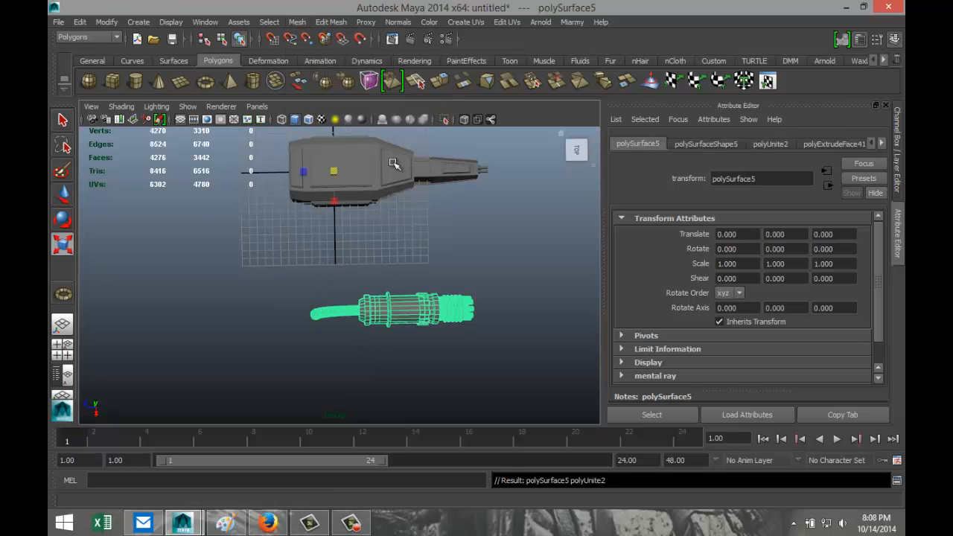
- Center the pivot of the combined gun and mounting-arm mesh
left_click_drag(494, 334, 544, 262, "alt")
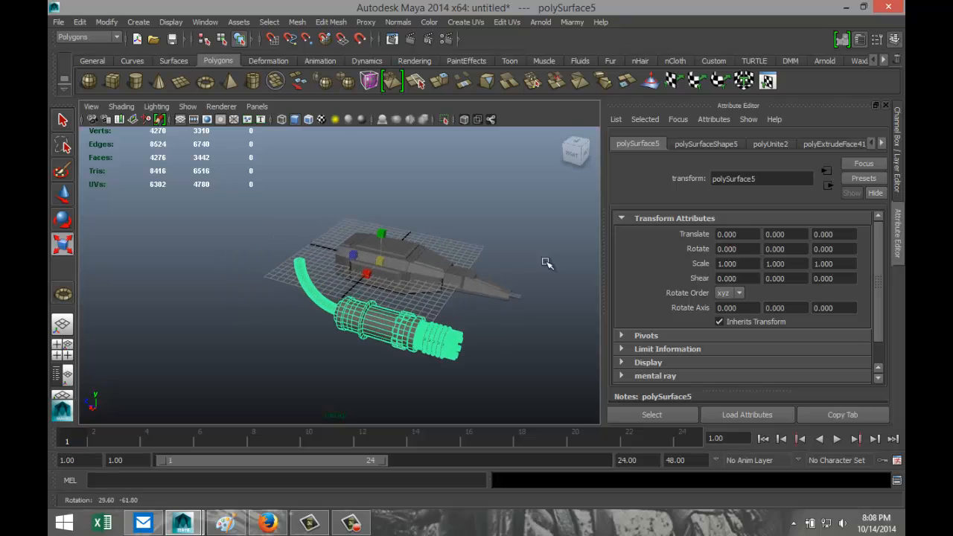
left_click(62, 347)
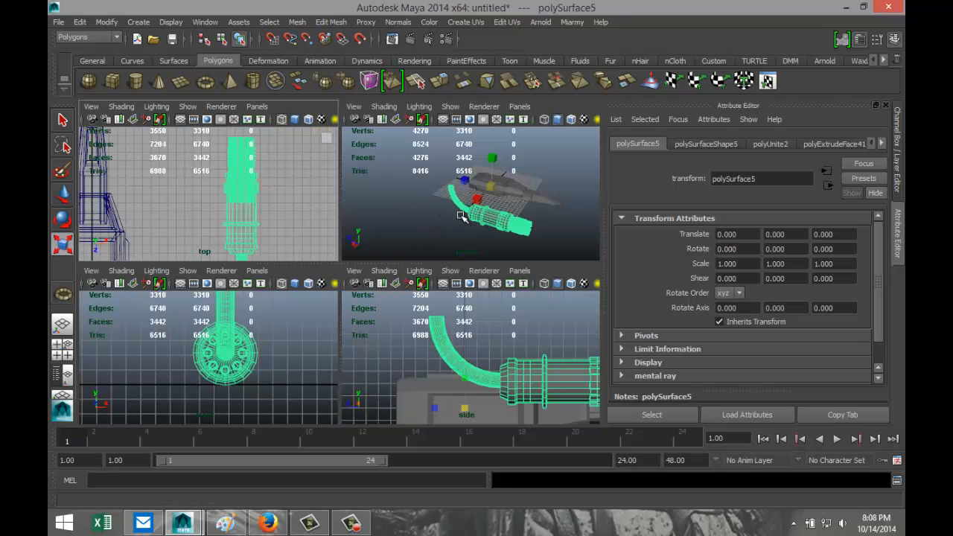
key("space")
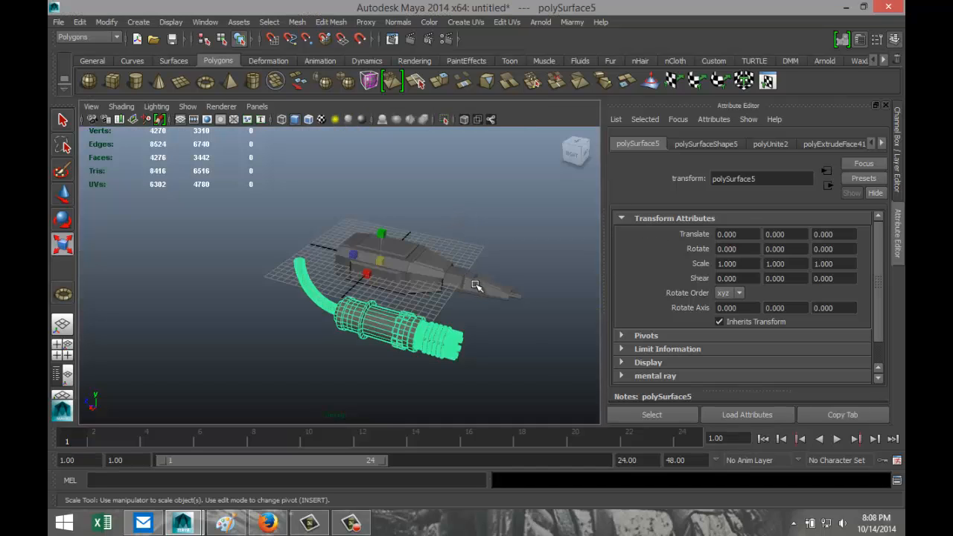
mouse_move(478, 288)
left_mouse_down("alt")
mouse_move(493, 304)
mouse_move(462, 294)
left_mouse_up("alt")
scroll(447, 313, "down", 7)
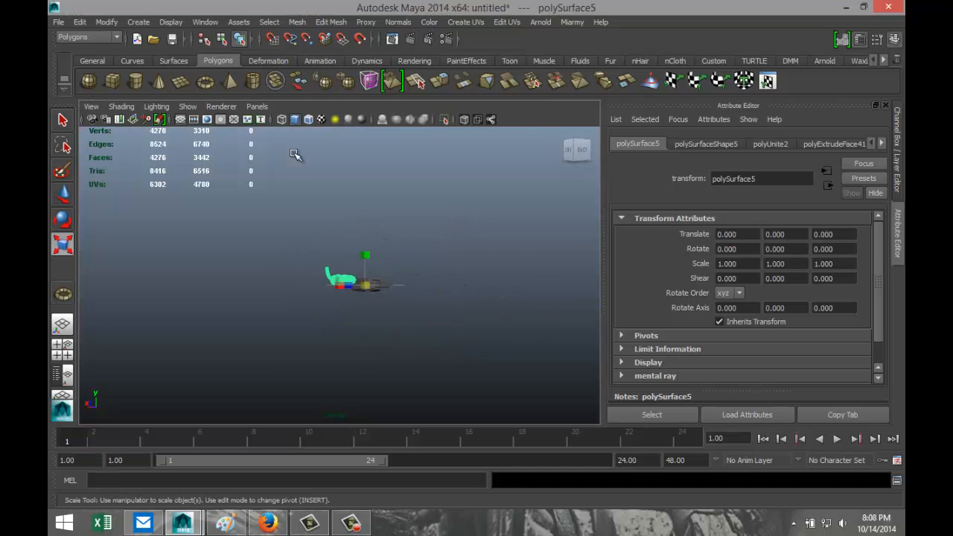
left_click(105, 23)
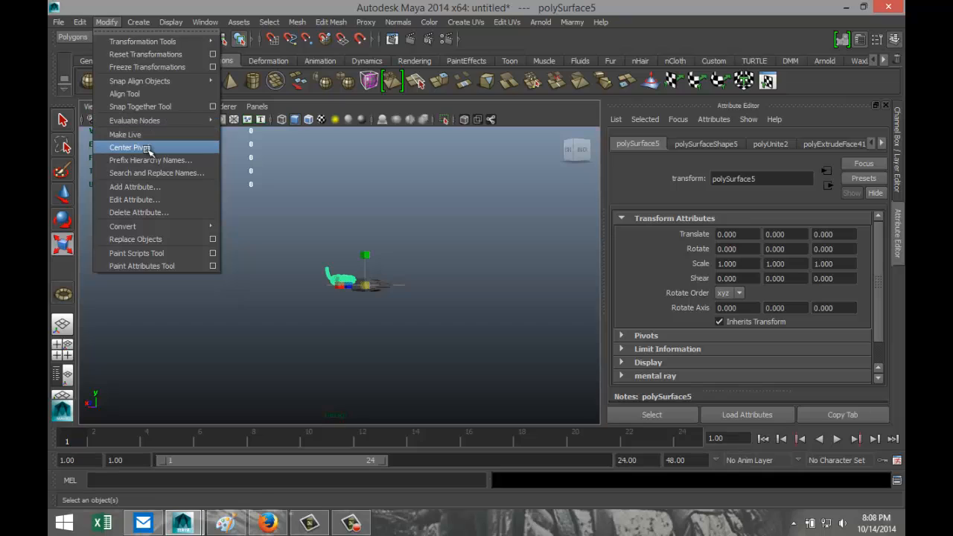
left_click(146, 147)
- Move the gun below the vehicle to about X -21.82 and Y -17.71
key("w")
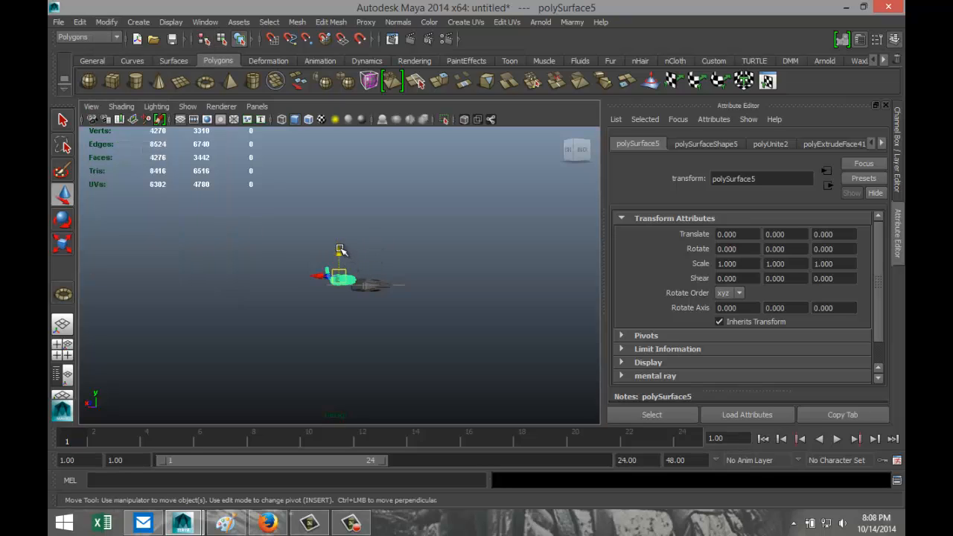
left_click_drag(341, 262, 432, 355)
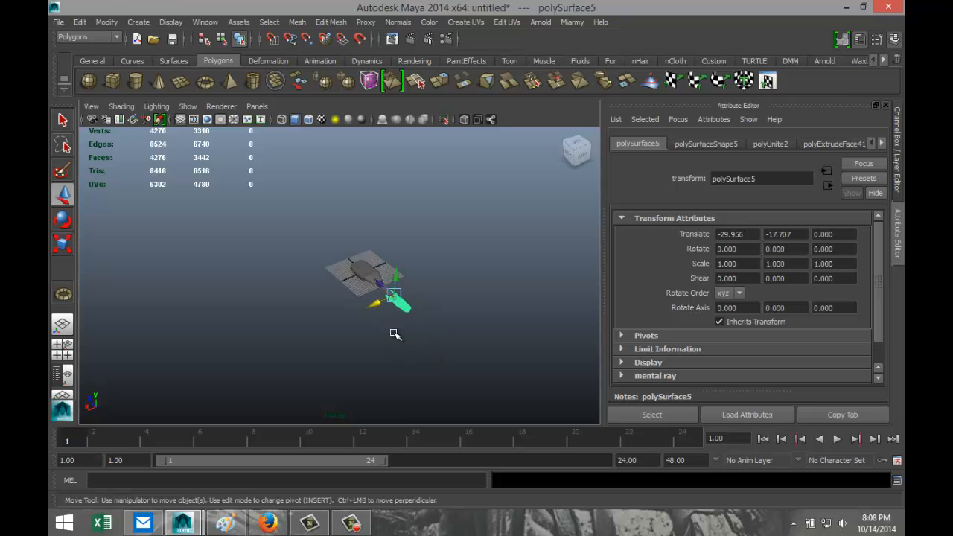
key("f")
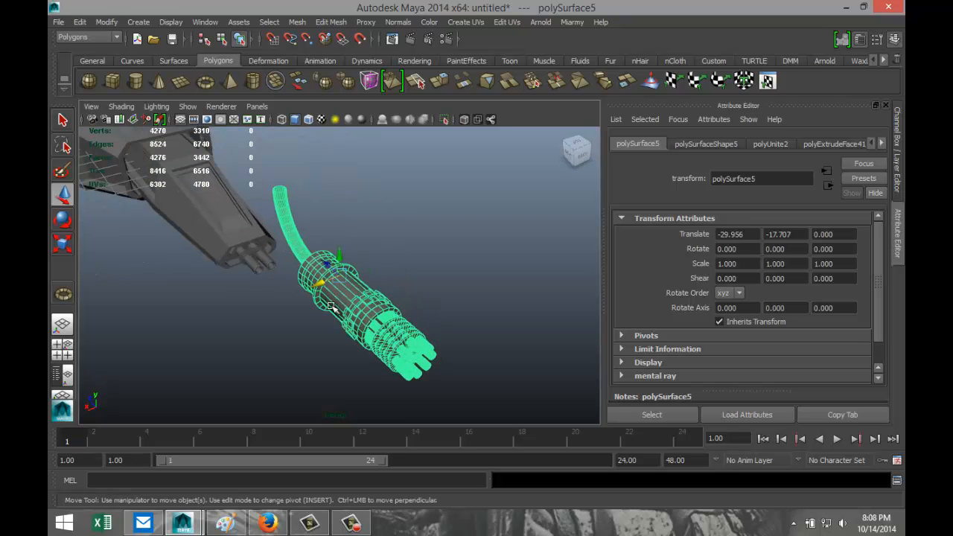
left_click_drag(319, 282, 210, 350)
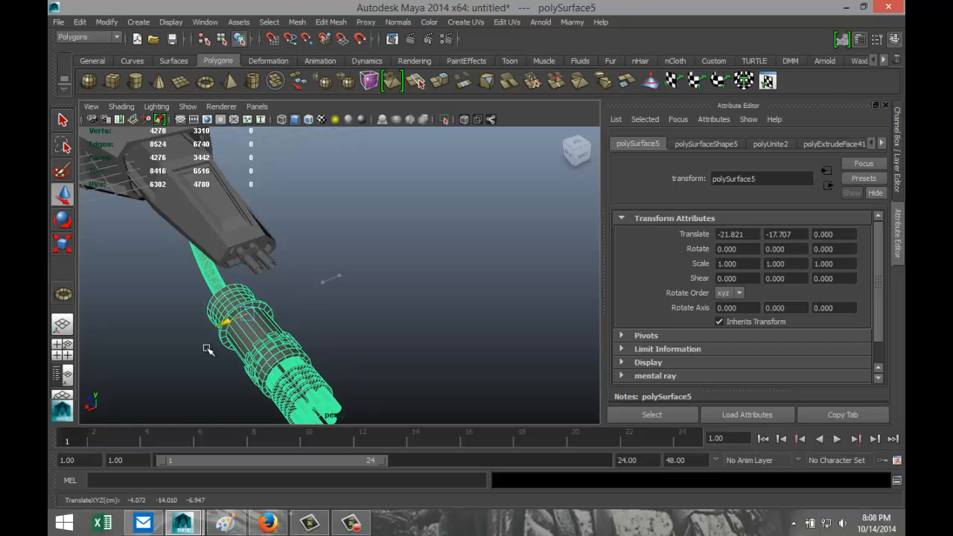
- In the side view, move the gun to about Y -9.24 and Z -6.06 so its arm meets the hull's underside
left_click(63, 355)
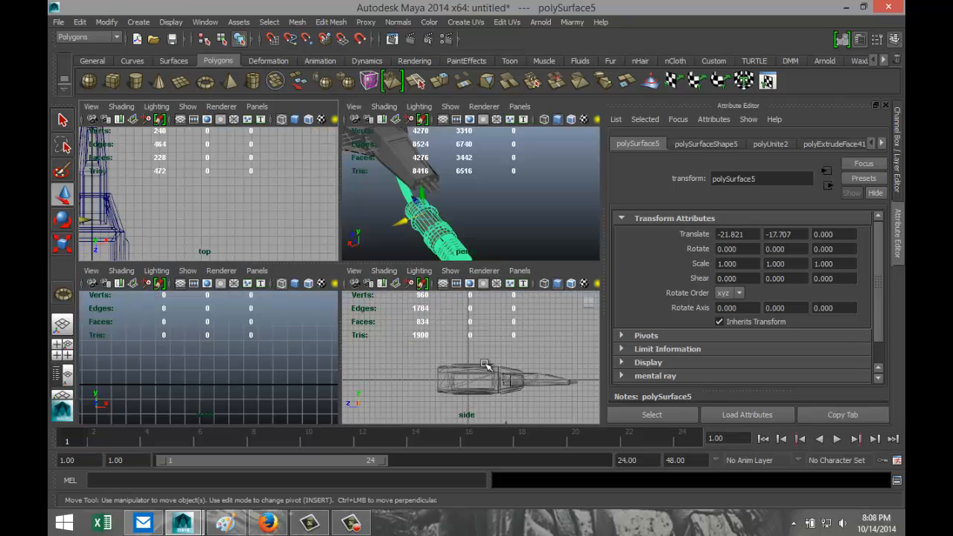
key("space")
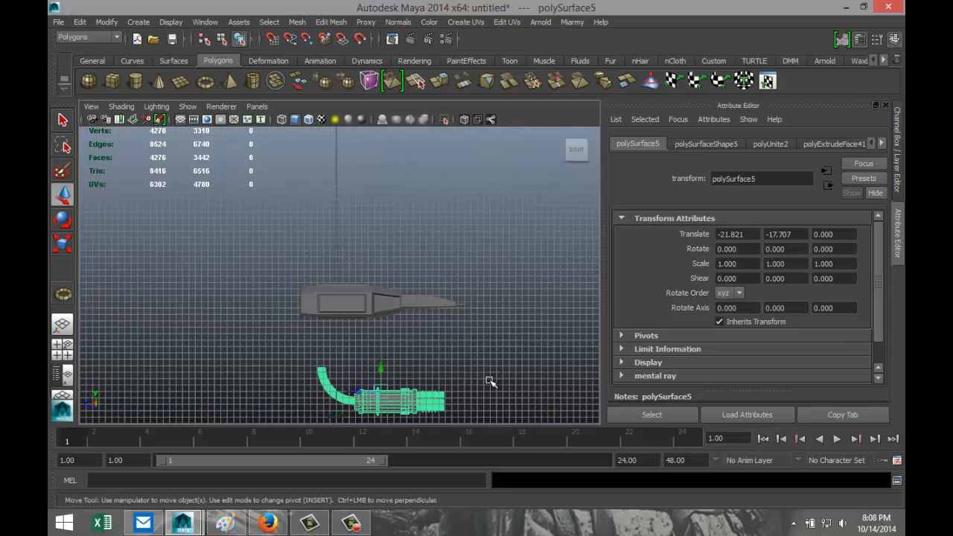
middle_click_drag(493, 401, 420, 348, "alt")
left_click_drag(319, 323, 331, 278)
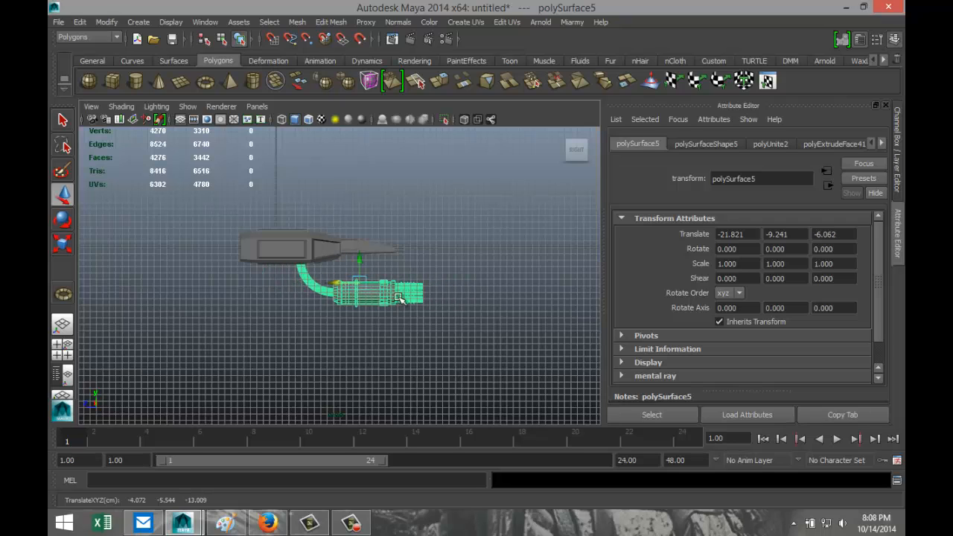
- Scale the gun uniformly to about 0.417 and raise it to about Y -6.21 beneath the hull
key("r")
left_click_drag(358, 284, 323, 285)
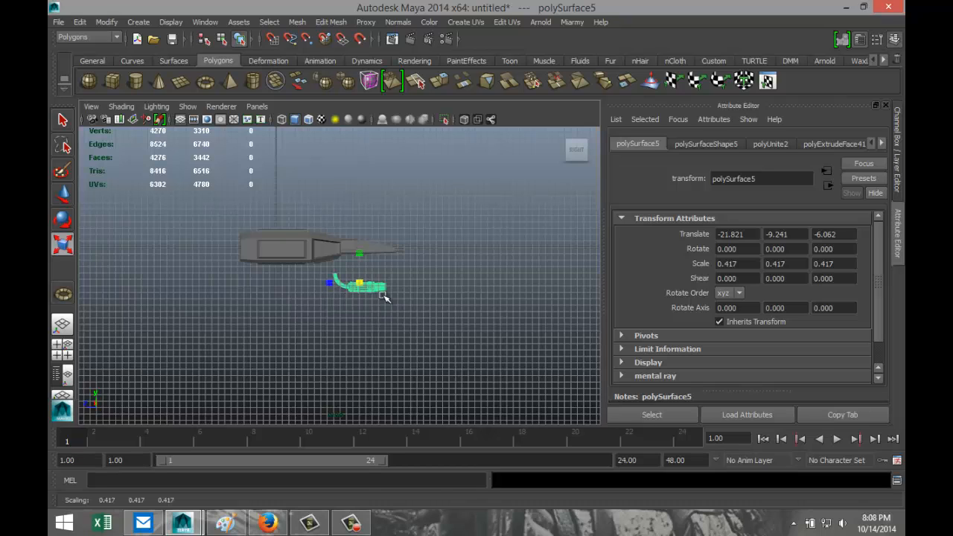
key("w")
left_click_drag(362, 272, 363, 240)
key("f")
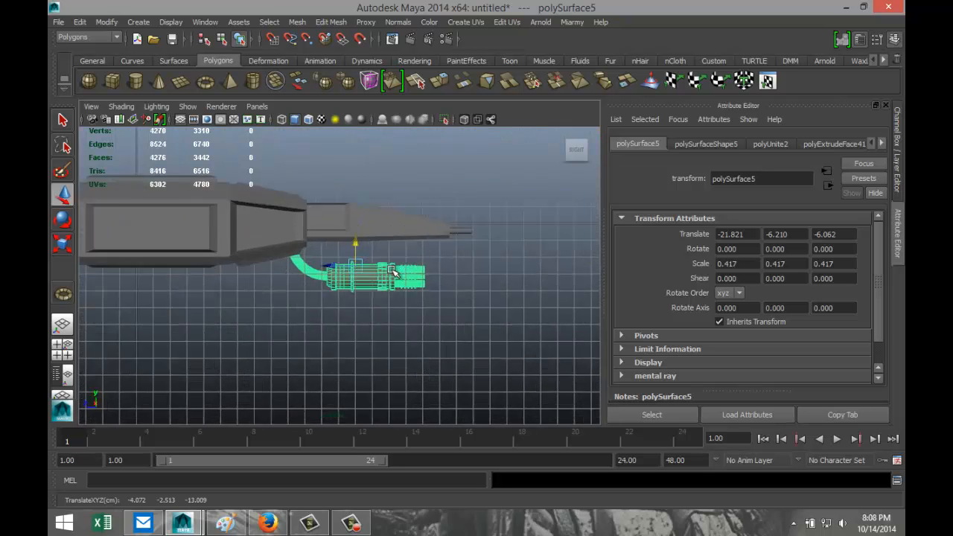
- Shift the gun forward under the vehicle's nose to about Z -8.30 and raise it to about Y -5.77
key("f")
scroll(354, 295, "down", 5)
scroll(346, 293, "up", 3)
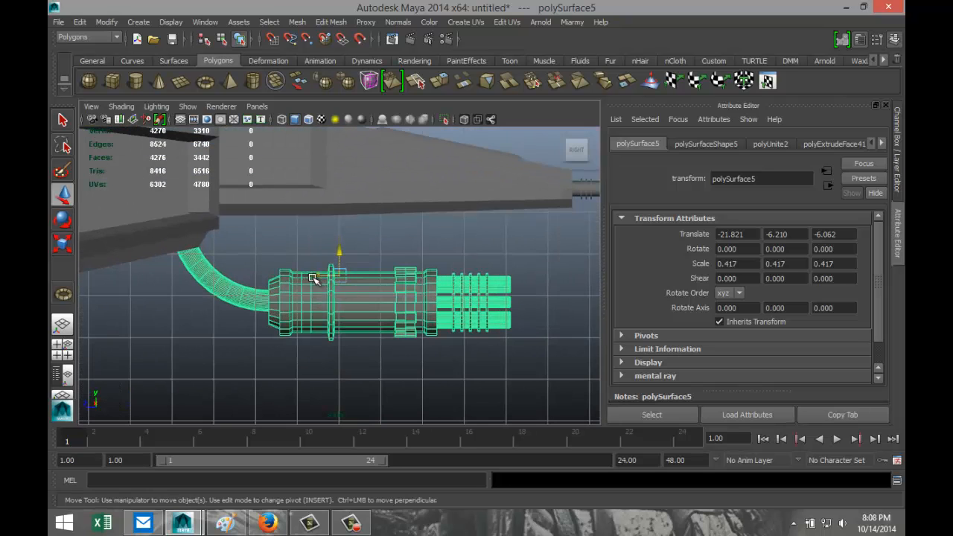
left_click_drag(314, 275, 393, 276)
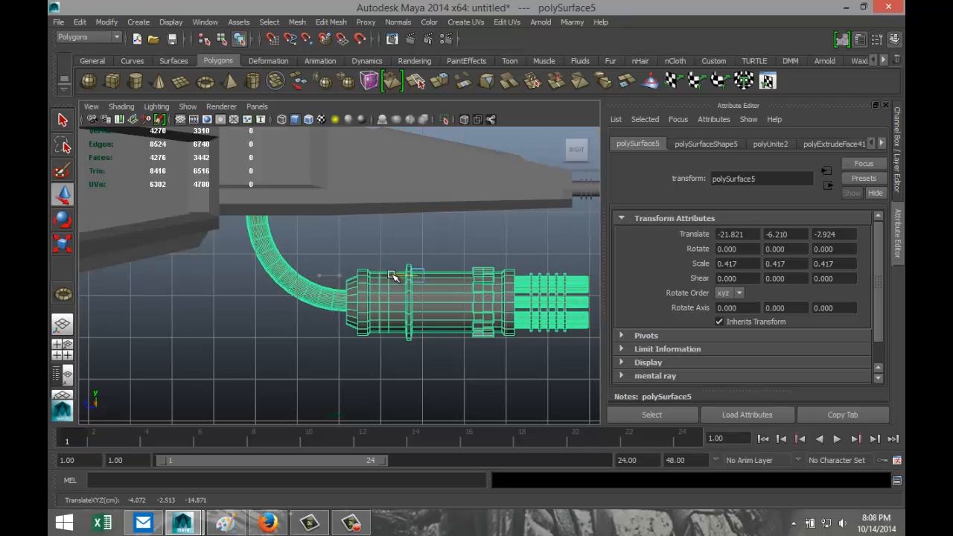
scroll(393, 276, "down", 3)
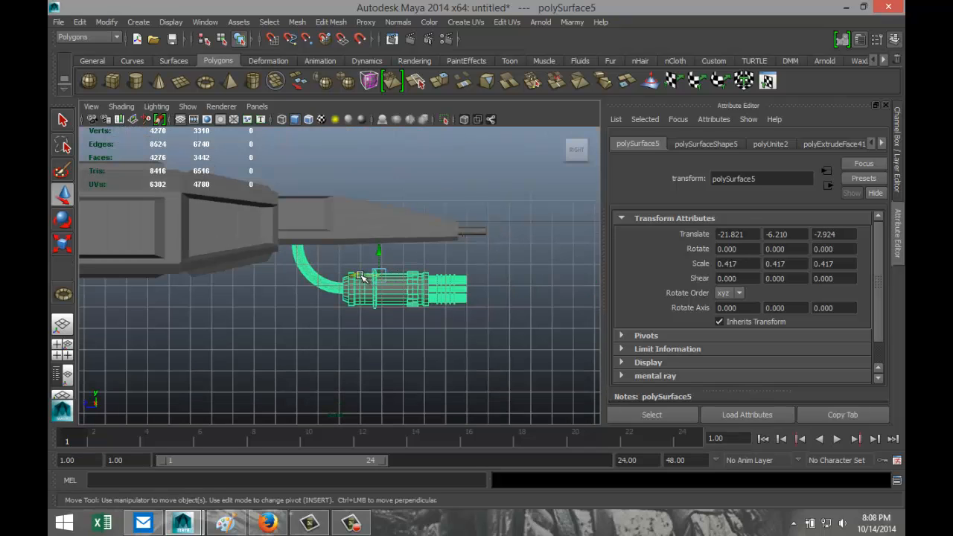
left_click_drag(360, 276, 384, 245)
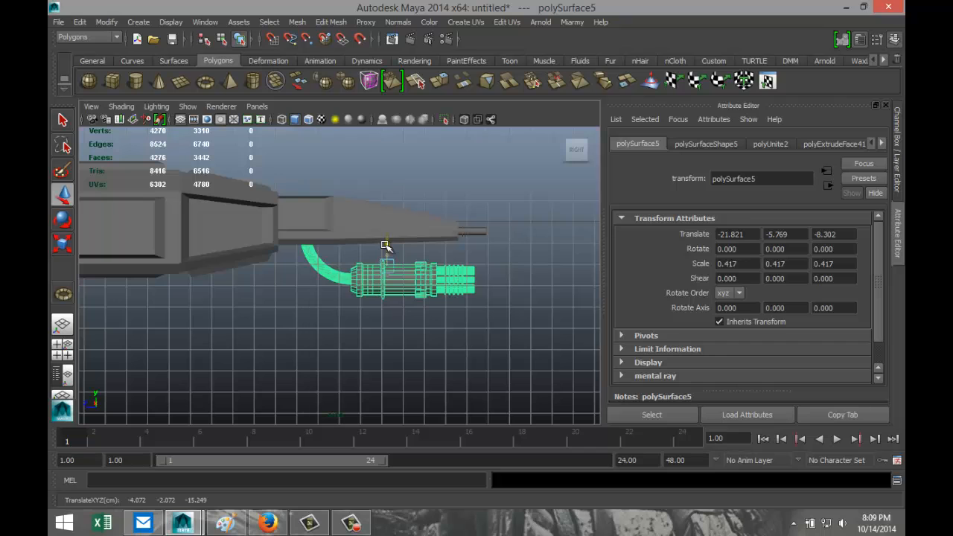
- In the top view, slide the gun sideways to about X -17.82, in line with the vehicle's nose
left_click(63, 349)
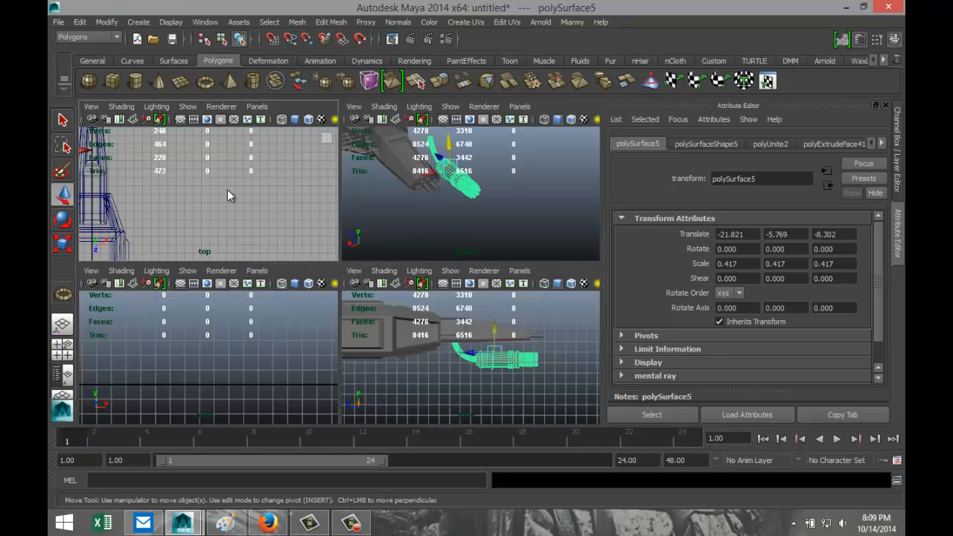
key("space")
scroll(264, 236, "down", 3)
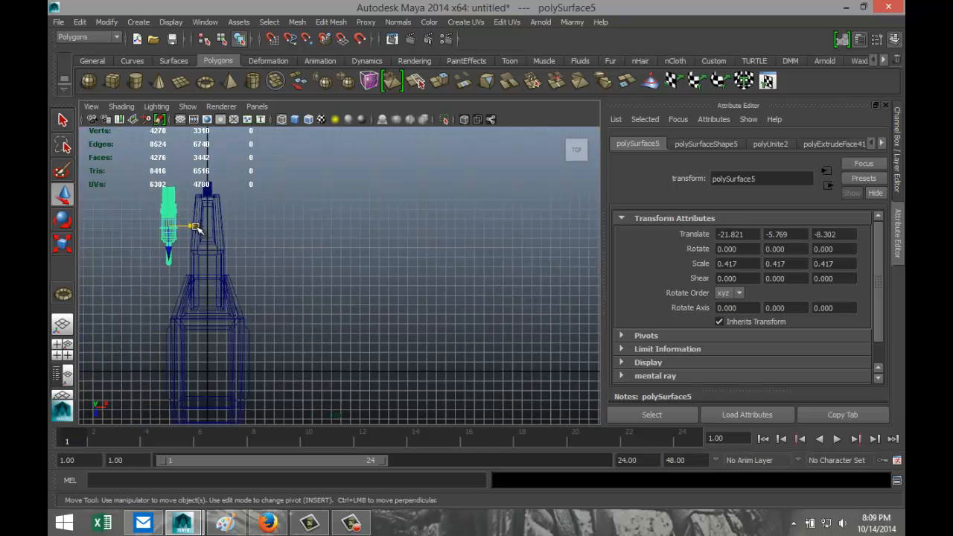
left_click_drag(197, 227, 234, 224)
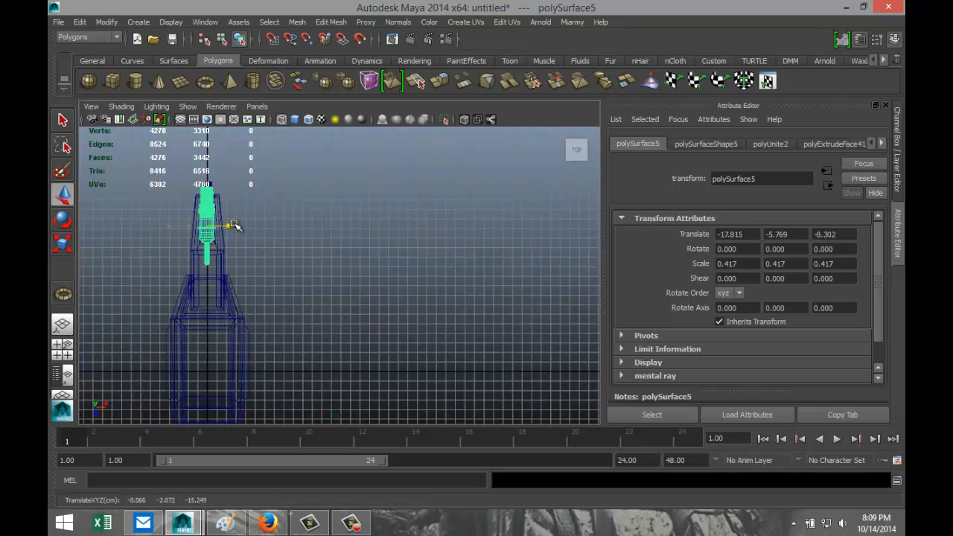
- Deselect the gun and examine its placement beneath the nose from several angles in the perspective view
left_click(71, 345)
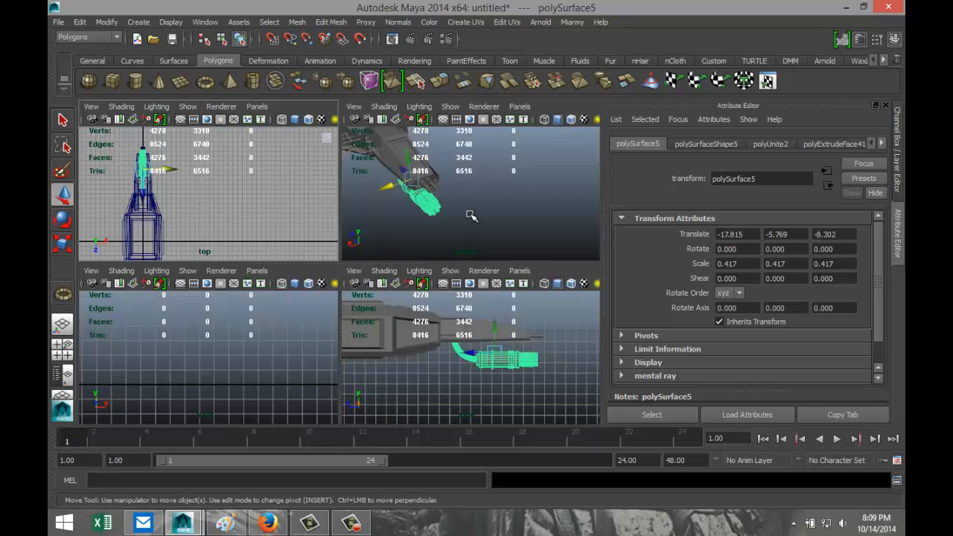
key("space")
left_click(423, 279)
left_click_drag(427, 278, 355, 281, "alt")
scroll(364, 282, "down", 5)
middle_click_drag(408, 294, 491, 313, "alt")
left_click_drag(490, 312, 464, 275, "alt")
scroll(470, 281, "up", 5)
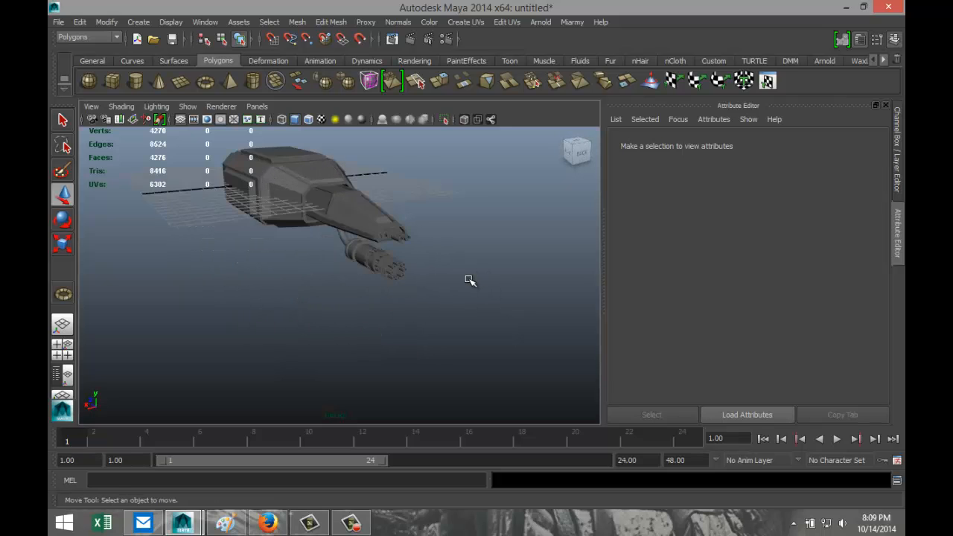
left_click_drag(399, 289, 394, 323, "alt")
- Fine-tune the gun's X position to about -17.755 in the front view to center it on the vehicle's midline
left_click(66, 352)
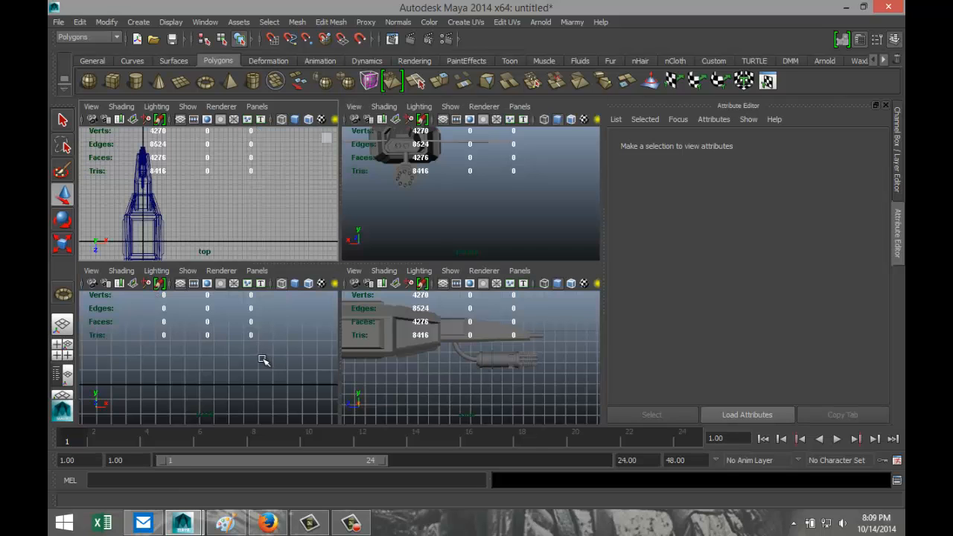
key("a")
key("space")
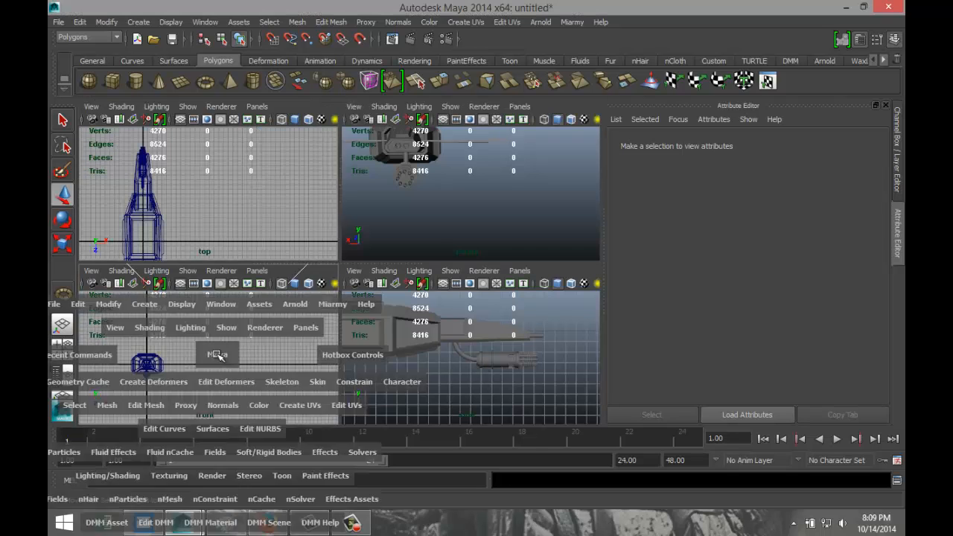
key("a")
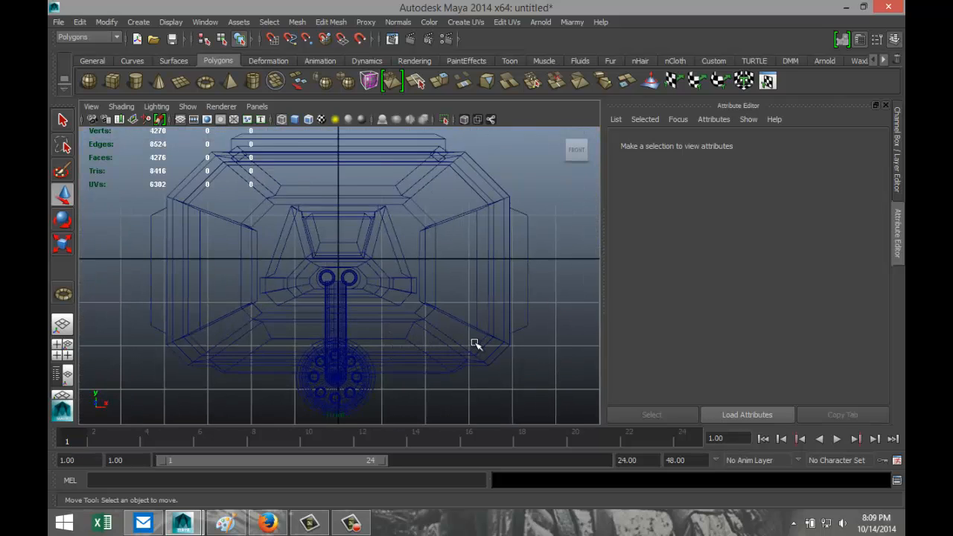
scroll(476, 344, "up", 3)
middle_click_drag(440, 350, 424, 264, "alt")
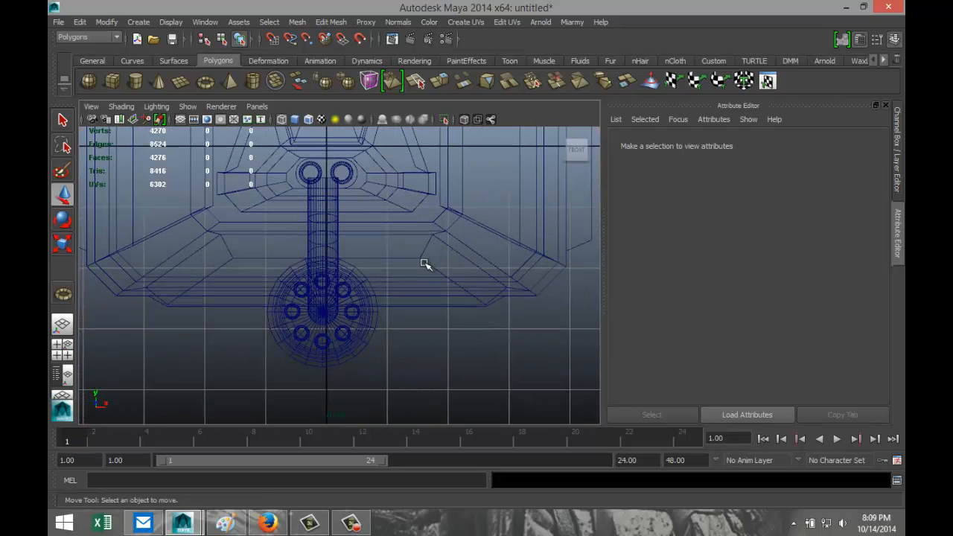
left_click(346, 341)
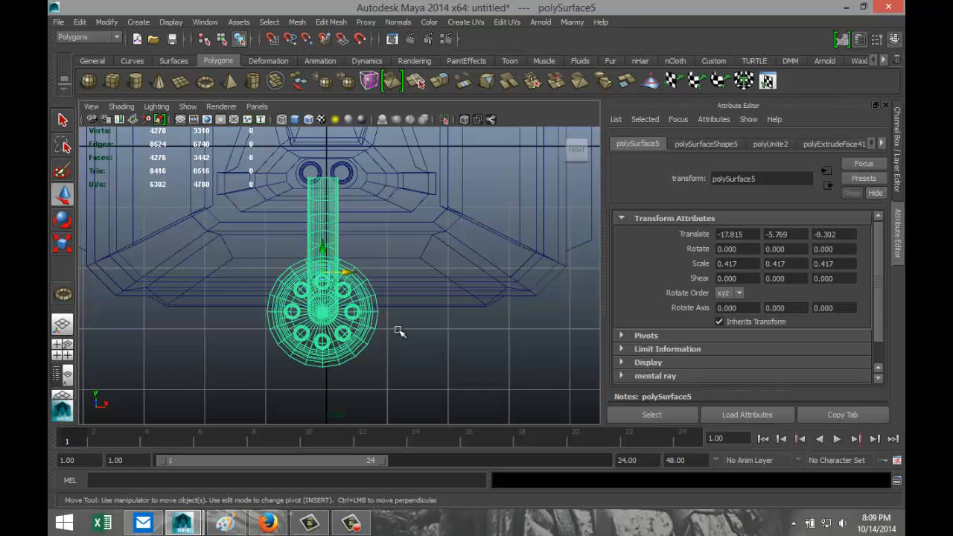
scroll(345, 273, "up", 2)
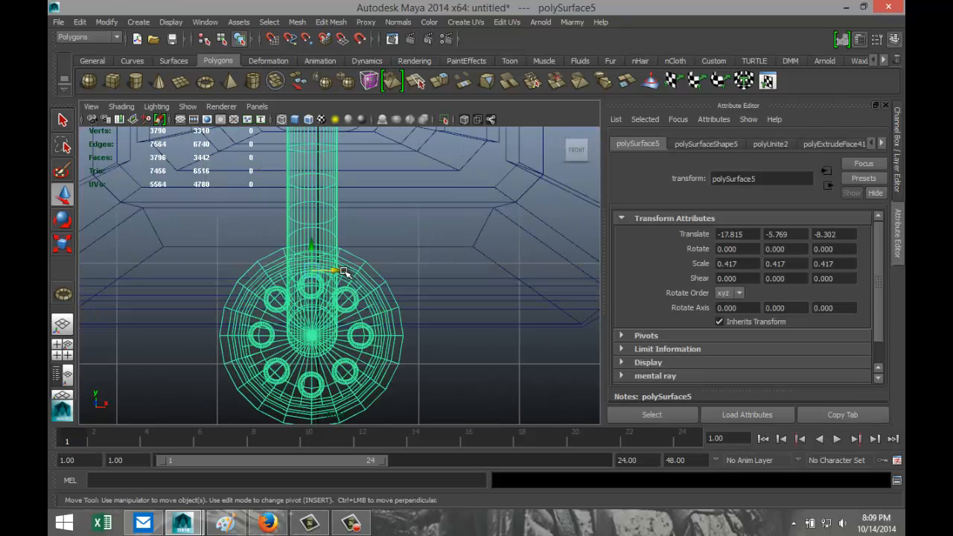
left_click_drag(339, 271, 345, 273)
scroll(357, 290, "down", 4)
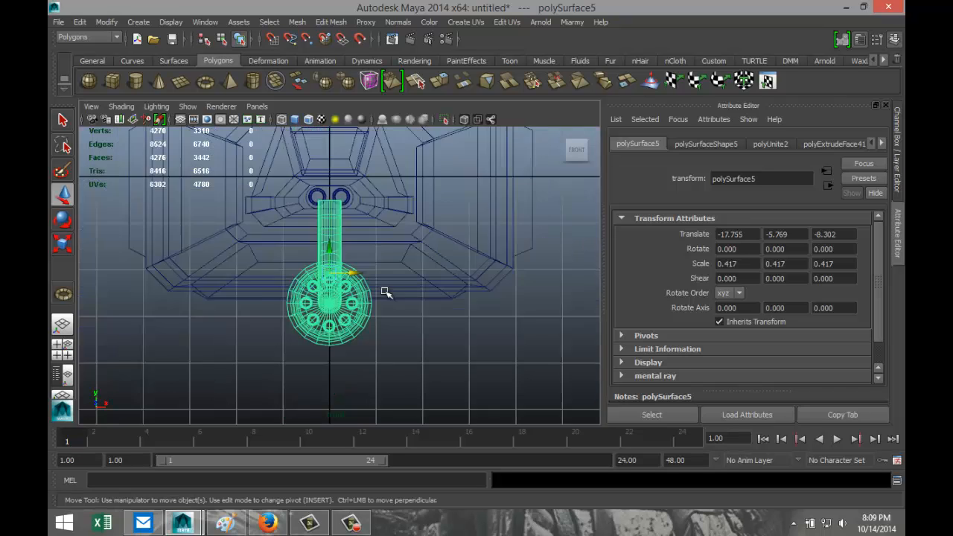
- Inspect the mounted gun against the whole vehicle in the perspective view and select the gun mesh again
left_click(62, 350)
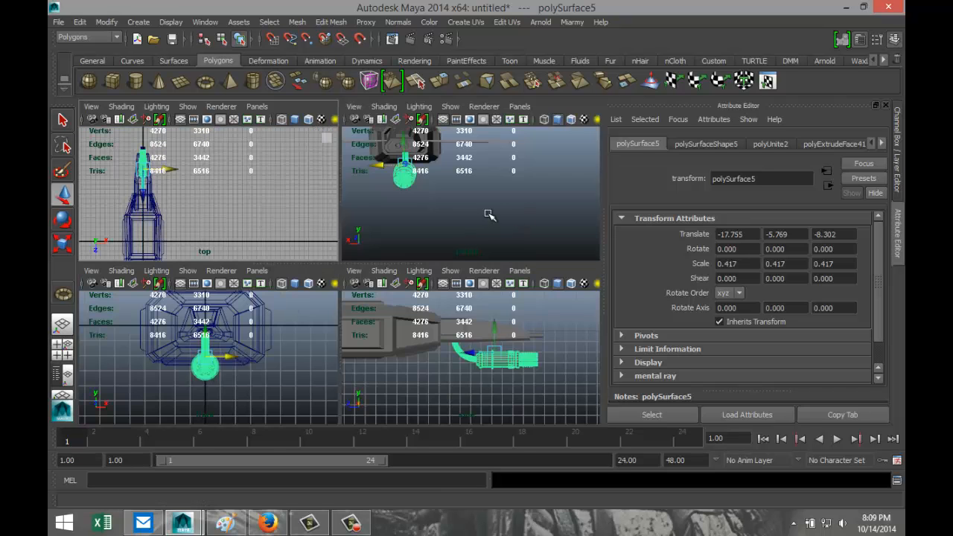
key("space")
left_click(435, 265)
left_click_drag(329, 240, 367, 254, "alt")
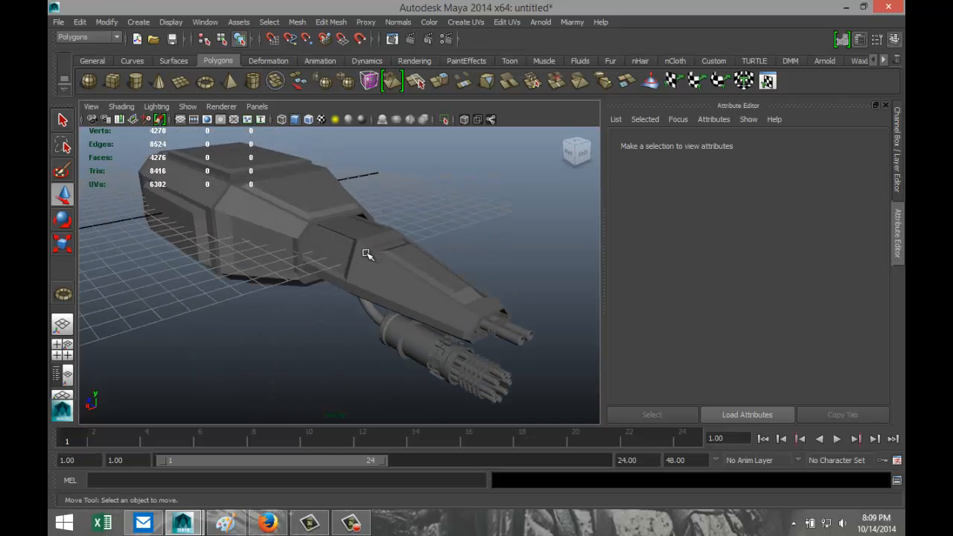
scroll(265, 259, "down", 4)
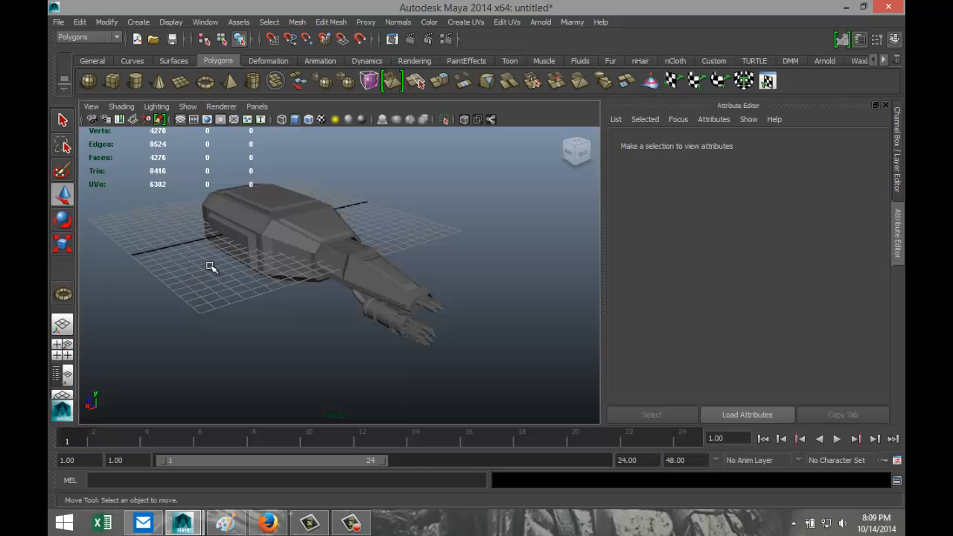
mouse_move(196, 265)
left_mouse_down("alt")
mouse_move(221, 276)
mouse_move(307, 280)
mouse_move(350, 266)
mouse_move(230, 263)
mouse_move(206, 278)
mouse_move(198, 269)
mouse_move(207, 266)
left_mouse_up("alt")
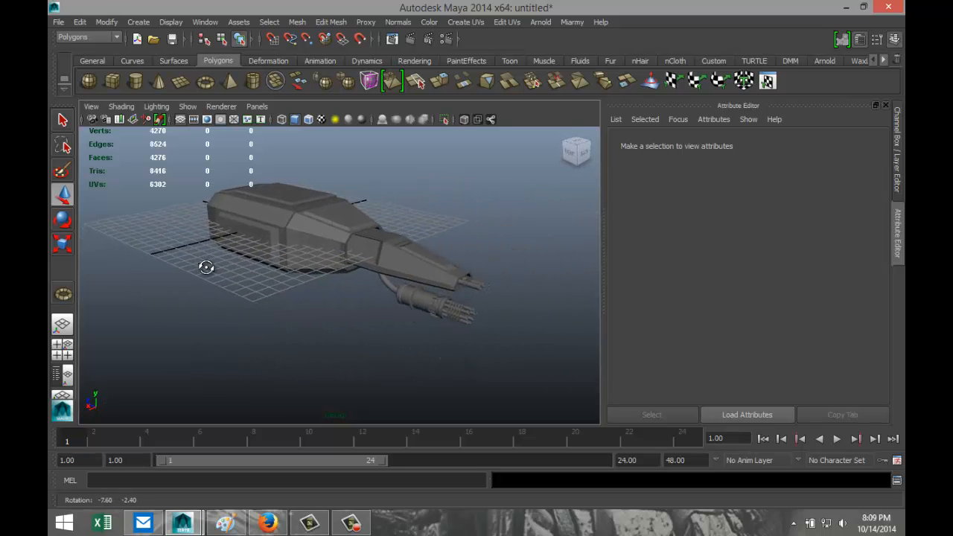
left_click(418, 301)
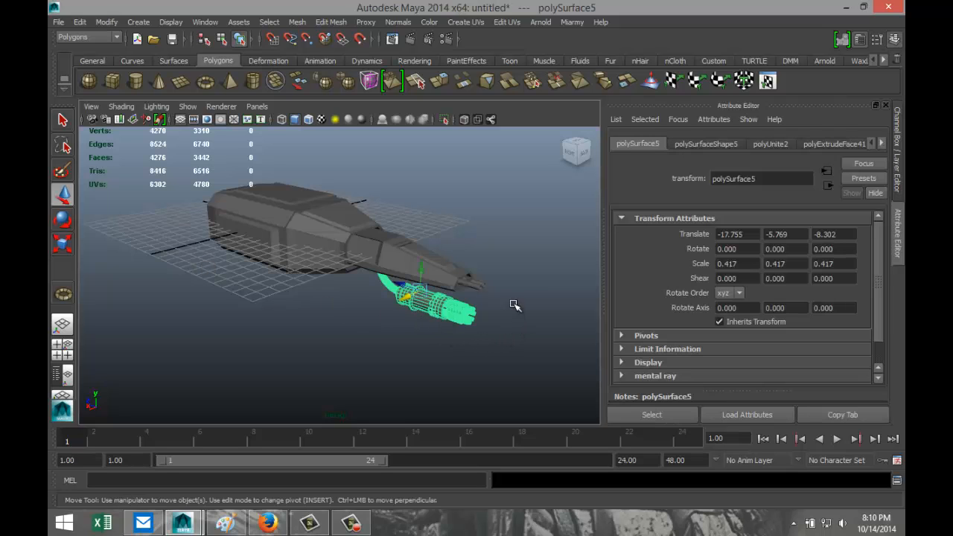
- Duplicate the gun and move the copy out behind the hull to about Z 23.957
key("ctrl+d")
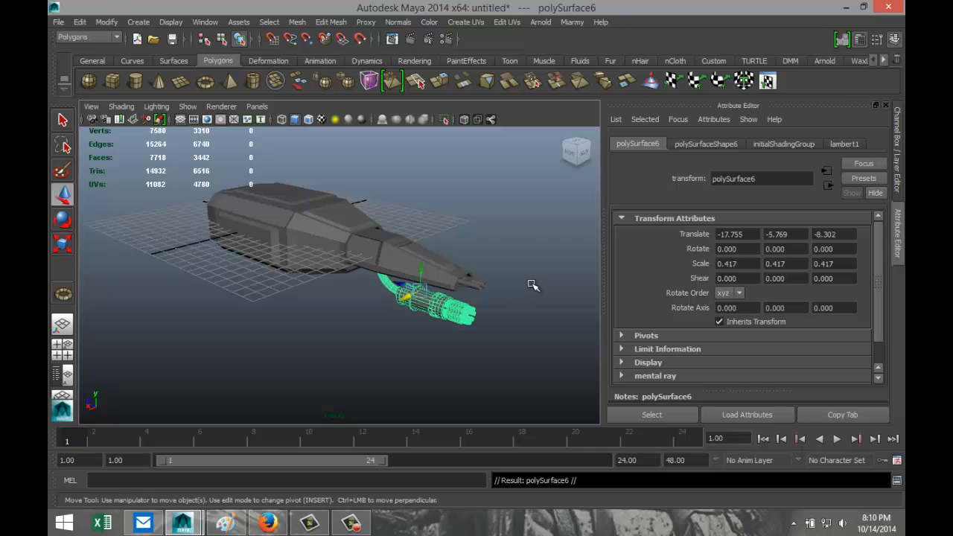
left_click_drag(403, 286, 165, 242)
key("f")
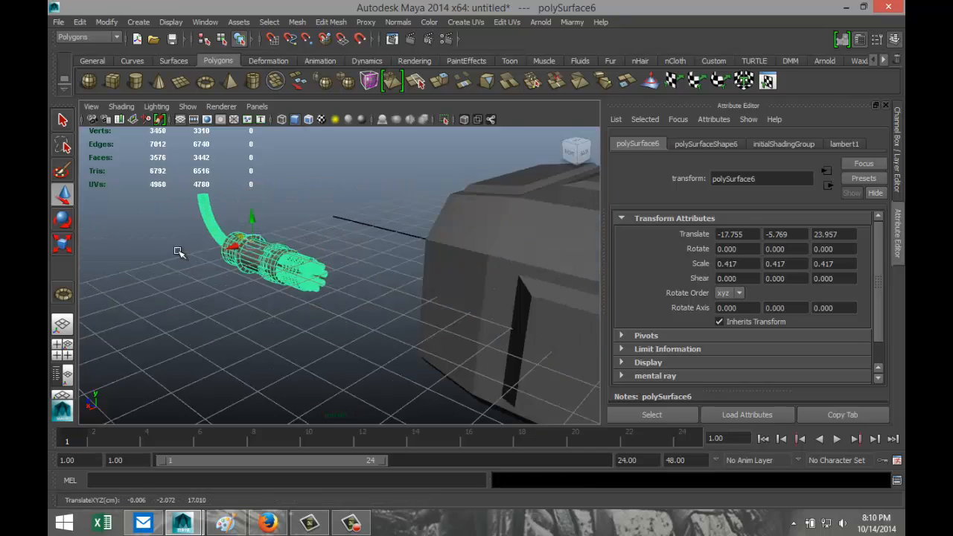
- Separate the copied gun into its individual parts and delete its curved mounting arm
left_click(297, 23)
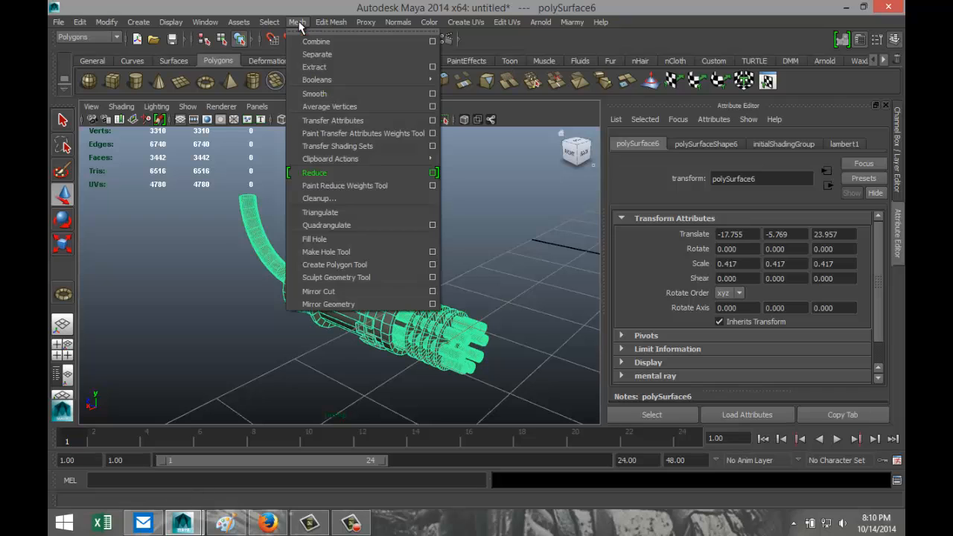
left_click(324, 56)
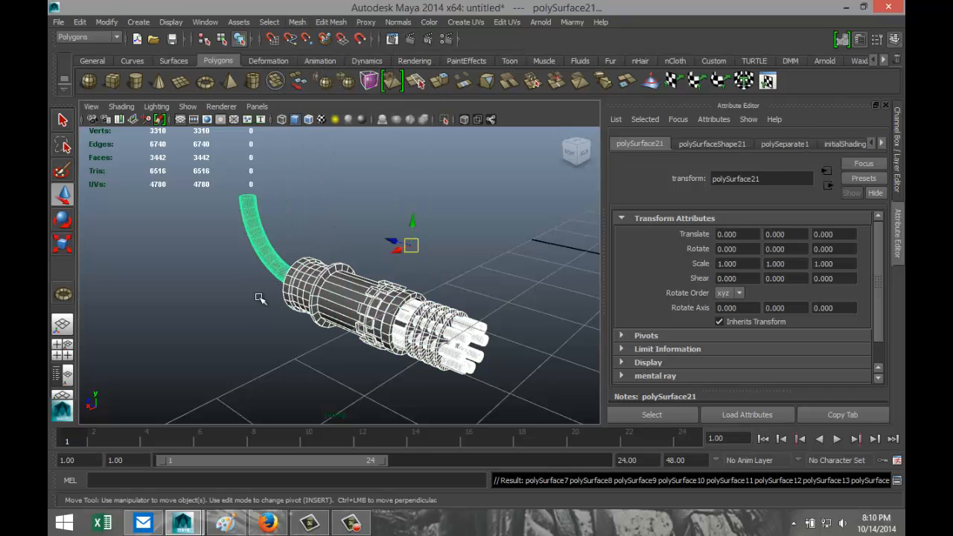
left_click_drag(259, 297, 288, 310, "alt")
left_click(239, 277)
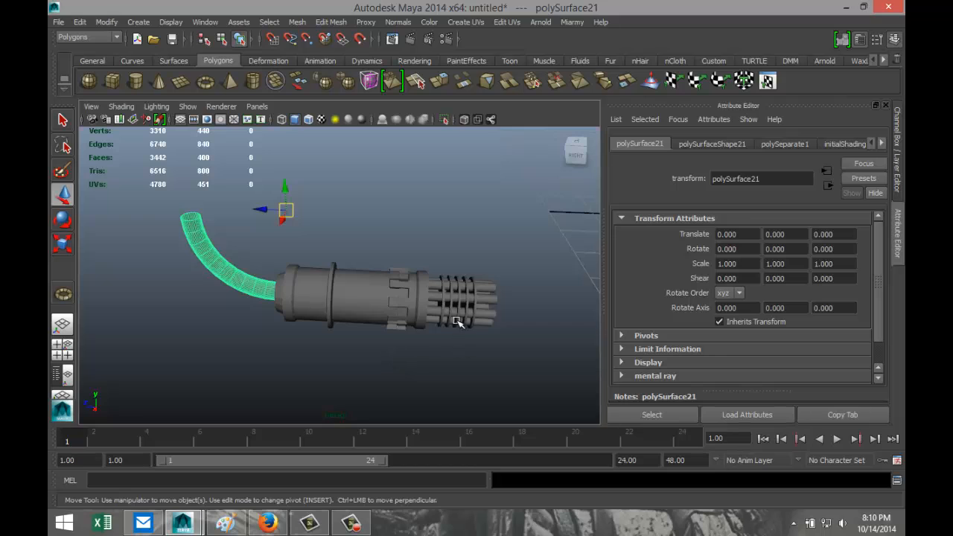
key("Delete")
- Delete the copy's barrels and the rings around them, keeping only the cylindrical housing
left_click_drag(469, 257, 518, 374)
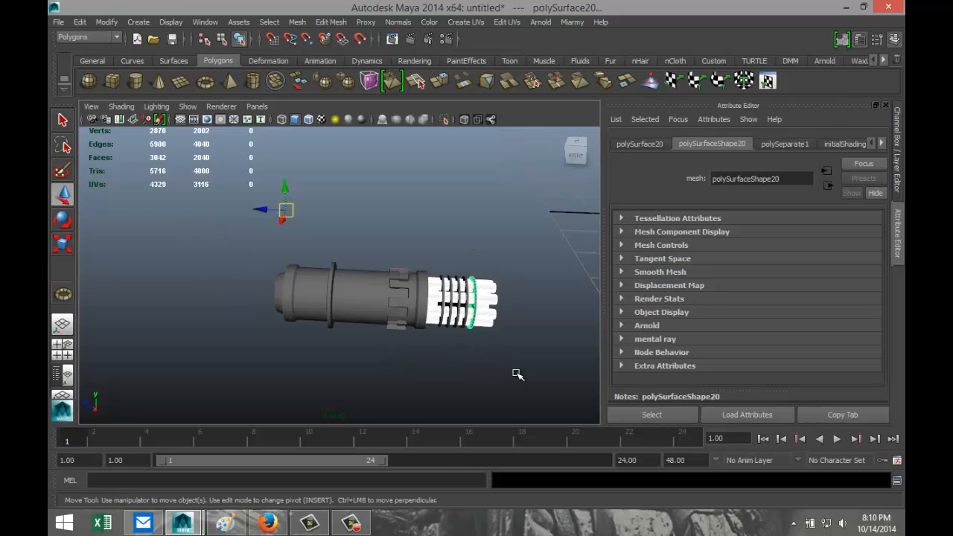
key("Delete")
left_click_drag(438, 278, 485, 351)
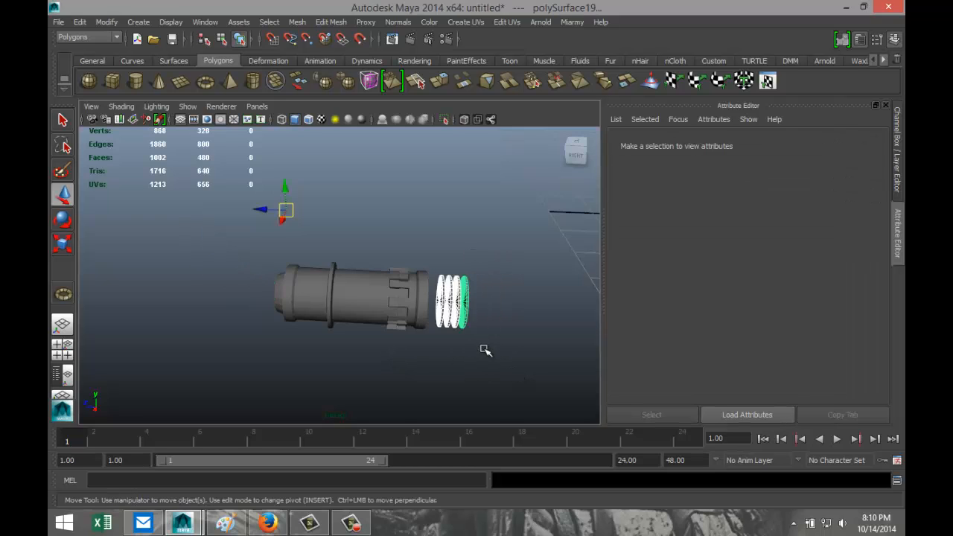
key("Delete")
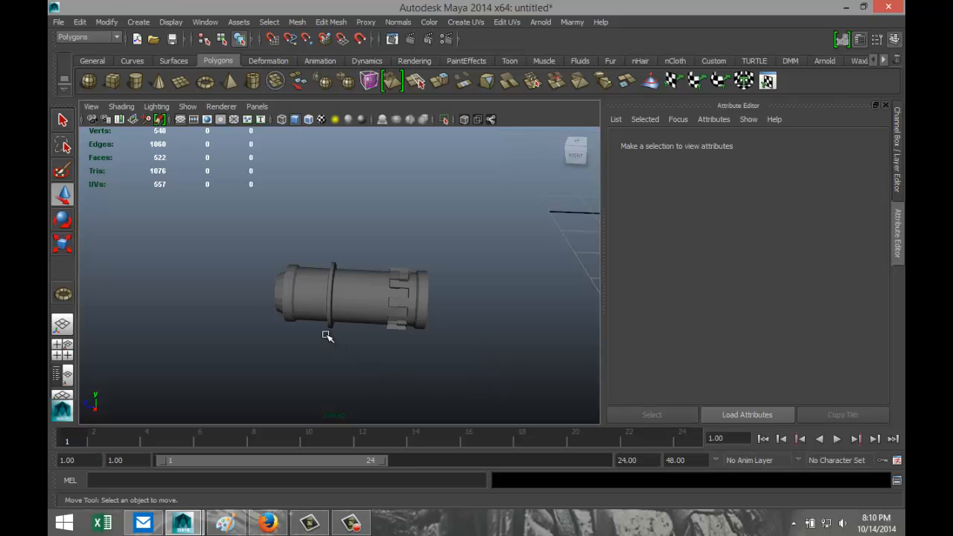
- Delete the round cap face at the rear end of the housing to open it
left_click_drag(320, 331, 420, 381, "alt")
left_click(318, 376)
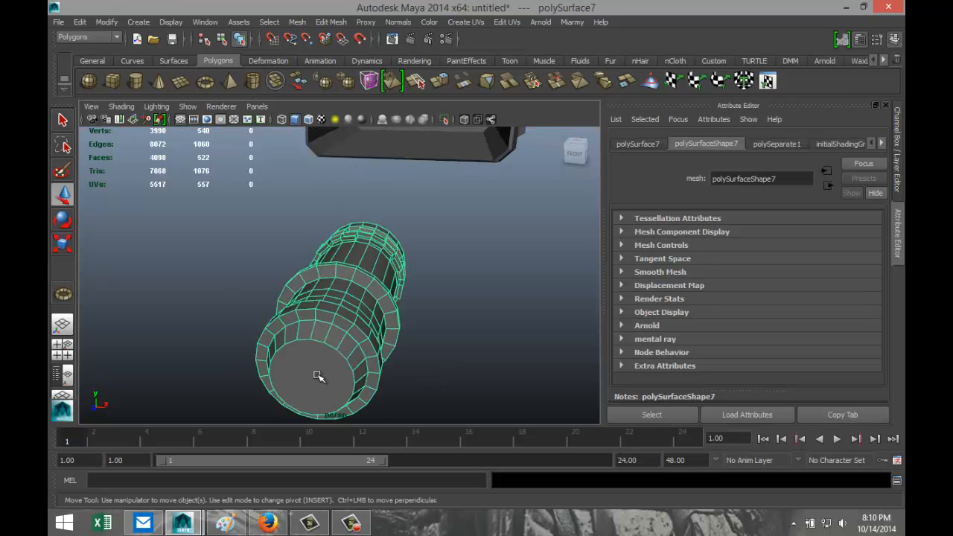
right_click_drag(317, 243, 318, 277)
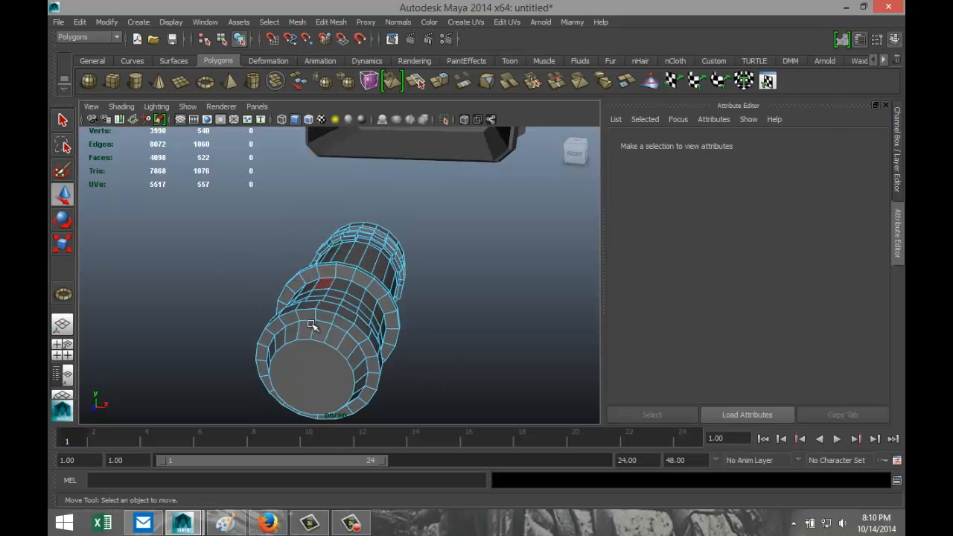
left_click(315, 378)
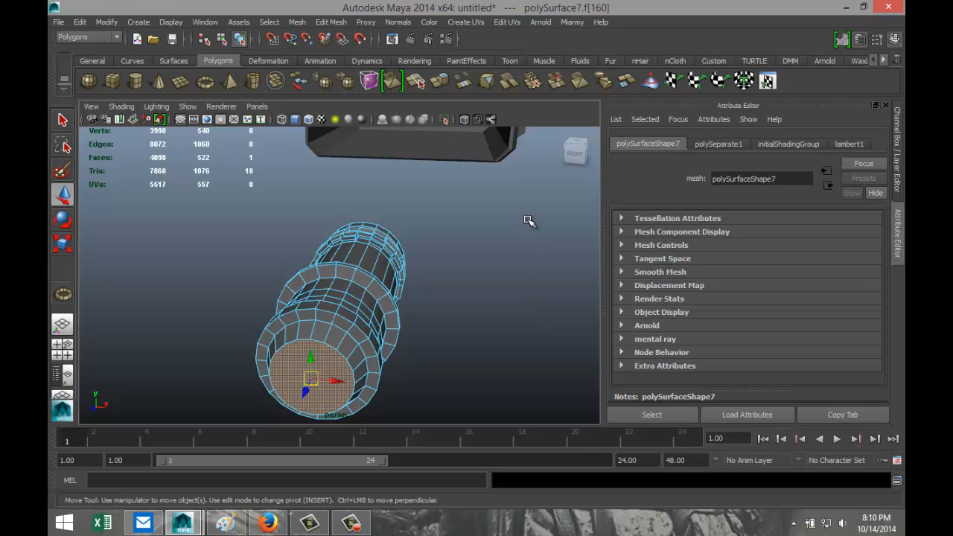
key("Delete")
- Scale the housing's open rim edge loop inward and pull it outward to form a tapered thruster nozzle
left_click_drag(462, 250, 417, 285, "alt")
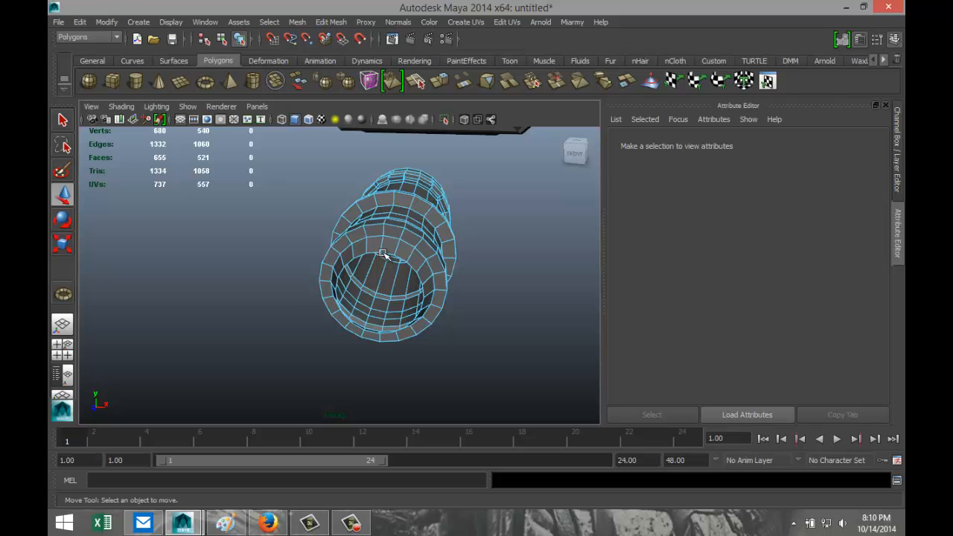
mouse_move(382, 254)
right_mouse_down()
mouse_move(385, 216)
mouse_move(390, 253)
right_mouse_up()
double_click(387, 253)
left_click_drag(506, 319, 439, 318, "alt")
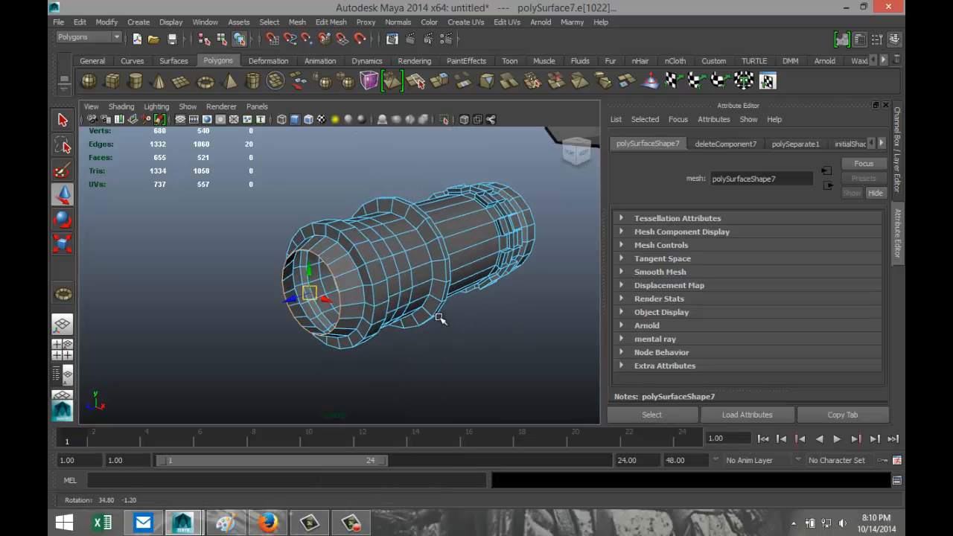
key("r")
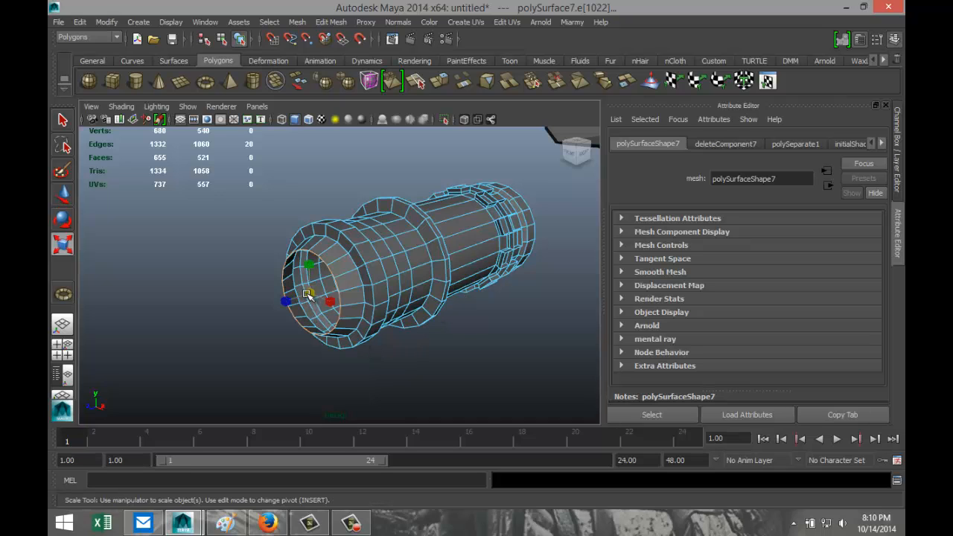
left_click_drag(307, 294, 250, 311)
key("w")
scroll(398, 352, "down", 2)
scroll(399, 352, "down", 1)
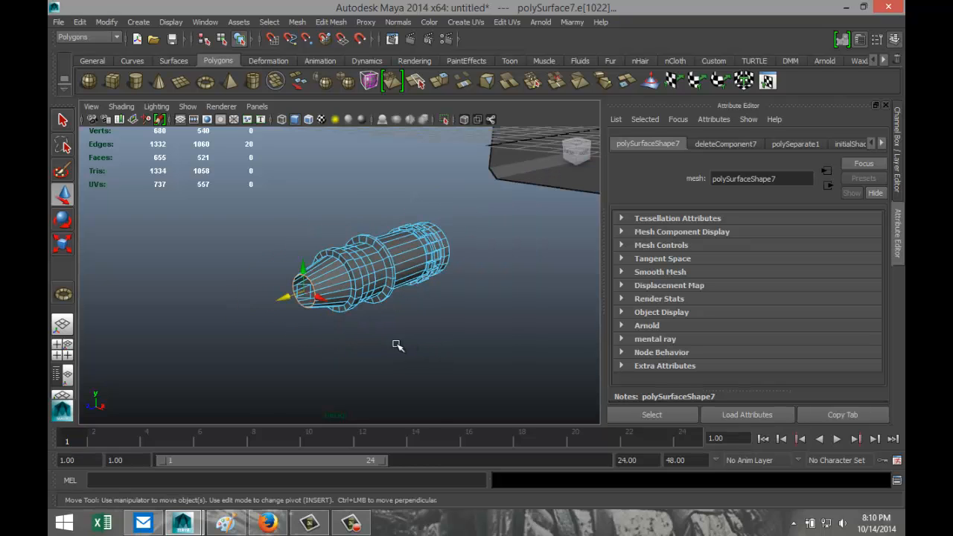
- In the top view, select all the vertices along the hull's open rear end
left_click_drag(425, 352, 454, 344, "alt")
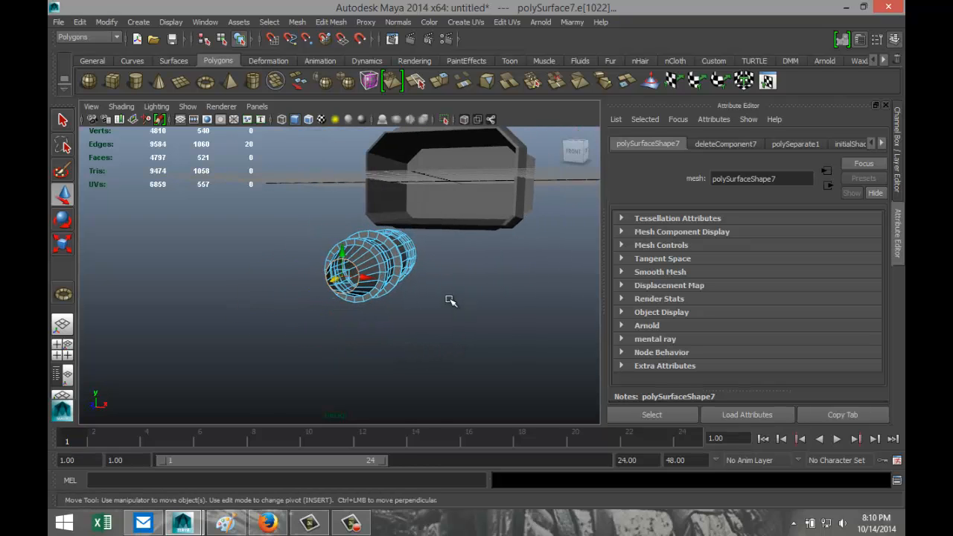
left_click_drag(438, 278, 356, 367, "alt")
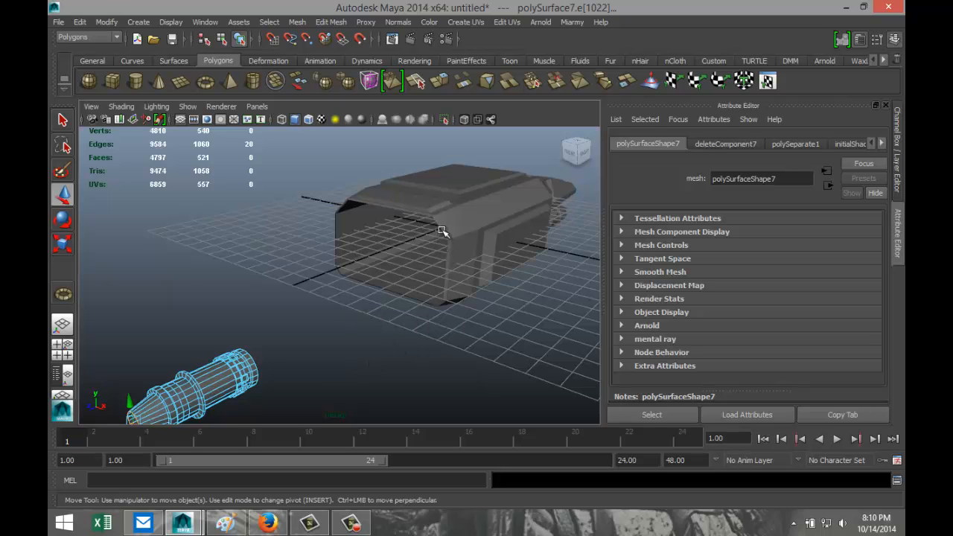
right_click_drag(441, 231, 397, 230)
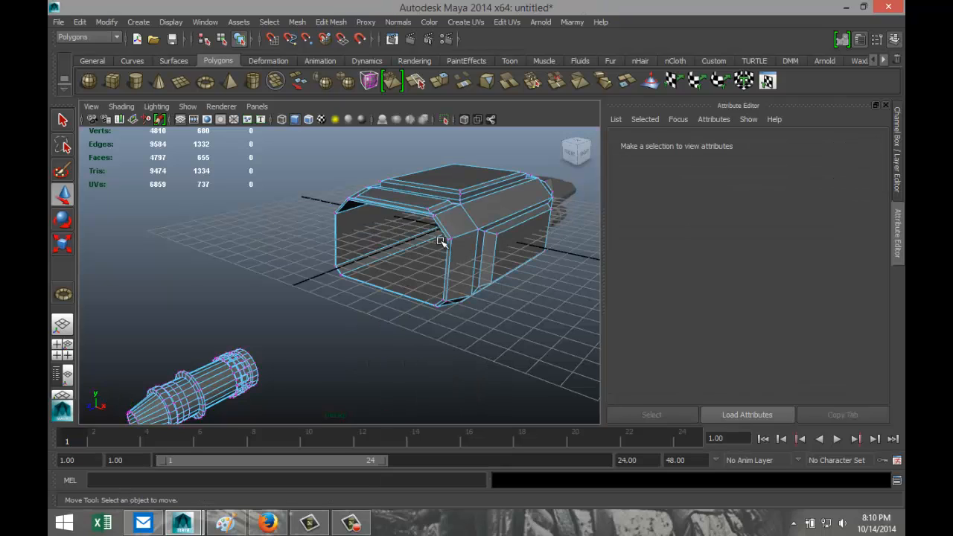
left_click_drag(390, 297, 445, 328, "alt")
left_click(62, 346)
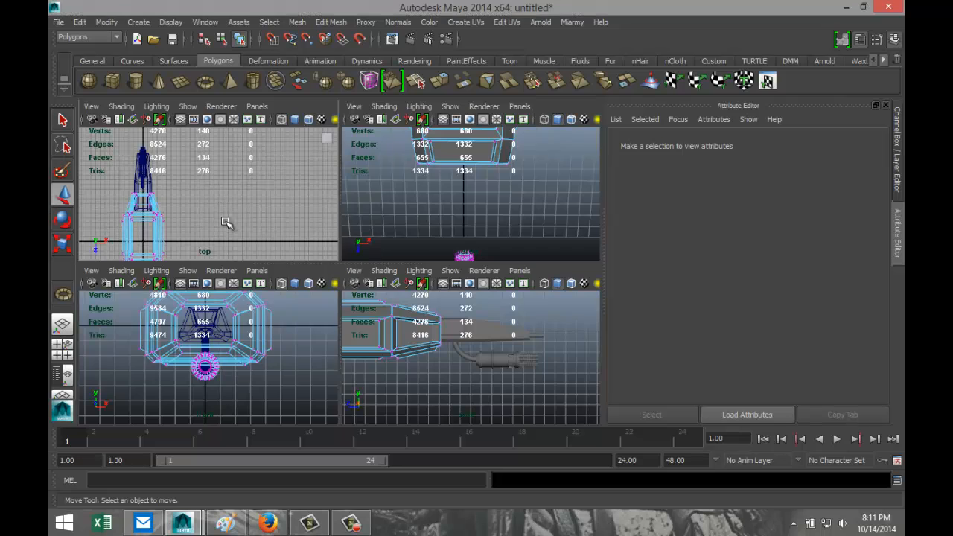
key("space")
scroll(275, 327, "down", 2)
middle_click_drag(291, 391, 392, 320, "alt")
scroll(425, 362, "up", 7)
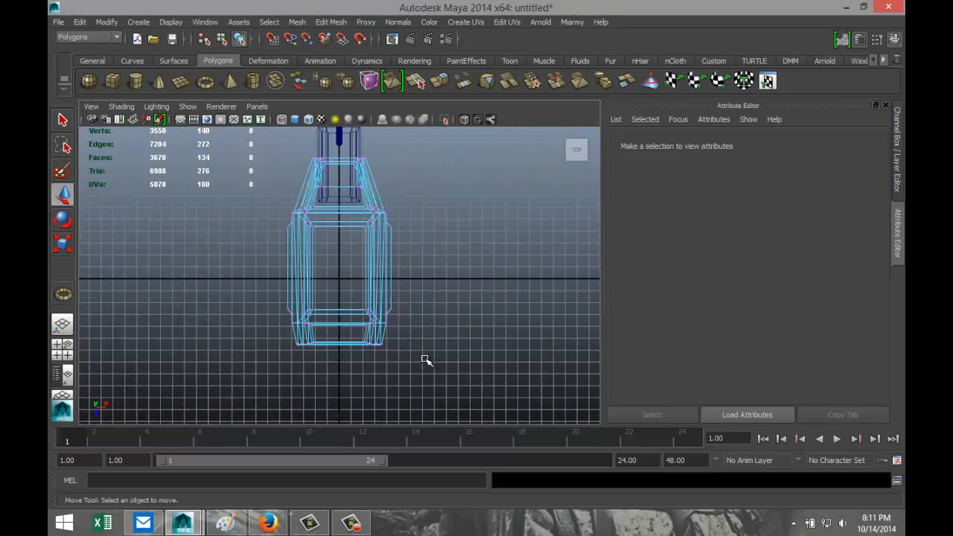
middle_click_drag(464, 370, 487, 244, "alt")
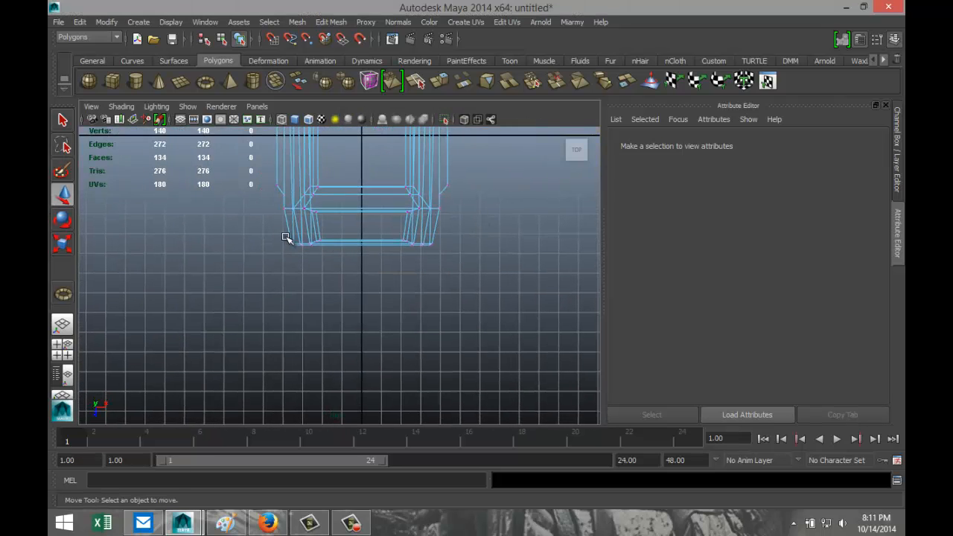
left_click_drag(245, 229, 484, 307)
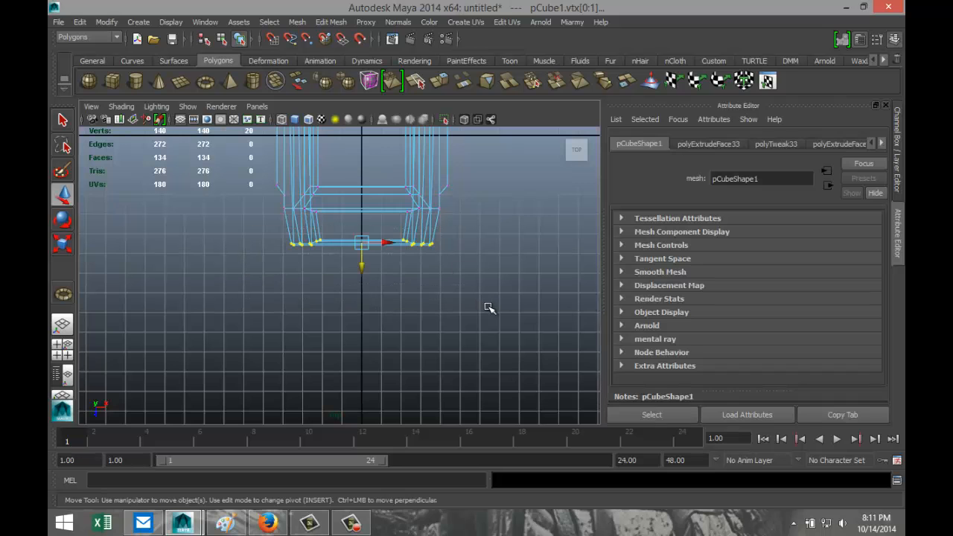
- Scale the selected rear vertices inward uniformly to narrow the hull's rear opening
left_click(62, 350)
key("space")
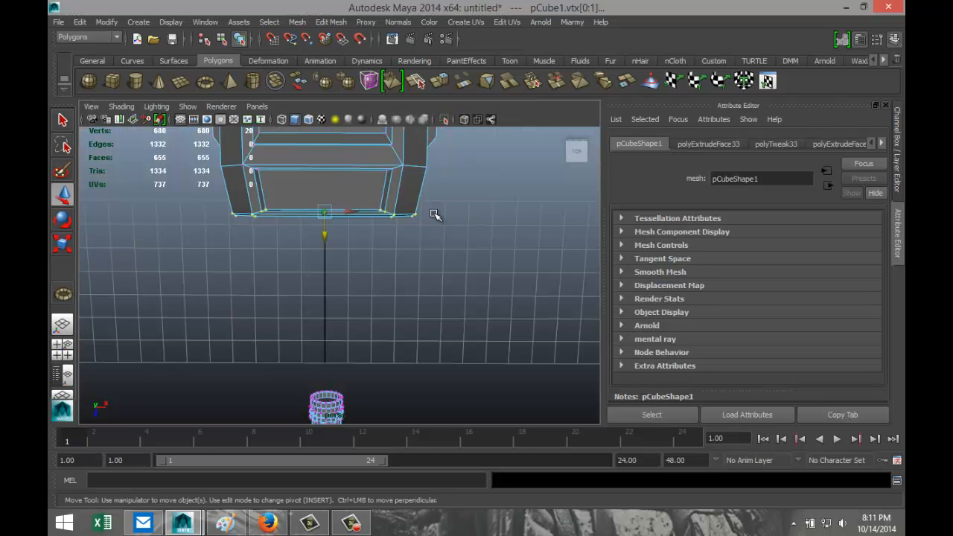
left_click_drag(422, 264, 490, 221, "alt")
key("r")
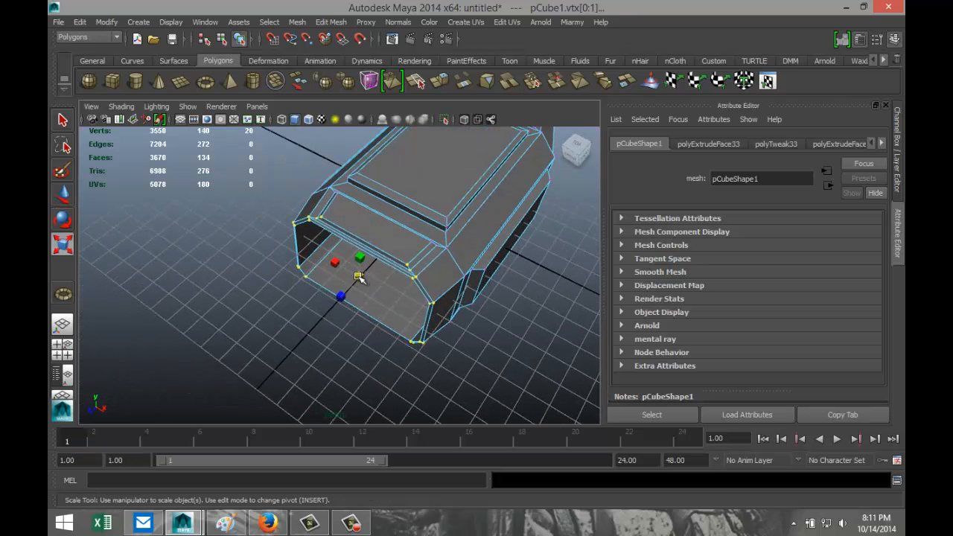
left_click_drag(358, 276, 317, 284)
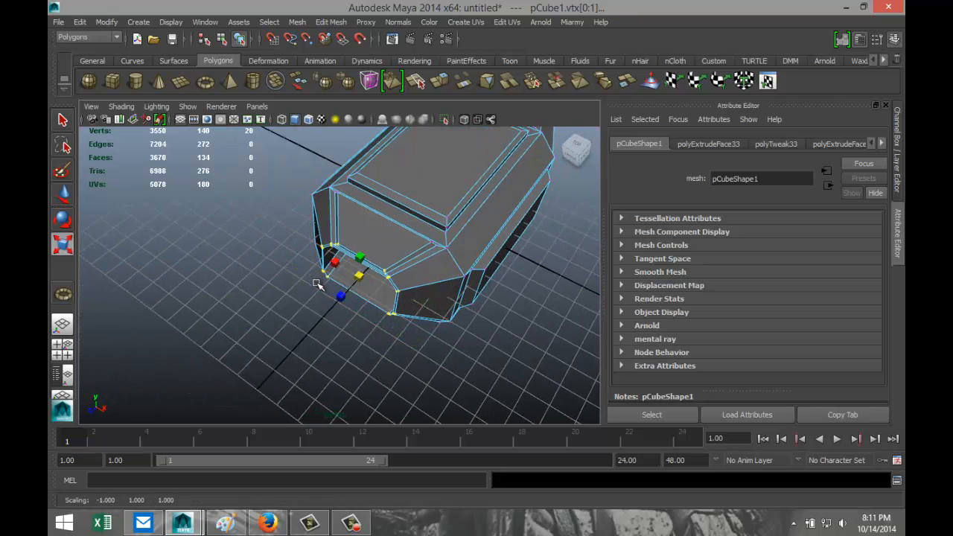
- Pull the narrowed rear vertices backward along Z to lengthen the hull's tapered tail, and deselect them
middle_click_drag(252, 314, 262, 259, "alt")
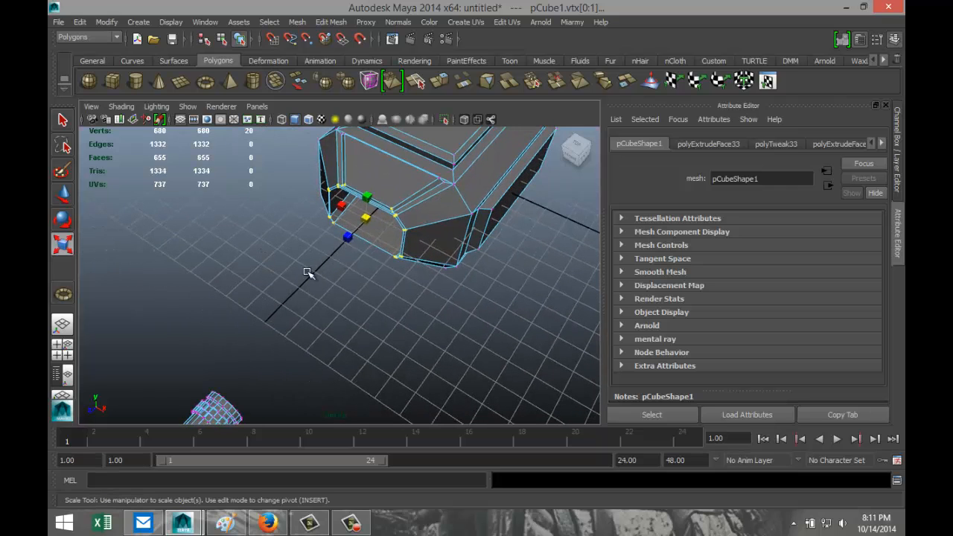
key("w")
left_click_drag(346, 236, 315, 266)
scroll(440, 306, "down", 3)
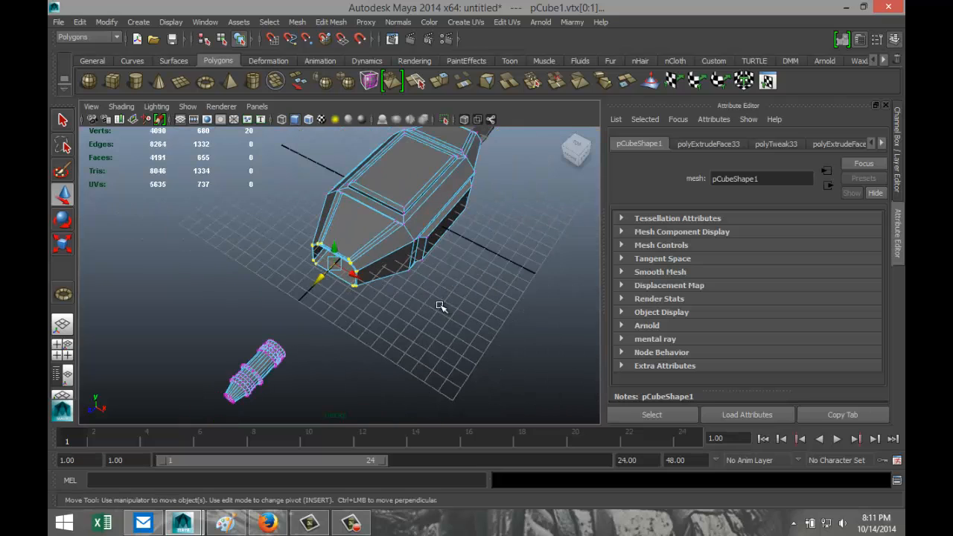
left_click_drag(480, 312, 392, 350, "alt")
left_click(346, 362)
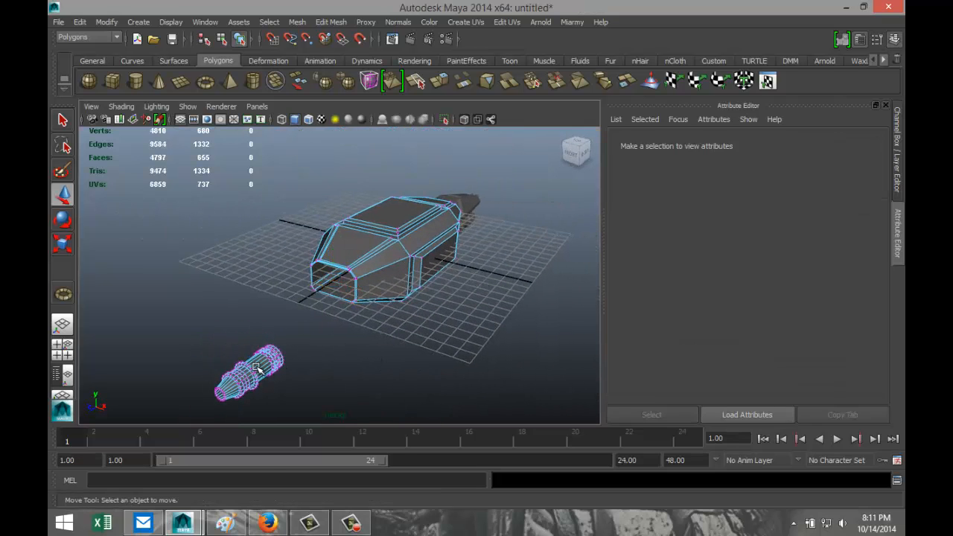
- Select the whole nozzle in object mode and move it up and forward into the hull's rear opening
right_click_drag(257, 368, 301, 239)
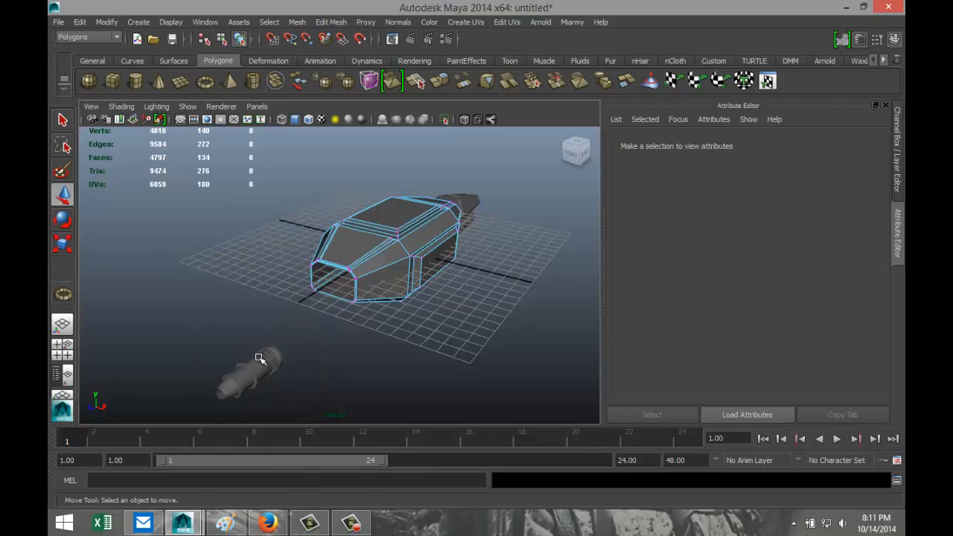
left_click(259, 359)
left_click_drag(113, 384, 236, 258)
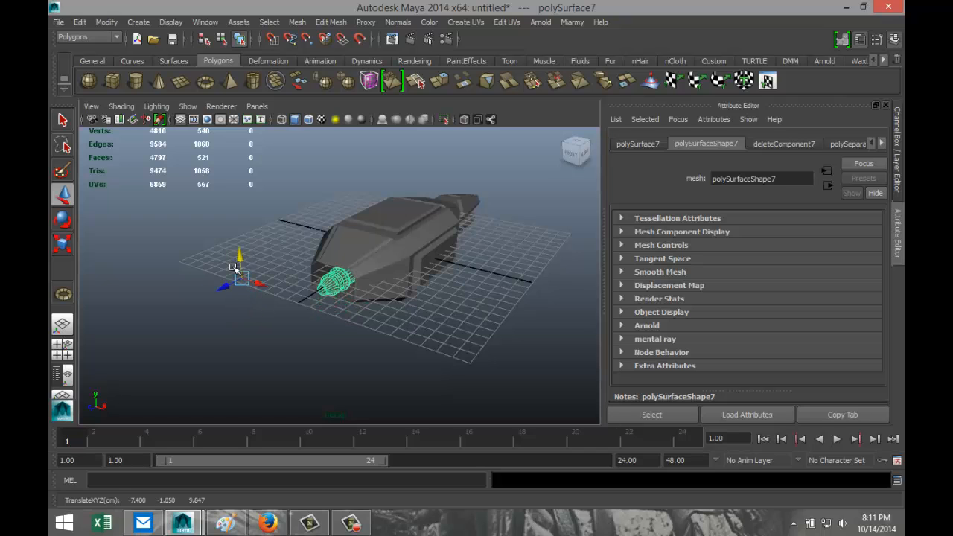
left_click(62, 348)
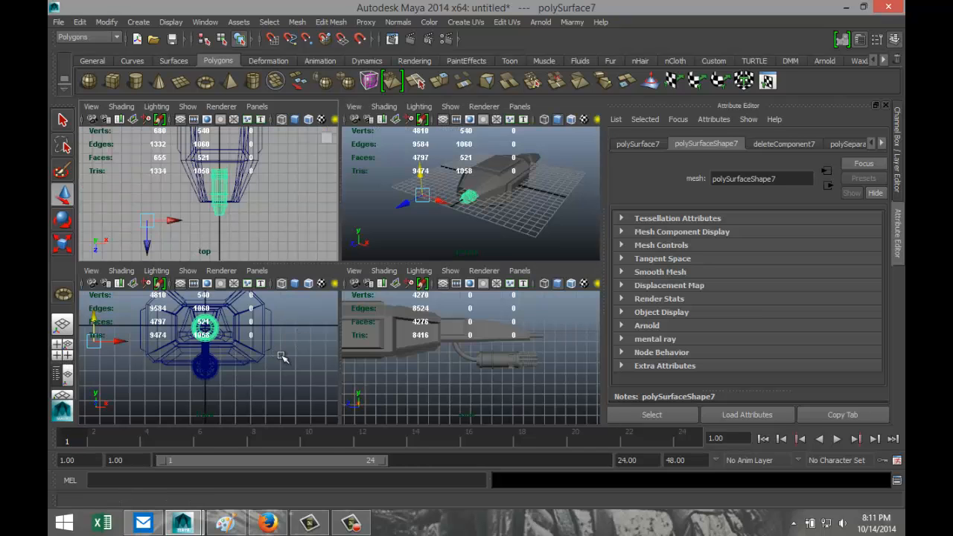
key("space")
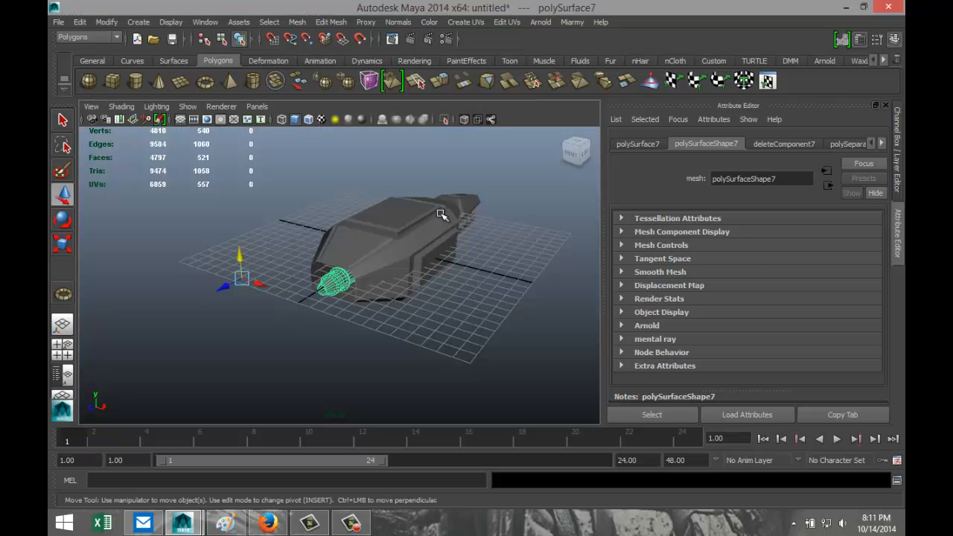
scroll(389, 278, "up", 7)
scroll(383, 280, "down", 4)
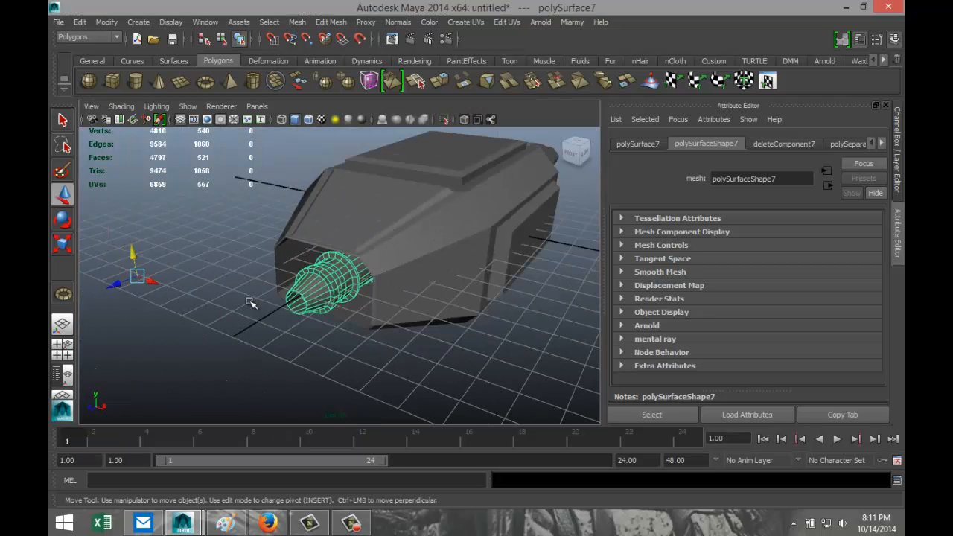
- Center the nozzle's pivot and shift the nozzle along X to one side of the rear opening
left_click_drag(187, 318, 240, 295, "alt")
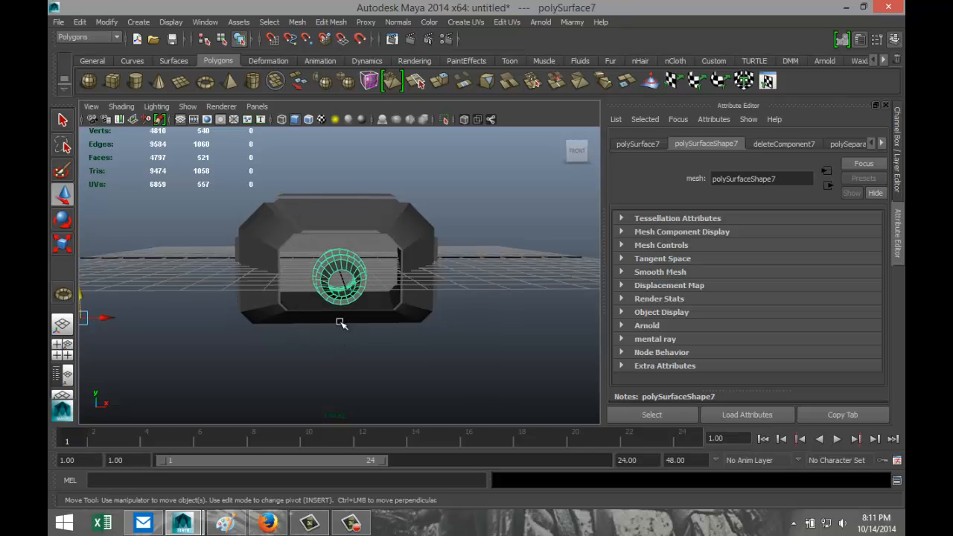
left_click(106, 24)
left_click(142, 145)
left_click_drag(375, 278, 346, 277)
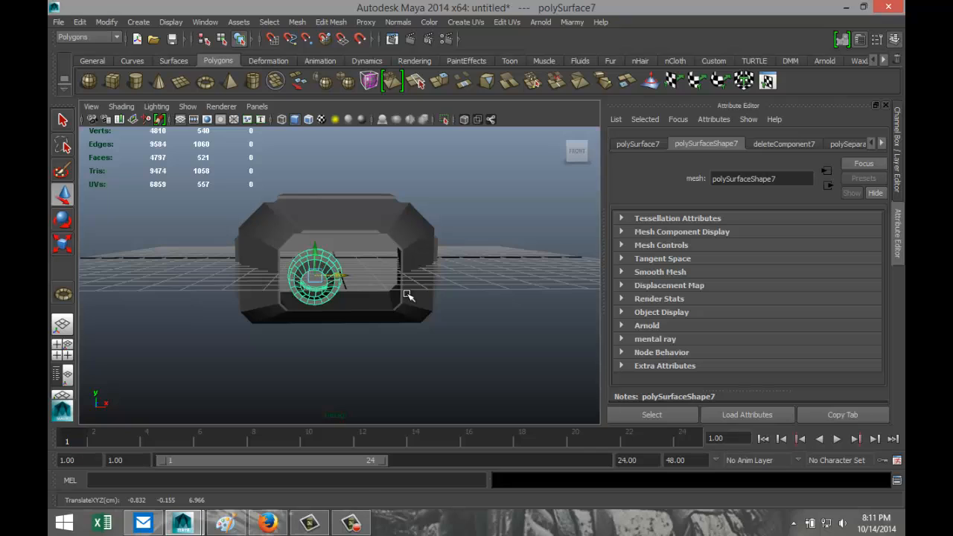
- Duplicate the thruster nozzle and move the copy along X to the opposite side of the hull's rear opening
key("ctrl+d")
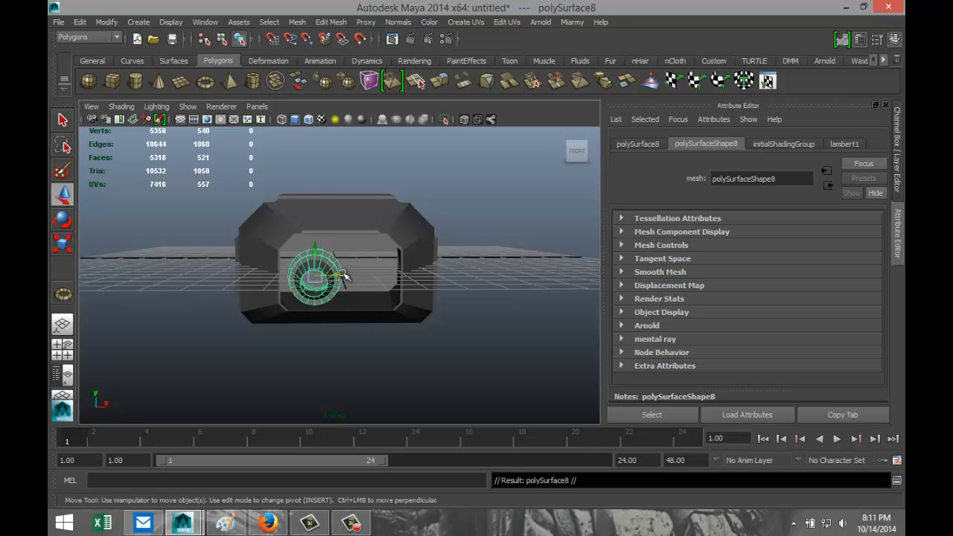
left_click_drag(342, 275, 392, 276)
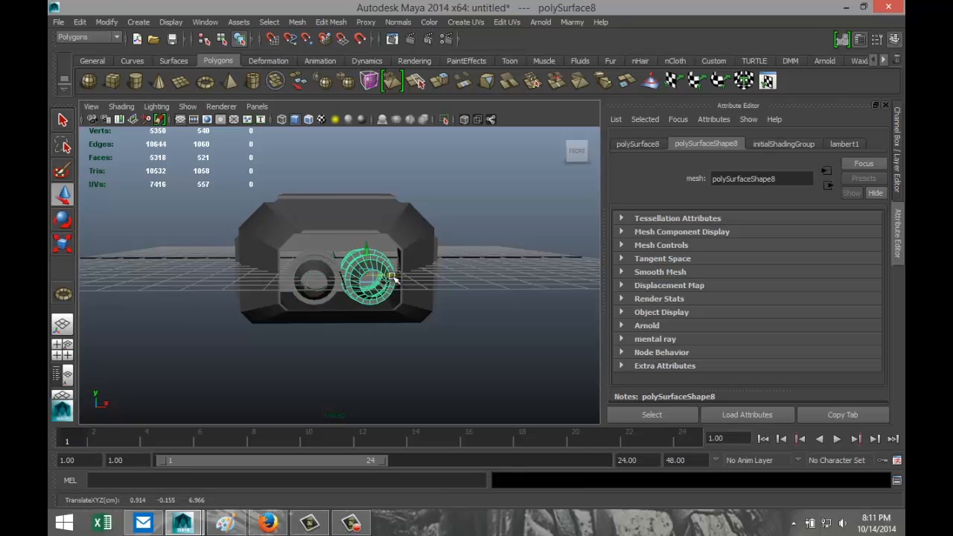
left_click_drag(450, 291, 339, 309, "alt")
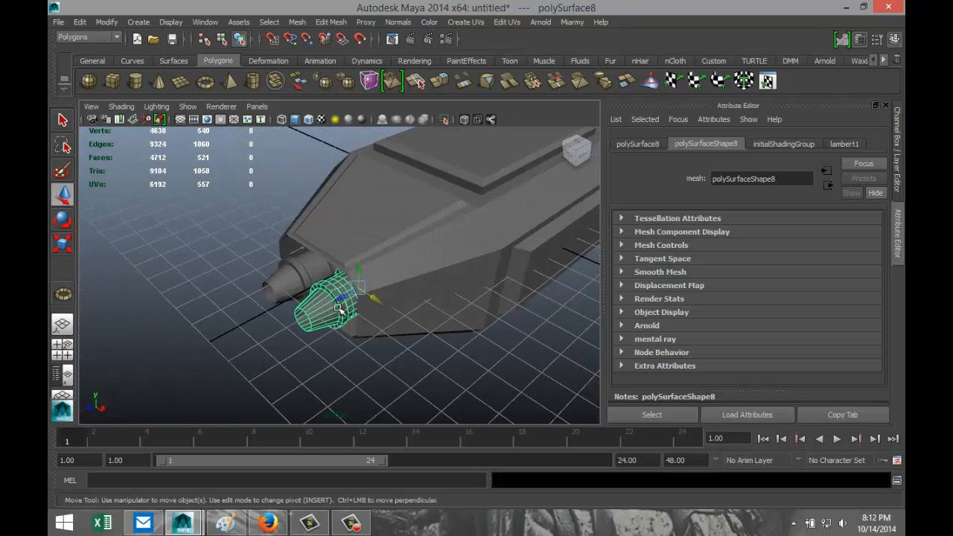
- Select both nozzles together and pull them backward along Z, farther out of the rear opening
left_click(304, 272, "shift")
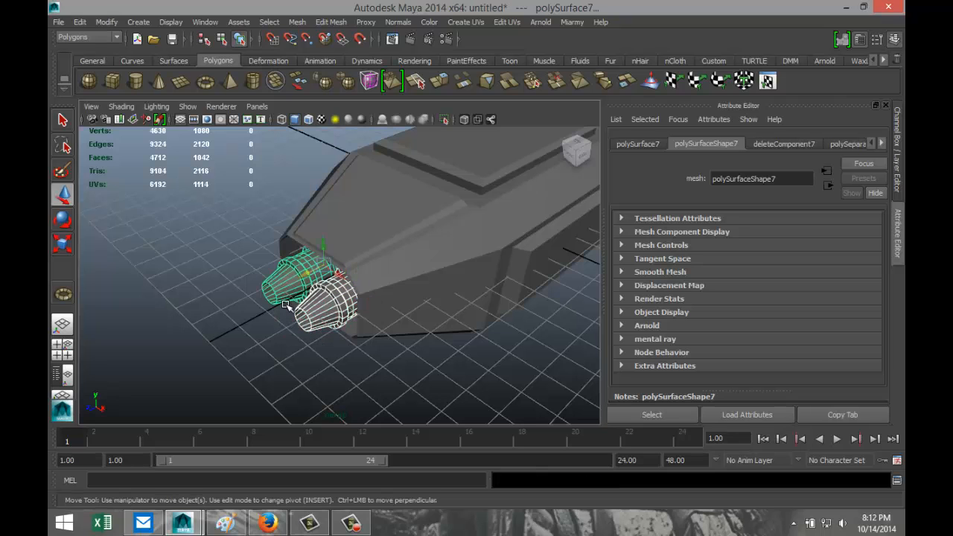
left_click_drag(304, 273, 288, 288)
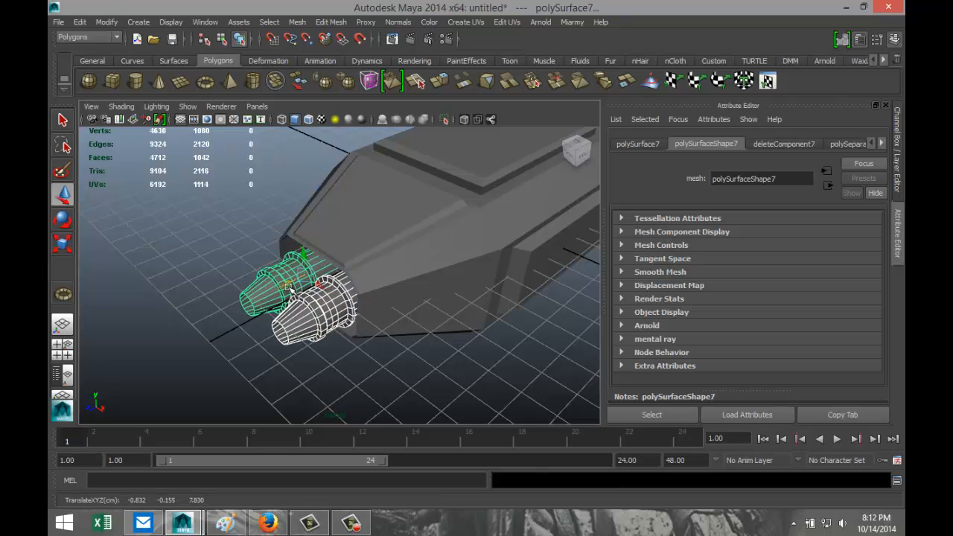
left_click_drag(335, 344, 421, 309, "alt")
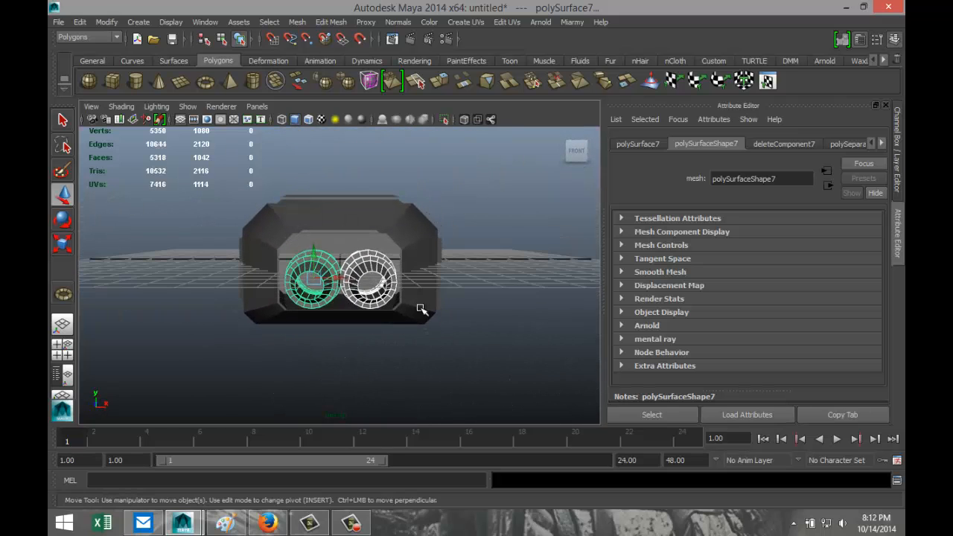
key("r")
left_click_drag(317, 285, 325, 286)
key("ctrl+z")
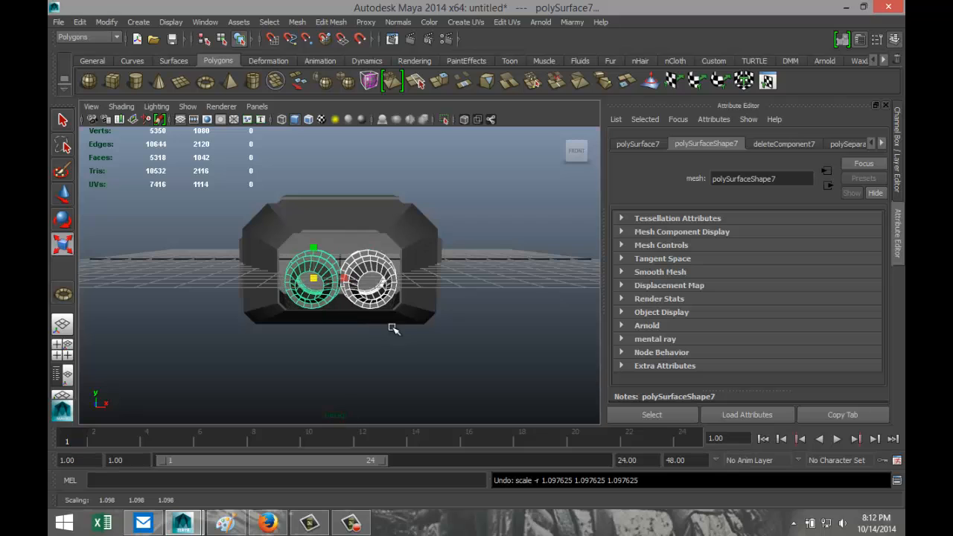
- Combine the two nozzles into one mesh and scale it up uniformly to about 1.127
left_click(297, 23)
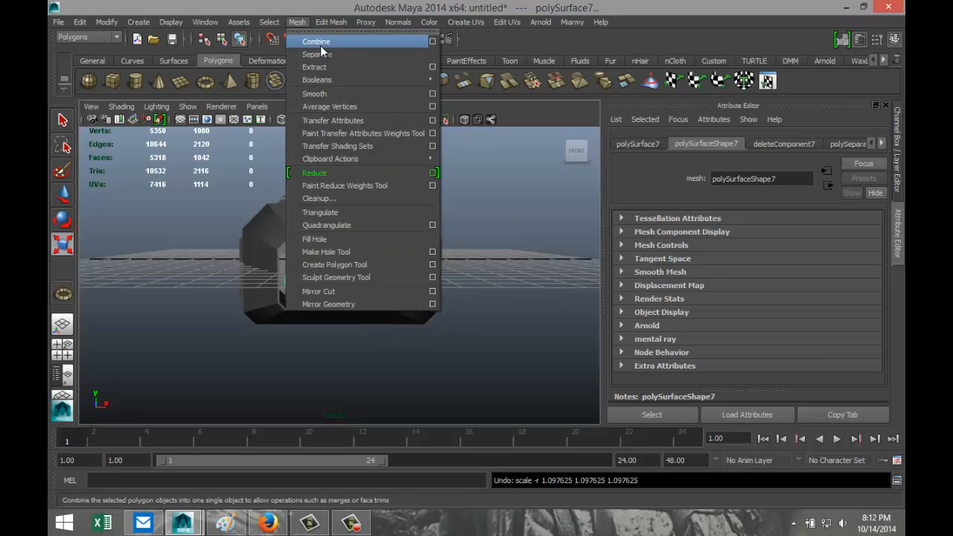
left_click(322, 47)
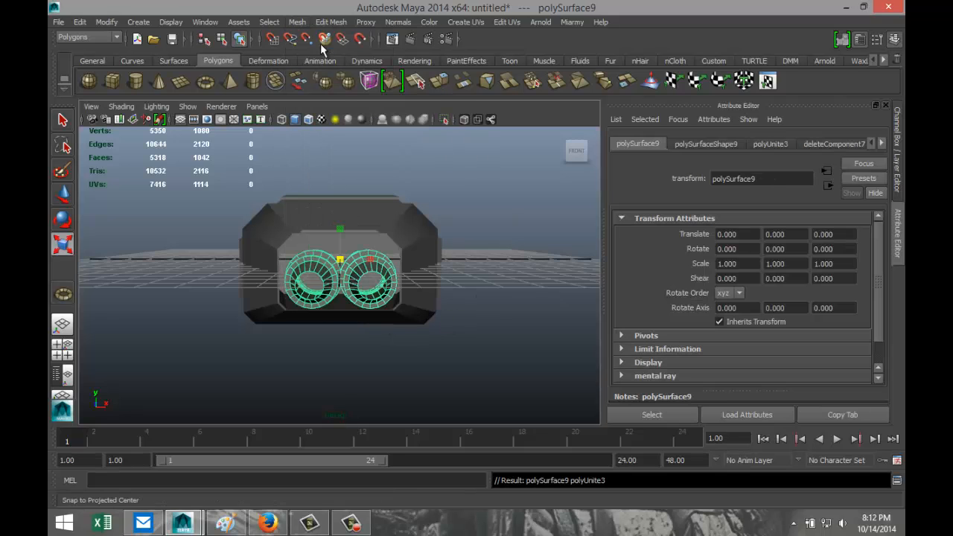
left_click(339, 260)
left_click_drag(363, 271, 370, 277)
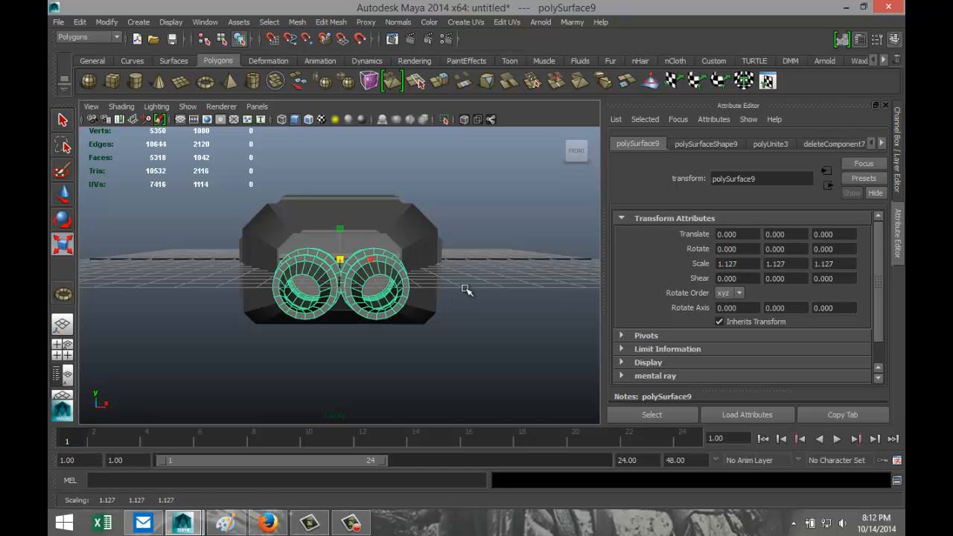
- Extrude the hull's border edge loop around the rear opening and scale the new edges inward to form a rim
left_click_drag(463, 288, 491, 317, "alt")
scroll(438, 343, "up", 2)
left_click(349, 277)
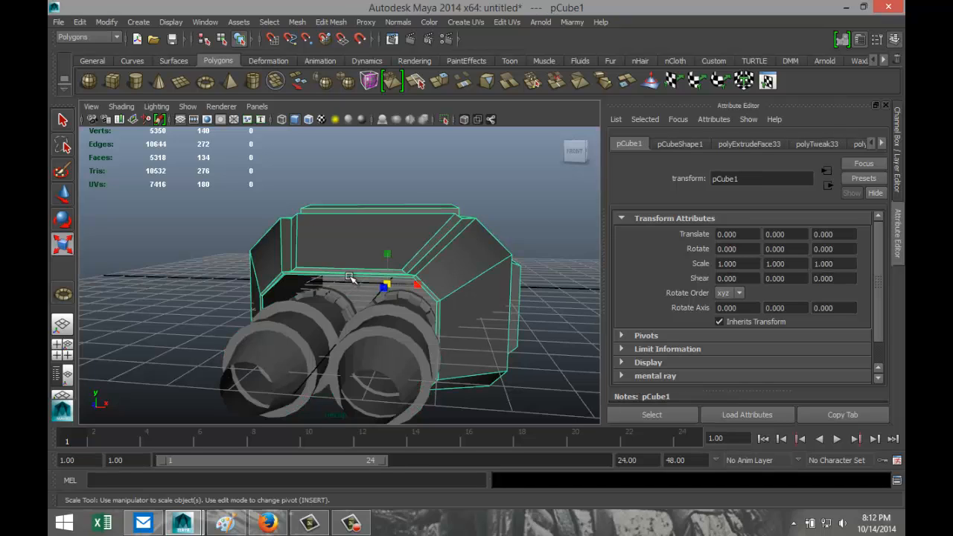
right_click_drag(348, 277, 350, 216)
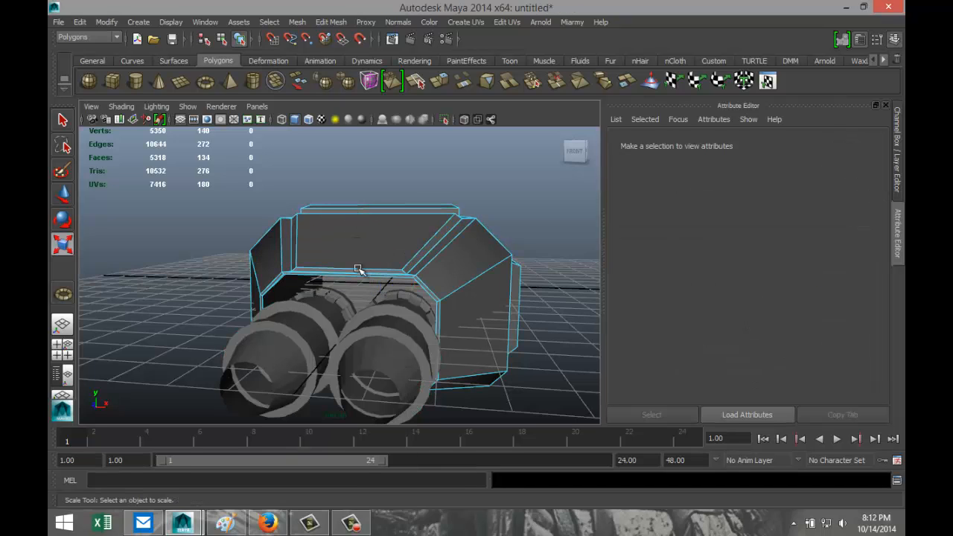
double_click(362, 278)
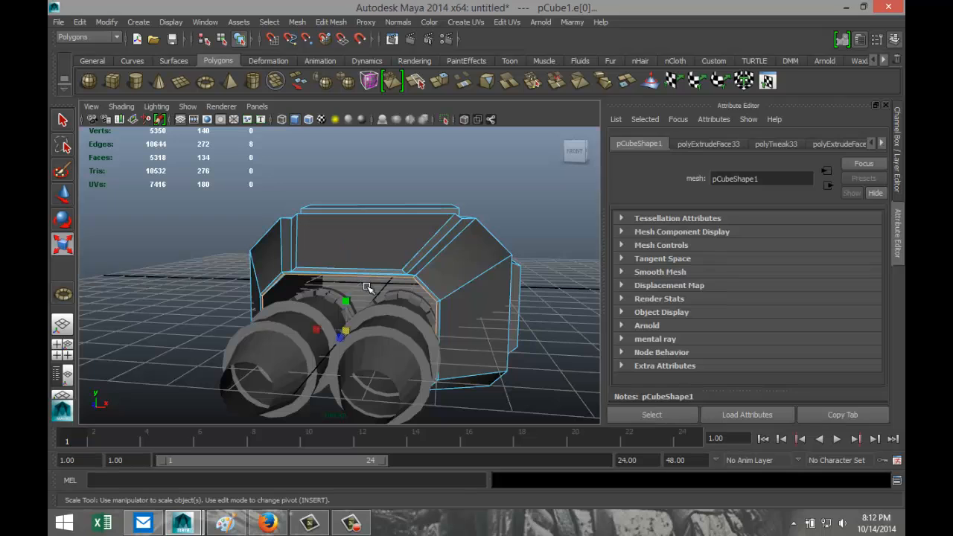
left_click_drag(485, 342, 425, 340, "alt")
key("r")
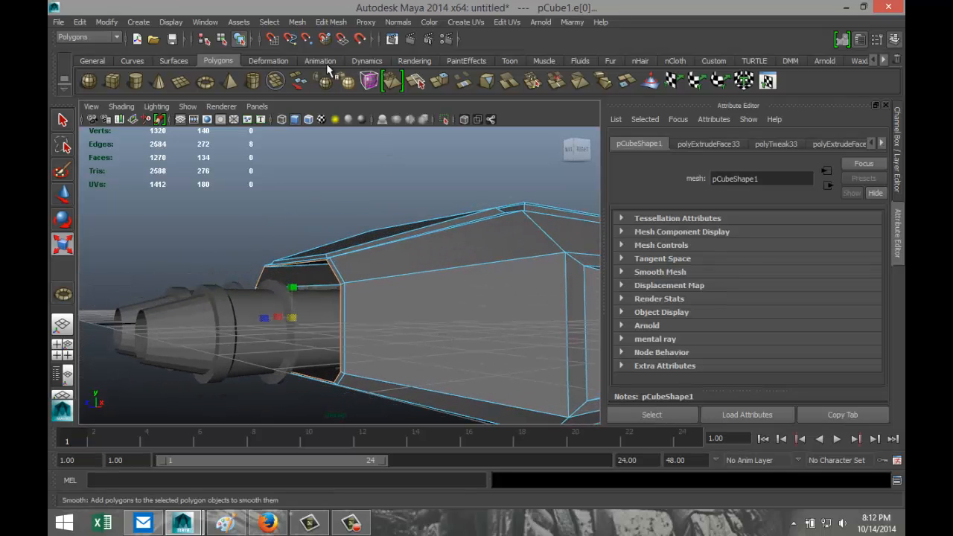
left_click(330, 22)
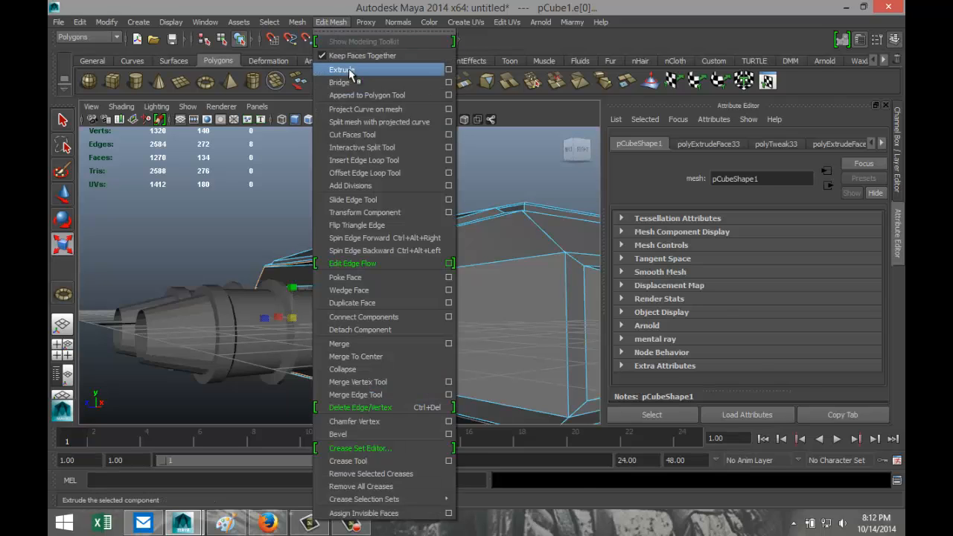
left_click(348, 70)
key("r")
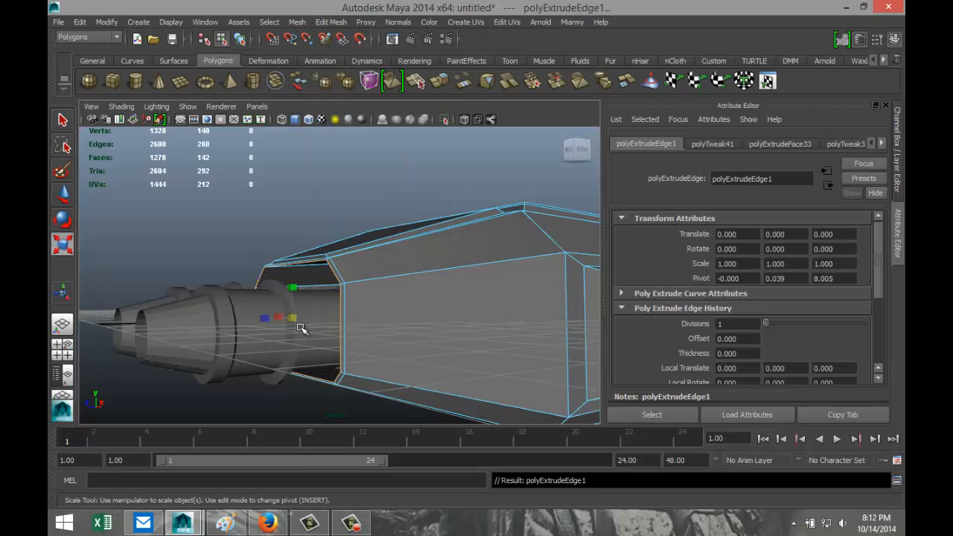
left_click_drag(294, 318, 232, 330)
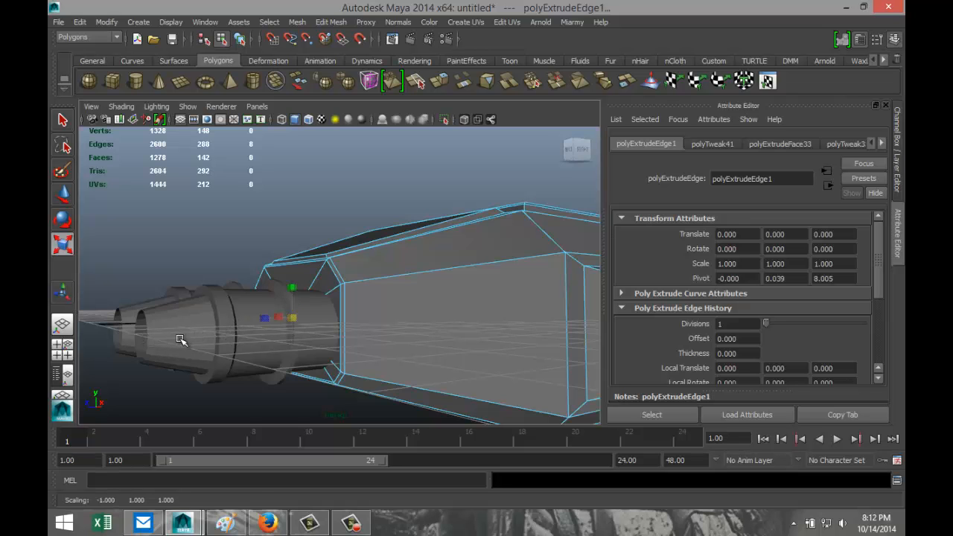
- Push the rim's inner edges forward along Z into the hull, to a Z position of about 7.6
left_click_drag(156, 250, 209, 281, "alt")
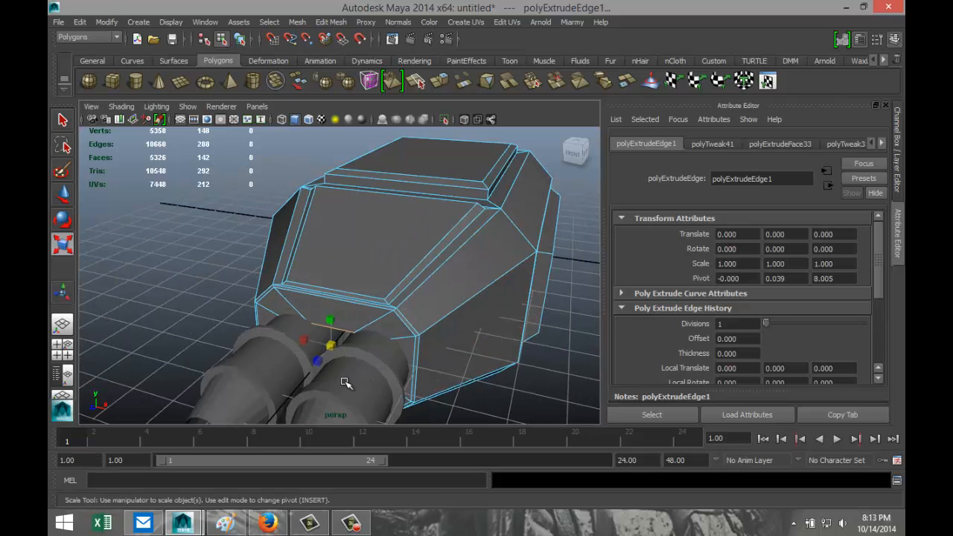
key("w")
left_click_drag(323, 355, 329, 350)
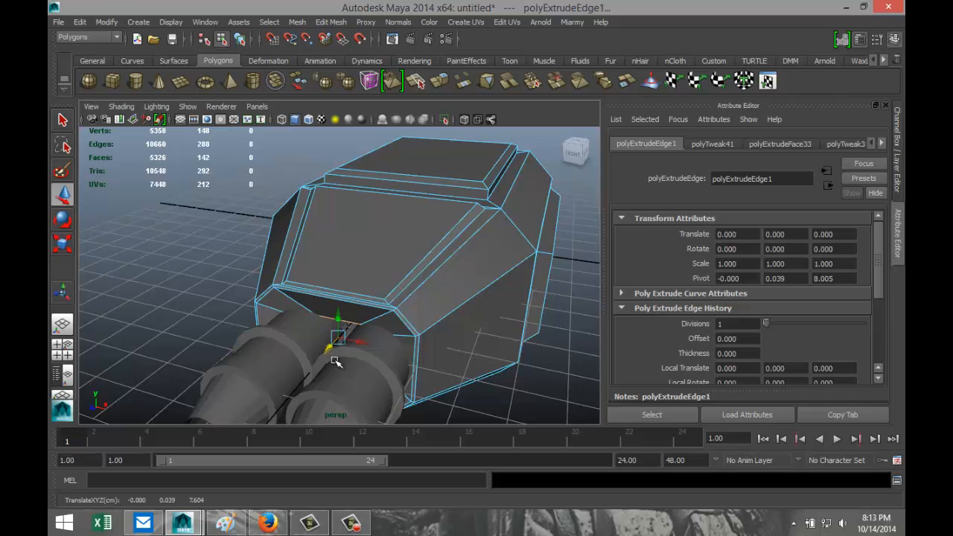
- Extrude the recessed inner edges again, scale them inward behind the nozzles, and clear the selection
left_click(340, 23)
left_click(356, 67)
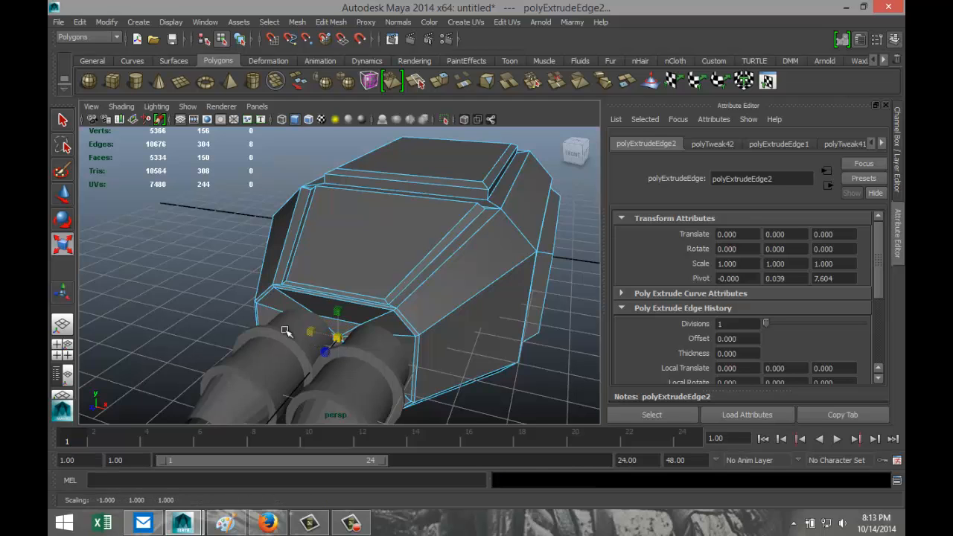
right_click_drag(287, 332, 259, 314, "alt")
left_click_drag(370, 381, 389, 372, "alt")
left_click(388, 373)
- Create a thin polygon cube slab beside the hull, about 20.9 wide, 0.3 high and 5.9 deep
left_click_drag(235, 267, 153, 314, "alt")
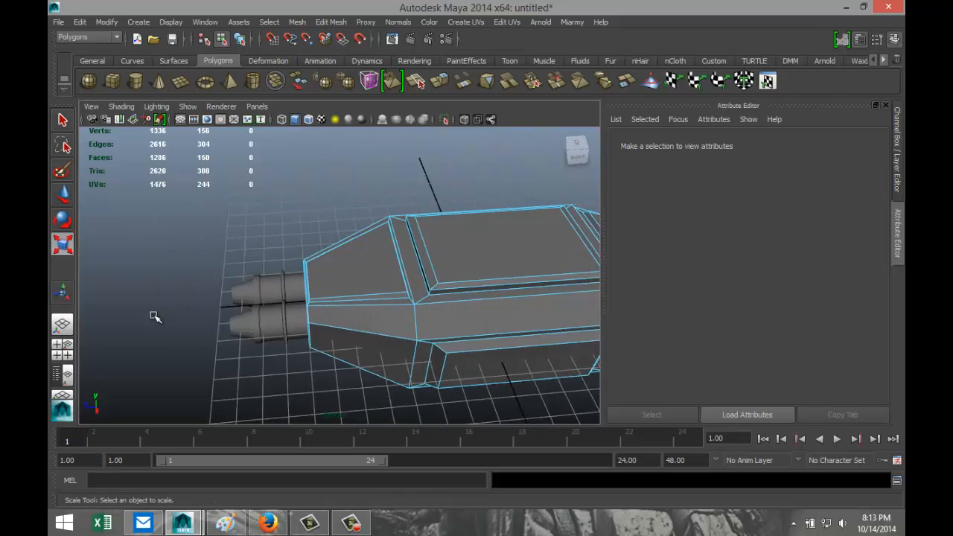
scroll(208, 311, "down", 3)
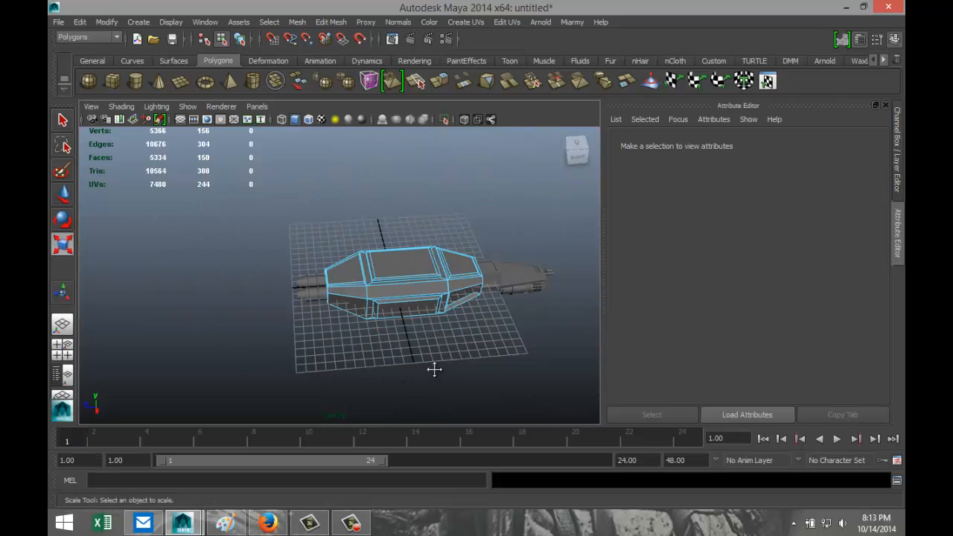
middle_click_drag(434, 369, 360, 355, "alt")
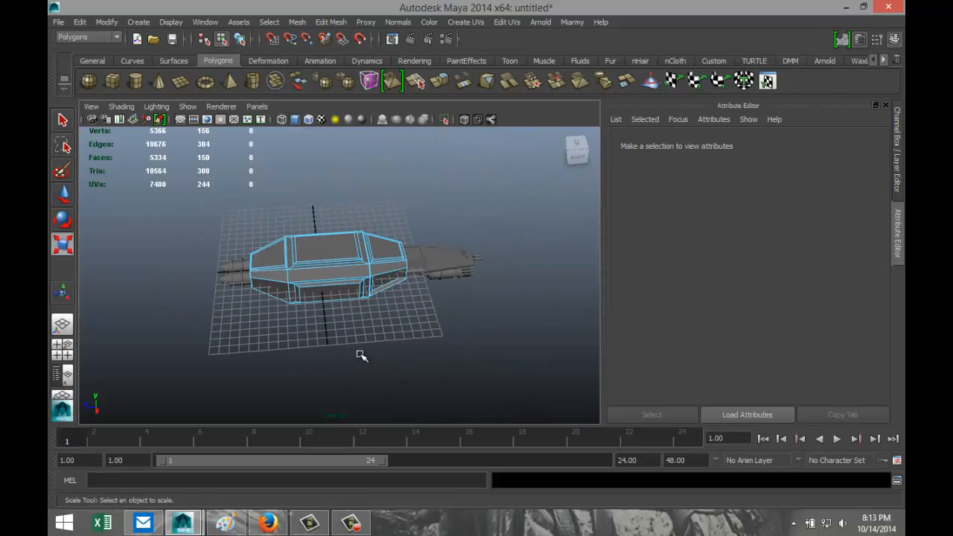
left_click_drag(382, 359, 312, 347, "alt")
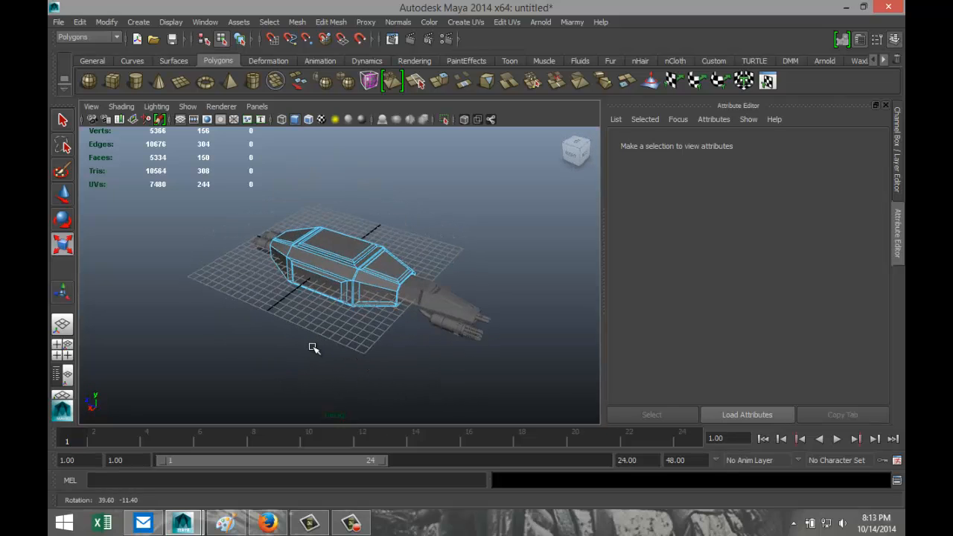
scroll(311, 349, "down", 2)
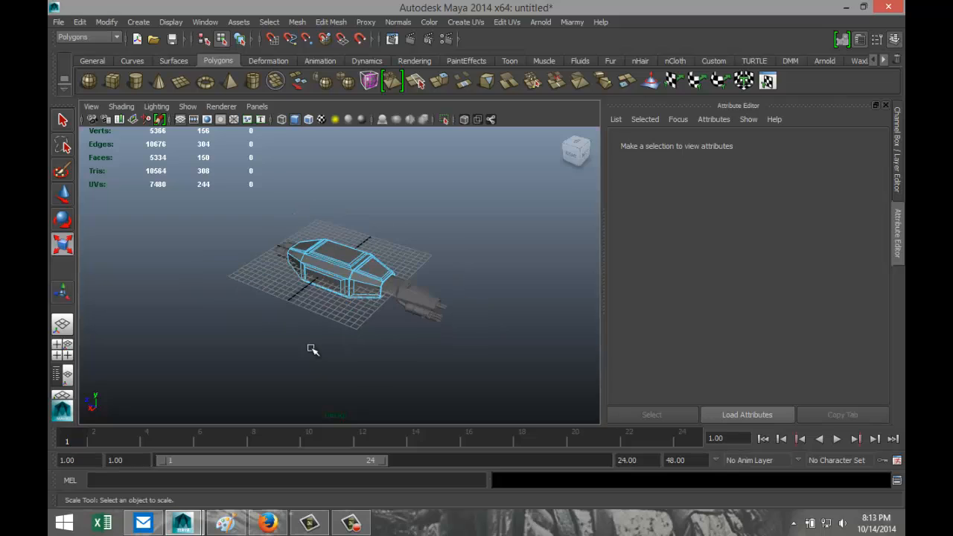
left_click(111, 80)
left_click_drag(298, 302, 199, 350)
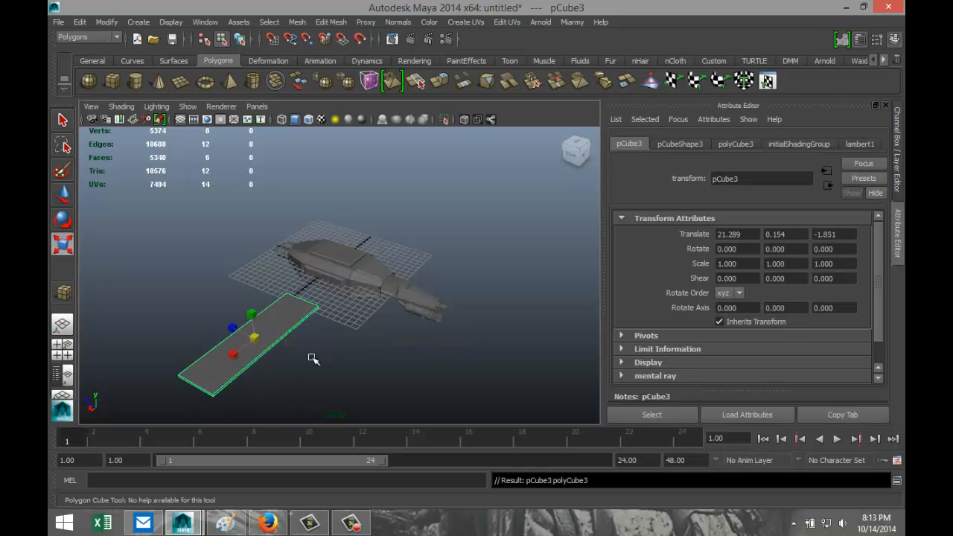
- Set the slab's width subdivisions to 10
scroll(313, 358, "up", 4)
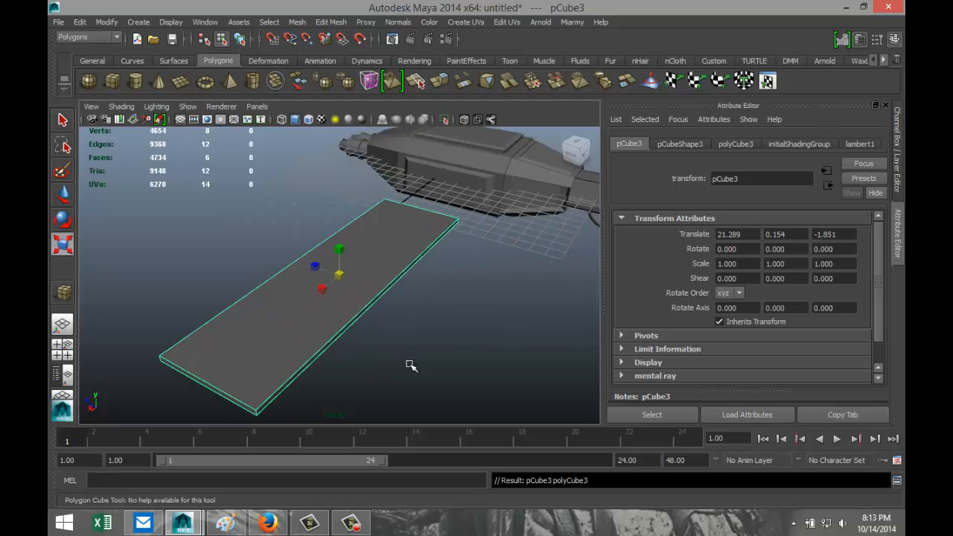
left_click_drag(410, 365, 340, 372, "alt")
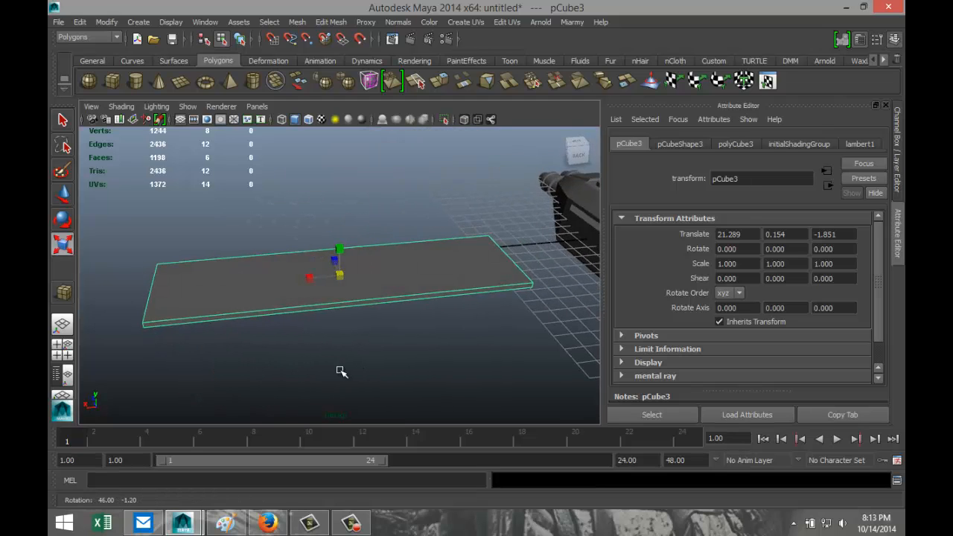
left_click(738, 144)
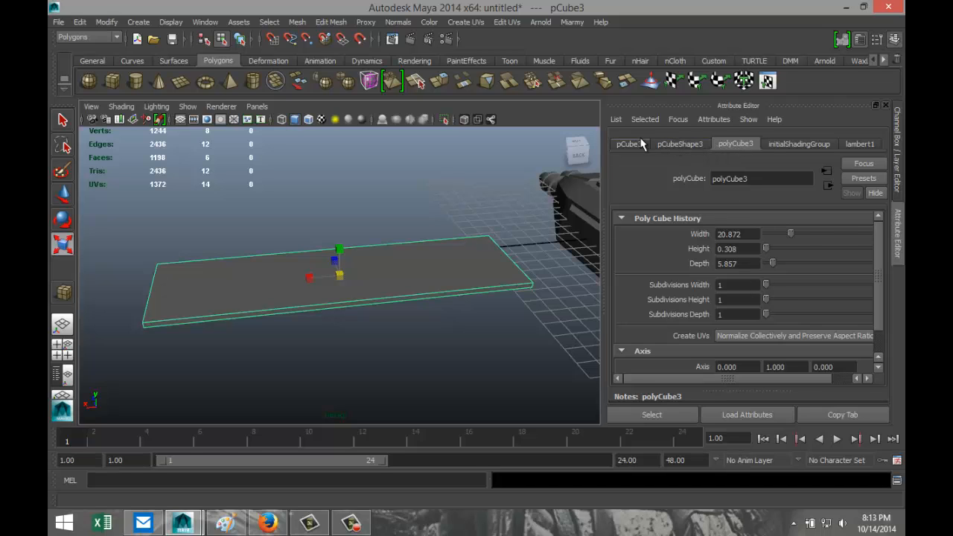
left_click(631, 145)
key("f")
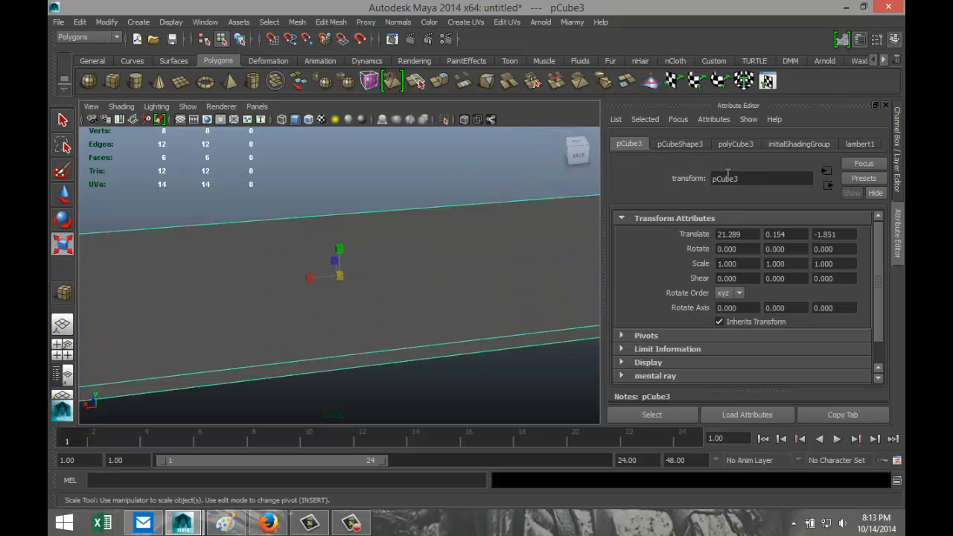
left_click(733, 144)
left_click_drag(504, 257, 594, 292, "alt")
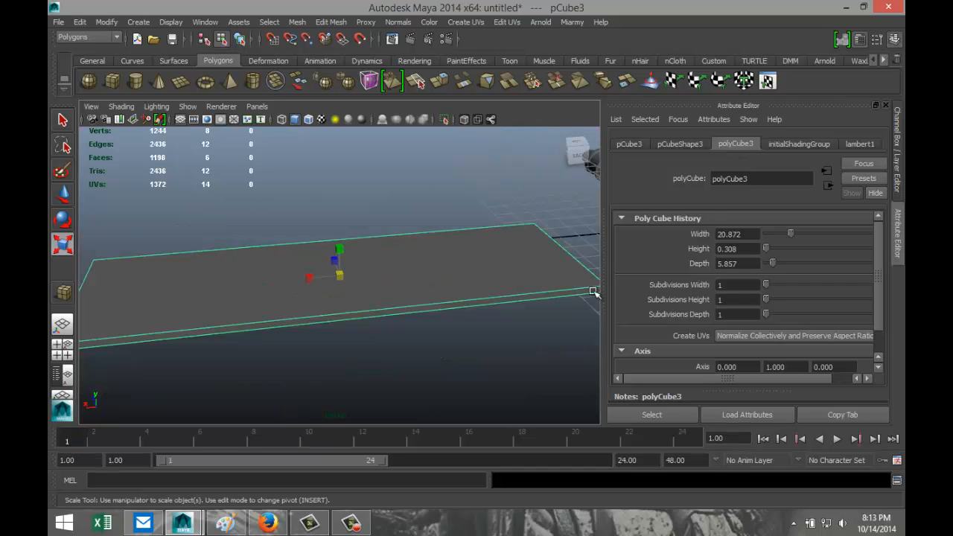
left_click_drag(766, 284, 783, 288)
right_click_drag(383, 321, 325, 332, "alt")
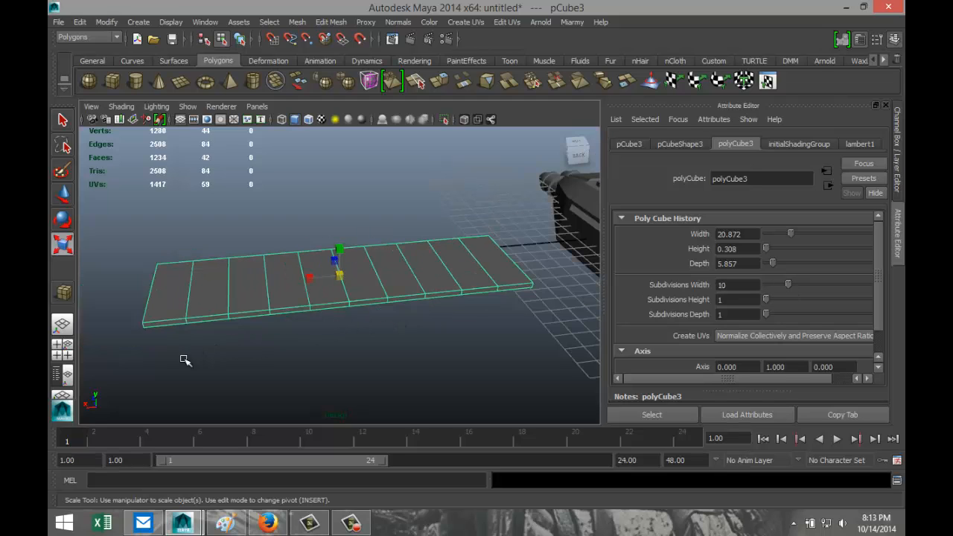
left_click_drag(189, 361, 406, 377, "alt")
right_click_drag(274, 358, 219, 250)
left_click_drag(245, 342, 297, 401)
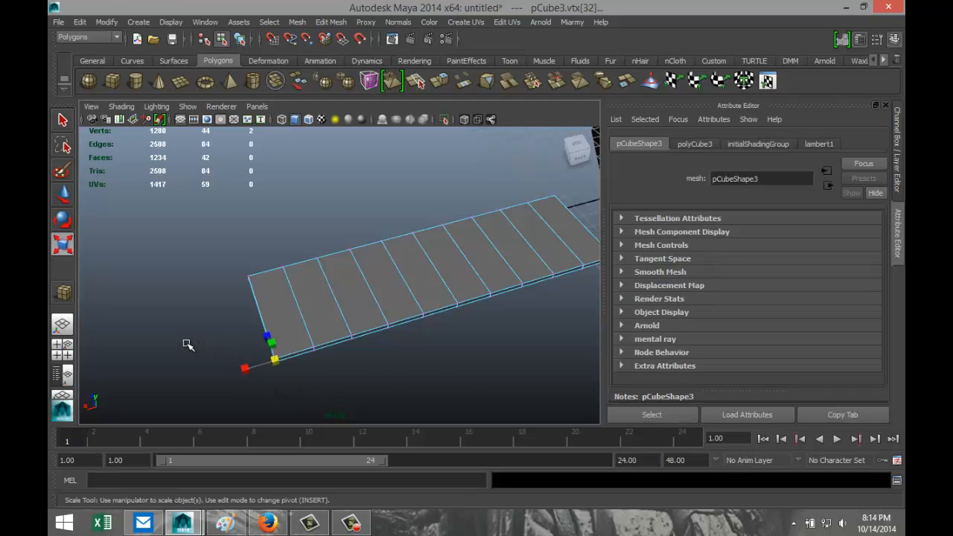
left_click_drag(187, 344, 296, 365, "alt")
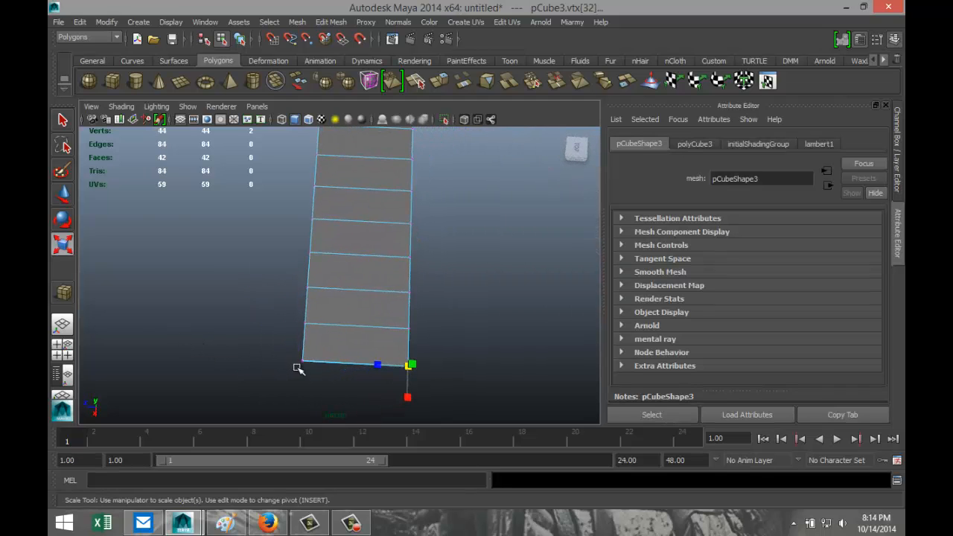
right_click_drag(376, 250, 435, 227)
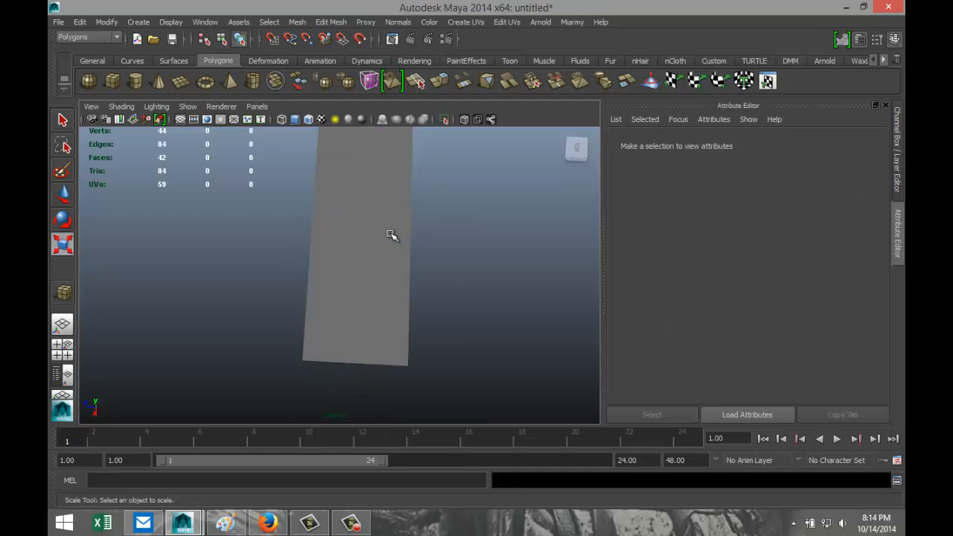
- Scale the slab to 0.756 along Z and move one outer corner's vertices inward to chamfer that end
left_click(392, 233)
mouse_move(332, 187)
left_mouse_down()
mouse_move(341, 192)
mouse_move(332, 187)
left_mouse_up()
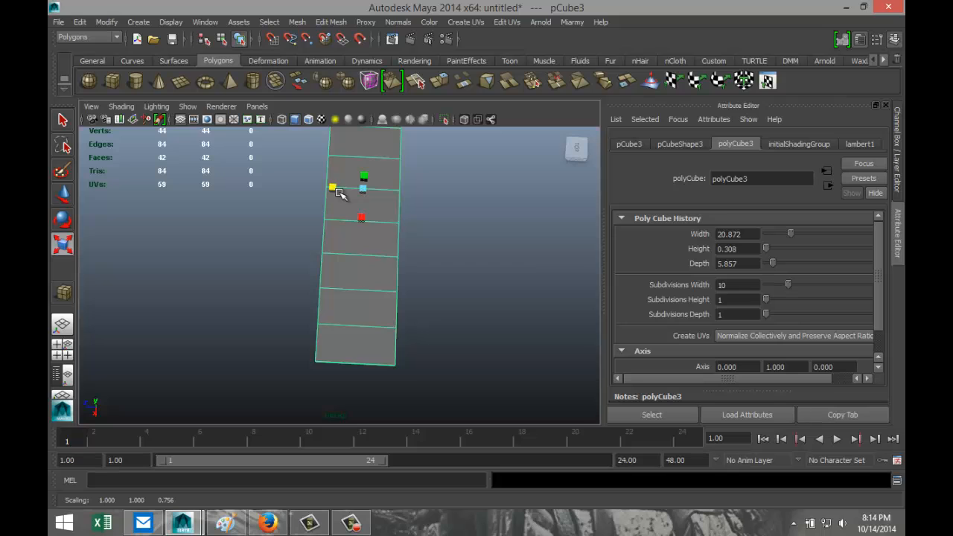
right_click_drag(390, 248, 332, 252)
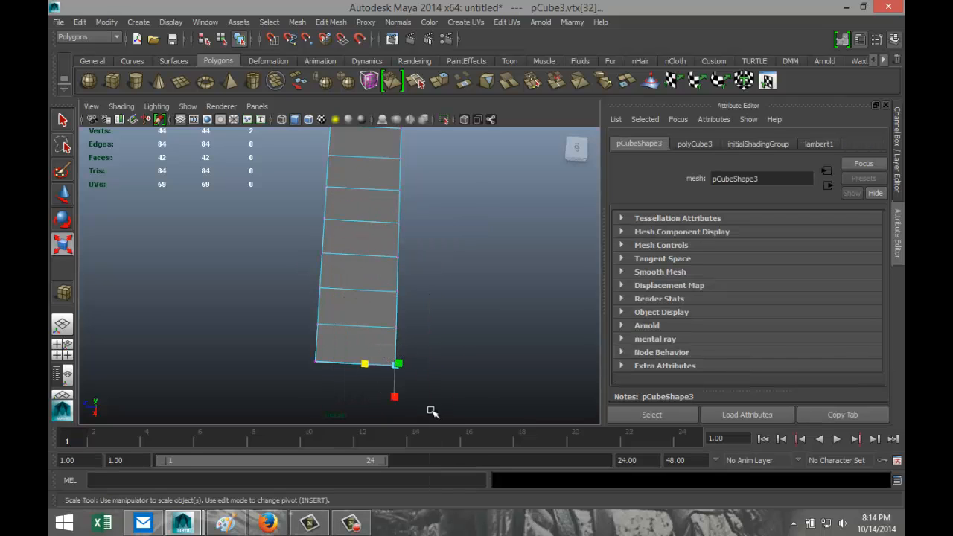
key("w")
middle_click_drag(372, 368, 353, 361)
left_click(474, 305)
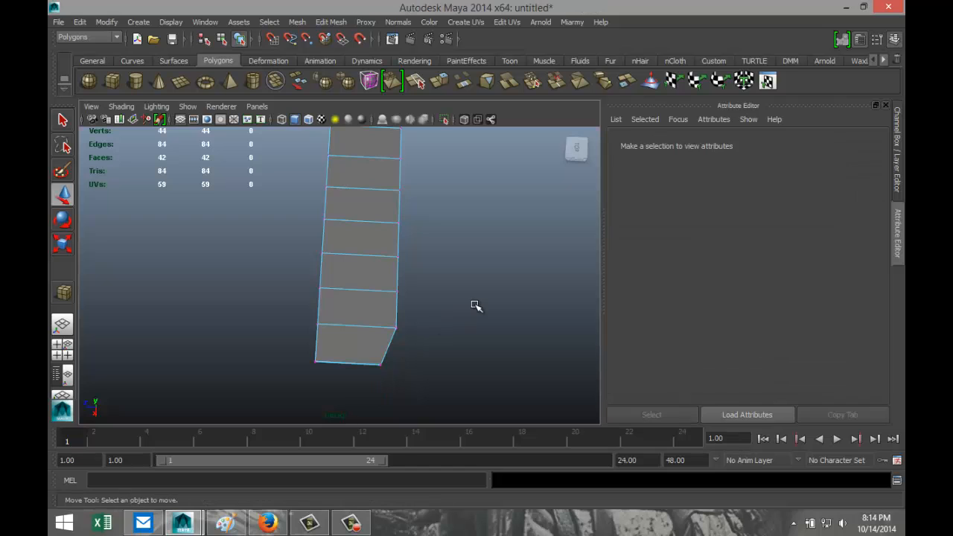
- Move the whole slab along X up against the hull's side, to an X position of about 14.9
scroll(468, 292, "down", 3)
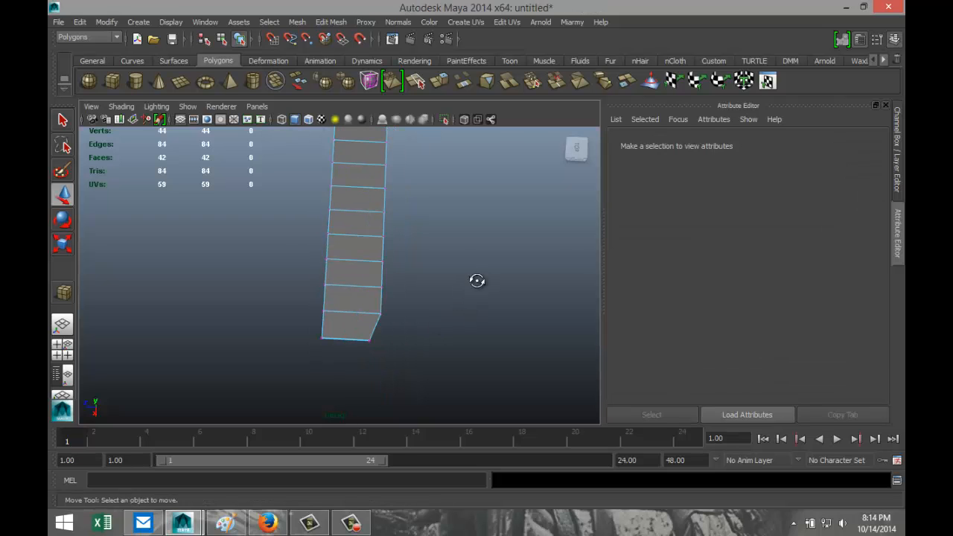
left_click_drag(477, 279, 340, 234, "alt")
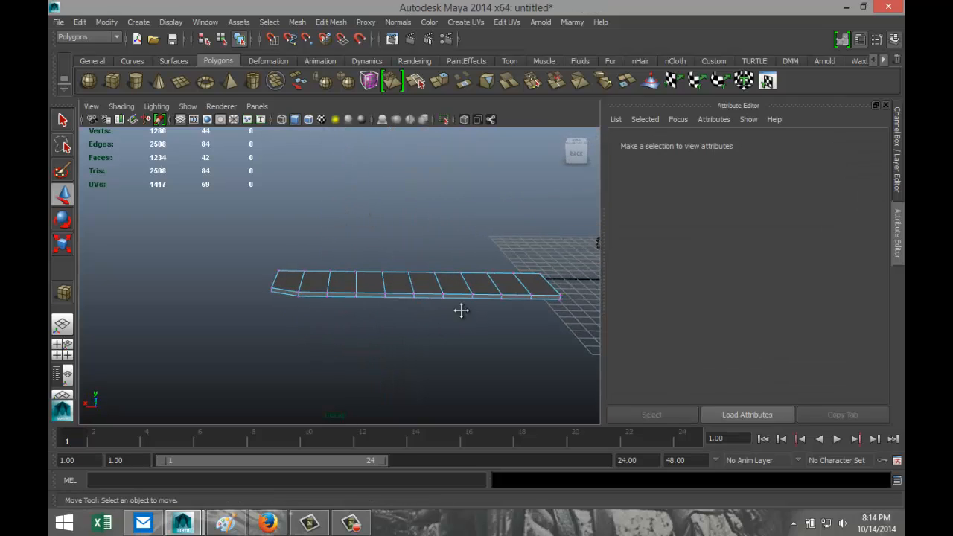
middle_click_drag(461, 311, 312, 313, "alt")
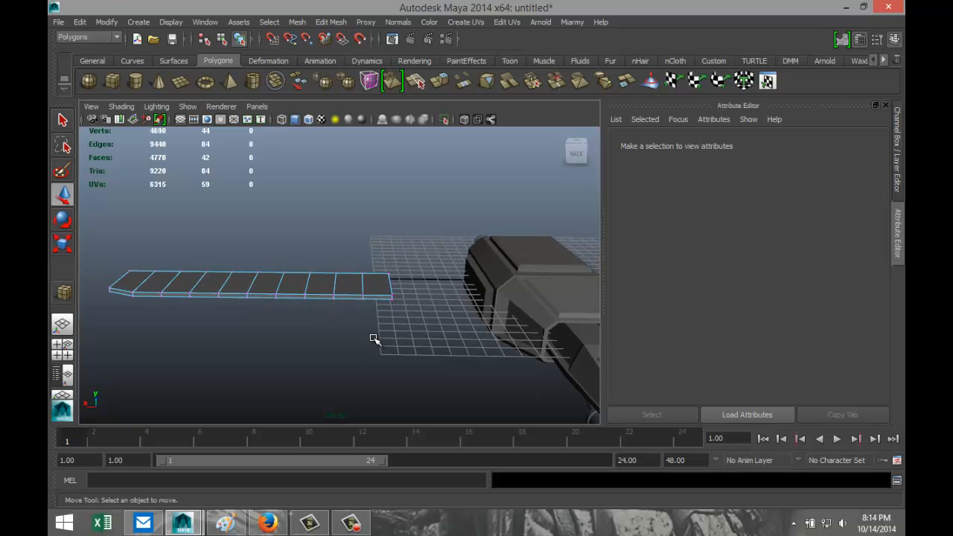
left_click_drag(367, 342, 515, 368, "alt")
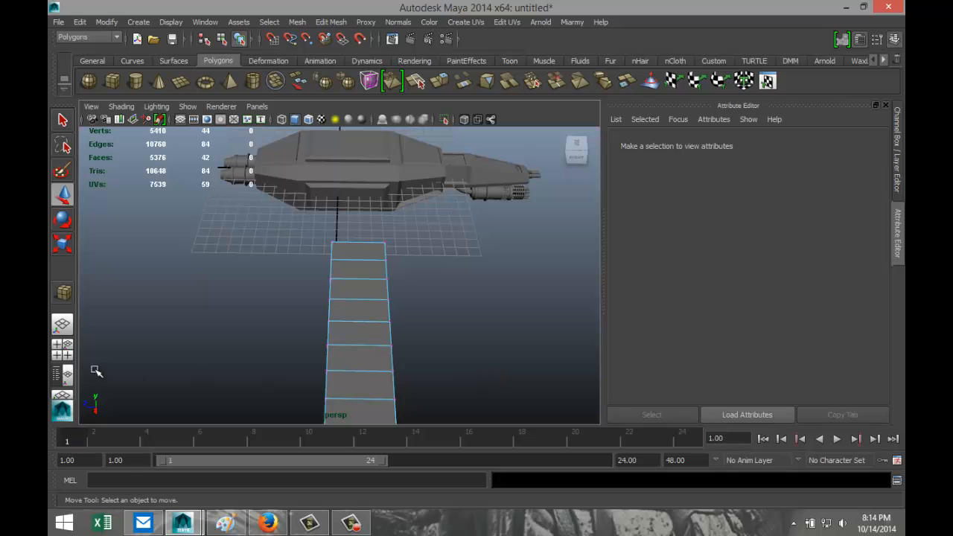
left_click(61, 350)
key("space")
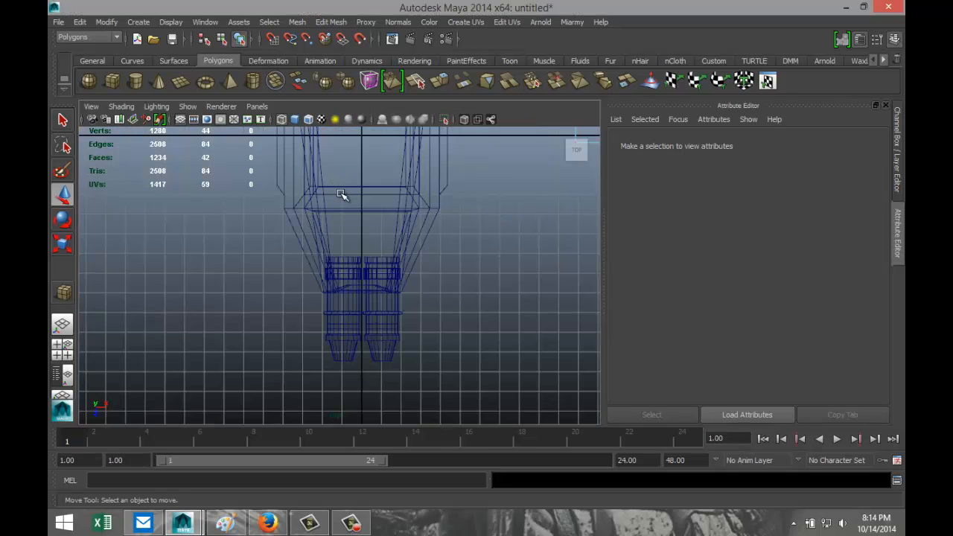
scroll(404, 246, "down", 4)
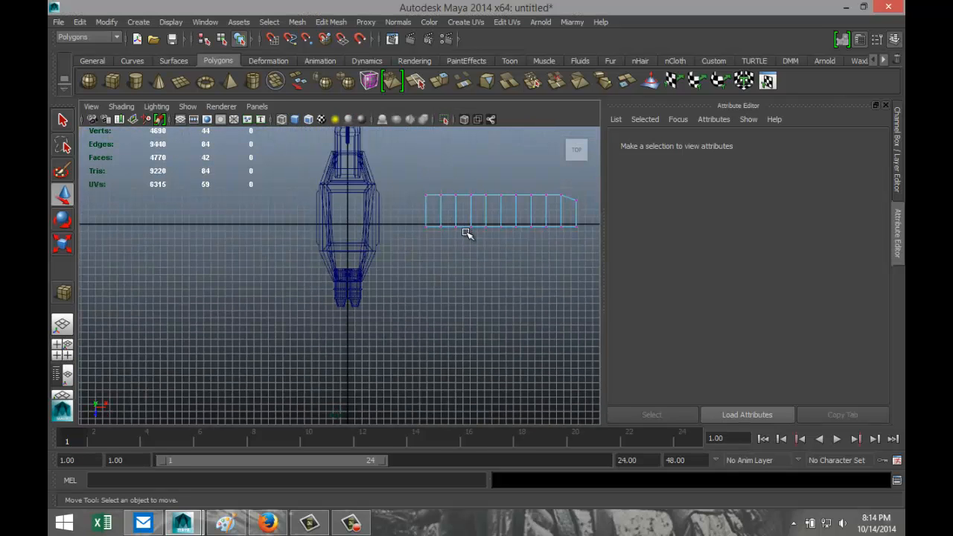
right_click(465, 226)
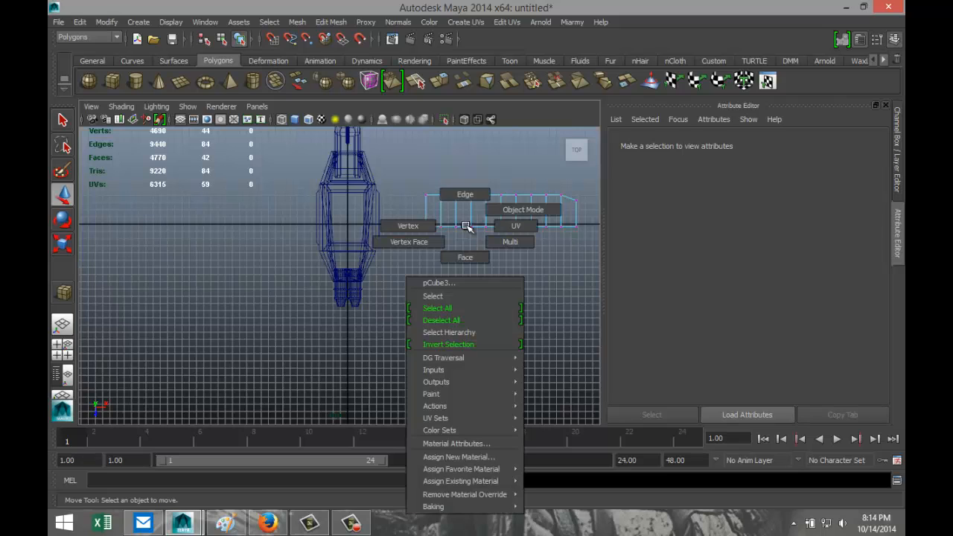
right_click_drag(467, 226, 522, 210)
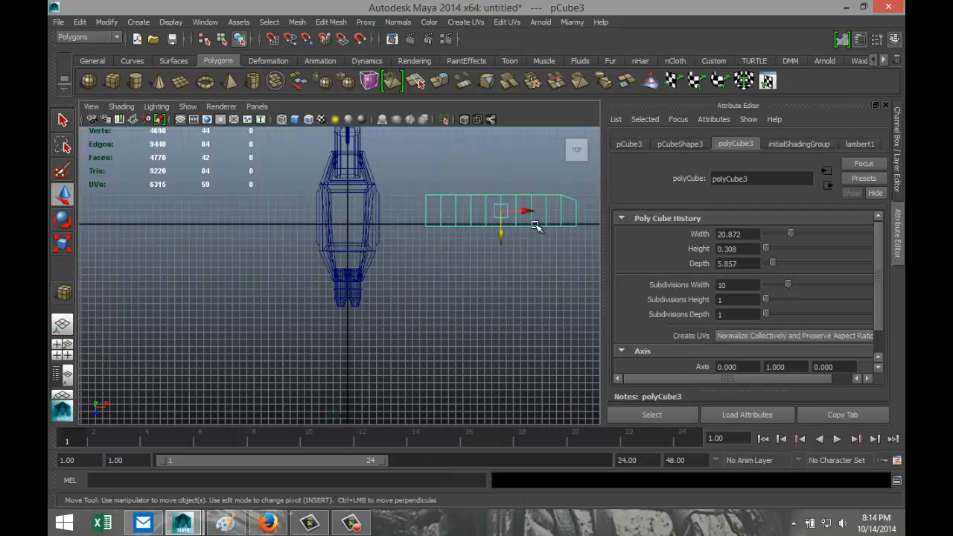
left_click_drag(523, 211, 483, 222)
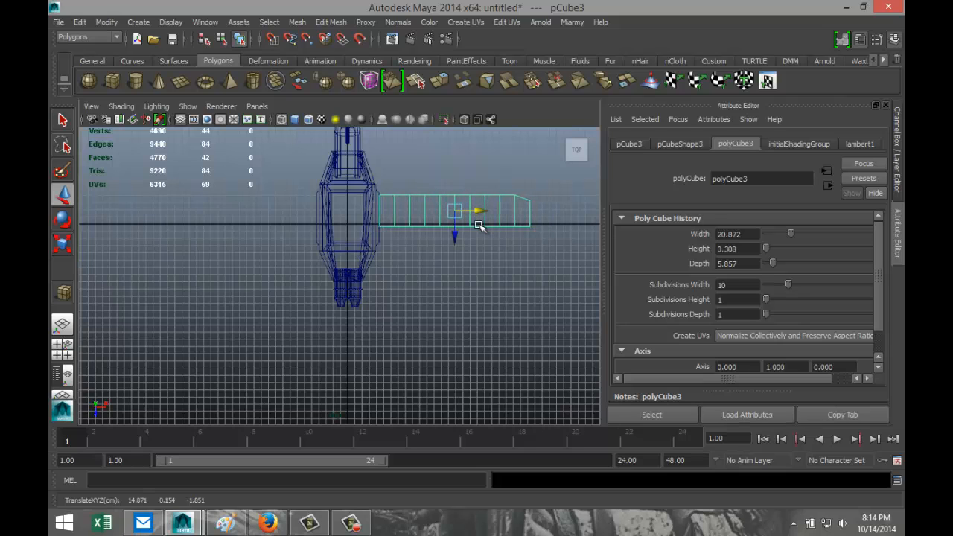
- Raise the slab to a Y position of about 2.6 and tilt its outer end upward about 22.9 degrees around Z
left_click(62, 347)
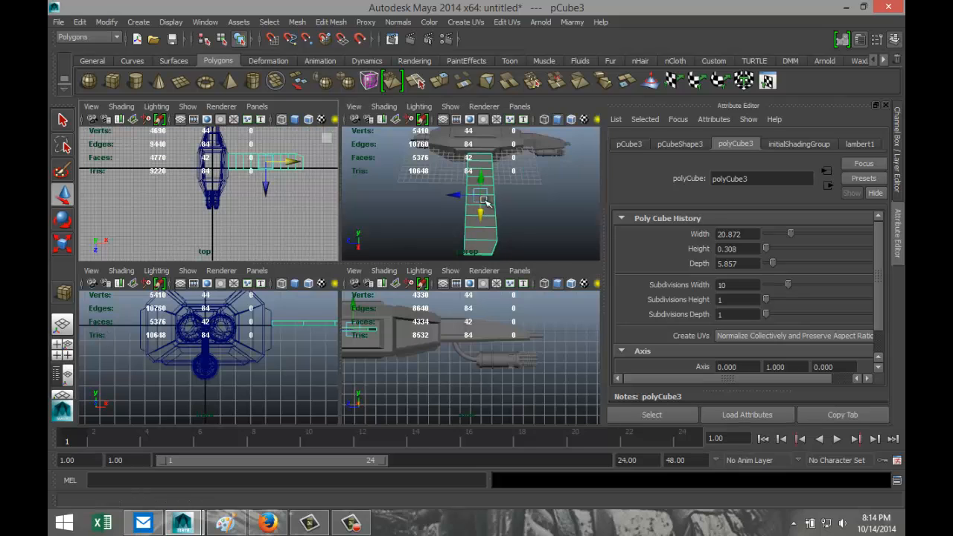
key("space")
key("f")
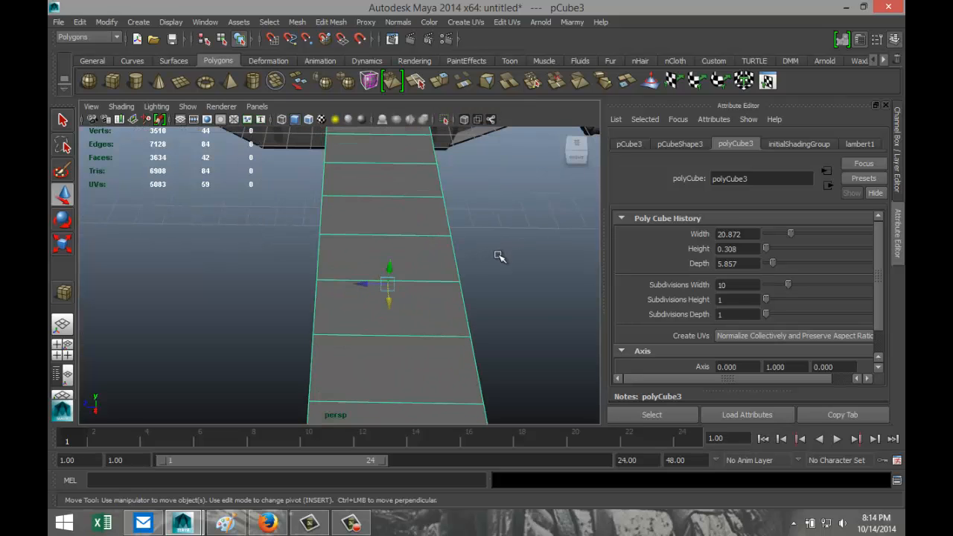
left_click_drag(498, 257, 373, 215, "alt")
left_click_drag(489, 257, 351, 278, "alt")
left_click_drag(144, 235, 273, 268, "alt")
key("e")
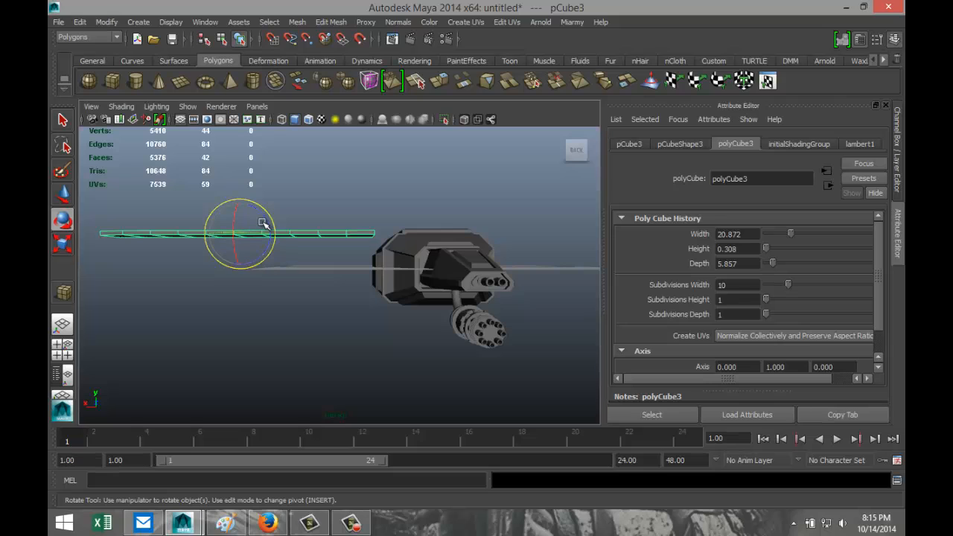
left_click_drag(266, 219, 272, 236)
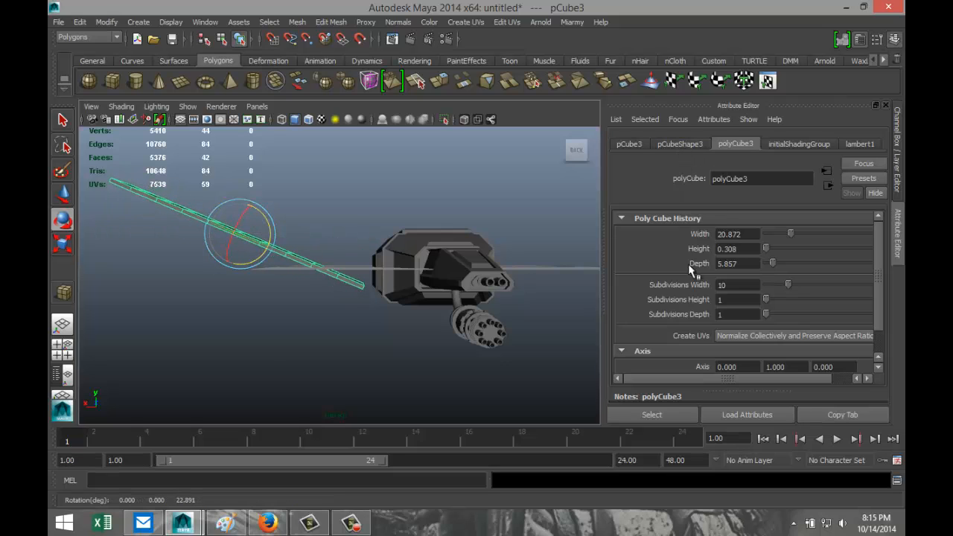
- Try Z rotations of 45 and 30 degrees on the slab
left_click(629, 144)
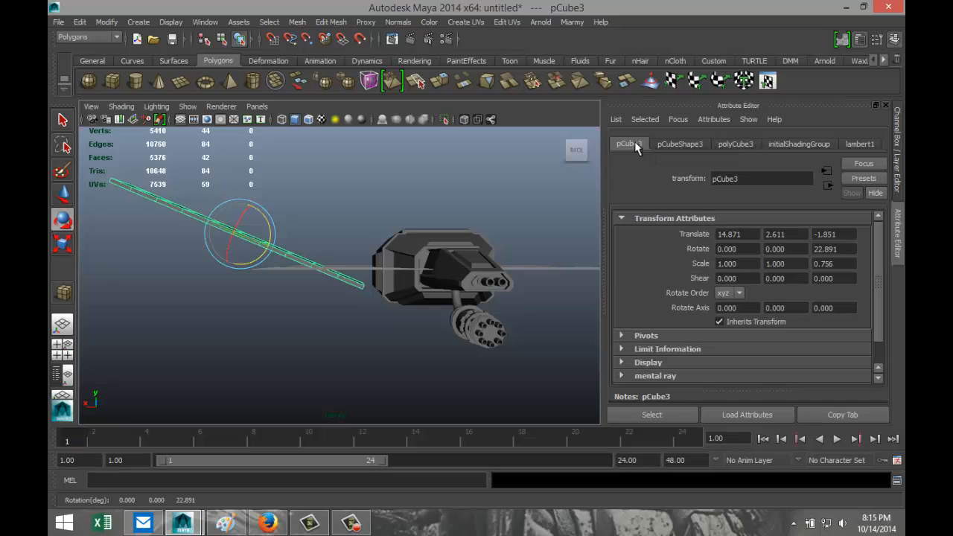
left_click(848, 247)
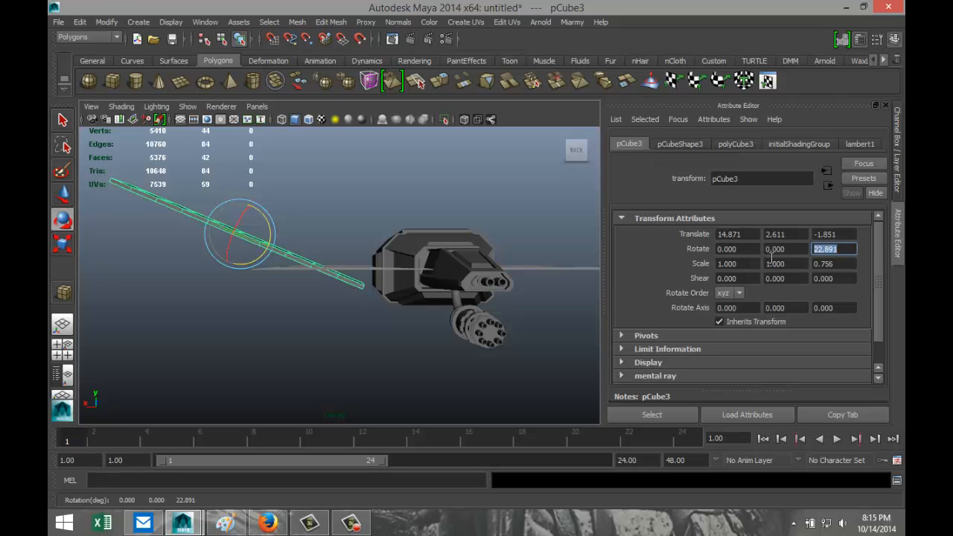
type("45")
key("Return")
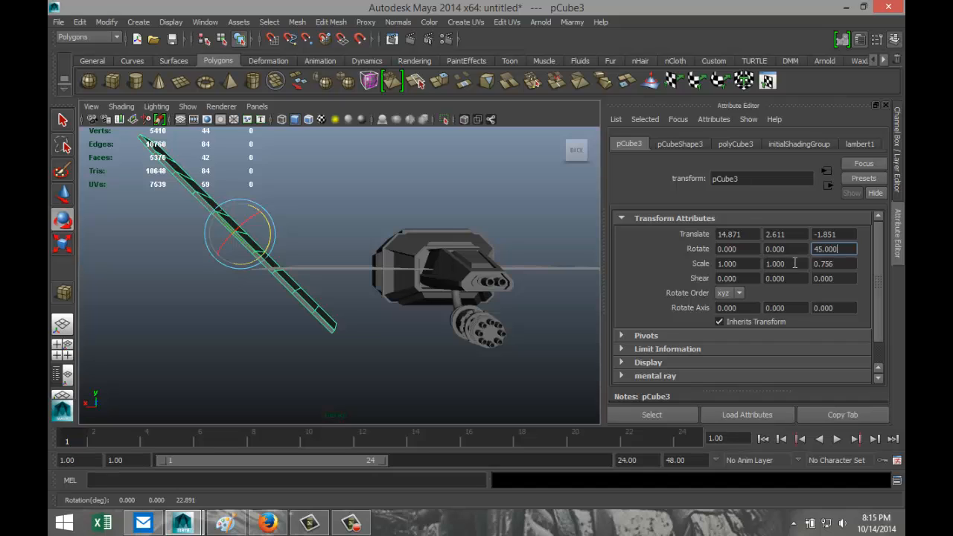
left_click(845, 249)
type("30")
key("Return")
- Set the slab's Z rotation to 23 degrees
key("BackSpace")
key("BackSpace")
key("BackSpace")
key("BackSpace")
key("BackSpace")
key("BackSpace")
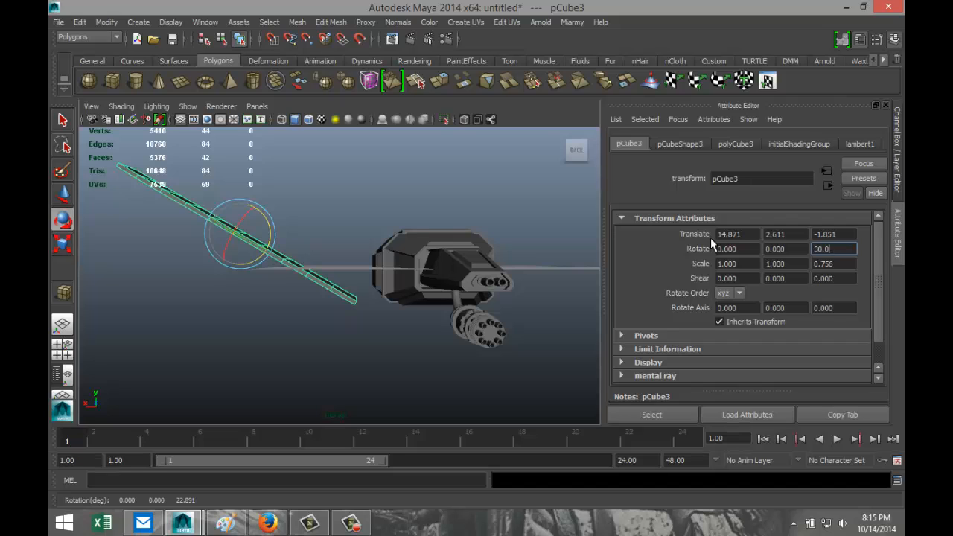
type("23")
key("Return")
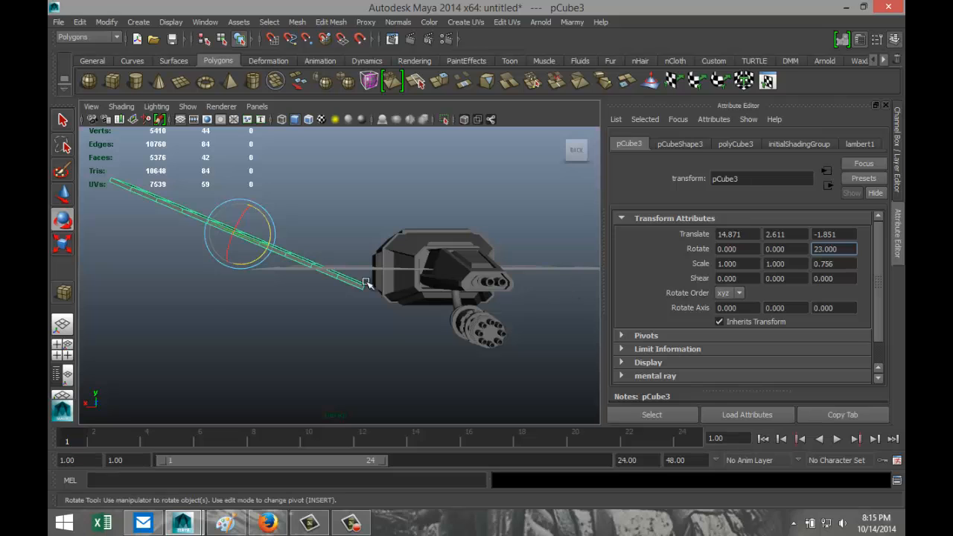
- Move the tilted slab in the front view to about X 12.9, Y 6.0, with its inner end at the hull's upper edge
left_click(62, 344)
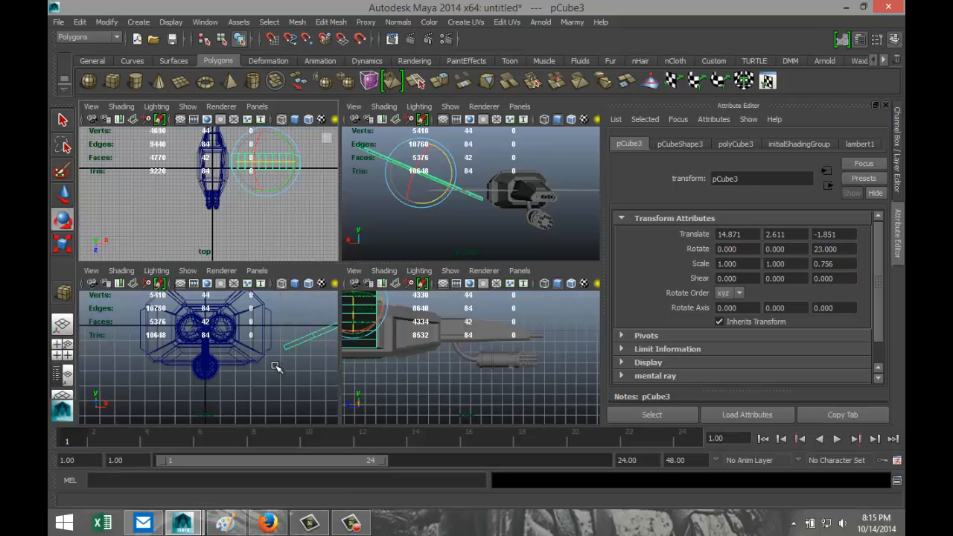
key("space")
scroll(369, 344, "down", 2)
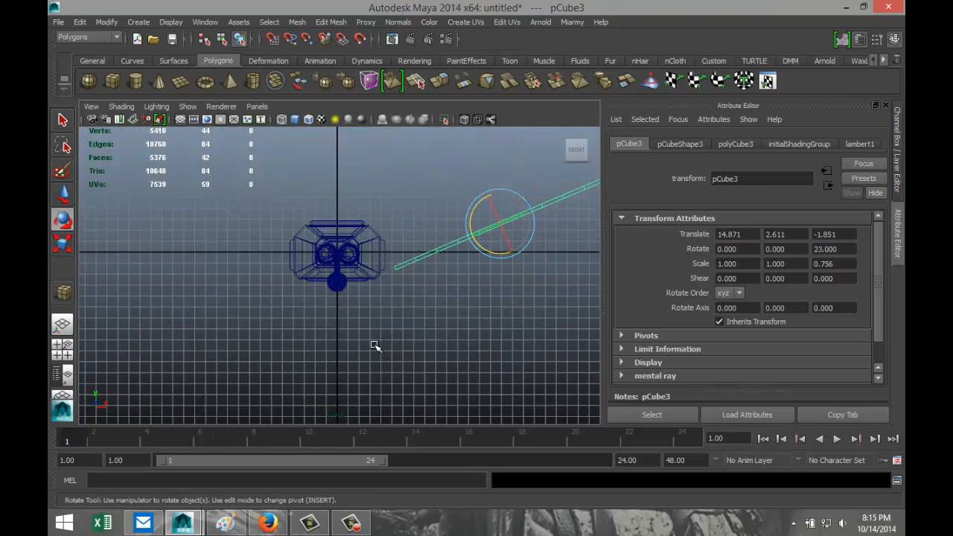
key("w")
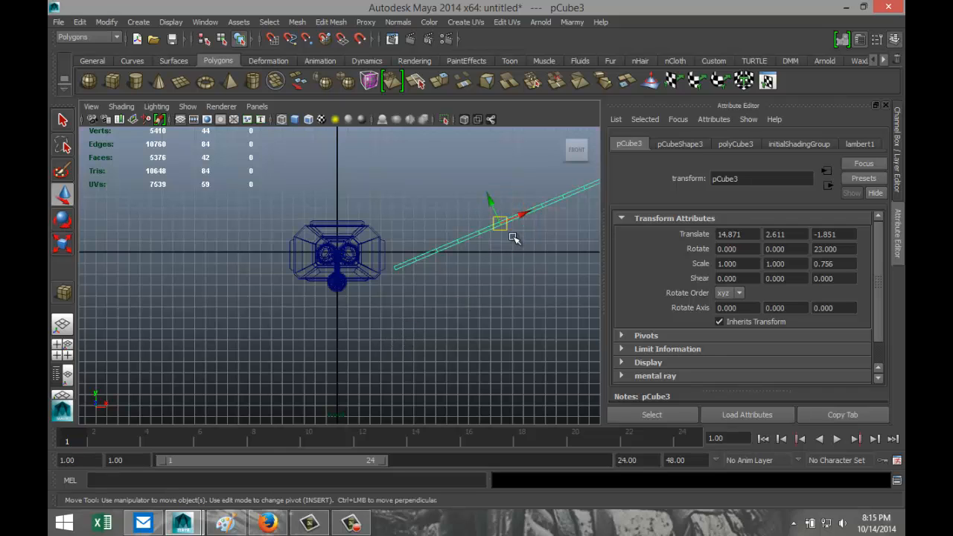
left_click_drag(499, 218, 481, 189)
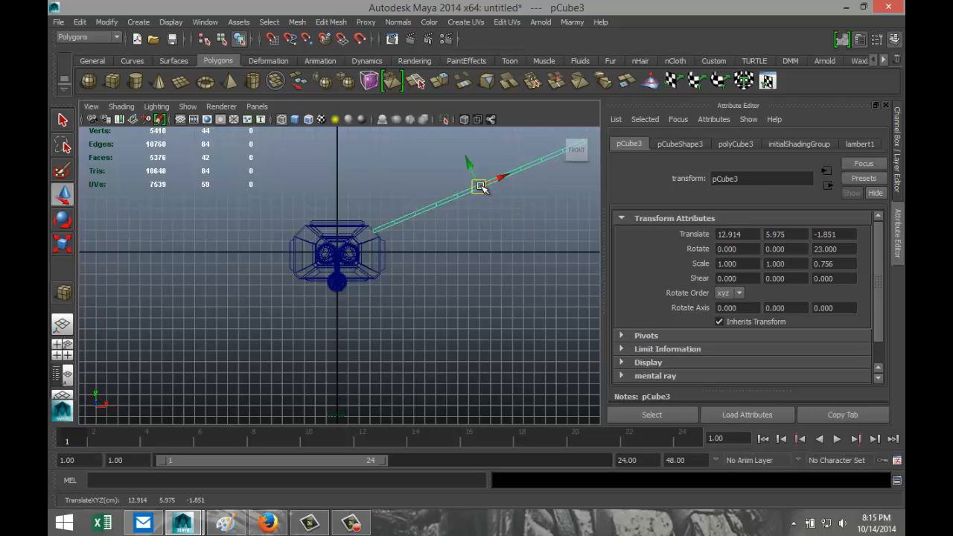
- Duplicate the tilted slab and rotate the copy around Z to about 151 degrees so that it crosses the original
scroll(445, 295, "down", 2)
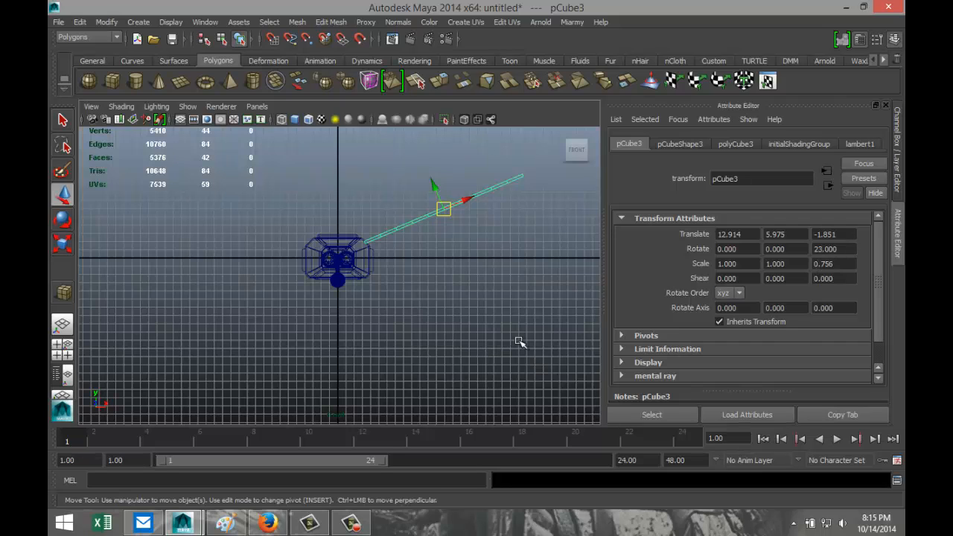
key("ctrl+d")
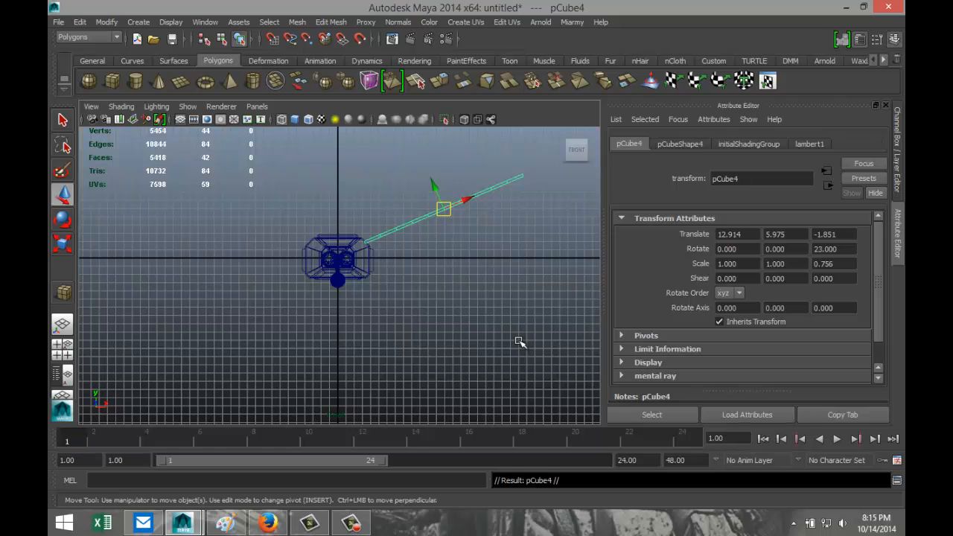
key("e")
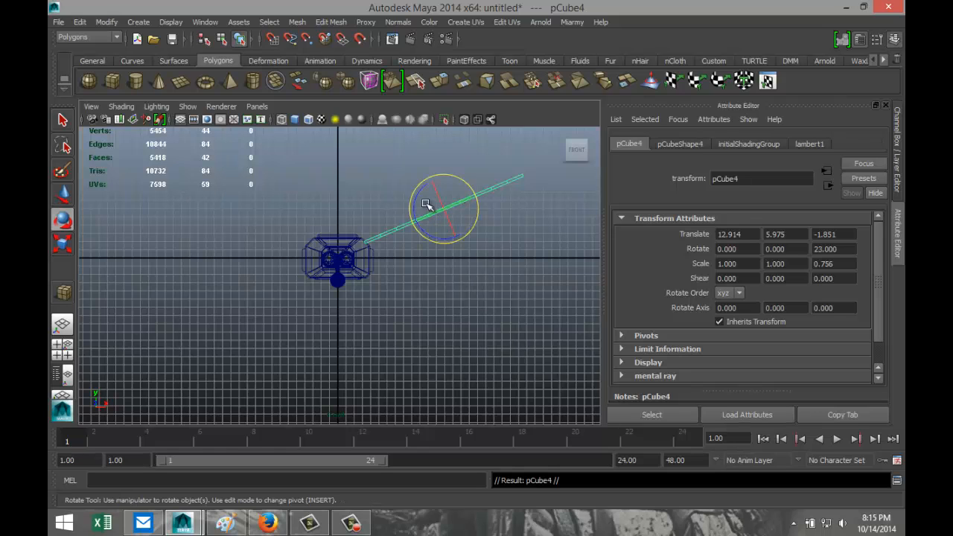
left_click_drag(419, 198, 506, 258)
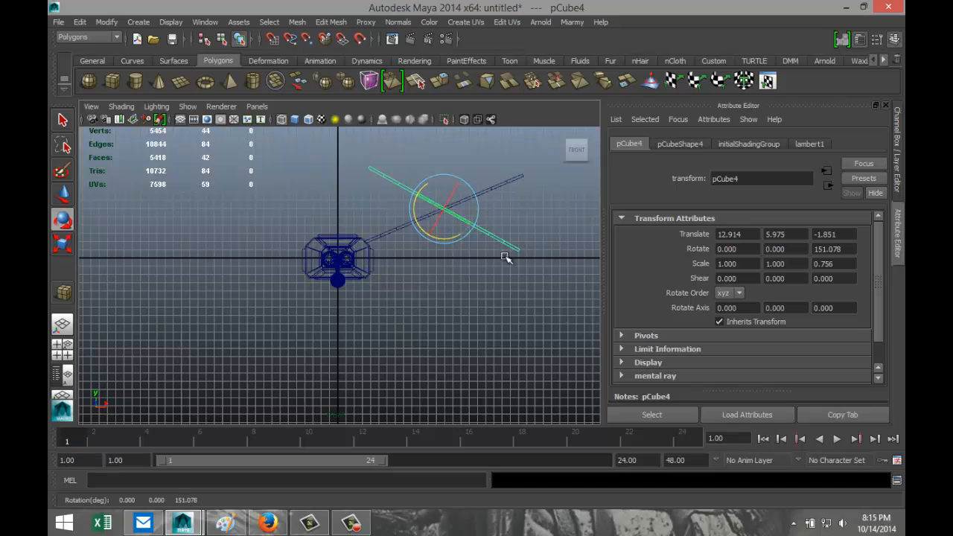
- Try a Z rotation of 180 degrees on the duplicated slab
left_click(852, 250)
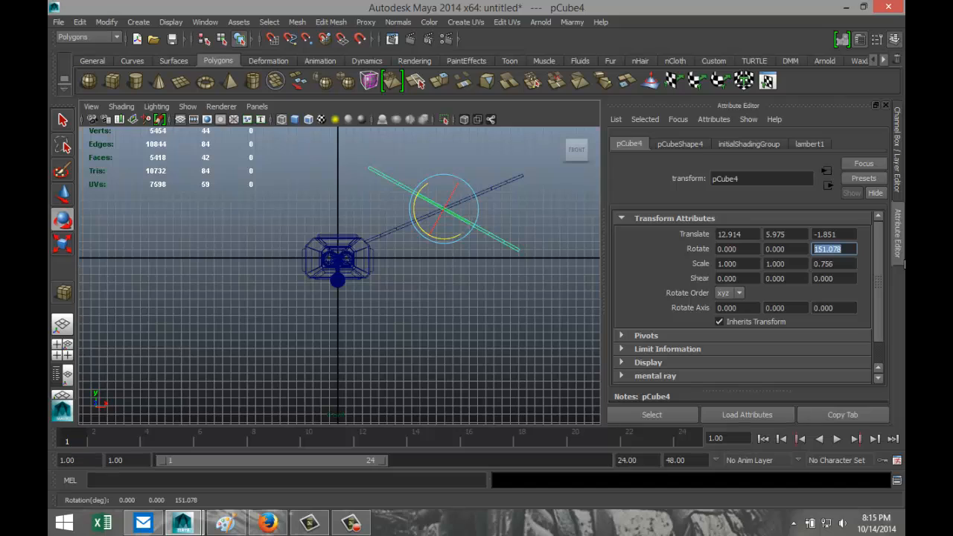
type("180")
key("Return")
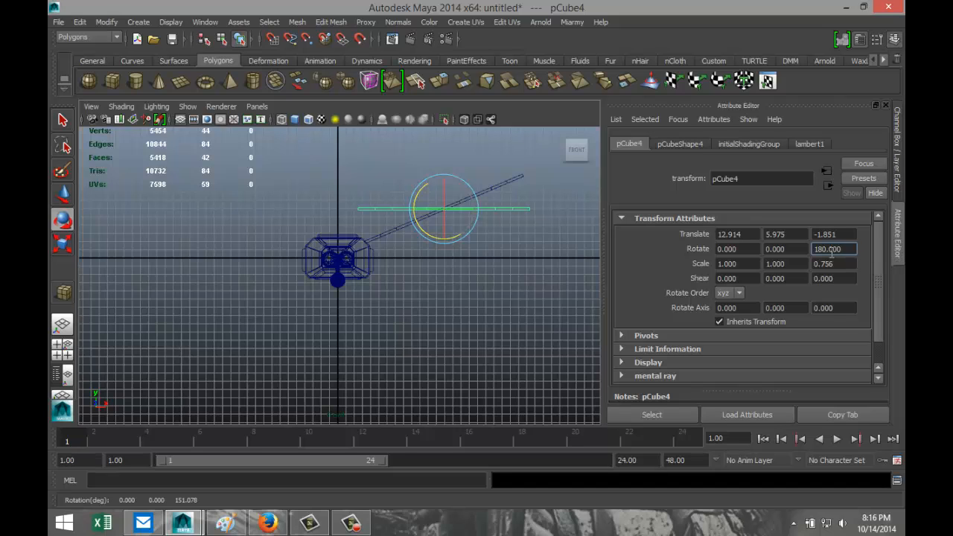
- Set the duplicated slab's Z rotation to 157 degrees to mirror the original's tilt
left_click_drag(808, 255, 748, 255)
type("157")
key("Return")
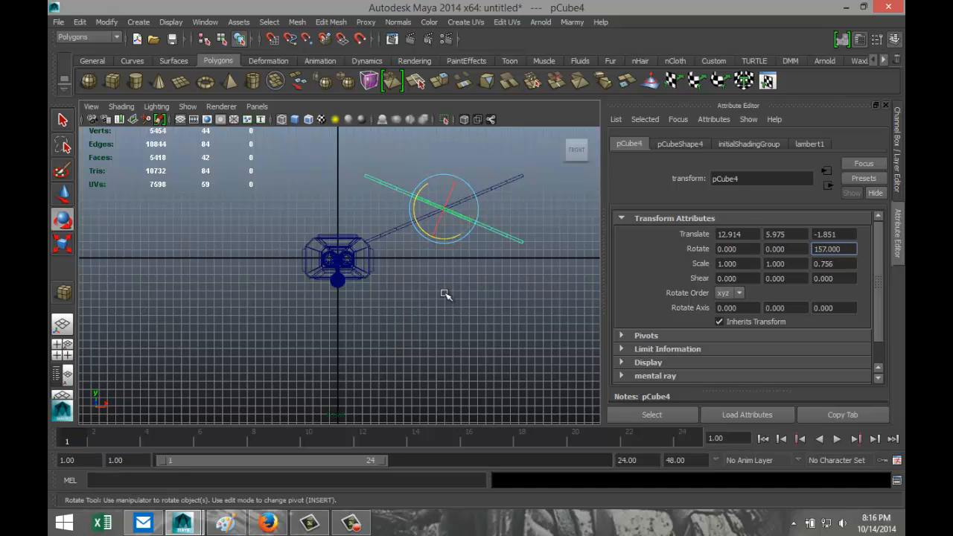
- Switch the Move tool to world axes and move the duplicated slab across the hull to about X -13.27
left_click(493, 233)
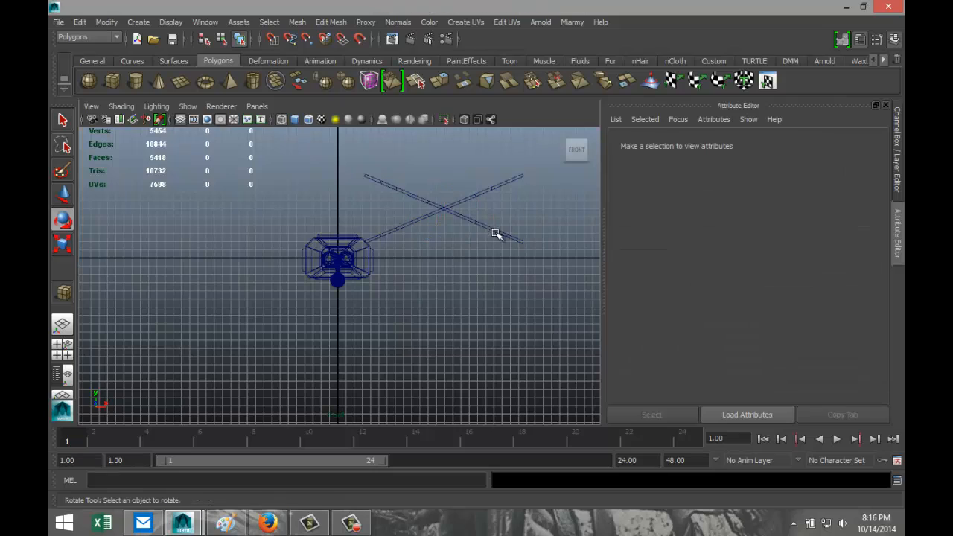
left_click(442, 208)
key("w")
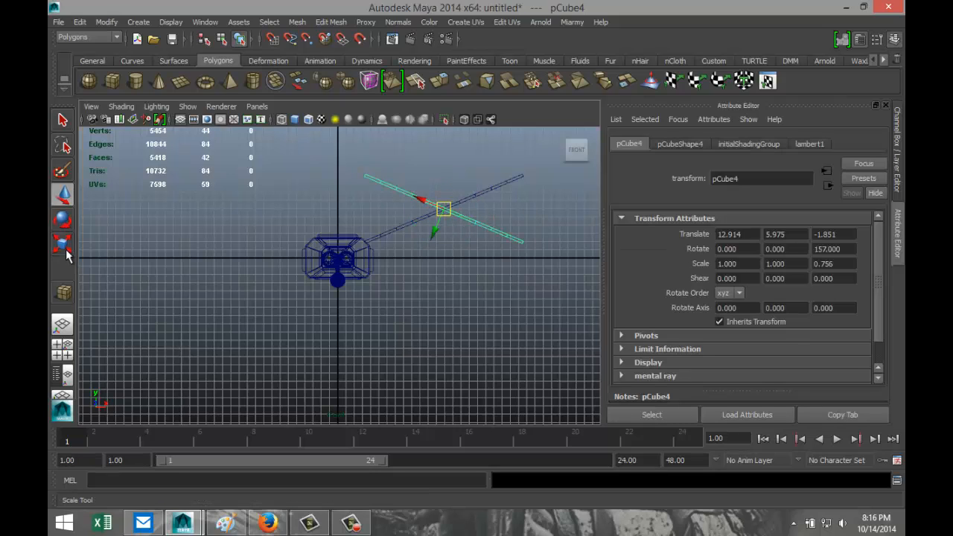
double_click(64, 195)
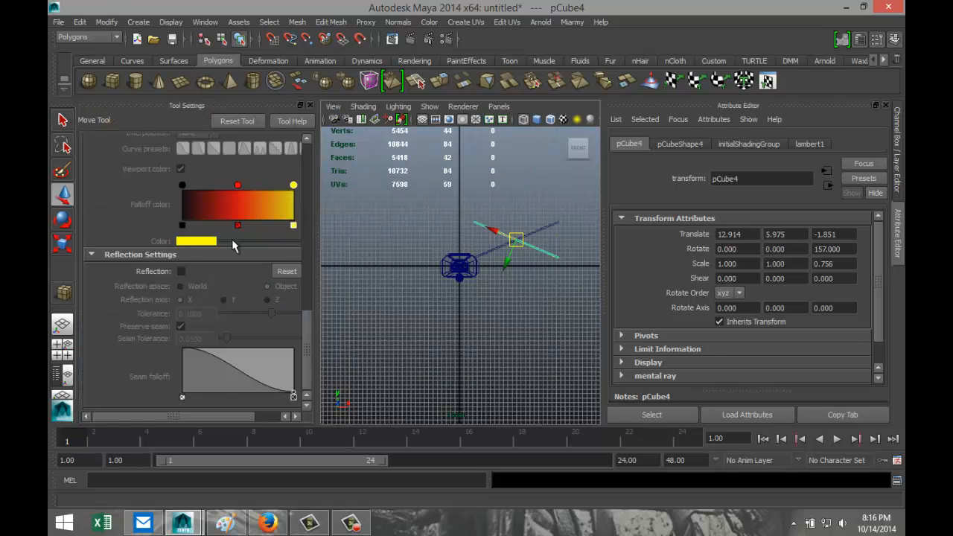
scroll(230, 238, "up", 10)
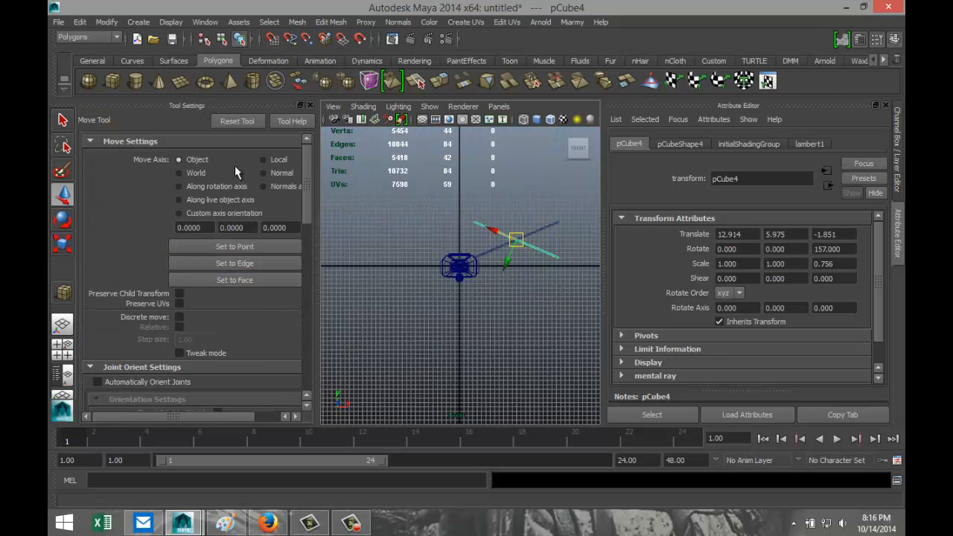
left_click(179, 173)
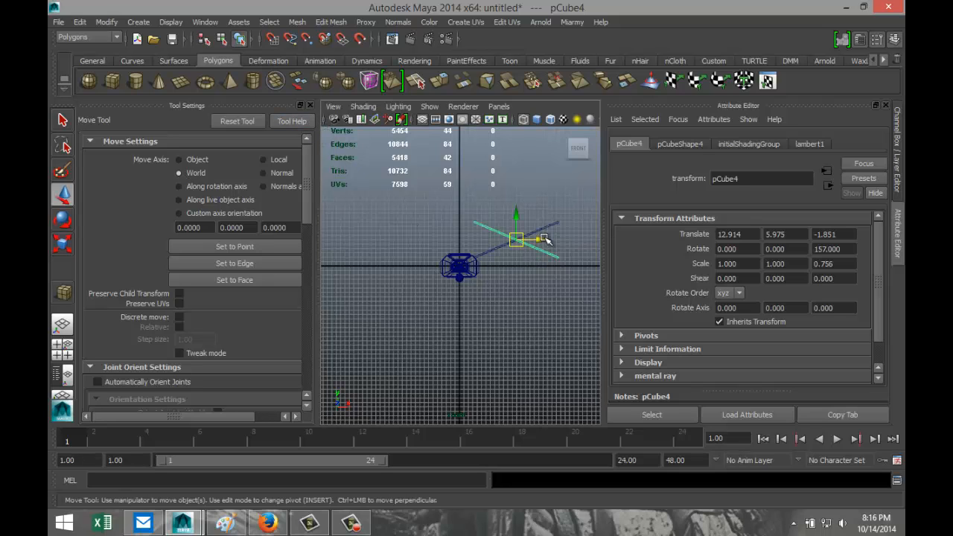
left_click_drag(540, 239, 431, 237)
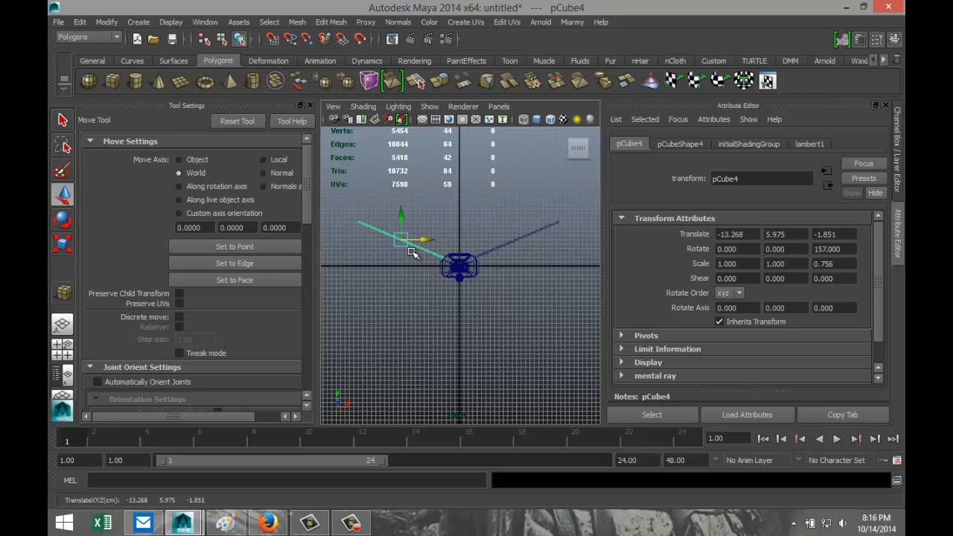
- Nudge the duplicated slab inward to X -13.0 so its inner end meets the hull's upper edge
left_click(309, 105)
scroll(394, 313, "up", 6)
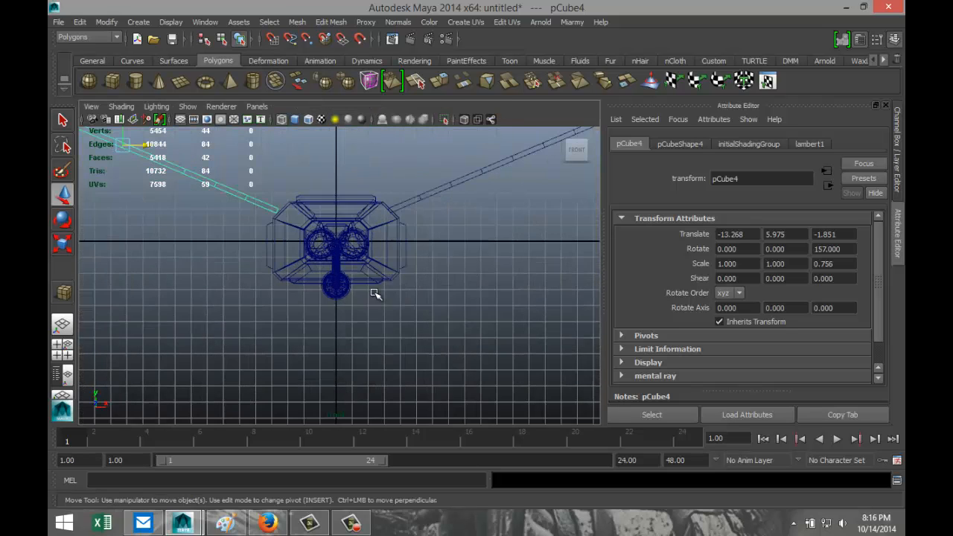
scroll(343, 270, "down", 4)
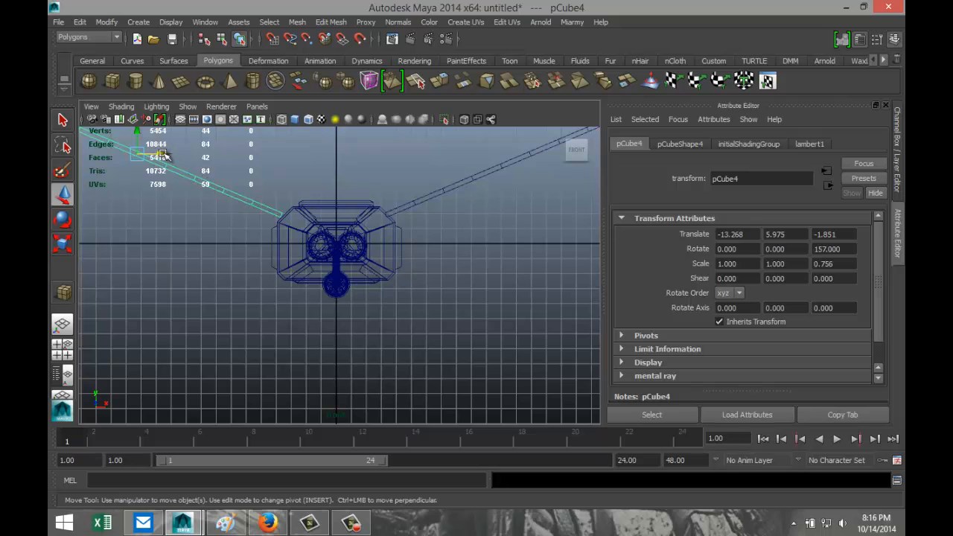
left_click_drag(159, 151, 171, 155)
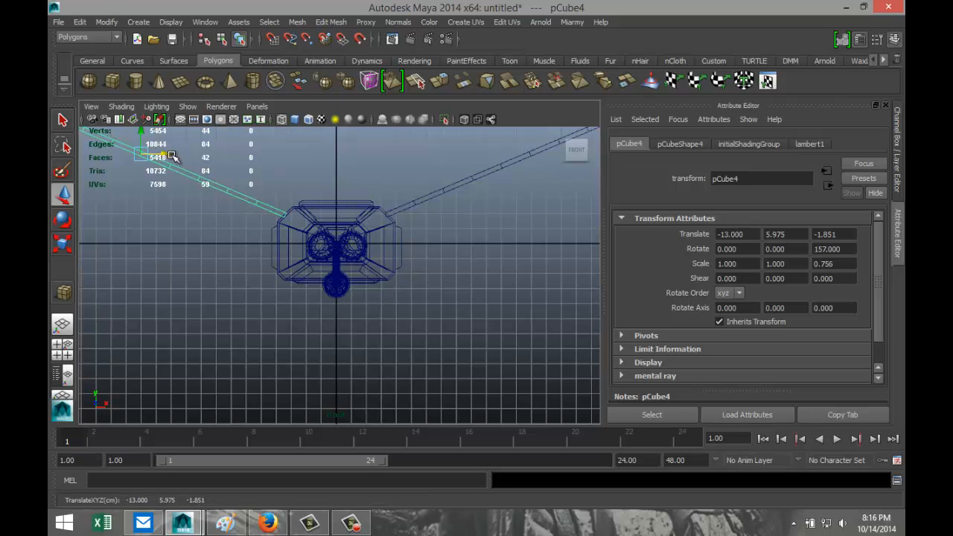
- Shift the original slab slightly toward the hull, to about X 12.87
left_click(485, 176)
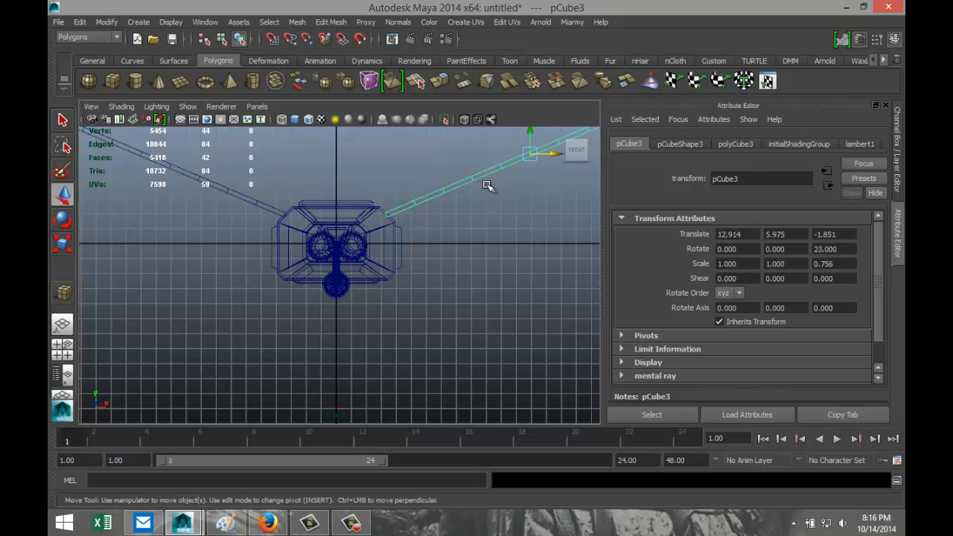
left_click(552, 154)
left_click_drag(553, 154, 552, 154)
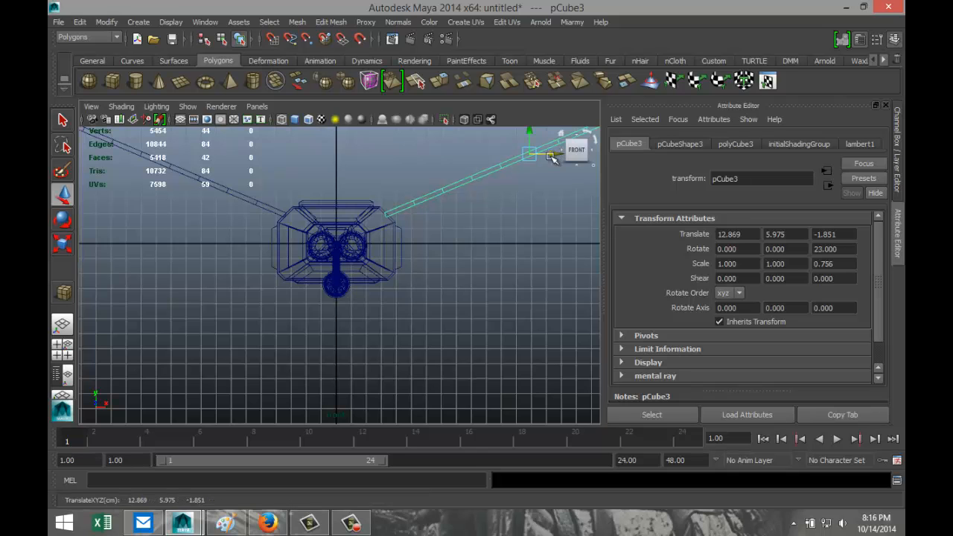
- Select both wing slabs in the perspective view and move them together along the hull to about Z -0.88
left_click(62, 349)
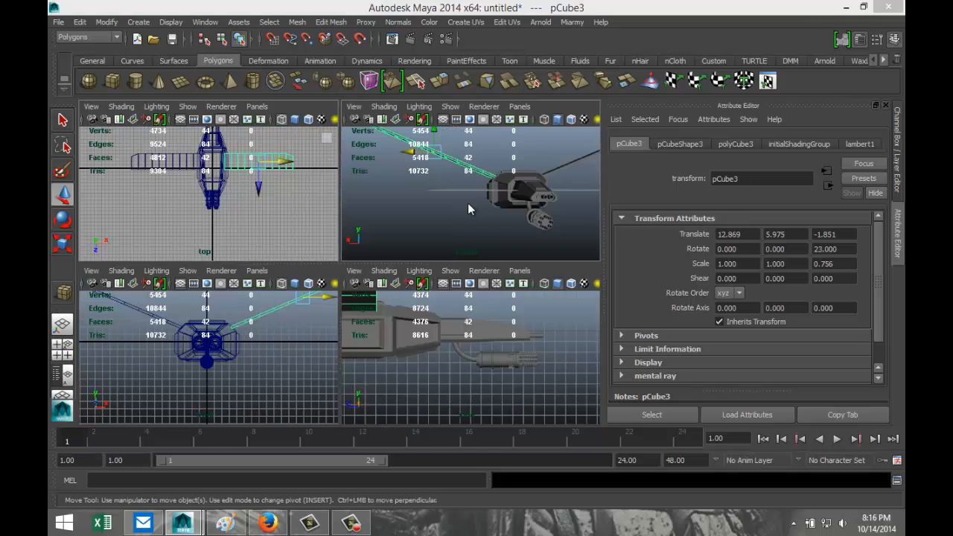
key("space")
mouse_move(358, 223)
left_mouse_down("alt")
mouse_move(395, 274)
mouse_move(509, 337)
mouse_move(517, 365)
mouse_move(544, 350)
mouse_move(583, 366)
left_mouse_up("alt")
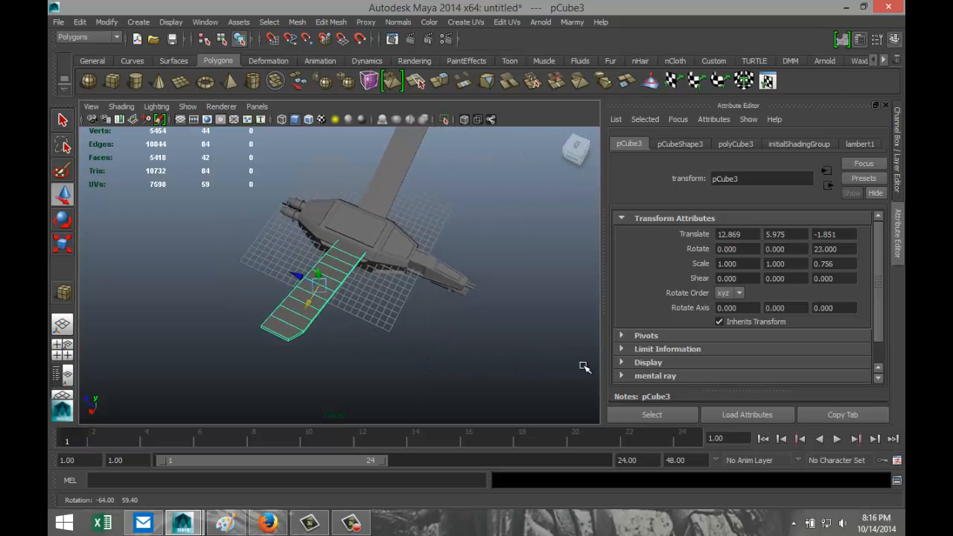
left_click(396, 190, "shift")
middle_click_drag(374, 139, 367, 138)
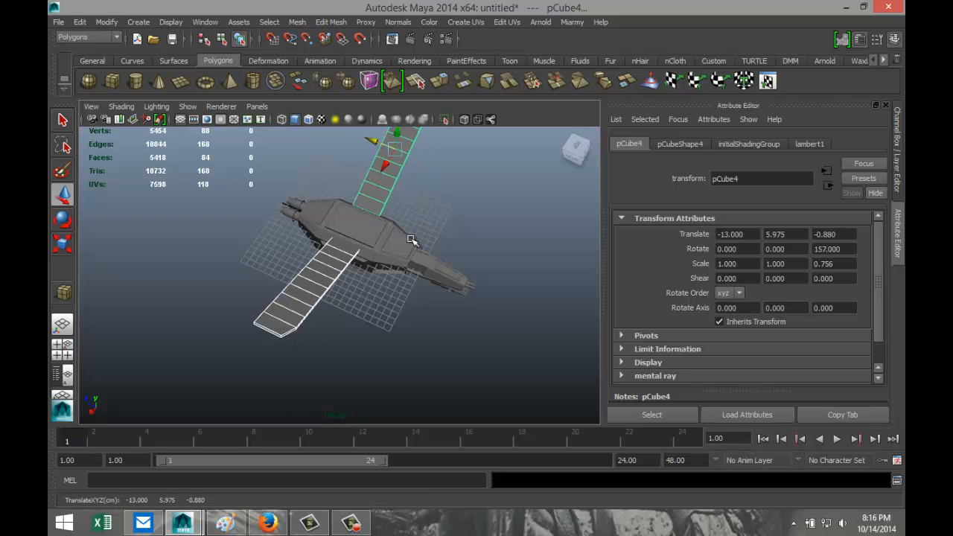
- Duplicate both wing slabs and lower the copies in the front view to about Y -2.2
left_click_drag(442, 336, 342, 280, "alt")
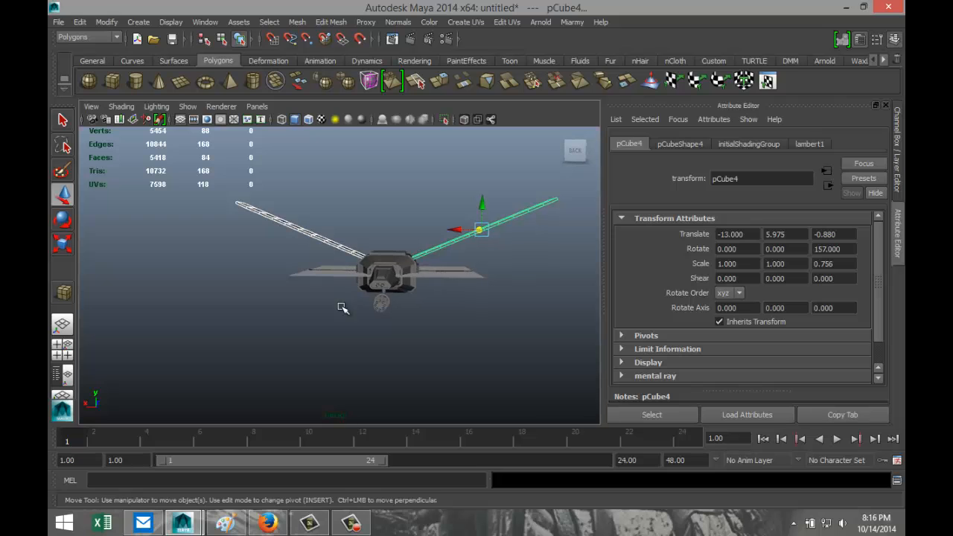
left_click(64, 350)
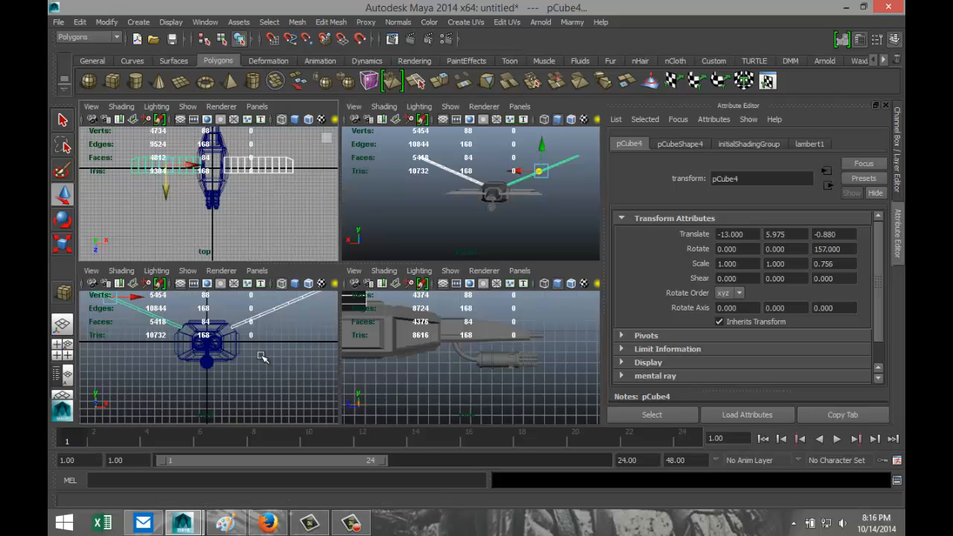
key("space")
scroll(454, 359, "down", 2)
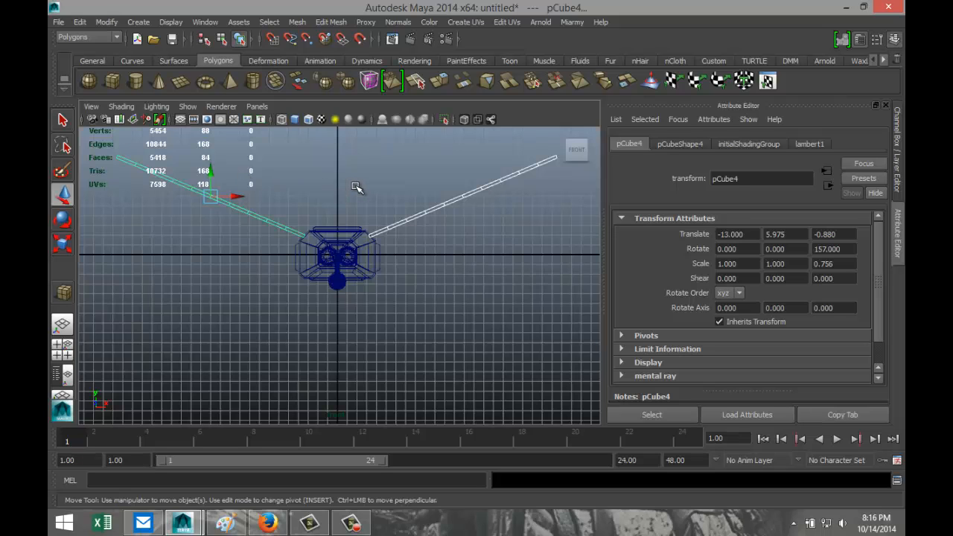
key("ctrl+d")
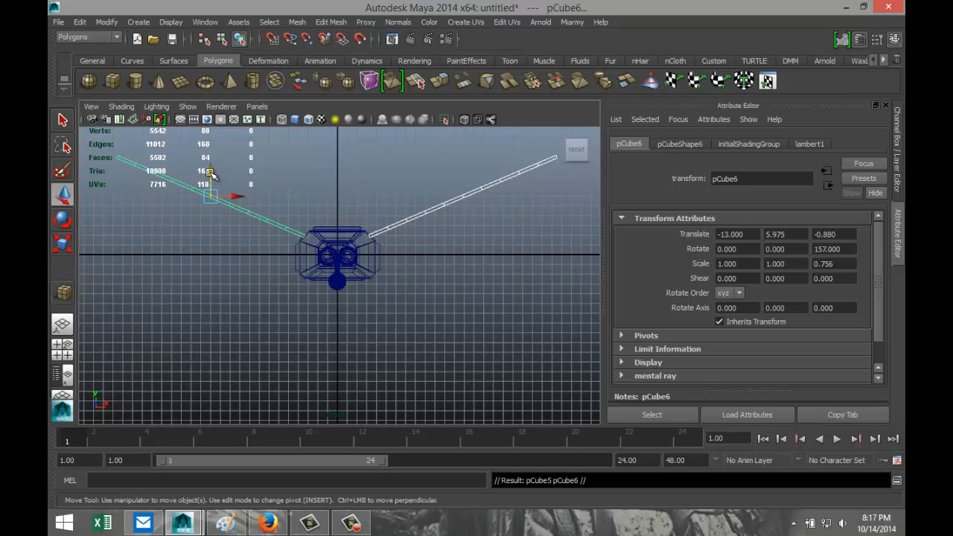
left_click_drag(209, 172, 214, 253)
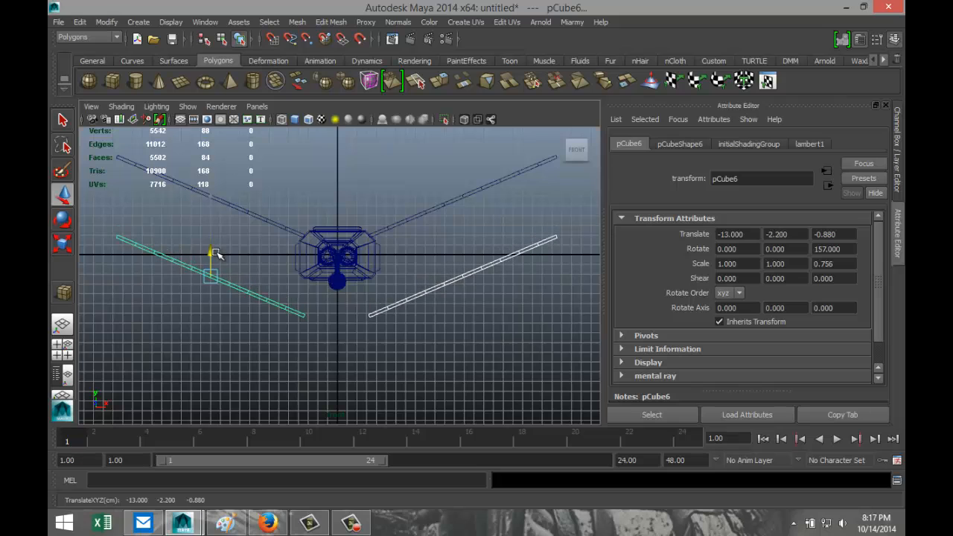
- Delete the lower wing copy on the positive X side of the hull
left_click(442, 319)
left_click(431, 290)
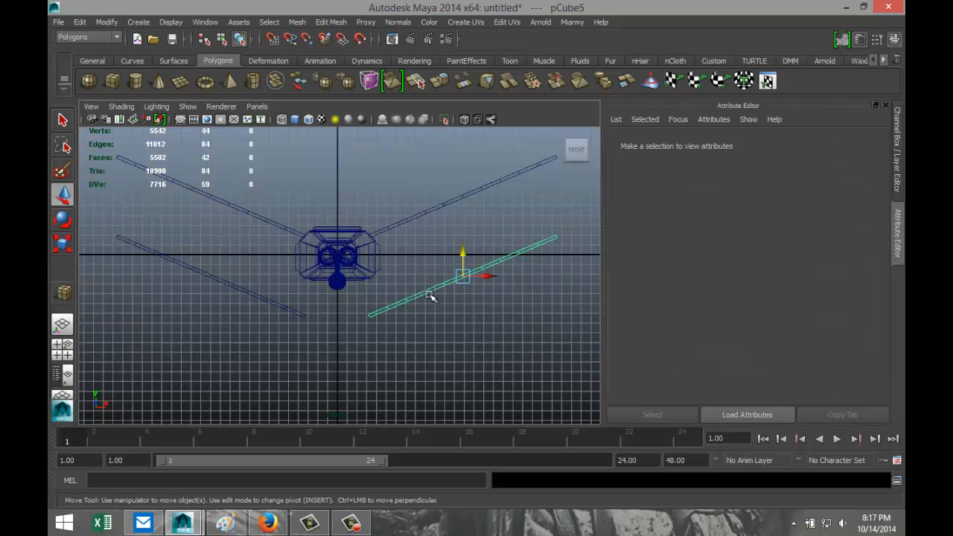
left_click(416, 342)
- Rotate the remaining lower wing copy around Z to about 201.8 degrees so it slopes down away from the hull
left_click(271, 303)
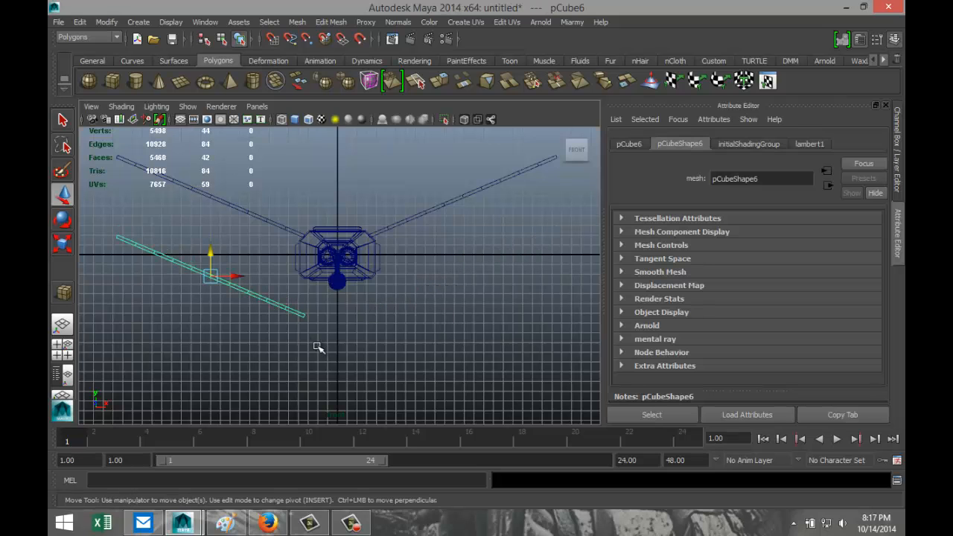
key("e")
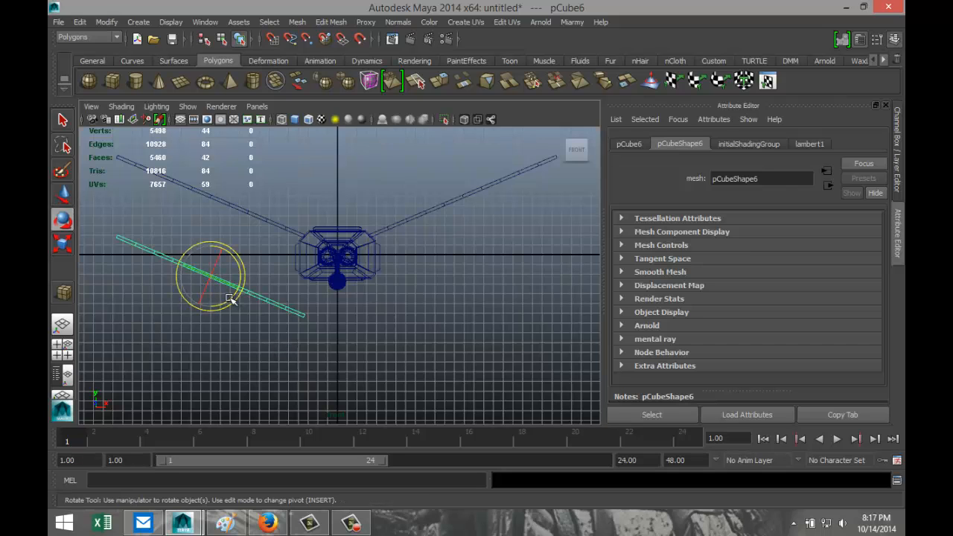
left_click_drag(236, 295, 240, 276)
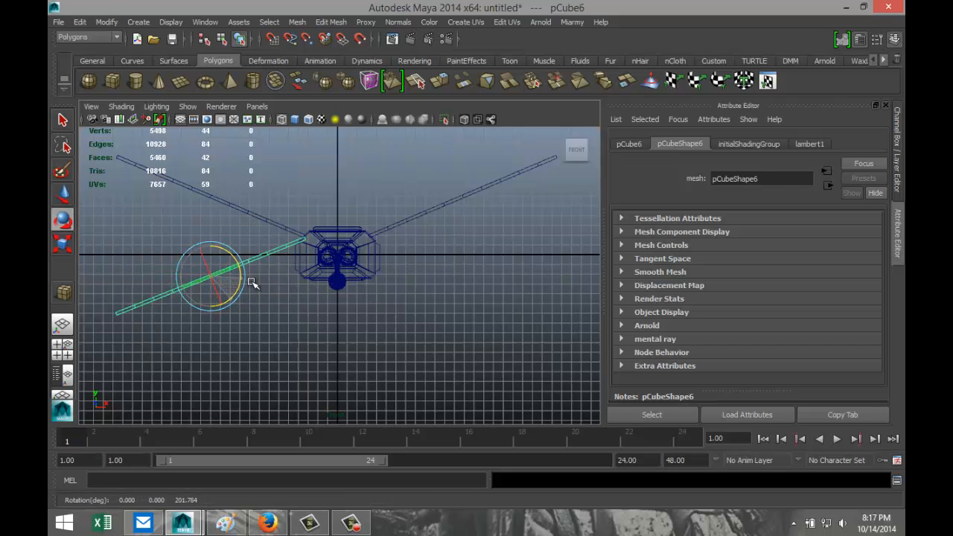
- Set the Z rotation of the duplicated wing on the ship's lower side to 203 degrees
left_click(629, 145)
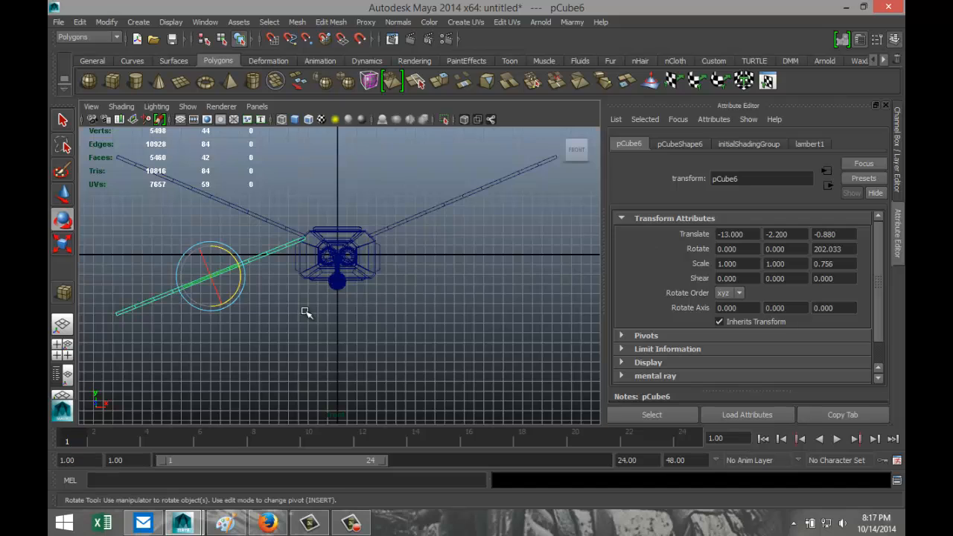
left_click_drag(237, 289, 237, 285)
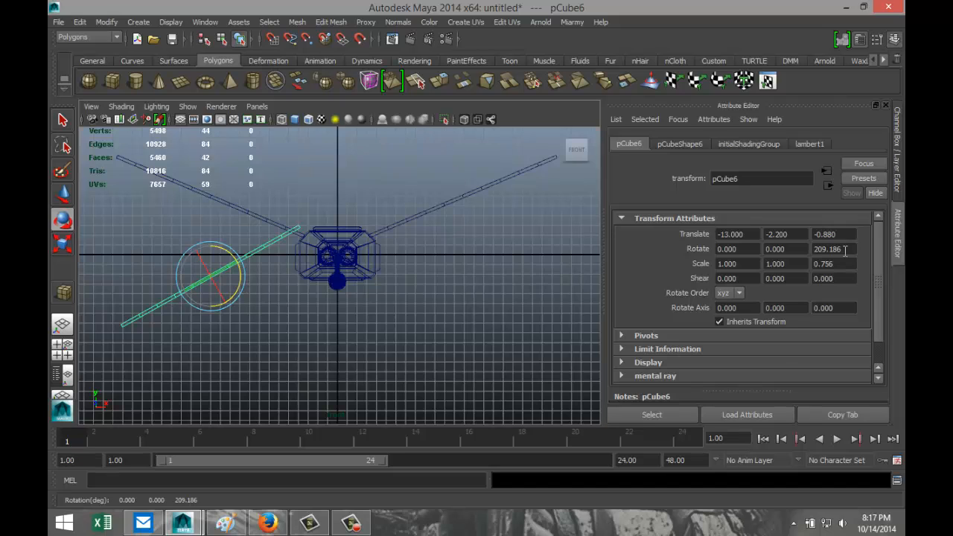
left_click(844, 251)
type("203")
key("Return")
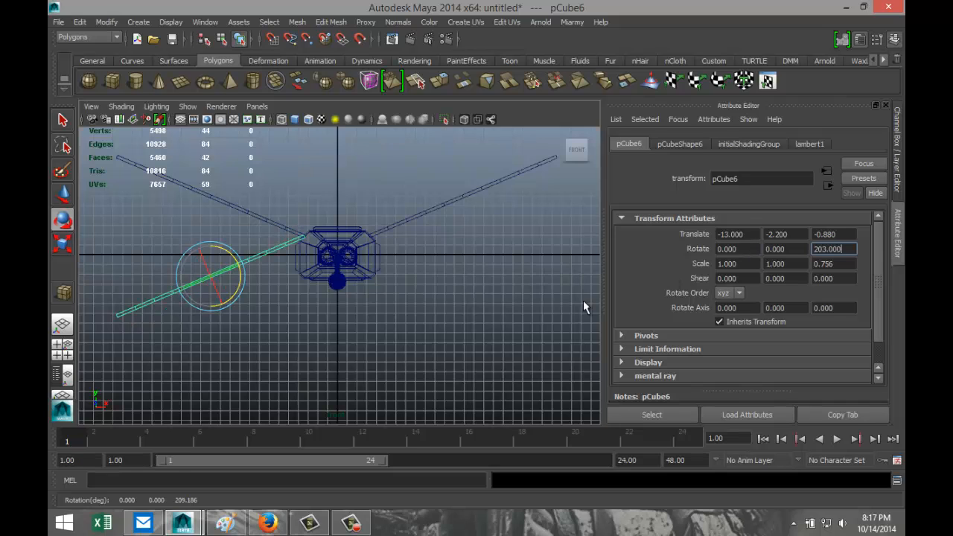
- Move the 203-degree wing down to about -6.25 on Y so it meets the lower edge of the hull
left_click(224, 282)
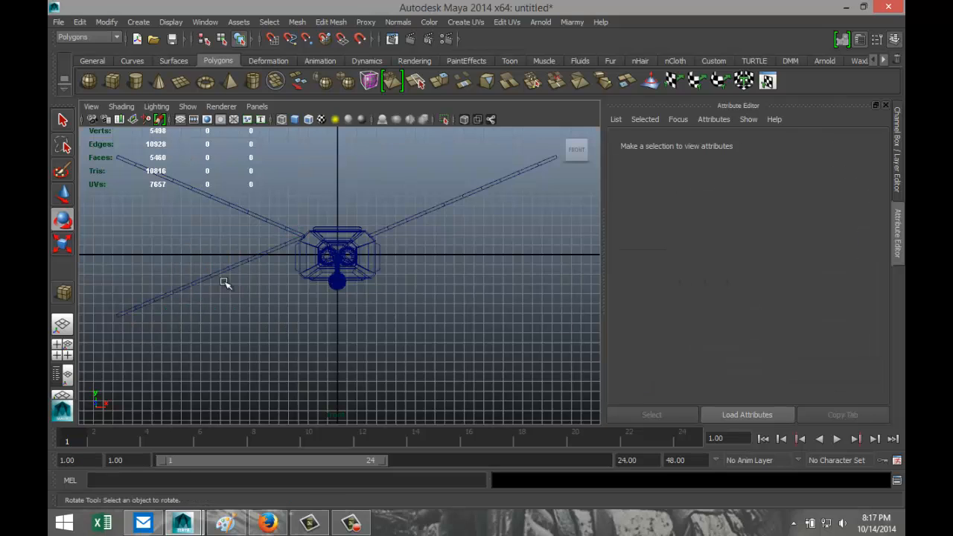
left_click(224, 277)
key("w")
left_click_drag(213, 260, 212, 292)
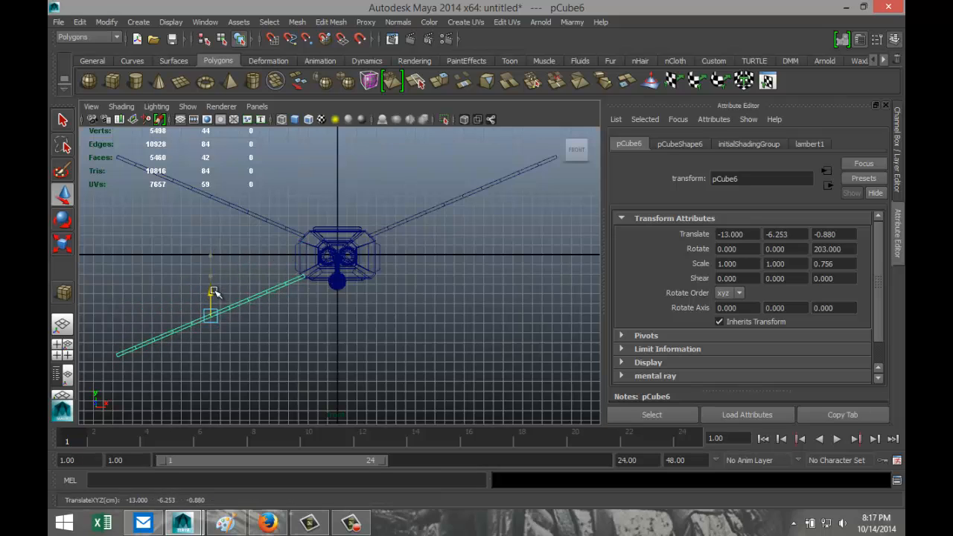
- Duplicate the opposite upper wing and move the copy down to about -1.44 on Y
left_click(439, 209)
key("ctrl+d")
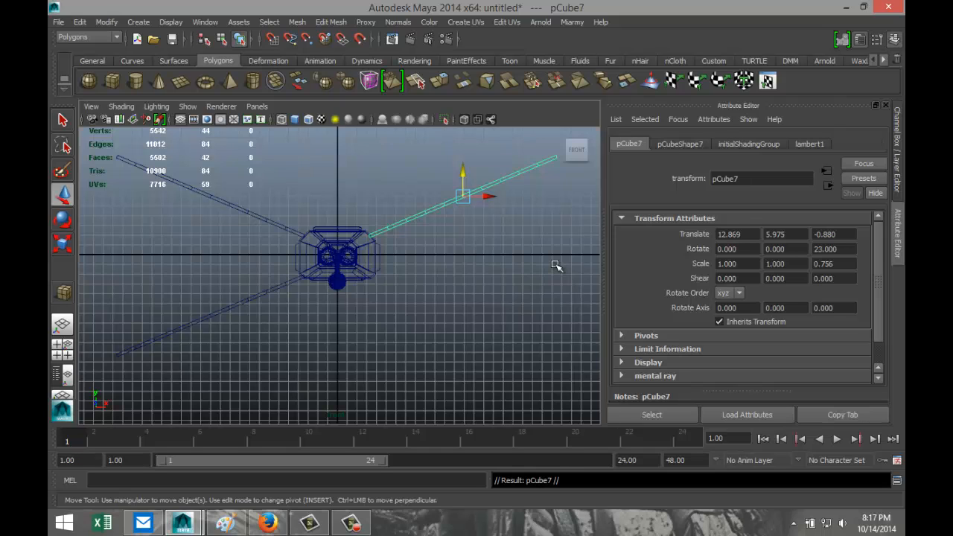
left_click_drag(462, 175, 467, 240)
- Rotate the copied wing to slope downward, with its Z rotation set to -23 degrees
key("e")
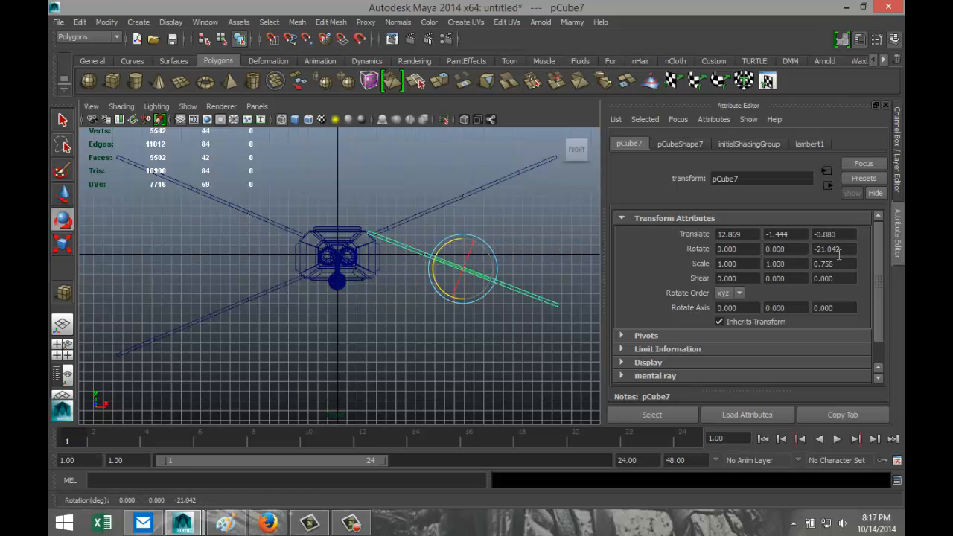
left_click_drag(848, 248, 753, 248)
type("-23")
key("Return")
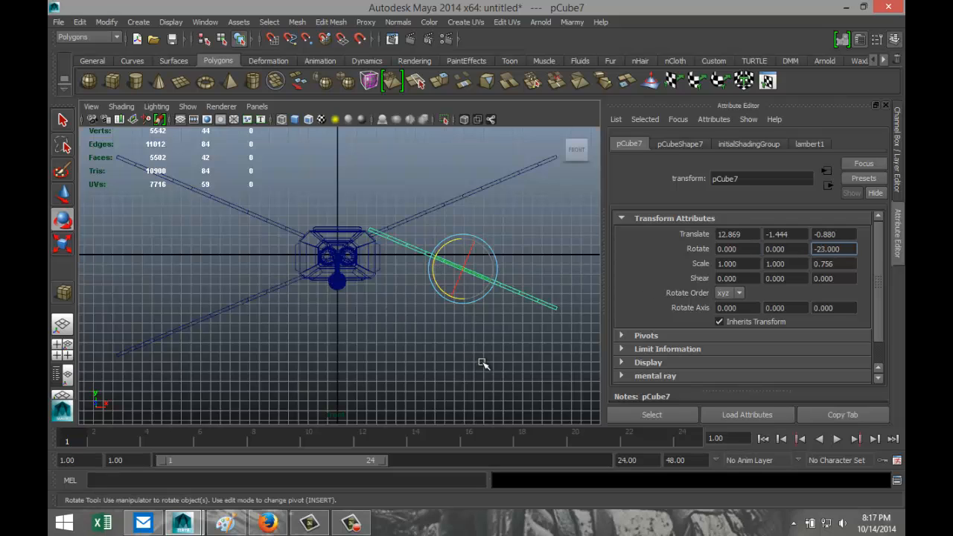
- Lower the -23-degree wing to about -6.25 on Y, level with the other lower wing
left_click(511, 292)
left_click(510, 292)
key("w")
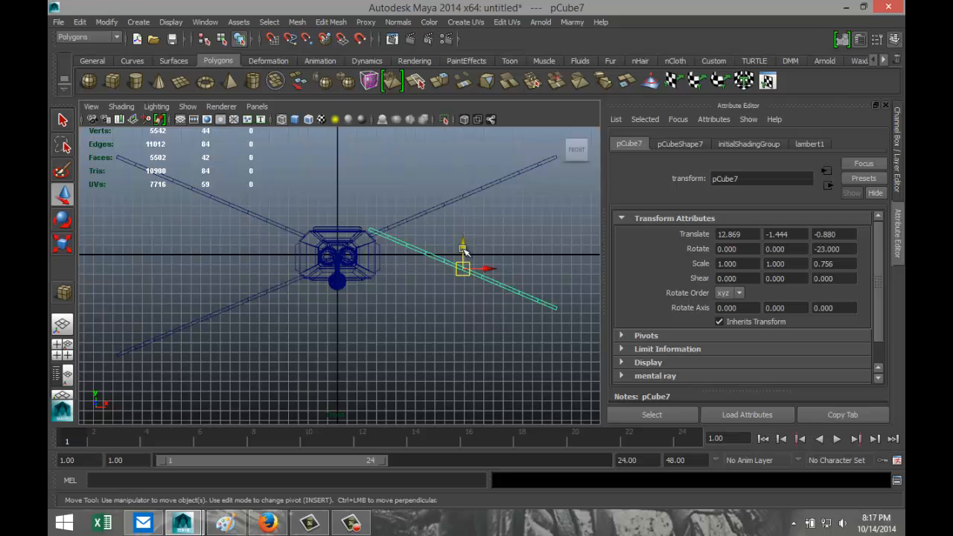
left_click_drag(465, 250, 485, 292)
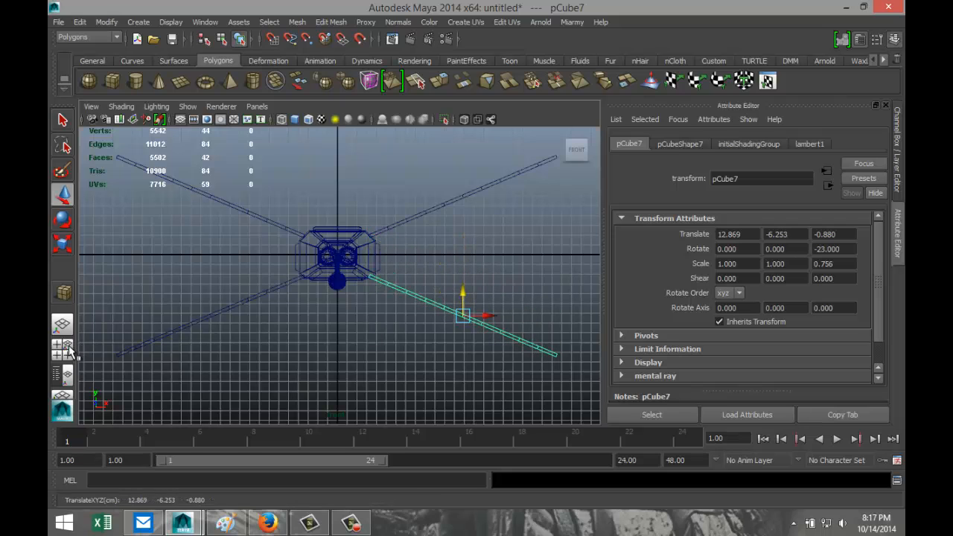
- Deselect the wing and examine the four-wing ship from several angles in the perspective view
key("space")
key("space")
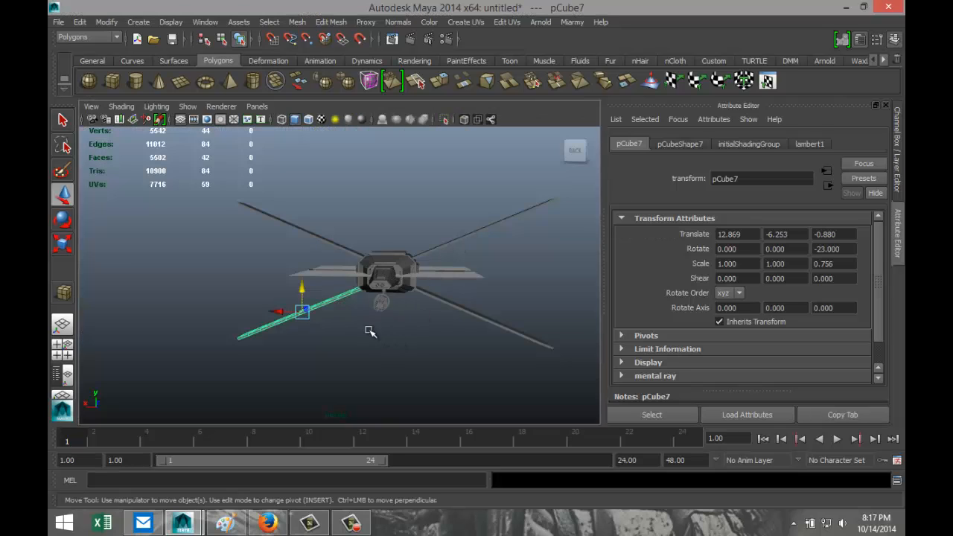
left_click_drag(346, 337, 396, 359, "alt")
left_click(396, 359)
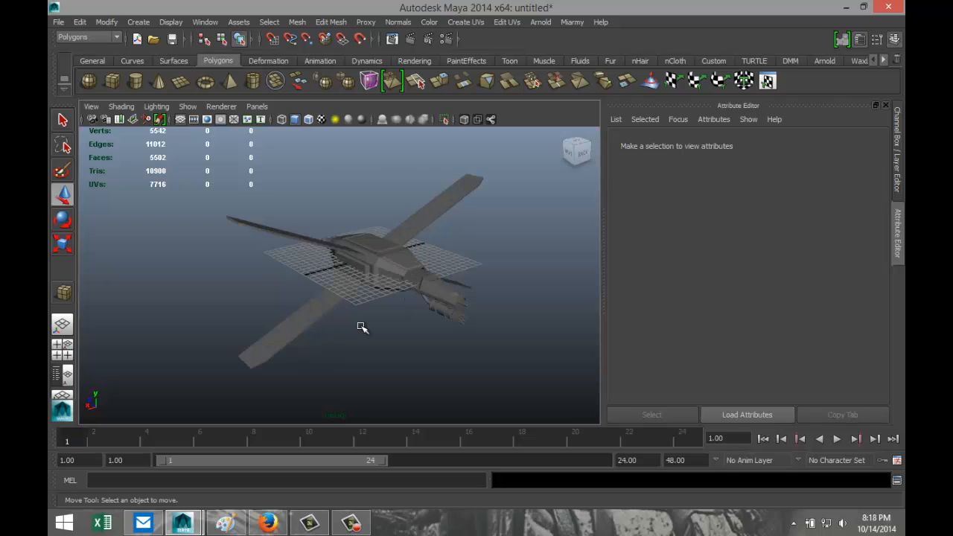
left_click_drag(353, 323, 404, 312, "alt")
middle_click_drag(379, 310, 434, 347, "alt")
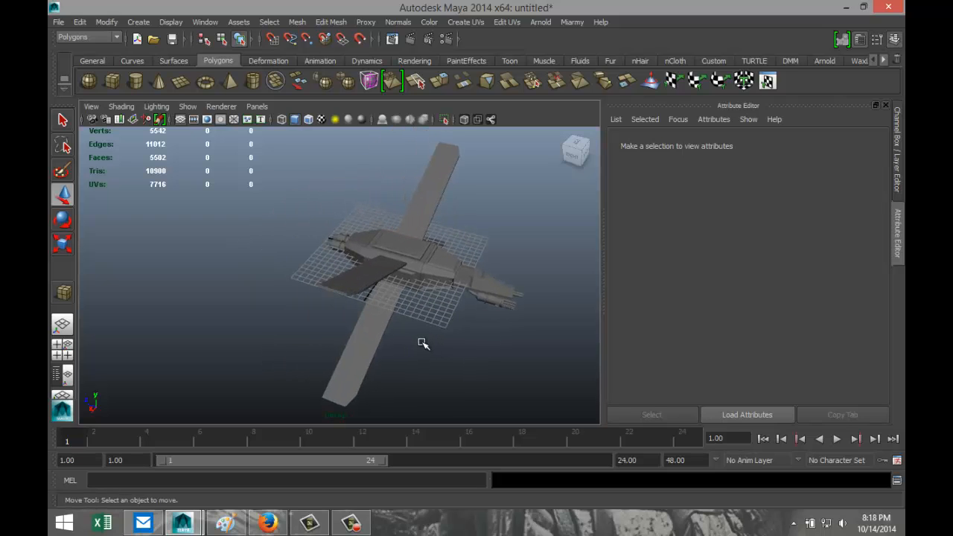
mouse_move(417, 342)
left_mouse_down("alt")
mouse_move(361, 330)
mouse_move(362, 351)
mouse_move(411, 356)
left_mouse_up("alt")
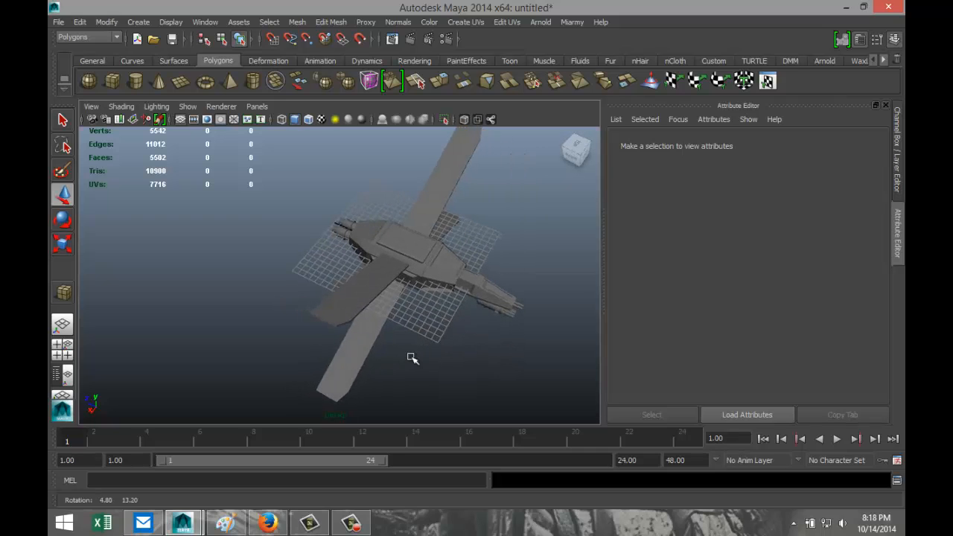
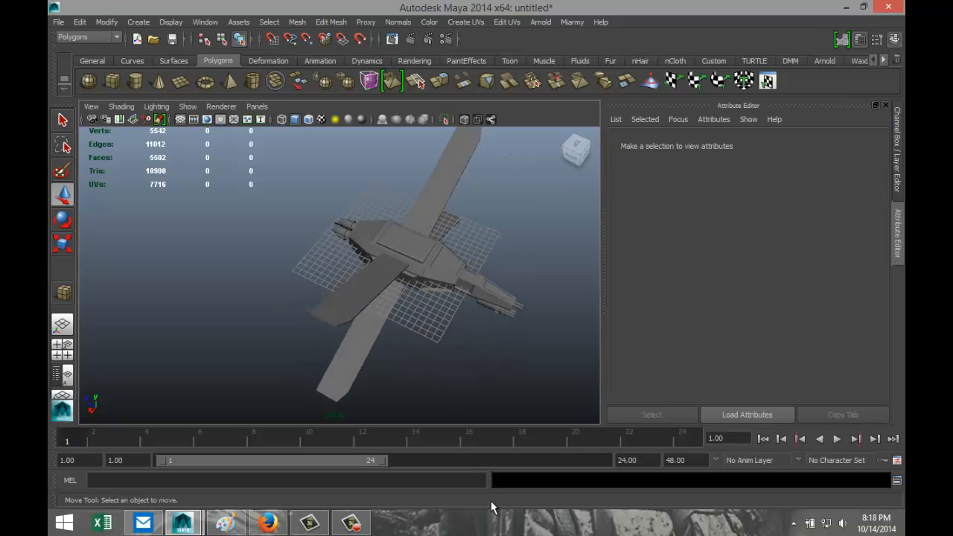
- Create a polygon cylinder about 2.65 in radius and 15.2 high on the grid beside the ship
scroll(310, 363, "down", 2)
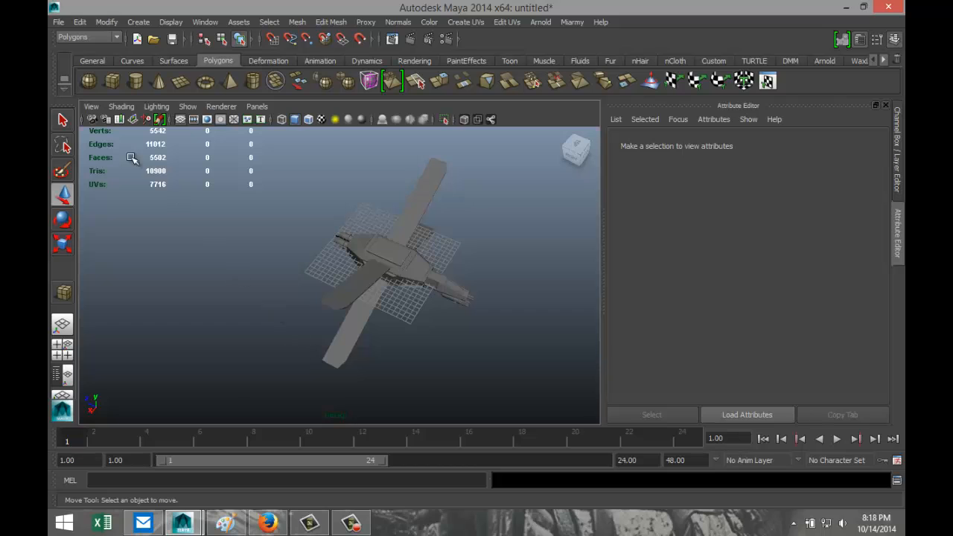
left_click(136, 82)
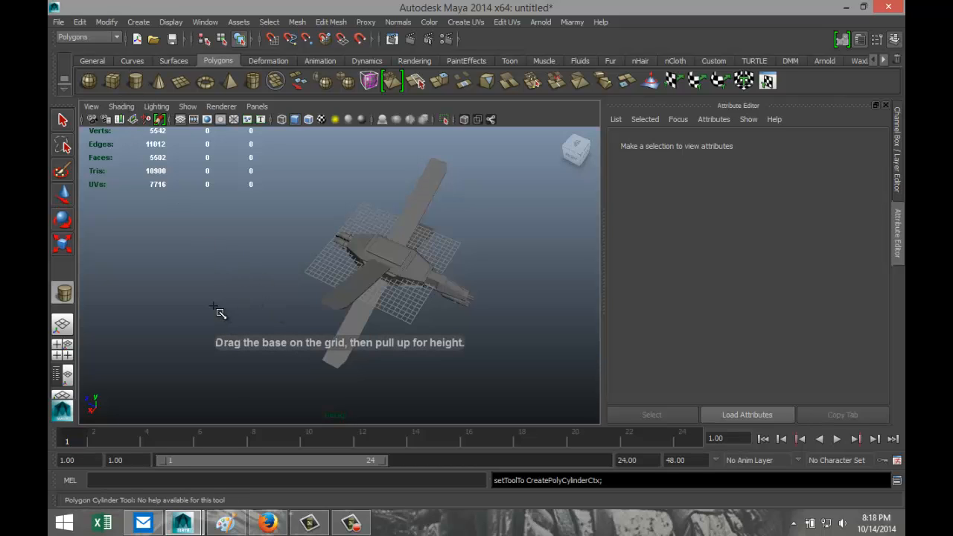
left_click_drag(211, 304, 210, 247)
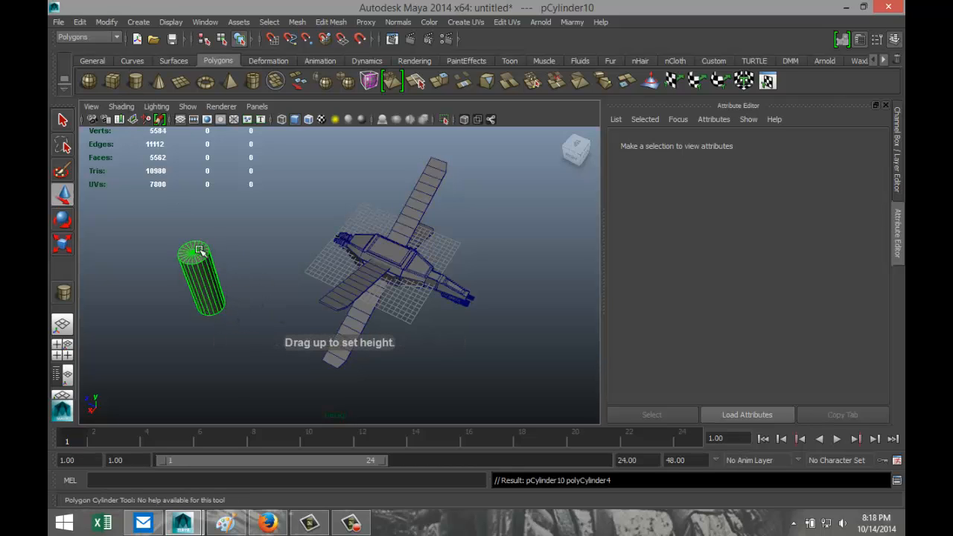
- Lay the cylinder on its side by setting its X rotation to -90 degrees
key("e")
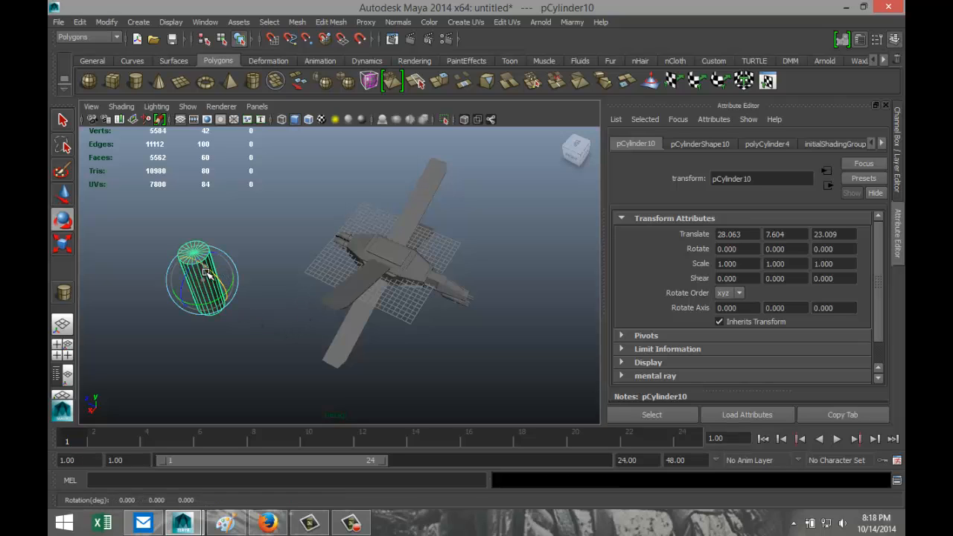
left_click_drag(227, 305, 264, 306)
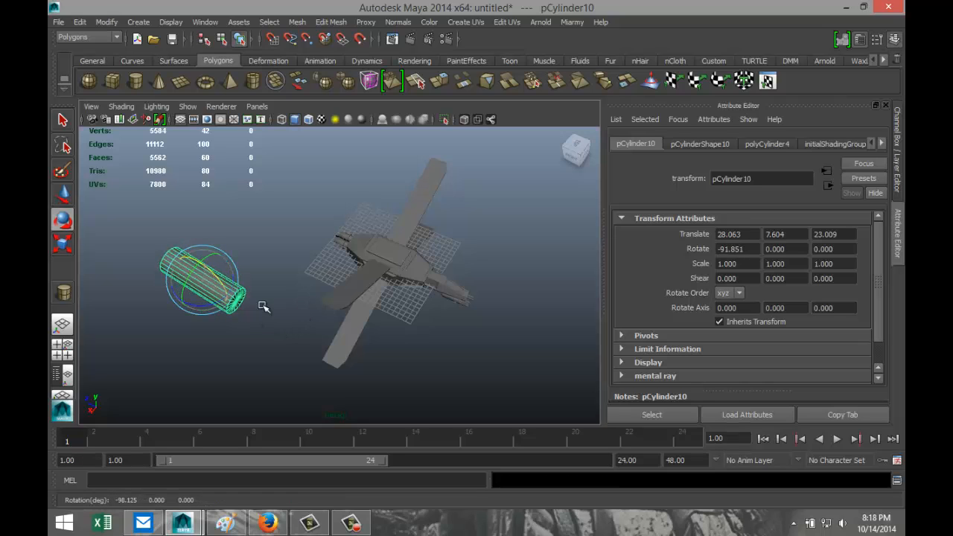
left_click(764, 249)
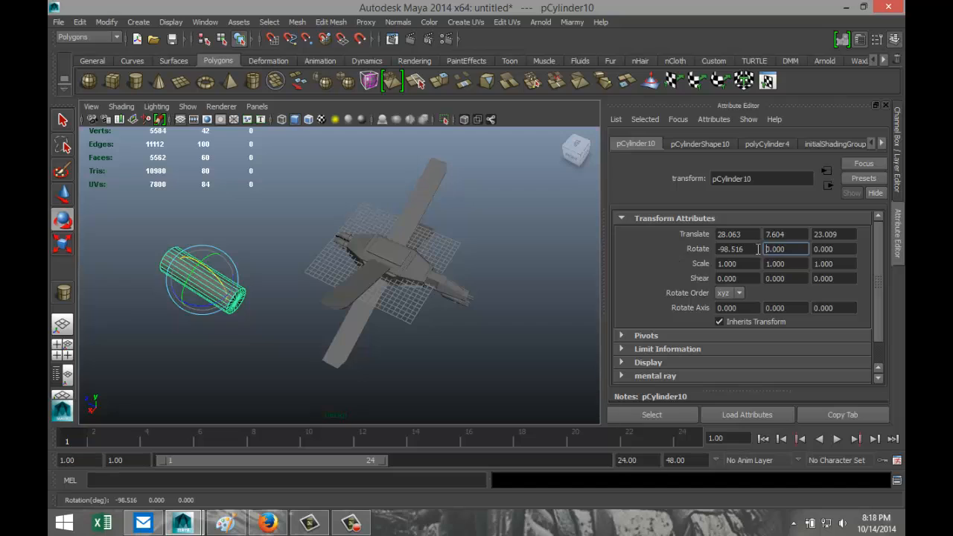
key("shift+Tab")
type("-90")
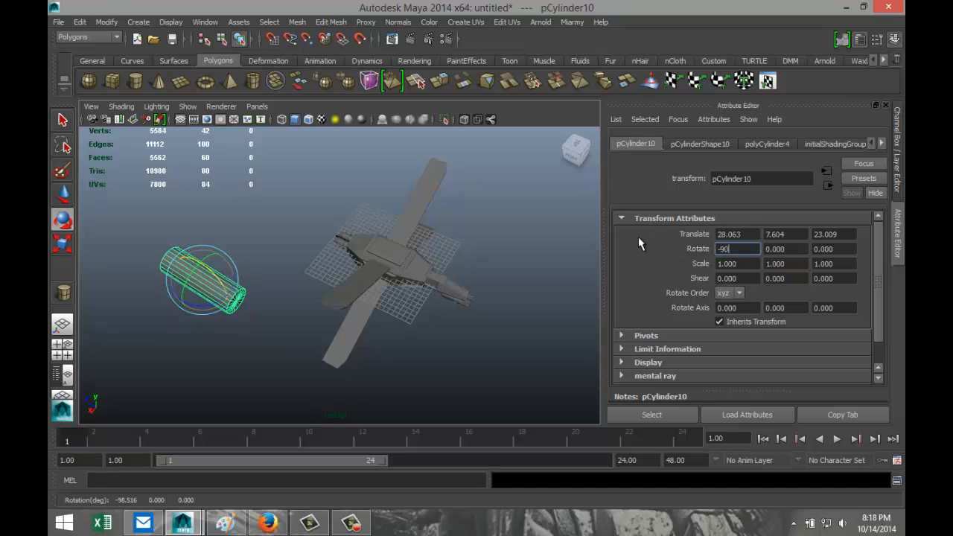
key("Return")
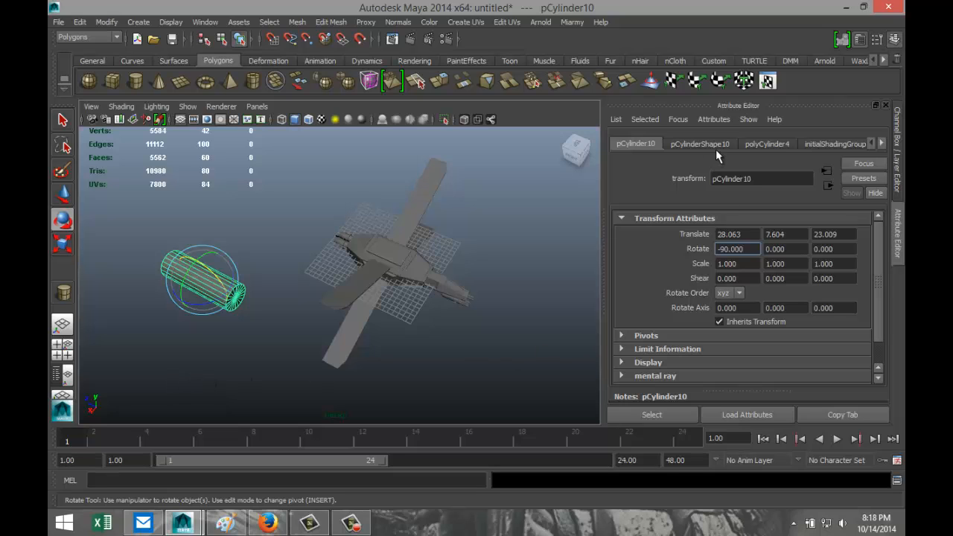
- Set the cylinder's height subdivisions to 10
left_click_drag(310, 324, 422, 305, "alt")
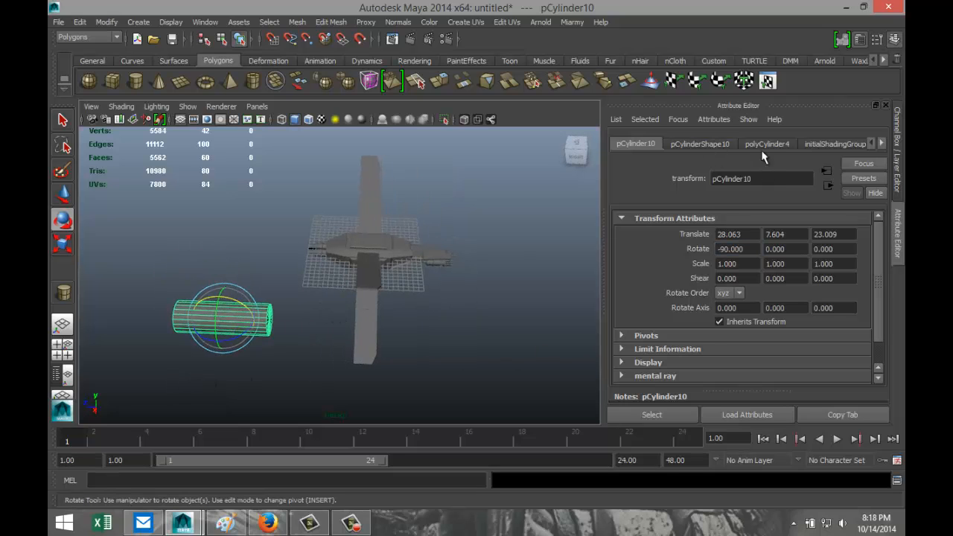
left_click(767, 143)
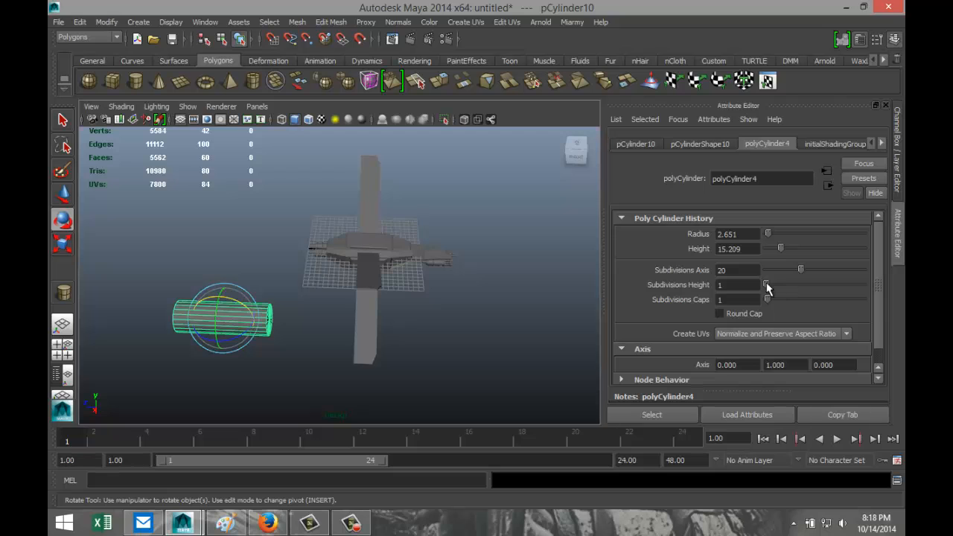
mouse_move(767, 289)
left_mouse_down()
mouse_move(790, 284)
mouse_move(783, 285)
left_mouse_up()
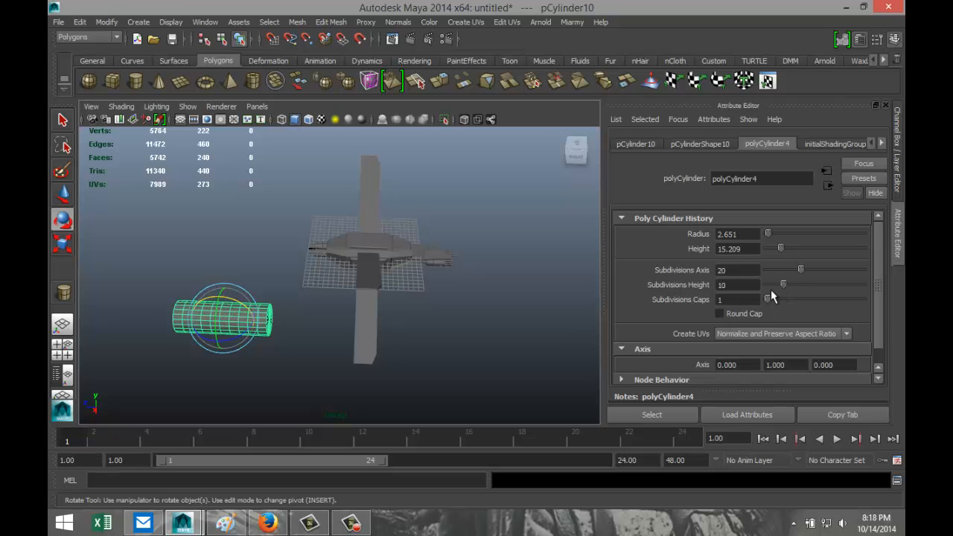
- In the shaded side view, move all the cylinder's vertex rings except one end ring along Z, lengthening the first segment
left_click(62, 345)
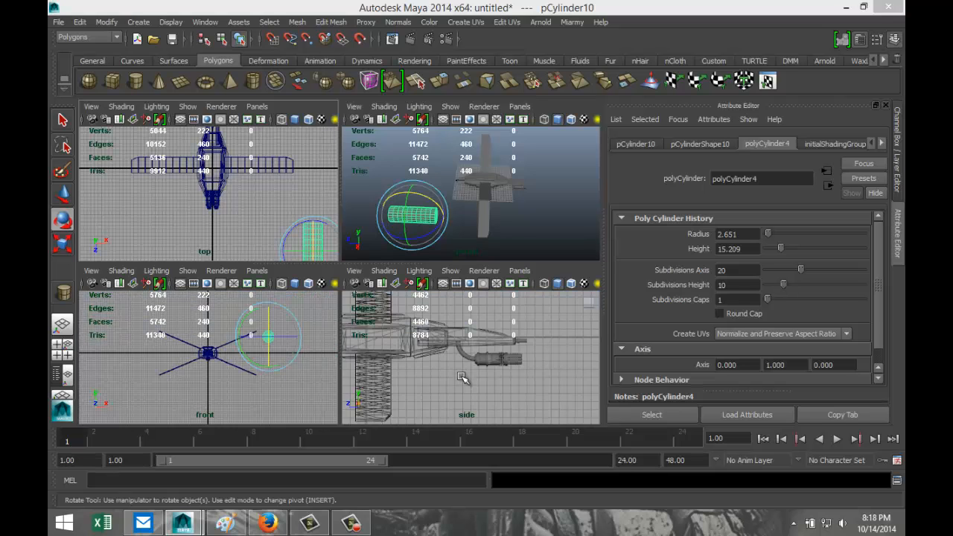
key("5")
key("space")
key("f")
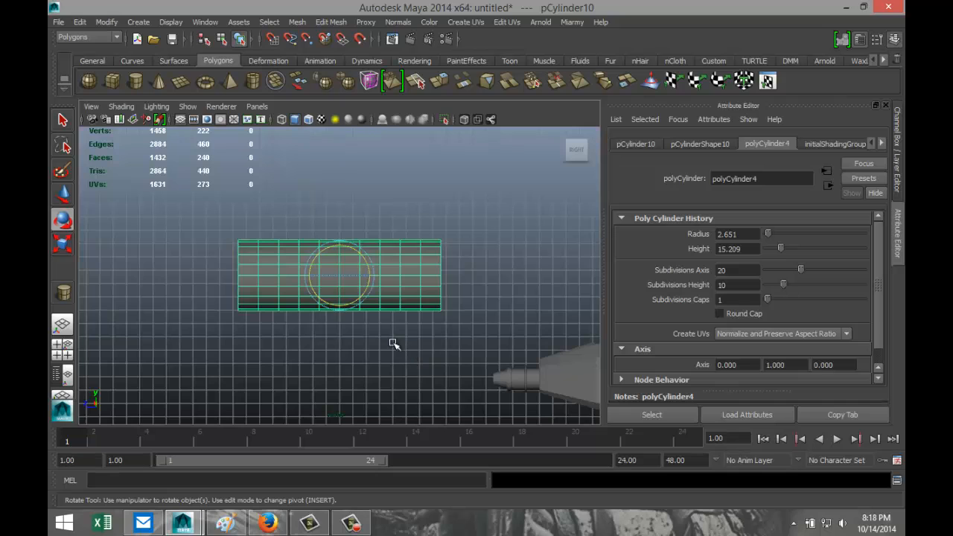
right_click_drag(285, 264, 242, 248)
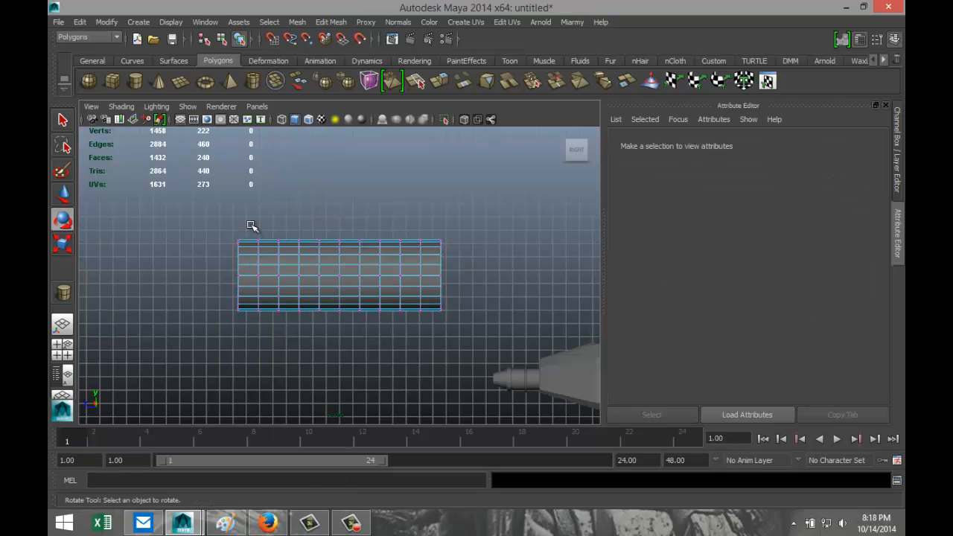
left_click_drag(251, 226, 486, 353)
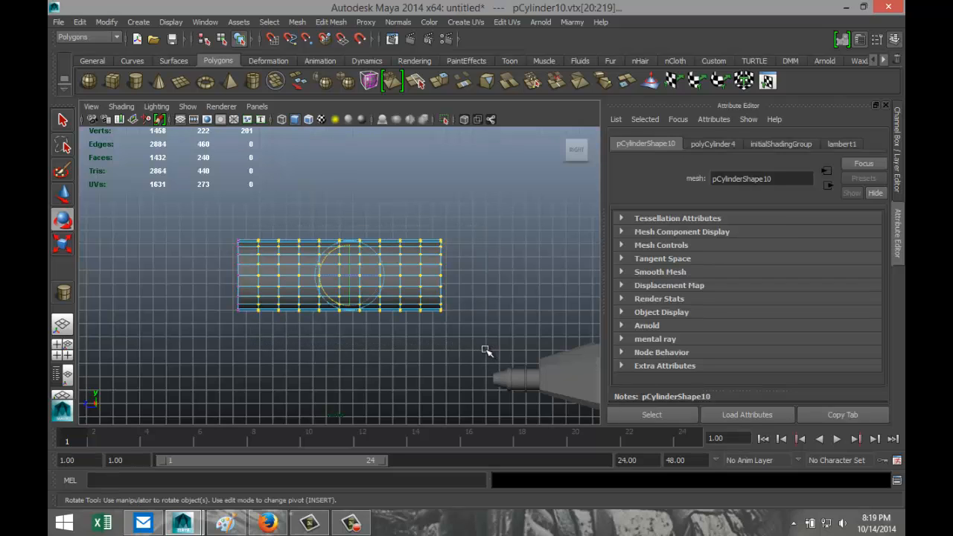
key("w")
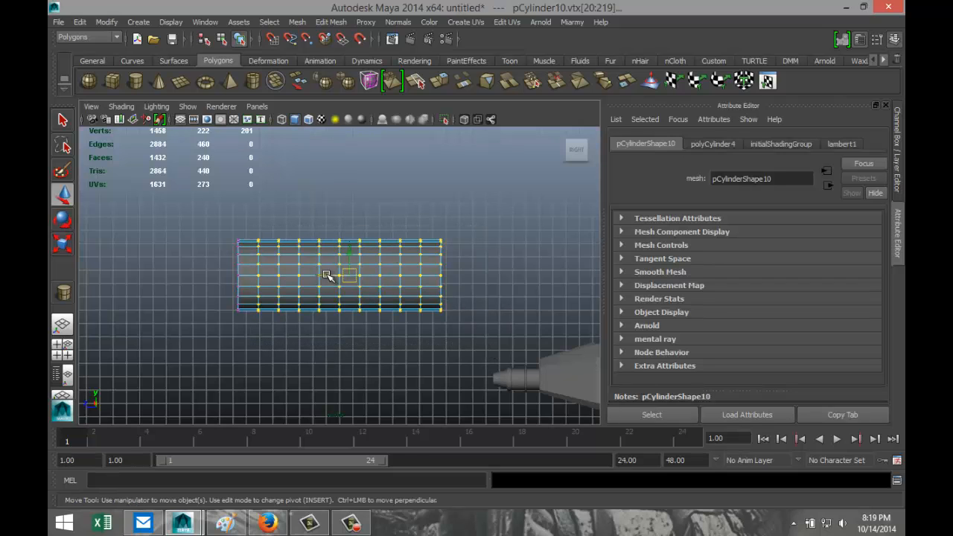
left_click_drag(327, 275, 389, 285)
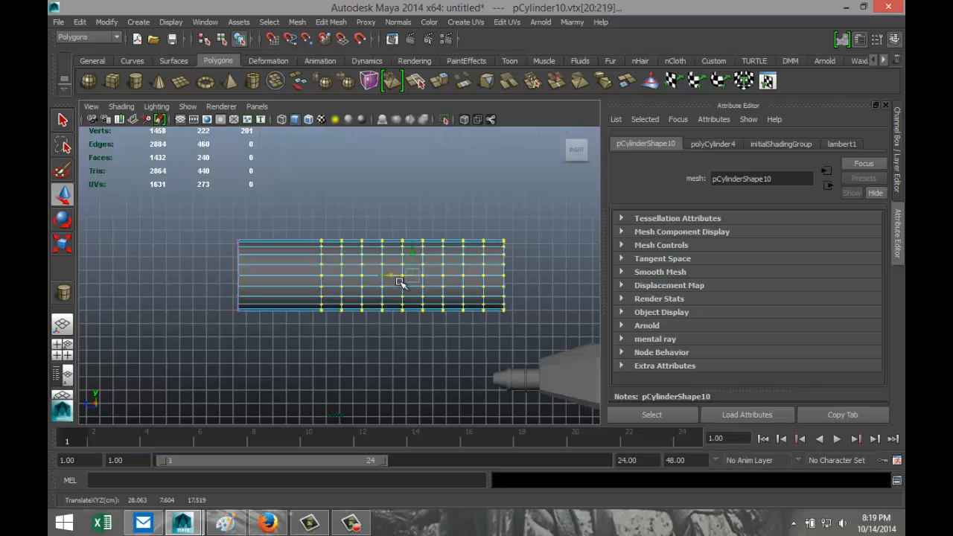
- Try to extrude the selected cylinder vertices
left_click(323, 22)
left_click(350, 67)
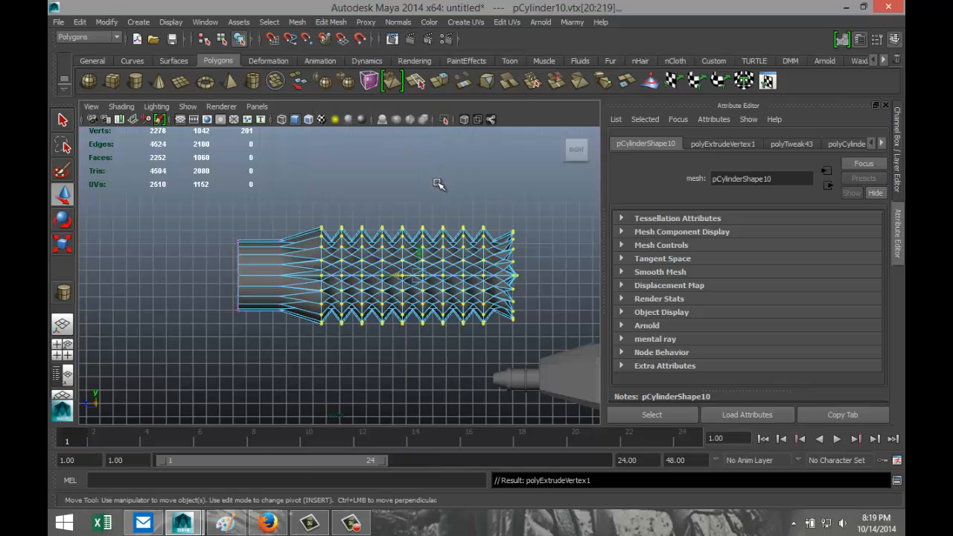
key("ctrl+z")
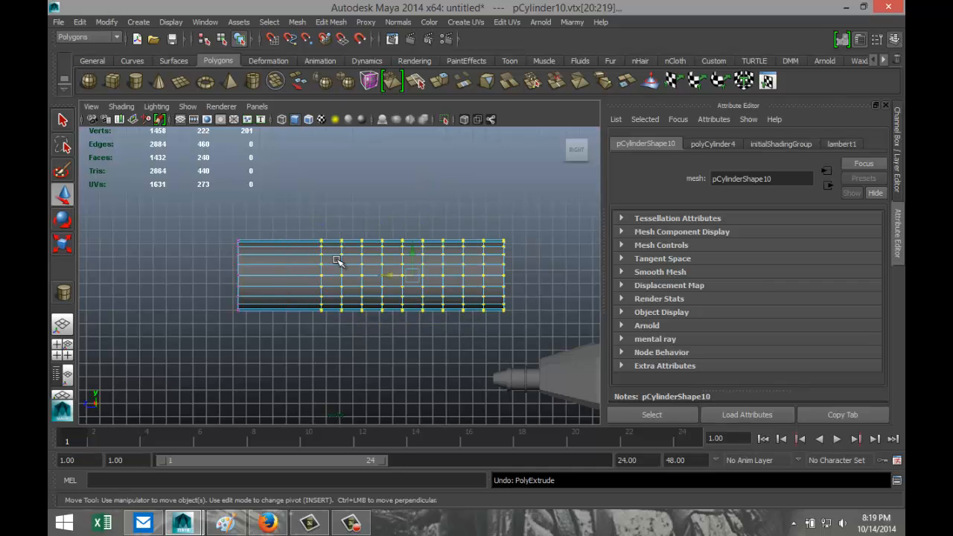
- Extrude the faces of the cylinder's finely subdivided section and scale them down uniformly to form a tapered, narrower section
mouse_move(333, 262)
right_mouse_down()
mouse_move(309, 253)
mouse_move(333, 278)
right_mouse_up()
left_click_drag(331, 237, 551, 331)
left_click(349, 25)
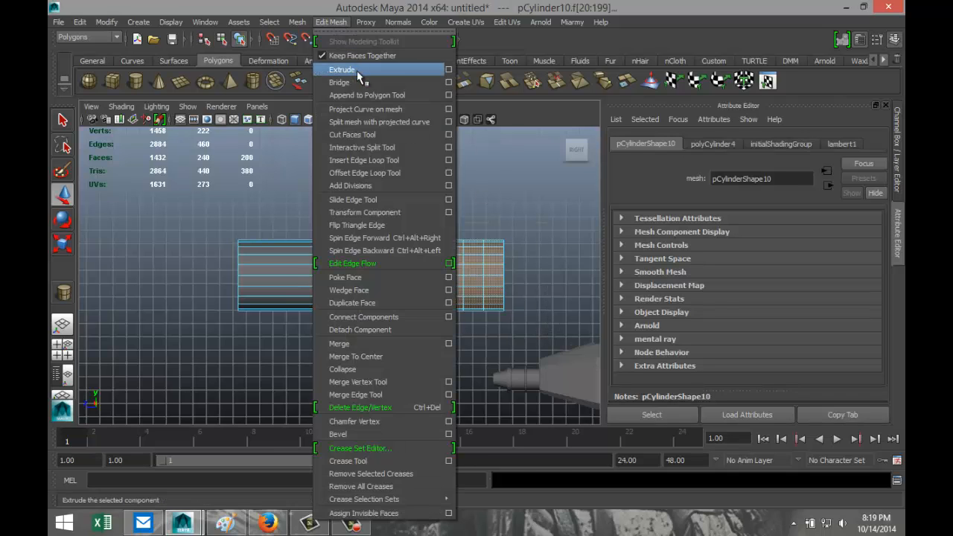
left_click(357, 70)
key("r")
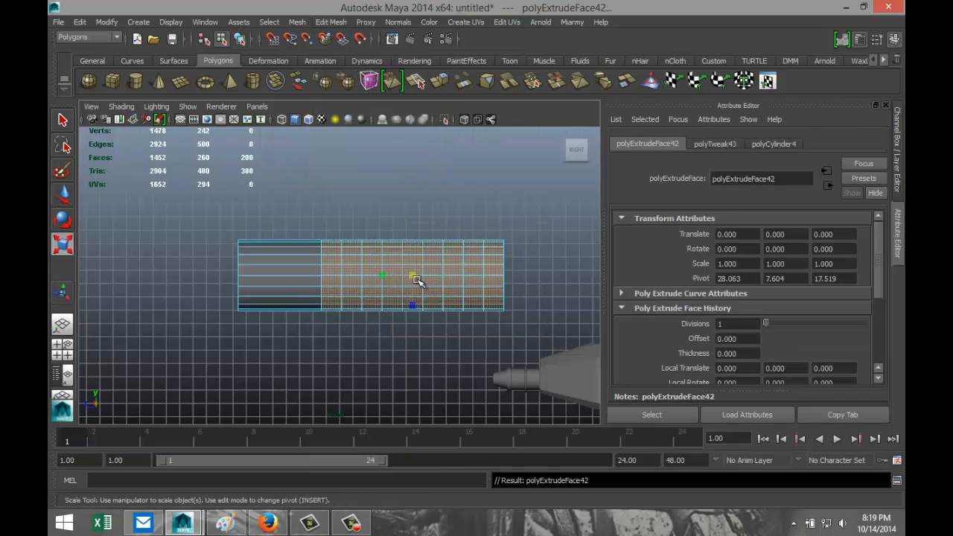
left_click_drag(414, 277, 379, 277)
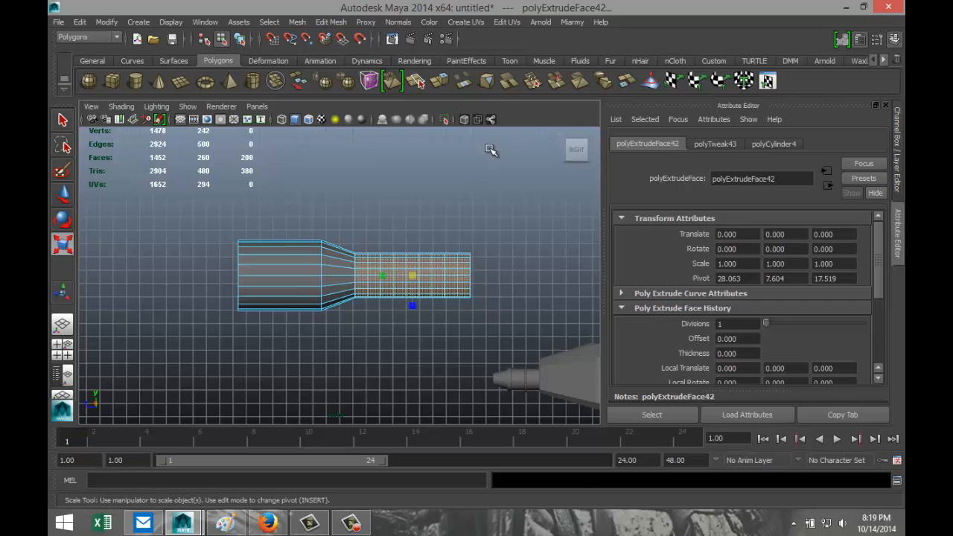
- Extrude the narrowed faces again and move them about 8 cm along negative Z to lengthen the middle section
key("ctrl+e")
key("w")
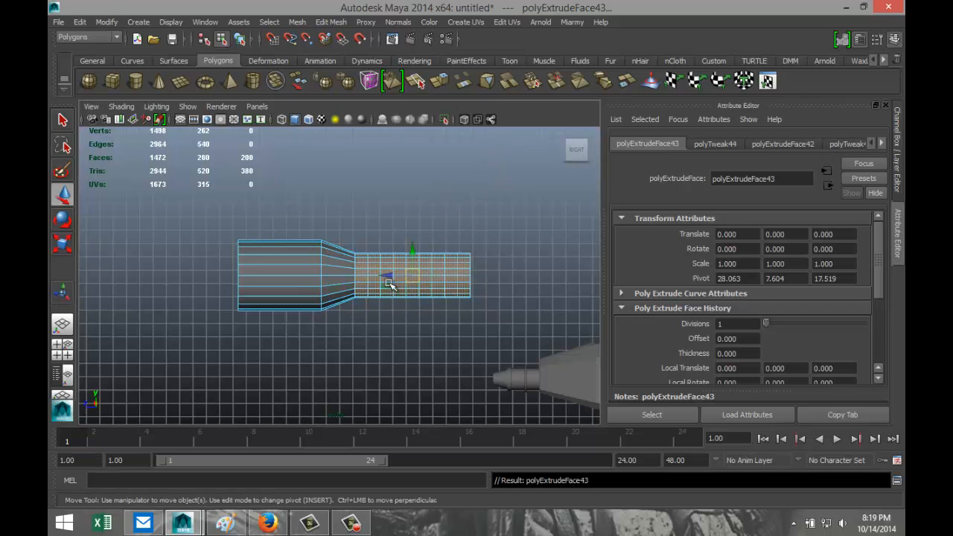
left_click_drag(391, 277, 501, 279)
- Extrude the same end faces once more and scale them down uniformly into a thin, tapered nozzle
left_click(331, 21)
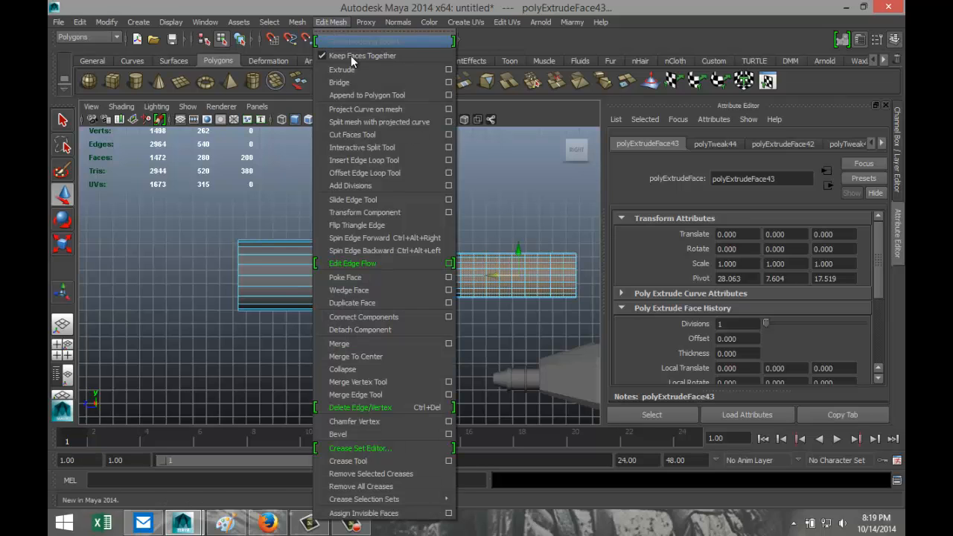
left_click(359, 69)
key("r")
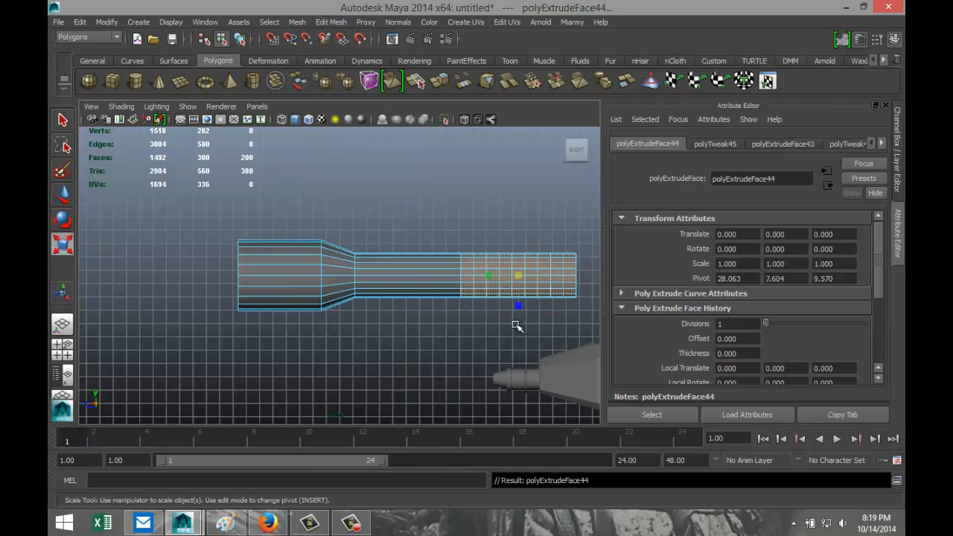
left_click_drag(520, 277, 468, 278)
- Extrude the thin nozzle faces and stretch them along the cylinder's length into a long, slender barrel
middle_click_drag(390, 321, 219, 319, "alt")
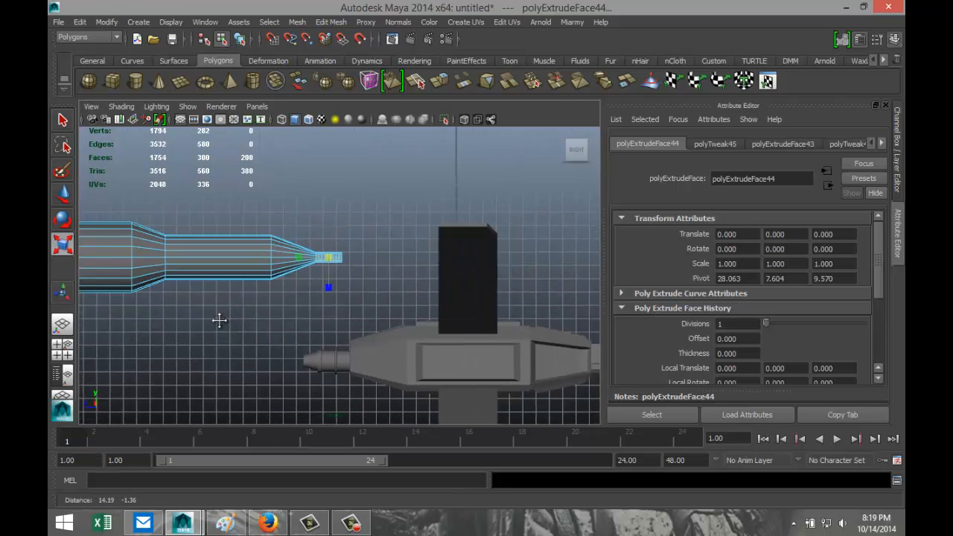
left_click(331, 21)
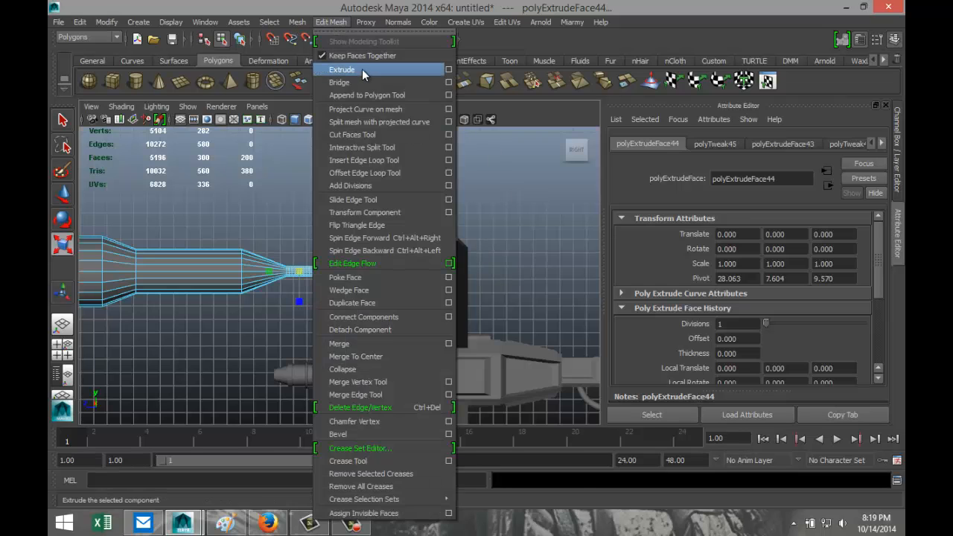
left_click(351, 68)
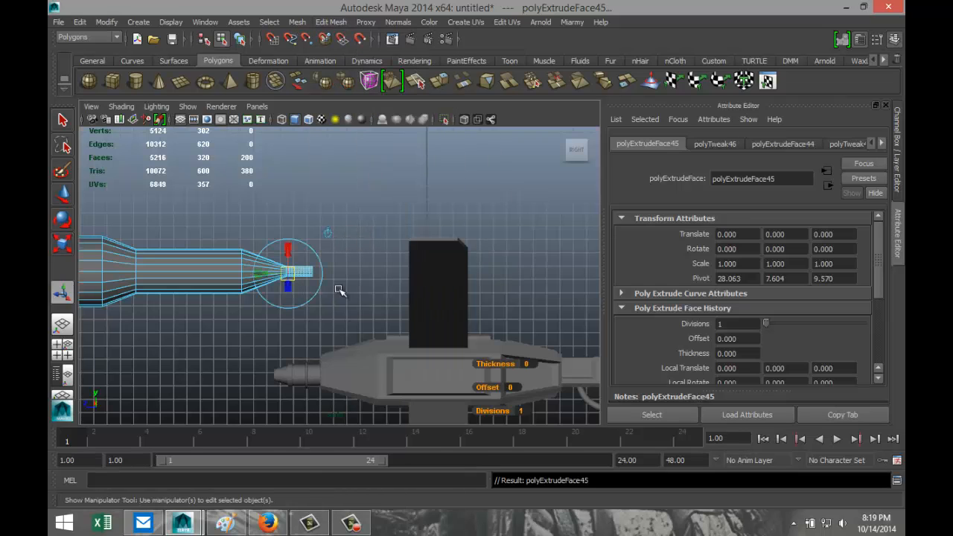
key("r")
left_click_drag(269, 273, 50, 275)
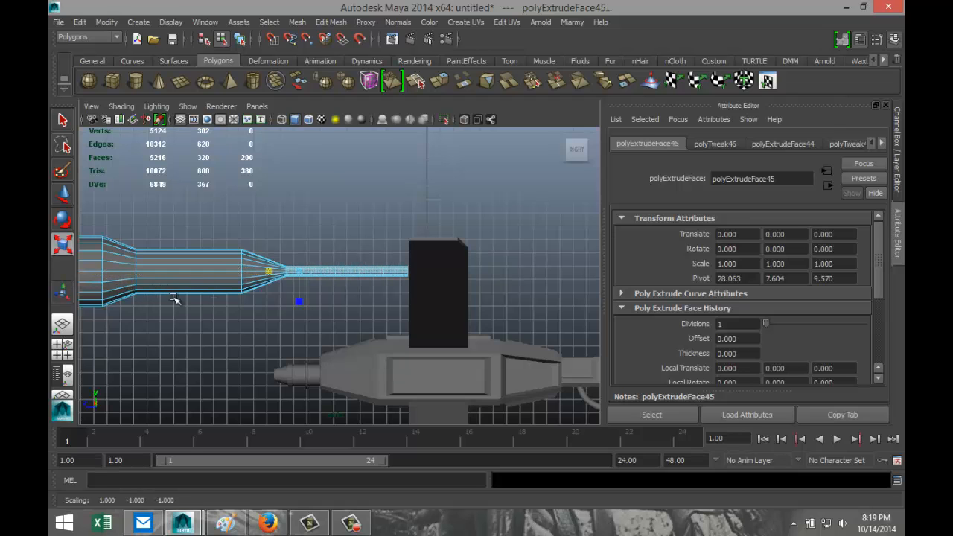
- Extrude the faces of the cylinder's thick end section and move them outward along Z to about 55.28 cm
scroll(173, 298, "down", 4)
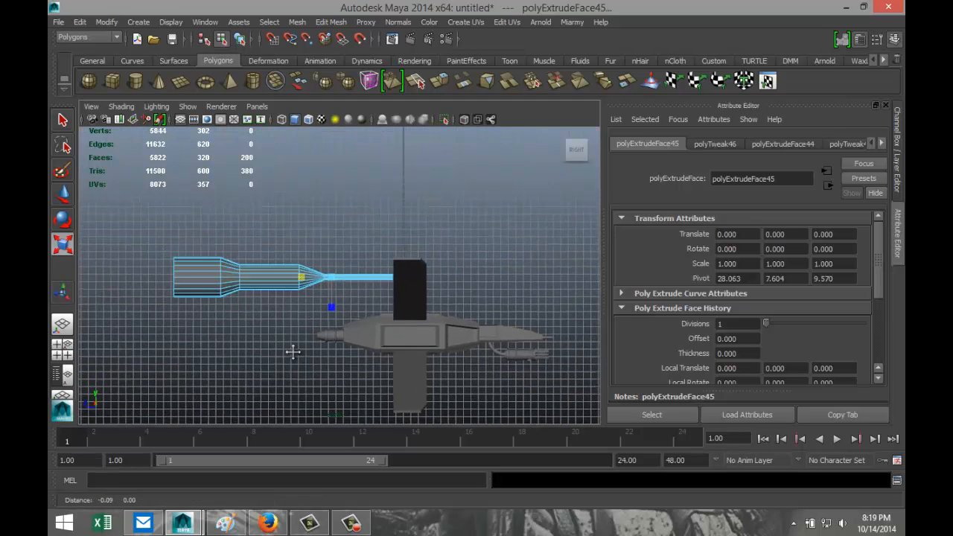
middle_click_drag(292, 352, 379, 340, "alt")
right_click_drag(373, 269, 370, 278)
left_click_drag(335, 241, 387, 353)
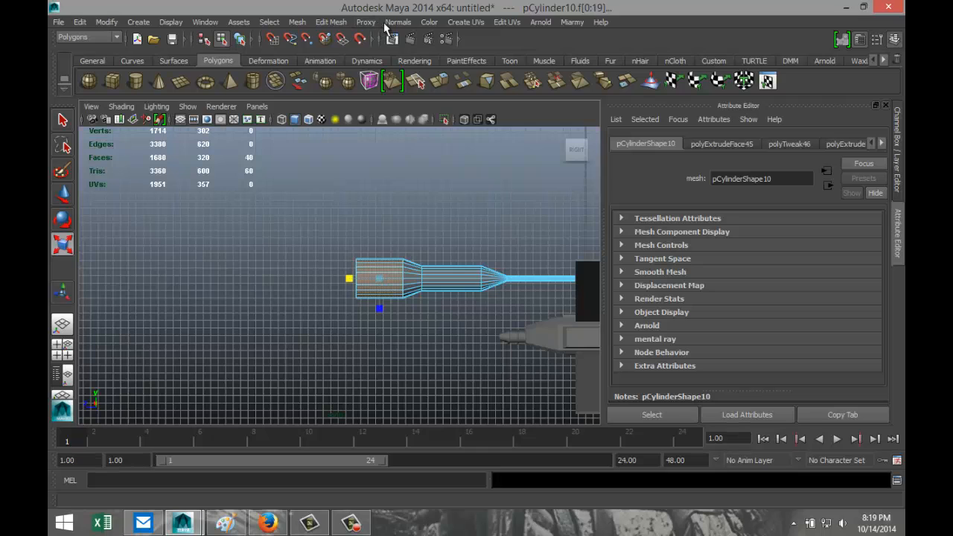
left_click(328, 22)
left_click(342, 70)
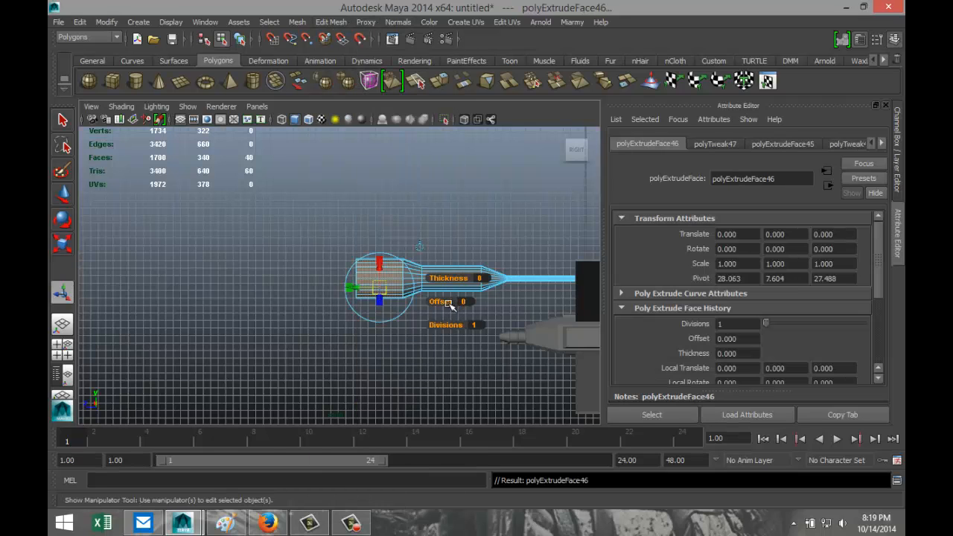
key("w")
left_click_drag(351, 279, 142, 280)
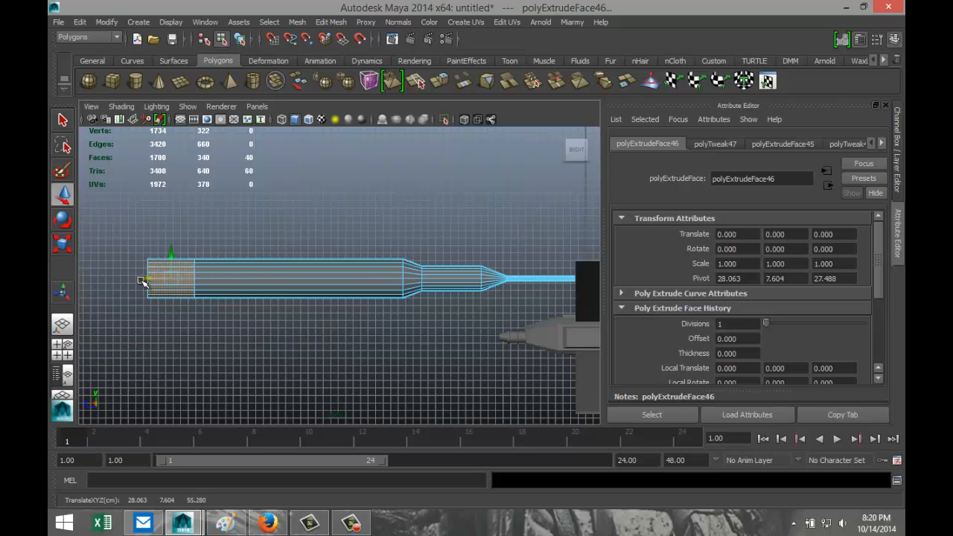
- Extrude the thick end faces again and scale them up uniformly by about 1.44 to form a wider end cap
left_click(335, 22)
left_click(352, 67)
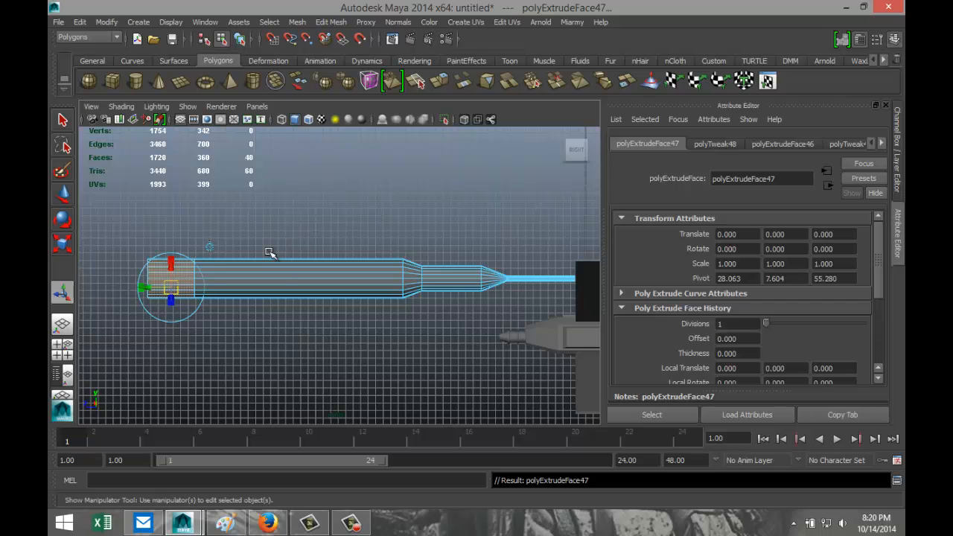
key("r")
left_click_drag(165, 278, 186, 285)
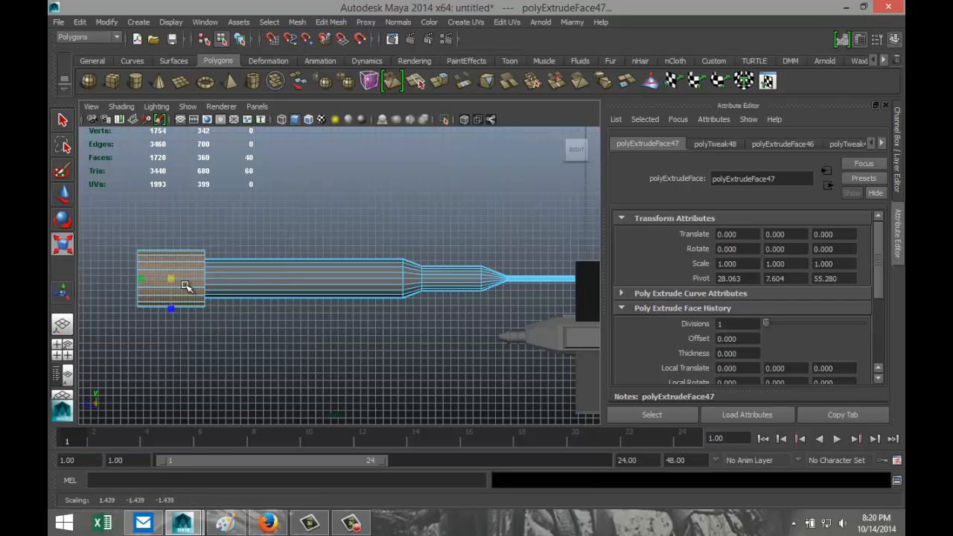
- Select the whole shaped cylinder as an object and center its pivot
scroll(305, 335, "down", 3)
scroll(320, 334, "down", 1)
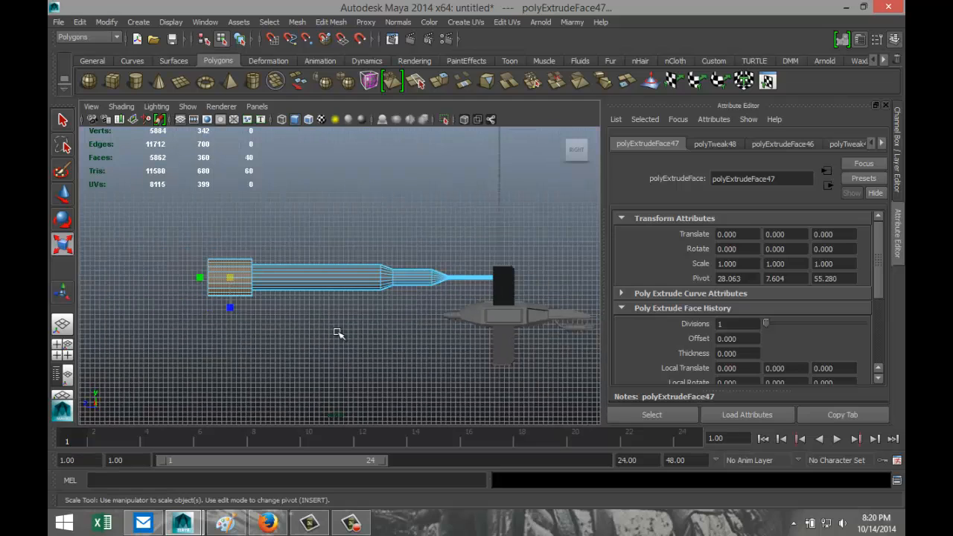
right_click_drag(341, 276, 398, 223)
left_click(344, 283)
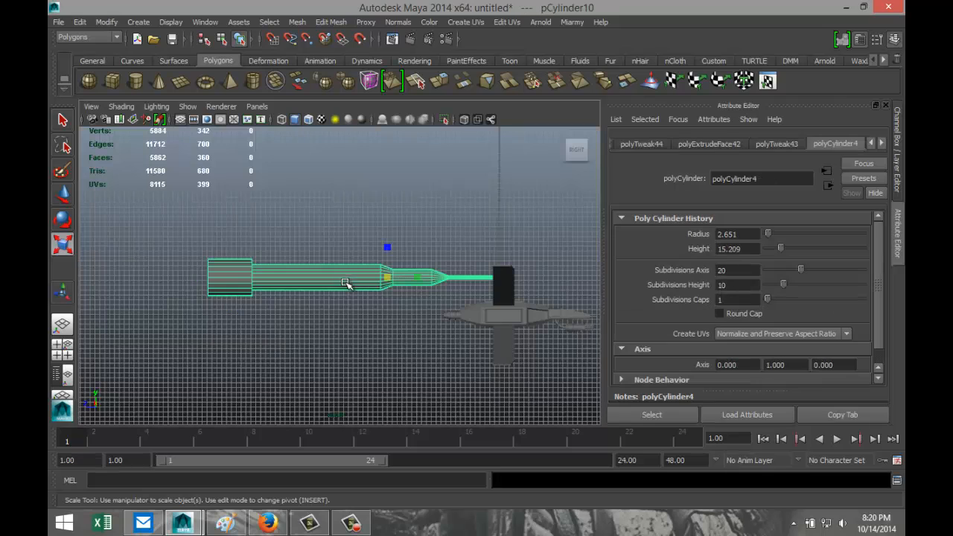
key("space")
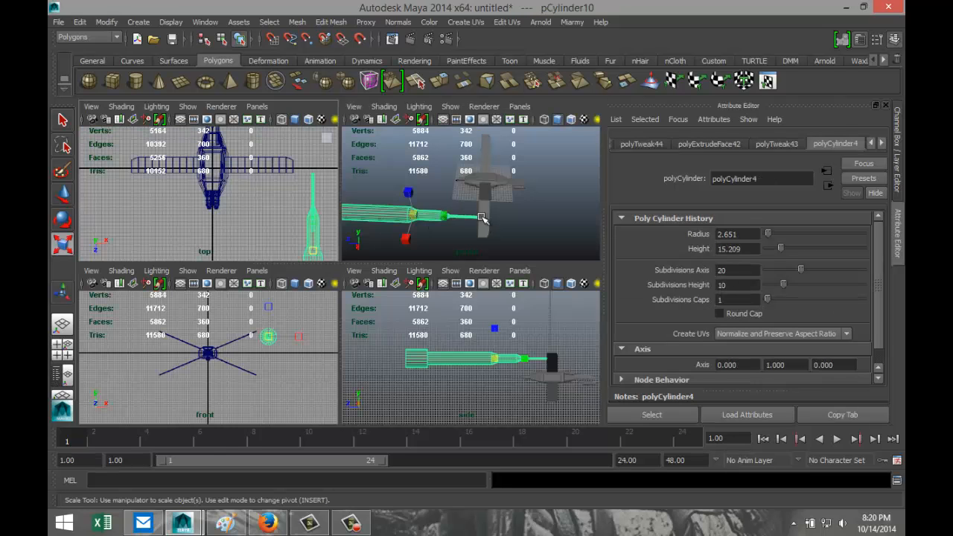
key("space")
scroll(442, 250, "down", 3)
left_click_drag(463, 259, 383, 238, "alt")
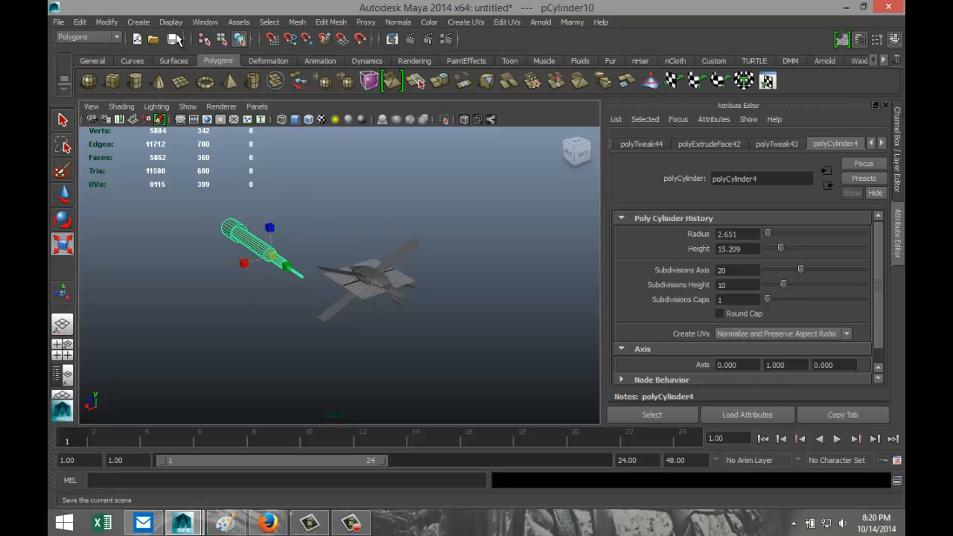
left_click(106, 21)
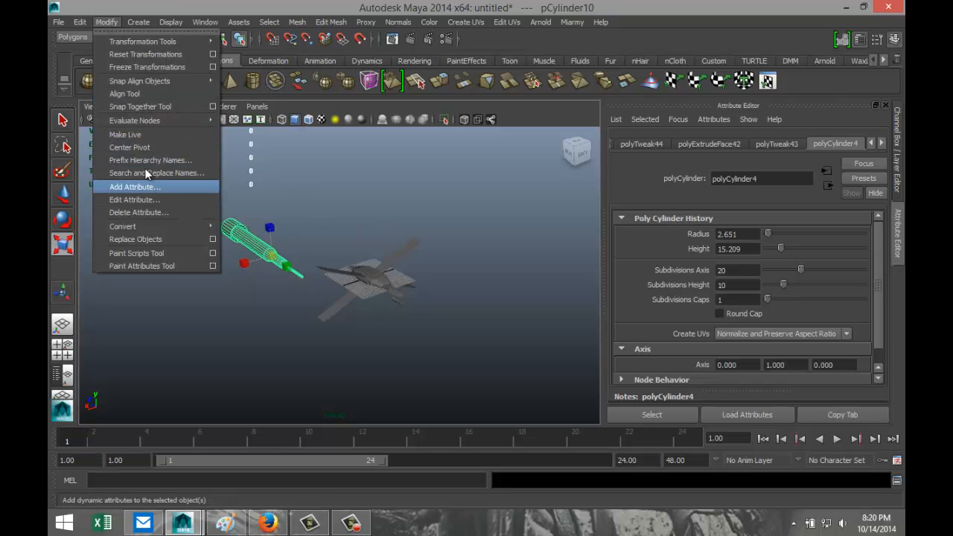
left_click(147, 148)
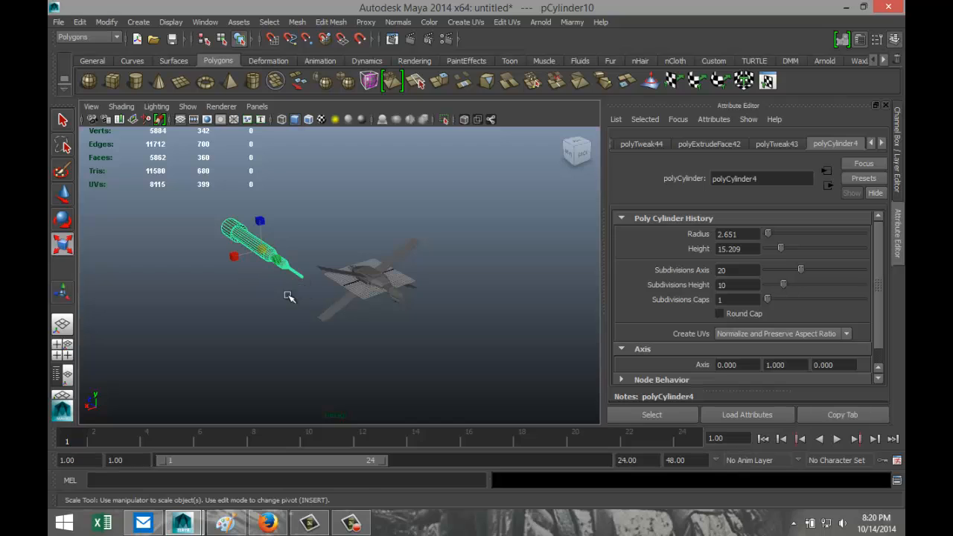
- In the front view, place the cylinder at the tip of the upper wing on the positive X side and scale it uniformly to about 0.27
key("w")
left_click_drag(260, 222, 267, 268)
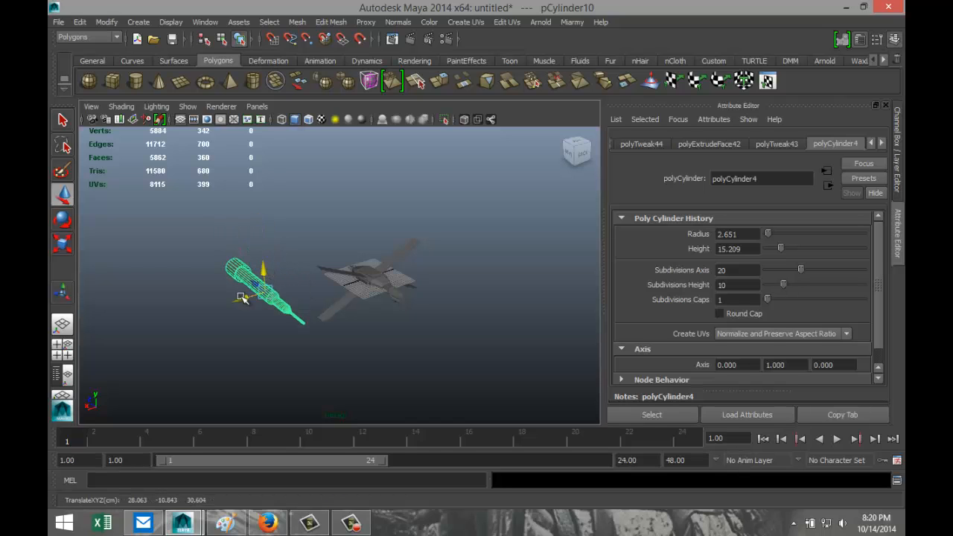
left_click_drag(242, 298, 291, 292)
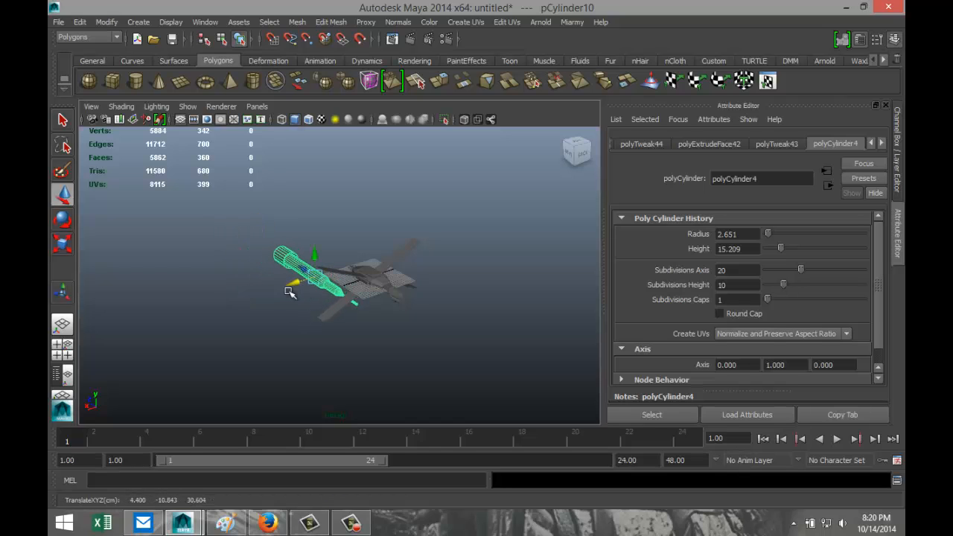
left_click(64, 356)
key("space")
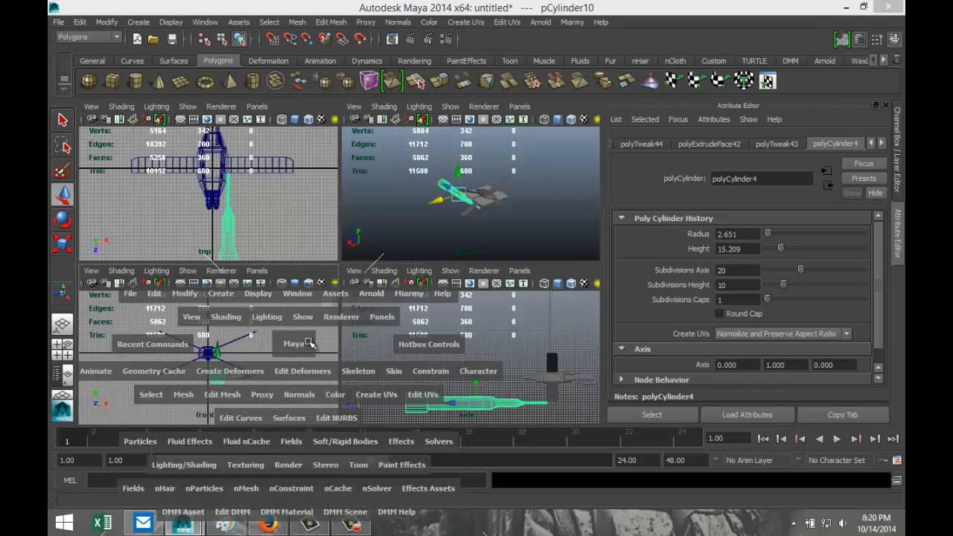
left_click_drag(358, 284, 349, 233)
key("r")
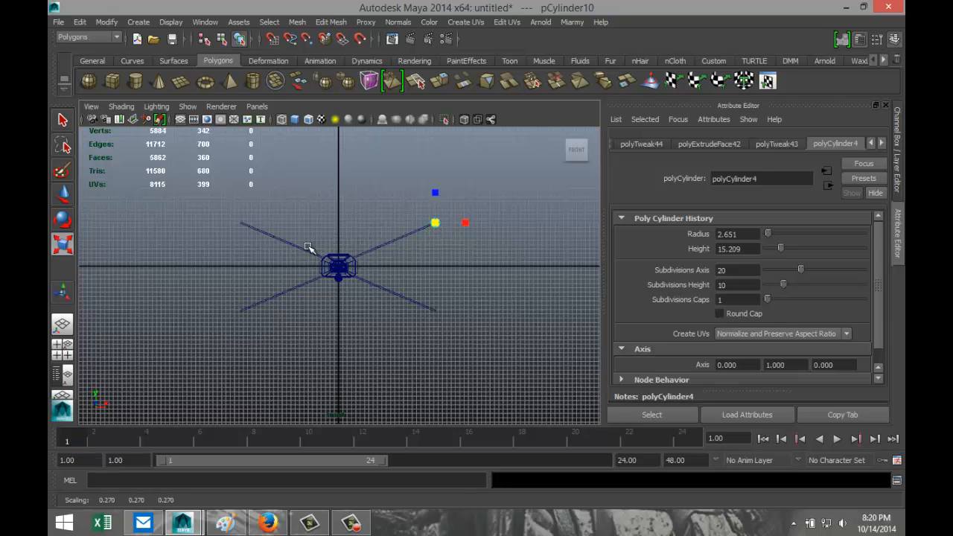
- In the perspective view, move the cylinder along Z to about -2.42 cm so it sits against the wing tip
left_click(62, 347)
key("space")
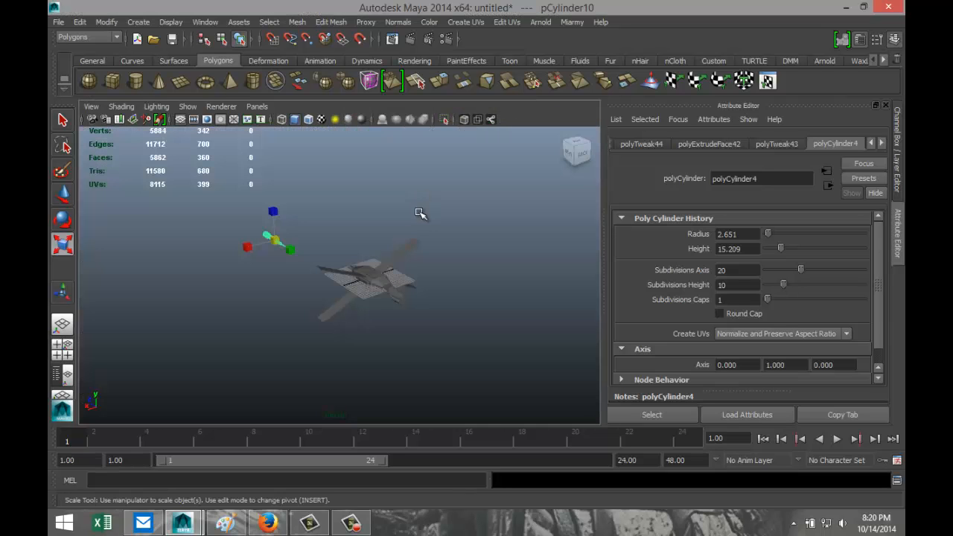
left_click_drag(352, 244, 403, 278, "alt")
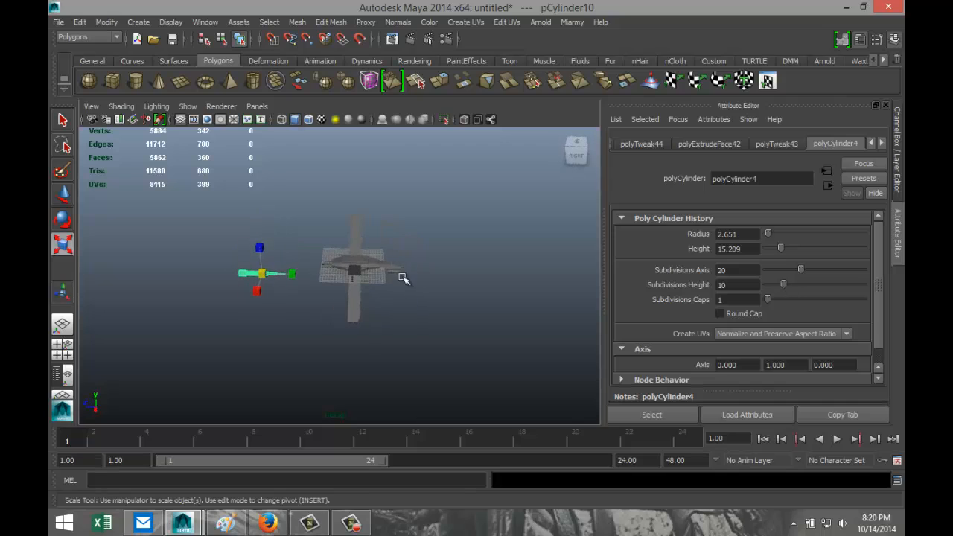
key("w")
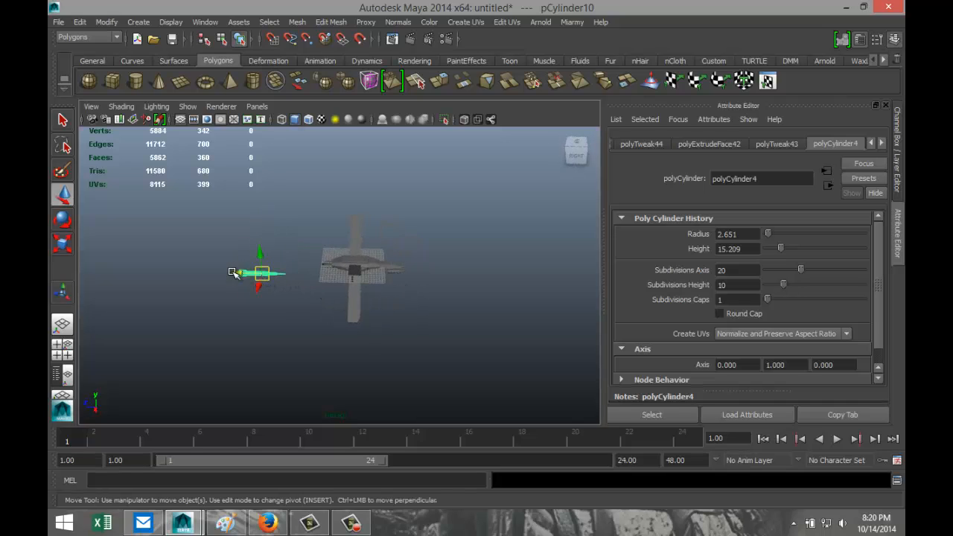
left_click_drag(233, 273, 332, 288)
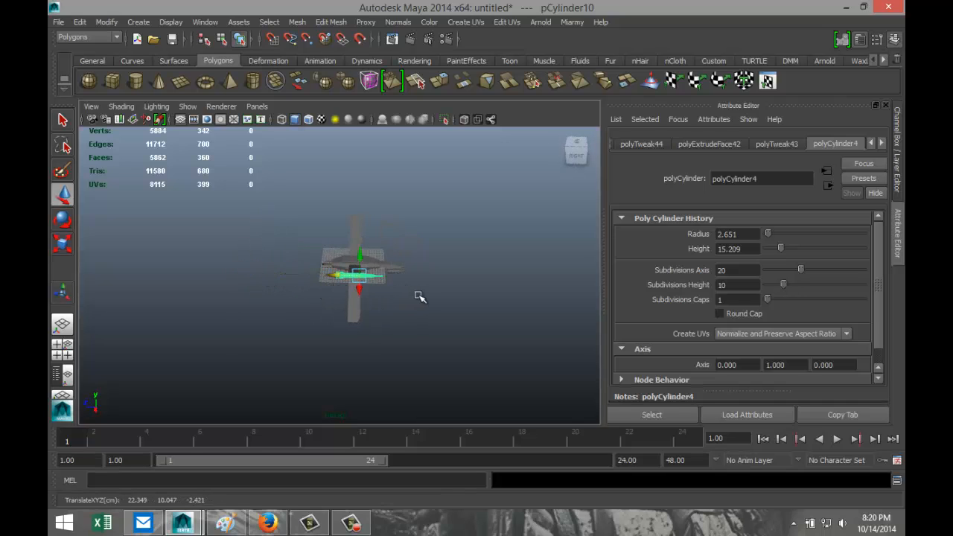
- Smooth the cylinder mesh, inspect its rounded shape on the wing, and reselect it
scroll(422, 296, "up", 5)
scroll(424, 295, "down", 3)
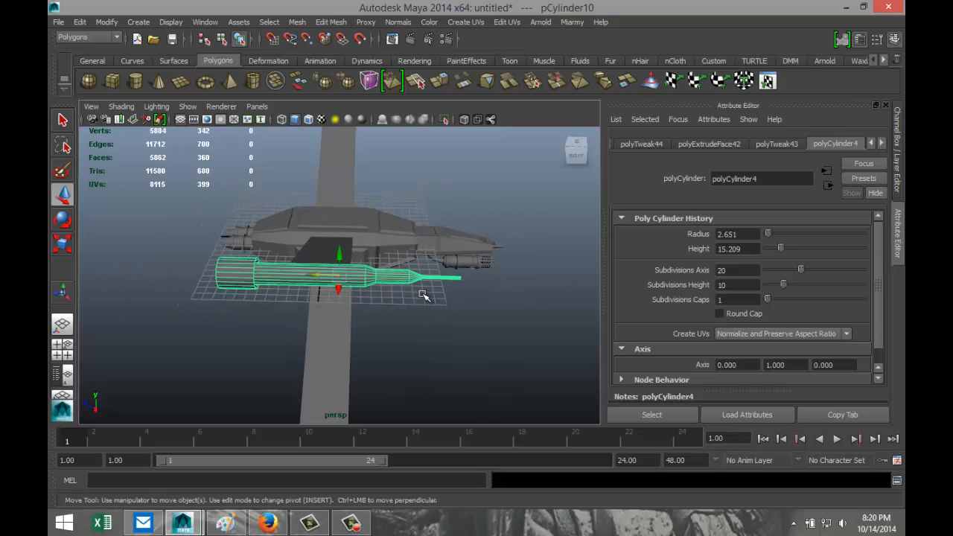
left_click_drag(462, 279, 357, 279, "alt")
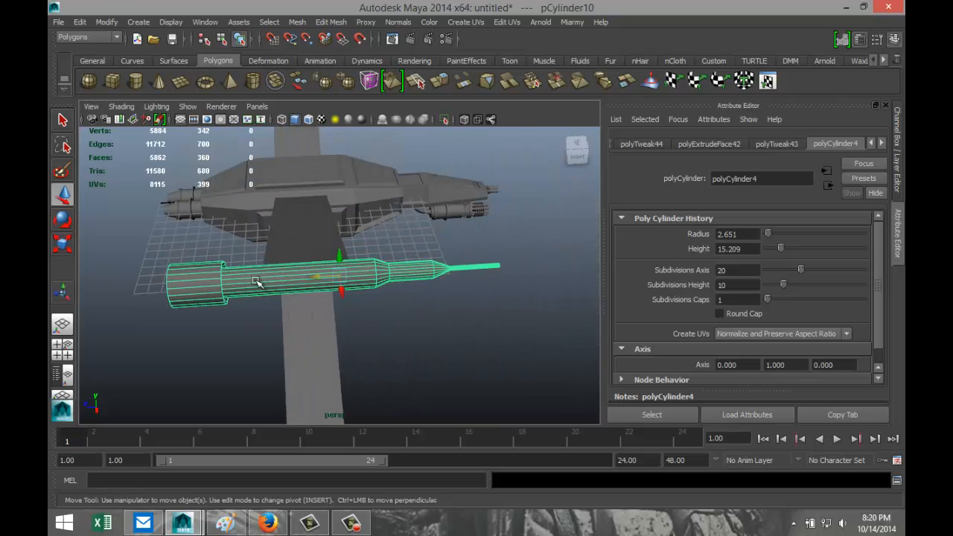
right_click_drag(254, 284, 247, 351, "shift")
left_click(436, 338)
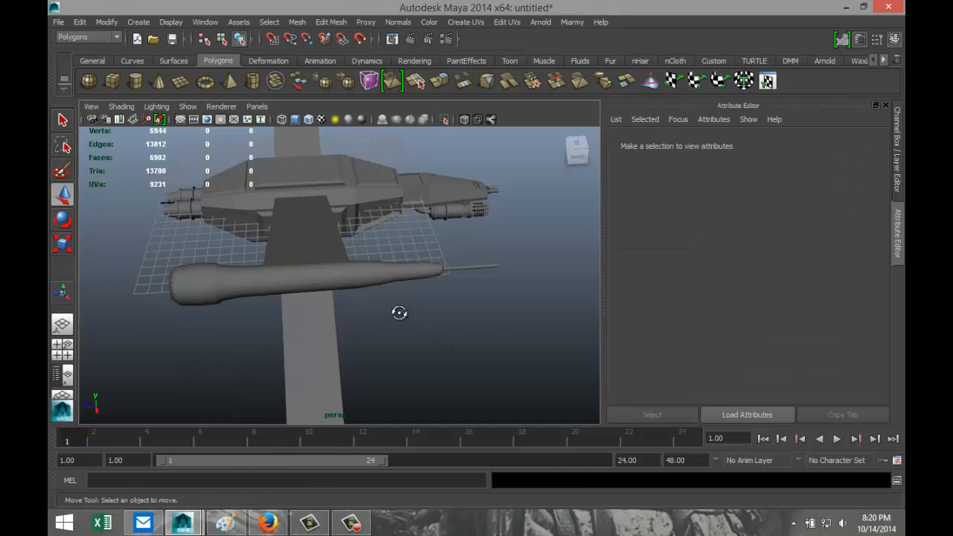
left_click_drag(397, 312, 336, 349, "alt")
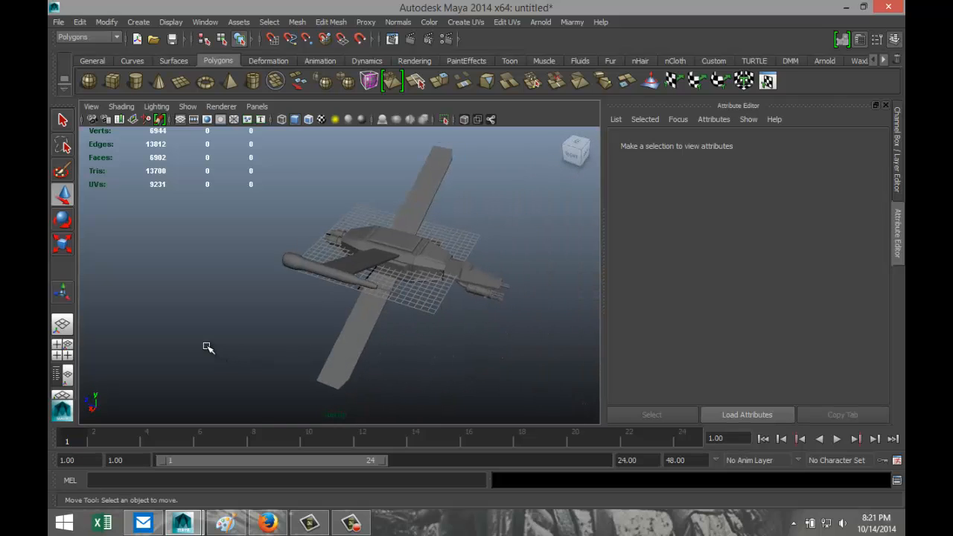
left_click(352, 280)
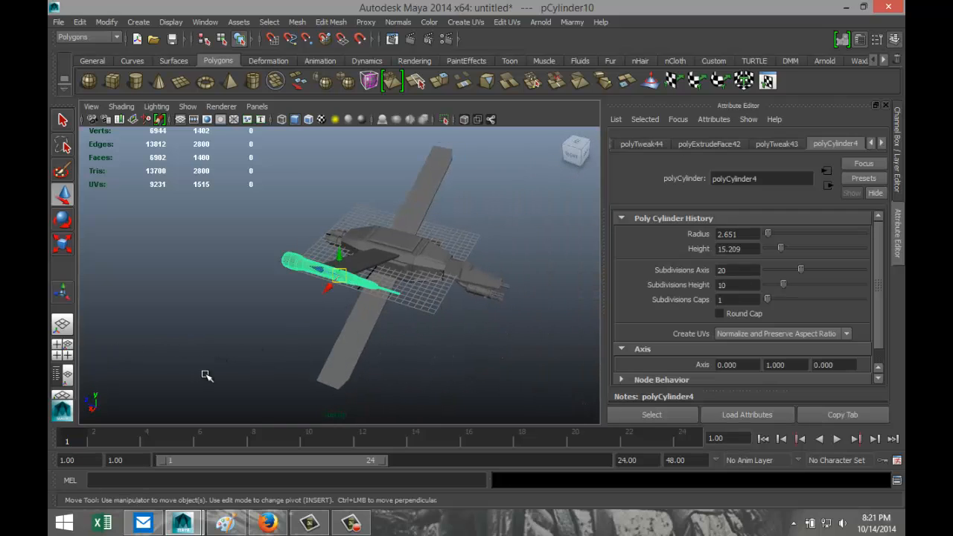
- In the front view, duplicate the cannon and move the copy down to the lower wing tip on the positive X side, at Y about -10.53 cm
left_click(62, 345)
key("space")
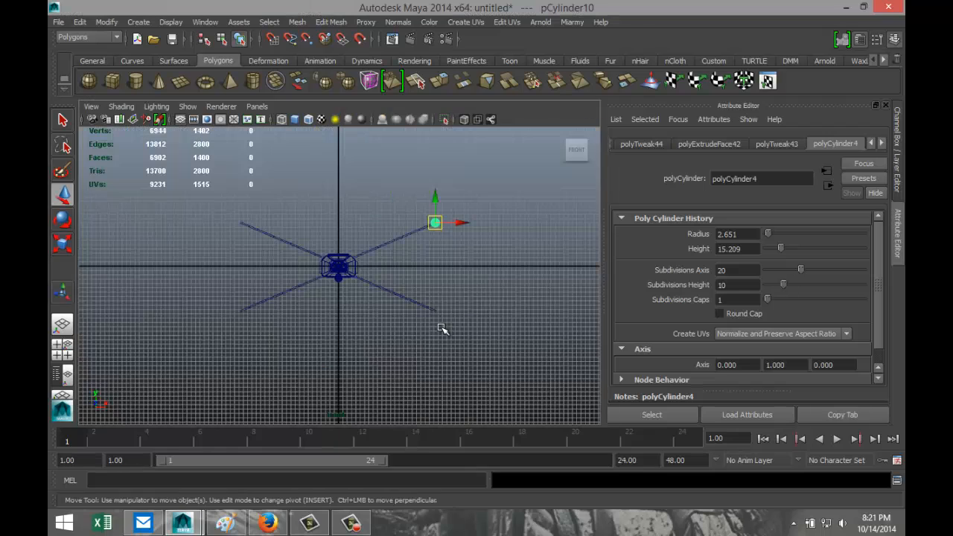
key("ctrl+d")
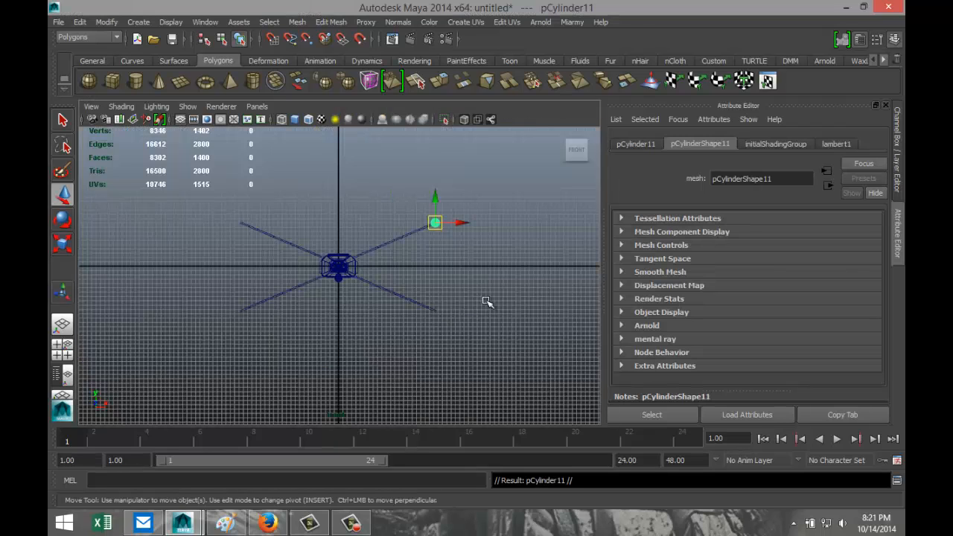
left_click_drag(435, 198, 445, 287)
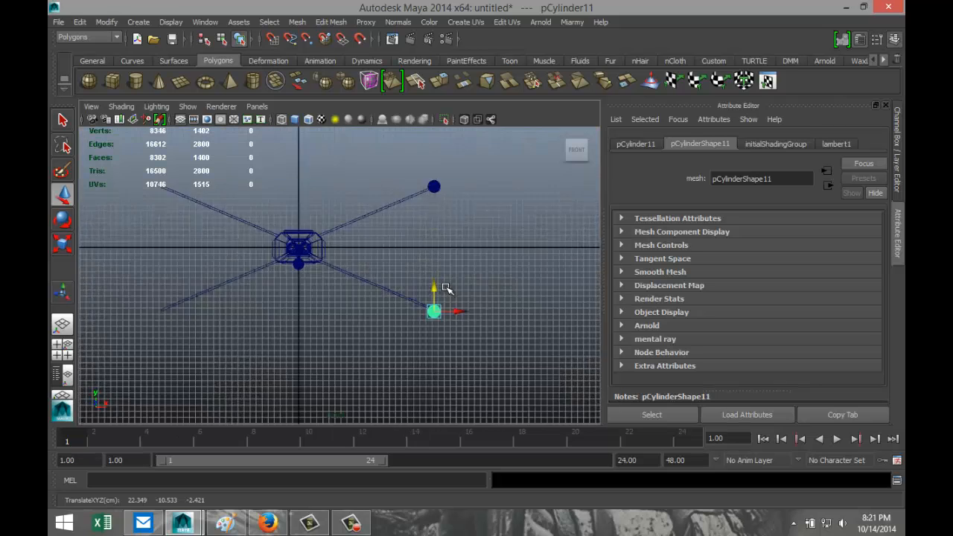
key("f")
left_click_drag(339, 249, 343, 214)
scroll(355, 245, "down", 5)
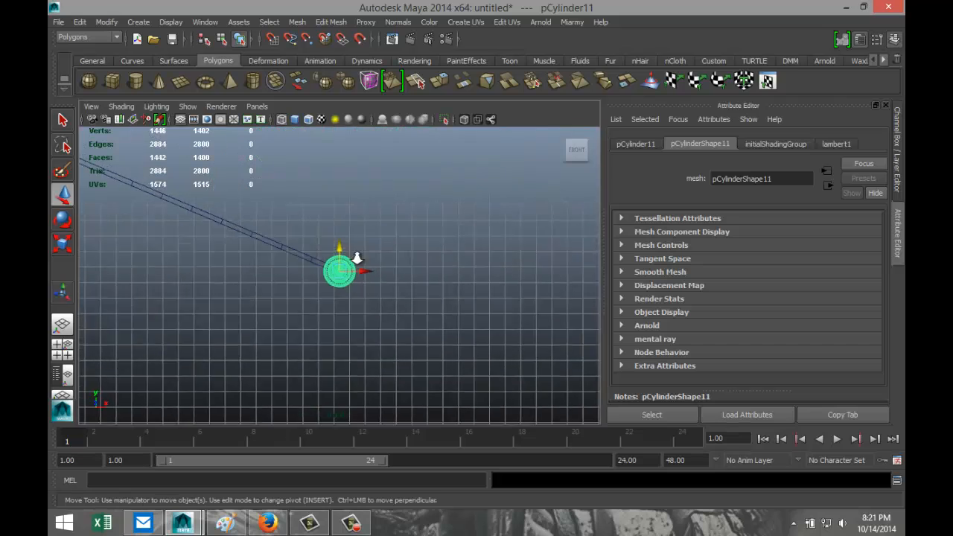
- Select both cannons on the positive X side, duplicate them, and move the copies across to the opposite wing tips
left_click(340, 142)
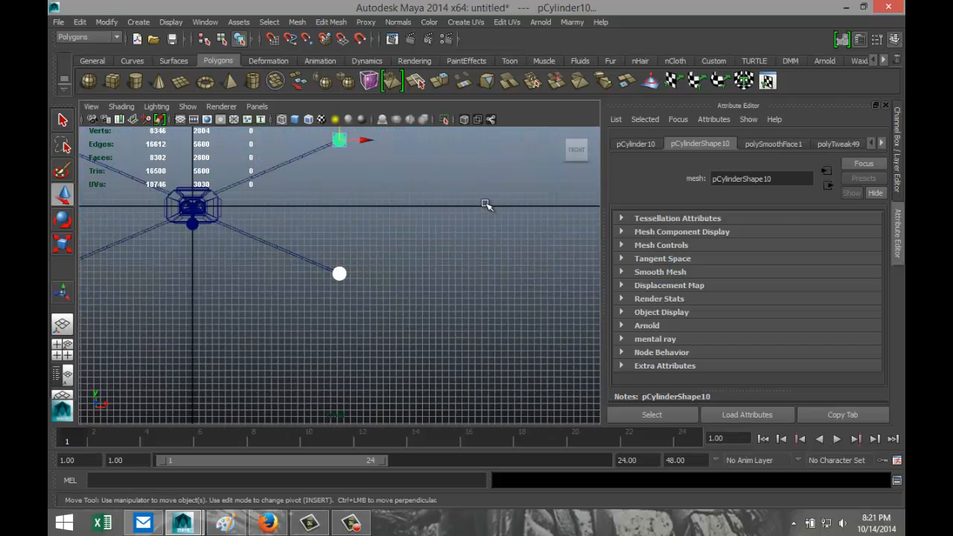
key("ctrl+d")
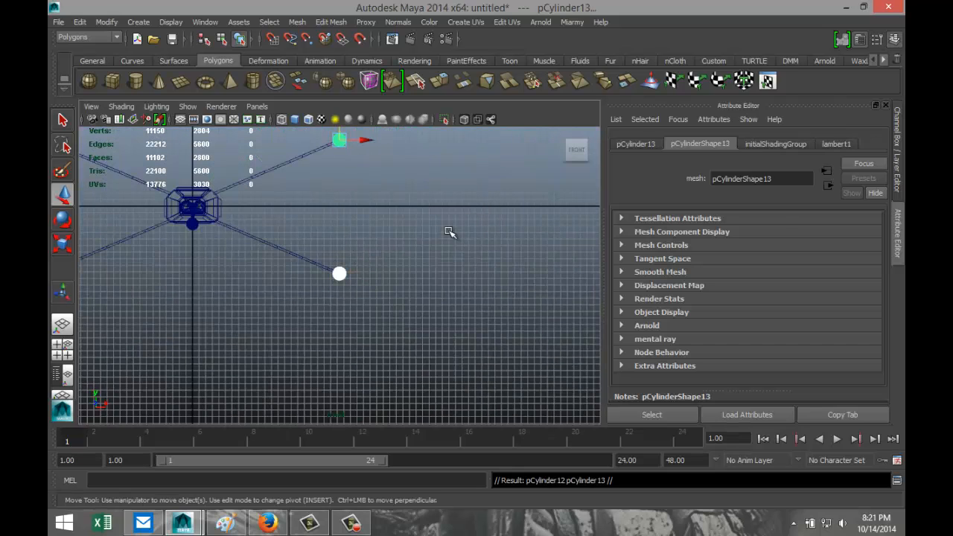
scroll(435, 217, "down", 2)
left_click_drag(369, 189, 178, 205)
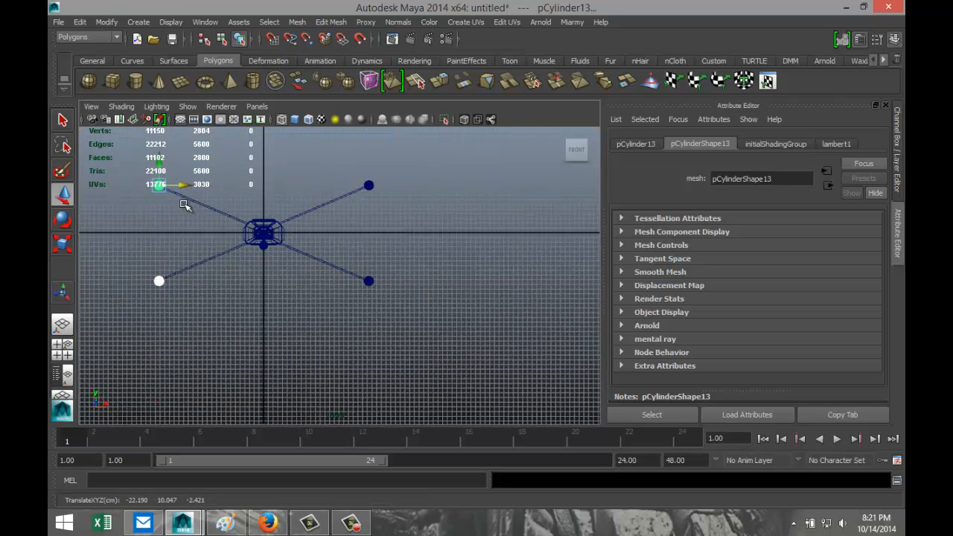
- Fine-tune the two copied cannons against their wing tips at X about -22.48 cm, check both tips, and clear the selection
scroll(387, 206, "up", 4)
middle_click_drag(393, 202, 394, 313, "alt")
scroll(399, 300, "up", 6)
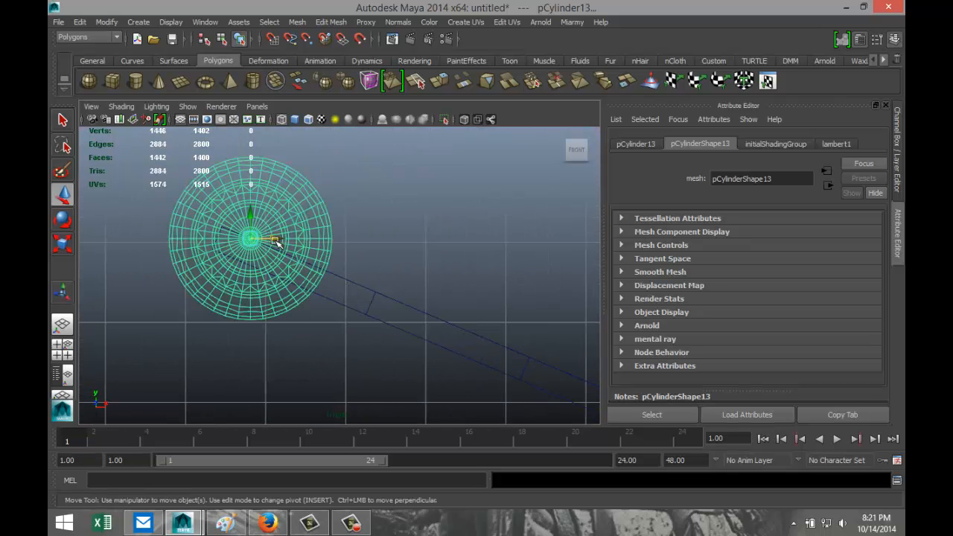
left_click_drag(275, 239, 226, 214)
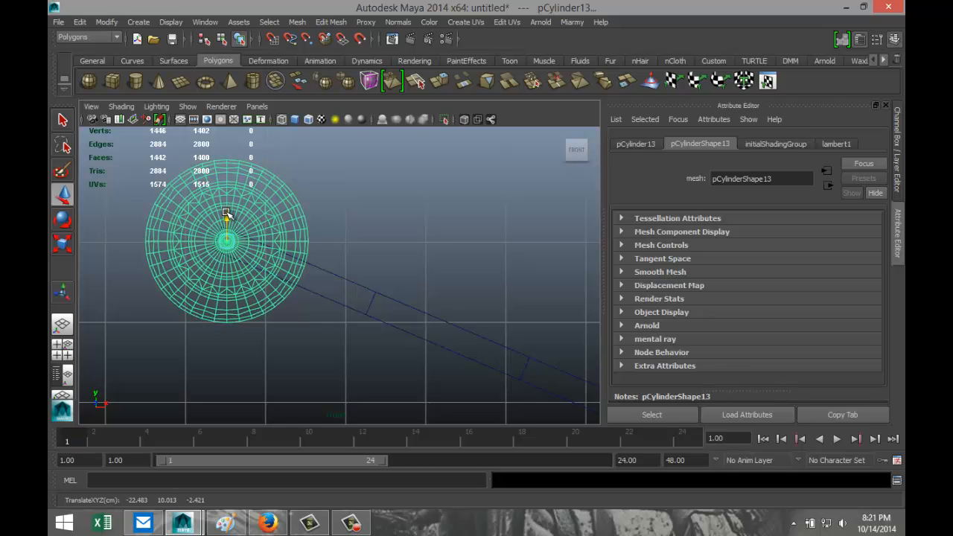
scroll(262, 299, "down", 5)
scroll(257, 319, "down", 1)
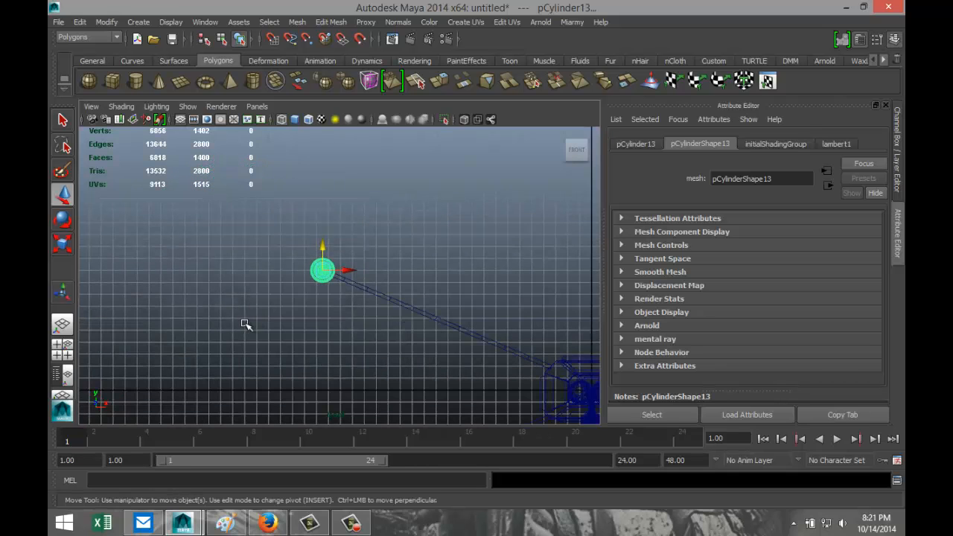
middle_click_drag(245, 323, 263, 145, "alt")
scroll(409, 339, "up", 2)
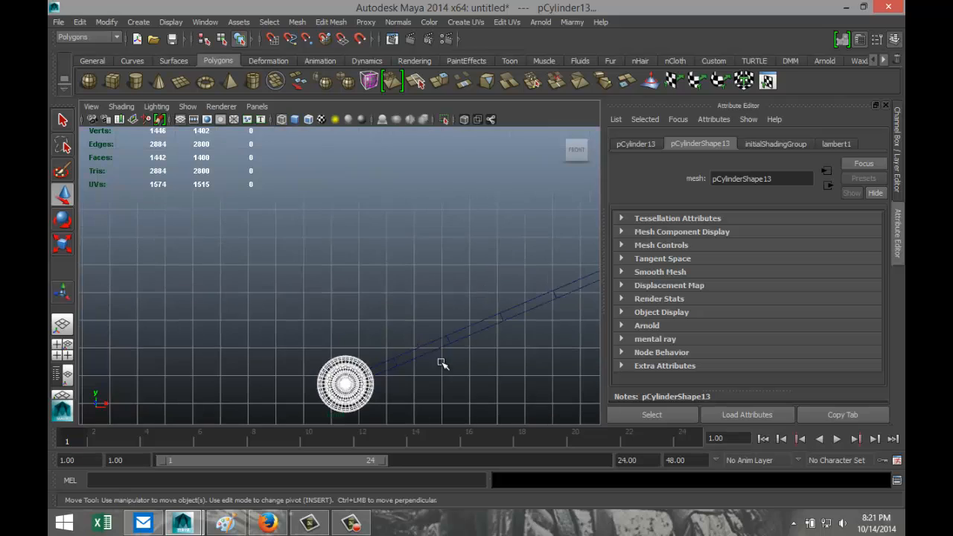
middle_click_drag(442, 361, 330, 312, "alt")
scroll(368, 334, "down", 3)
scroll(383, 344, "down", 2)
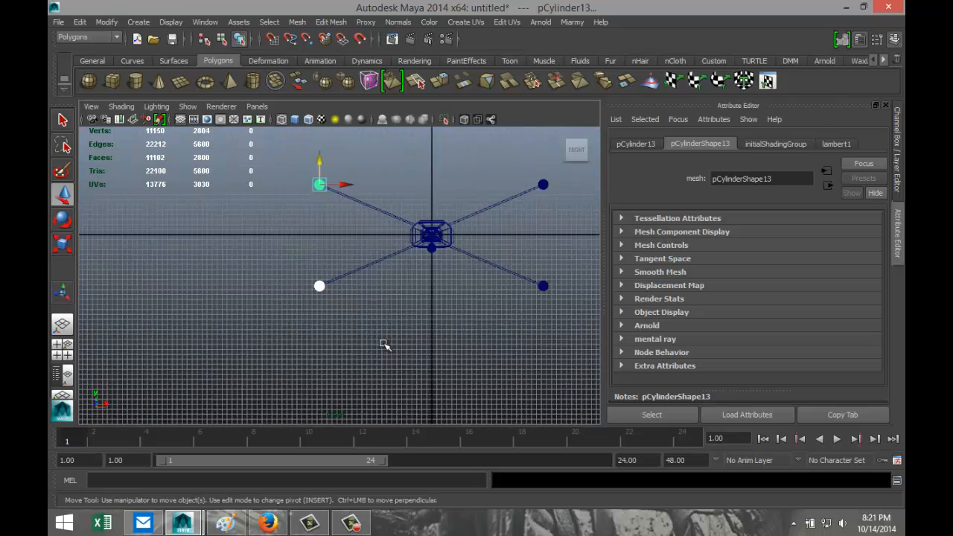
left_click(347, 362)
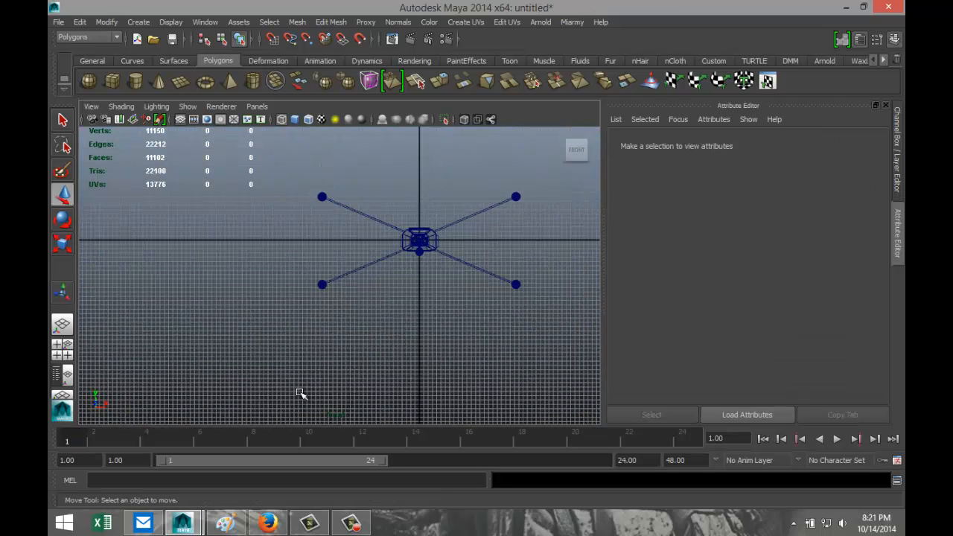
- Examine the cannons on the wing tips and the hull from several angles in the perspective view
left_click(75, 354)
key("space")
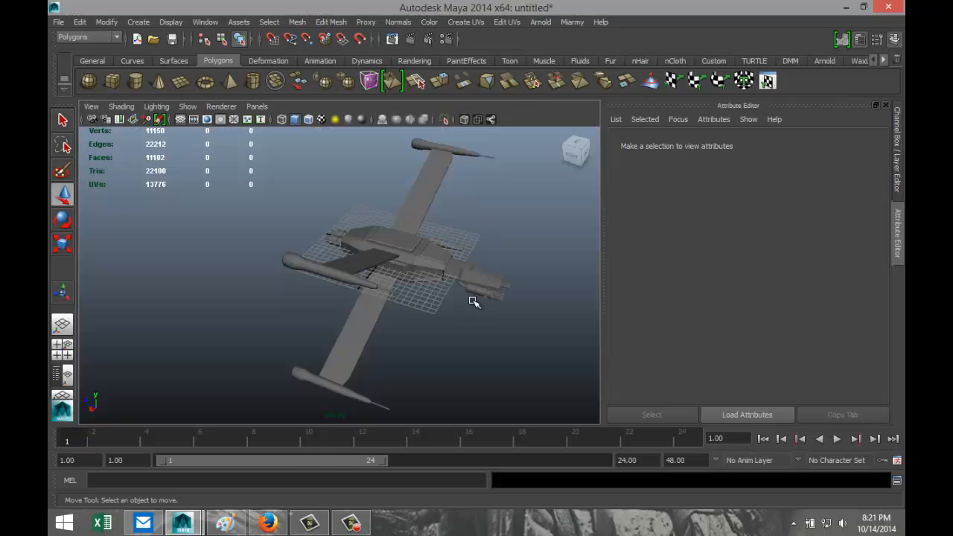
left_click_drag(522, 314, 491, 310, "alt")
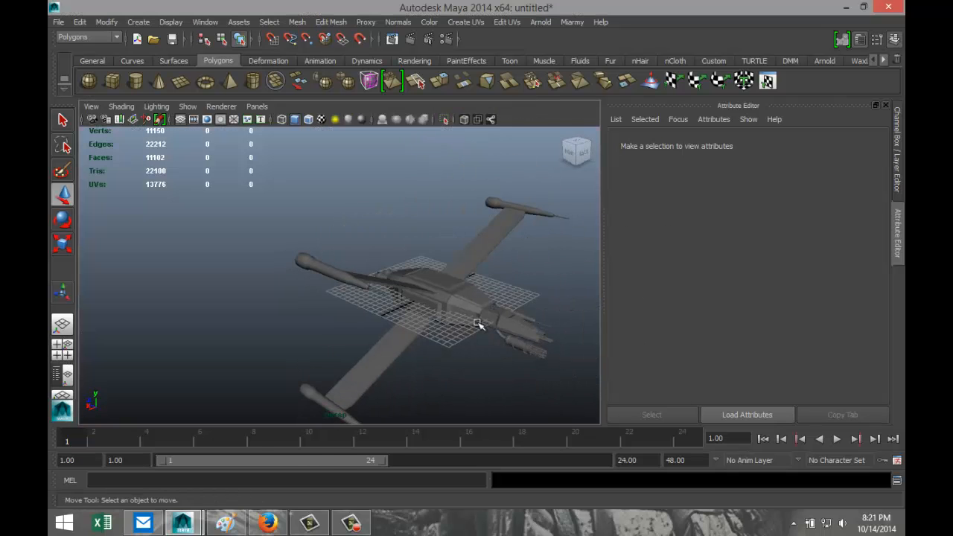
middle_click_drag(451, 317, 398, 275, "alt")
scroll(411, 297, "up", 2)
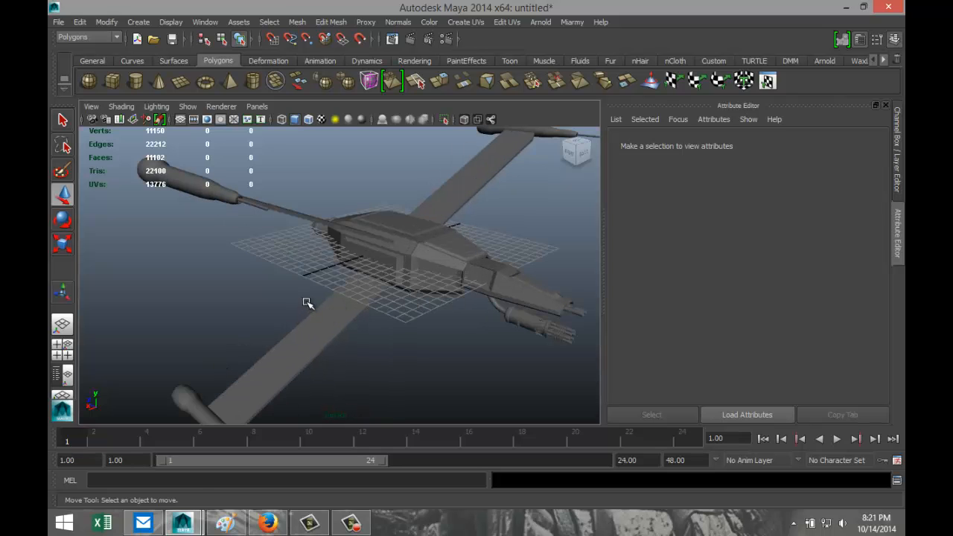
left_click_drag(307, 303, 283, 334, "alt")
middle_click_drag(282, 334, 463, 318, "alt")
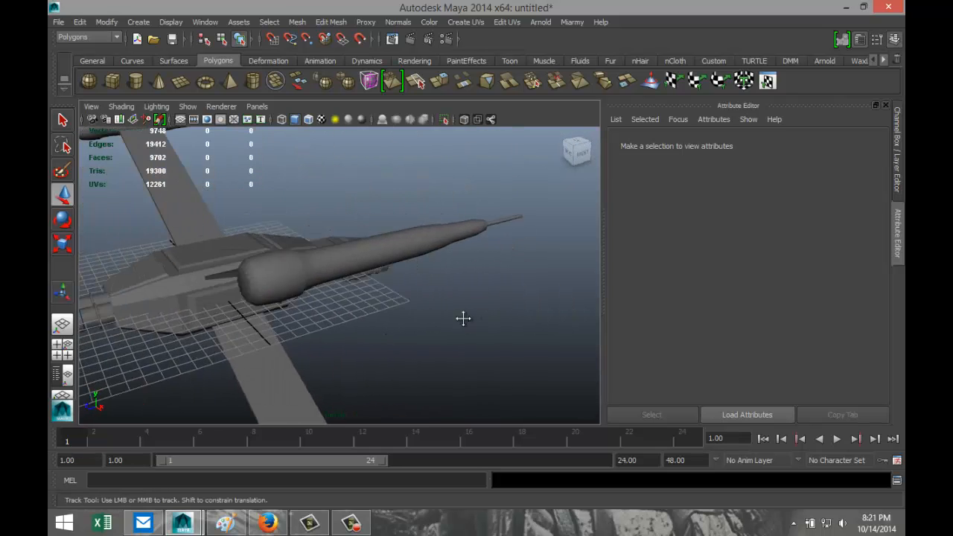
left_click_drag(463, 319, 304, 306, "alt")
- Duplicate the twin engine cylinders at the end of the hull and raise the copy about 6.5 cm along Y
left_click(208, 311)
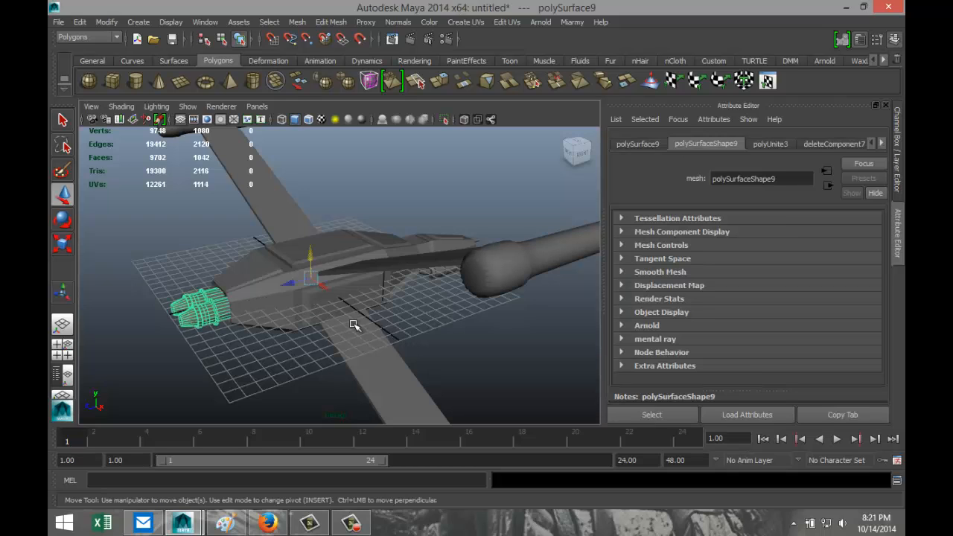
left_click(392, 81)
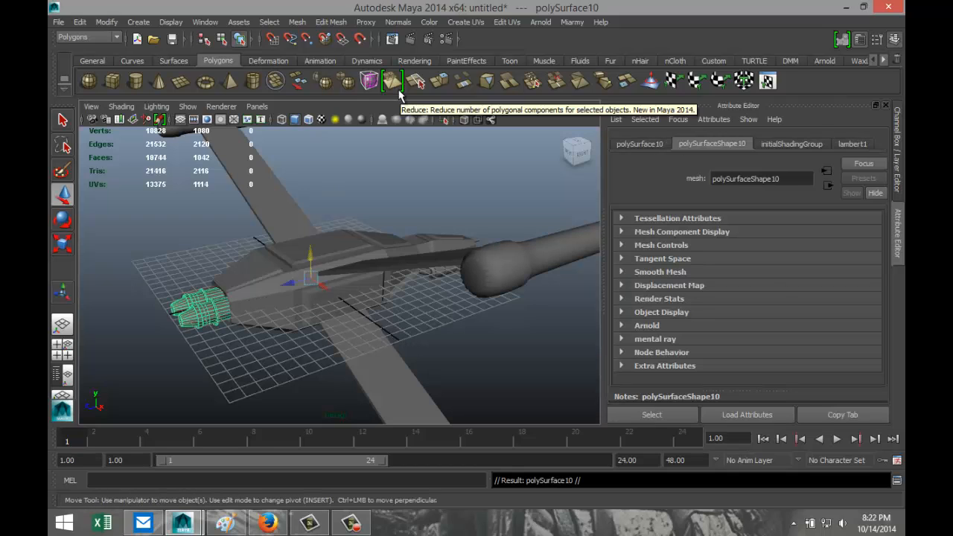
left_click_drag(302, 236, 295, 174)
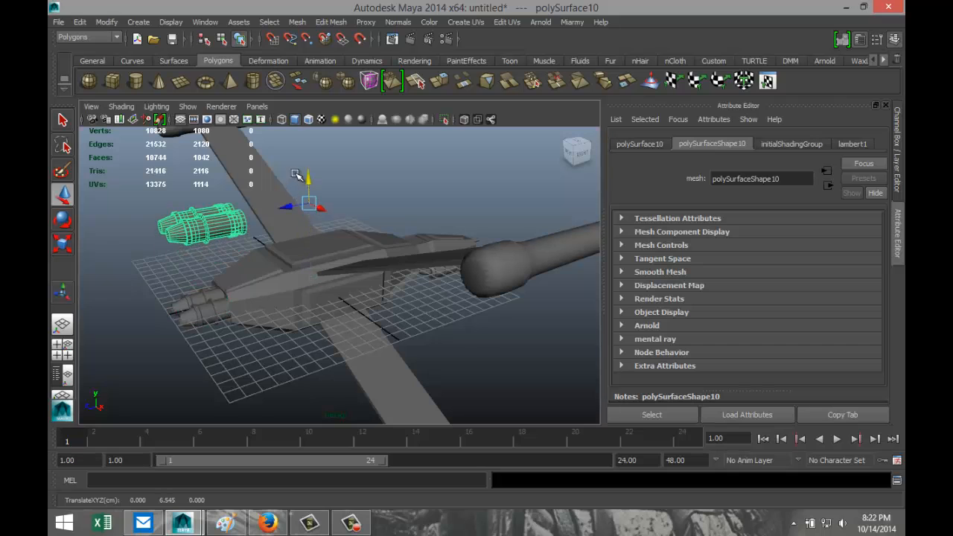
- Separate the duplicated engine pair into individual meshes, delete one cylinder, and select the remaining one
left_click(296, 22)
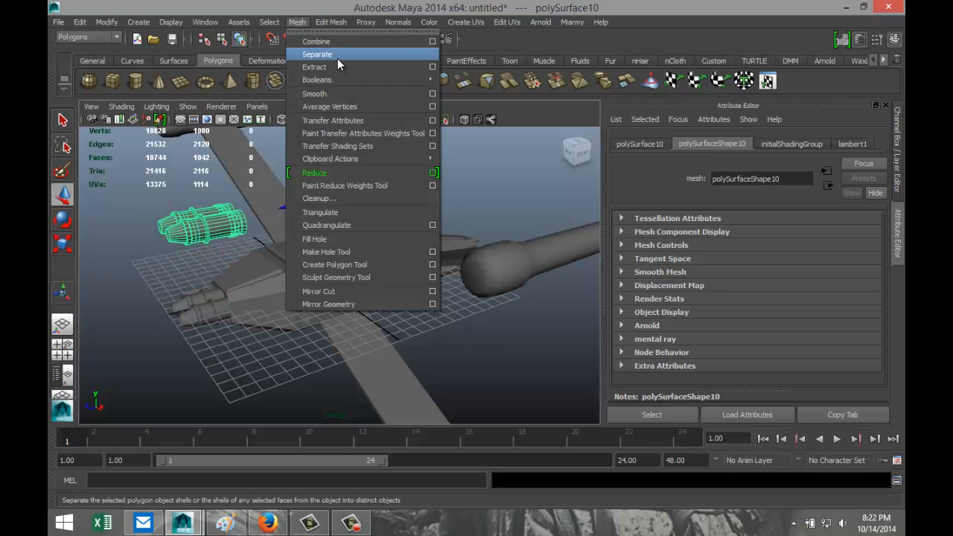
left_click(334, 54)
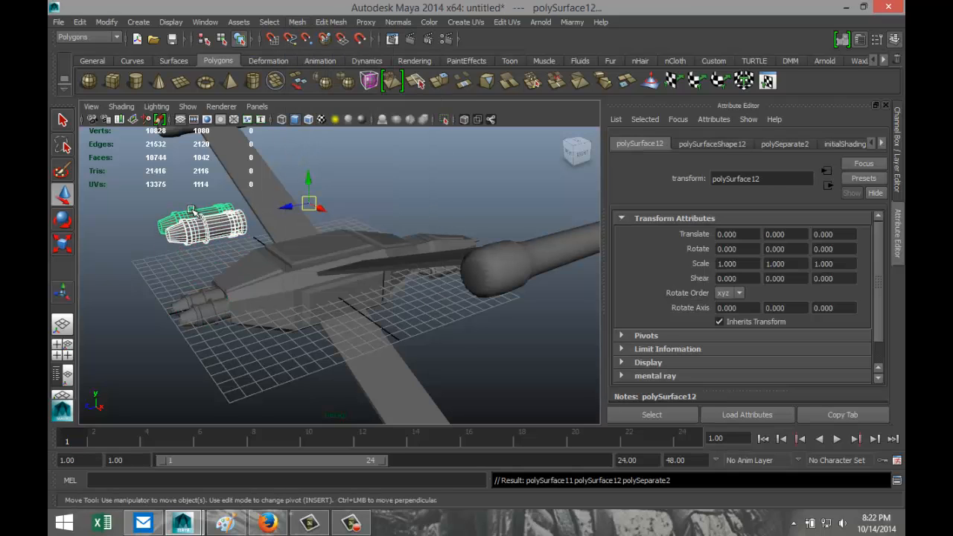
left_click(190, 211)
left_click(253, 234)
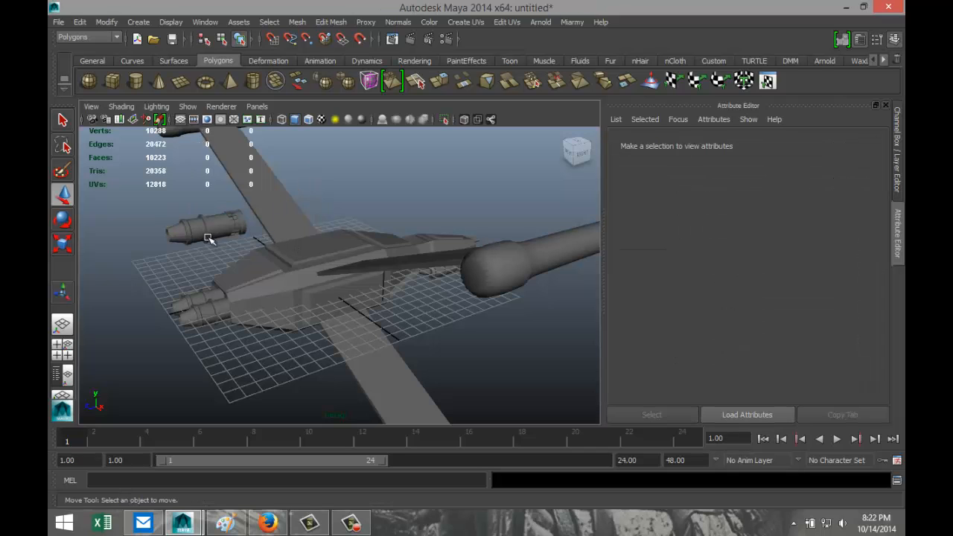
left_click(211, 231)
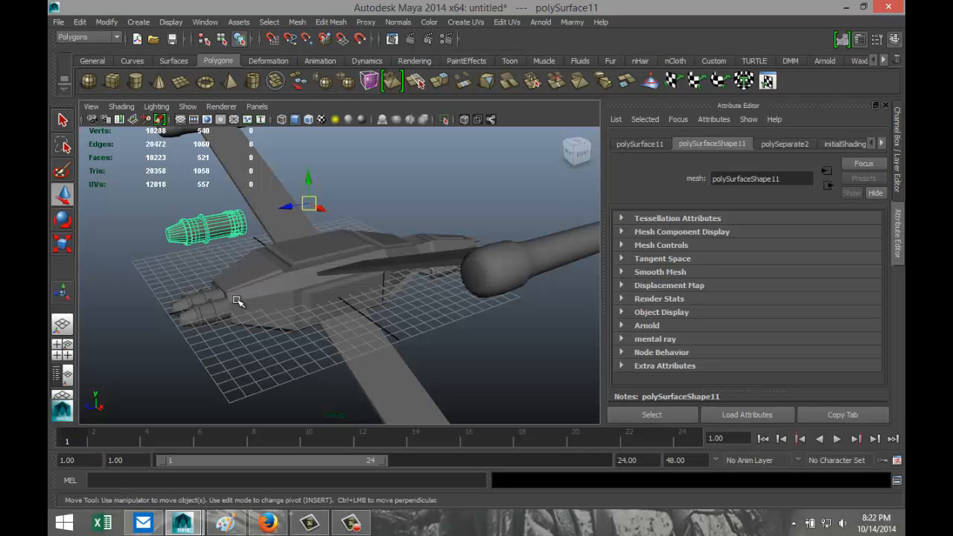
- Center the pivot of the single engine cylinder and move it beside the hull onto the root of the upper wing
left_click_drag(291, 303, 299, 247, "alt")
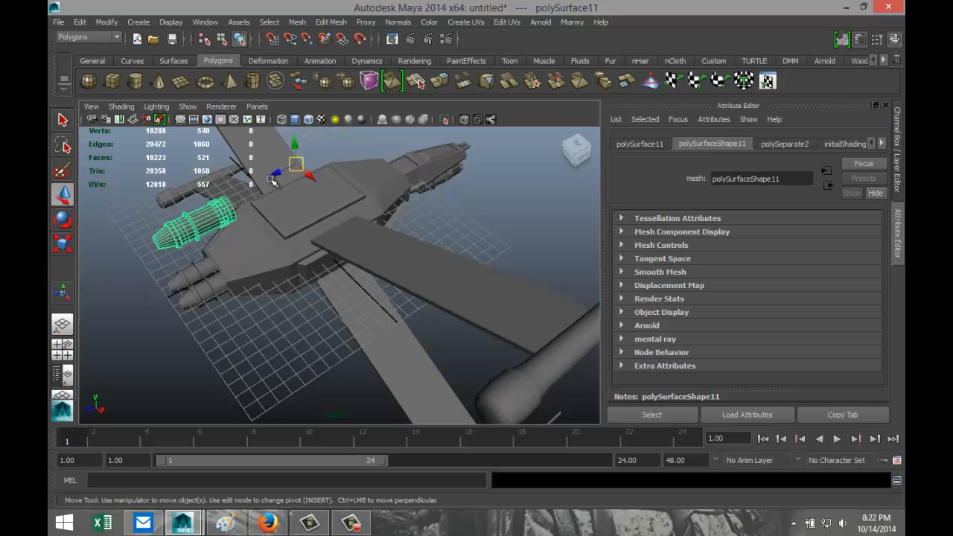
left_click(106, 22)
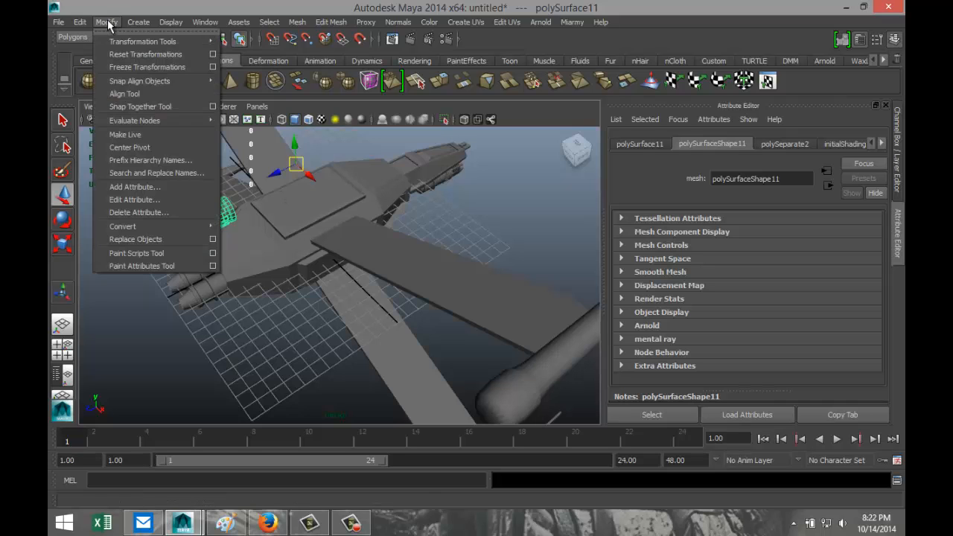
left_click(127, 149)
middle_click_drag(169, 237, 380, 260)
left_click_drag(249, 306, 373, 274, "alt")
left_click_drag(331, 210, 362, 272)
middle_click_drag(352, 264, 281, 271)
left_click_drag(364, 292, 283, 343, "alt")
- Scale the engine cylinder uniformly to about 1.79, and lengthen it along Z to a scale of about 2.88
key("r")
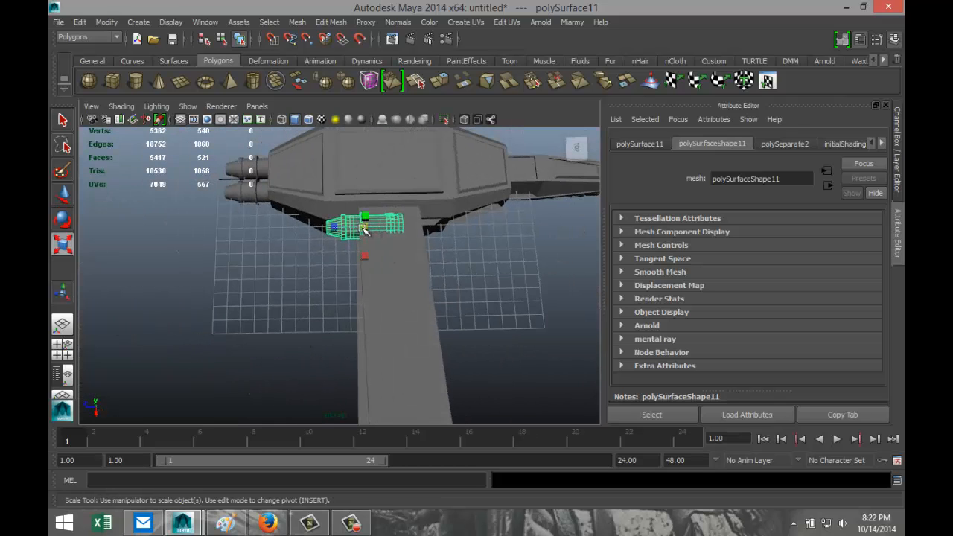
left_click_drag(365, 227, 396, 239)
left_click_drag(443, 297, 486, 340, "alt")
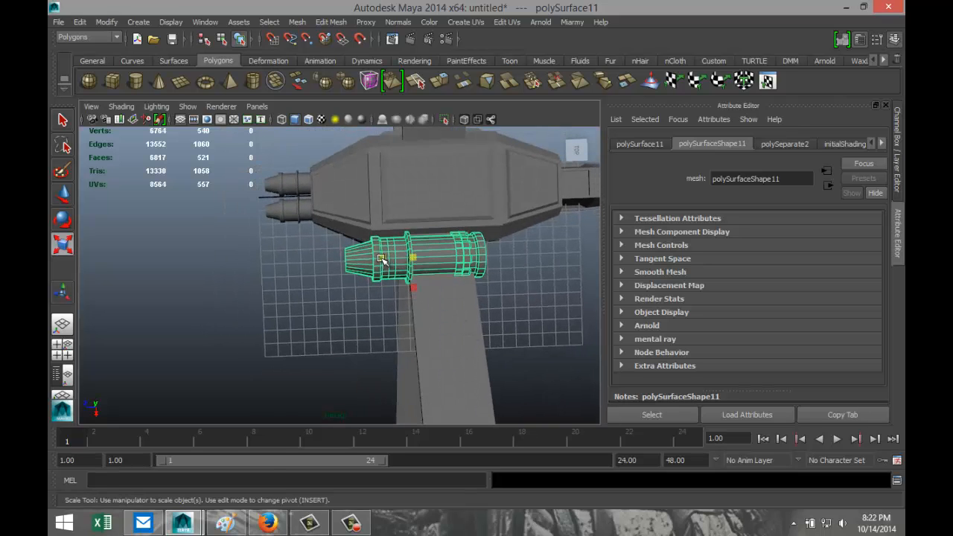
left_click_drag(380, 258, 363, 258)
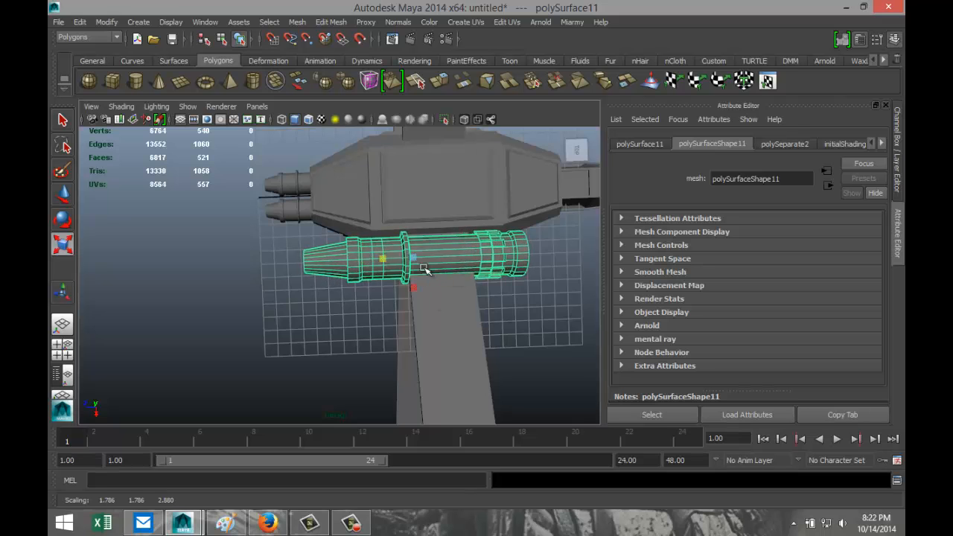
- In the front view, position the engine cylinder on the upper wing beside the hull at about X 5.85 cm and Y 3.07 cm
left_click_drag(525, 332, 382, 287, "alt")
scroll(392, 314, "up", 5)
left_click_drag(278, 305, 270, 355, "alt")
left_click(57, 345)
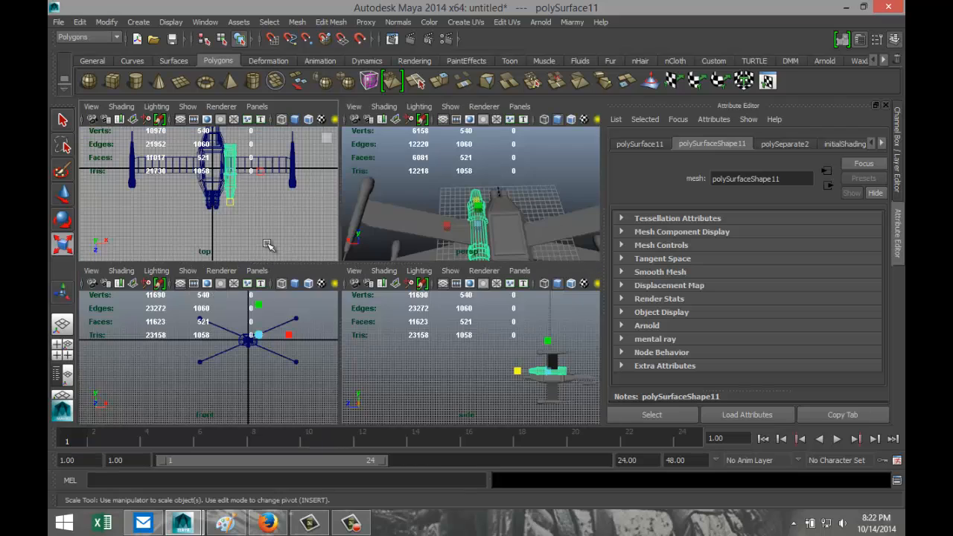
key("space")
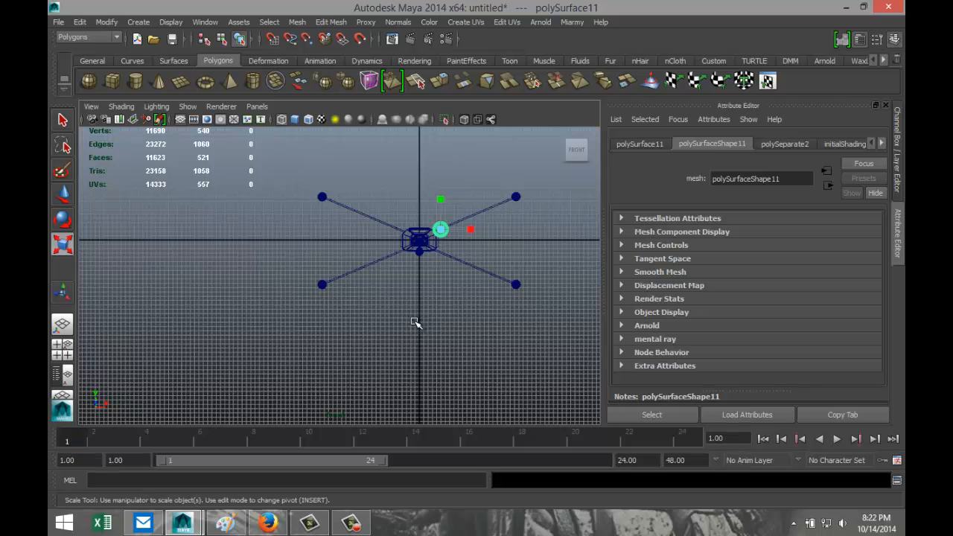
scroll(395, 325, "up", 5)
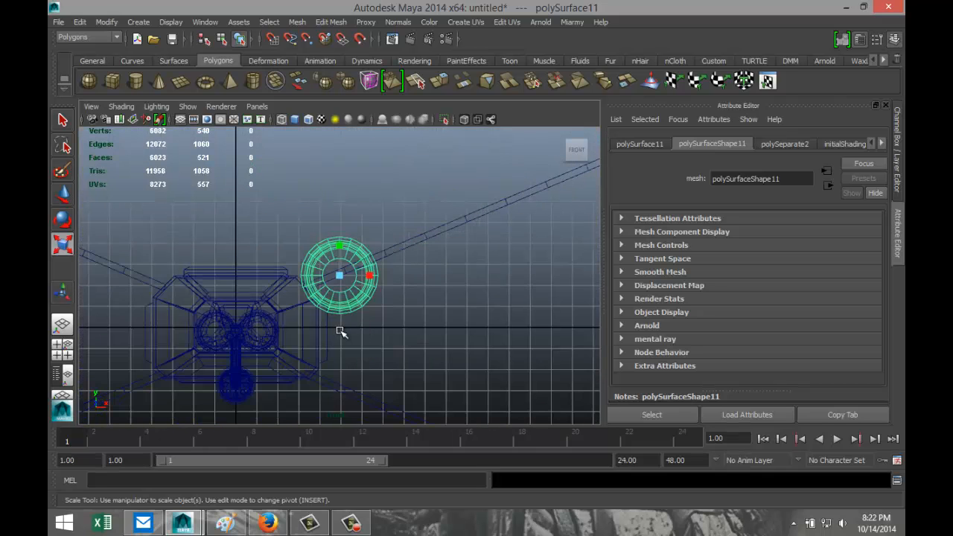
scroll(339, 330, "down", 2)
key("w")
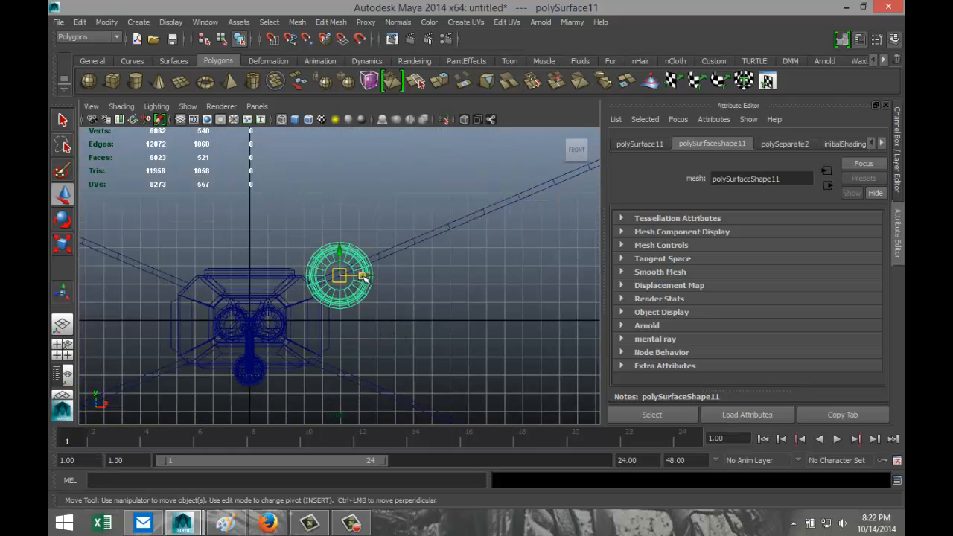
left_click_drag(363, 276, 353, 243)
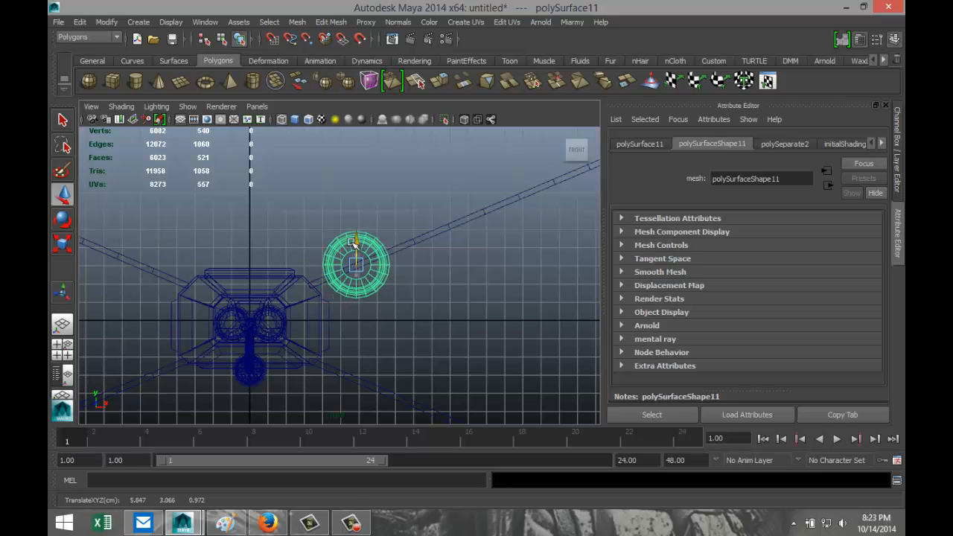
left_click(62, 345)
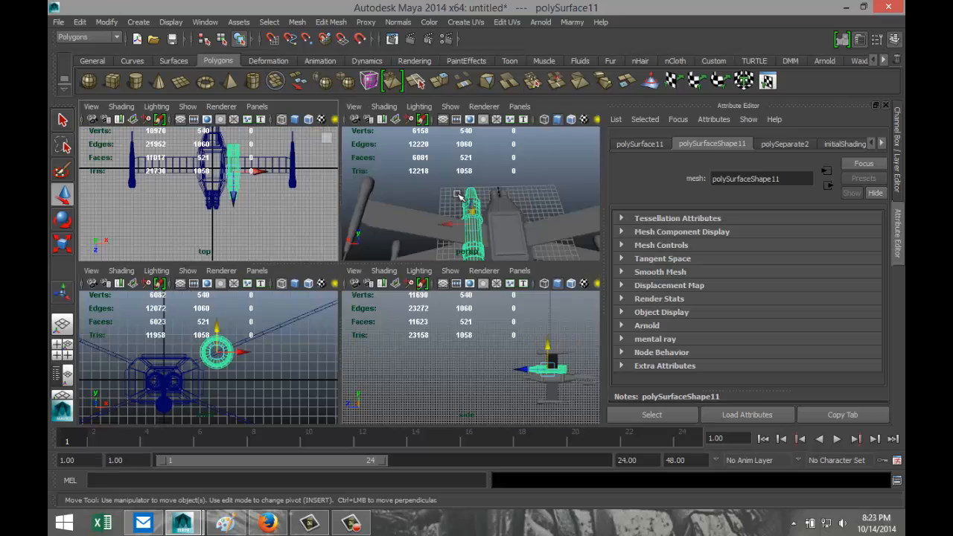
- Create a polygon pipe on the grid beside the hull with radius about 1.4, height about 0.09 and thickness 0.5
key("space")
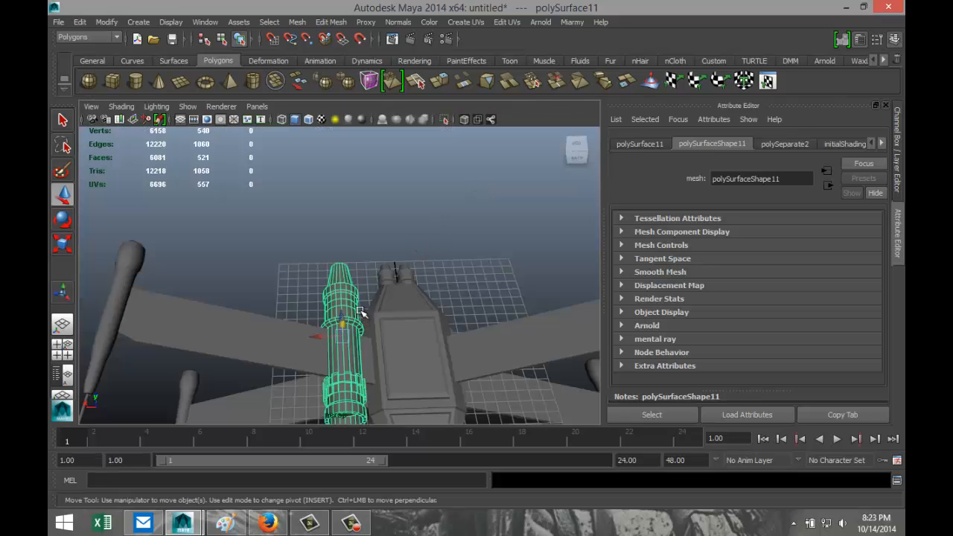
left_click_drag(360, 313, 365, 314, "alt")
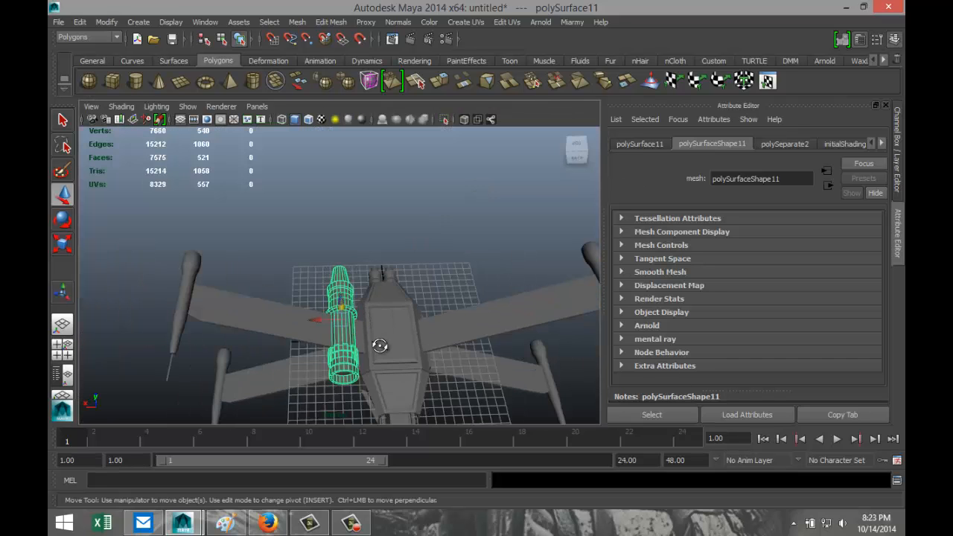
left_click_drag(378, 347, 418, 311, "alt")
scroll(391, 315, "up", 5)
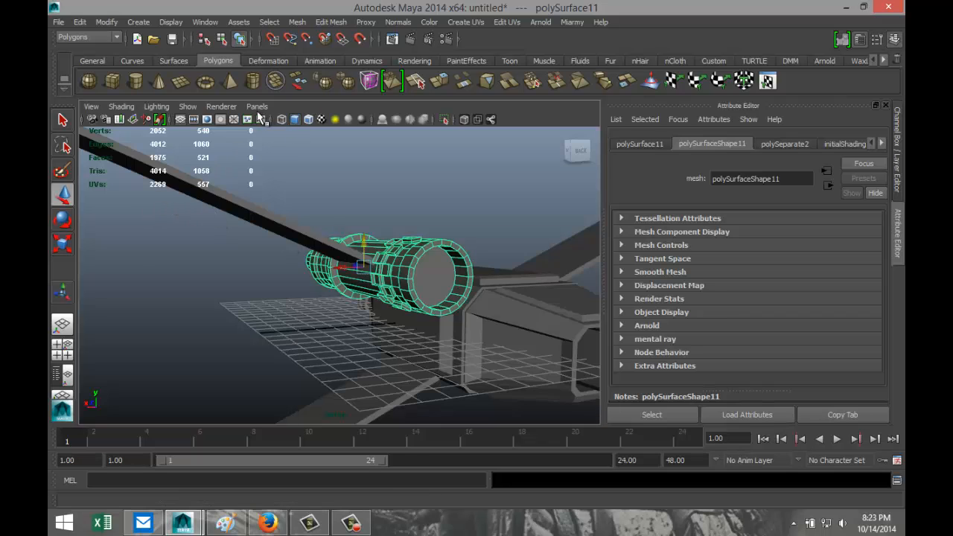
left_click(254, 87)
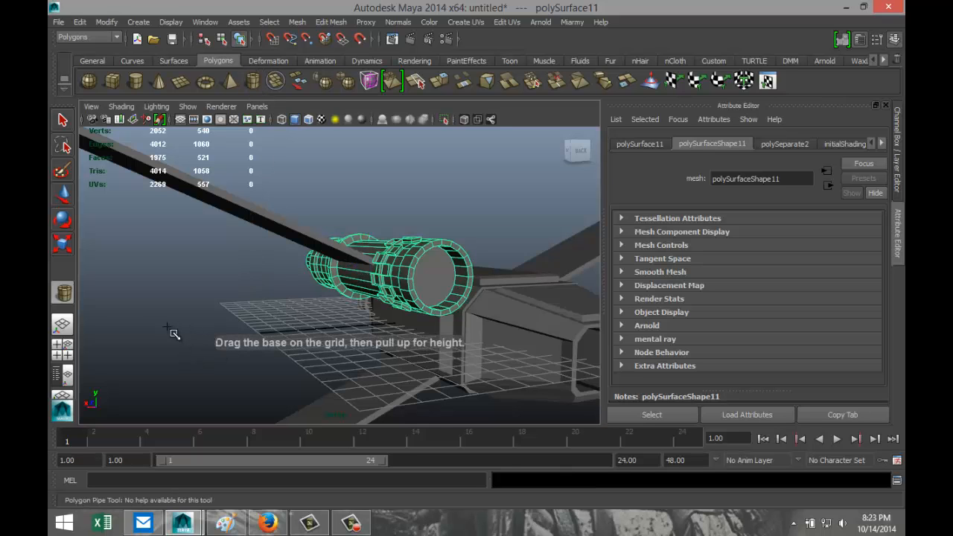
left_click_drag(149, 313, 166, 340, "alt")
mouse_move(275, 383)
left_mouse_down()
mouse_move(296, 382)
mouse_move(296, 371)
mouse_move(291, 379)
left_mouse_up()
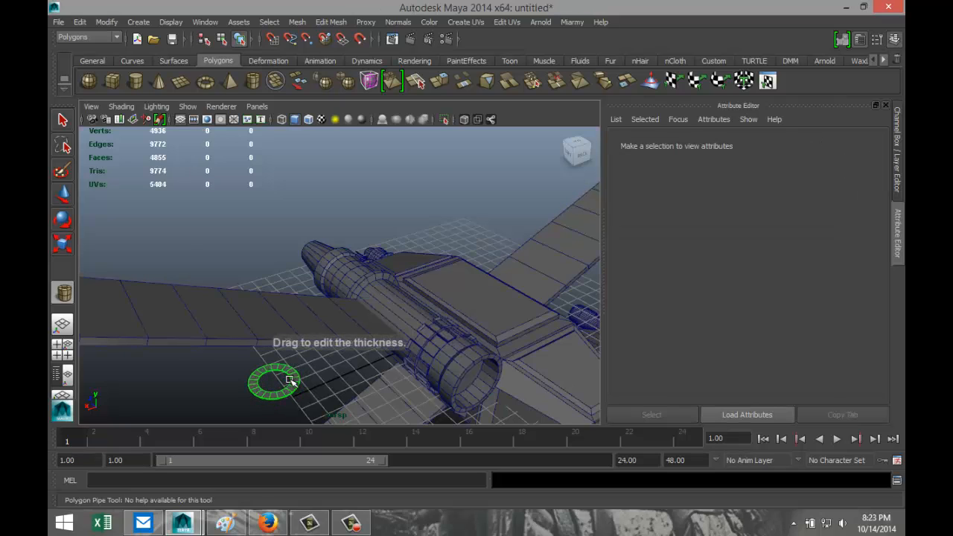
scroll(283, 395, "down", 8)
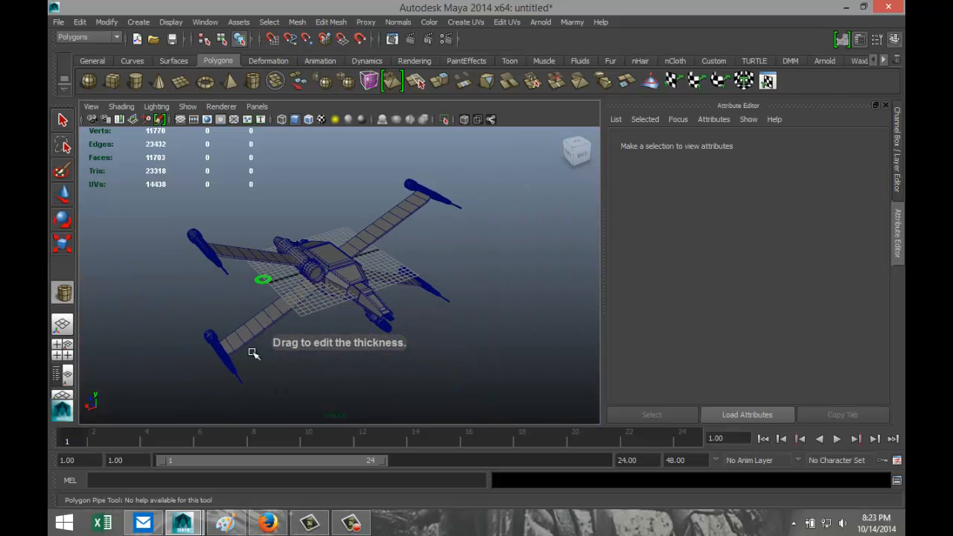
right_click_drag(256, 281, 261, 216)
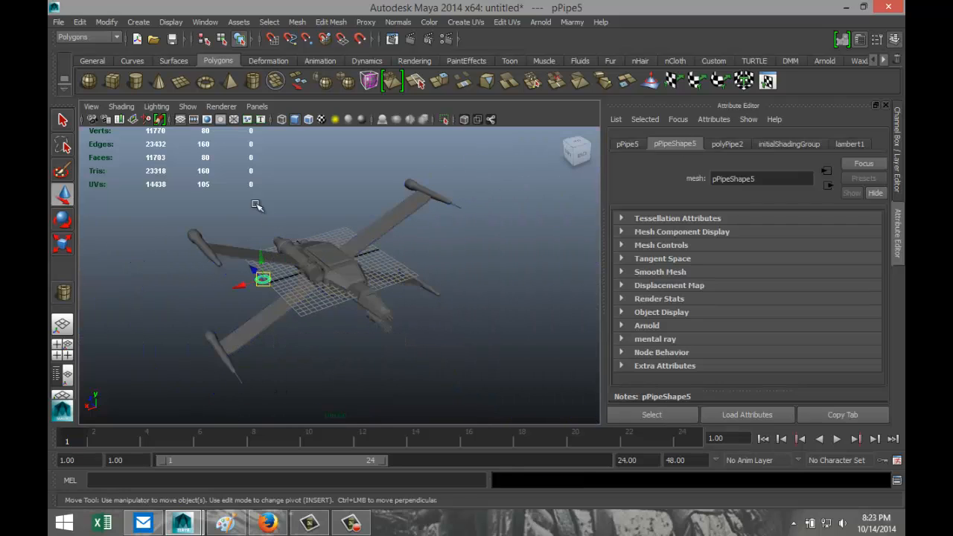
- Set the new pipe's axis subdivisions to 40
left_click(256, 204)
left_click(261, 278)
key("f")
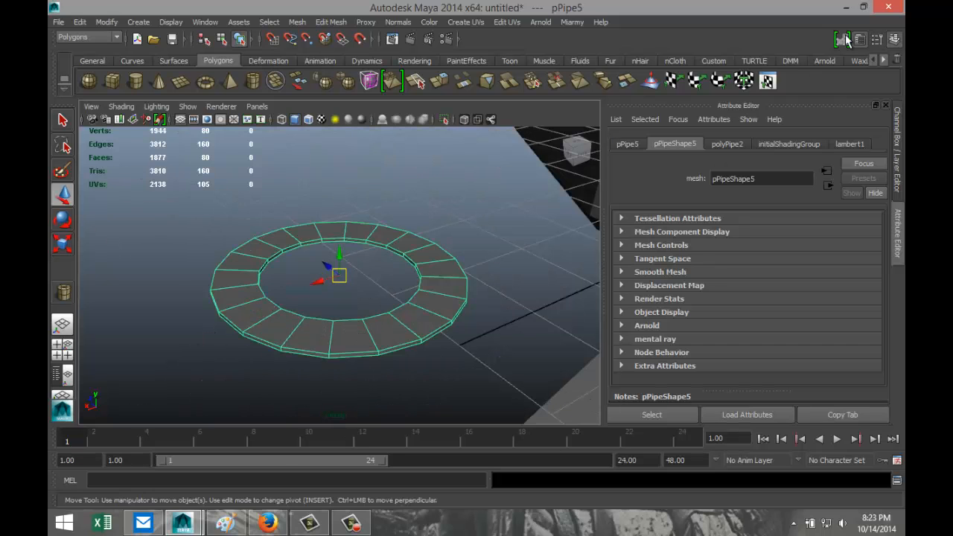
left_click(627, 144)
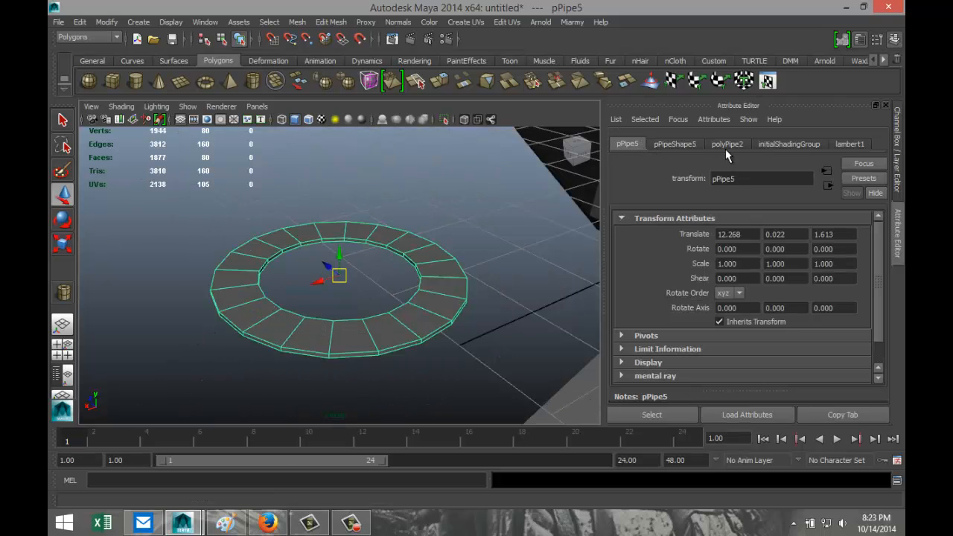
left_click(726, 146)
double_click(756, 283)
type("40")
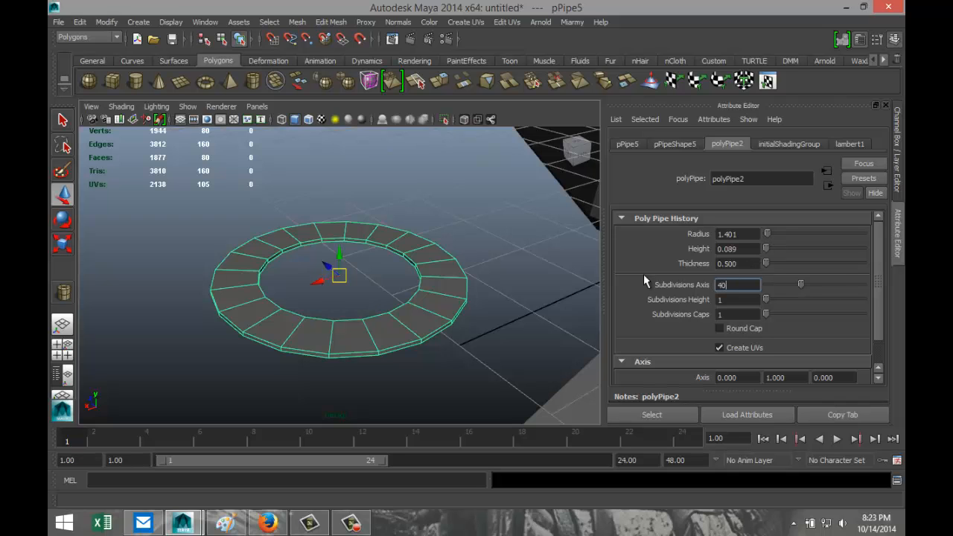
key("Return")
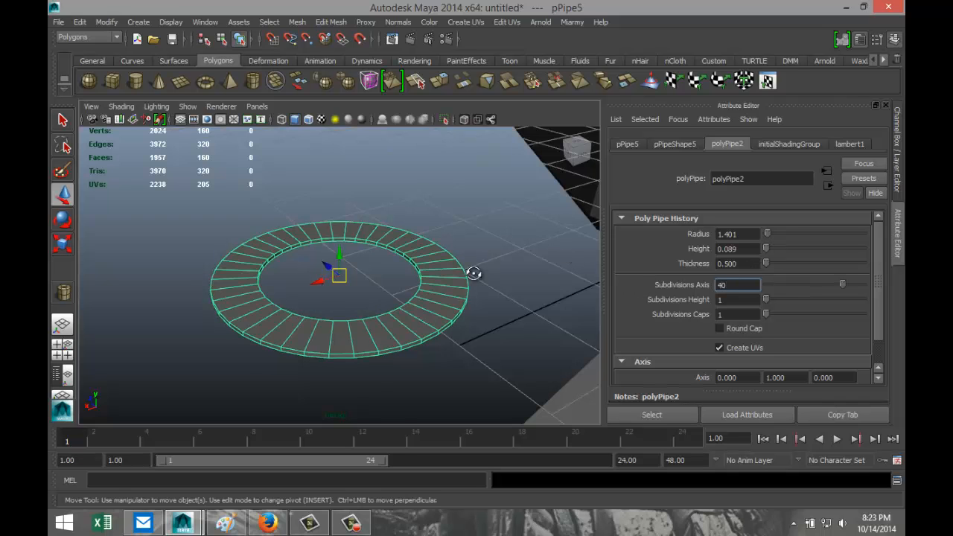
- Select both inner edge loops of the pipe and scale them inward to narrow the centre hole
left_click_drag(472, 270, 399, 245, "alt")
right_click_drag(394, 233, 392, 203)
double_click(373, 218)
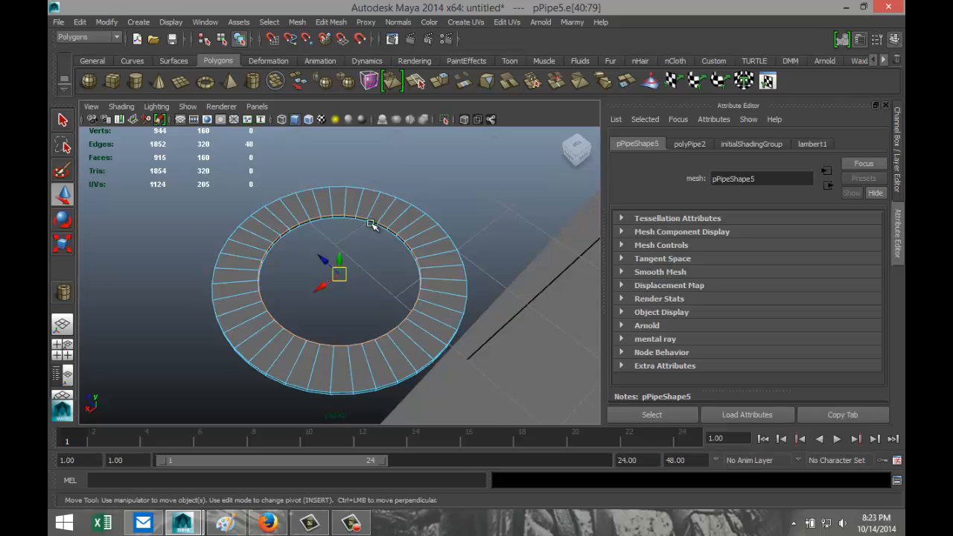
scroll(380, 228, "up", 4)
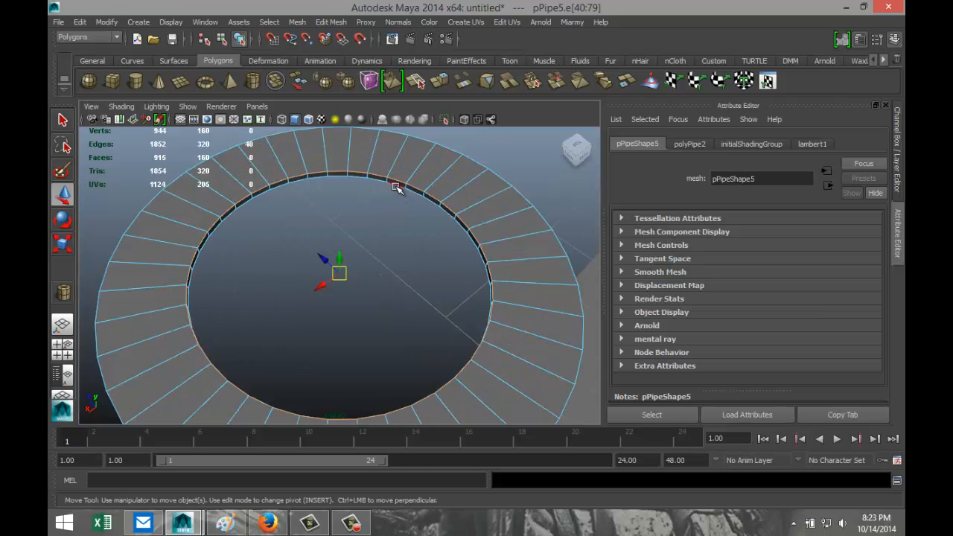
double_click(395, 186, "shift")
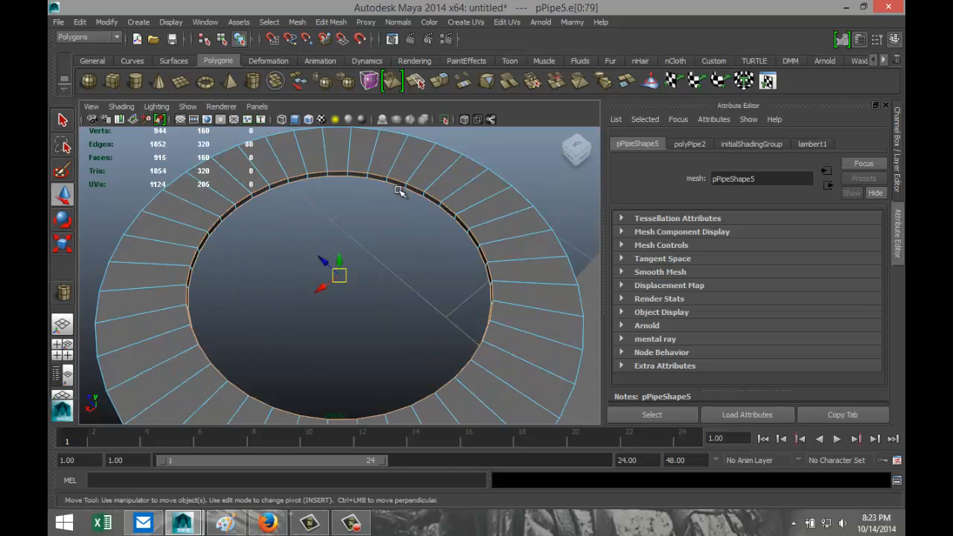
scroll(392, 265, "down", 5)
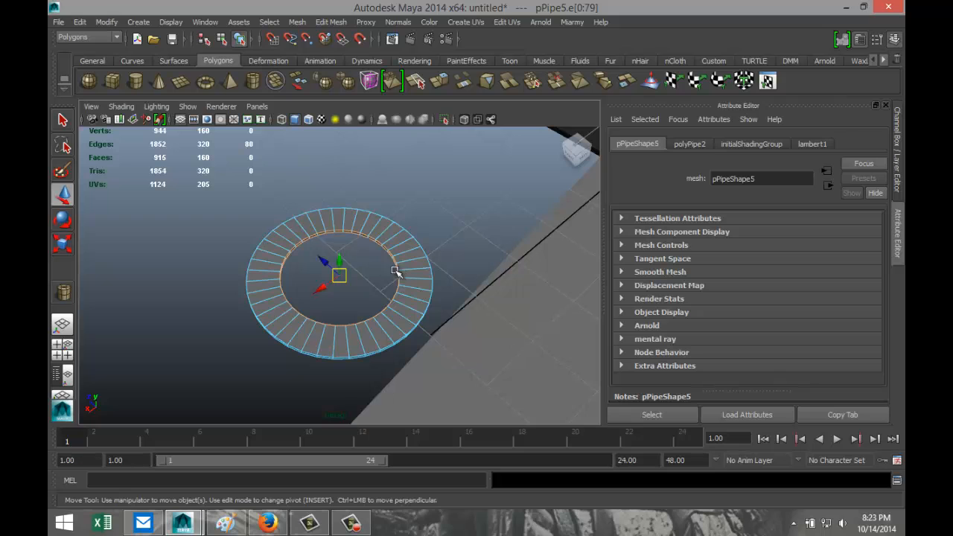
left_click_drag(339, 259, 304, 287)
key("r")
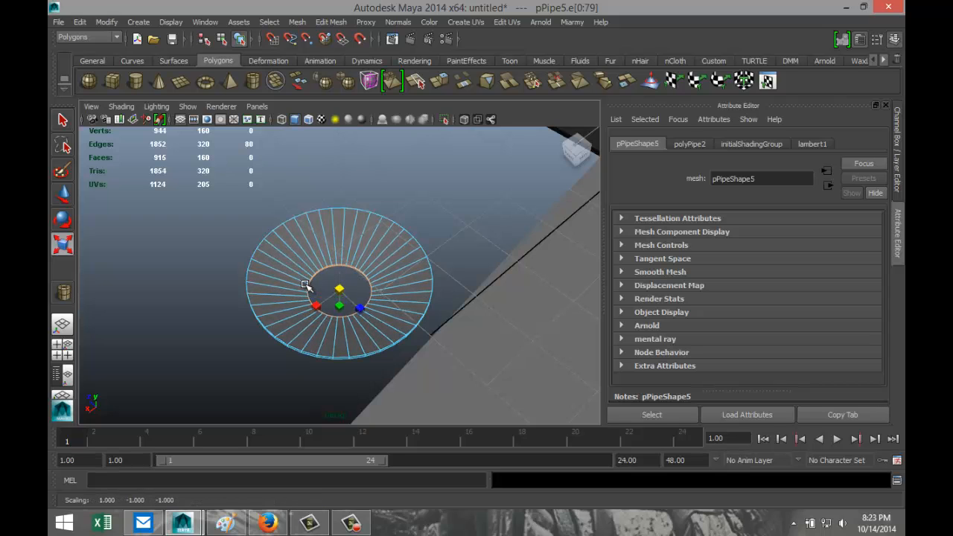
- Select the whole pipe and set its X rotation to -90 so the ring stands upright
right_click_drag(374, 239, 397, 230)
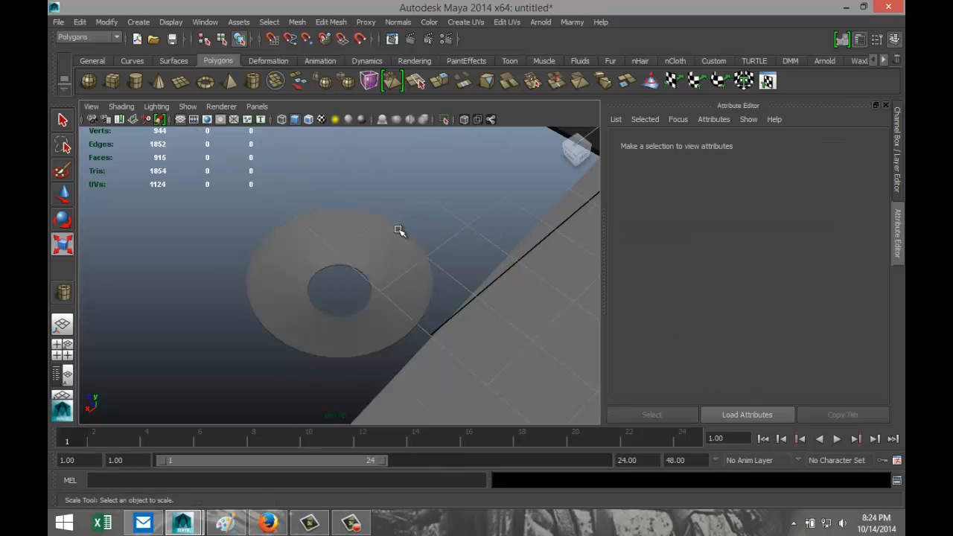
left_click(375, 232)
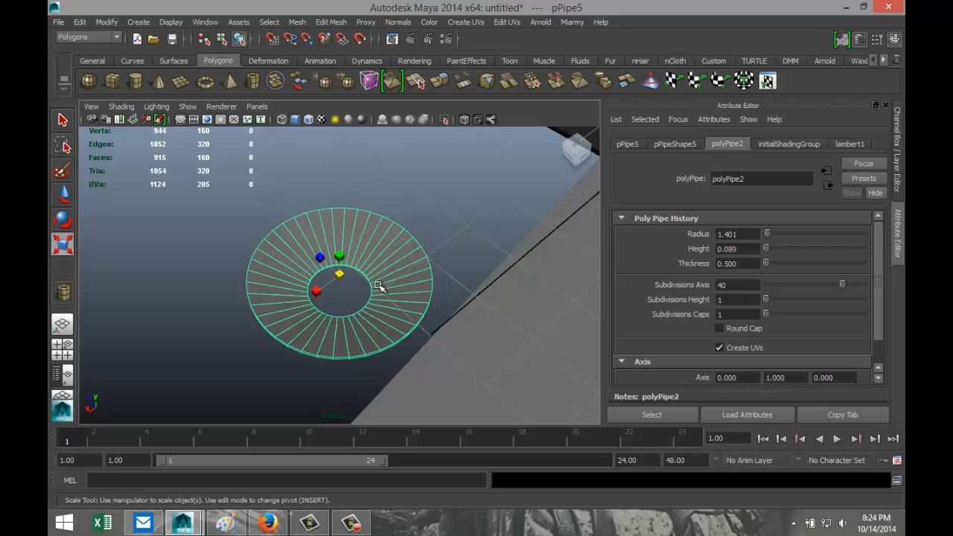
key("e")
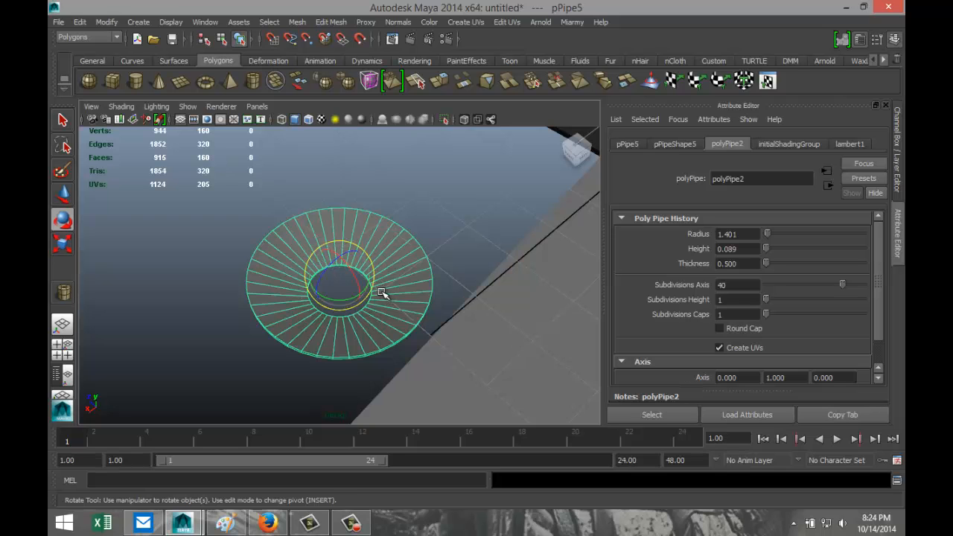
left_click_drag(330, 255, 358, 281)
left_click(627, 144)
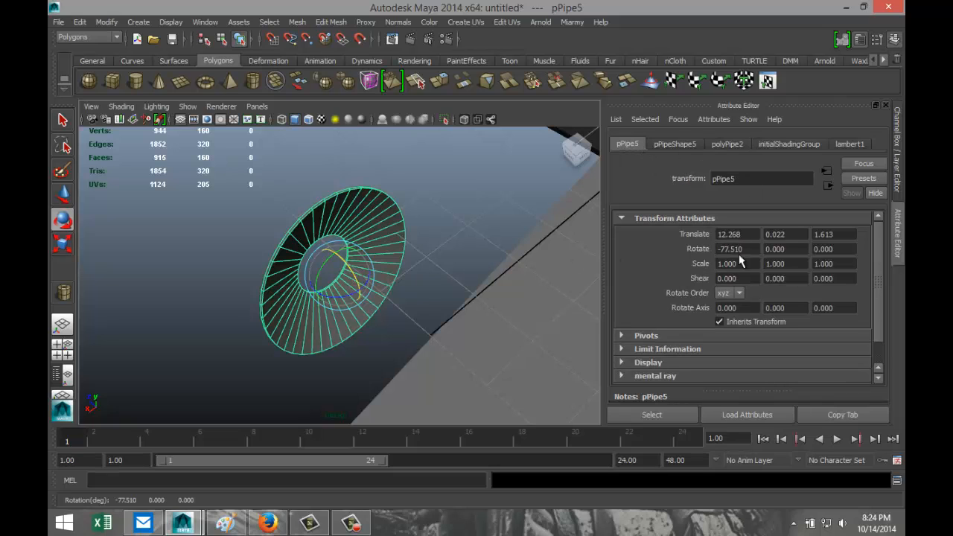
left_click_drag(738, 253, 647, 246)
type("-90")
key("Return")
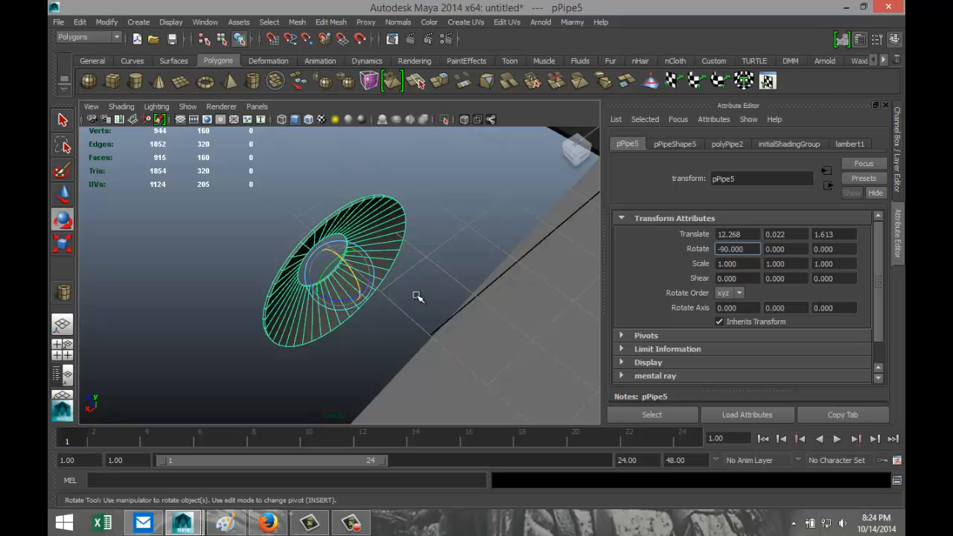
- Select every other wedge-shaped face around the flat side of the upright ring, 20 faces in all
left_click_drag(416, 297, 372, 280, "alt")
scroll(454, 314, "up", 4)
left_click_drag(491, 327, 467, 299, "alt")
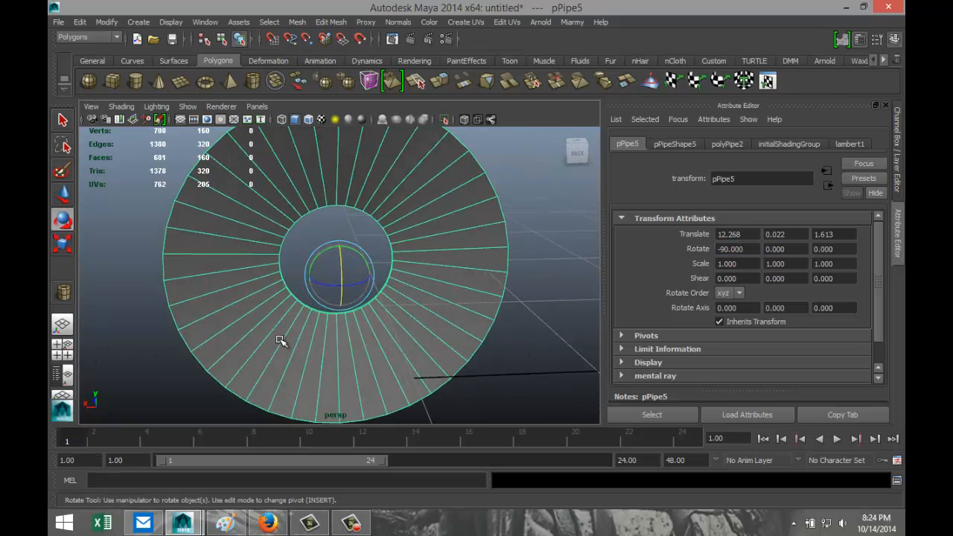
right_click_drag(238, 356, 241, 339)
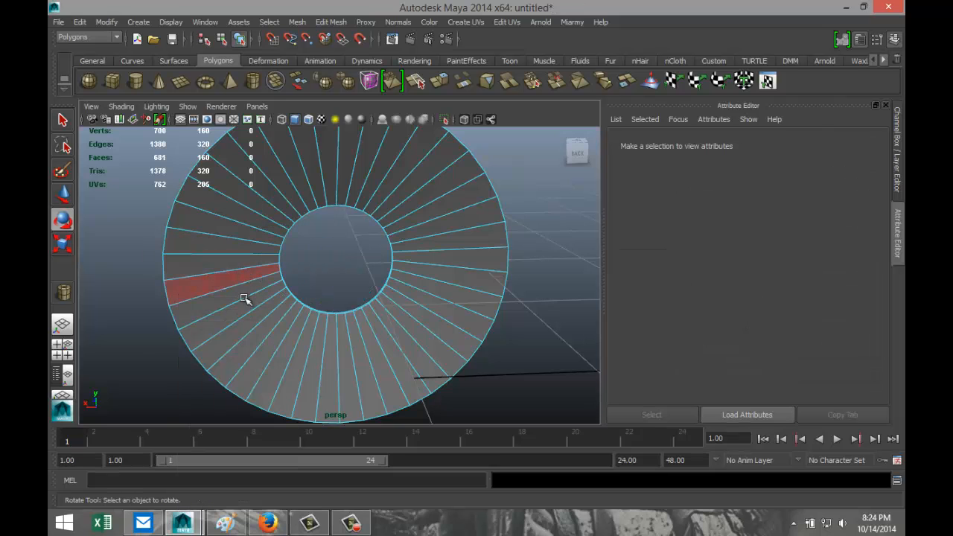
left_click(242, 353)
left_click(206, 330, "shift")
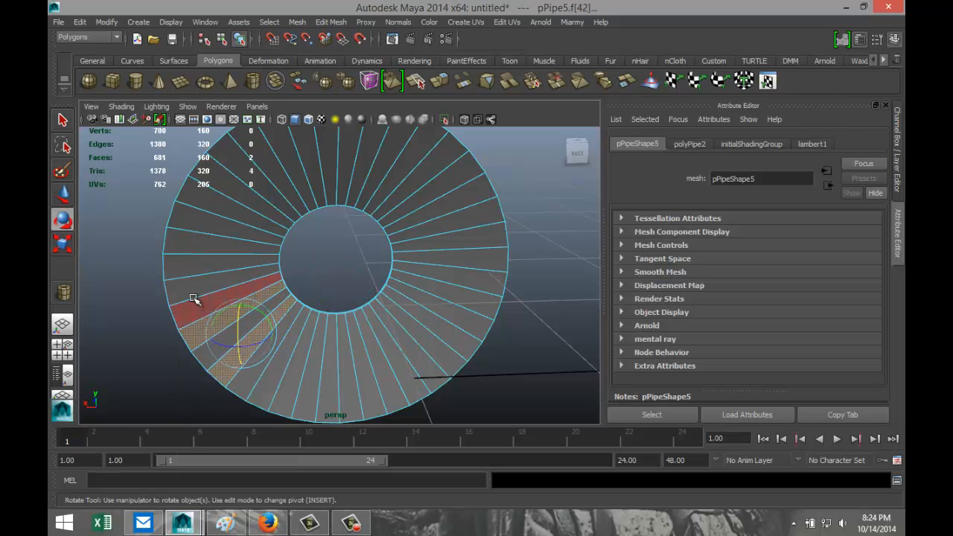
left_click(194, 291, "shift")
left_click(202, 240, "shift")
left_click(223, 213, "shift")
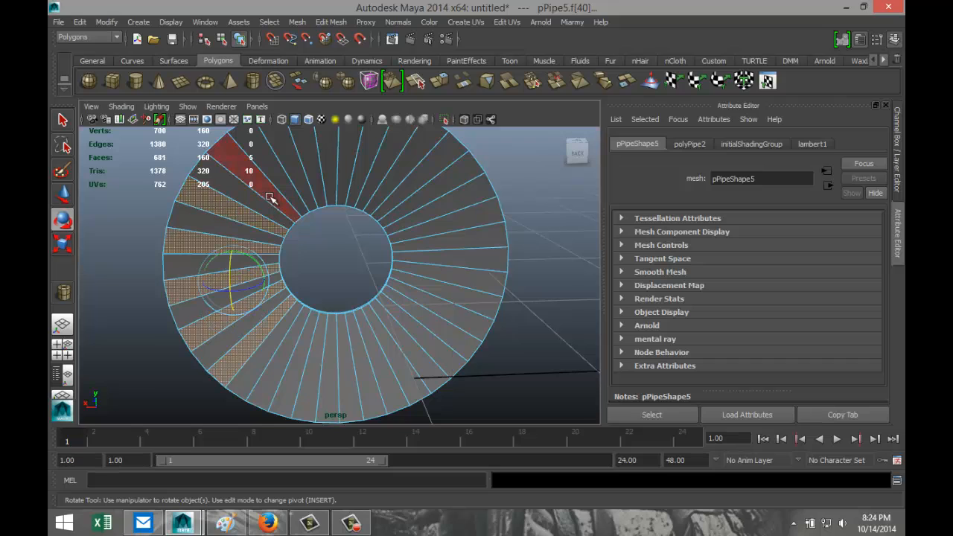
left_click(253, 208, "shift")
left_click(300, 191, "shift")
left_click(337, 189, "shift")
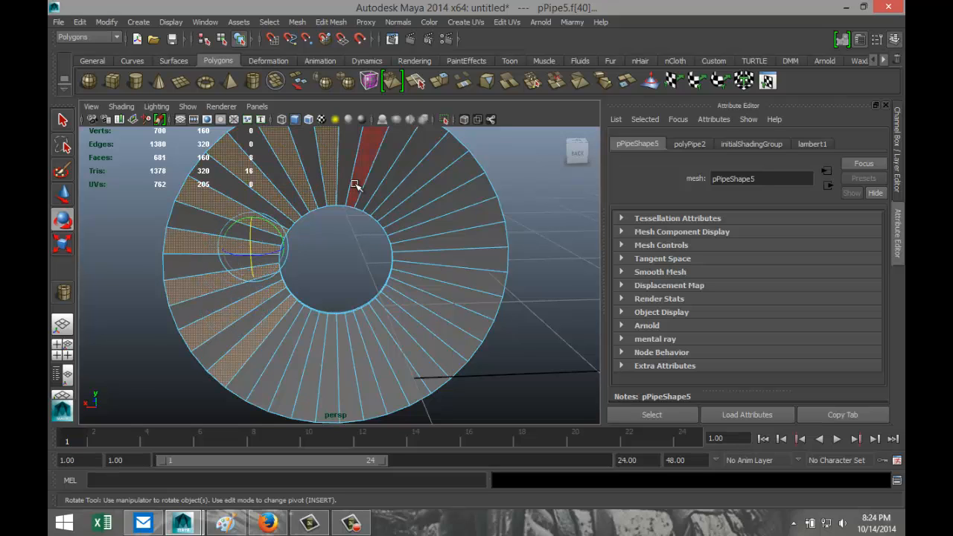
left_click(385, 193, "shift")
left_click(389, 190, "shift")
left_click(431, 194, "shift")
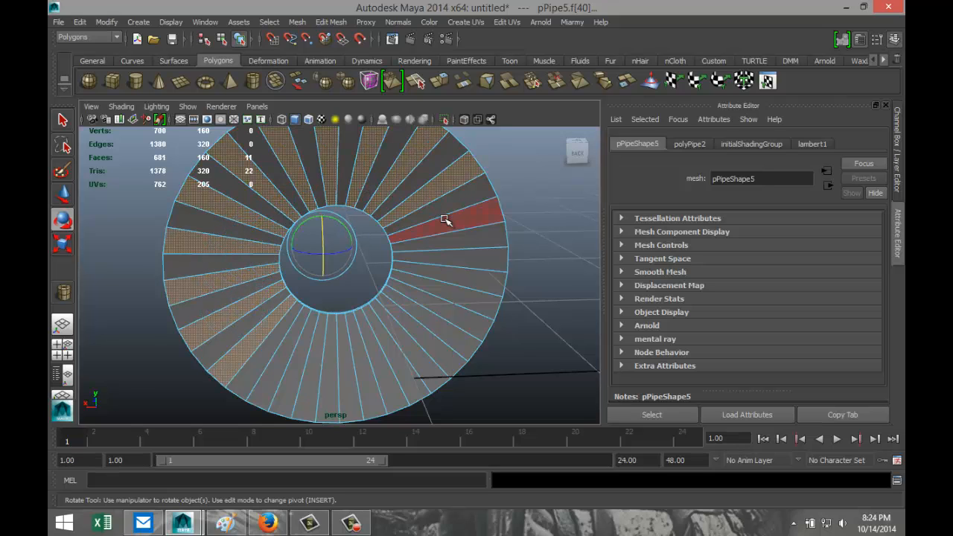
left_click(450, 217, "shift")
left_click(464, 253, "shift")
left_click(461, 294, "shift")
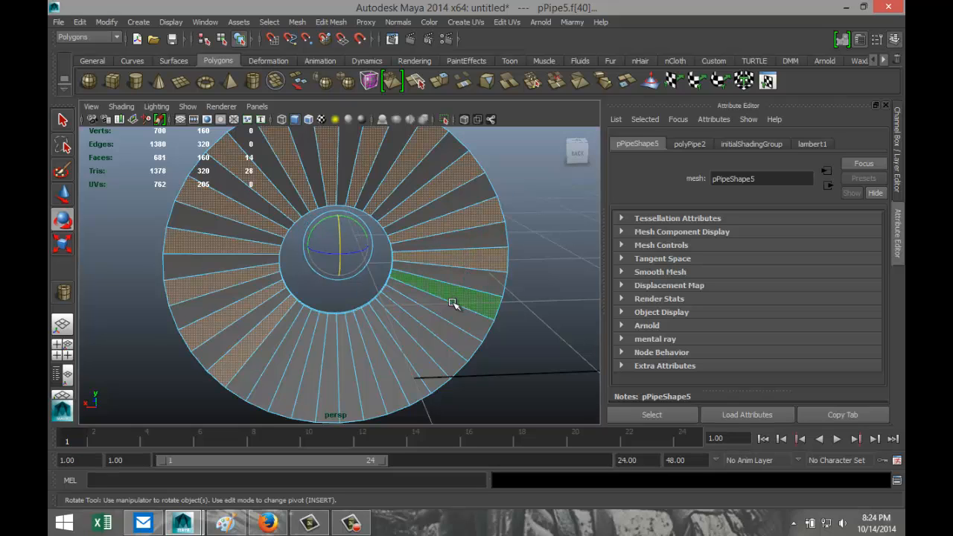
left_click(439, 324, "shift")
left_click(411, 350, "shift")
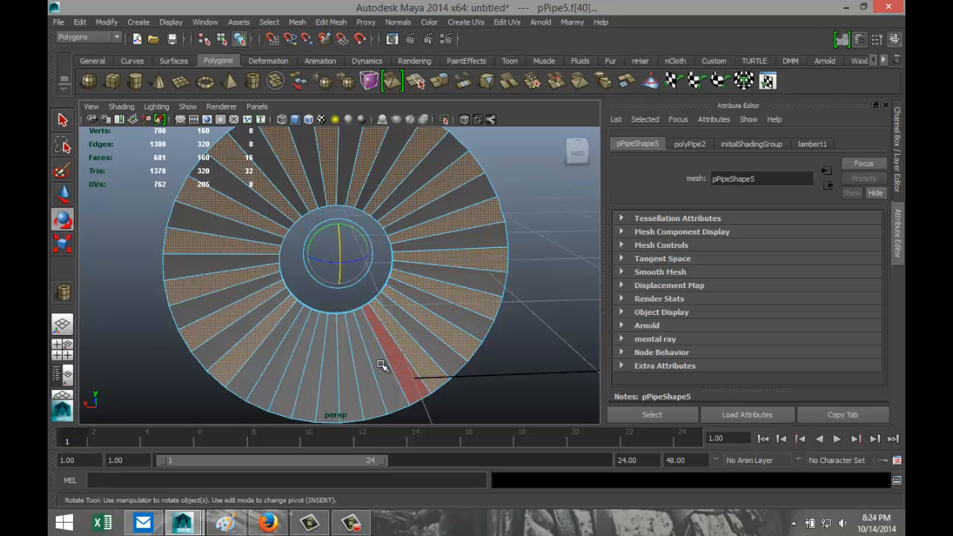
left_click(383, 367, "shift")
left_click(349, 377, "shift")
left_click(313, 383, "shift")
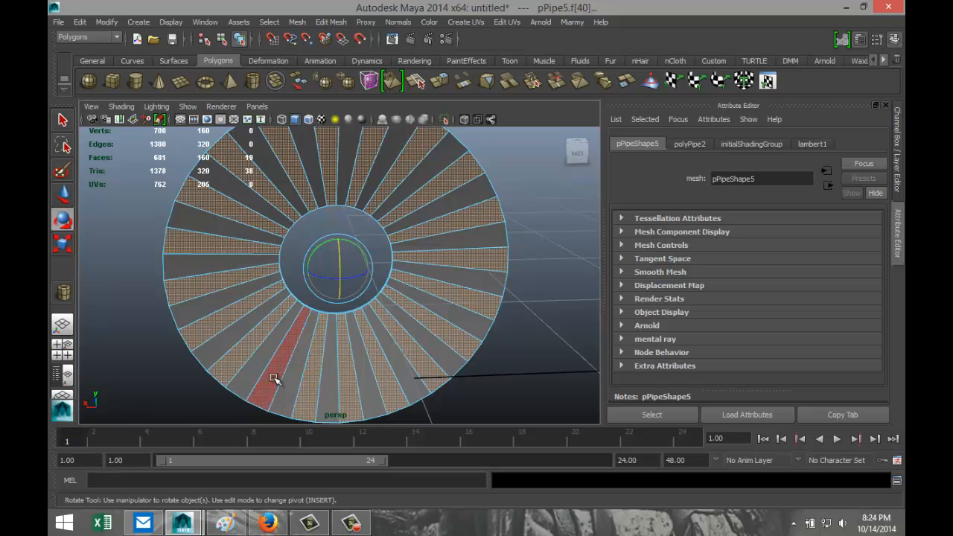
left_click(279, 378, "shift")
- Extrude the alternating faces and move them outward along Z to form raised fan blades, then clear the selection
left_click_drag(504, 379, 506, 365, "alt")
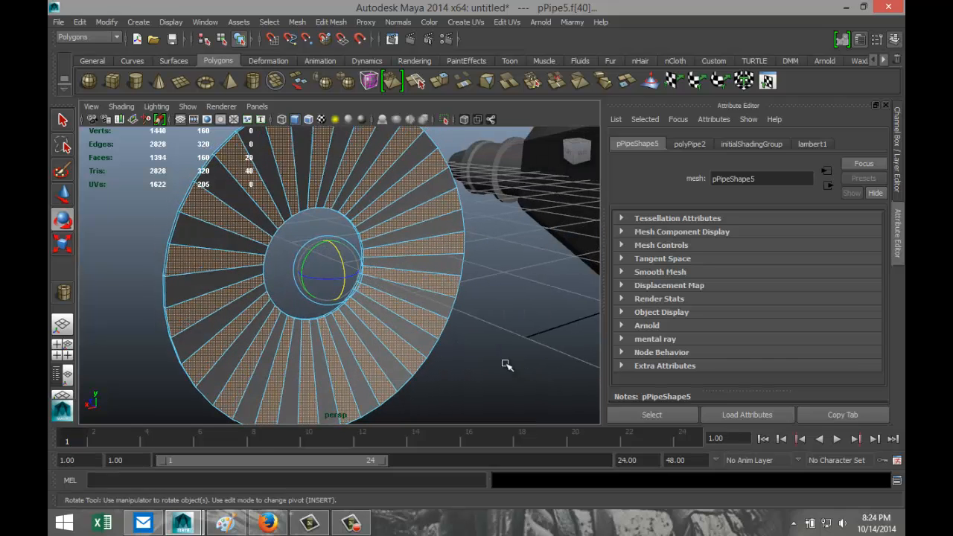
left_click(333, 23)
left_click(362, 72)
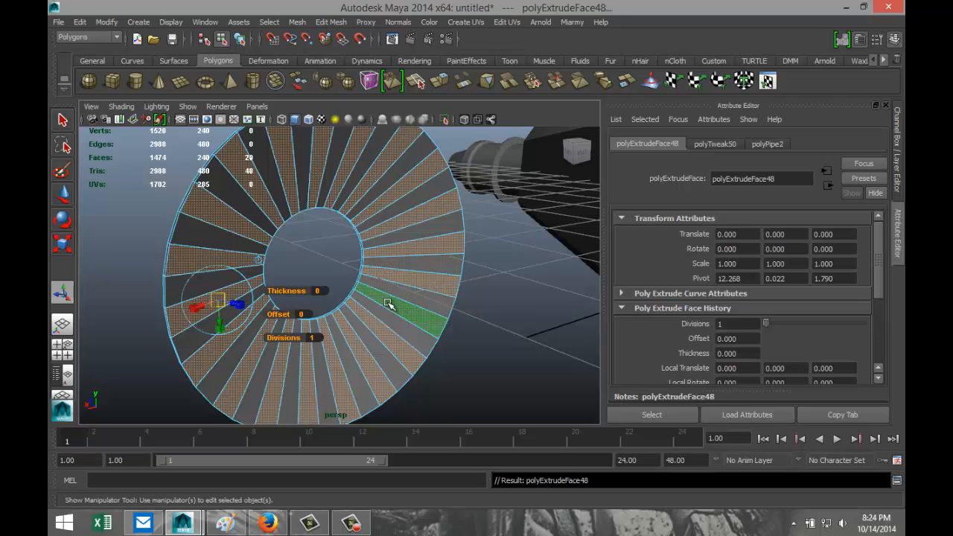
key("w")
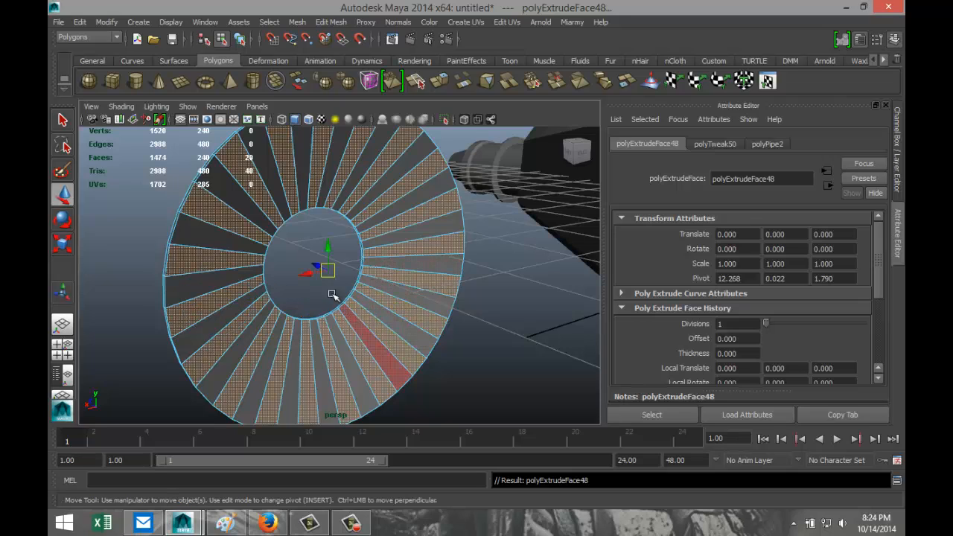
left_click_drag(312, 262, 318, 267)
left_click(146, 220)
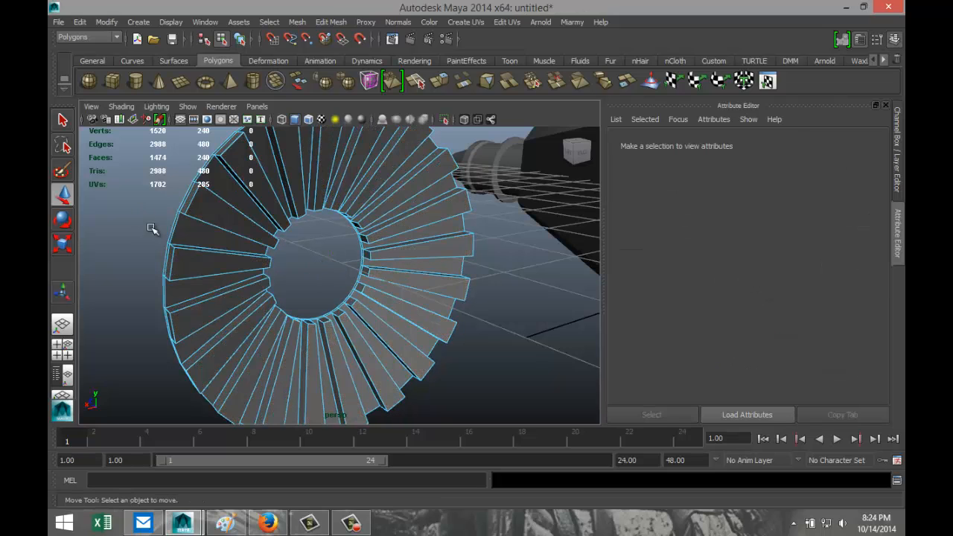
right_click(404, 299)
right_click_drag(404, 299, 456, 228)
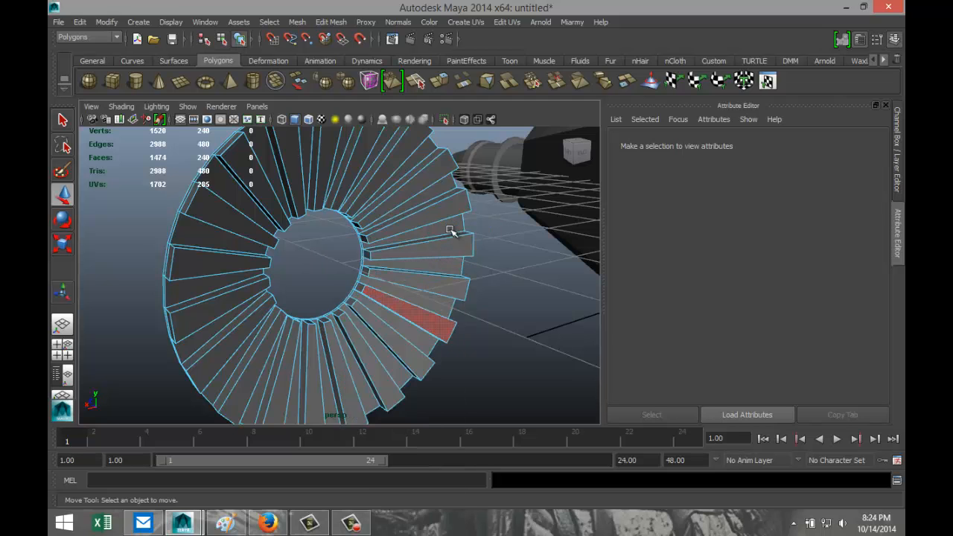
- Select the fan ring and move it to the open front end of the upper wing engine
left_click(408, 263)
scroll(393, 314, "down", 3)
scroll(393, 316, "down", 3)
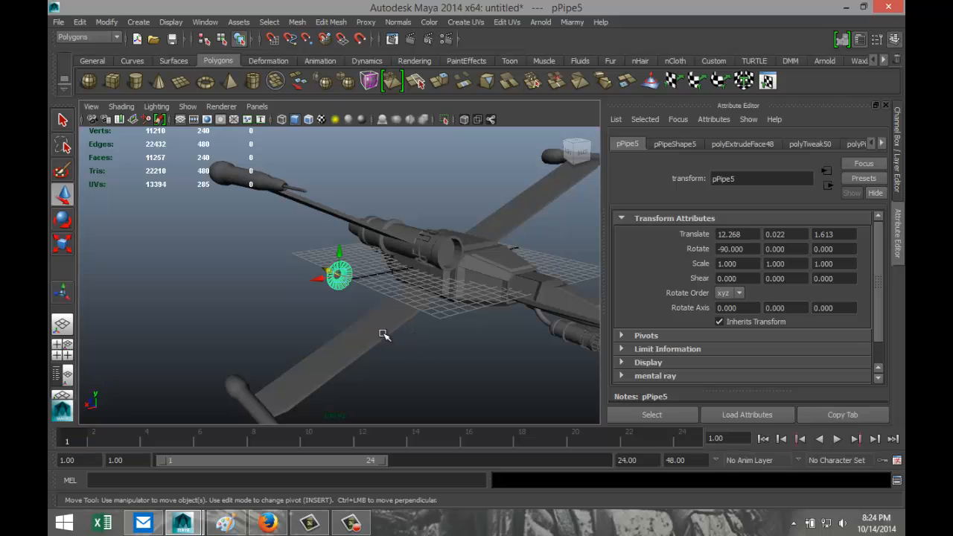
left_click_drag(327, 282, 437, 238)
- Centre the fan ring on the engine in the front view, at about X 5.854 and Y 3.066
left_click(61, 350)
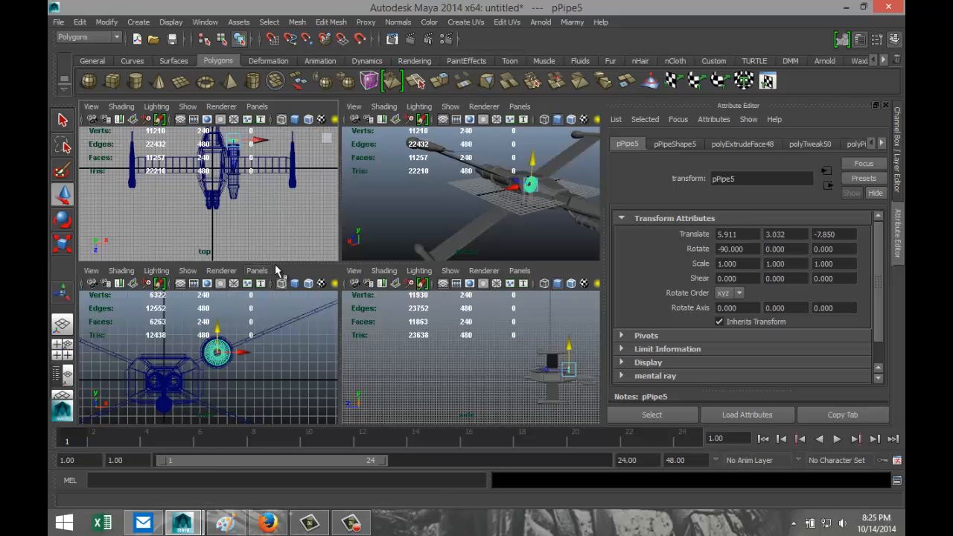
key("space")
scroll(433, 340, "up", 5)
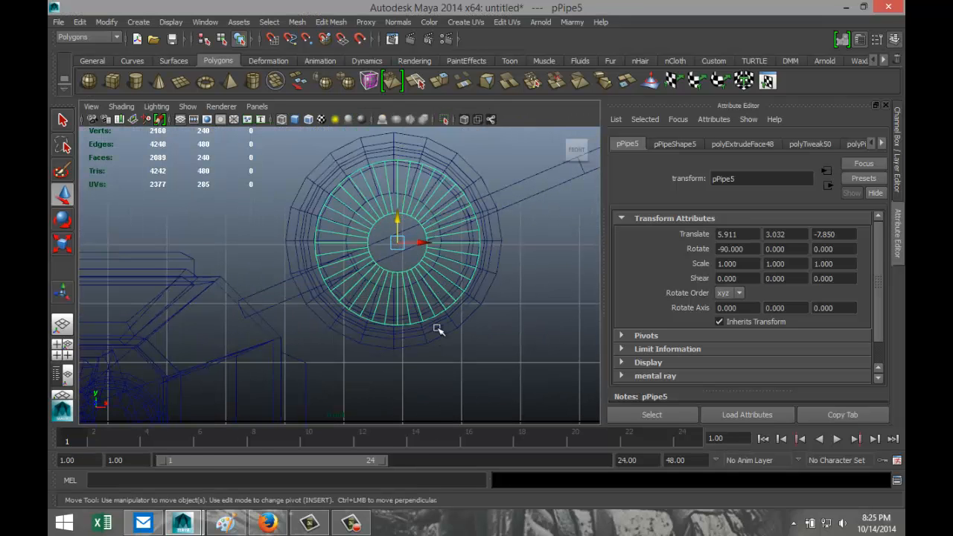
left_click_drag(424, 241, 393, 216)
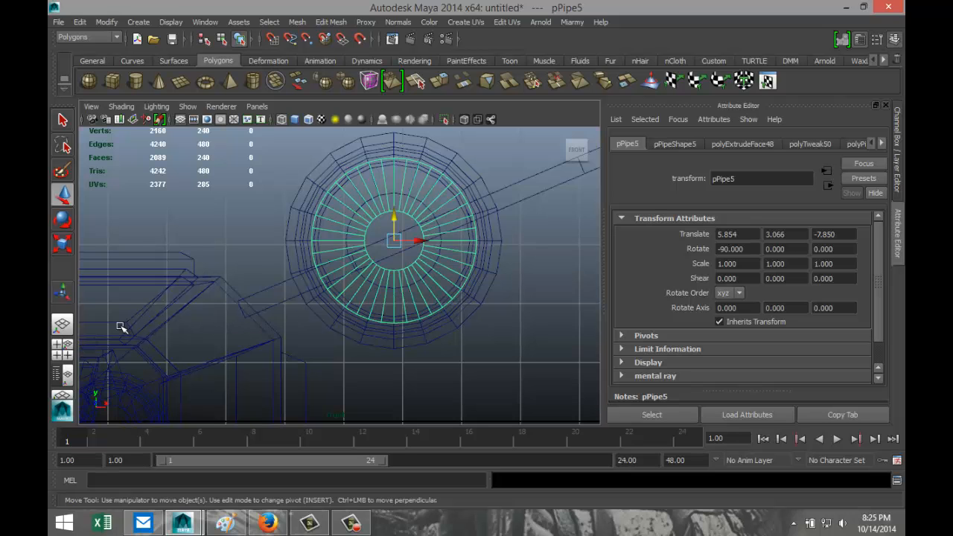
left_click(61, 349)
key("space")
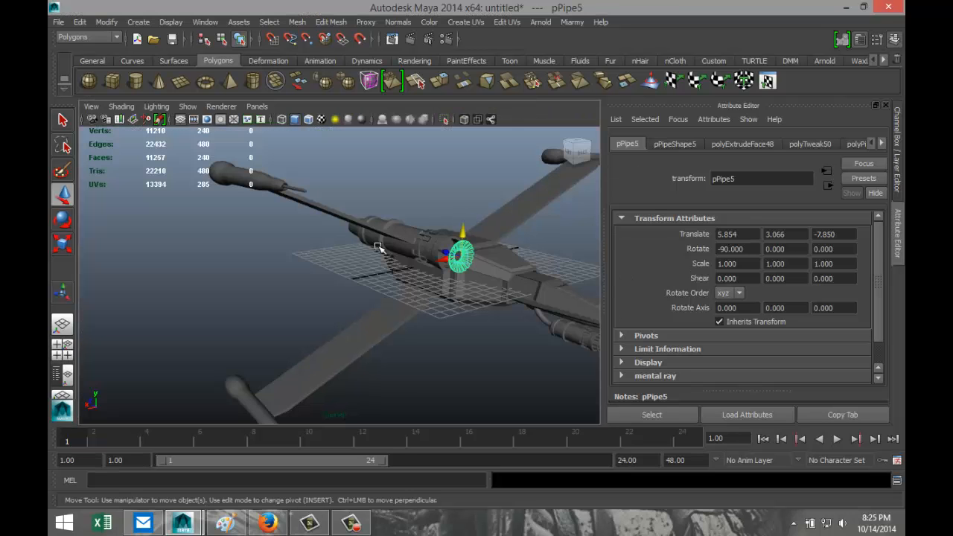
- Push the fan ring into the engine opening along Z to about -6.459, then clear the selection
key("f")
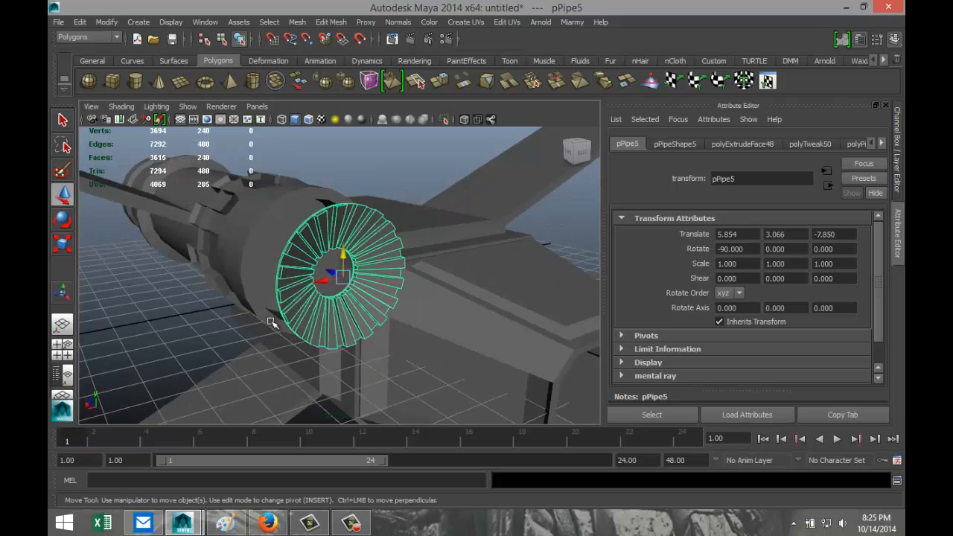
left_click_drag(213, 334, 310, 349, "alt")
left_click_drag(319, 278, 249, 279)
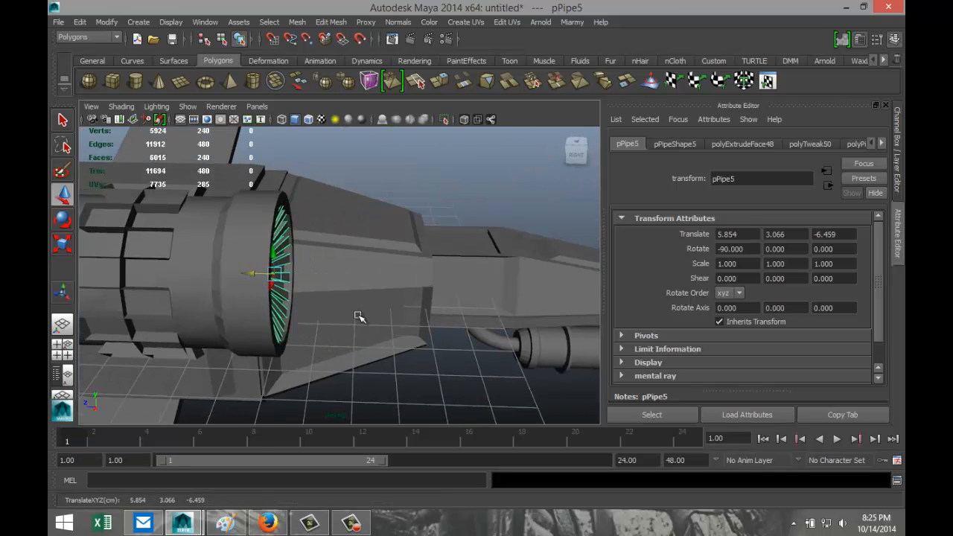
left_click_drag(358, 317, 198, 325, "alt")
left_click(195, 327)
scroll(263, 347, "up", 5)
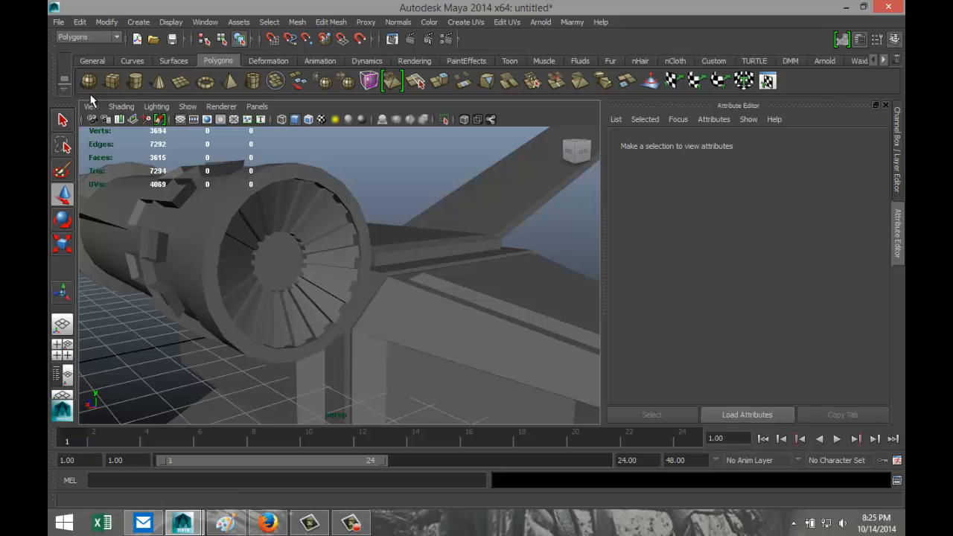
- Create a small polygon sphere on the grid beside the engine, stretch it to about 1.796 in Y, and tip it over about X
left_click(88, 80)
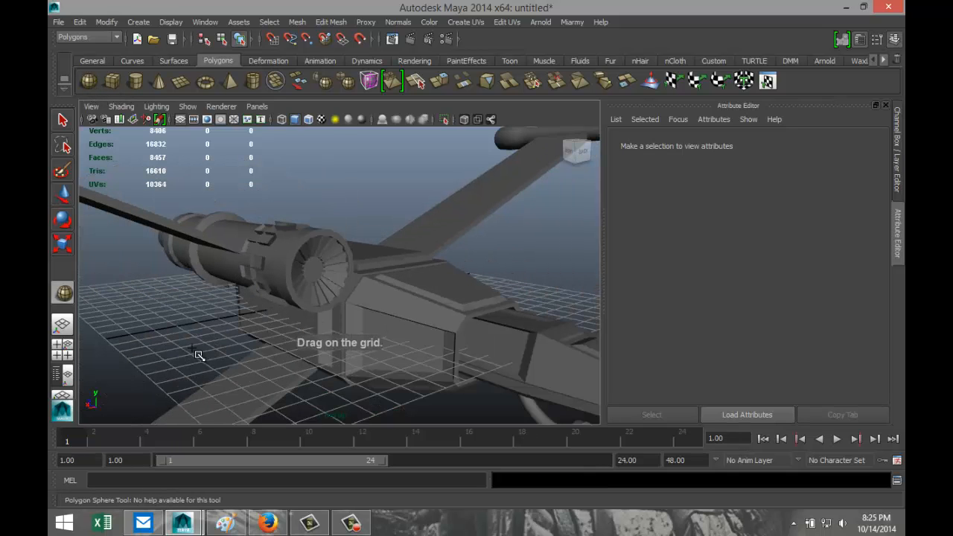
mouse_move(193, 350)
left_mouse_down()
mouse_move(207, 345)
mouse_move(190, 296)
mouse_move(212, 366)
left_mouse_up()
key("r")
key("e")
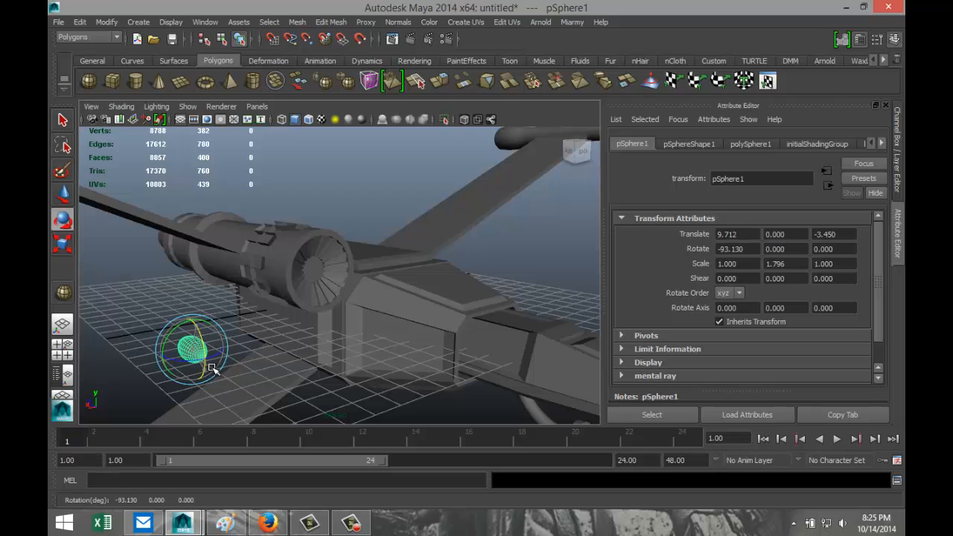
- Set the stretched sphere's X rotation to exactly -90
left_click(688, 144)
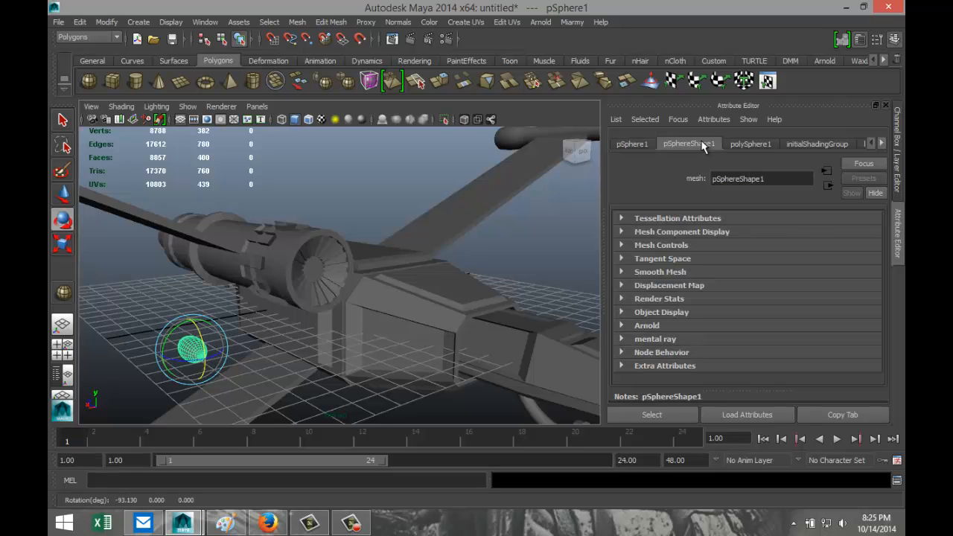
left_click(633, 145)
left_click(754, 249)
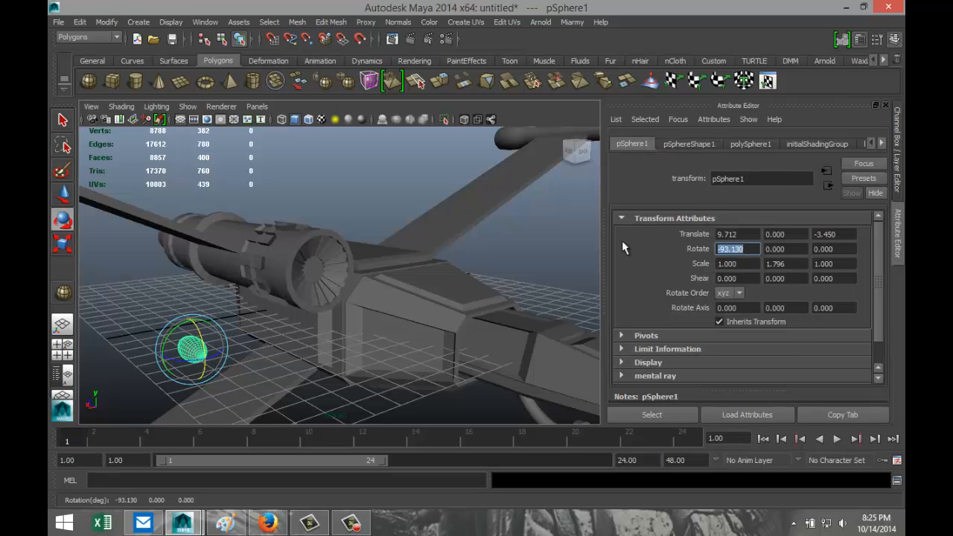
type("-90")
key("Return")
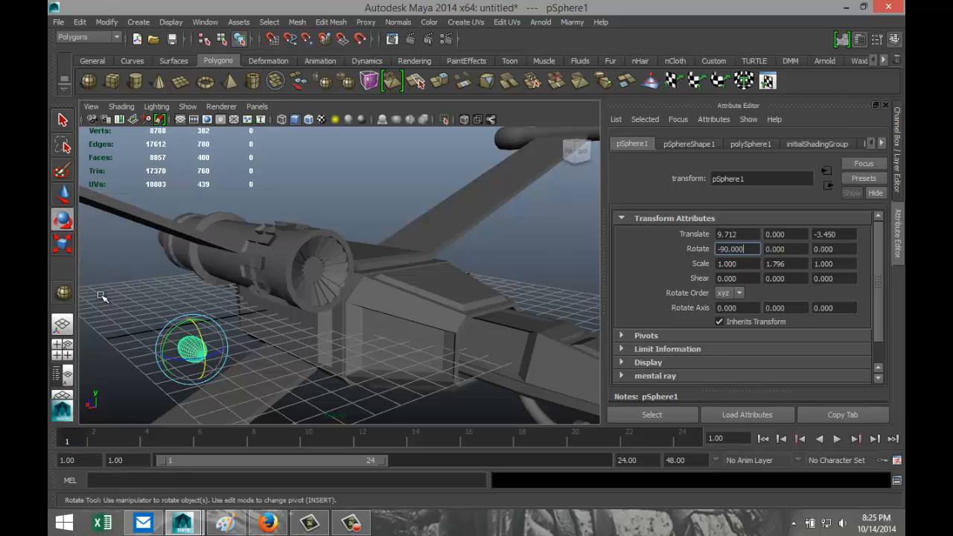
- Move the sphere into the middle of the fan ring, to about X 5.701, Y 3.022, Z -5.896
left_click(262, 367)
left_click(200, 349)
key("w")
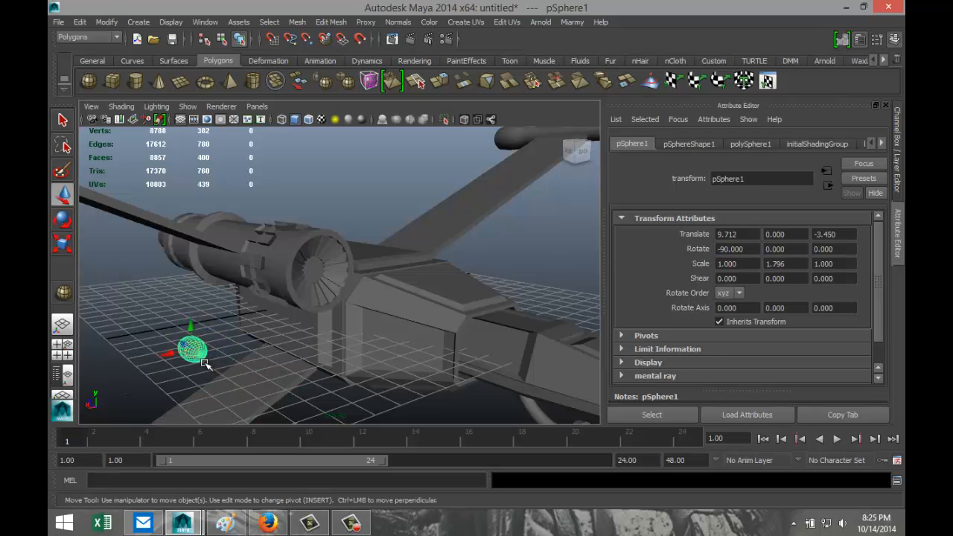
left_click_drag(177, 351, 278, 338)
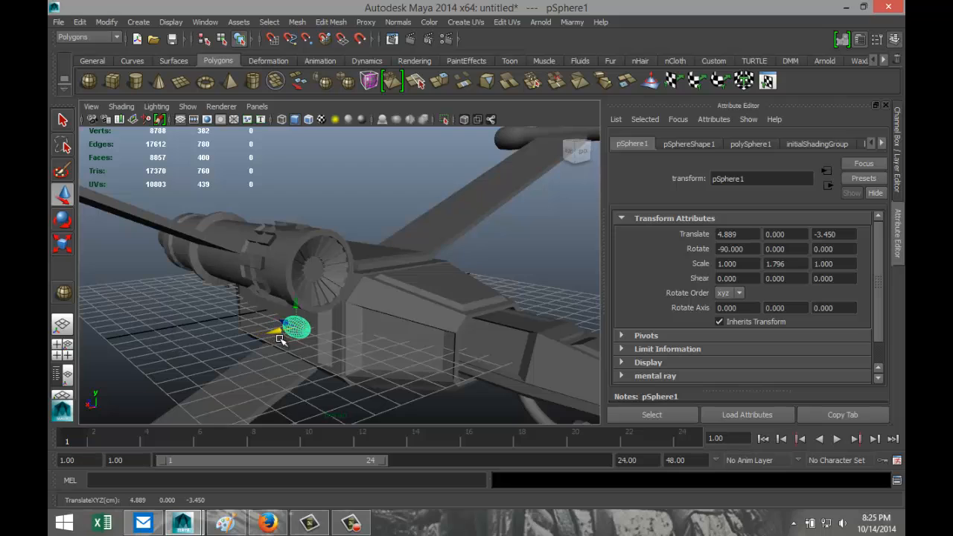
left_click_drag(297, 299, 185, 253)
key("f")
- Align the sphere with the fan's centre hole in the front view, at about X 5.853 and Y 3.076
key("space")
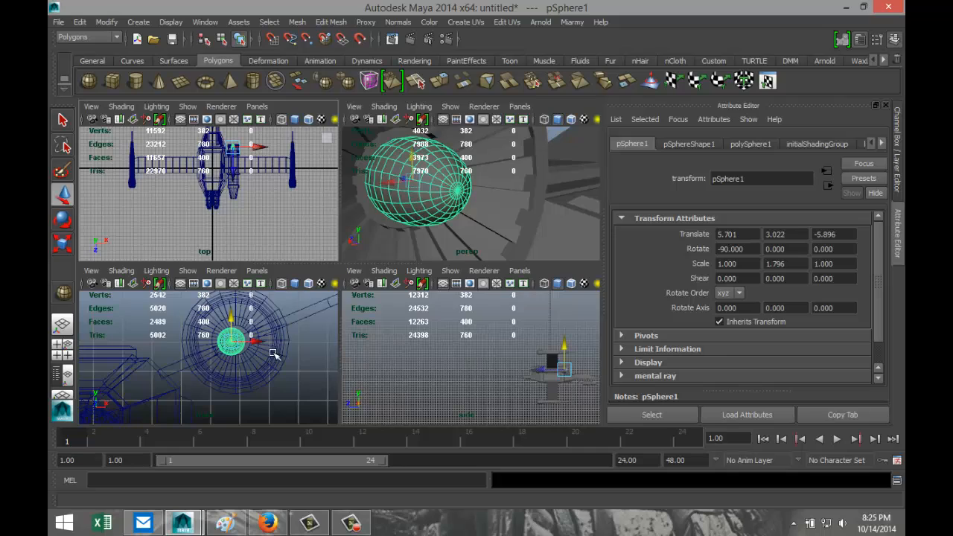
key("space")
scroll(393, 334, "up", 4)
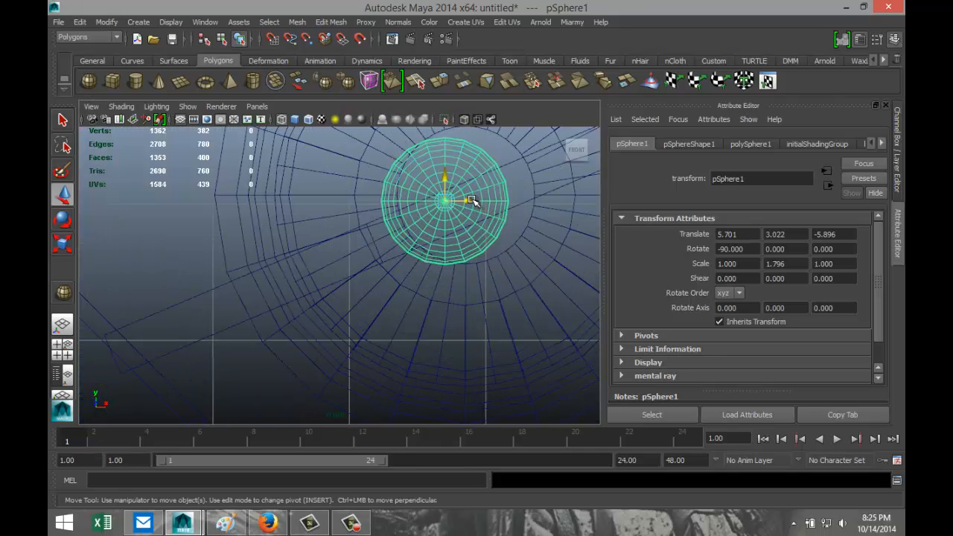
left_click_drag(466, 199, 463, 169)
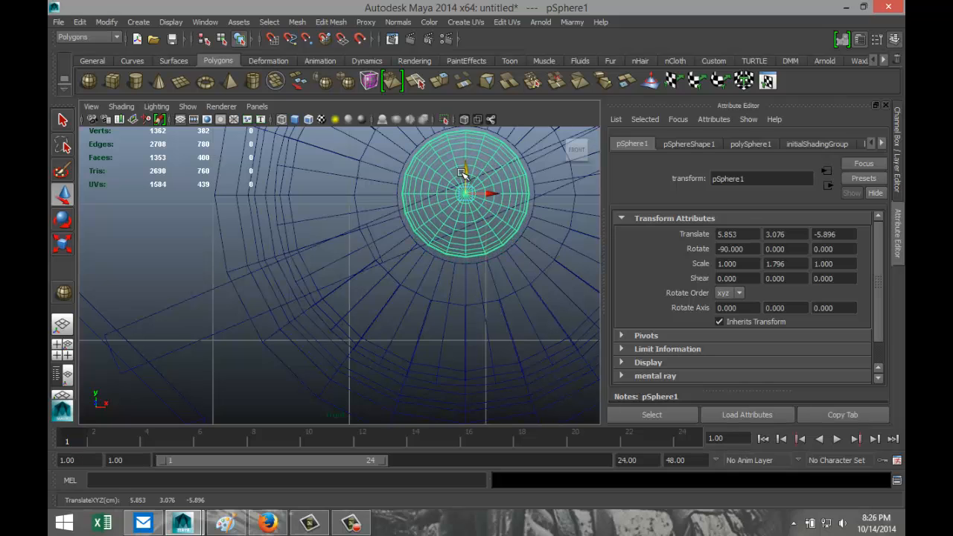
left_click(62, 345)
key("space")
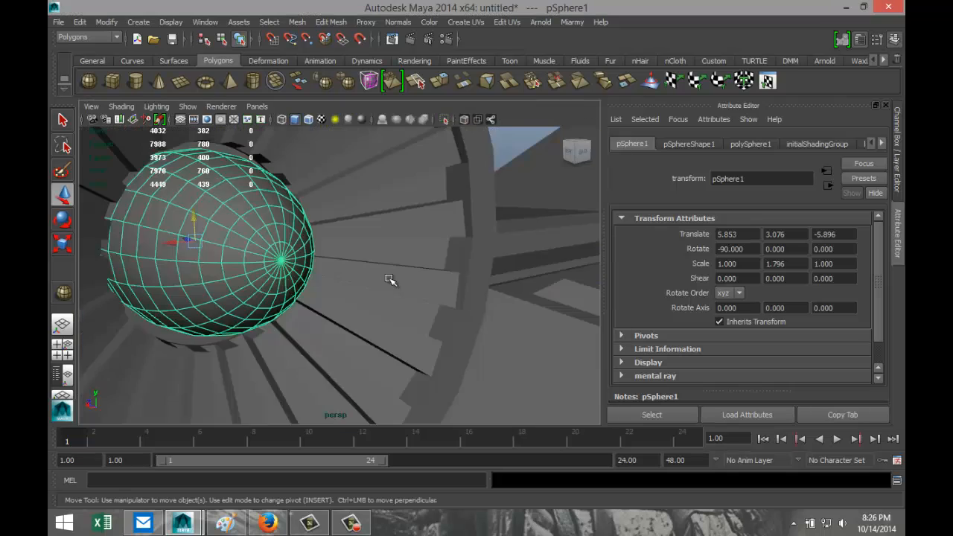
- Select the engine body, the sphere and the fan ring, and combine them into one mesh
scroll(386, 286, "down", 6)
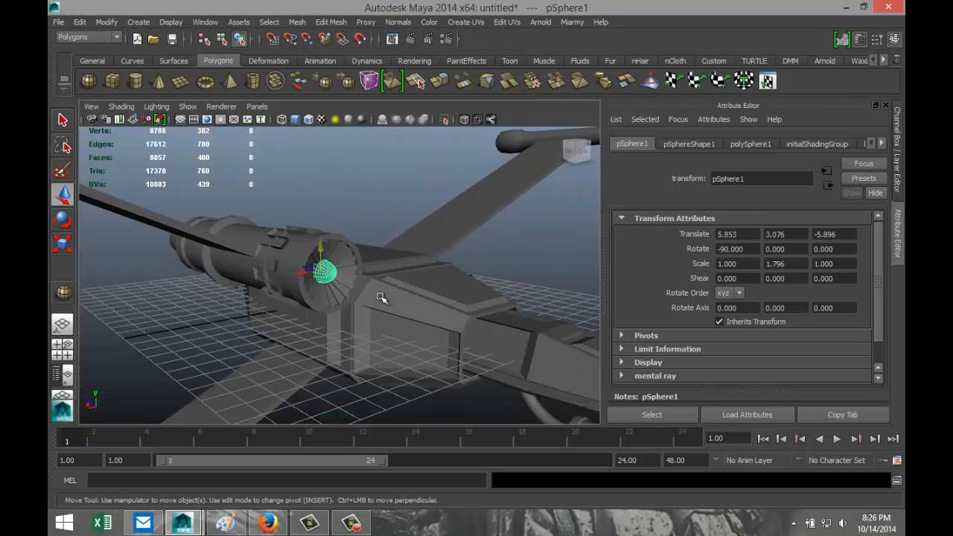
left_click_drag(356, 371, 398, 384, "alt")
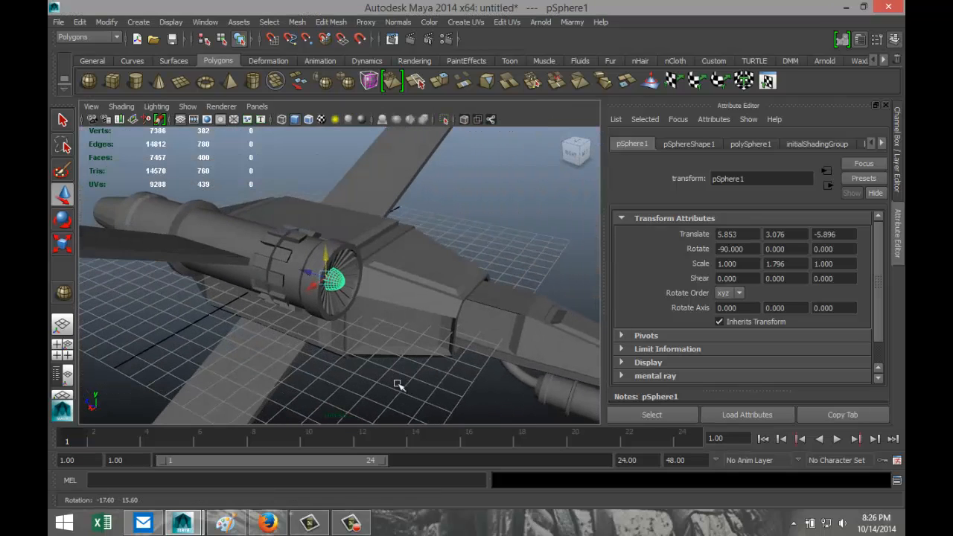
left_click(239, 259)
left_click(339, 283)
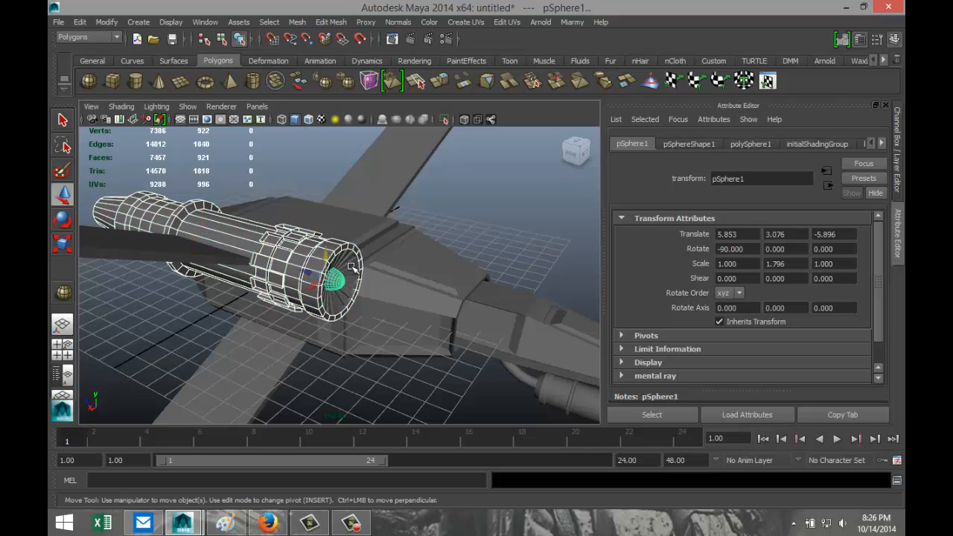
left_click(354, 297)
left_click(295, 24)
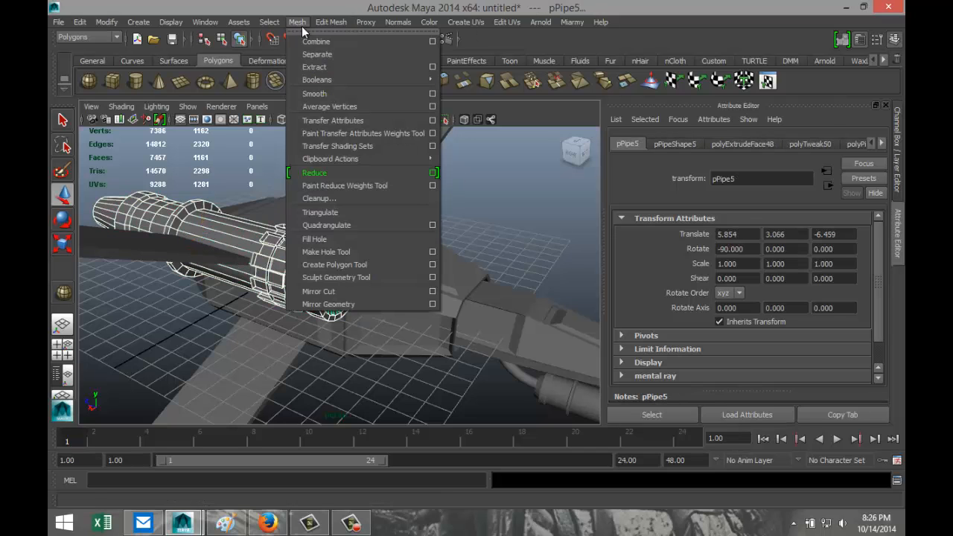
left_click(326, 44)
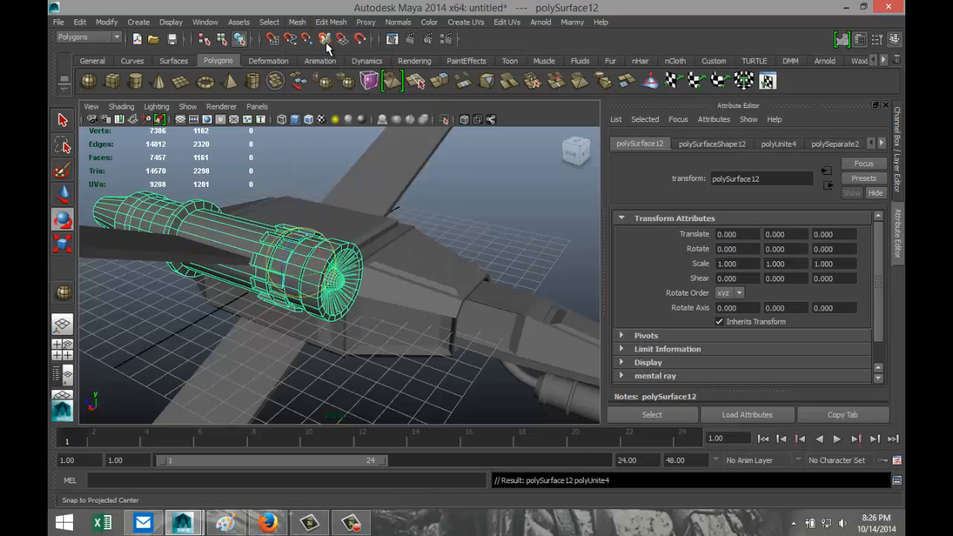
- Duplicate the combined engine in the front view and centre the copy's pivot
left_click(62, 344)
key("space")
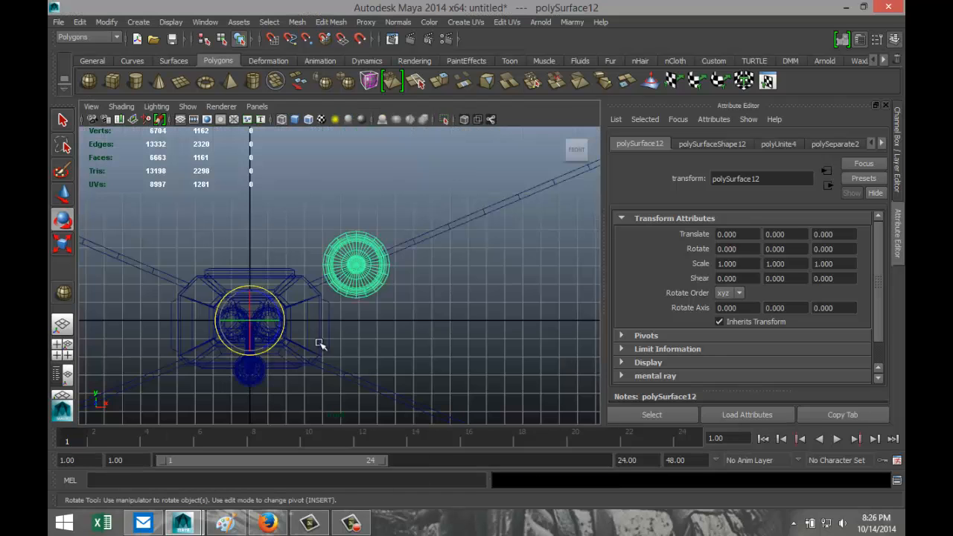
scroll(449, 313, "down", 3)
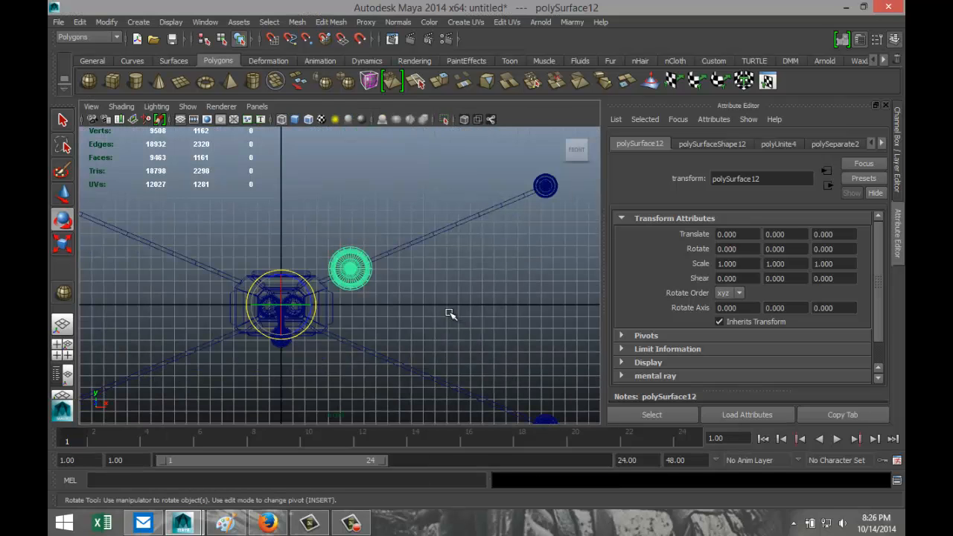
key("ctrl+d")
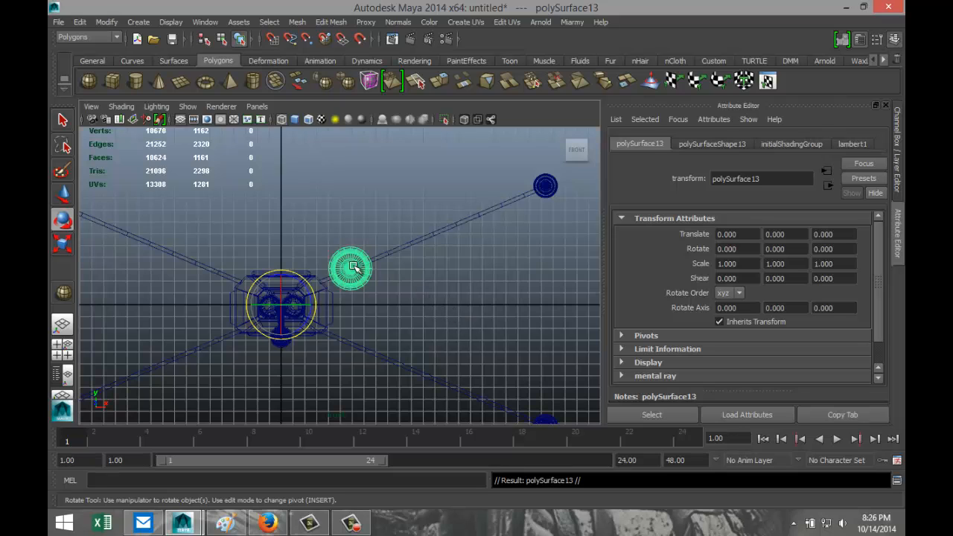
left_click(106, 22)
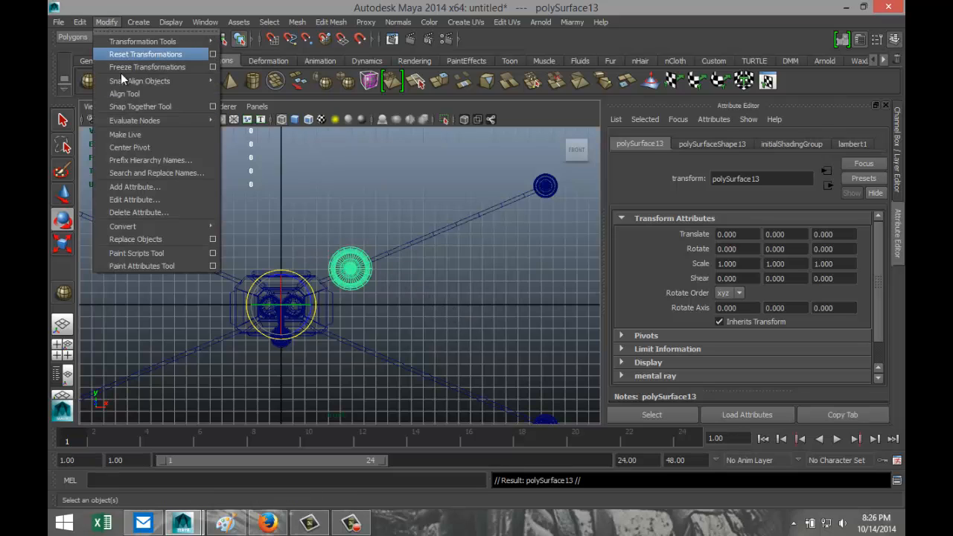
left_click(148, 147)
key("w")
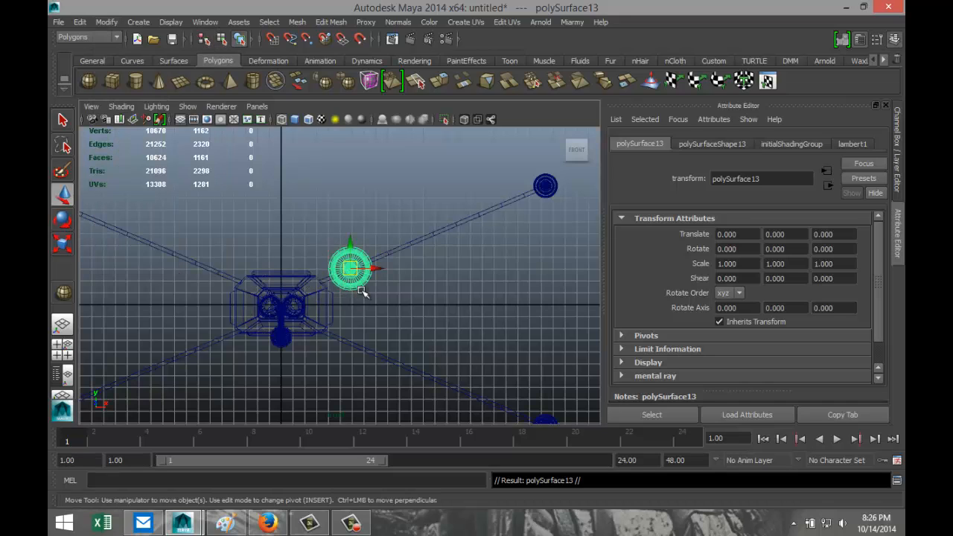
- Move the engine copy along X to about -11.799 so it sits on the opposite upper wing, mirroring the original
left_click_drag(376, 268, 233, 277)
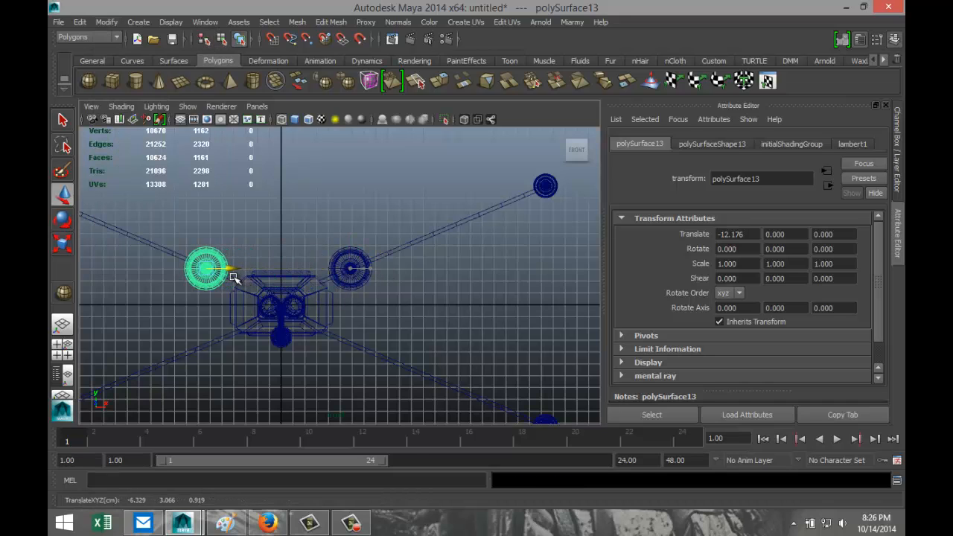
scroll(225, 305, "up", 3)
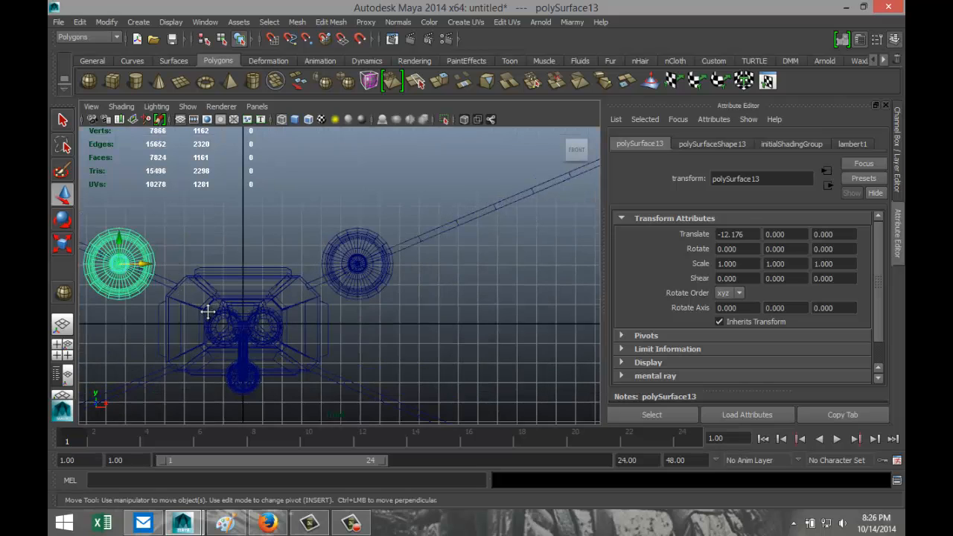
middle_click_drag(207, 311, 355, 301, "alt")
mouse_move(301, 258)
left_mouse_down()
mouse_move(286, 257)
mouse_move(308, 258)
left_mouse_up()
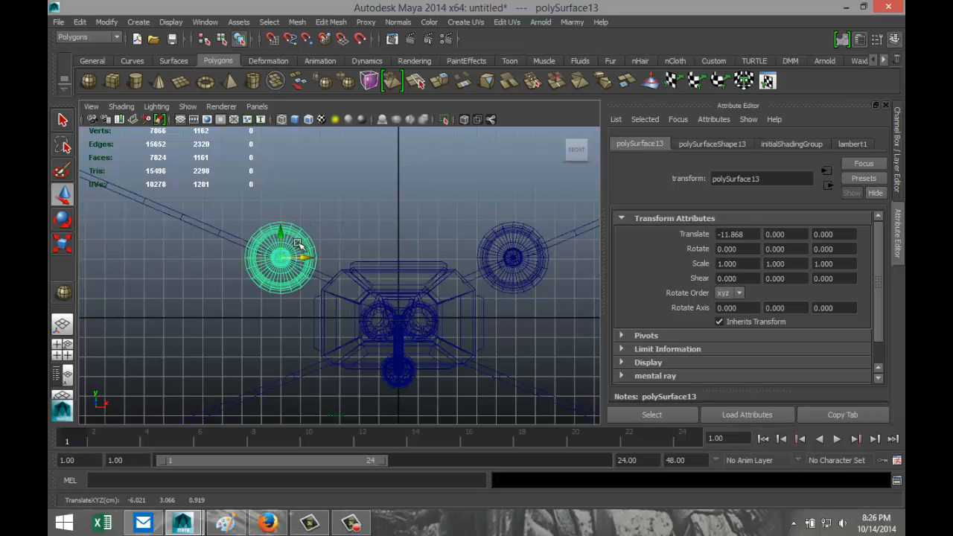
left_click_drag(300, 257, 305, 257)
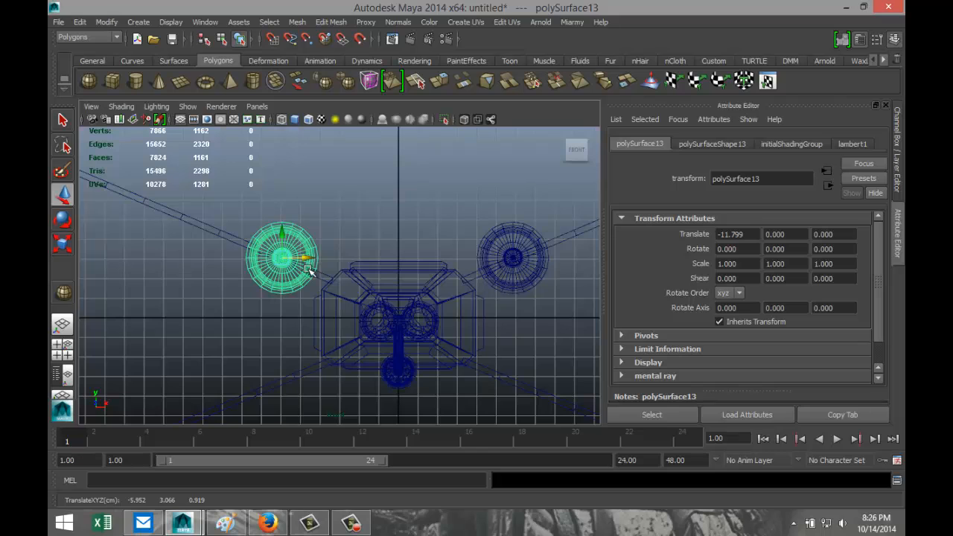
- Select both upper wing engines together and duplicate them
scroll(350, 286, "down", 2)
left_click(455, 279, "shift")
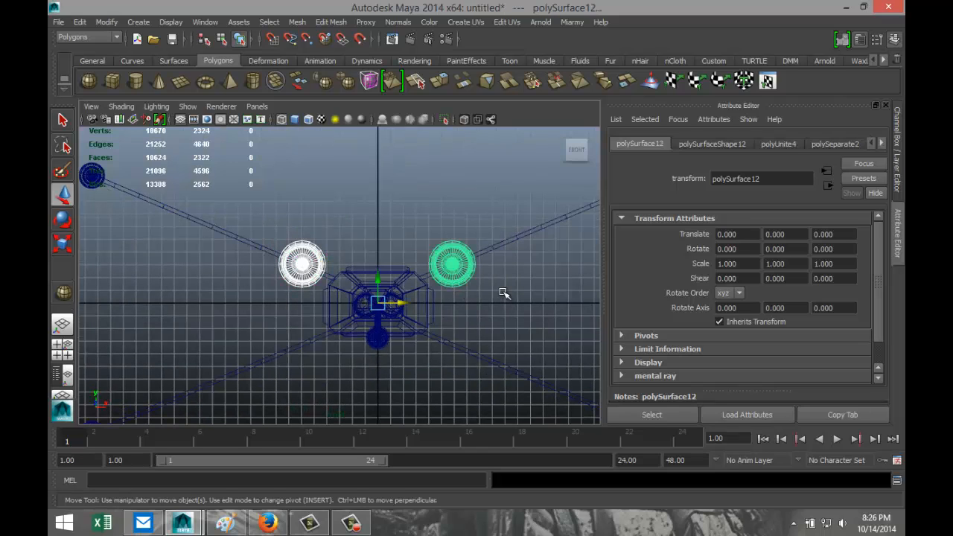
key("ctrl+d")
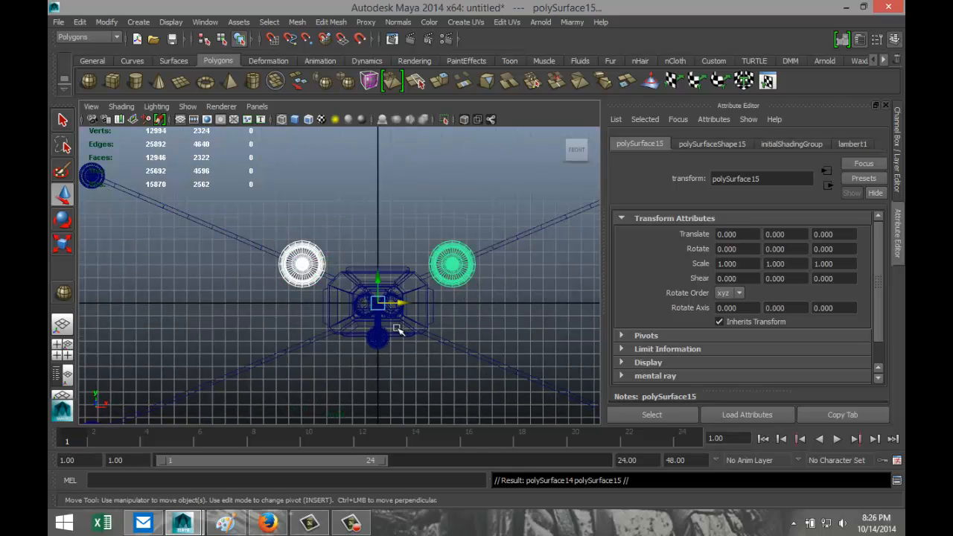
- Move the two duplicated engines down along Y to about -6.163 so they sit on the lower wings
left_click_drag(377, 277, 402, 356)
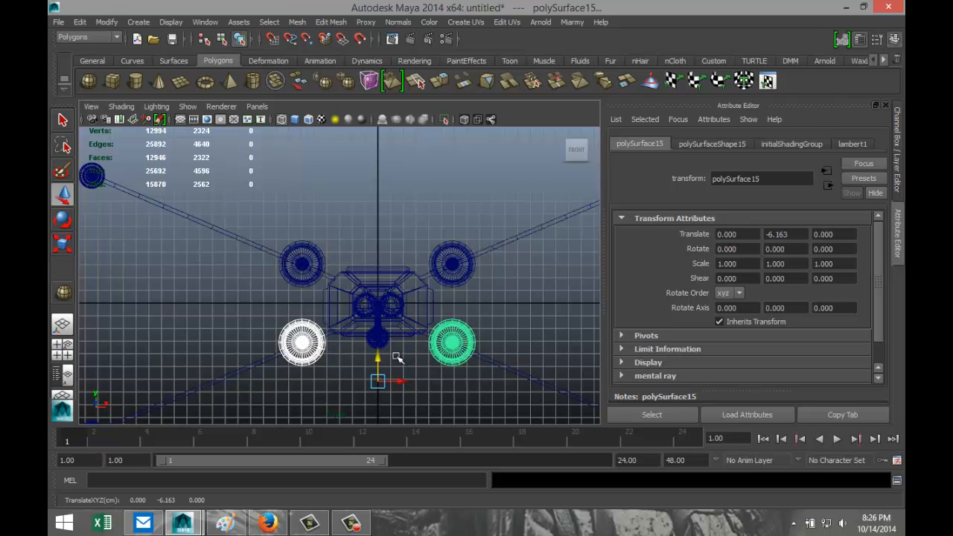
key("space")
key("space")
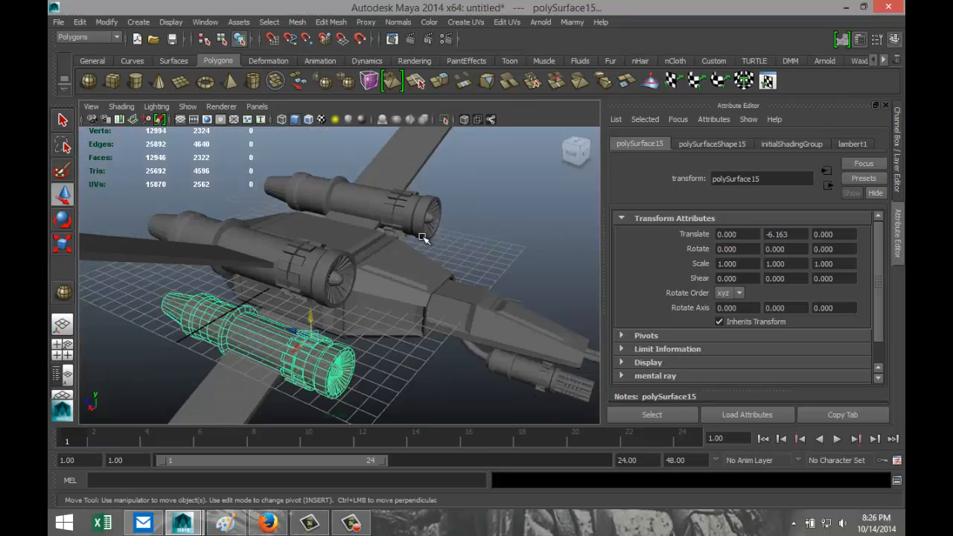
- Examine the ship from several angles to check the placement of the four engines and wings
scroll(424, 246, "down", 2)
scroll(428, 268, "down", 2)
left_click_drag(405, 337, 464, 317, "alt")
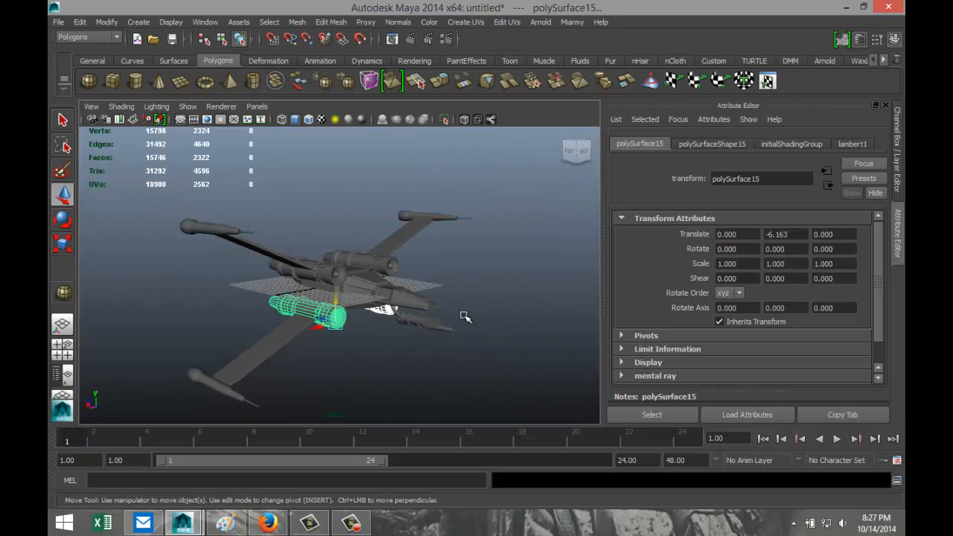
left_click_drag(365, 307, 348, 340, "alt")
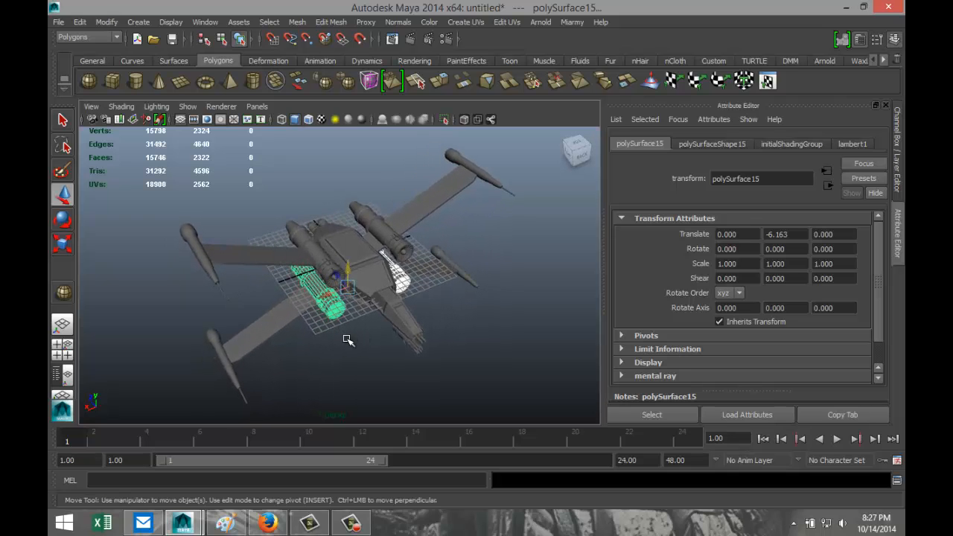
left_click_drag(521, 315, 497, 315, "alt")
scroll(527, 323, "up", 2)
left_click(528, 342)
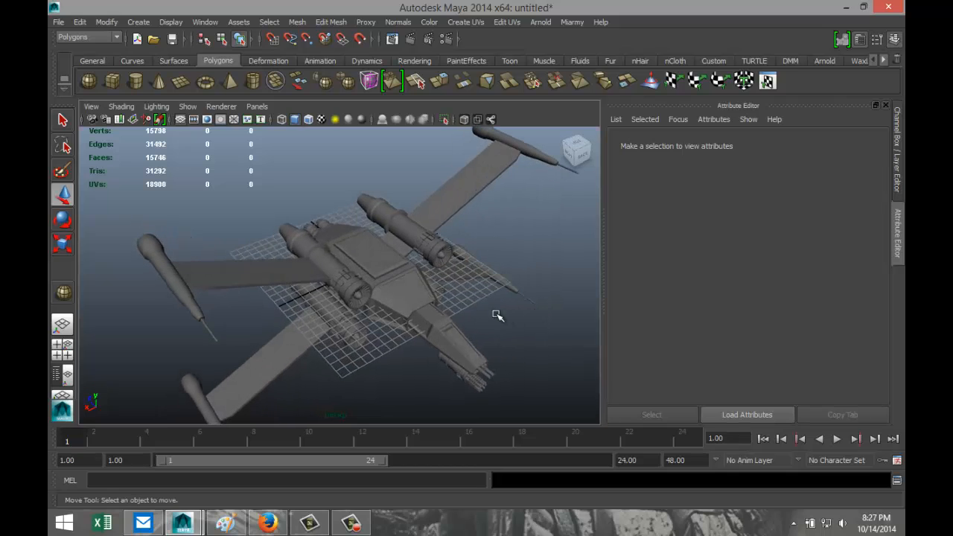
left_click(262, 276)
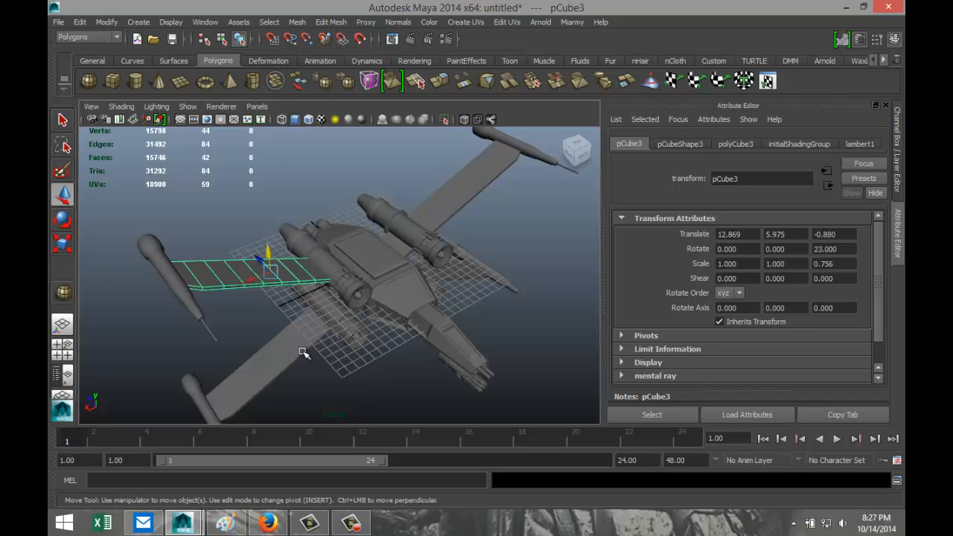
left_click_drag(233, 328, 357, 332, "alt")
middle_click_drag(362, 334, 373, 370, "alt")
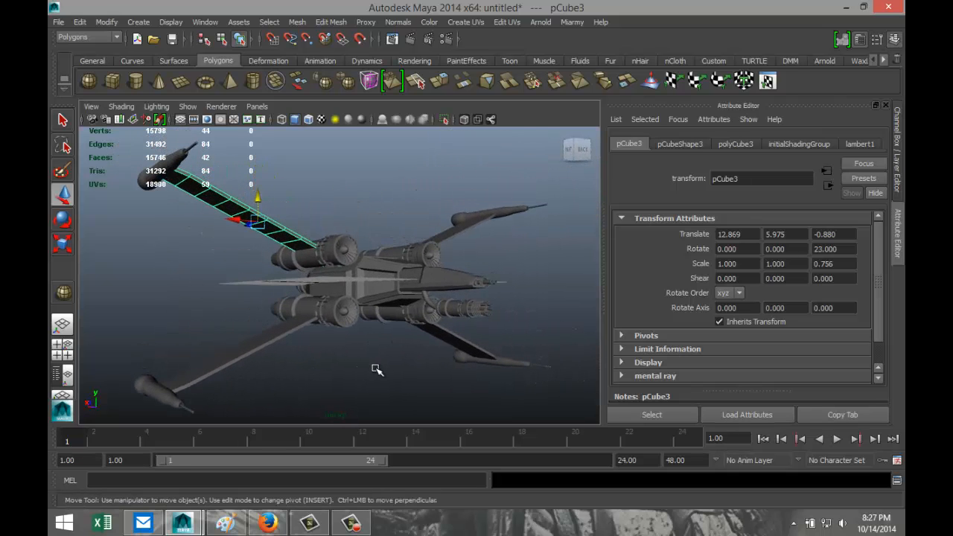
left_click(364, 364)
left_click_drag(366, 368, 346, 378, "alt")
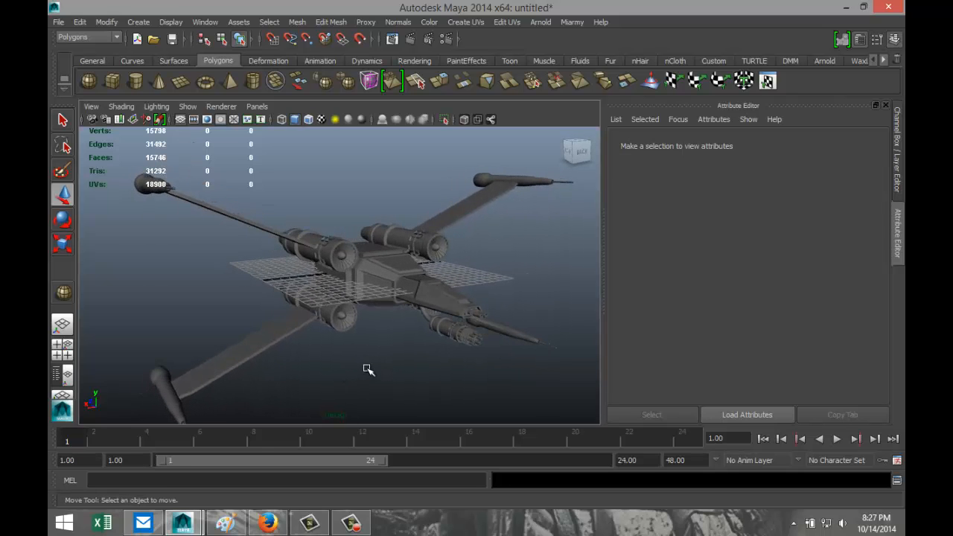
- Select all parts of the ship and combine them into a single mesh
scroll(366, 368, "down", 6)
left_click_drag(507, 388, 507, 388)
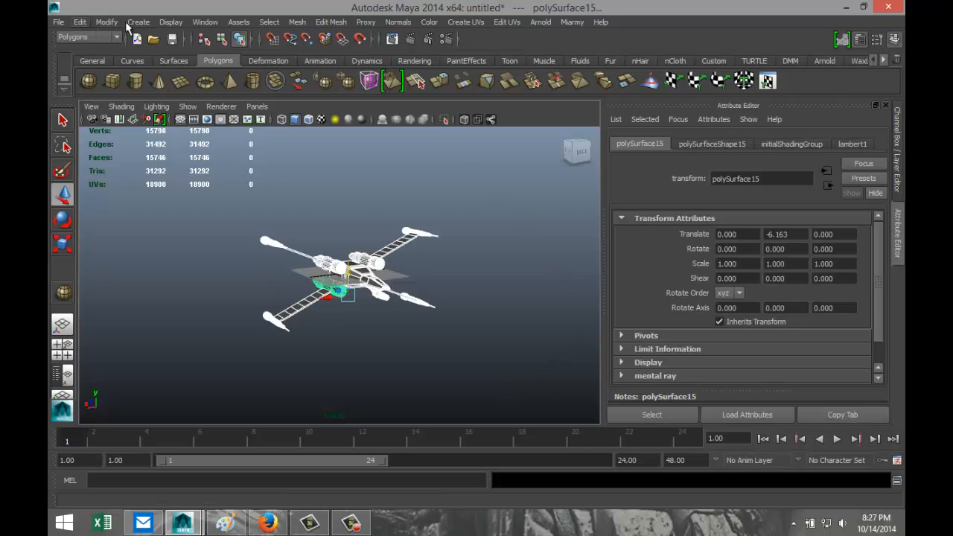
left_click(297, 22)
left_click(314, 39)
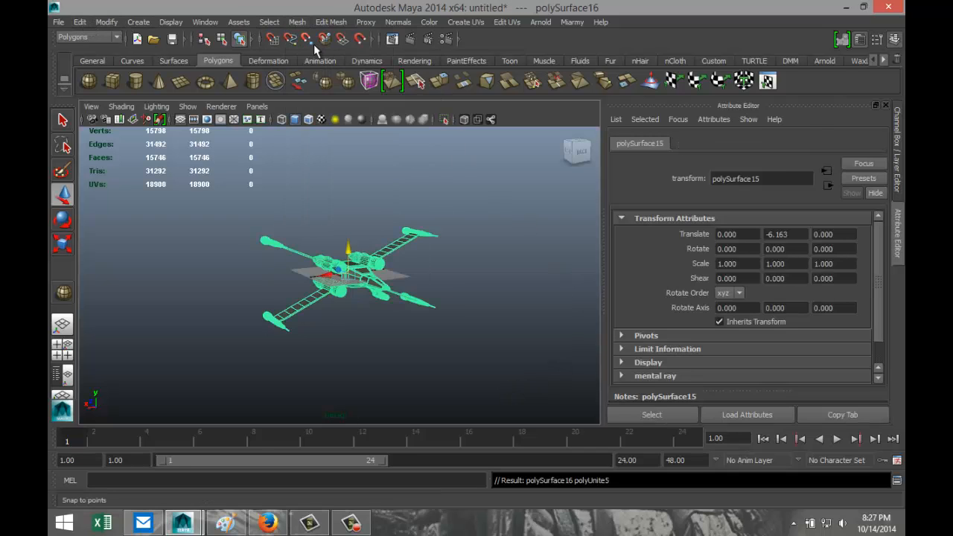
- Delete the combined ship's construction history and freeze its transformations
left_click(79, 22)
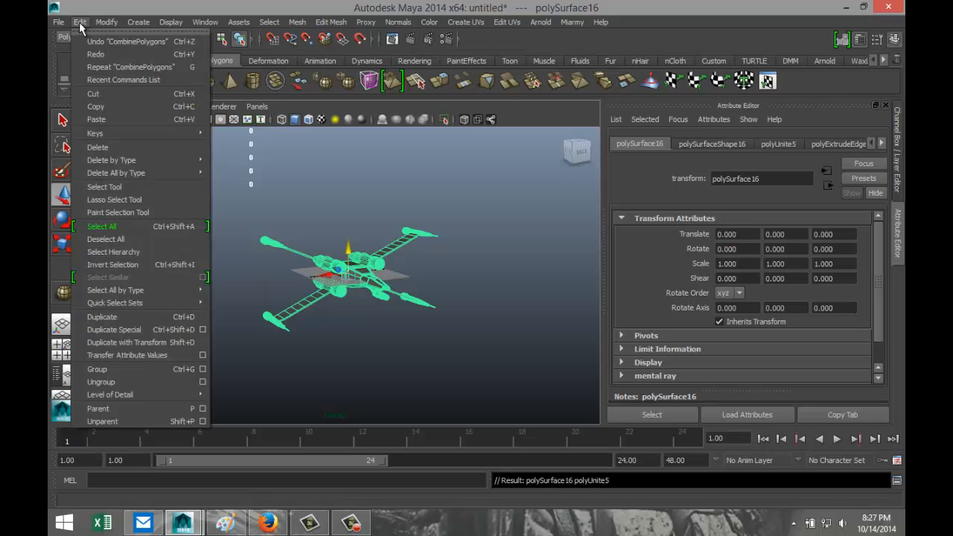
mouse_move(142, 161)
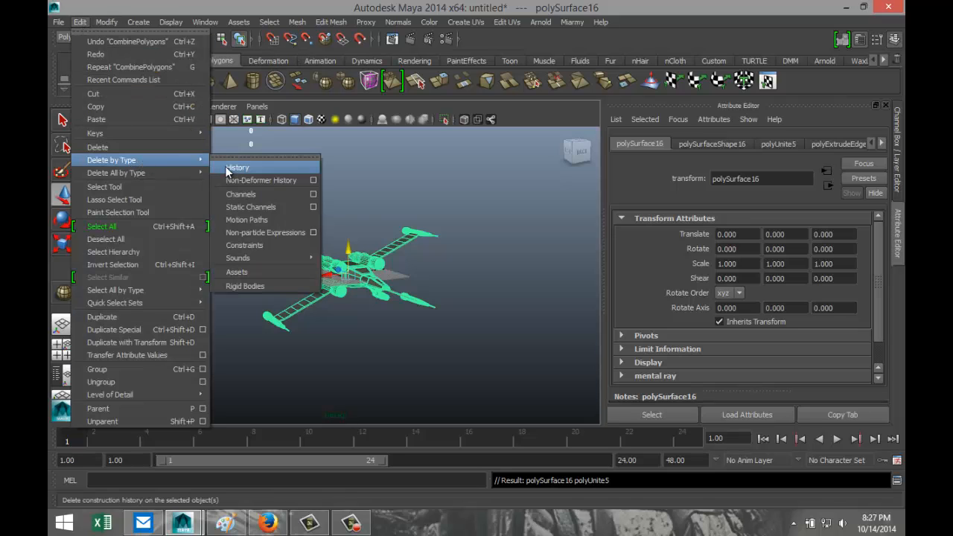
left_click(225, 167)
left_click(106, 23)
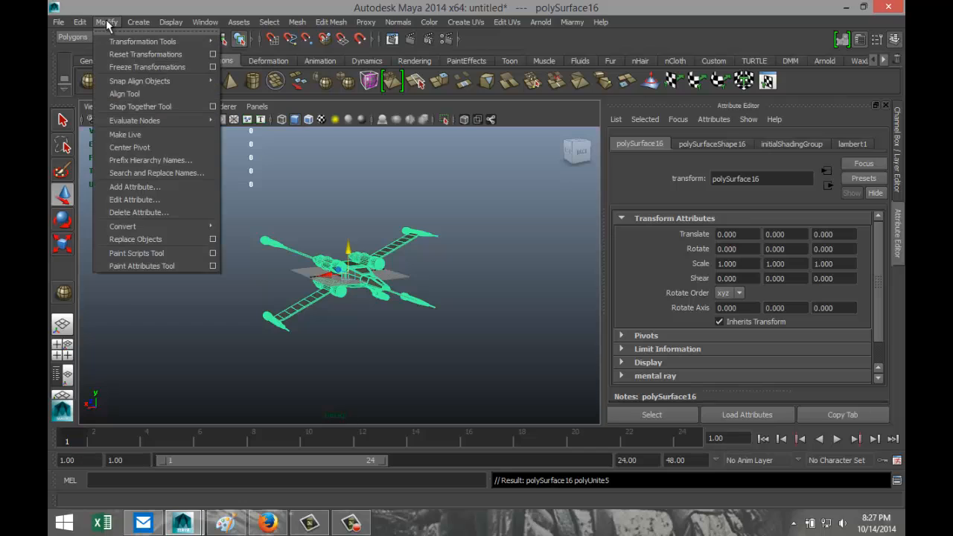
mouse_move(86, 24)
left_click(157, 68)
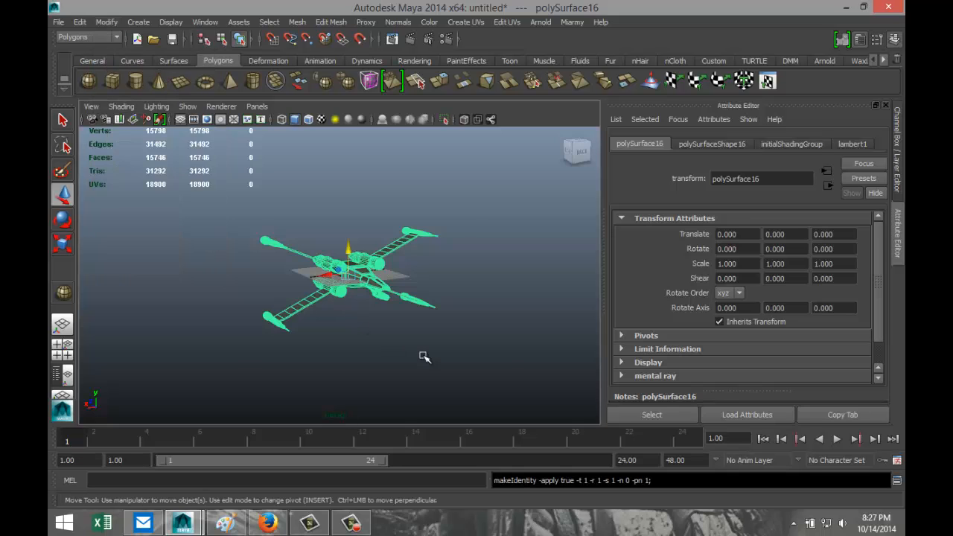
- Select the whole ship and assign it a new Lambert material
right_click_drag(425, 358, 512, 372, "alt")
scroll(513, 371, "up", 3)
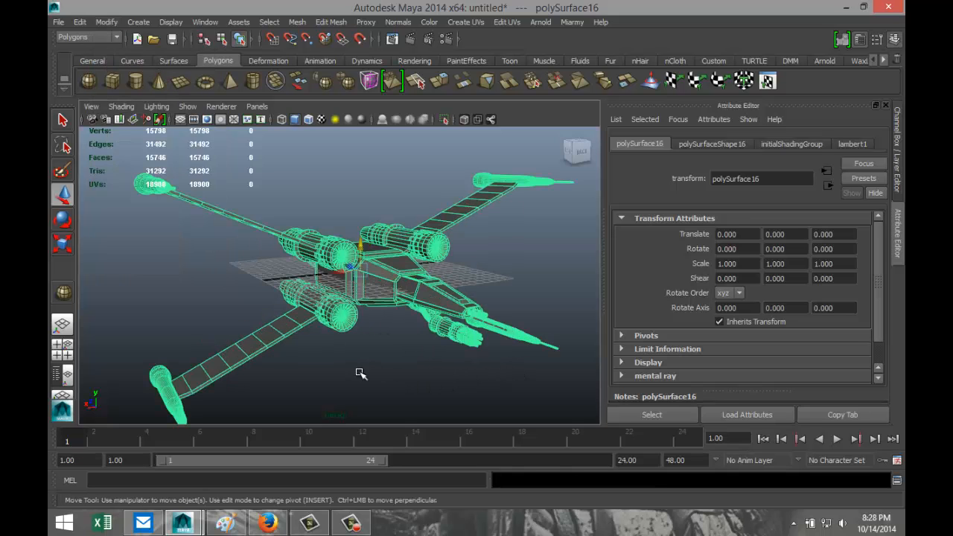
mouse_move(342, 365)
left_mouse_down("alt")
mouse_move(366, 365)
mouse_move(355, 374)
left_mouse_up("alt")
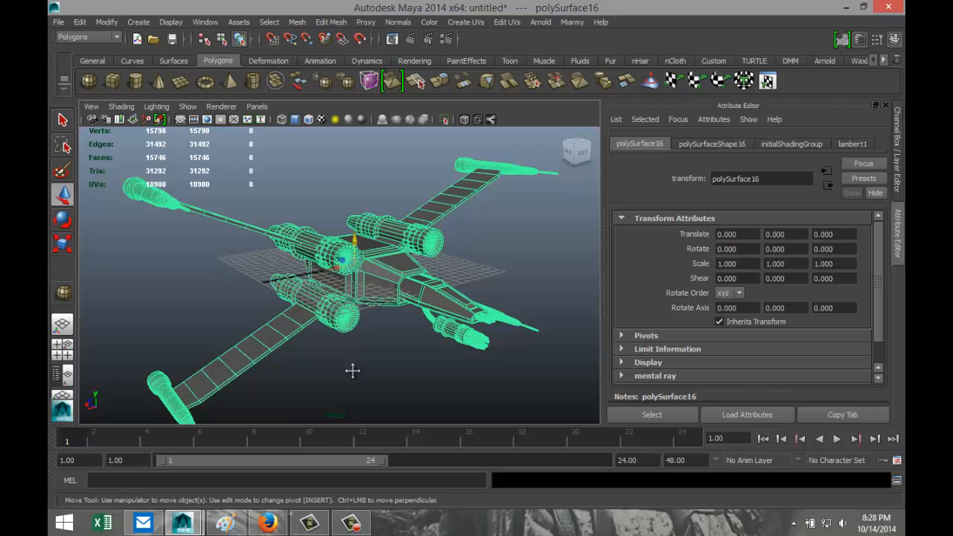
middle_click_drag(353, 369, 337, 348, "alt")
left_click_drag(337, 348, 365, 357, "alt")
left_click(371, 360)
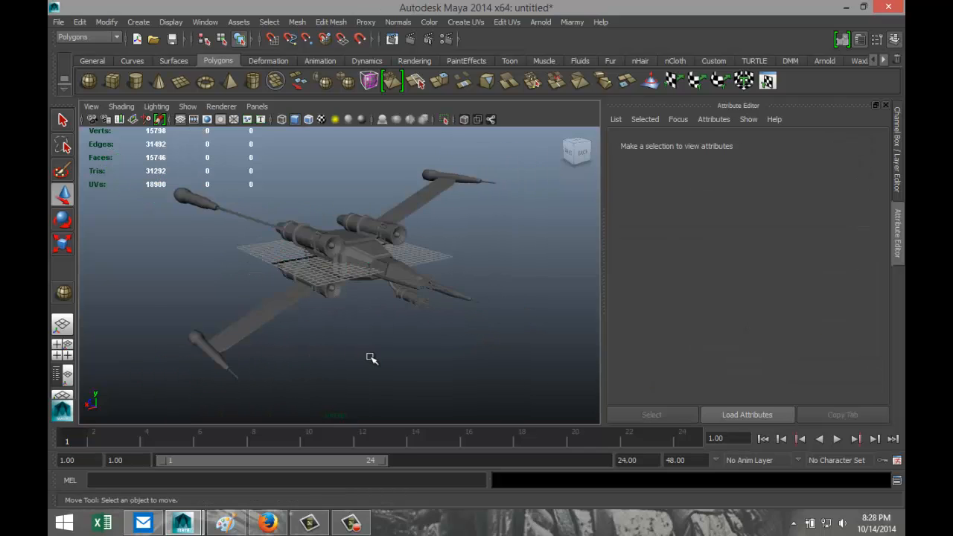
scroll(370, 358, "down", 3)
scroll(371, 357, "down", 2)
left_click_drag(199, 215, 521, 385)
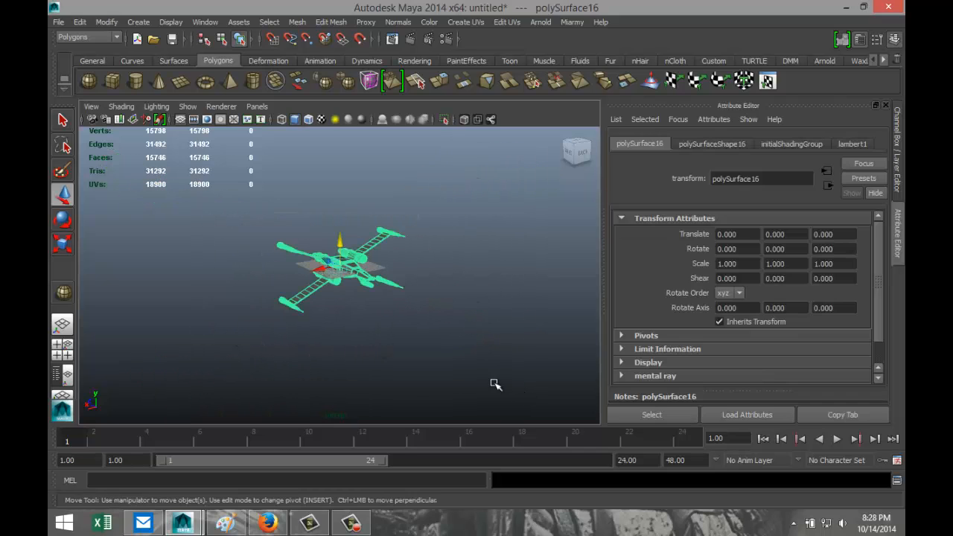
right_click_drag(366, 246, 399, 474)
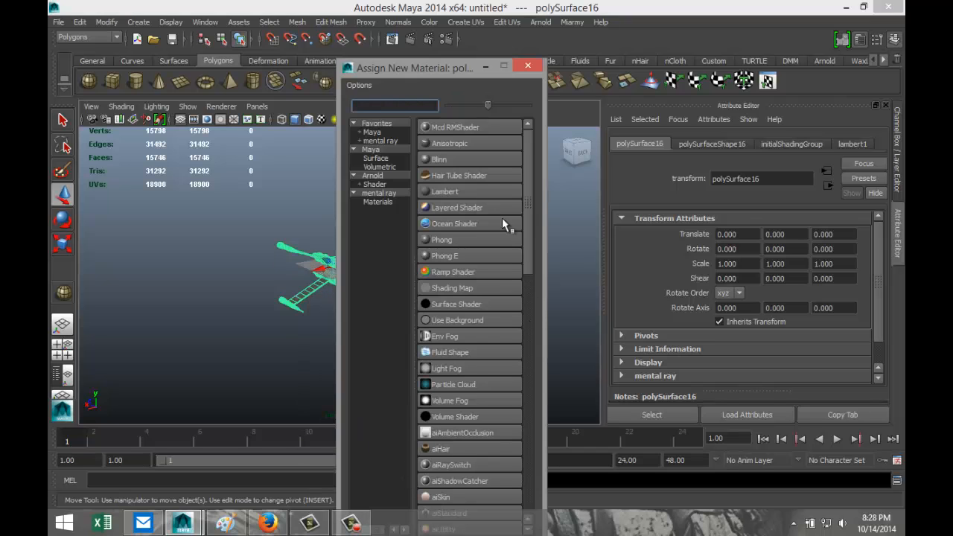
left_click(460, 195)
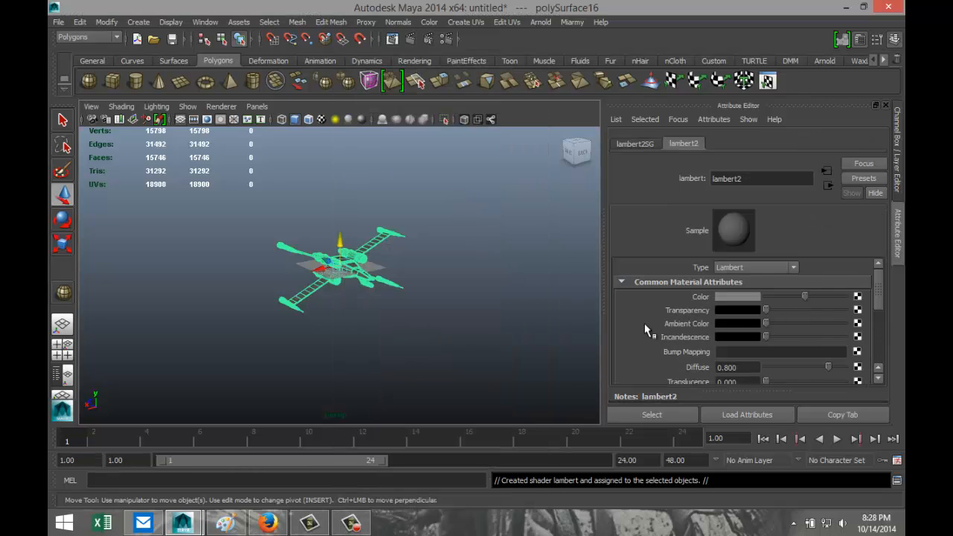
- Set the ship's Lambert material colour to white and deselect the ship
left_click(735, 297)
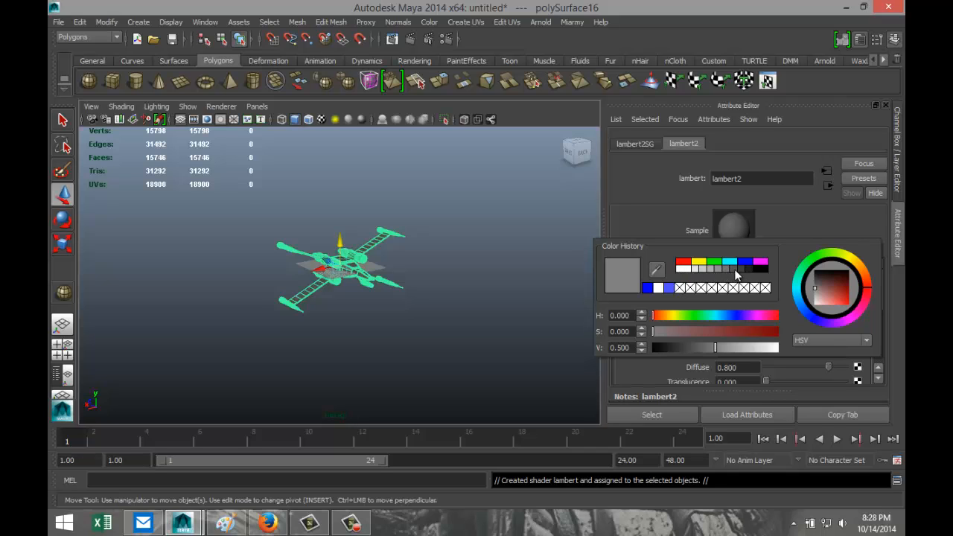
left_click(681, 270)
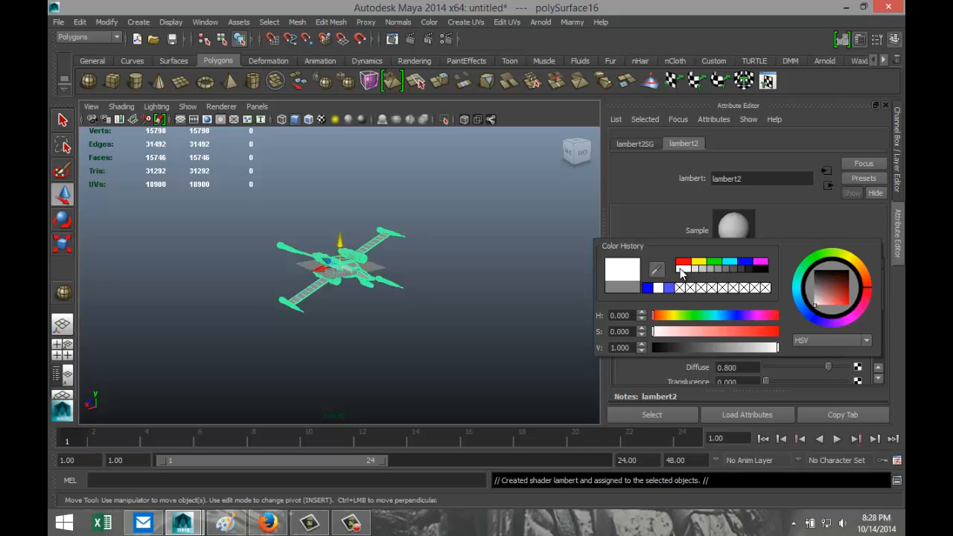
scroll(457, 310, "up", 4)
left_click(409, 360)
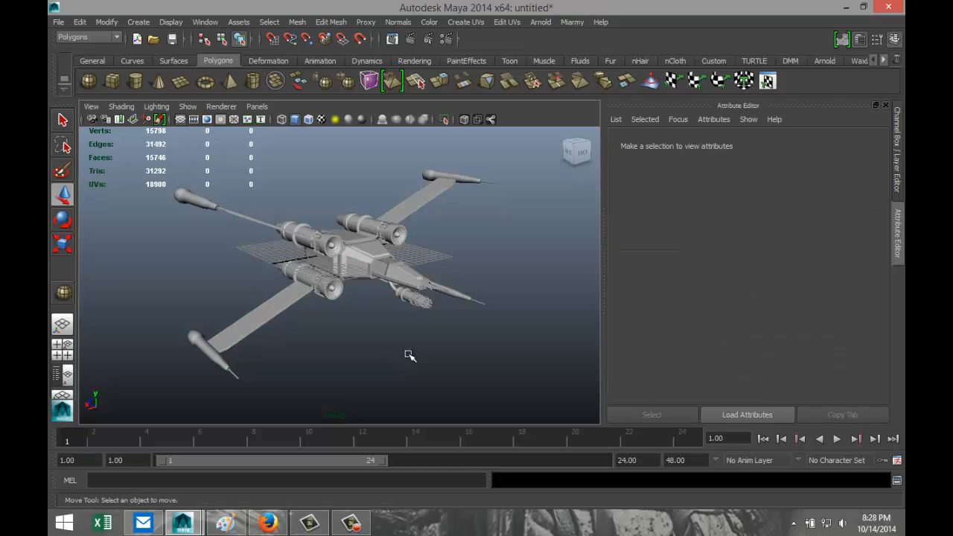
- Switch the ship to face selection and select all the window faces of the canopy on the nose
scroll(409, 320, "up", 3)
left_click_drag(402, 334, 338, 348, "alt")
scroll(402, 350, "up", 4)
scroll(316, 354, "up", 2)
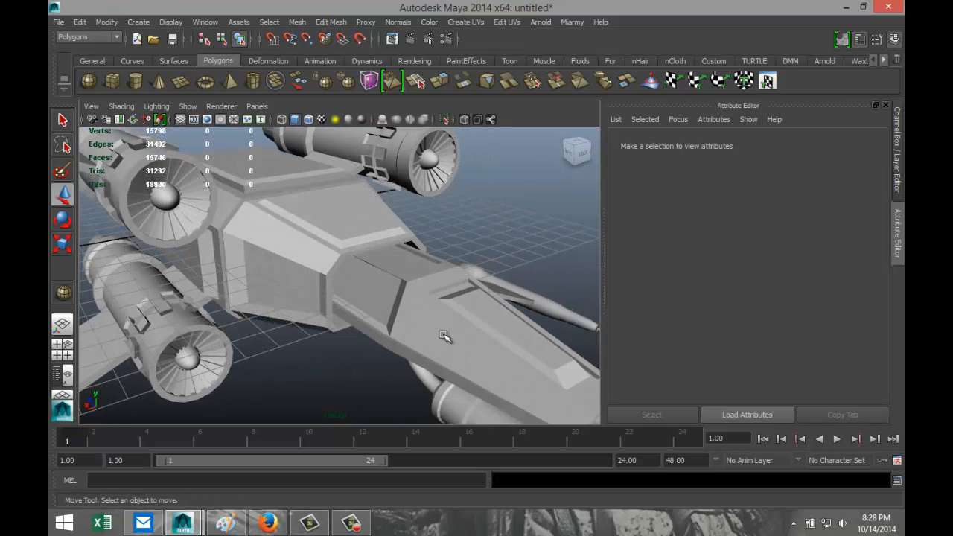
right_click(500, 322)
right_click_drag(500, 322, 500, 275)
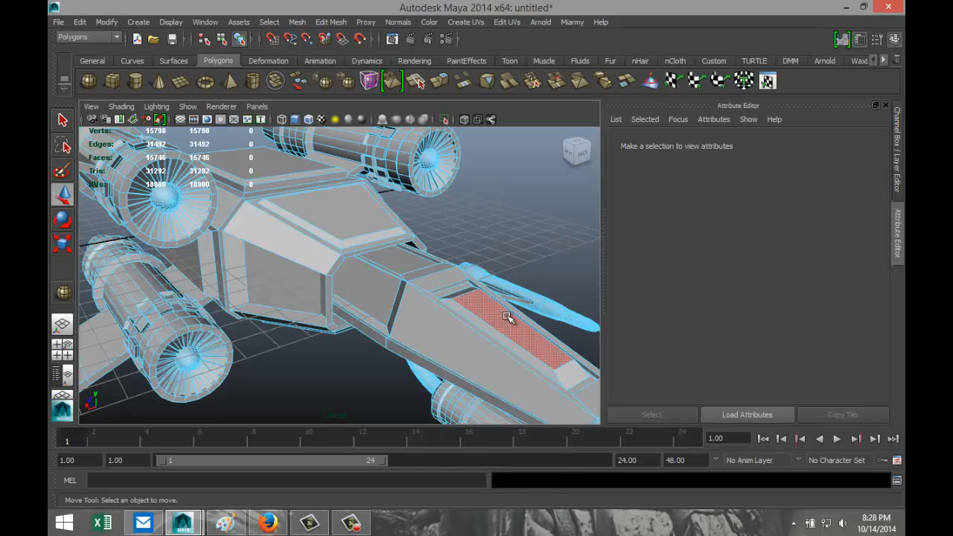
left_click(506, 321)
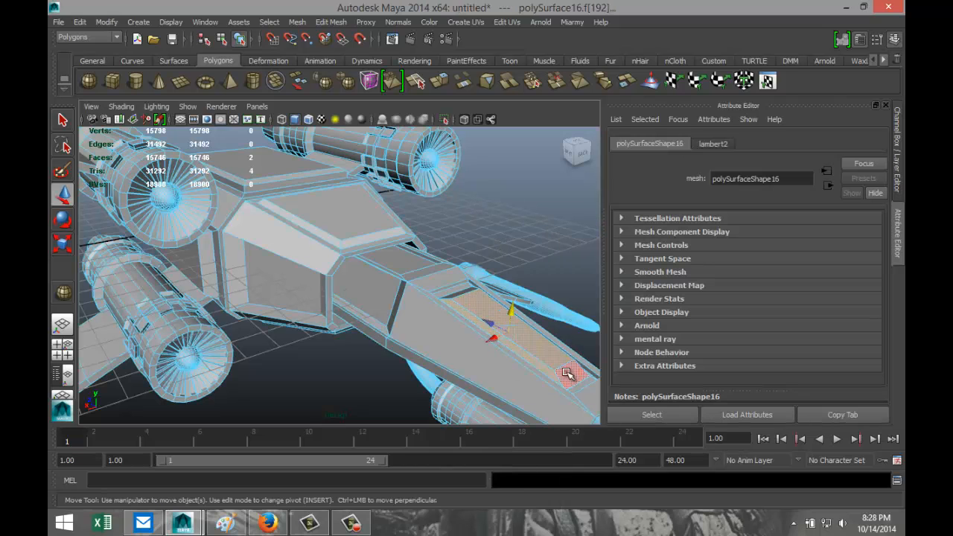
left_click_drag(570, 299, 272, 335, "alt")
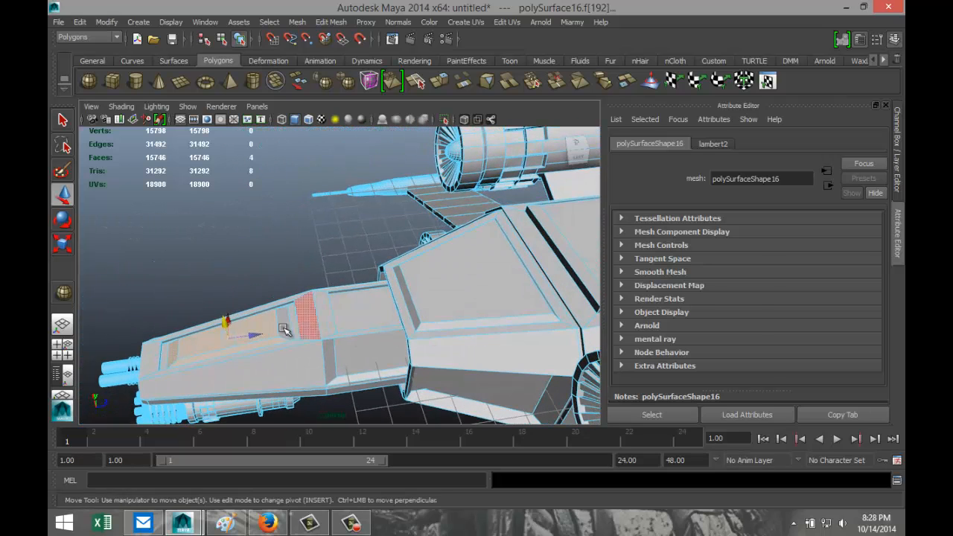
left_click(283, 330, "shift")
left_click_drag(235, 392, 419, 366, "alt")
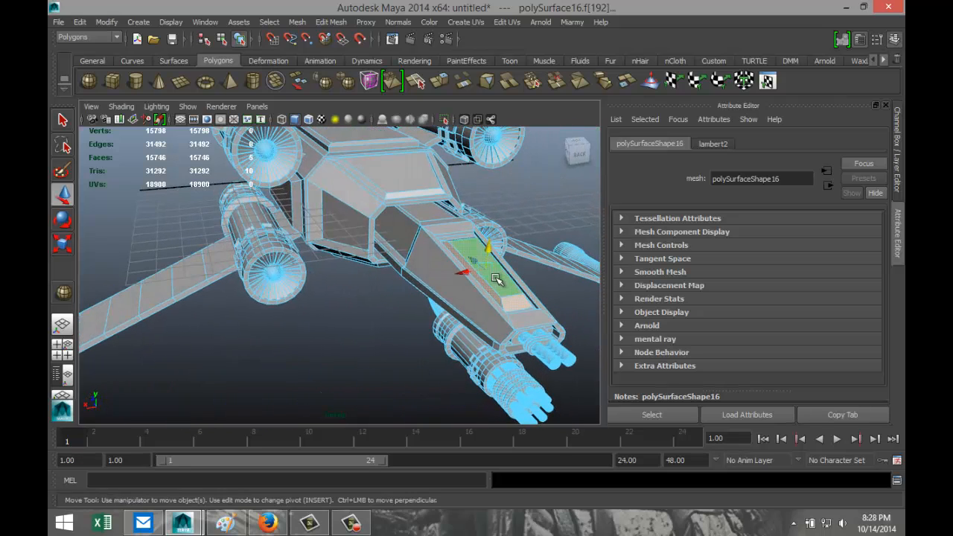
- Assign a new mia_material_x material to the selected window faces
right_click_drag(495, 279, 509, 474)
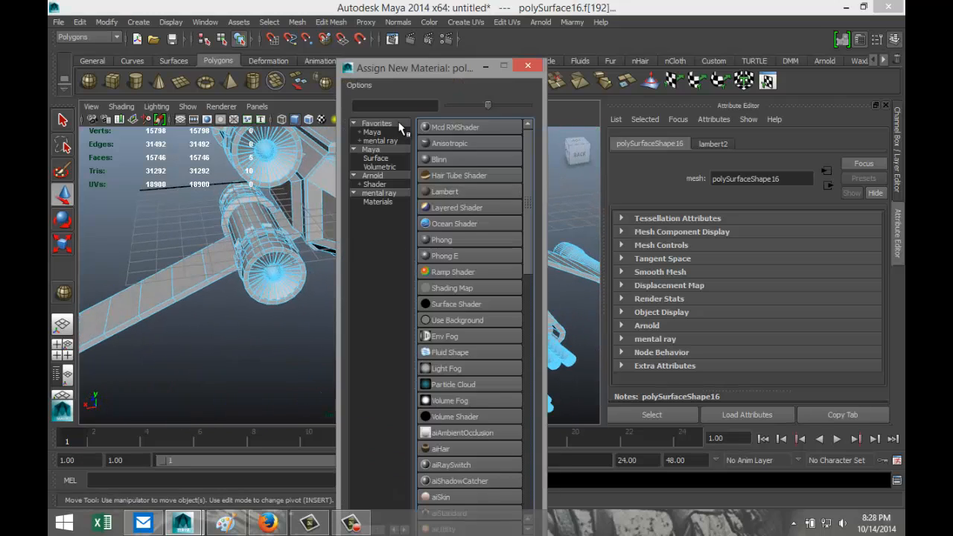
left_click(395, 106)
type("mia")
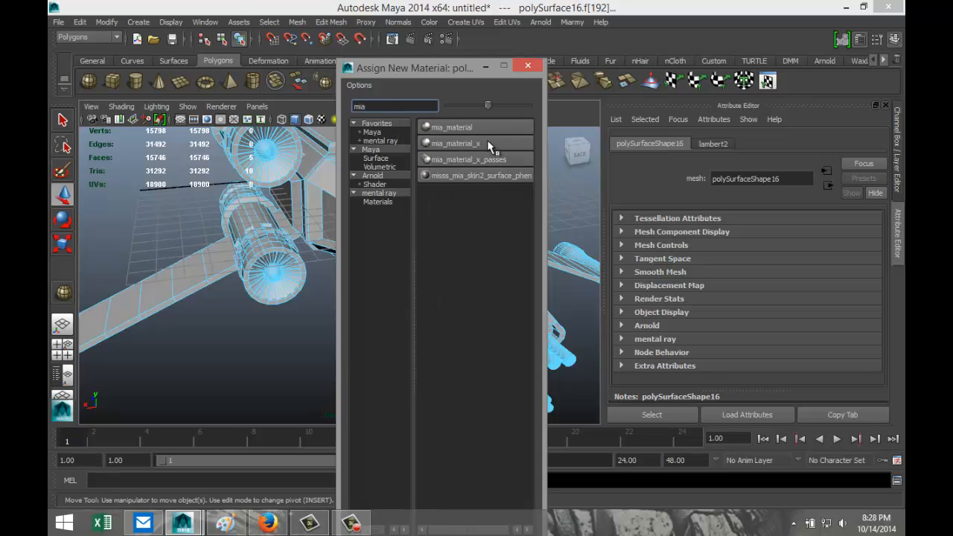
left_click(488, 143)
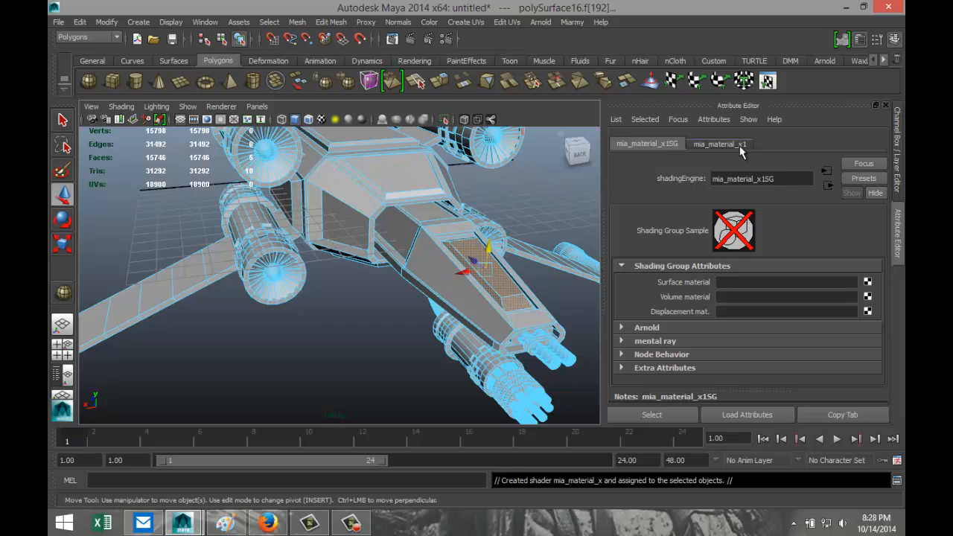
- Replace the window material's settings with the GlassSolid preset and bring up its refraction attributes
left_click(719, 145)
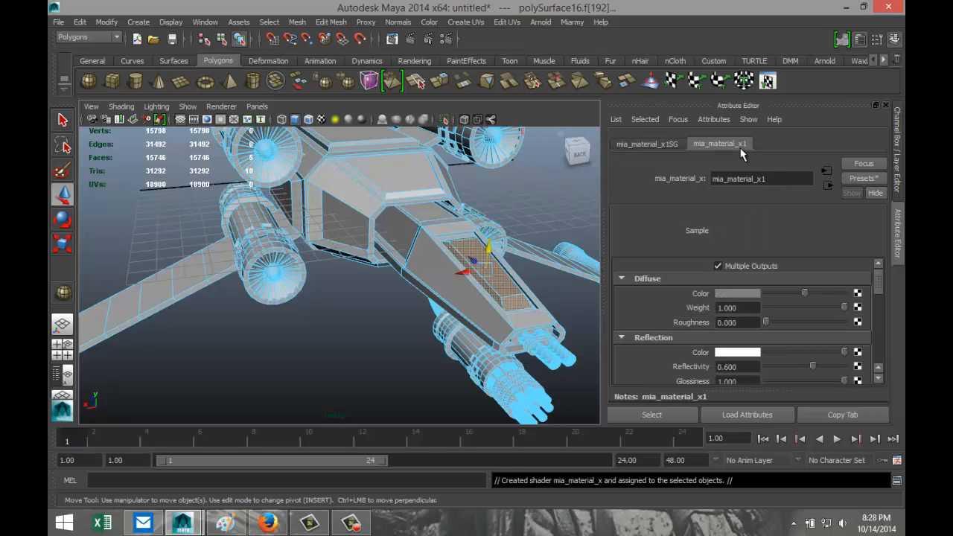
left_click(860, 179)
mouse_move(833, 265)
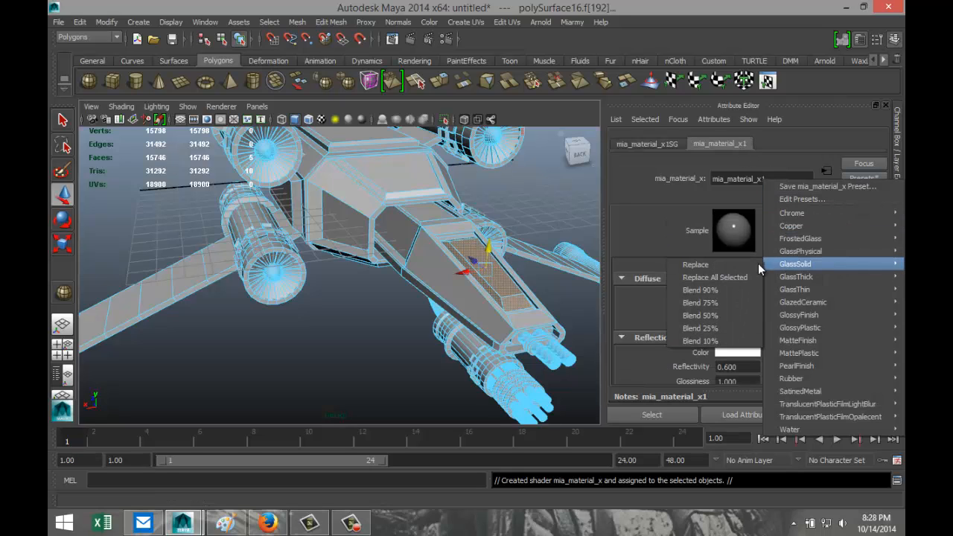
left_click(732, 264)
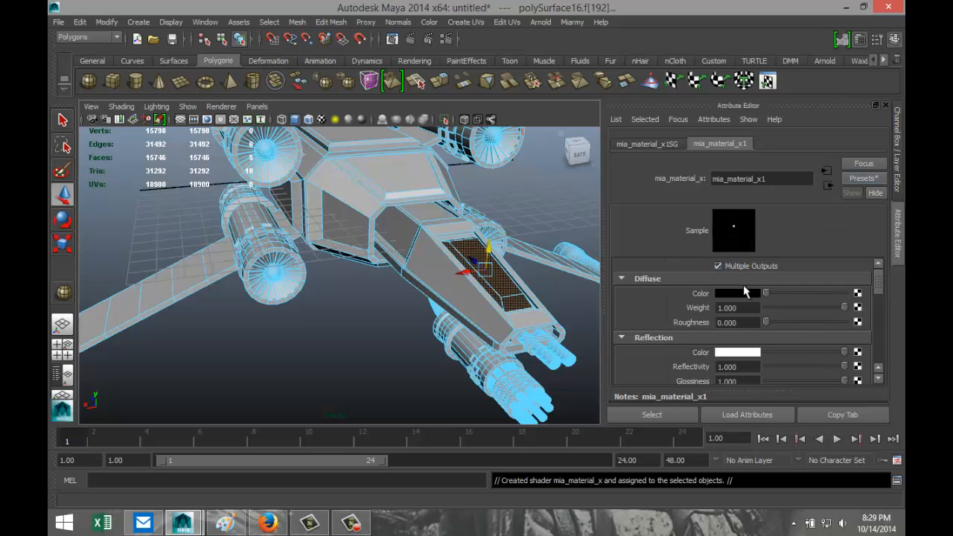
scroll(800, 325, "down", 5)
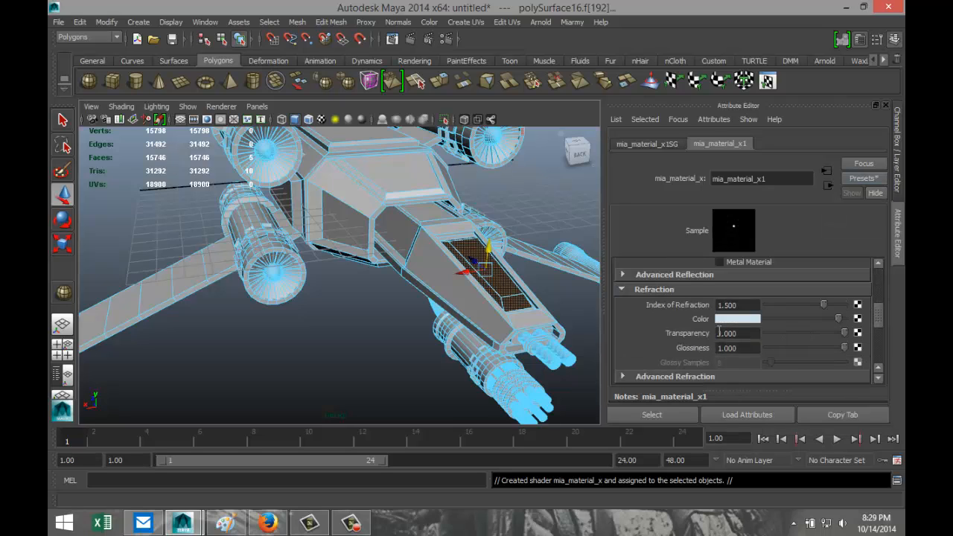
- Set the window material's refraction colour to white and clear the face selection
left_click(746, 320)
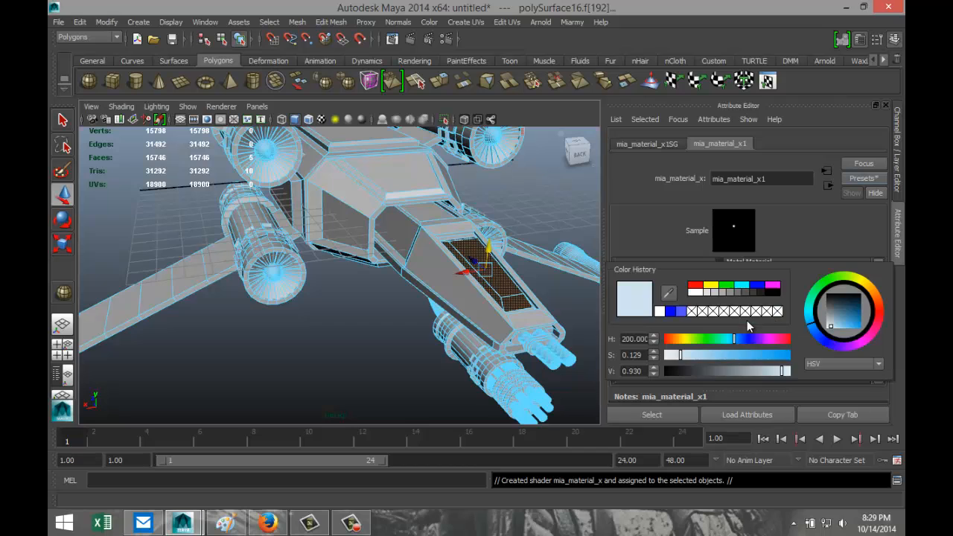
left_click(693, 292)
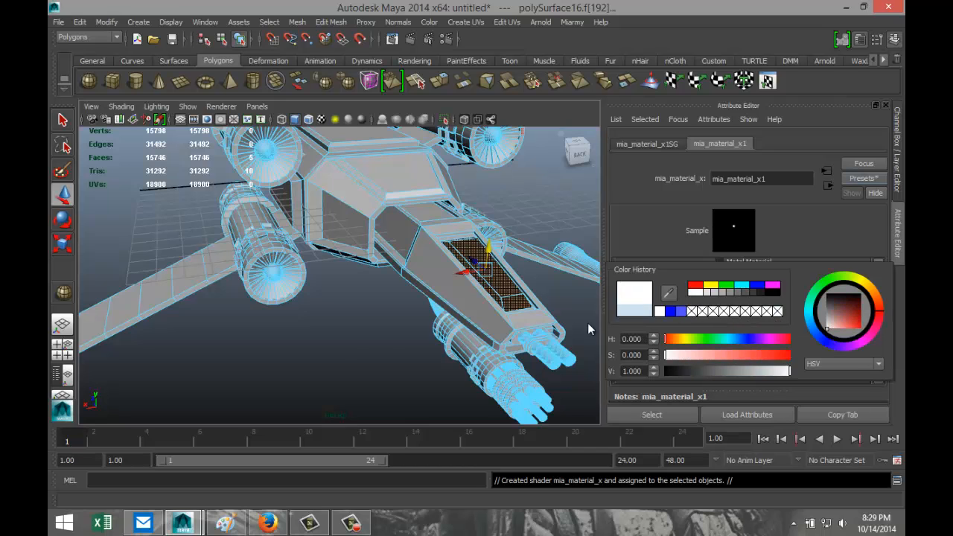
left_click(355, 347)
left_click_drag(355, 347, 365, 338, "alt")
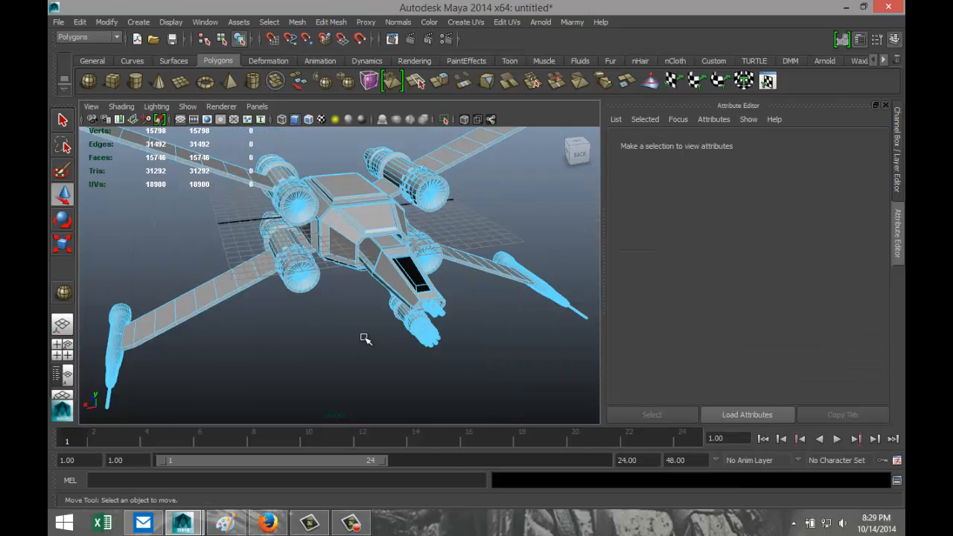
- Return the ship to object mode and separate the combined mesh into its individual parts
scroll(363, 338, "up", 3)
left_click_drag(322, 306, 363, 339, "alt")
scroll(357, 364, "up", 4)
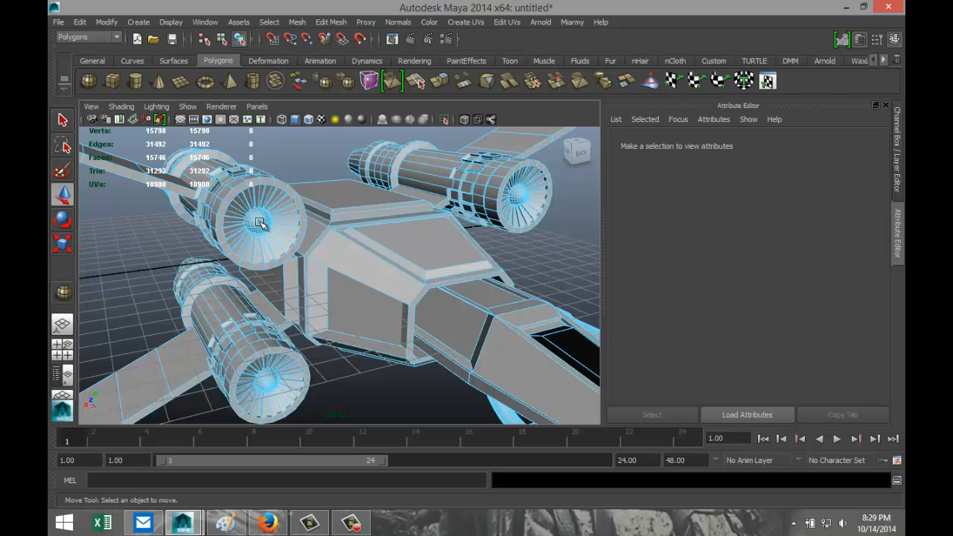
right_click_drag(261, 223, 260, 254)
right_click_drag(389, 242, 419, 233)
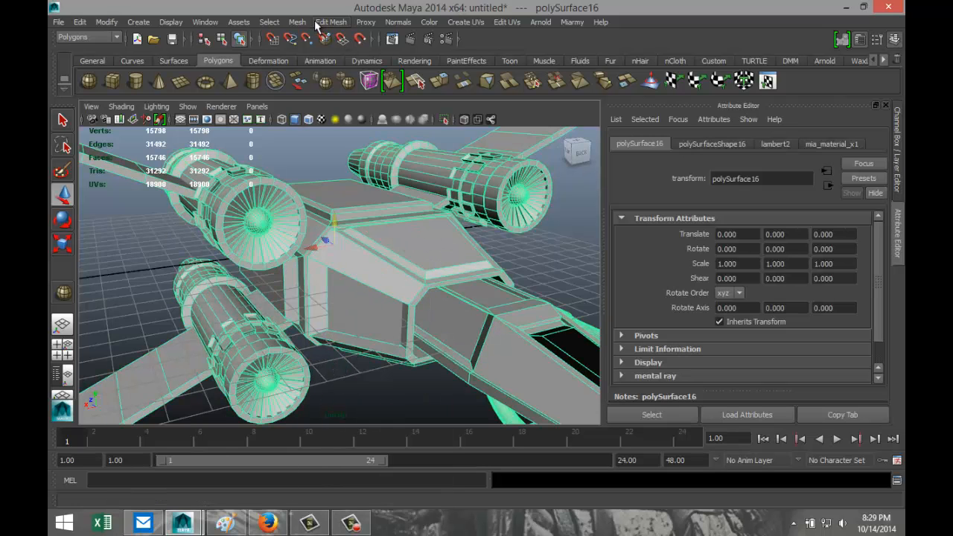
left_click(314, 22)
left_click(321, 58)
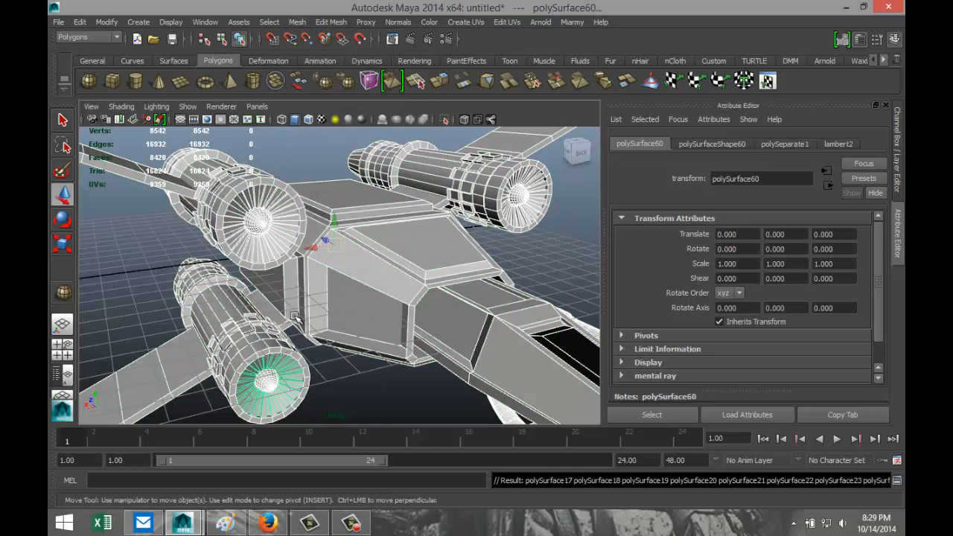
- Assign a new Phong E material with black colour to the round cores at the centre of all four wing engines
left_click(266, 383)
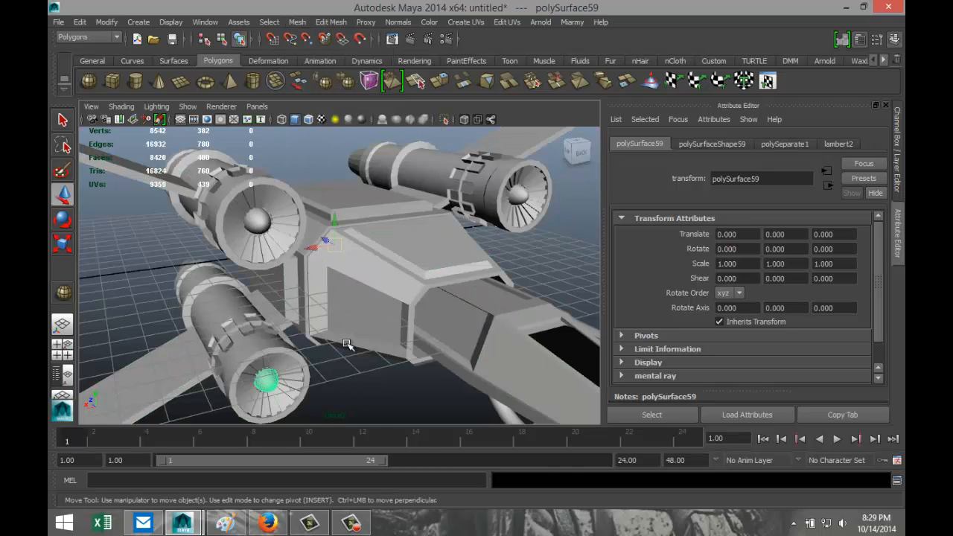
left_click(262, 225, "shift")
left_click(518, 196, "shift")
left_click_drag(554, 262, 570, 319, "alt")
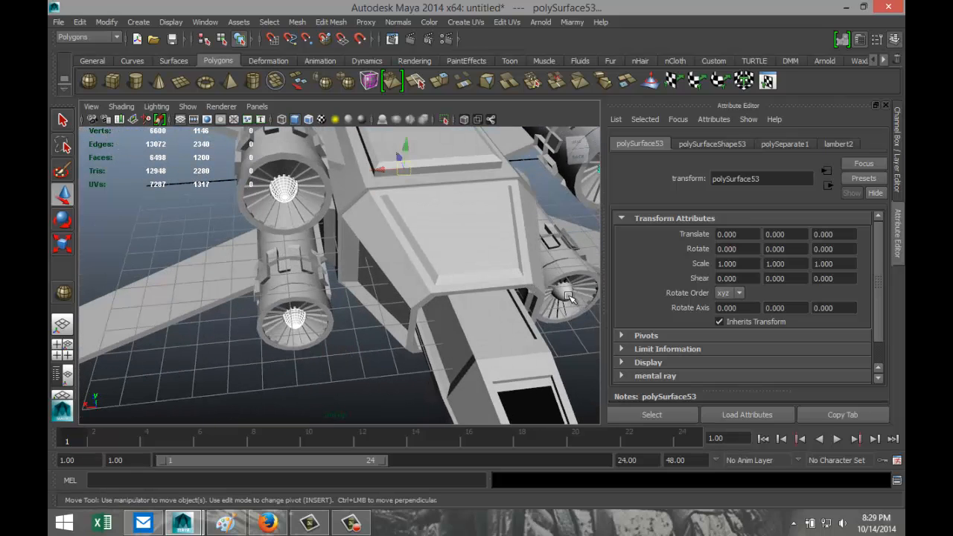
left_click(566, 295, "shift")
right_click_drag(295, 320, 329, 472)
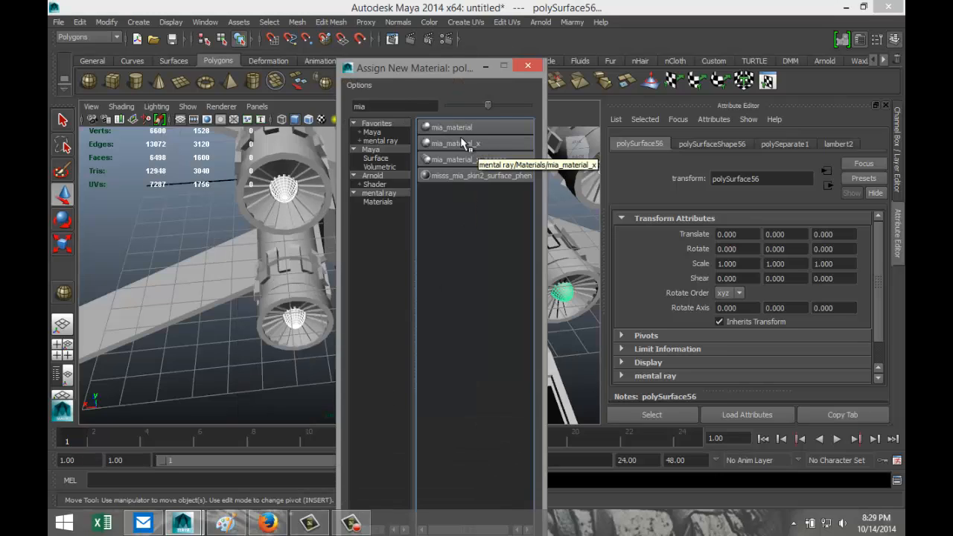
double_click(397, 106)
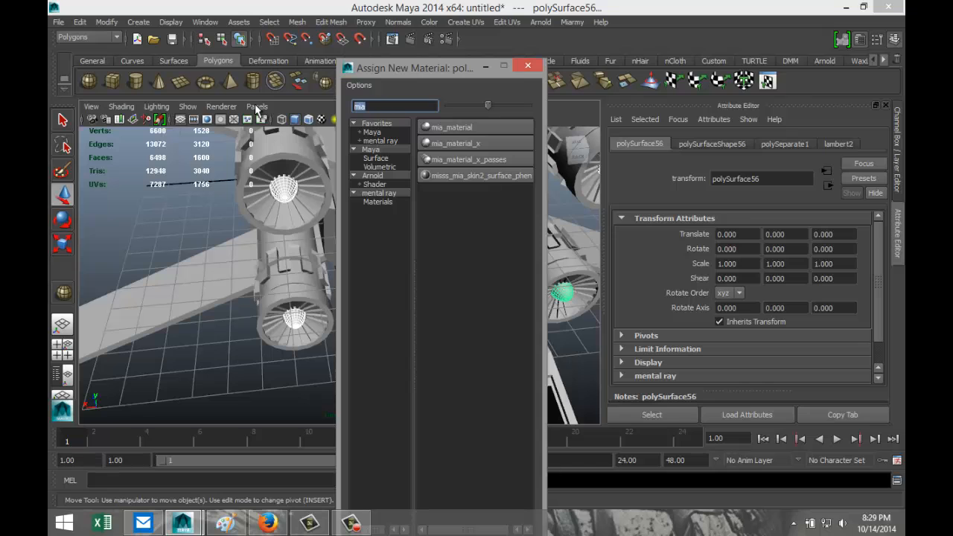
type("ph")
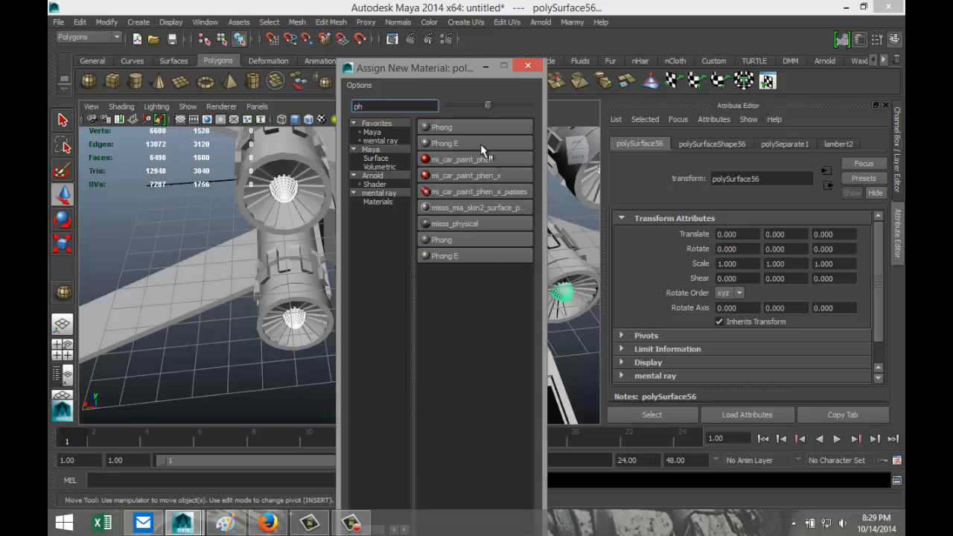
left_click(480, 144)
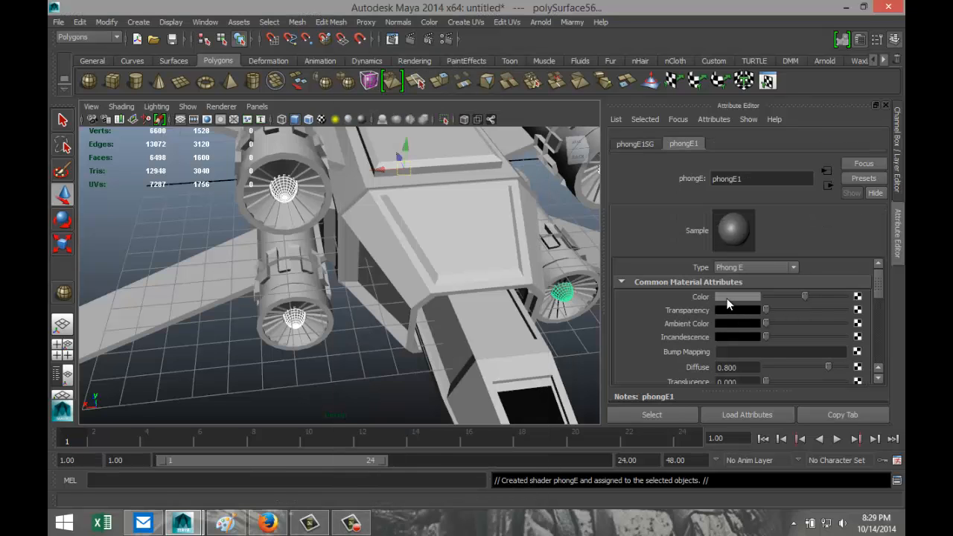
left_click(729, 297)
left_click(756, 269)
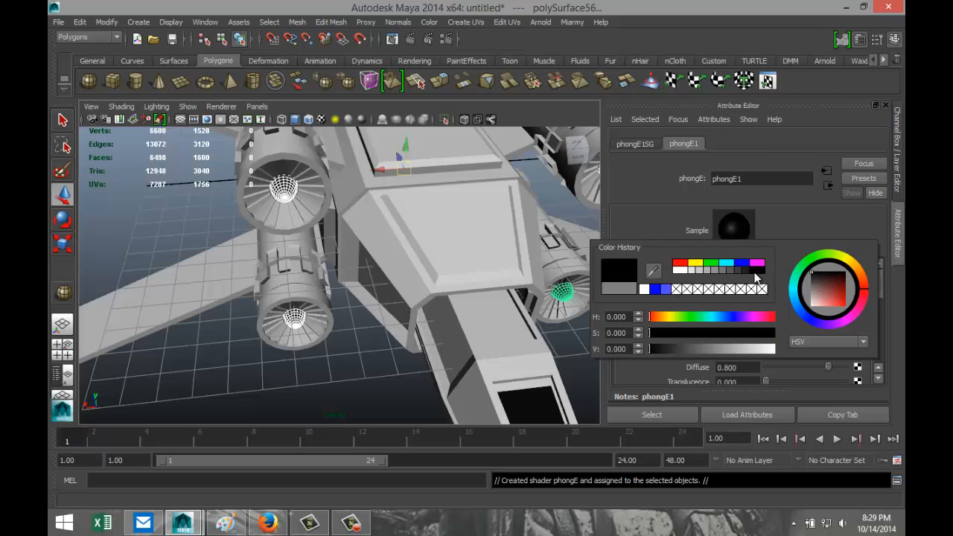
- Assign a new mia_material_x material to the fan blades around the cores of the four wing engines
left_click(309, 214)
left_click(332, 332, "shift")
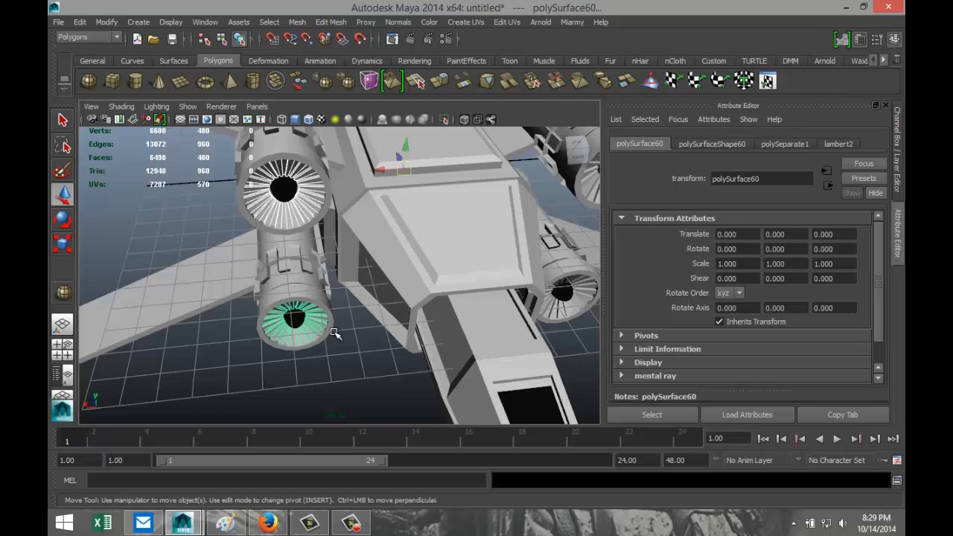
left_click(558, 311, "shift")
left_click(587, 165, "shift")
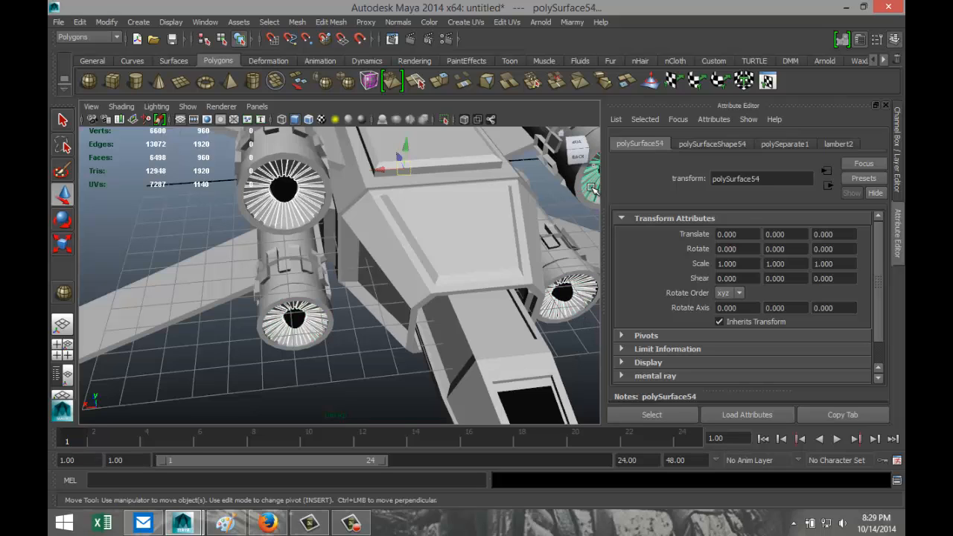
right_click_drag(299, 216, 318, 449)
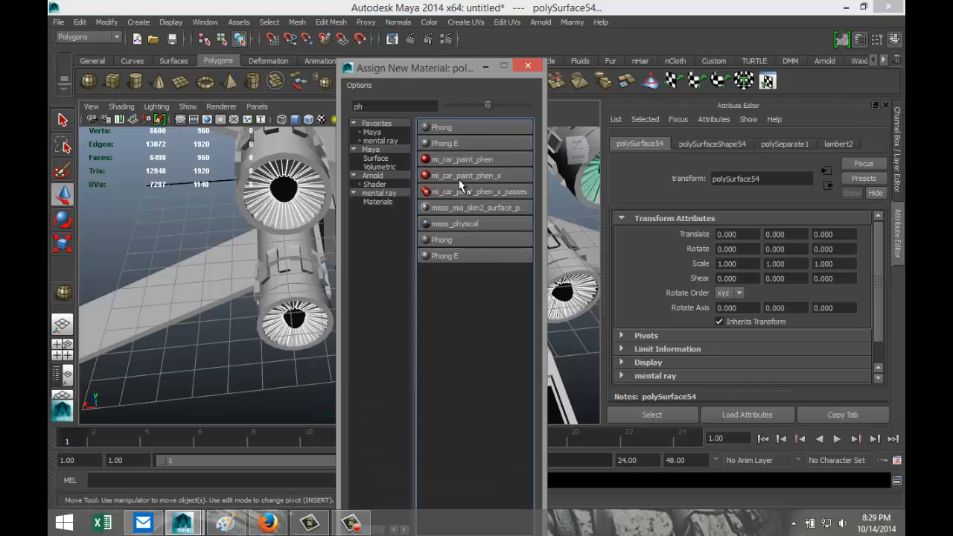
left_click_drag(388, 109, 269, 90)
type("mia")
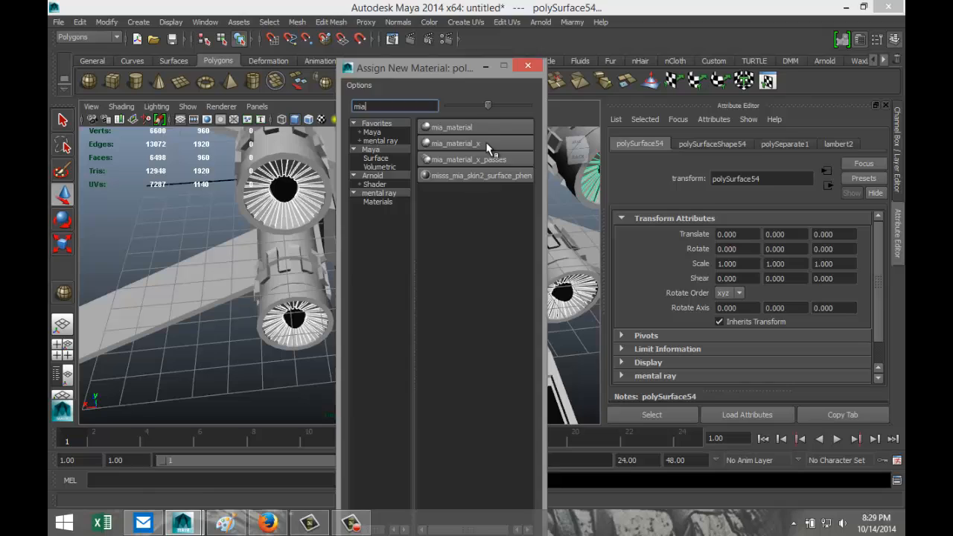
left_click(487, 143)
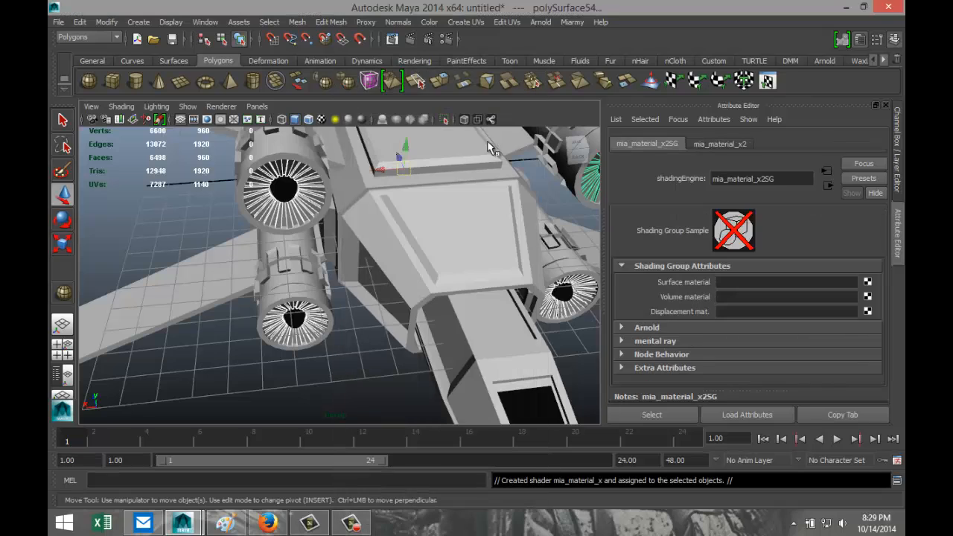
- Replace the fan blade material's settings with the Chrome preset
left_click(733, 146)
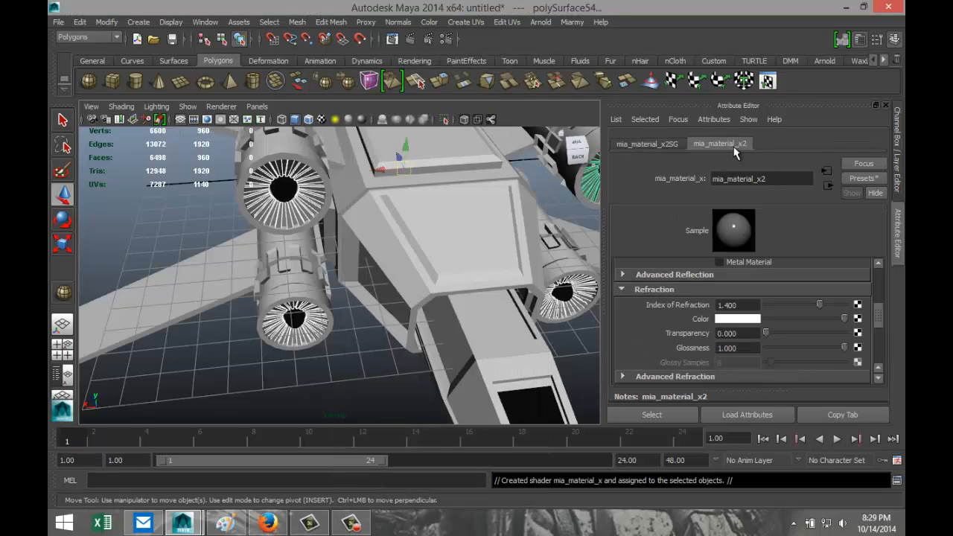
left_click(860, 177)
mouse_move(826, 211)
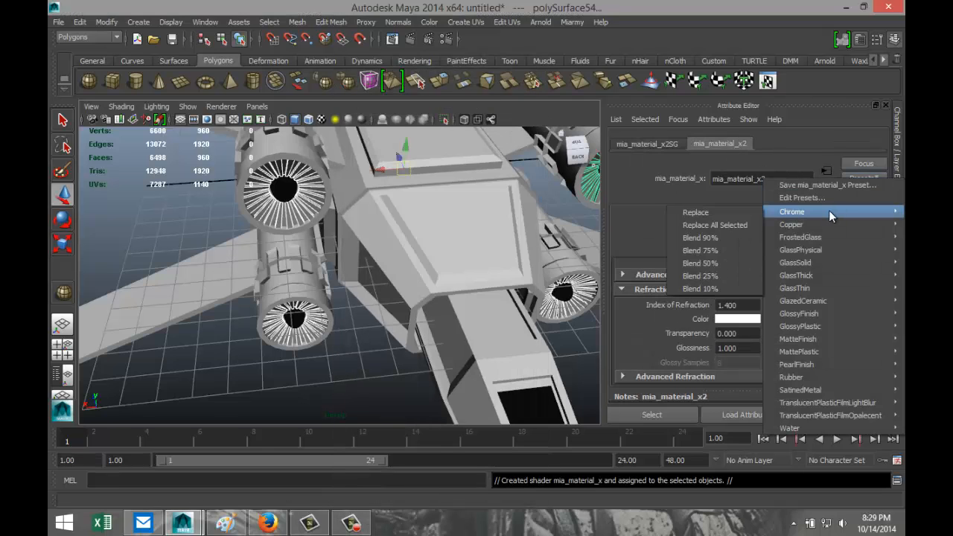
left_click(695, 211)
- Examine the whole ship and its engine and window materials from several angles
scroll(408, 293, "down", 3)
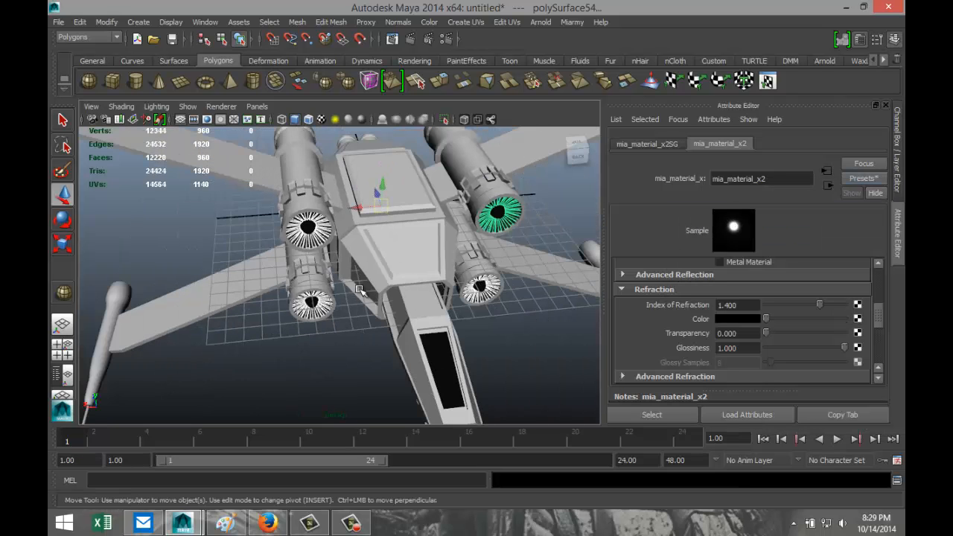
scroll(253, 292, "down", 2)
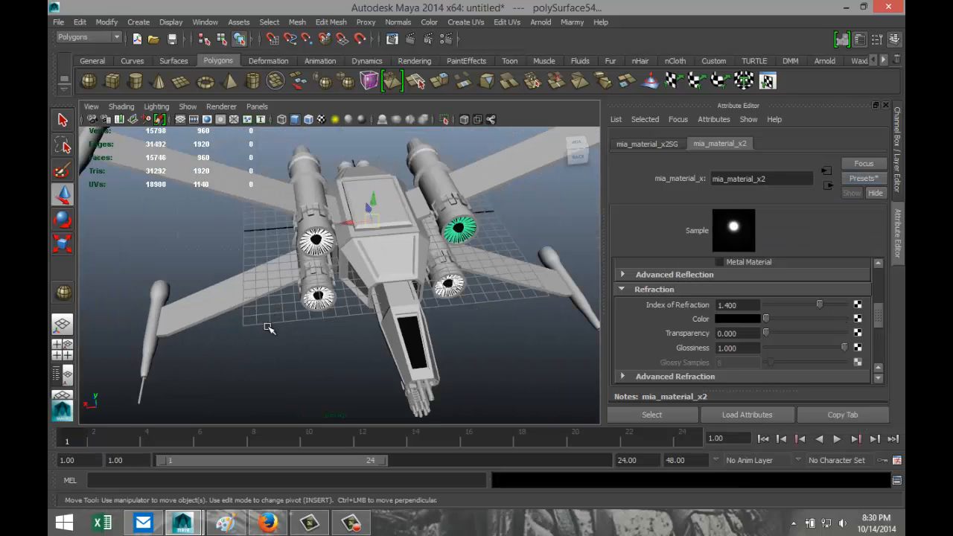
left_click_drag(269, 328, 282, 305, "alt")
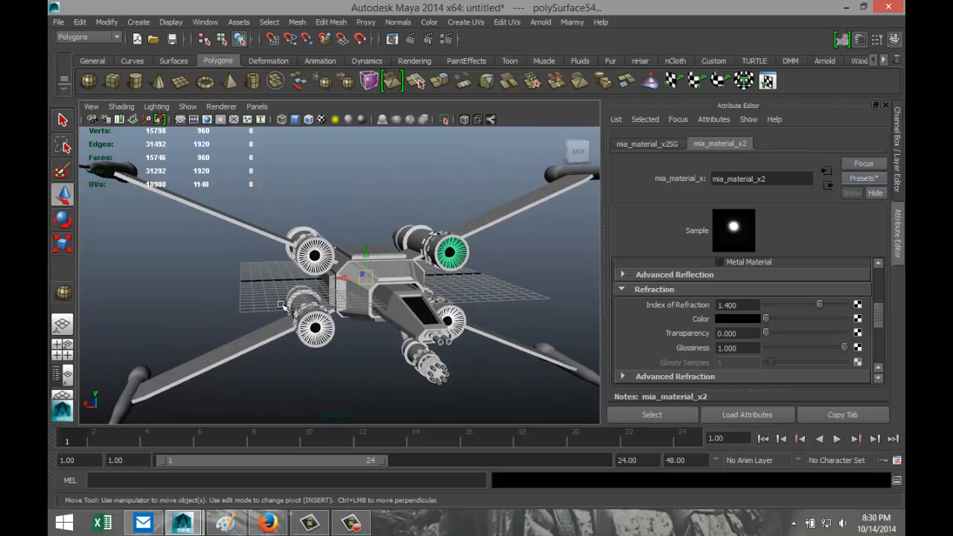
left_click_drag(285, 370, 361, 378, "alt")
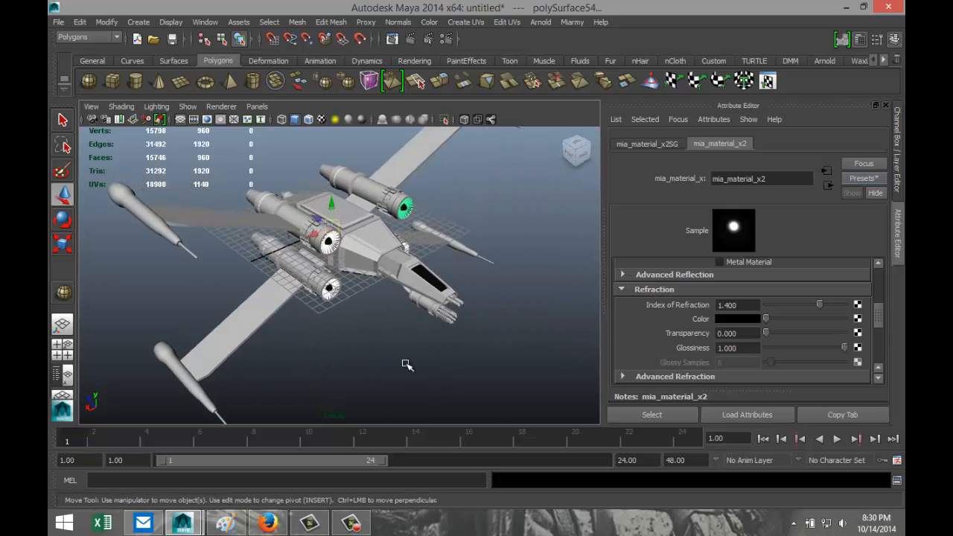
scroll(406, 364, "up", 2)
scroll(408, 364, "down", 3)
left_click_drag(451, 363, 398, 353, "alt")
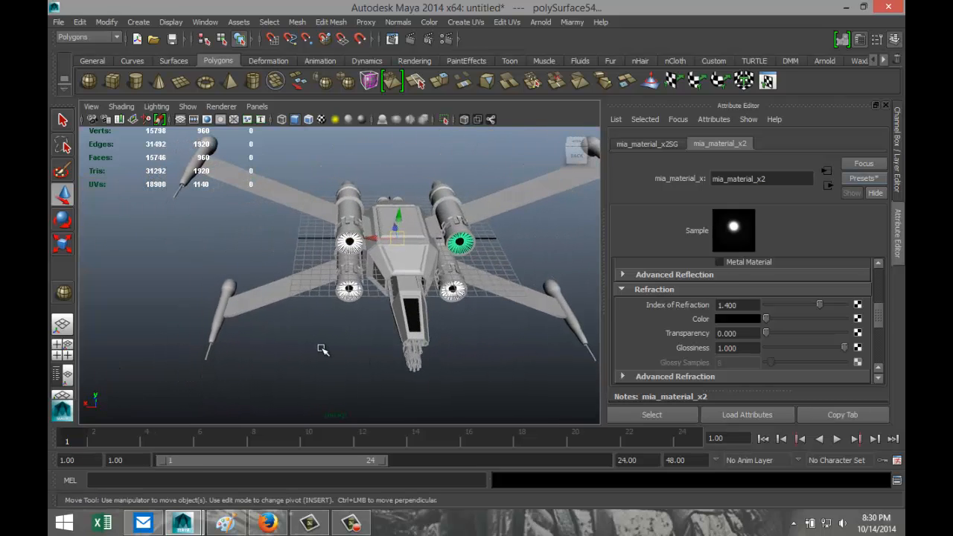
- In the top view, select the faces of the tapered rear nozzles on the outer engines on both sides of the ship
scroll(322, 349, "up", 3)
mouse_move(360, 318)
left_mouse_down("alt")
mouse_move(241, 374)
mouse_move(319, 382)
mouse_move(276, 357)
mouse_move(323, 279)
mouse_move(326, 311)
mouse_move(361, 328)
left_mouse_up("alt")
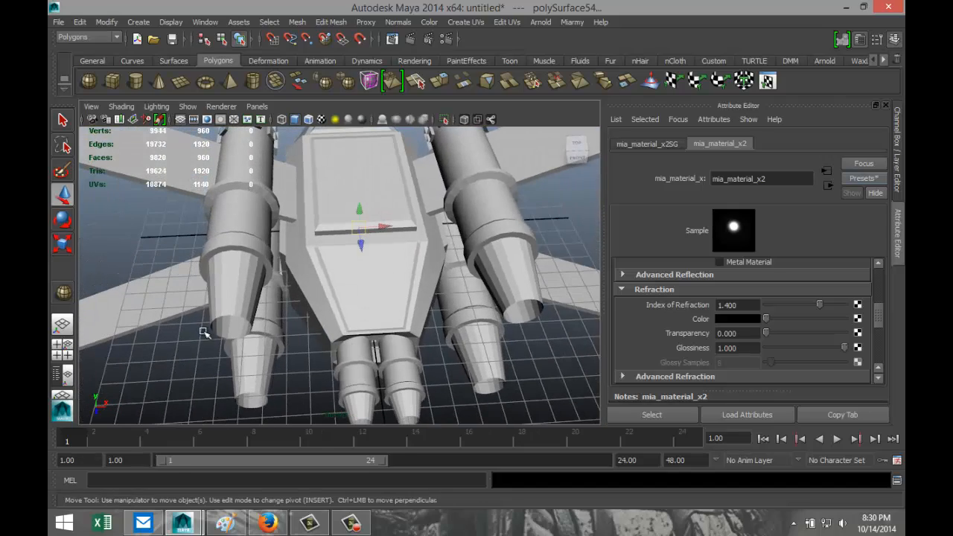
right_click_drag(232, 308, 233, 294)
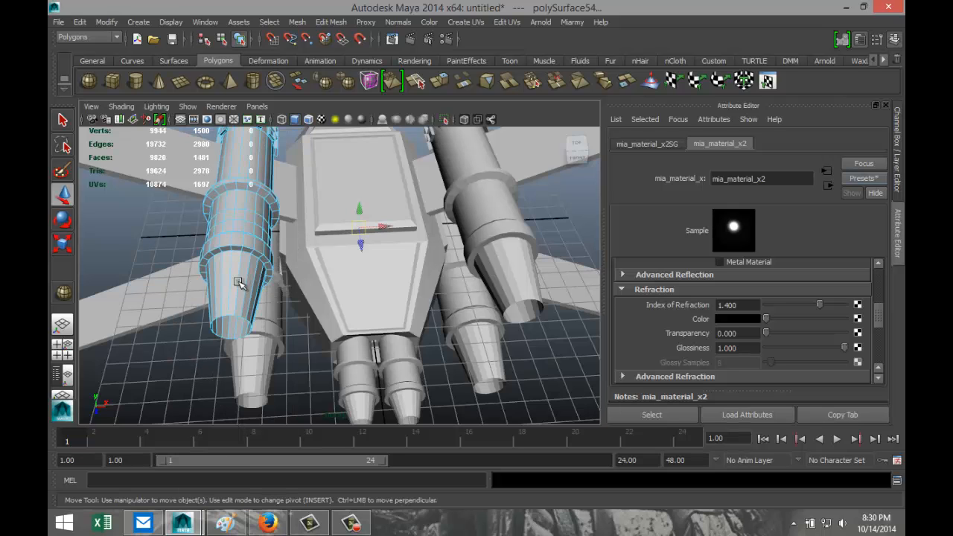
left_click(62, 346)
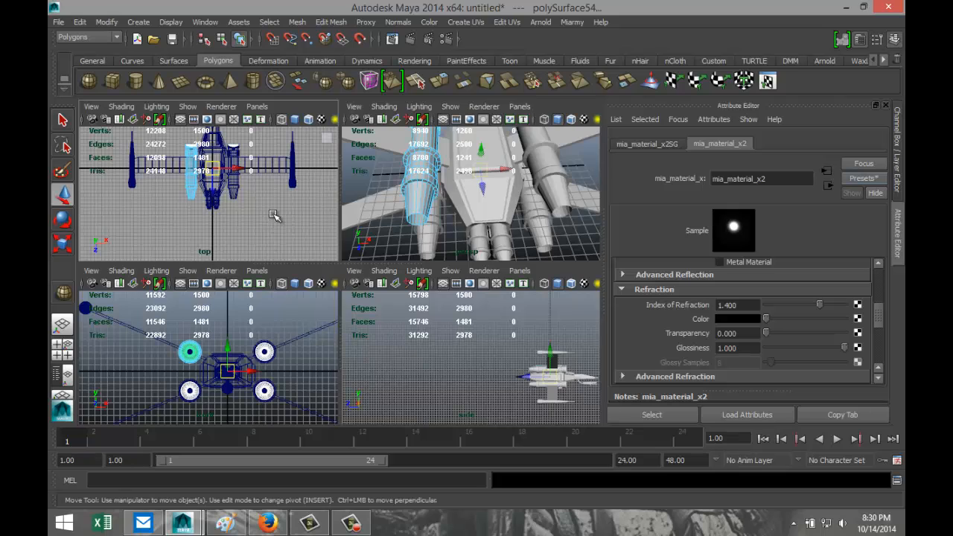
key("space")
scroll(302, 319, "up", 5)
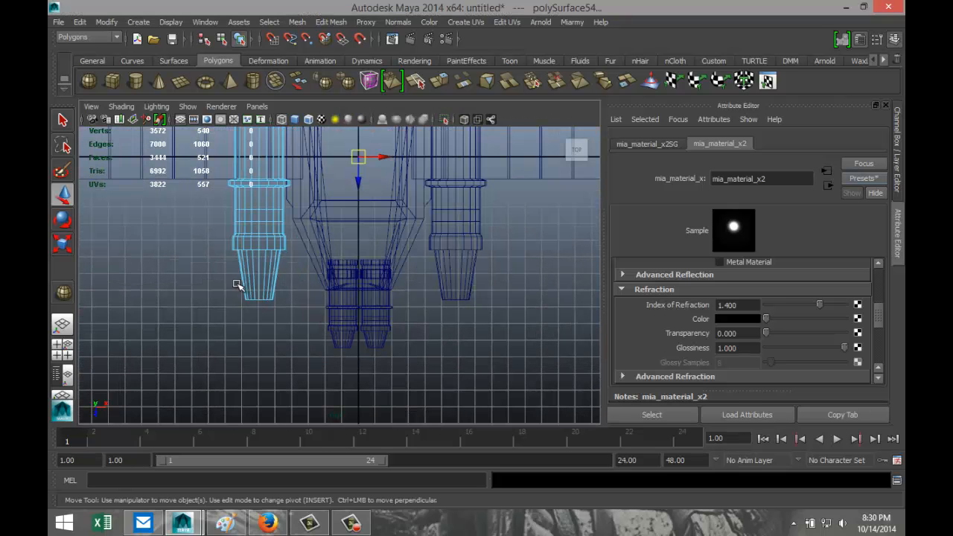
left_click_drag(215, 283, 291, 315)
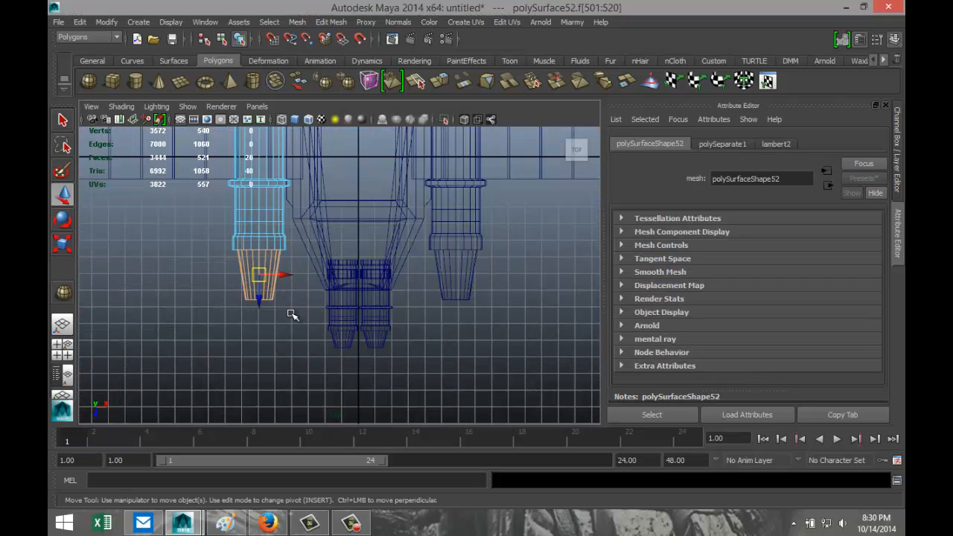
left_click(463, 288)
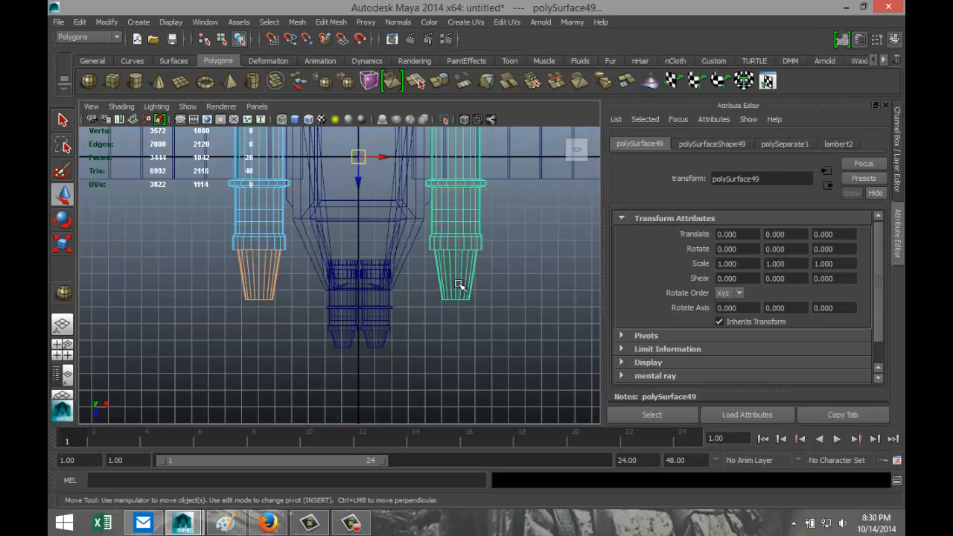
right_click_drag(459, 286, 462, 279)
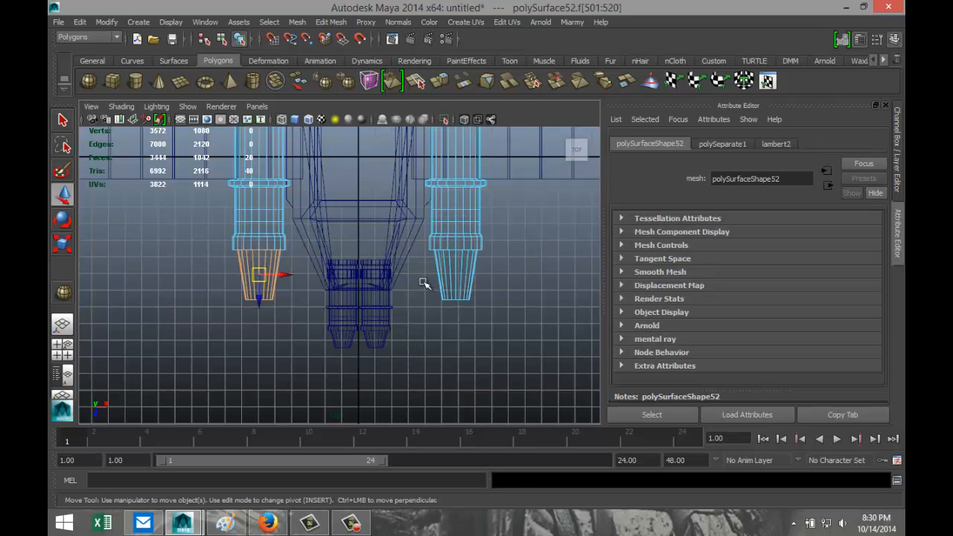
left_click_drag(423, 283, 505, 316, "shift")
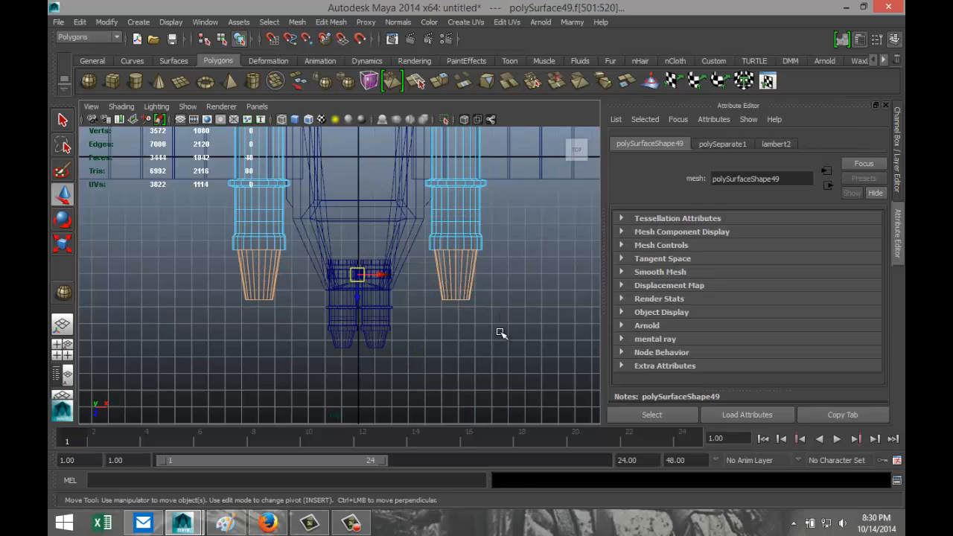
left_click(376, 346)
right_click_drag(377, 345, 377, 344, "shift")
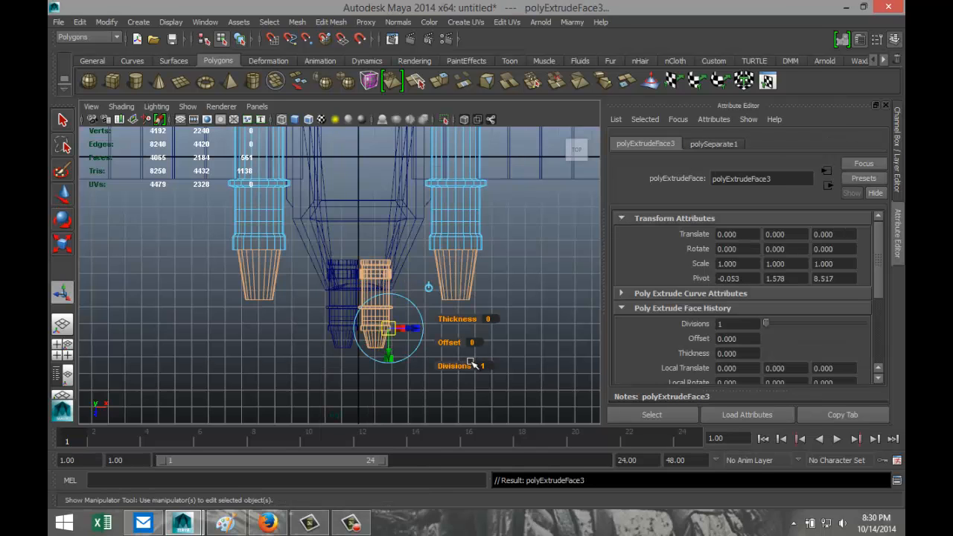
key("ctrl+z")
- Add the tapered nozzle faces of both small central rear engines to the face selection in the top view
right_click_drag(379, 340, 380, 283)
left_click_drag(362, 344, 410, 361, "shift")
right_click_drag(338, 342, 340, 336)
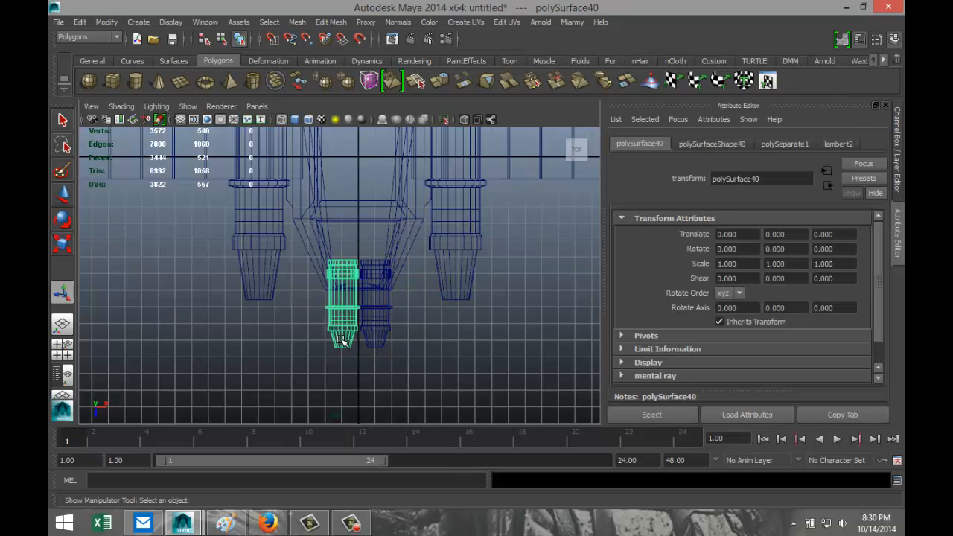
key("ctrl+z")
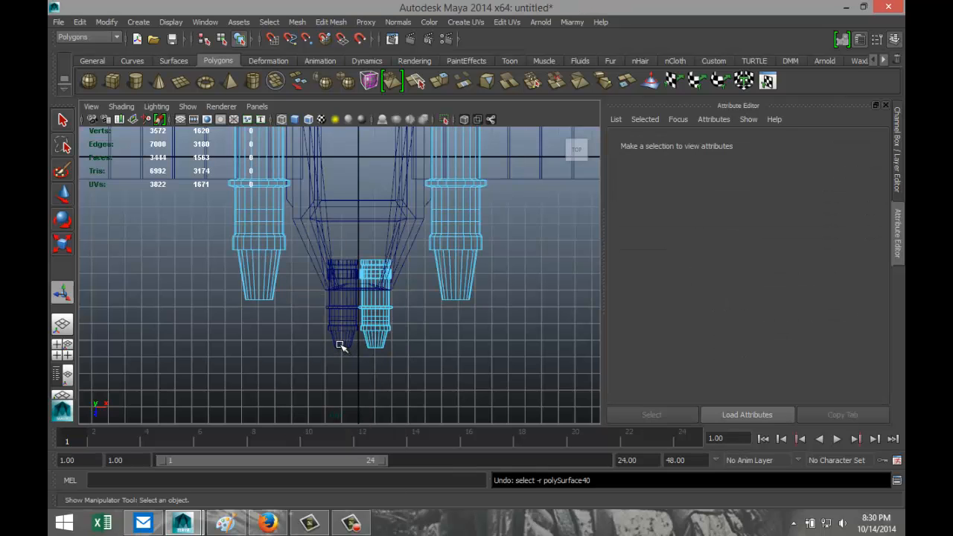
key("ctrl+z")
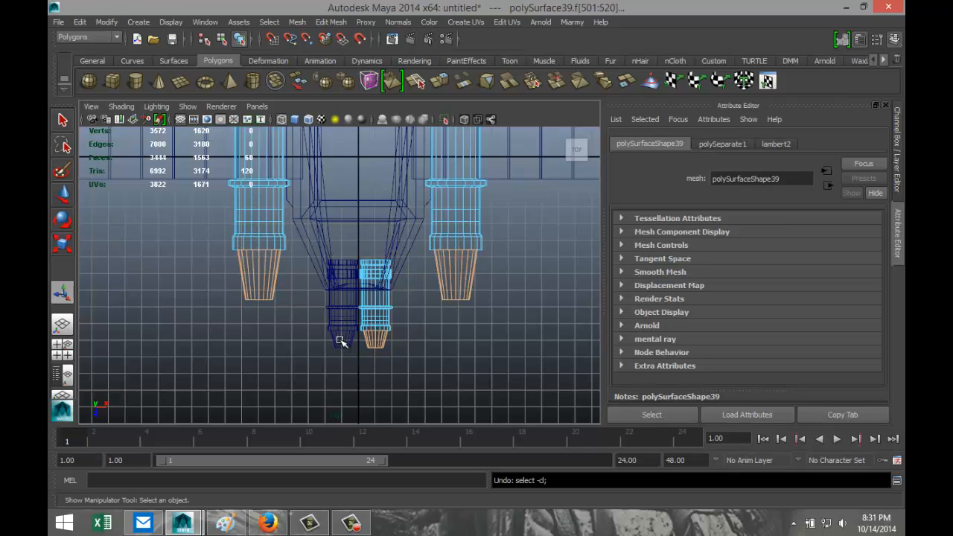
left_click(338, 339)
right_click_drag(339, 342, 339, 281)
left_click_drag(324, 340, 358, 366, "shift")
- Assign a new Lambert material to the selected nozzle faces of the upper and central engines and colour it red
scroll(480, 344, "down", 4)
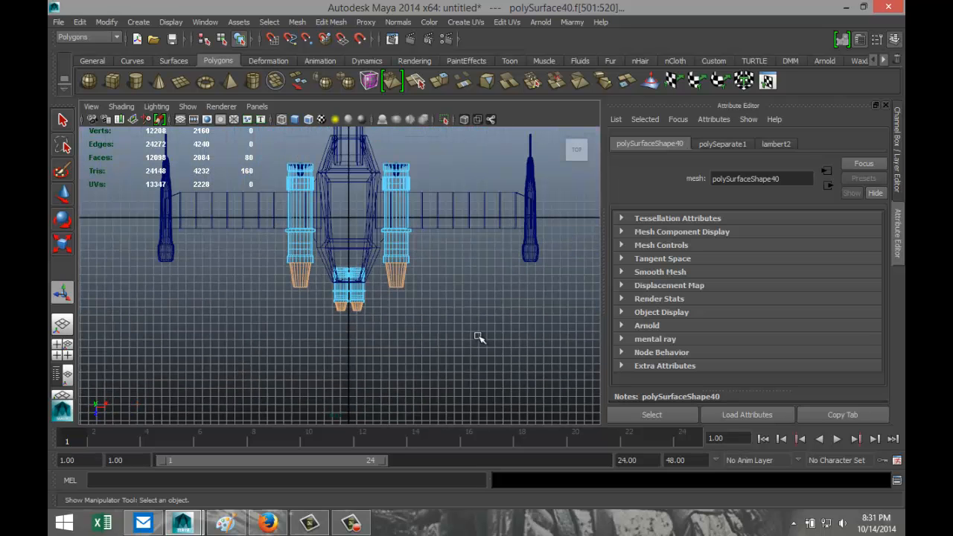
scroll(479, 337, "up", 2)
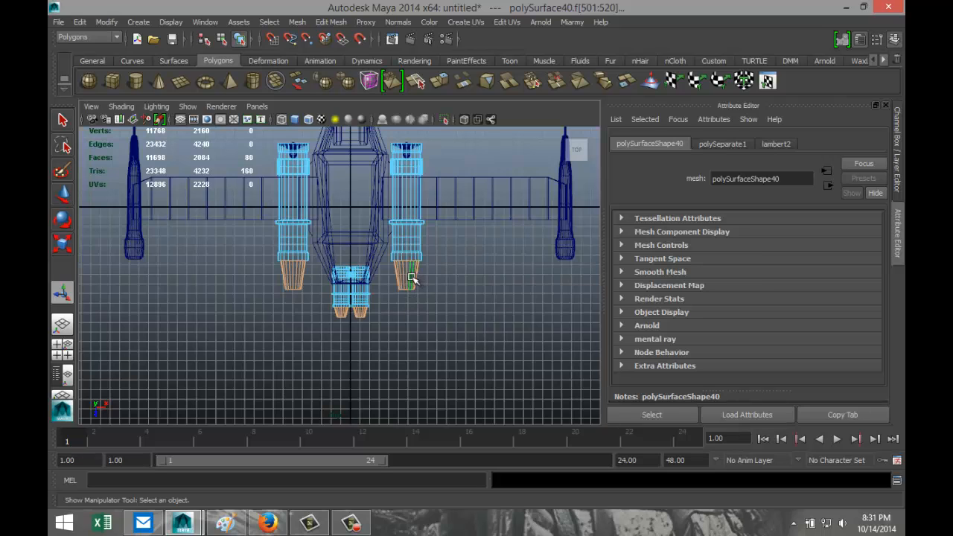
right_click_drag(413, 278, 429, 479)
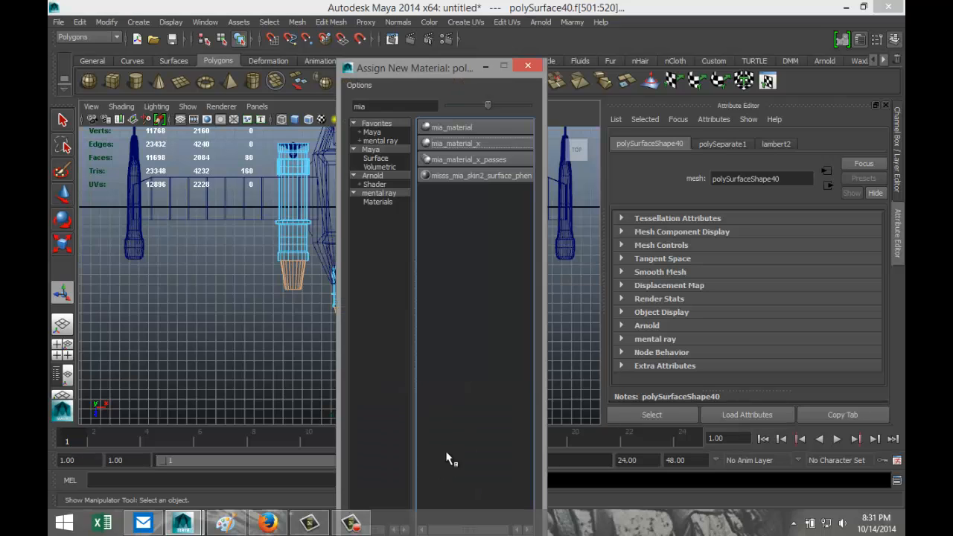
double_click(388, 105)
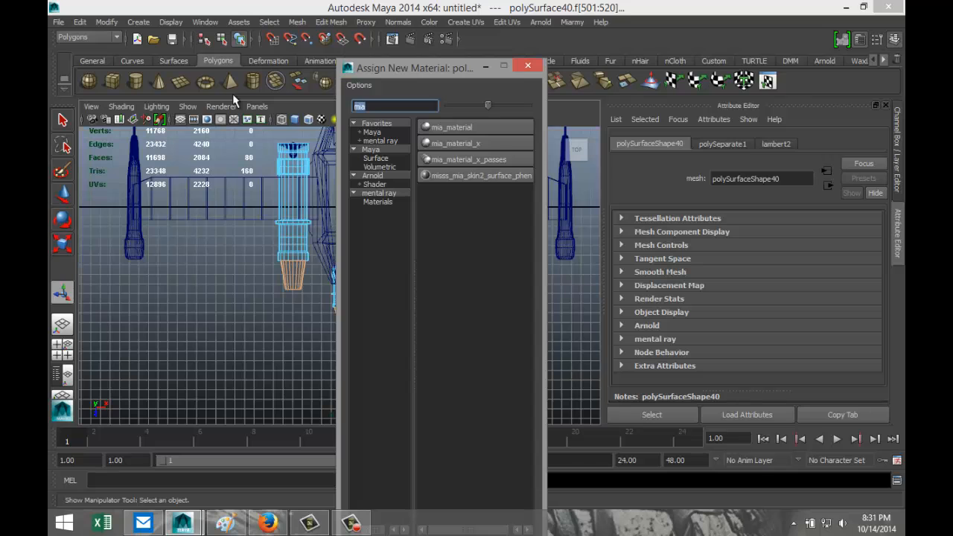
type("la")
left_click(458, 129)
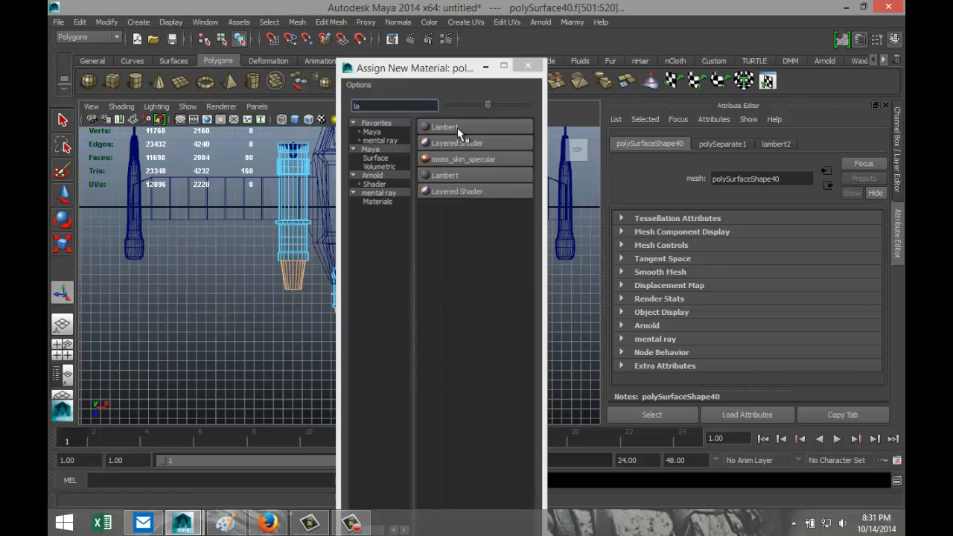
left_click(743, 297)
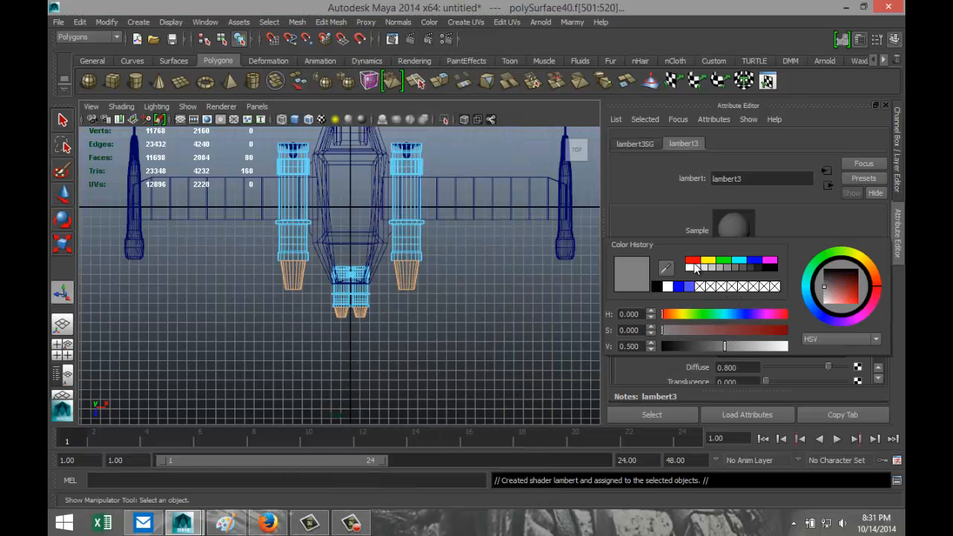
left_click(692, 261)
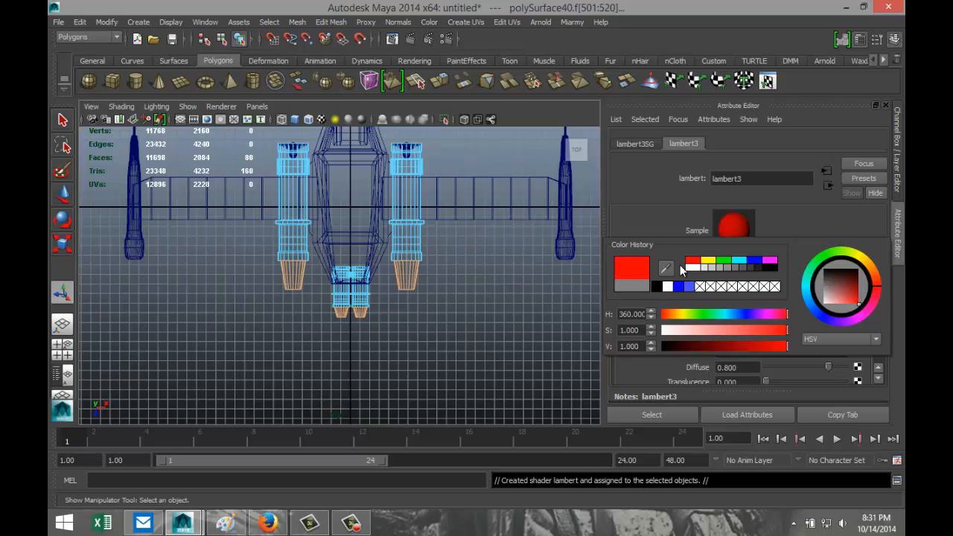
- In the perspective view, select one of the uncoloured lower wing engines from beneath and put it into face selection mode
left_click(63, 355)
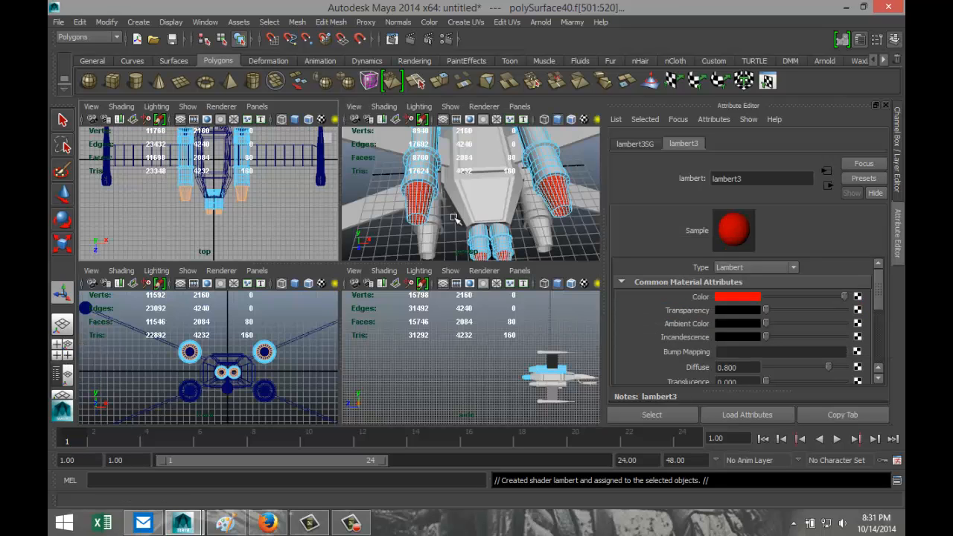
key("space")
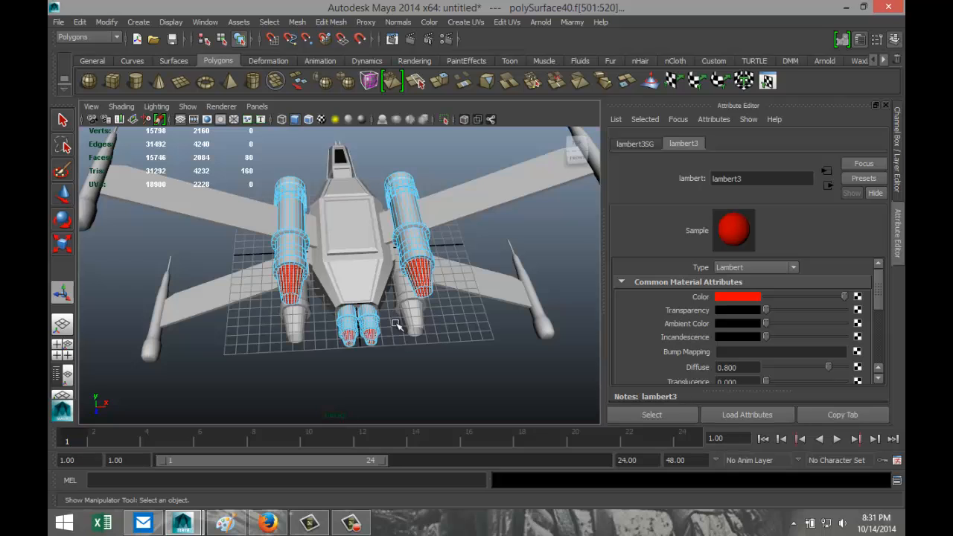
left_click_drag(437, 361, 486, 340, "alt")
left_click(456, 357)
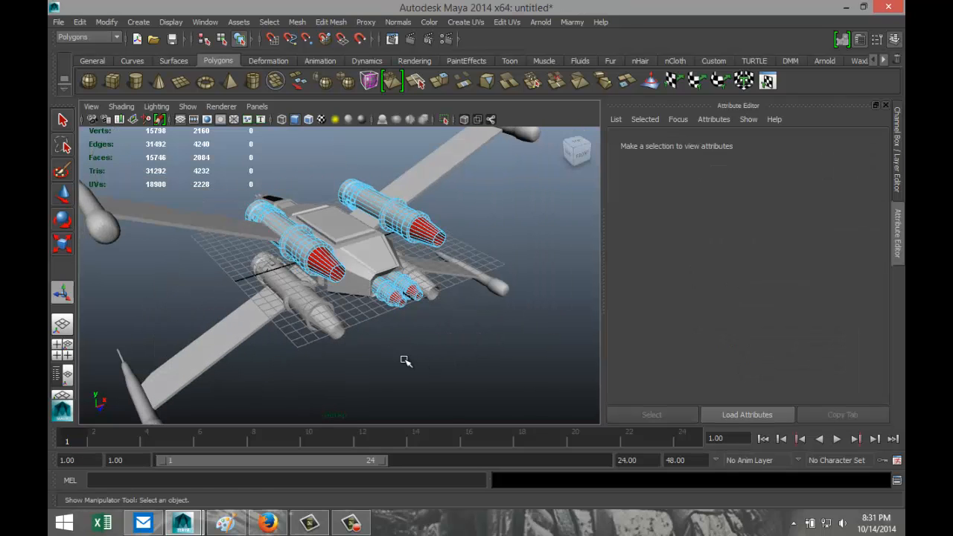
left_click_drag(405, 361, 348, 231, "alt")
scroll(462, 297, "up", 3)
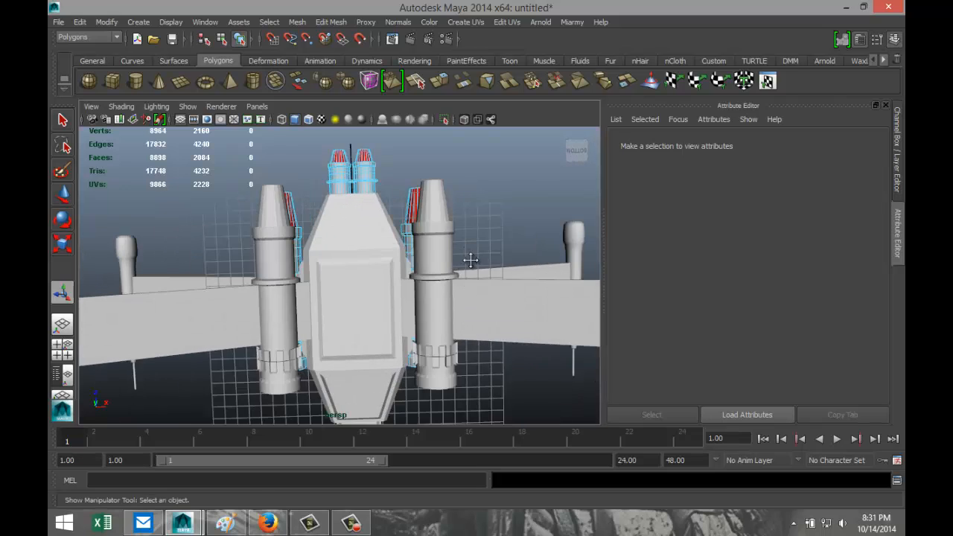
left_click_drag(470, 260, 306, 328, "alt")
right_click_drag(319, 242, 362, 223)
left_click(321, 306)
left_click_drag(335, 353, 329, 336, "alt")
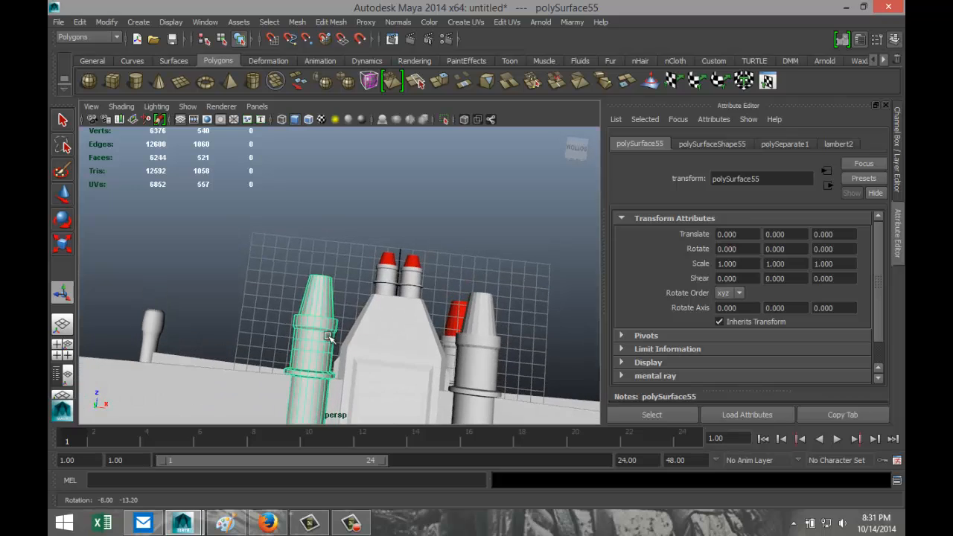
right_click_drag(315, 246, 324, 281)
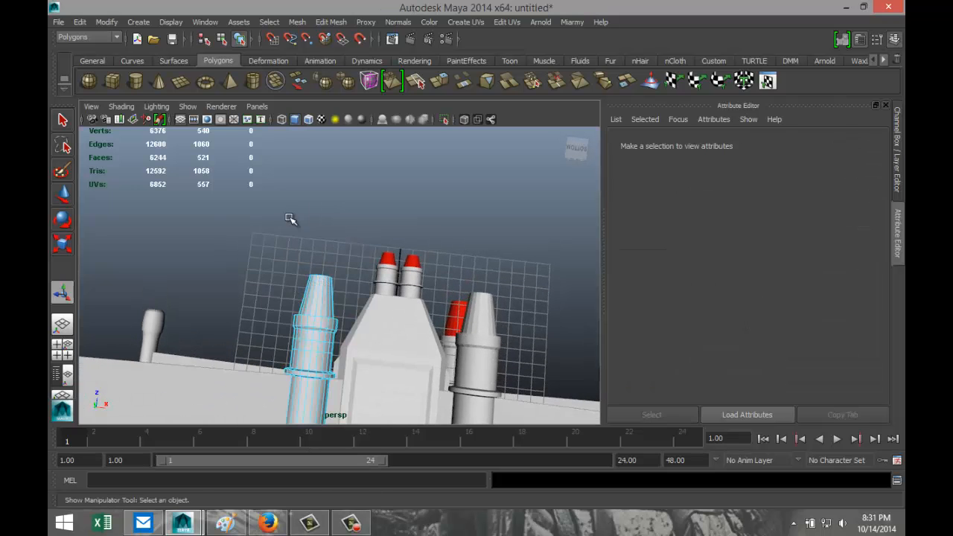
- In the side view, select the tapered nozzle faces of that lower wing engine and show the view in wireframe
left_click_drag(291, 218, 443, 333, "alt")
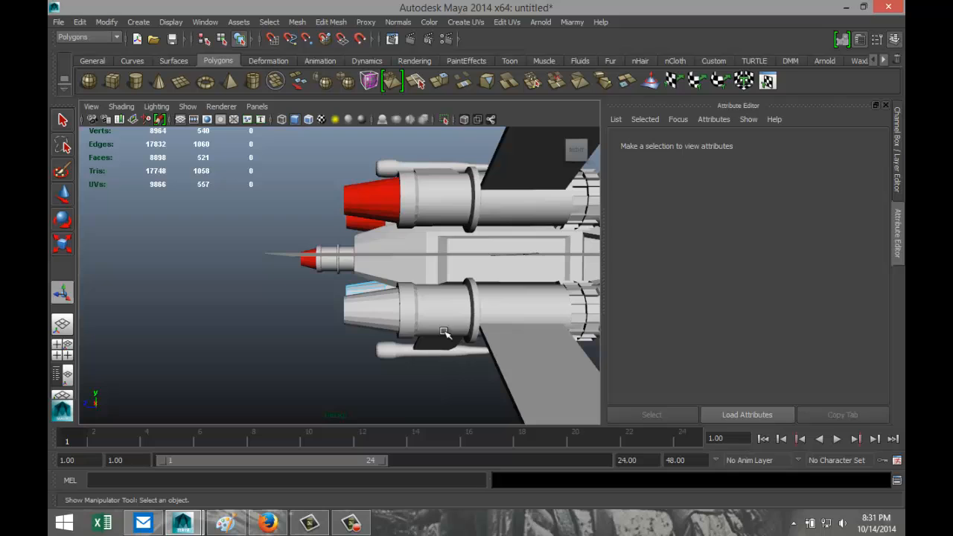
left_click(63, 349)
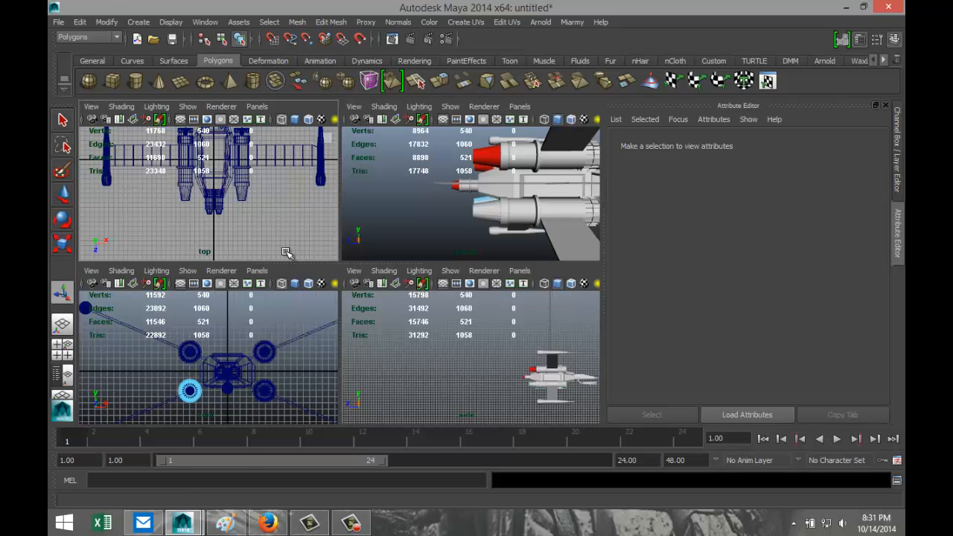
scroll(490, 371, "down", 3)
scroll(494, 372, "up", 5)
key("space")
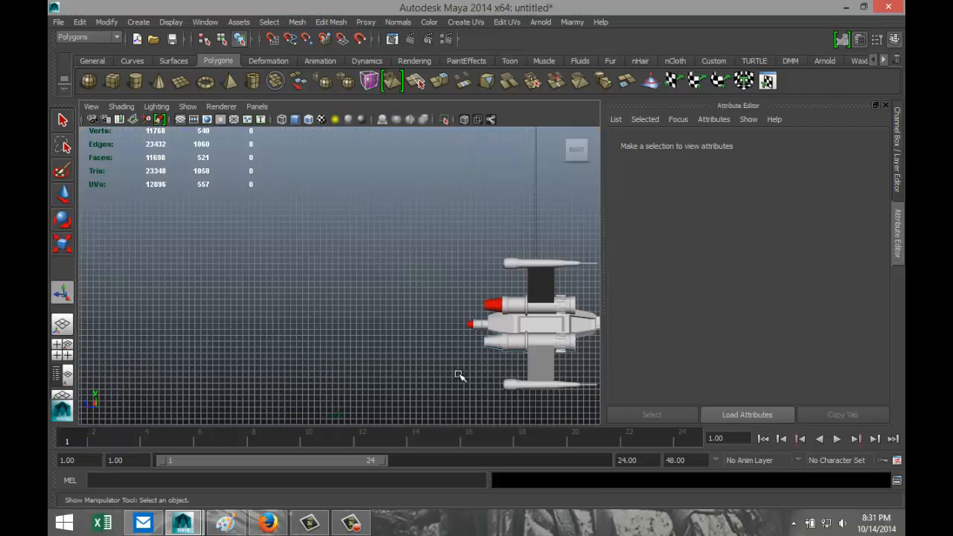
scroll(458, 373, "up", 2)
middle_click_drag(462, 372, 310, 300, "alt")
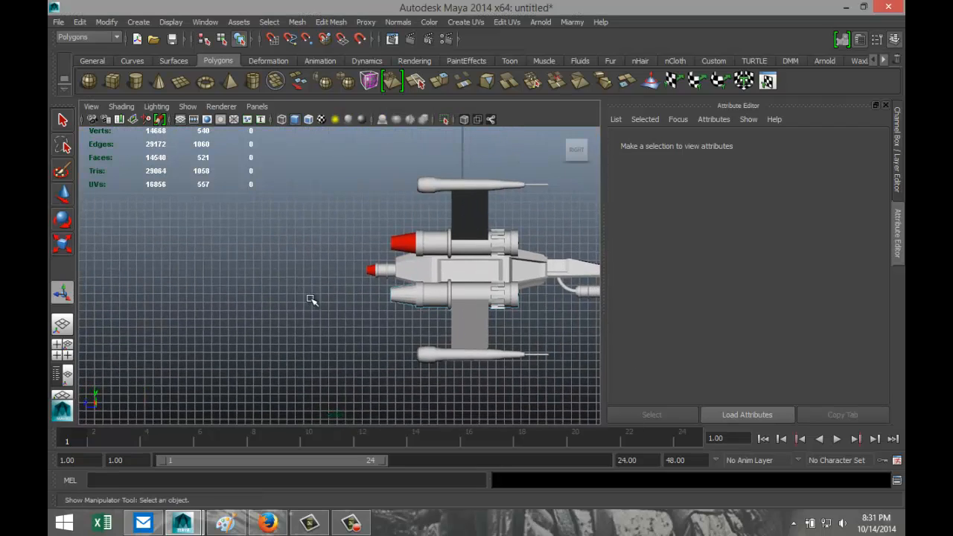
scroll(365, 321, "up", 4)
middle_click_drag(425, 330, 252, 320, "alt")
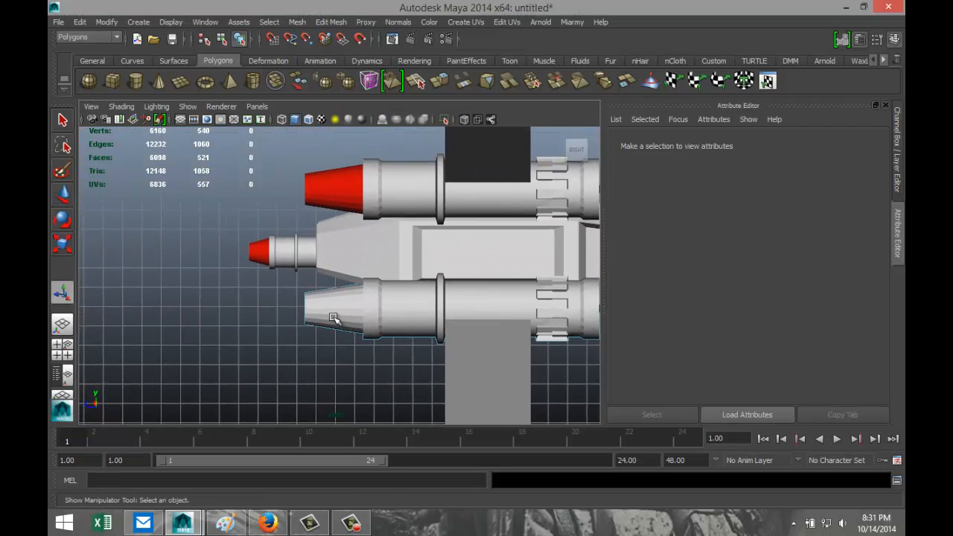
right_click_drag(329, 314, 333, 280)
left_click_drag(289, 287, 336, 360)
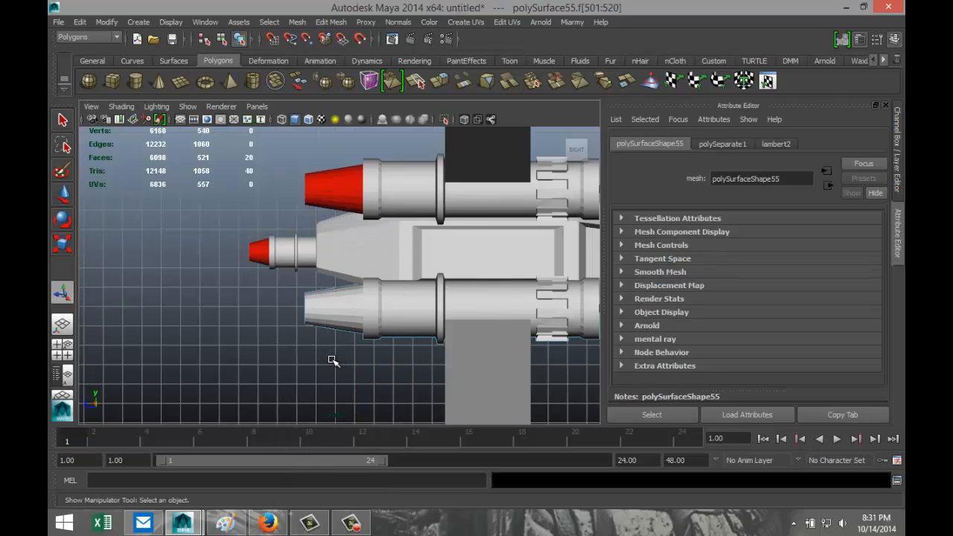
key("4")
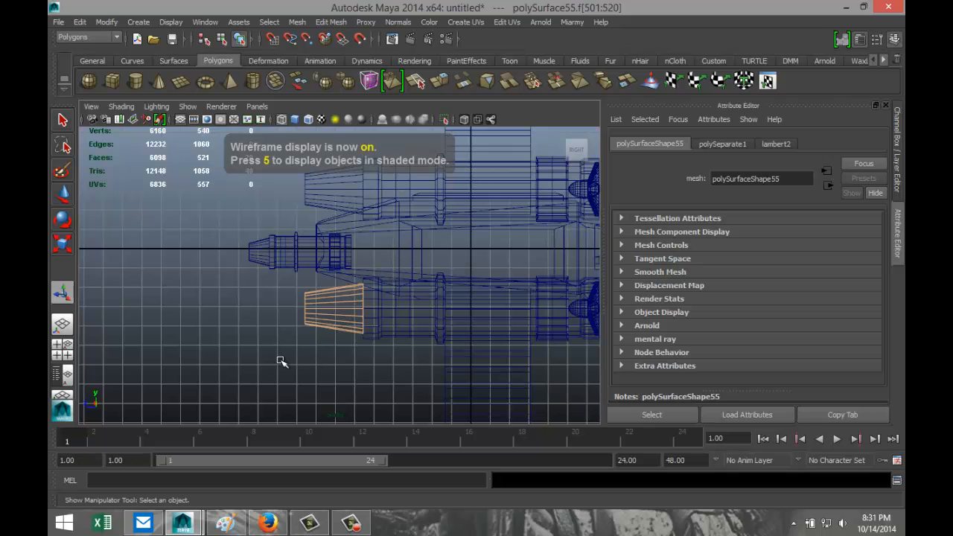
- Assign a new Lambert material to the first lower engine's nozzle faces and set its colour to red
right_click_drag(322, 316, 340, 473)
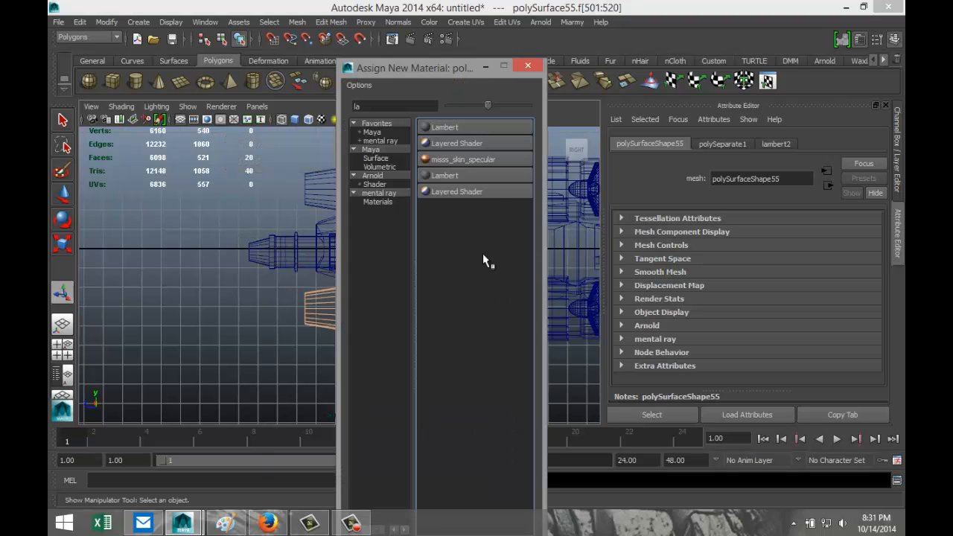
left_click(457, 131)
left_click(722, 296)
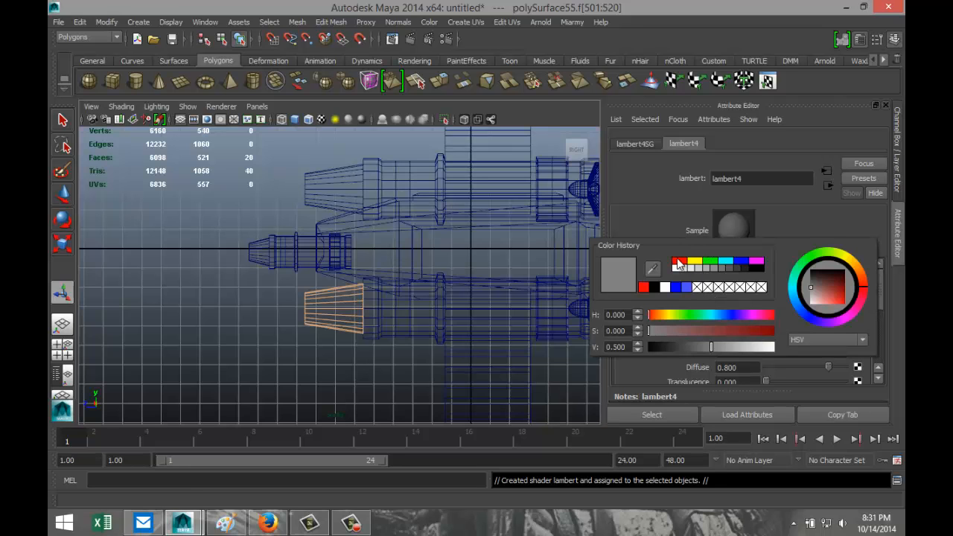
left_click(679, 262)
- In the perspective view, select the tapered nozzle faces of the remaining uncoloured lower wing engine
key("space")
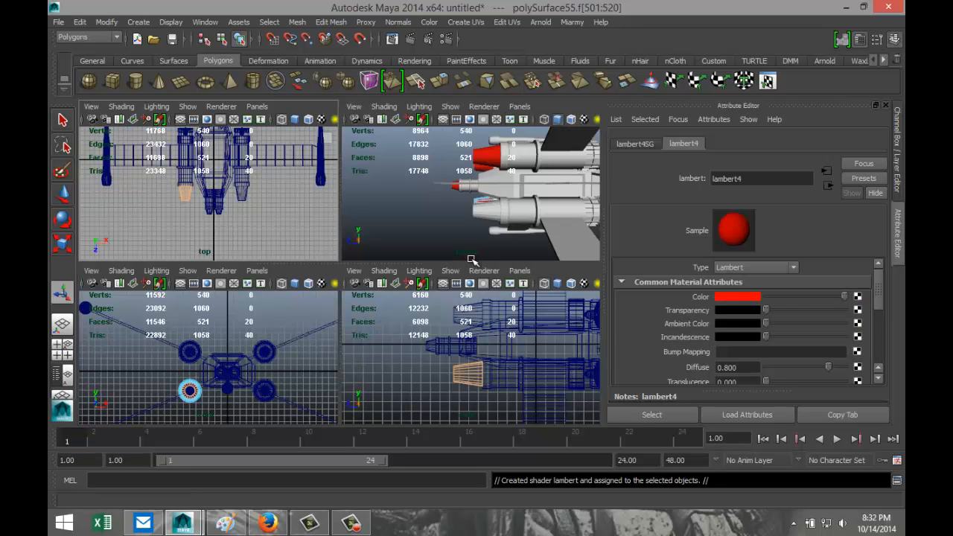
key("space")
left_click_drag(305, 286, 363, 300, "alt")
left_click(467, 308)
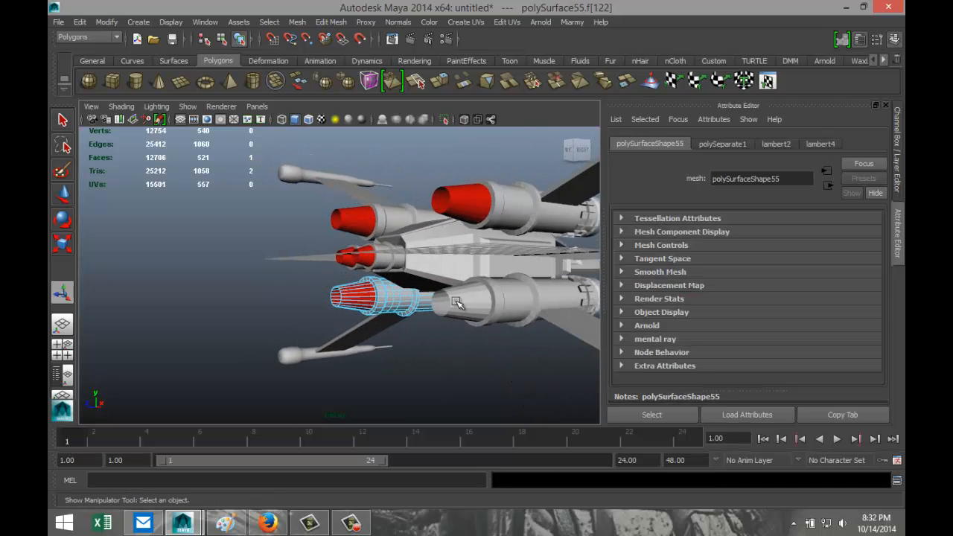
right_click_drag(463, 305, 518, 227)
left_click(470, 322)
left_click_drag(493, 339, 372, 365, "alt")
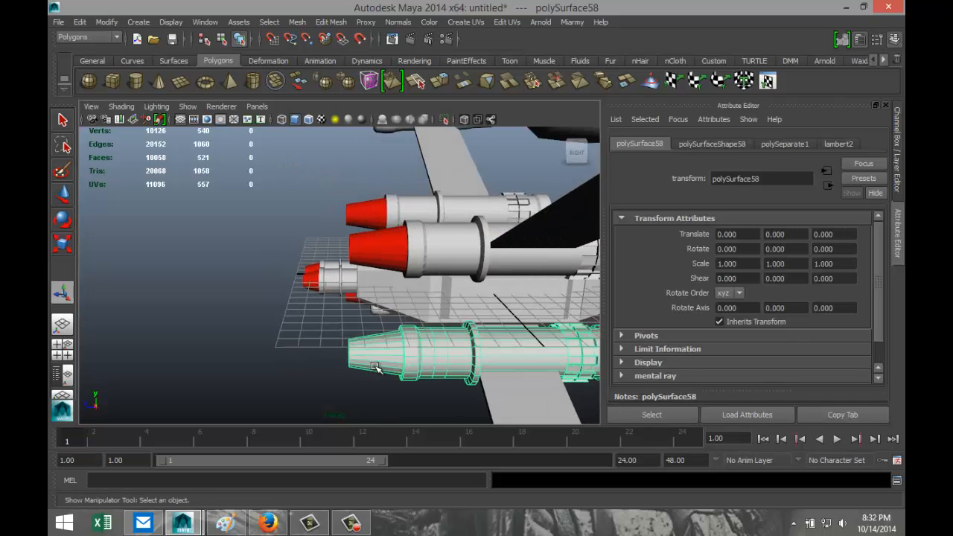
right_click_drag(364, 242, 361, 299)
left_click_drag(361, 299, 363, 443, "alt")
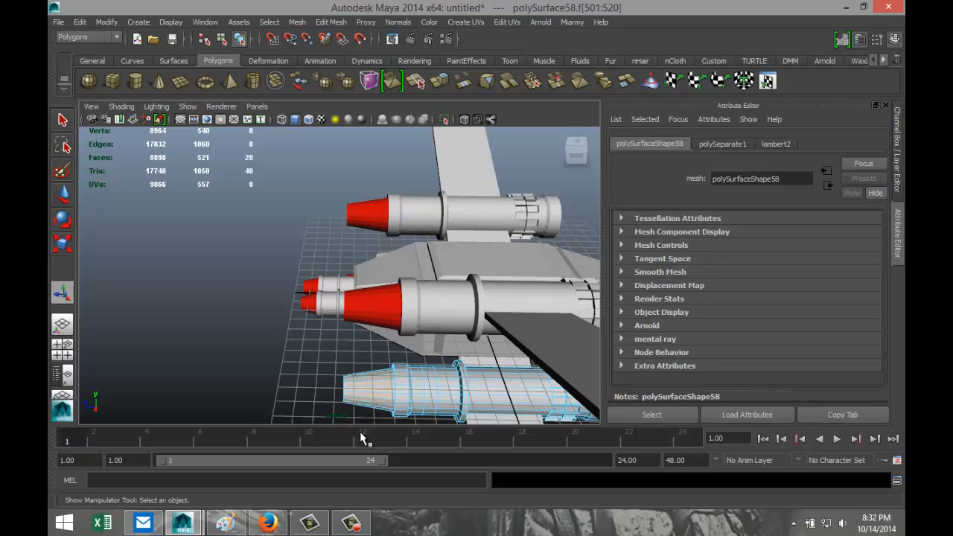
- Give the last lower engine's nozzle faces a new red Lambert material and clear the face selection
right_click_drag(365, 393, 357, 474)
left_click(459, 130)
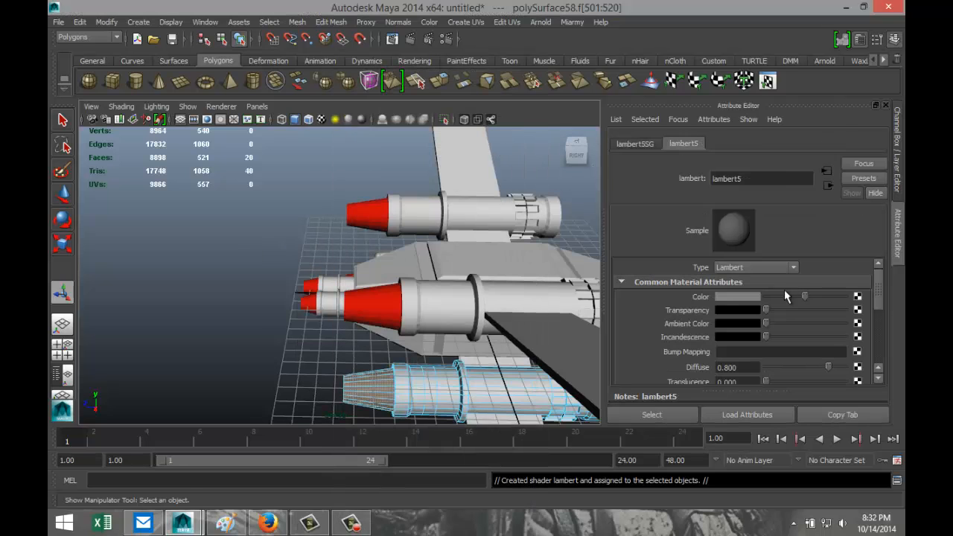
left_click(744, 301)
left_click(681, 259)
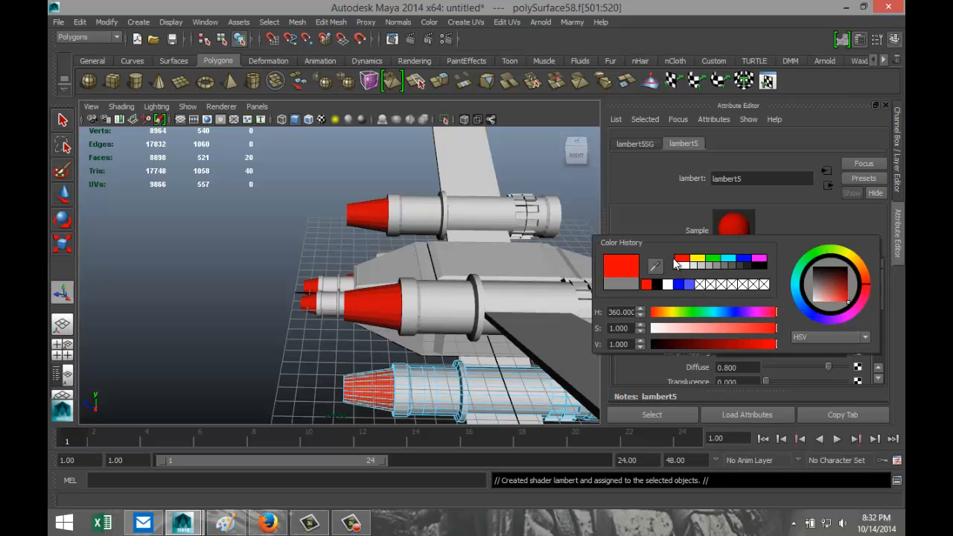
left_click(247, 274)
- Examine the whole ship with its coloured engine nozzles from the front and side at several distances
scroll(321, 295, "down", 5)
left_click_drag(321, 295, 453, 321, "alt")
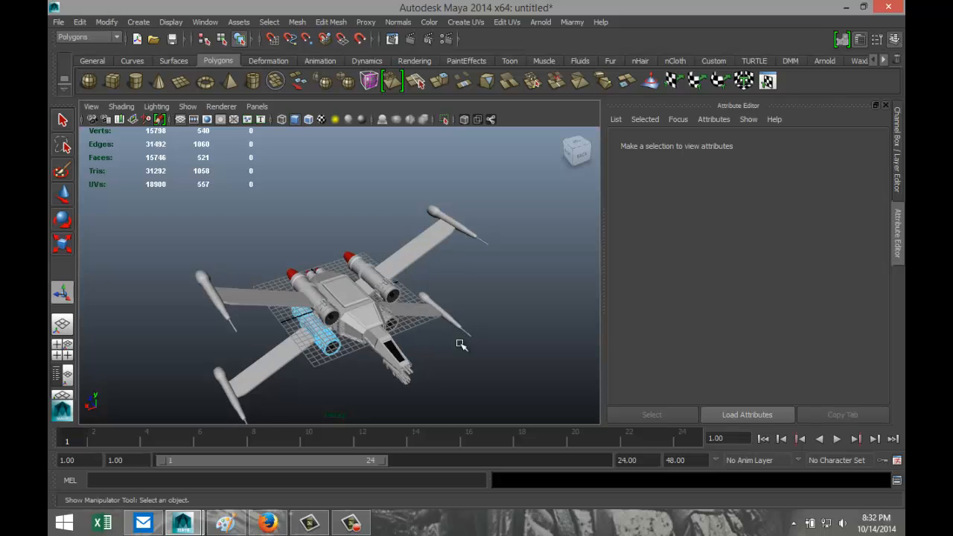
scroll(472, 319, "down", 4)
scroll(484, 317, "up", 2)
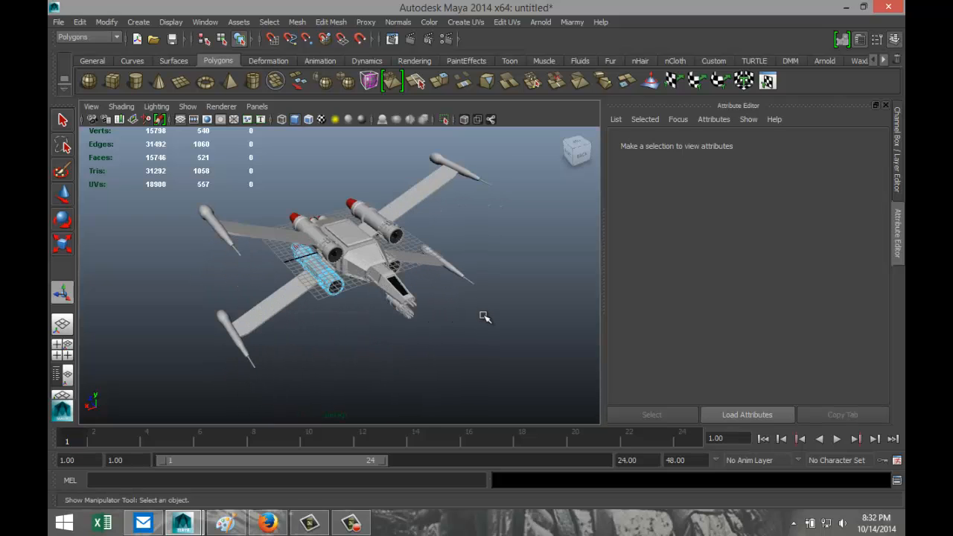
left_click_drag(484, 318, 510, 307, "alt")
scroll(510, 305, "down", 4)
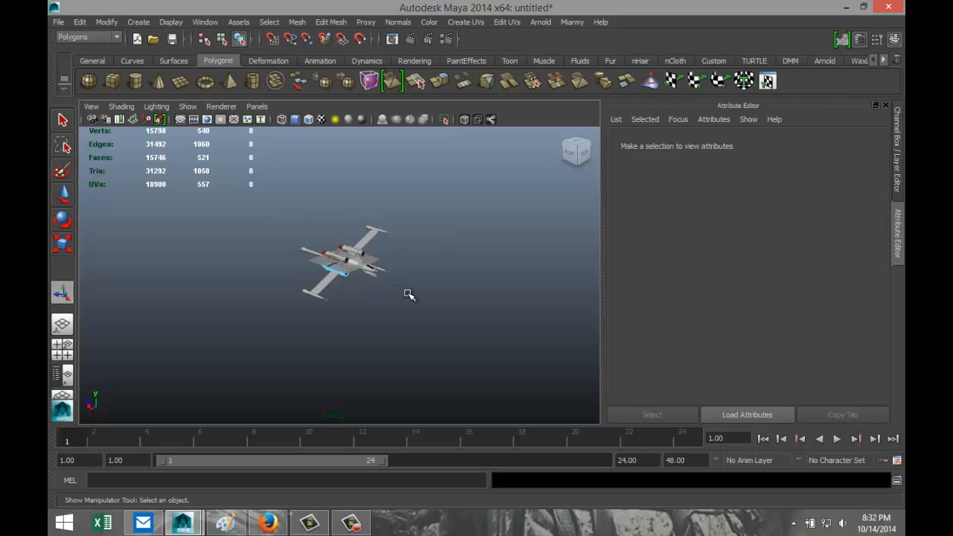
scroll(408, 295, "up", 3)
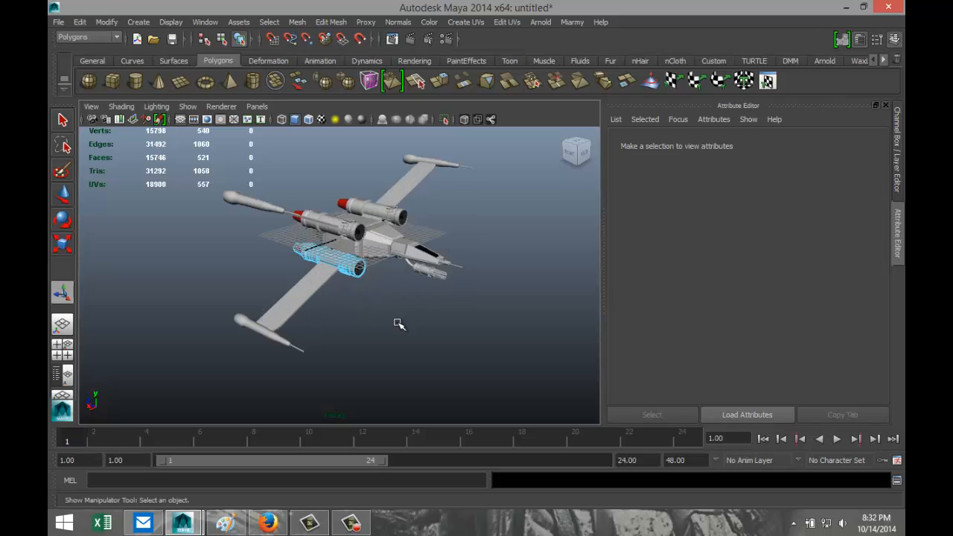
- Set the render settings to use the mental ray renderer
scroll(378, 331, "down", 2)
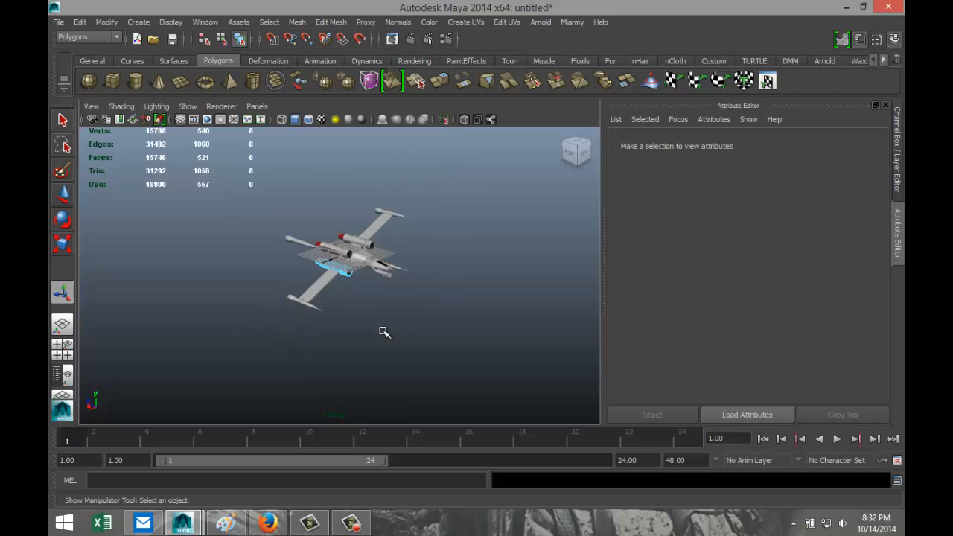
scroll(397, 326, "down", 2)
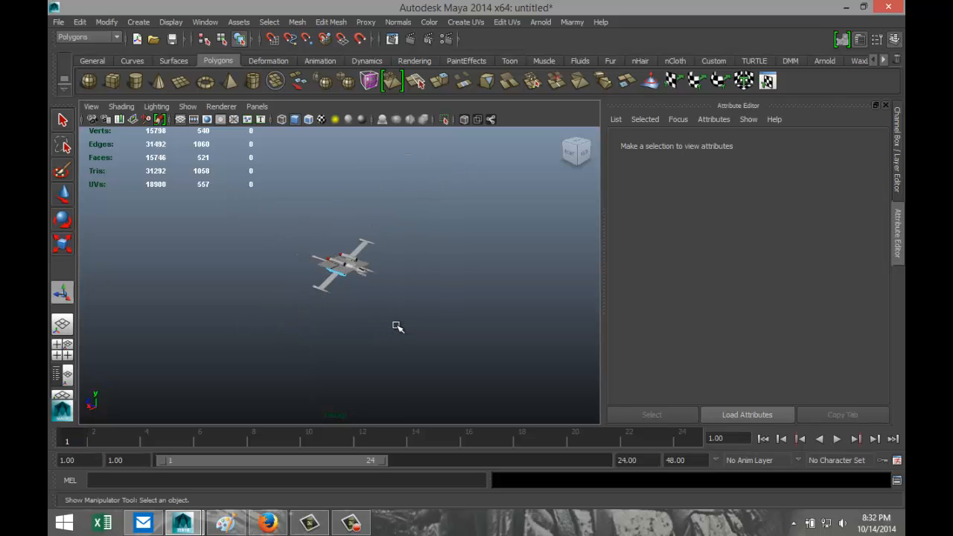
scroll(397, 327, "up", 3)
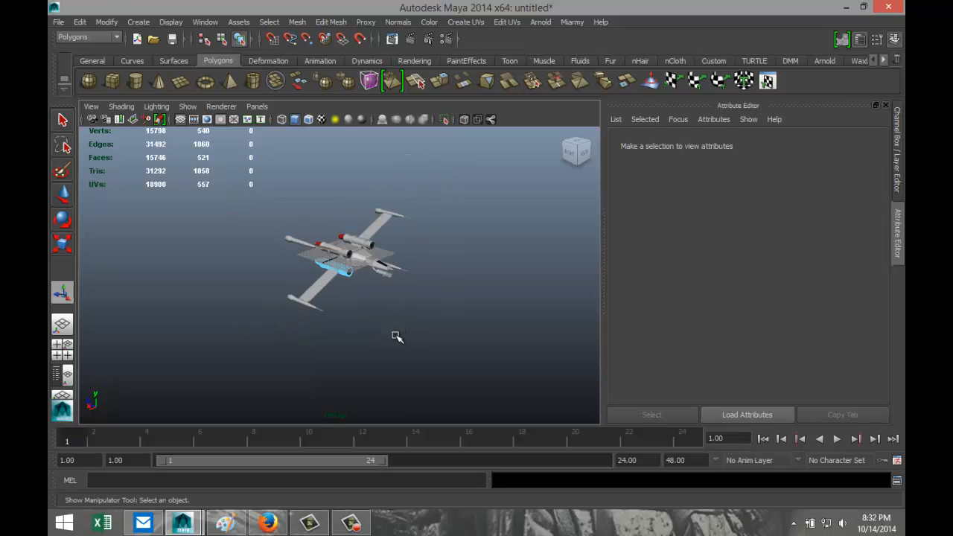
left_click(446, 39)
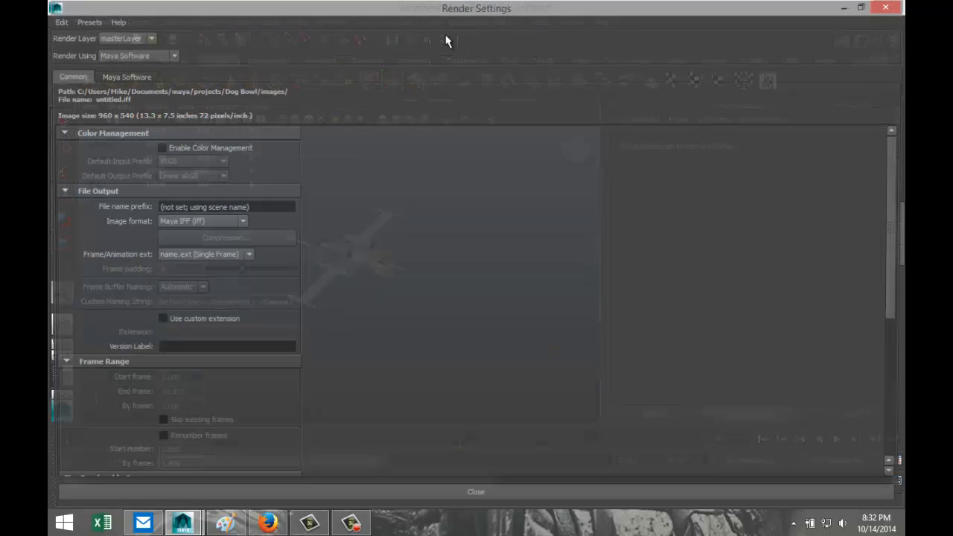
left_click(173, 56)
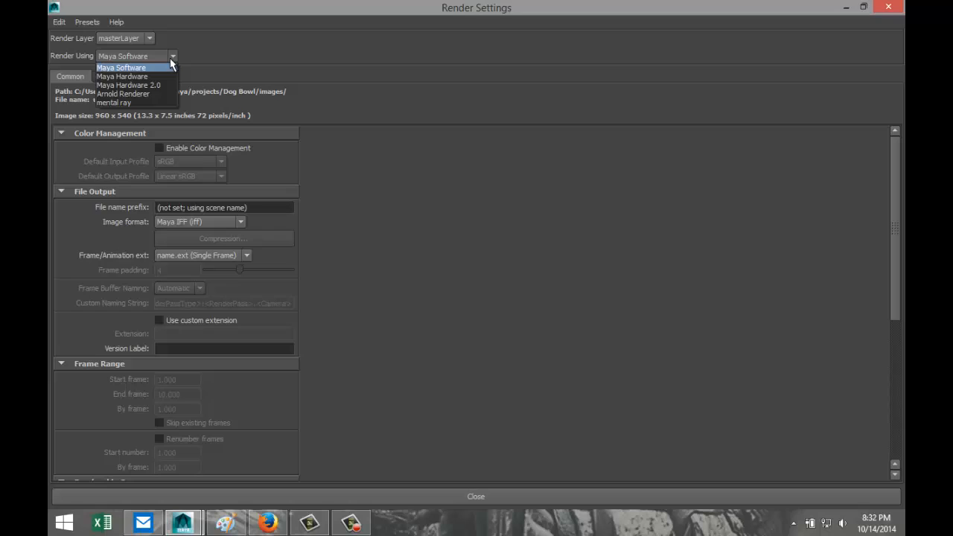
left_click(170, 101)
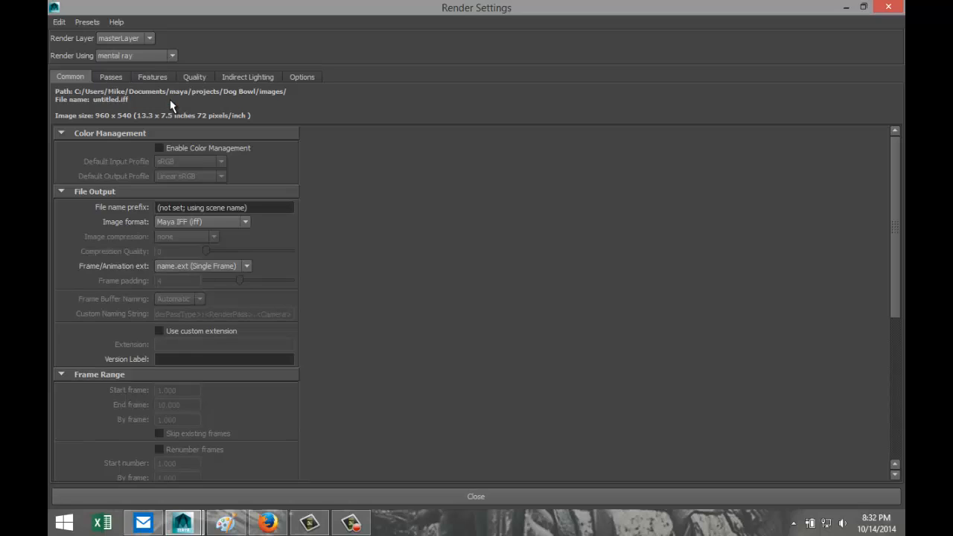
- Enable Global Illumination for indirect lighting and create an image-based lighting environment
left_click(249, 79)
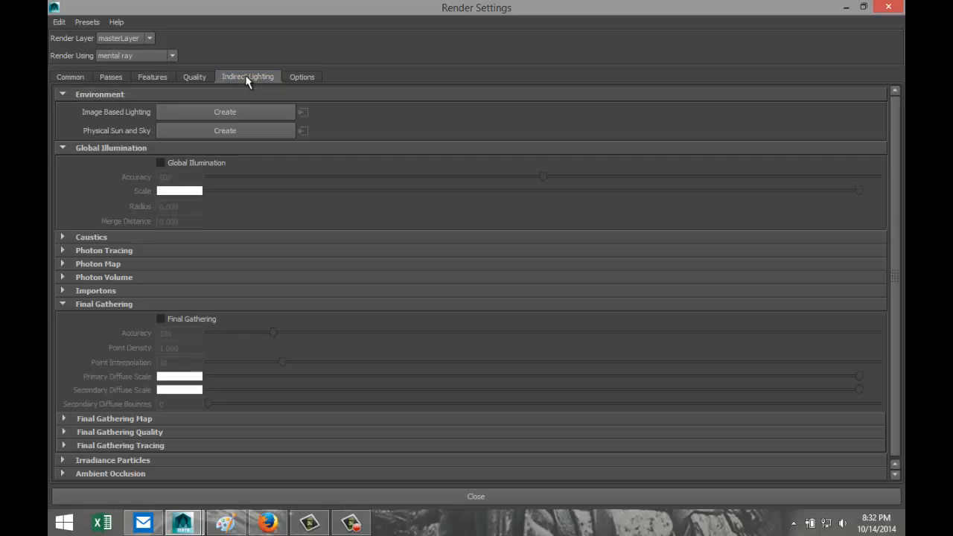
left_click(161, 163)
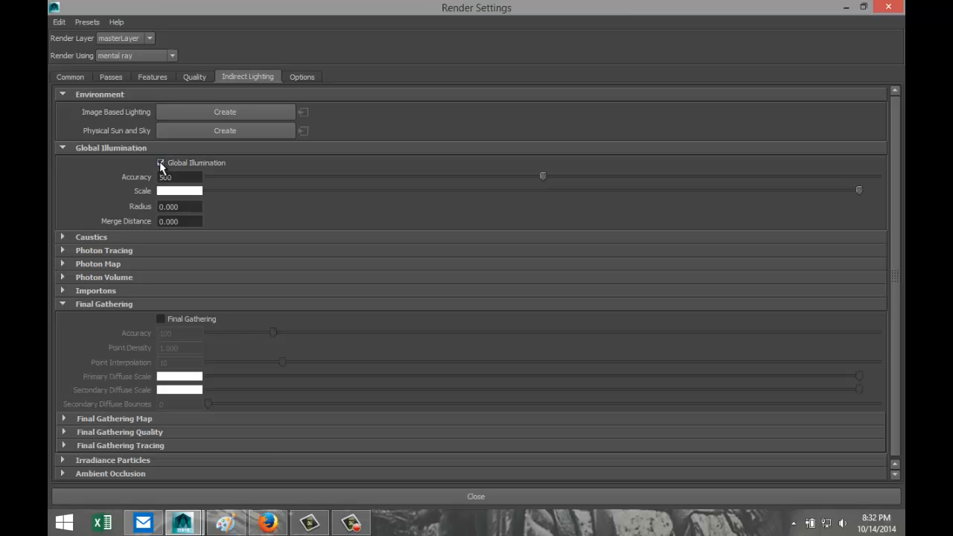
left_click(233, 111)
left_click(846, 7)
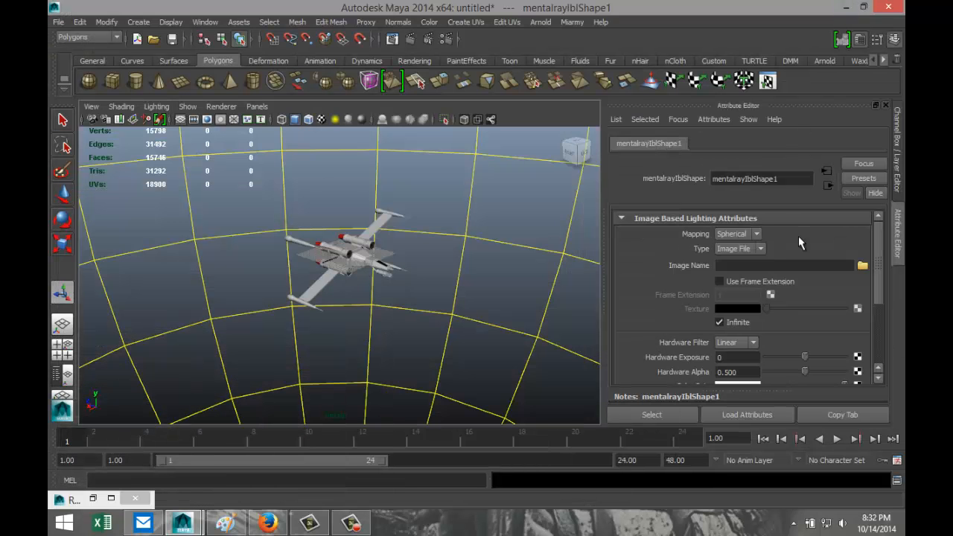
- Load Sky 18.hdr from the HDRI folder in the maya documents folder as the image-based lighting image
left_click(862, 266)
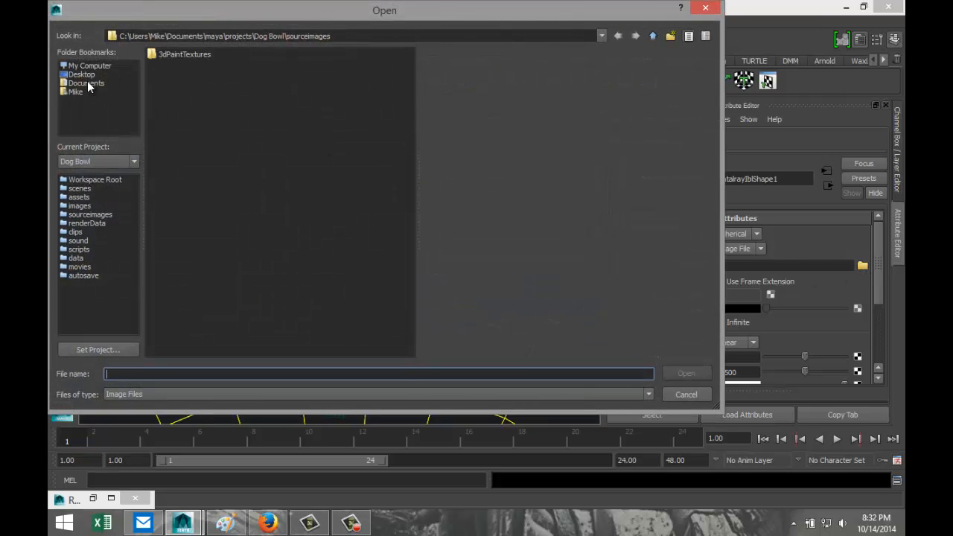
left_click(87, 83)
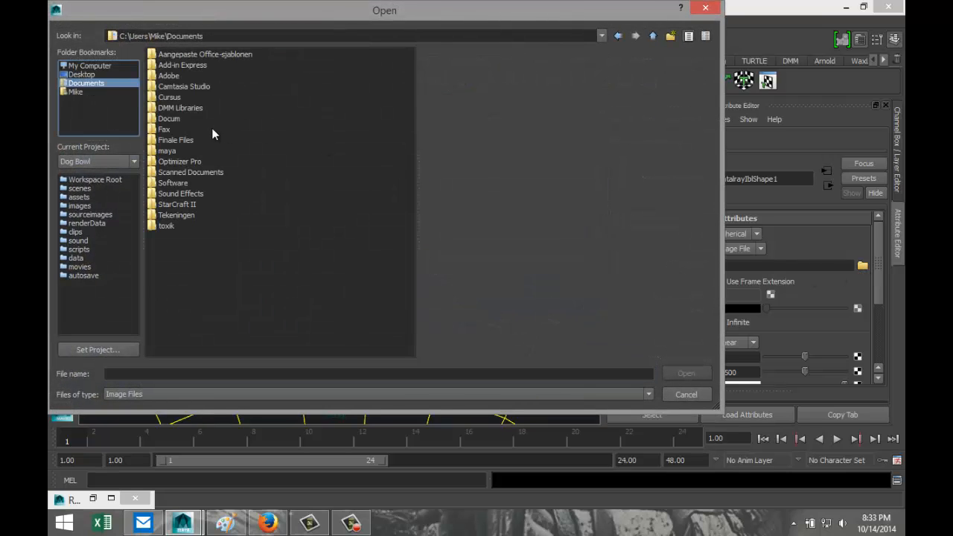
double_click(167, 152)
double_click(169, 76)
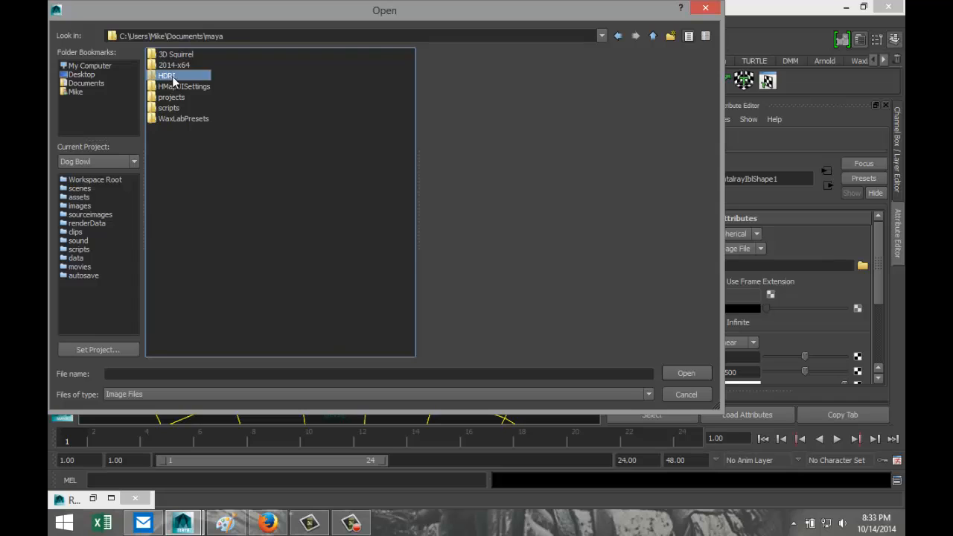
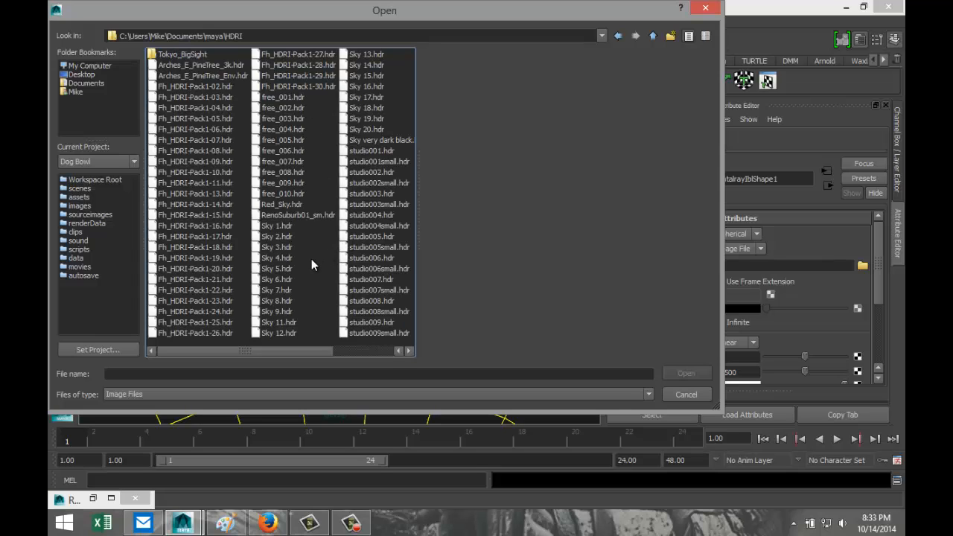
left_click(369, 108)
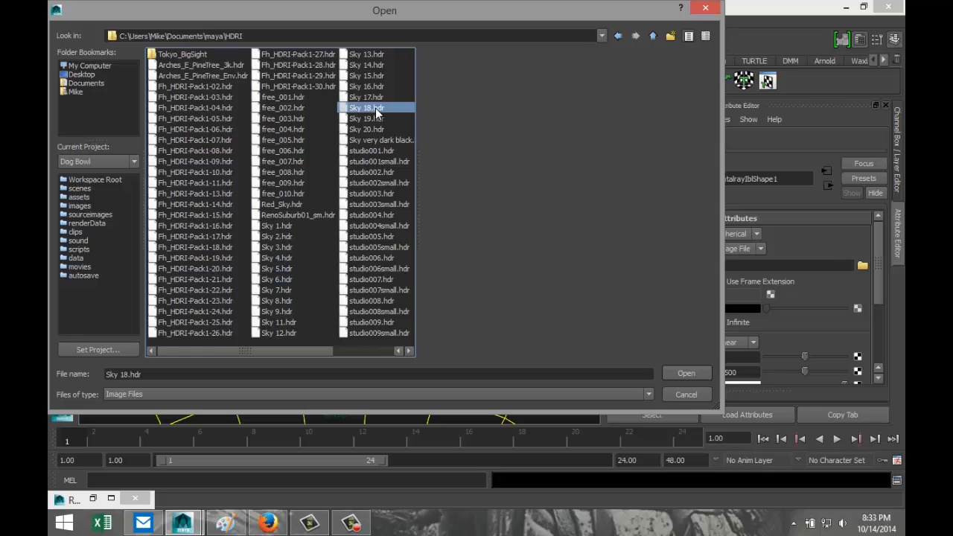
left_click(685, 373)
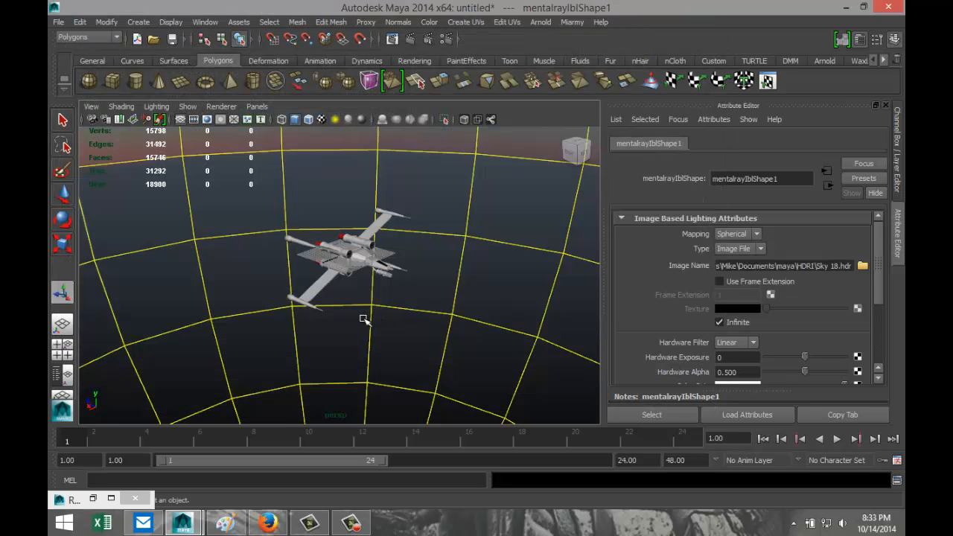
- Select all parts of the spaceship and combine them into one mesh
left_click_drag(363, 319, 356, 265, "alt")
scroll(388, 313, "up", 3)
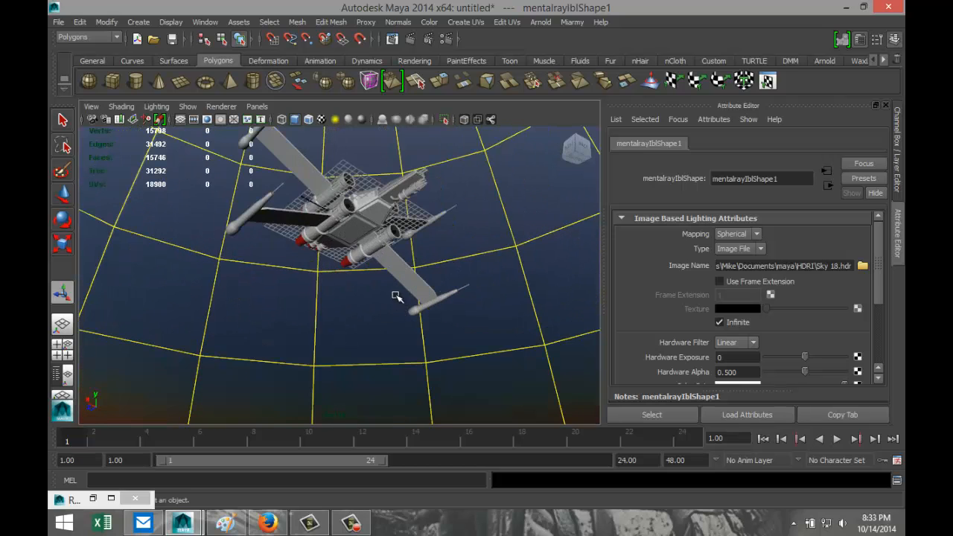
left_click_drag(397, 296, 392, 317, "alt")
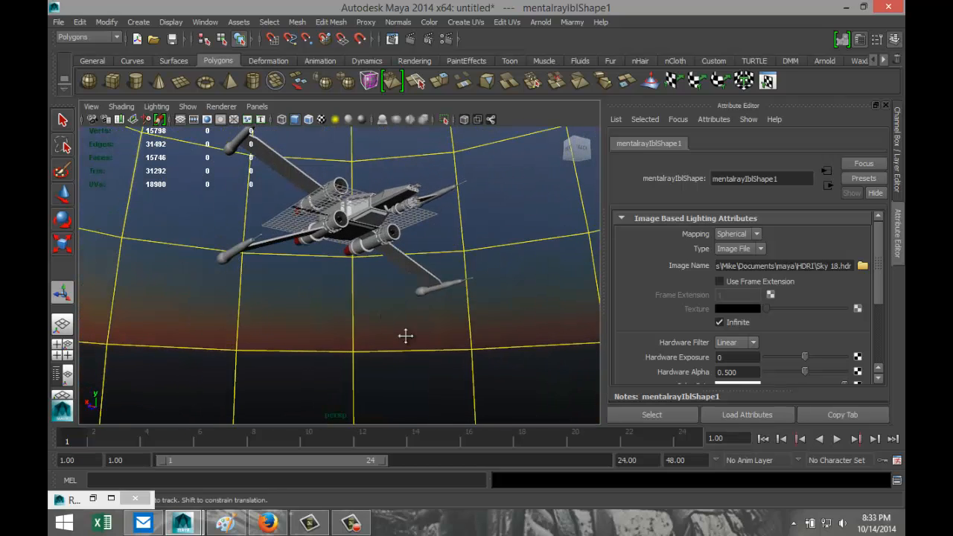
middle_click_drag(404, 336, 437, 373, "alt")
scroll(436, 358, "down", 4)
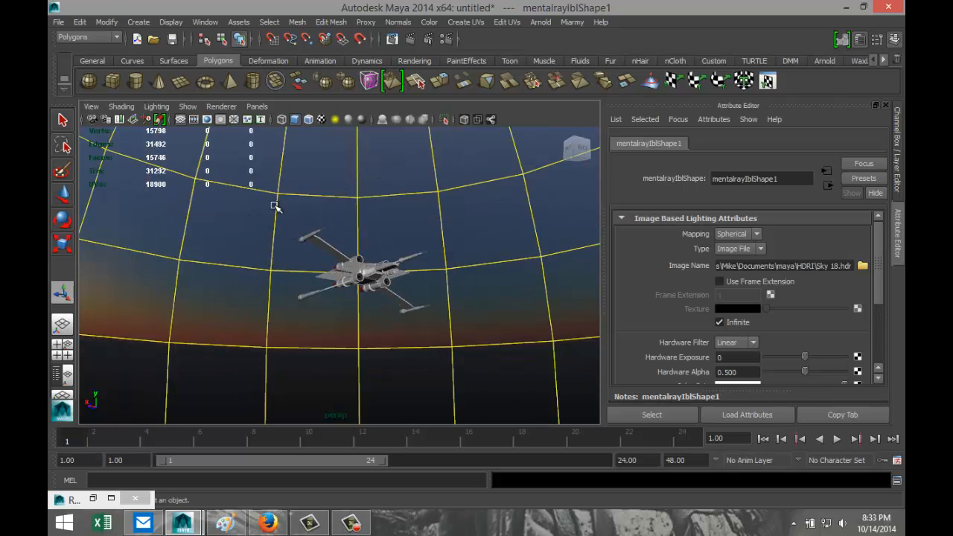
left_click_drag(256, 203, 515, 388)
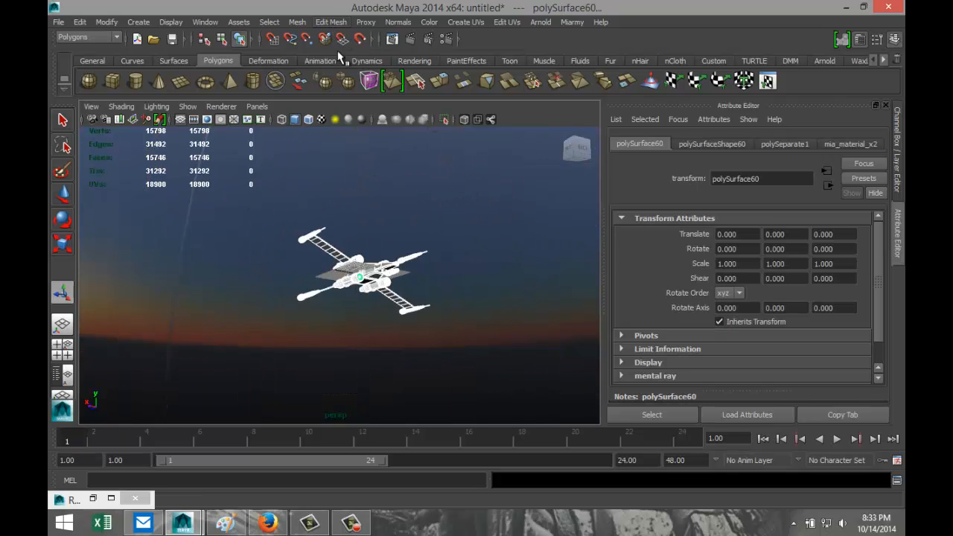
key("f")
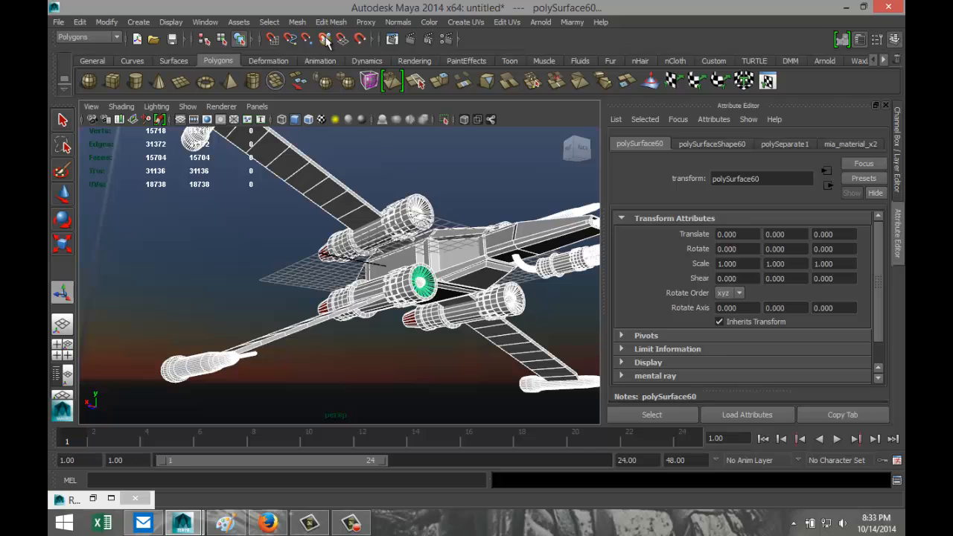
left_click(297, 22)
left_click(350, 40)
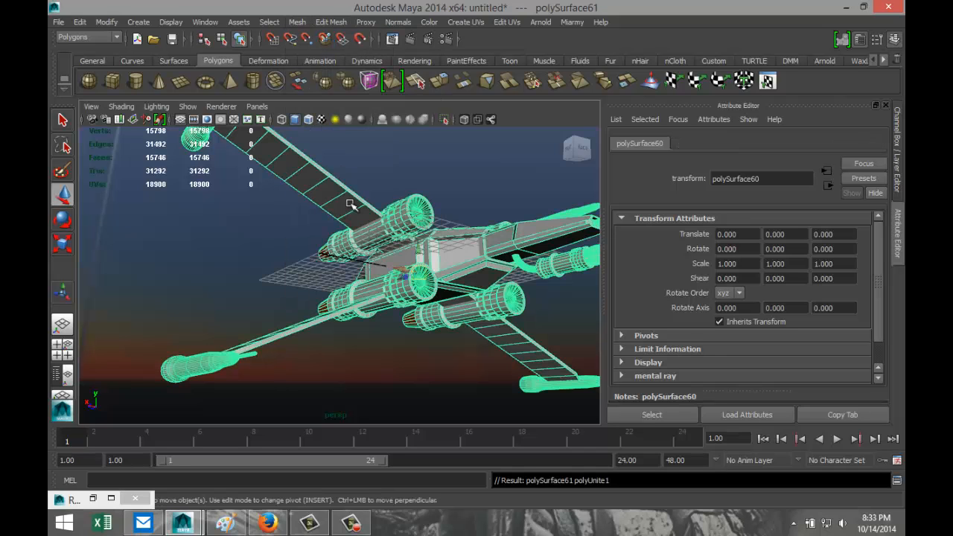
- Rotate the combined spaceship freely to about -28.1, 5.0 and 9.2 degrees in X, Y and Z
scroll(350, 203, "down", 5)
key("e")
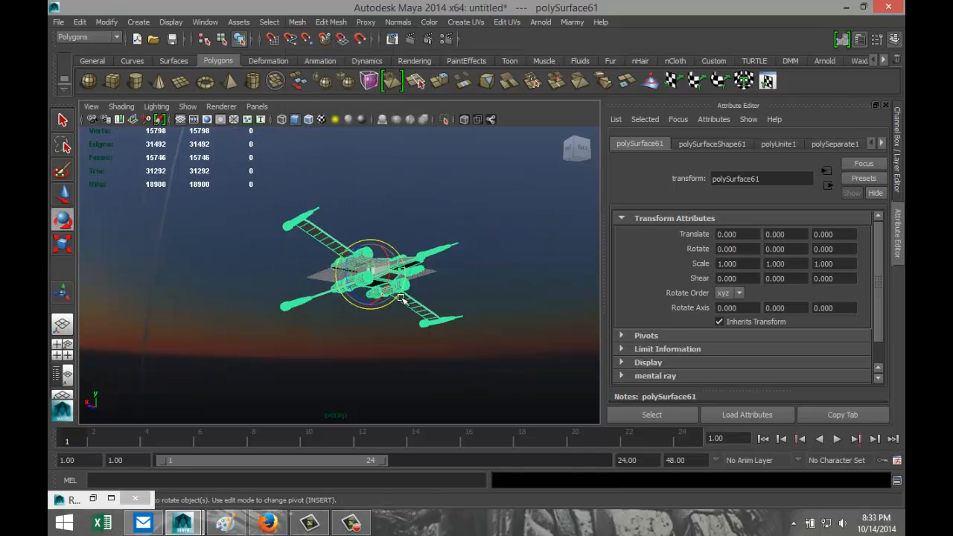
left_click_drag(385, 254, 366, 249)
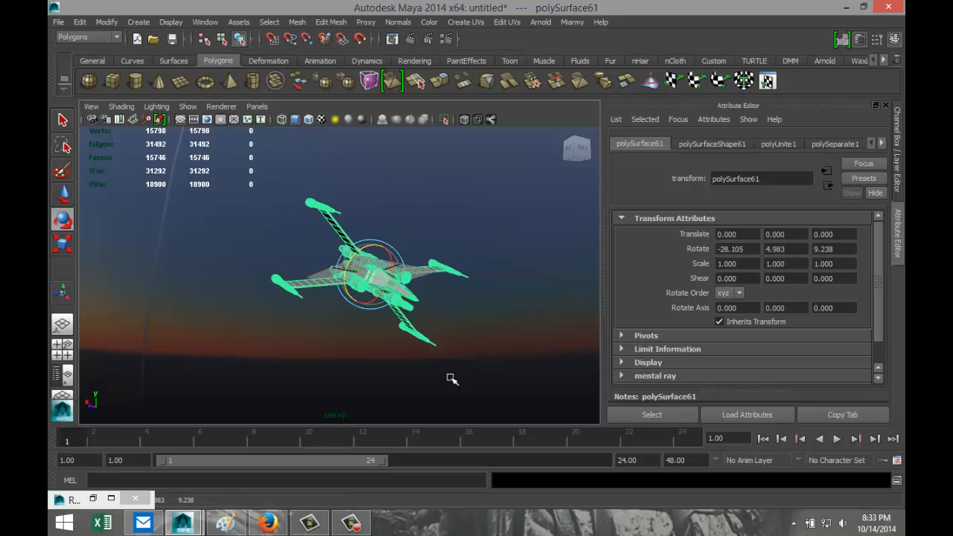
- Frame the tilted ship from below and apply the name Spaceship in the perspective camera's Bookmark Editor
scroll(452, 379, "up", 2)
left_click_drag(470, 381, 413, 310, "alt")
middle_click_drag(422, 313, 465, 374, "alt")
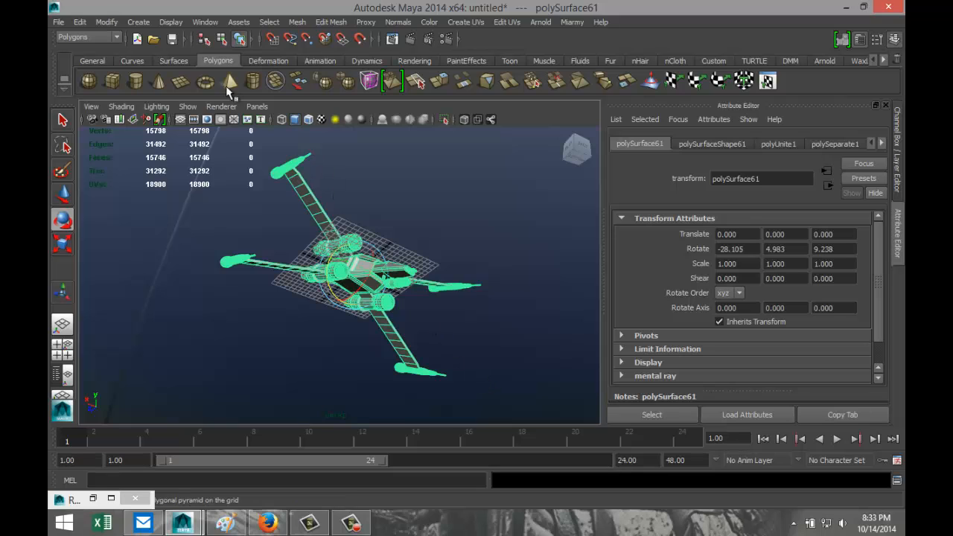
left_click(92, 106)
mouse_move(172, 272)
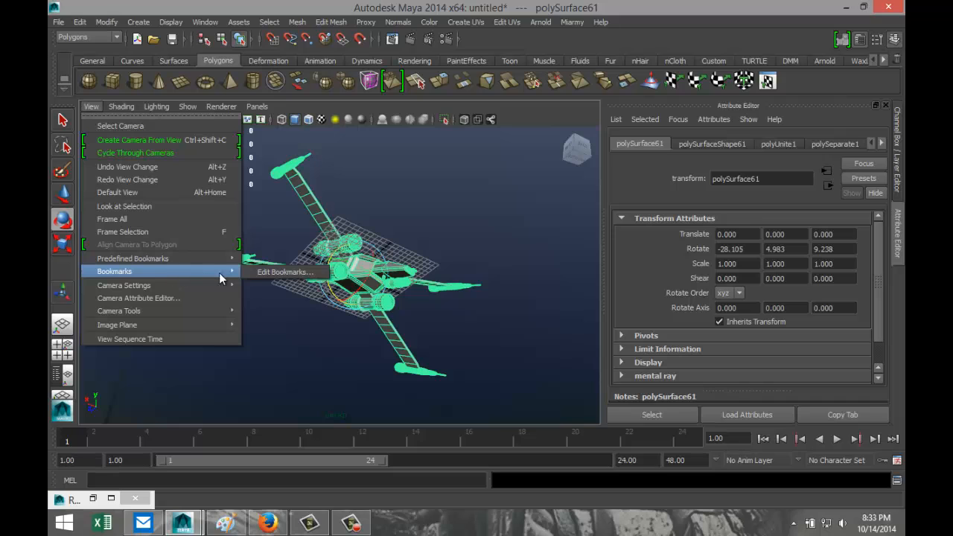
left_click(261, 272)
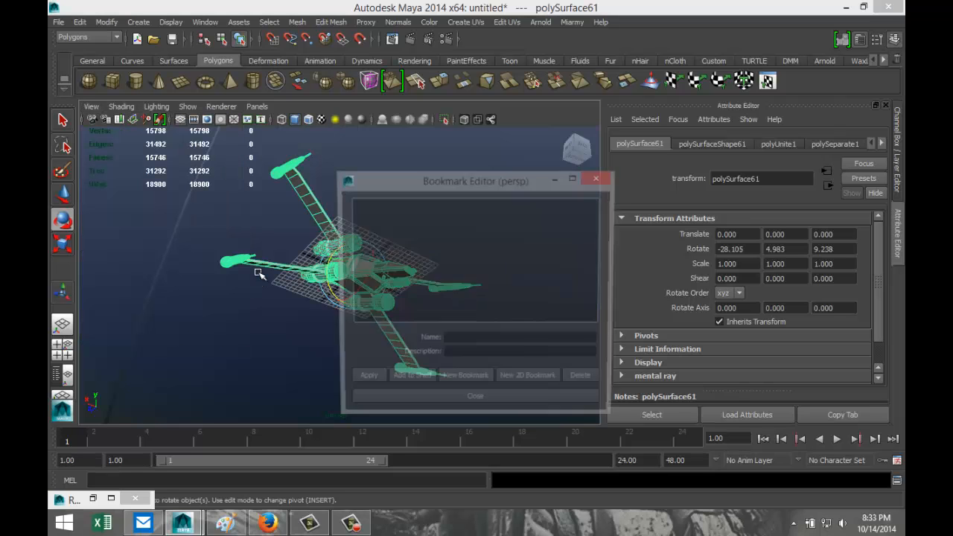
left_click(474, 339)
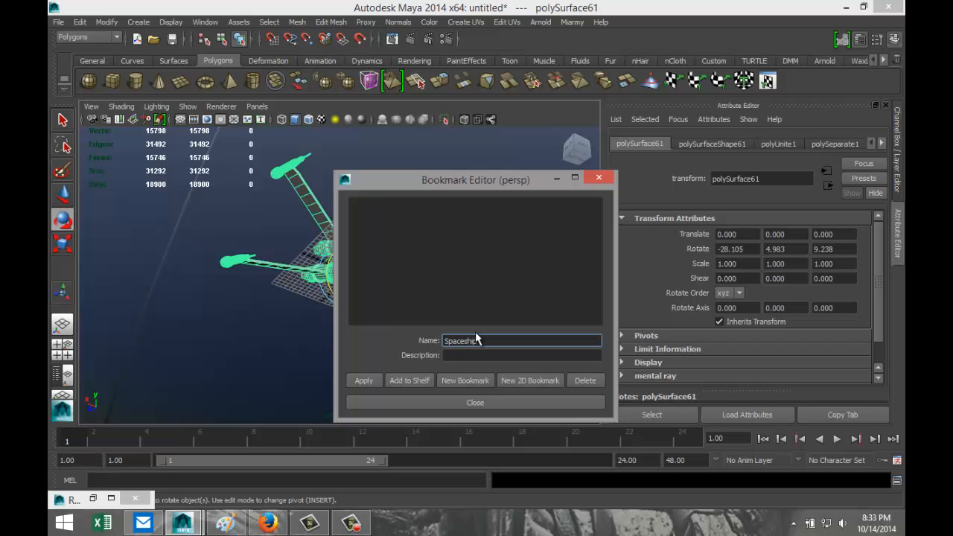
left_click(363, 380)
left_click(459, 403)
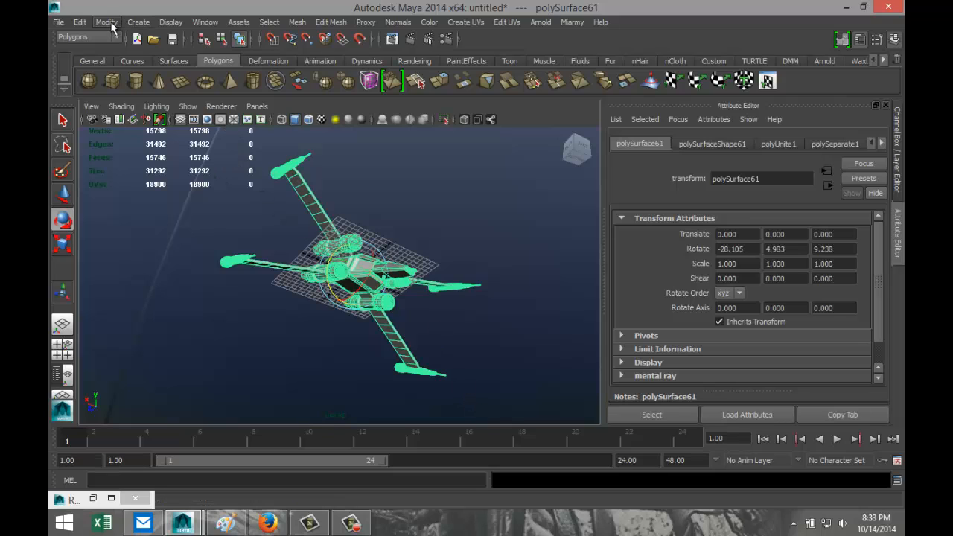
- Create an area light in the scene
left_click(136, 23)
mouse_move(177, 80)
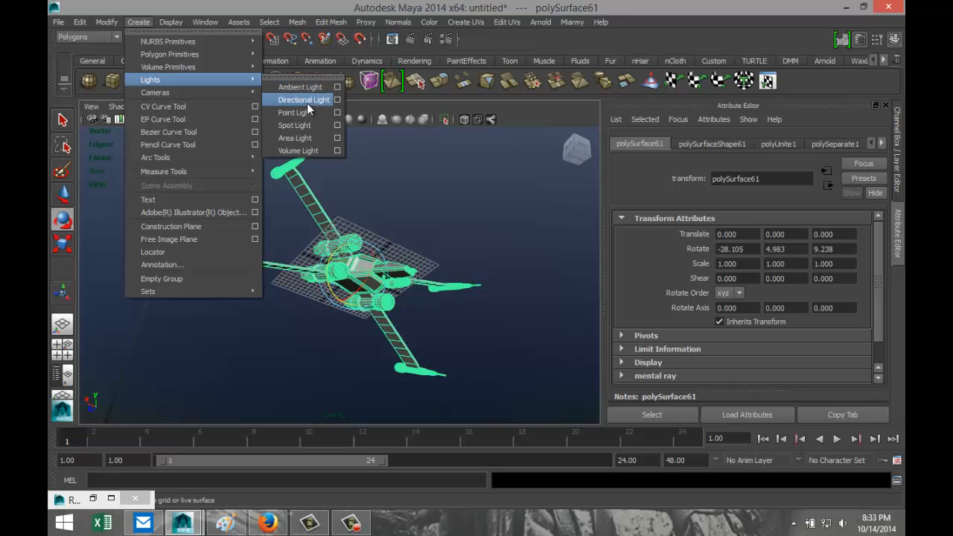
left_click(317, 139)
- Raise the area light above the ship to about Y 36.8 and scale it uniformly to about 16.9
scroll(392, 247, "down", 5)
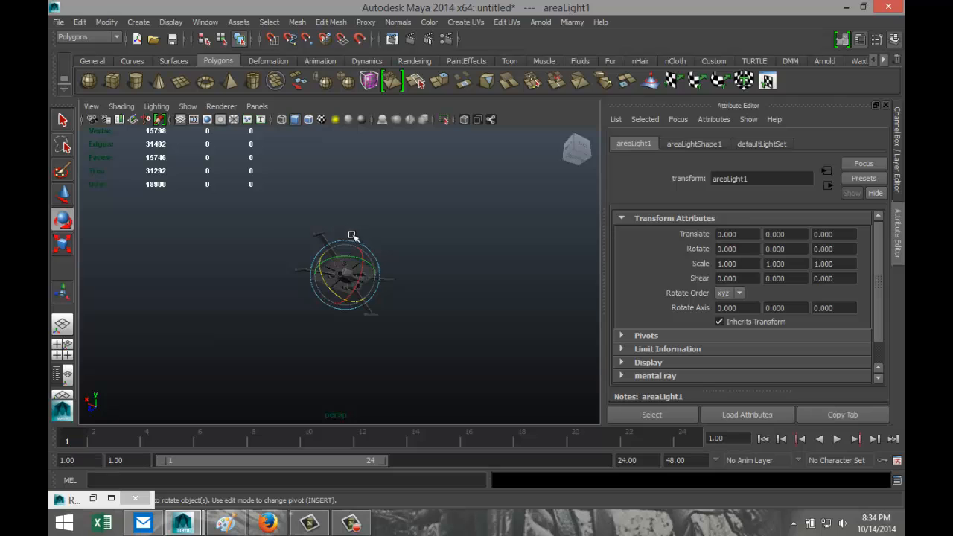
scroll(393, 248, "up", 3)
left_click_drag(459, 218, 461, 278, "alt")
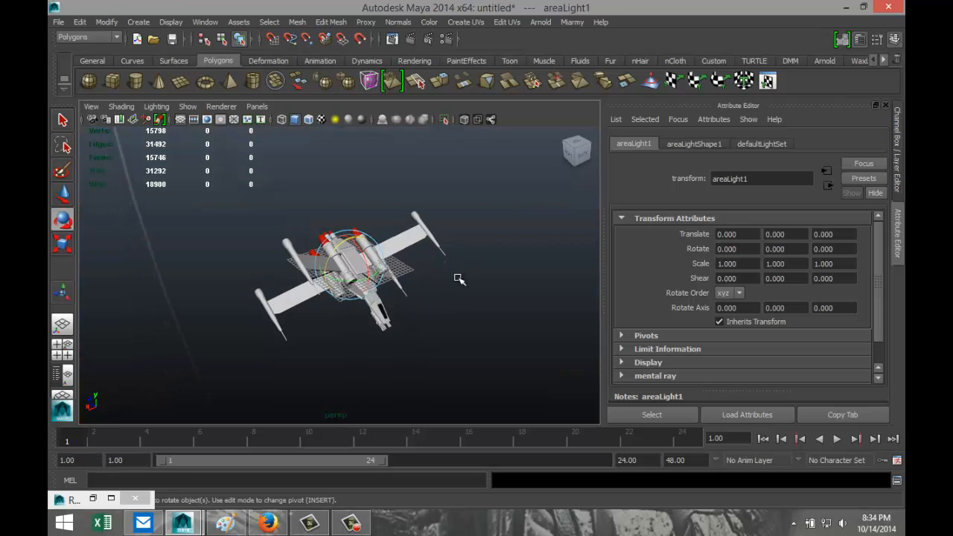
scroll(456, 280, "down", 2)
key("w")
left_click_drag(337, 238, 463, 198)
key("r")
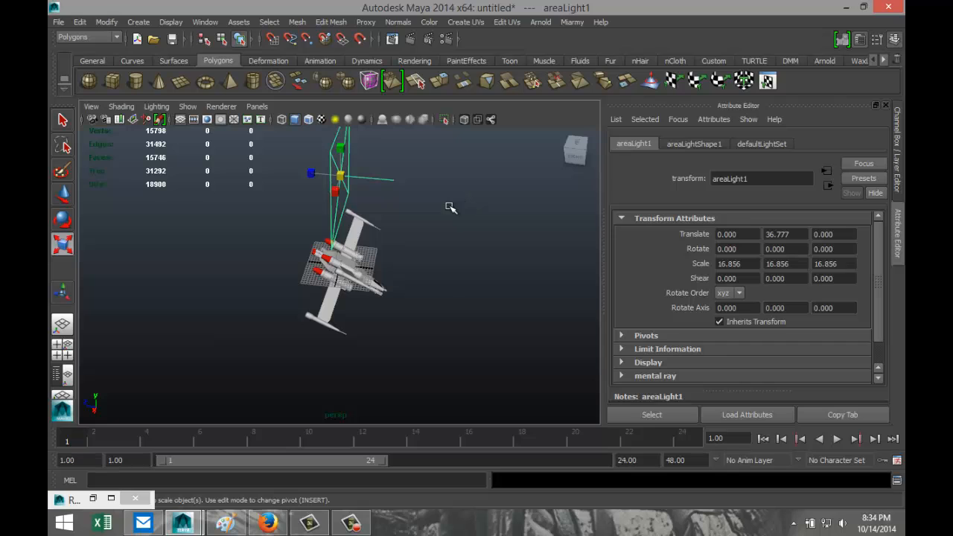
- Rotate the area light about -93.7 degrees around X so it points down at the ship
key("e")
left_click_drag(361, 161, 385, 243)
left_click_drag(459, 278, 356, 256, "alt")
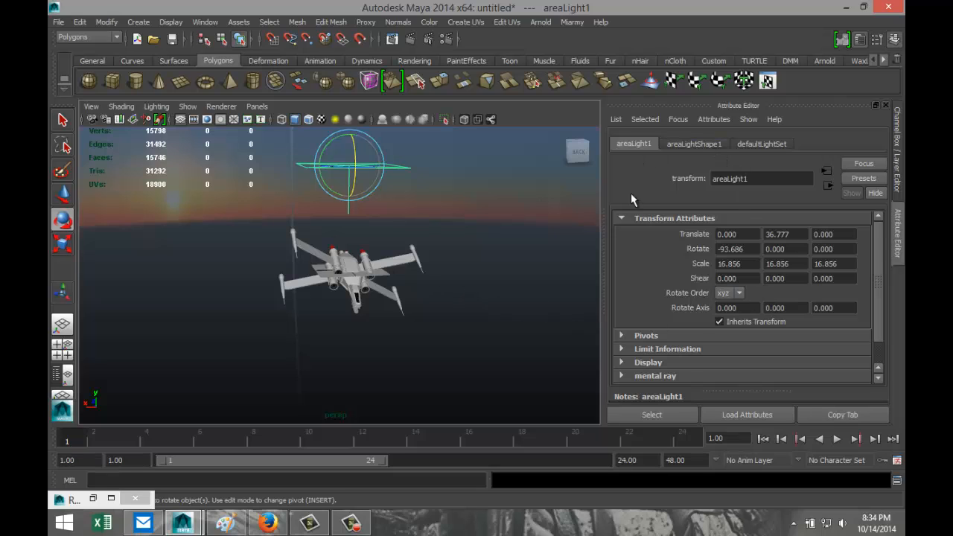
- Set the area light's raytrace shadow rays to 6 and its ray depth limit to 12
scroll(716, 301, "down", 1)
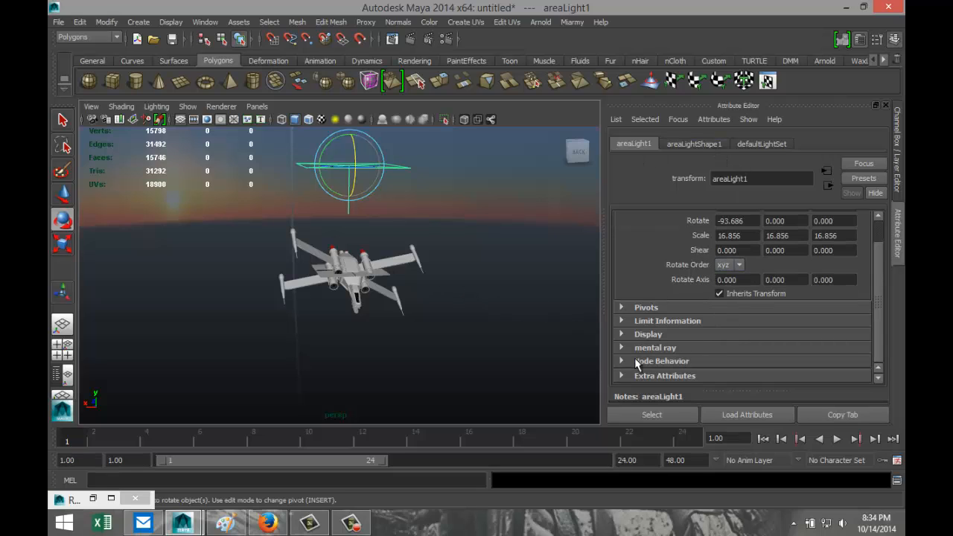
scroll(651, 358, "up", 1)
left_click(693, 144)
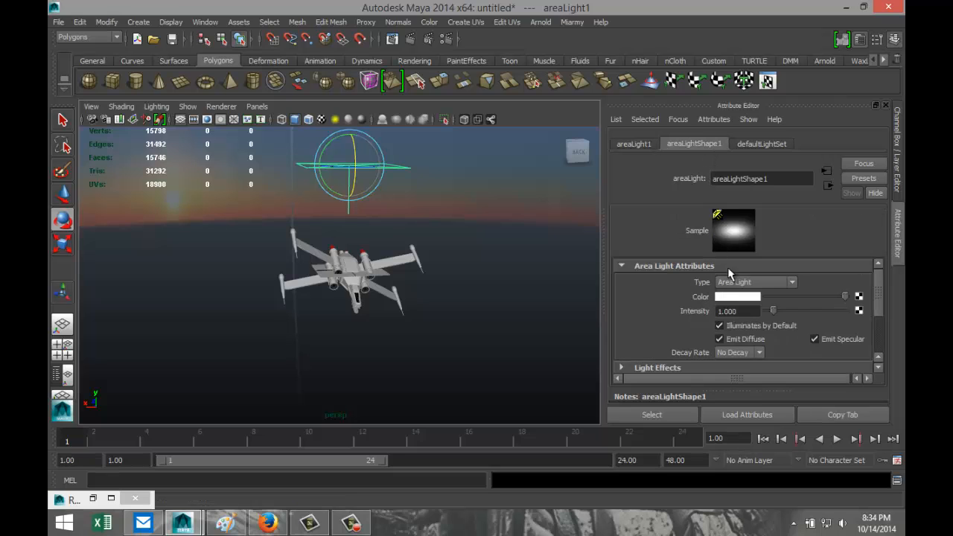
scroll(728, 302, "down", 3)
left_click(620, 301)
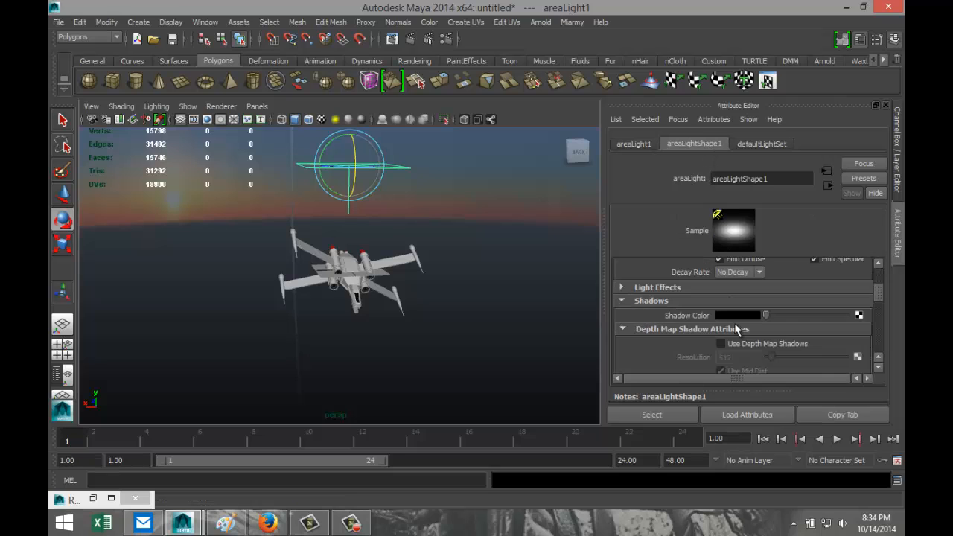
scroll(764, 323, "down", 5)
scroll(767, 328, "down", 2)
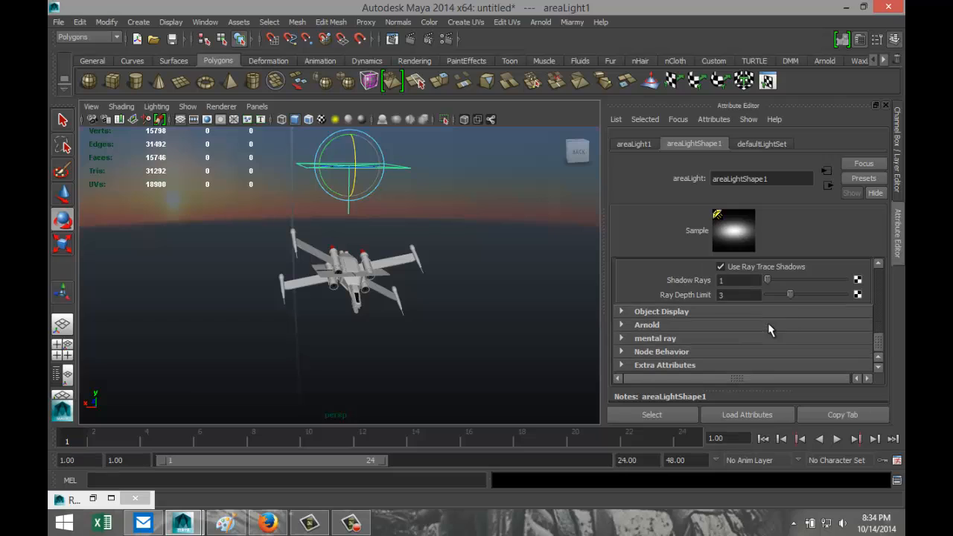
left_click(718, 280)
type("6")
left_click(738, 294)
type("12")
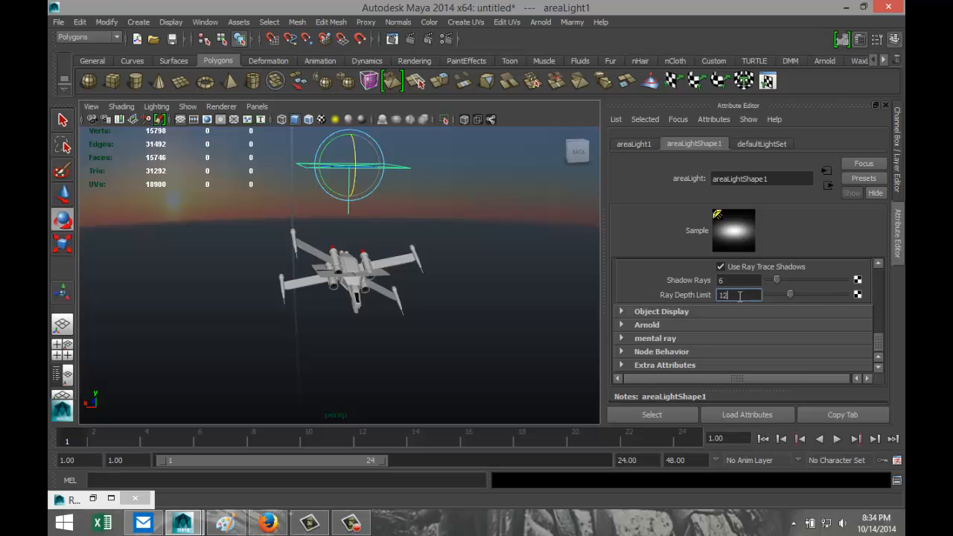
key("Return")
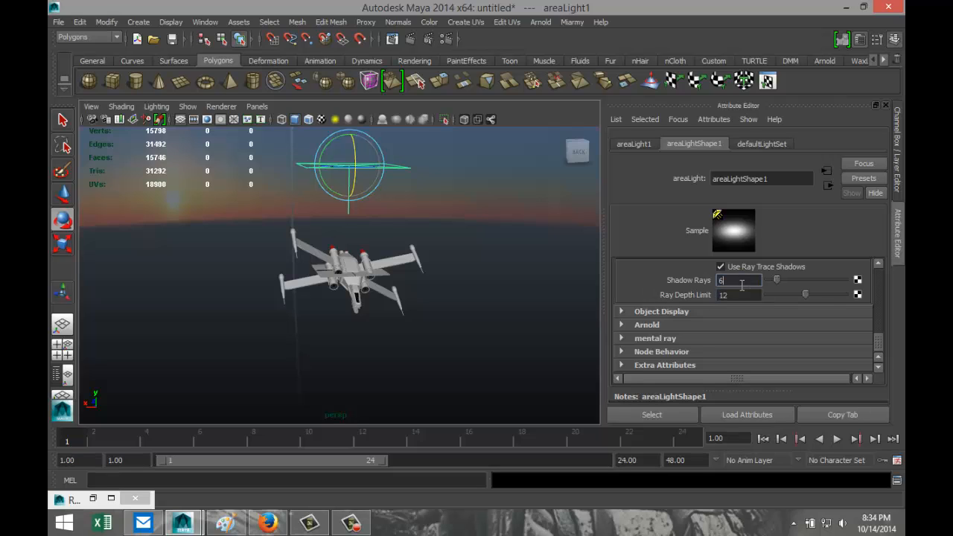
- Raise the unified sampling quality well above 0.25 in the mental ray render settings
left_click(446, 39)
left_click(91, 4)
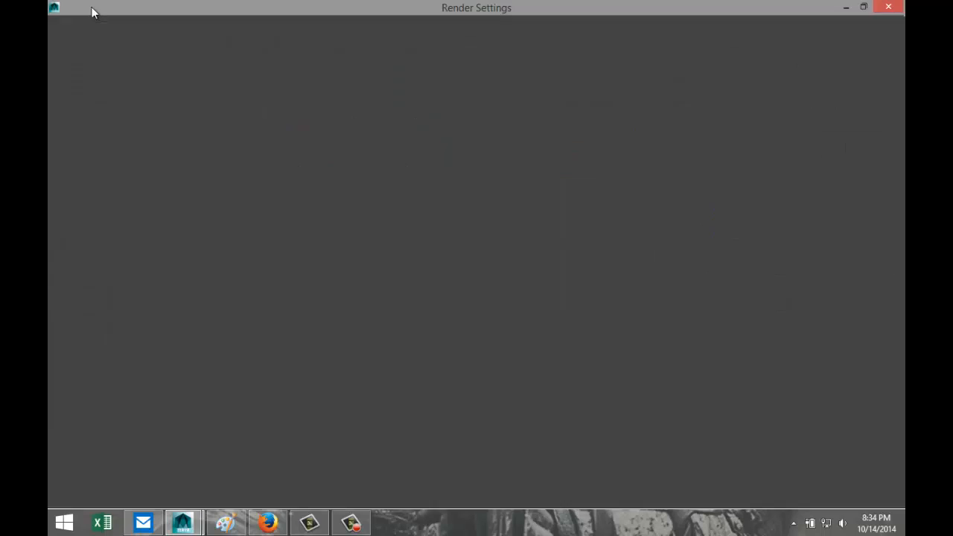
left_click(197, 78)
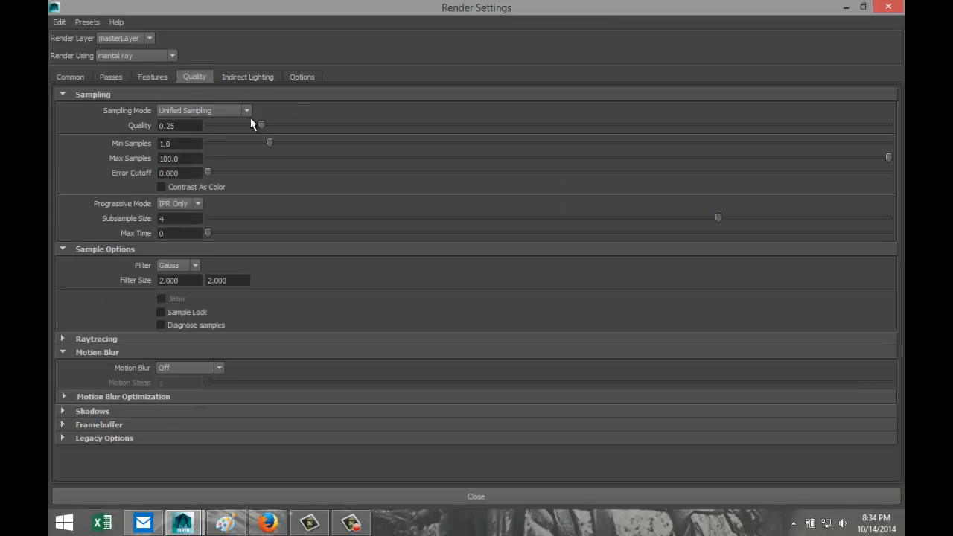
left_click_drag(263, 124, 661, 140)
- Set raytracing reflections and refractions to 8 each and the max trace depth to 16
left_click(63, 341)
scroll(339, 350, "down", 2)
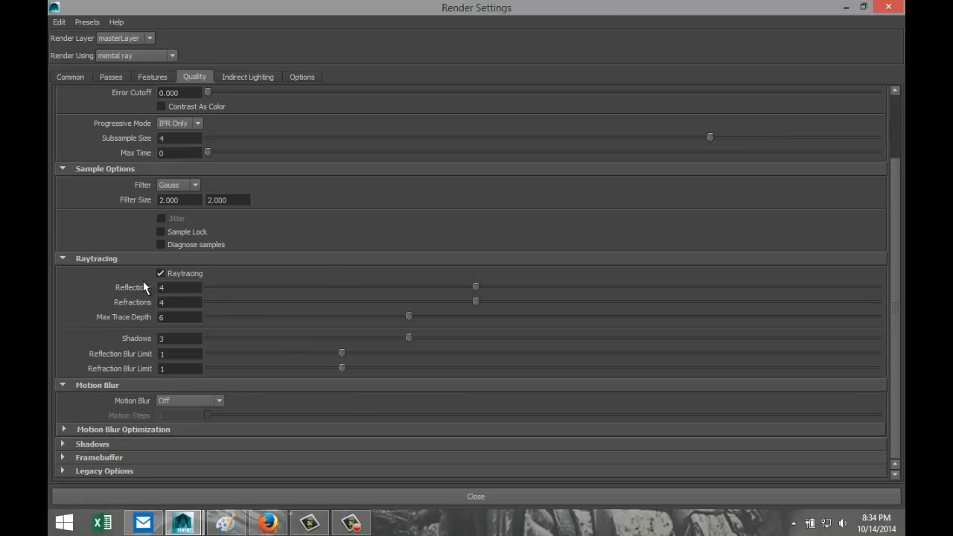
double_click(193, 290)
type("8")
key("Tab")
type("8")
key("Tab")
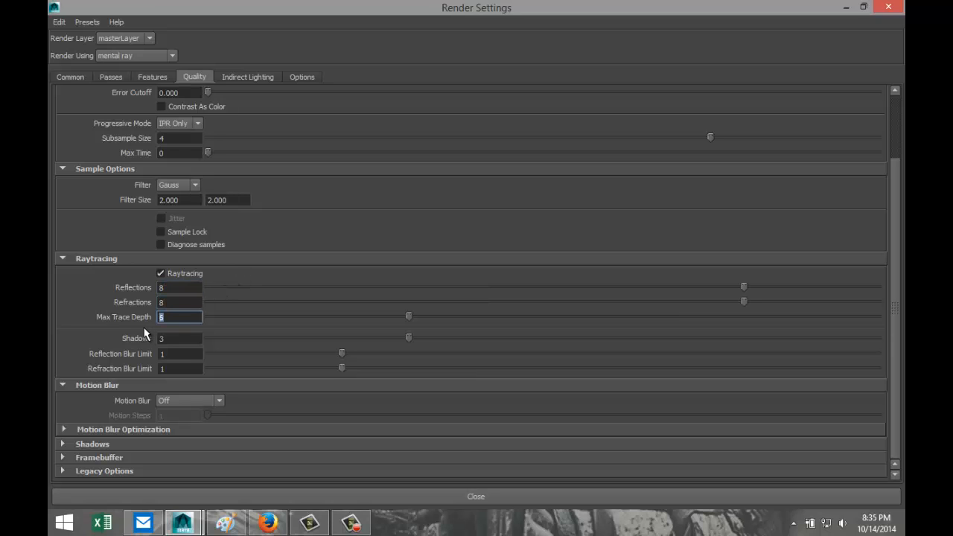
type("16")
key("Tab")
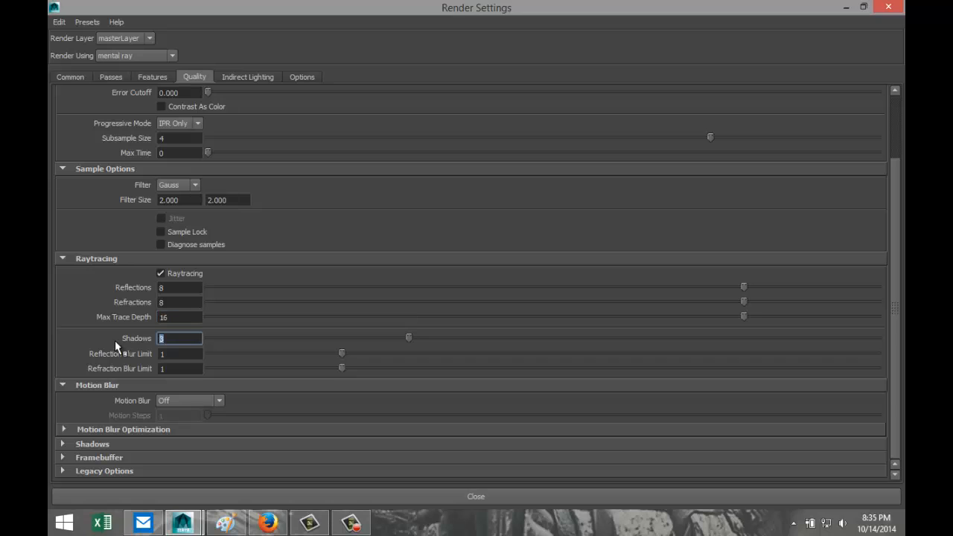
- Set the raytracing shadows to 6 and both the reflection and refraction blur limits to 3
type("6")
key("Tab")
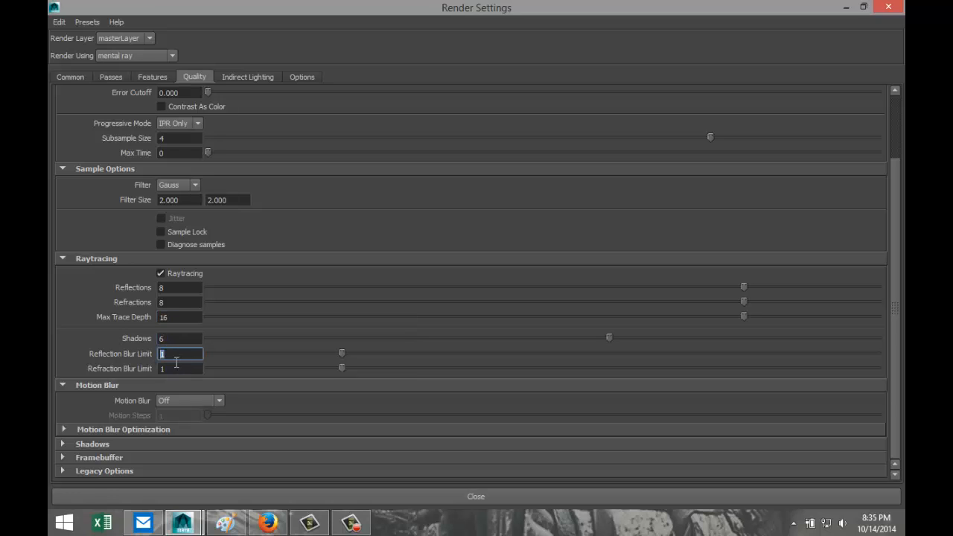
type("3")
key("Tab")
type("3")
key("shift+Tab")
- Change the render image size preset to 1920 x 1080 and put the render settings away
scroll(274, 156, "up", 3)
left_click(87, 78)
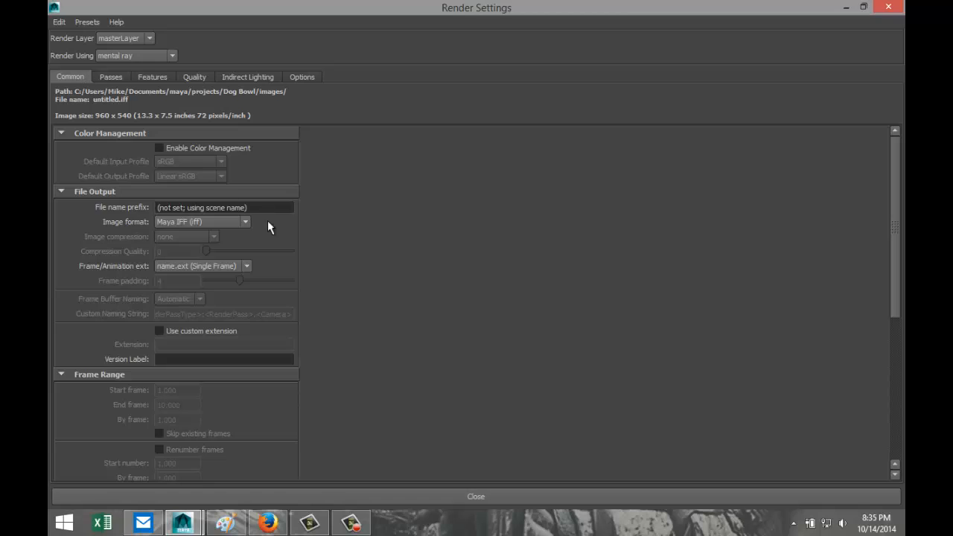
scroll(290, 261, "down", 10)
left_click(243, 292)
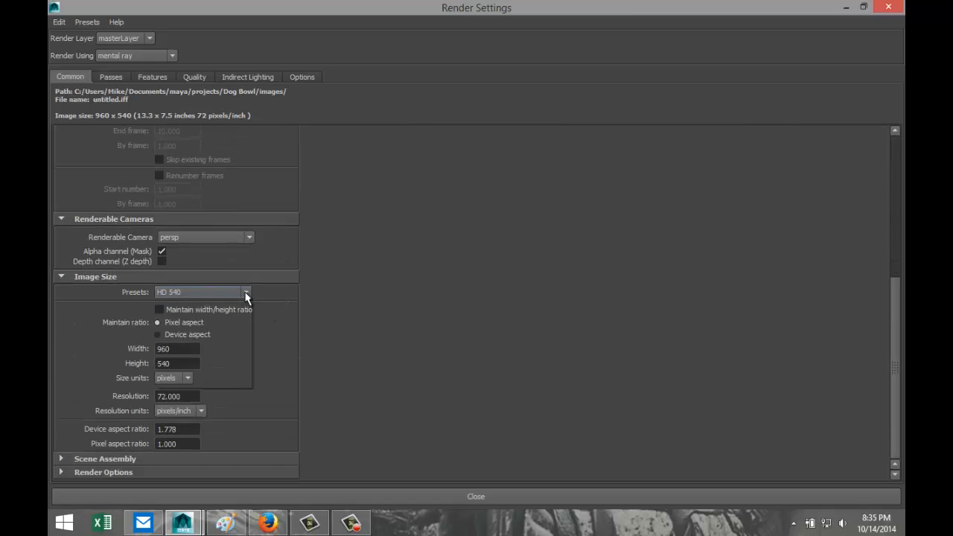
left_click(244, 382)
left_click(228, 381)
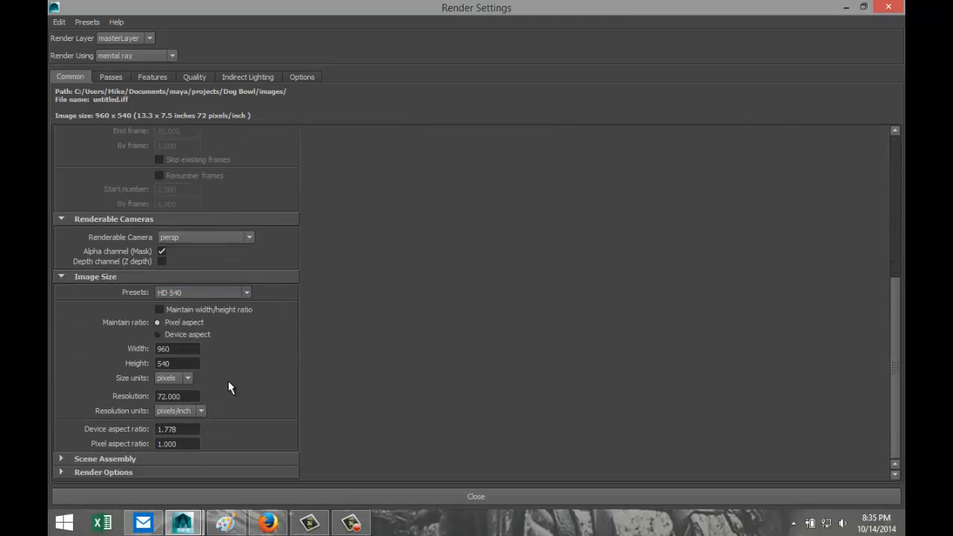
scroll(442, 246, "up", 6)
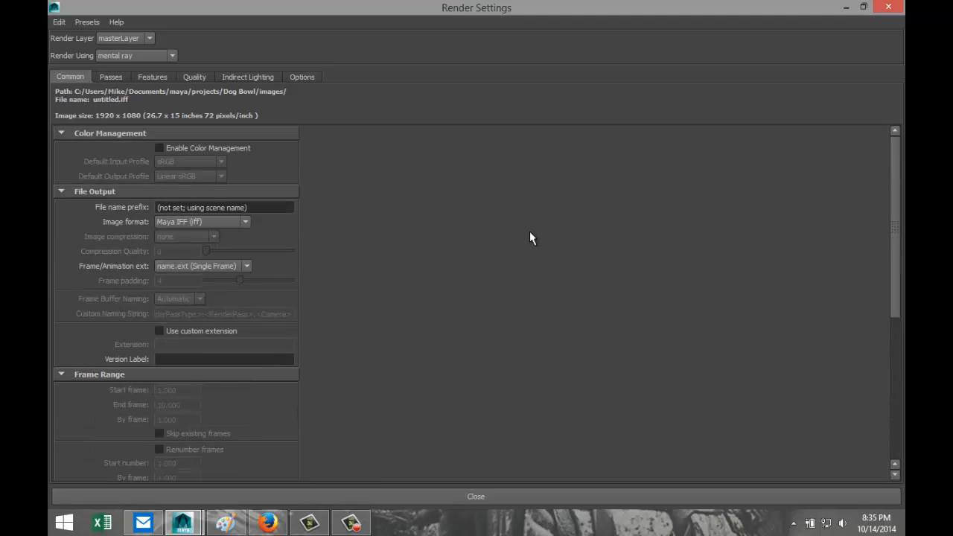
left_click(845, 9)
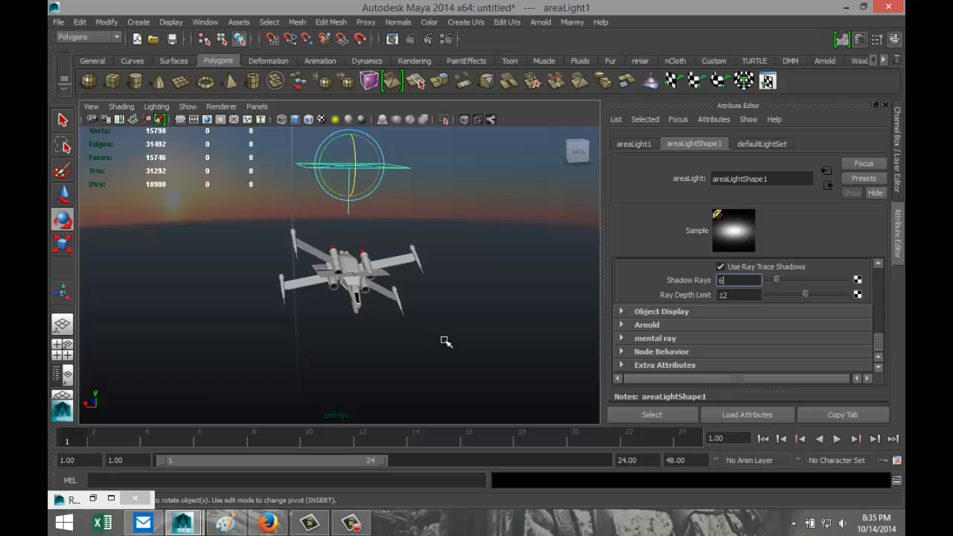
- Return the perspective camera to the Spaceship bookmark and render the current frame
left_click(91, 107)
mouse_move(164, 271)
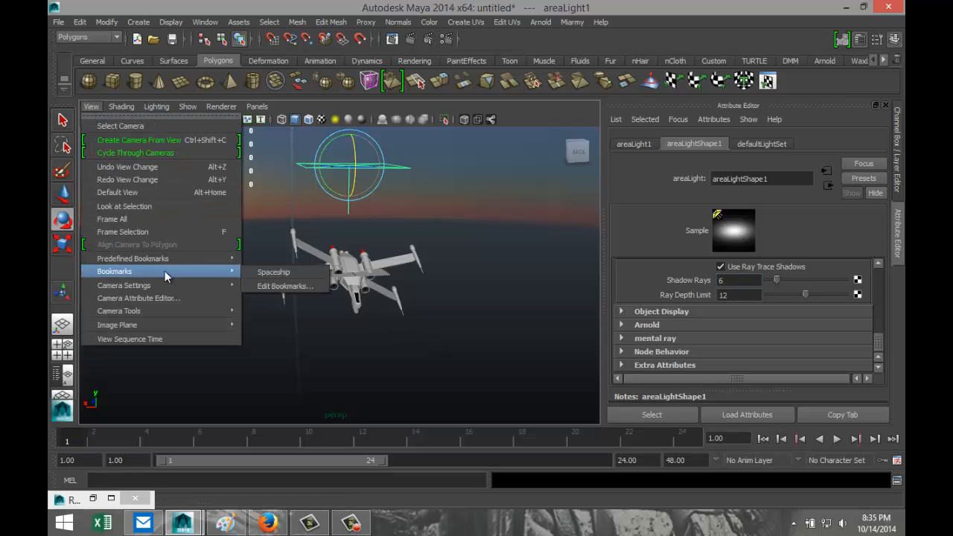
left_click(263, 274)
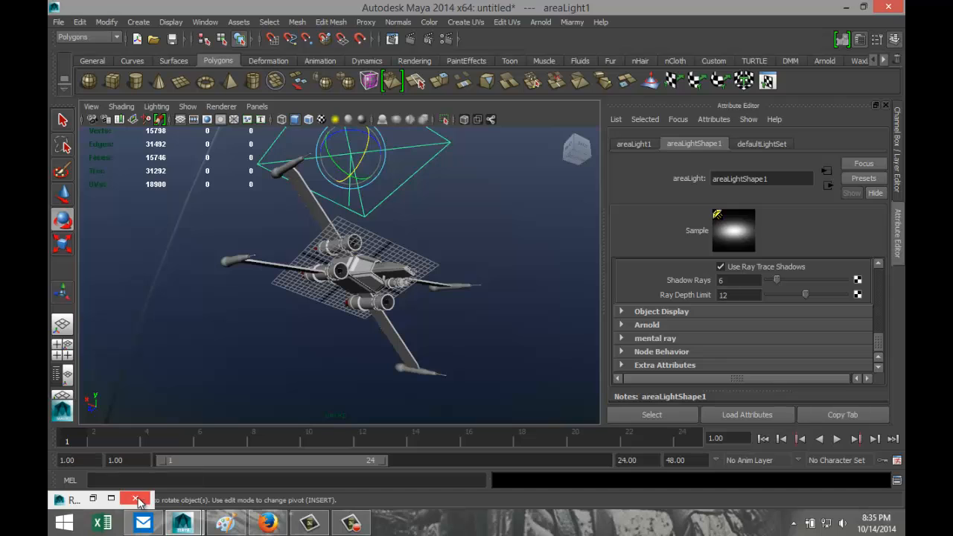
left_click(410, 39)
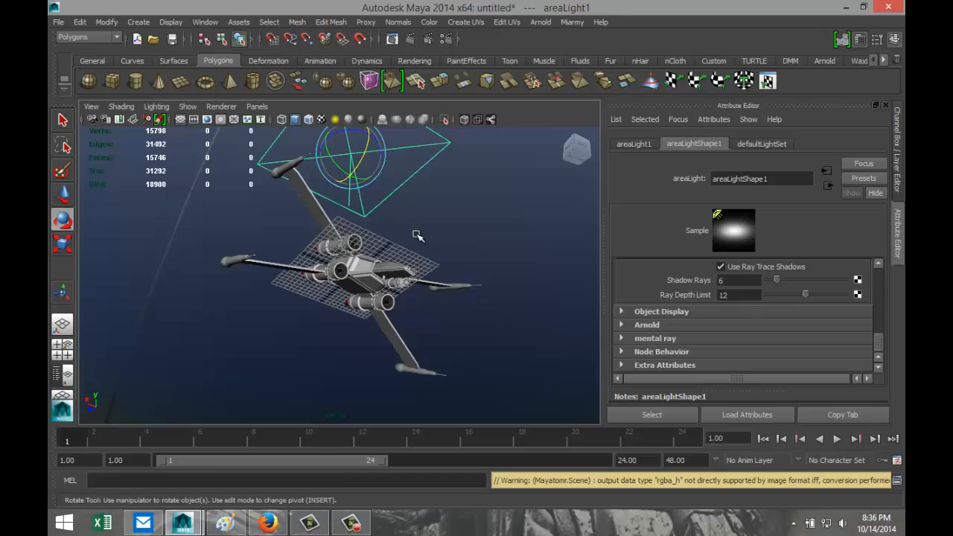
- Create a point light in the scene
scroll(421, 225, "down", 2)
left_click_drag(442, 225, 445, 269, "alt")
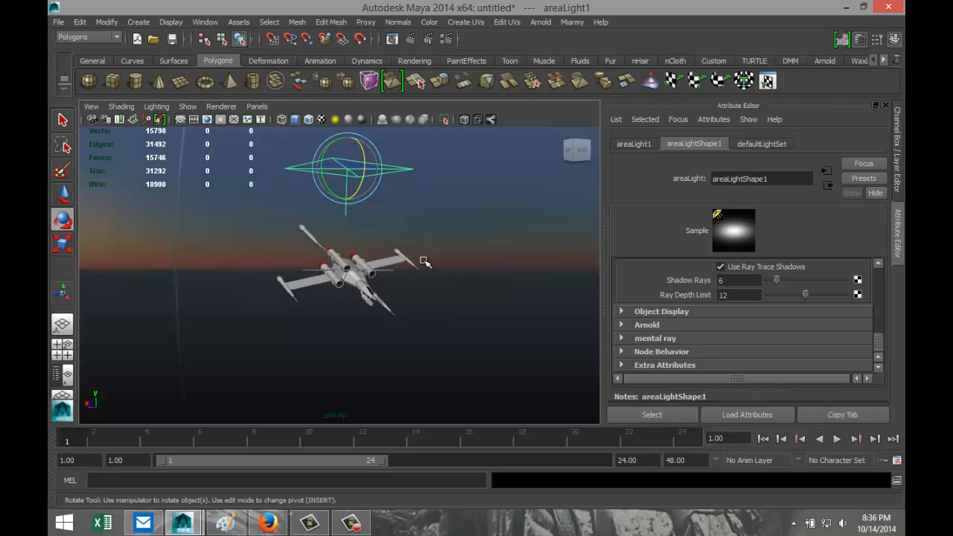
left_click(138, 22)
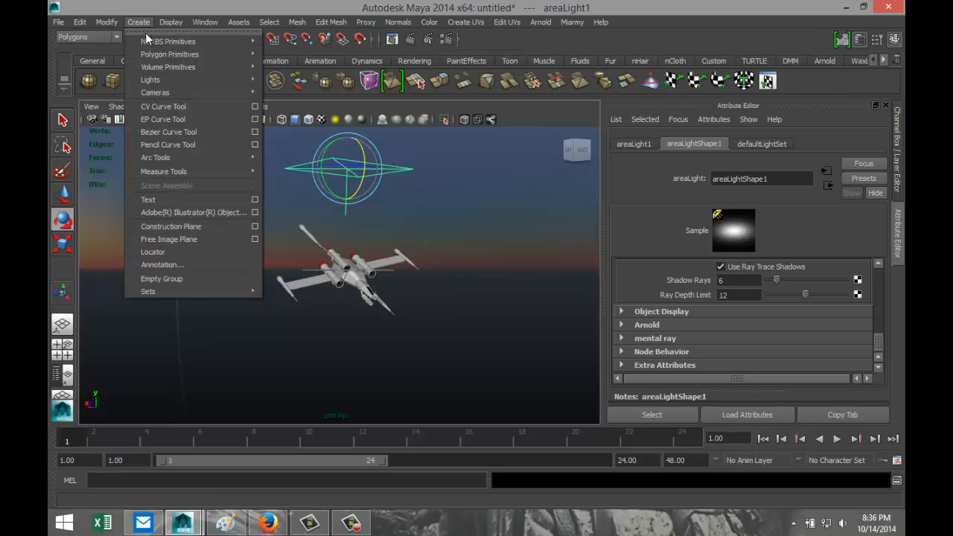
mouse_move(183, 79)
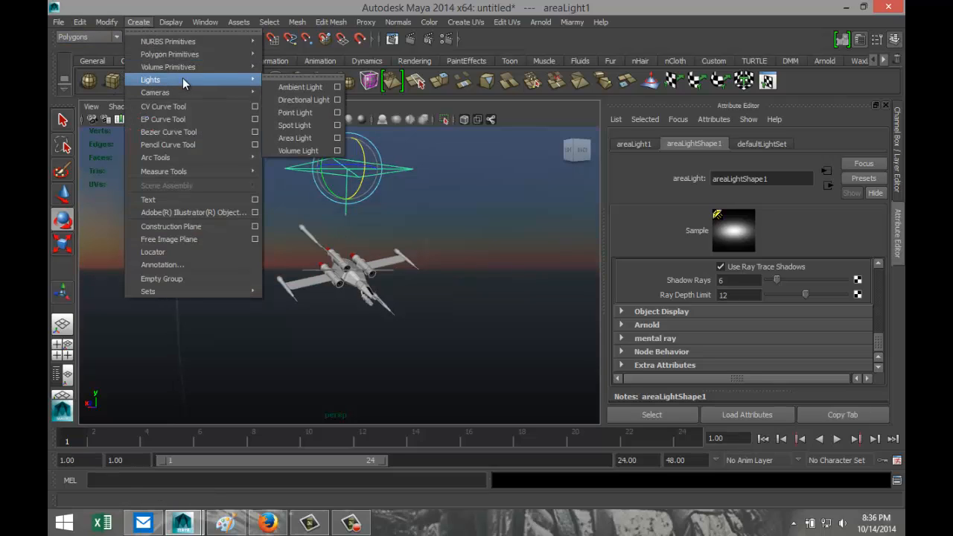
left_click(294, 112)
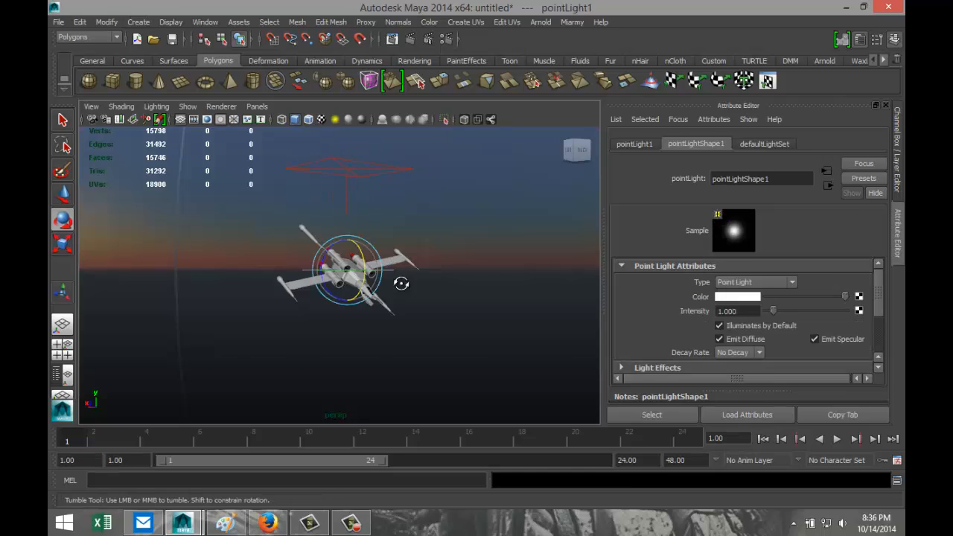
- Move the point light in front of and below the ship's nose, to about Y -15.3, Z -36.1
left_click_drag(404, 276, 409, 315, "alt")
key("w")
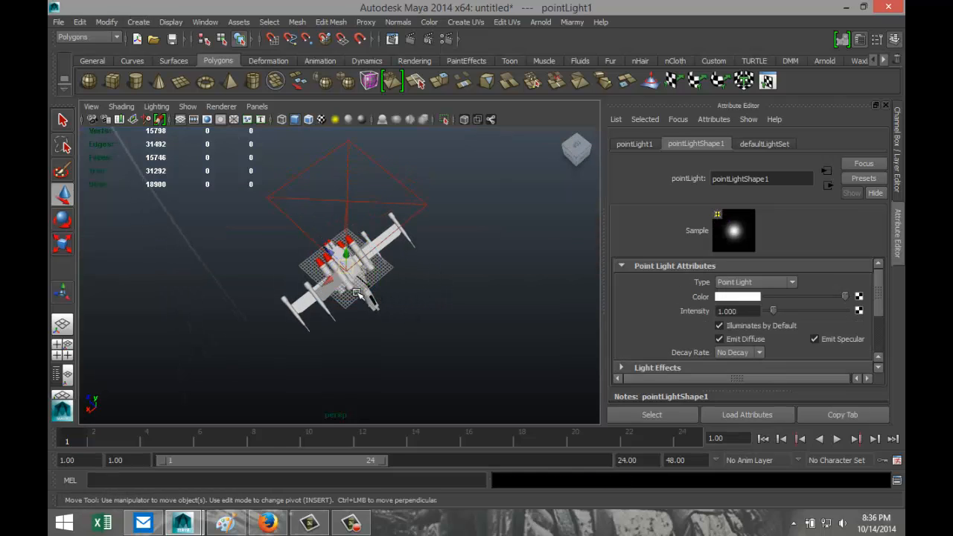
left_click_drag(402, 325, 474, 297, "alt")
left_click_drag(316, 264, 442, 292)
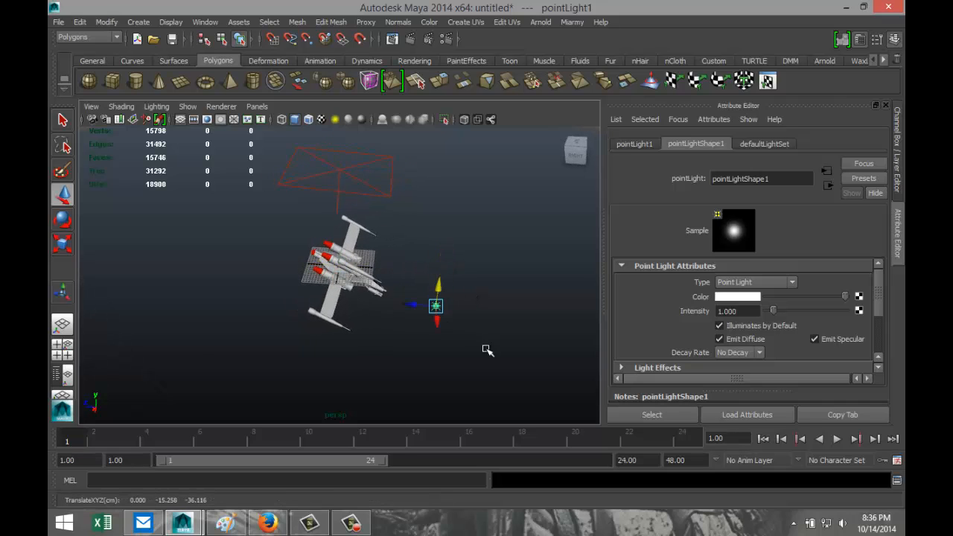
left_click_drag(485, 349, 380, 328, "alt")
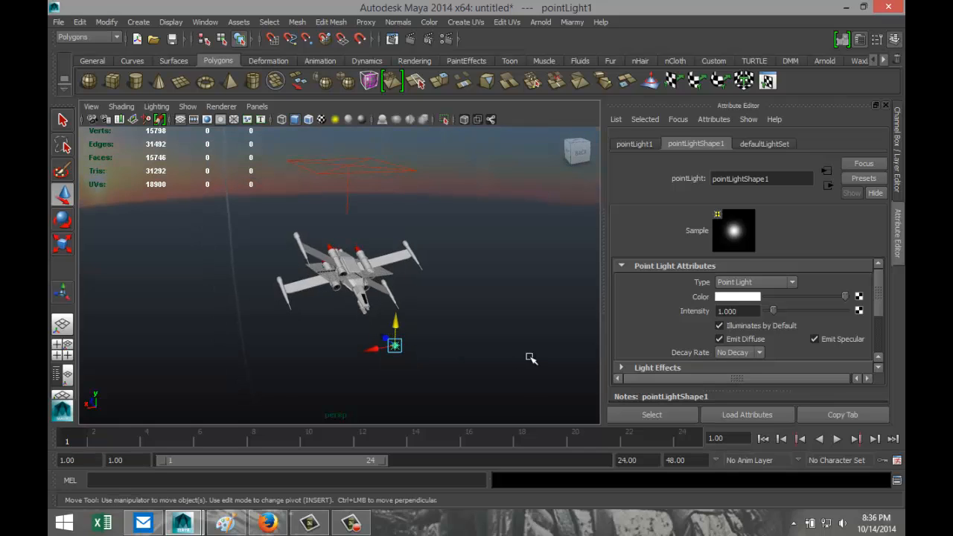
- Duplicate the point light and move the copy beside the ship's wing, to about X 39.3, Y -1.2, Z 4.2
key("ctrl+d")
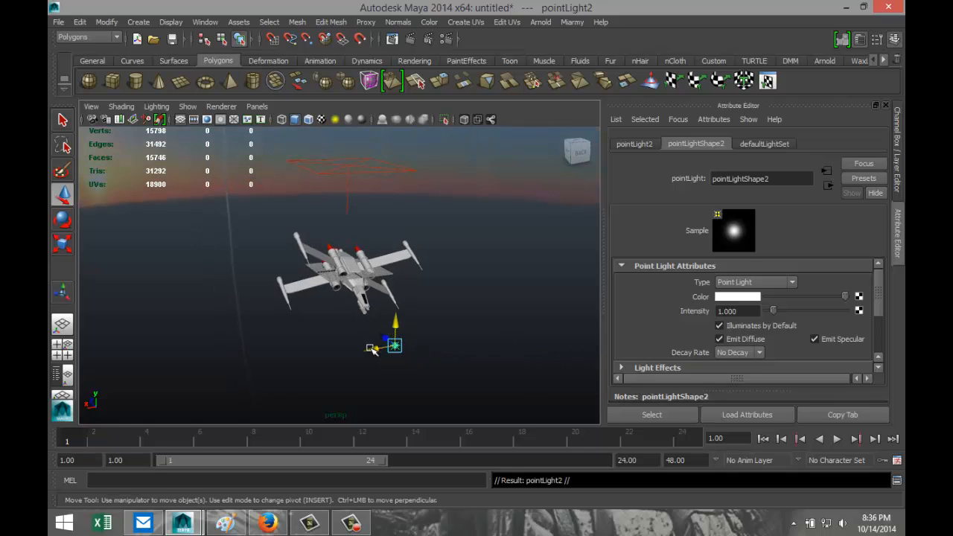
left_click_drag(372, 350, 267, 298)
left_click_drag(220, 349, 339, 353, "alt")
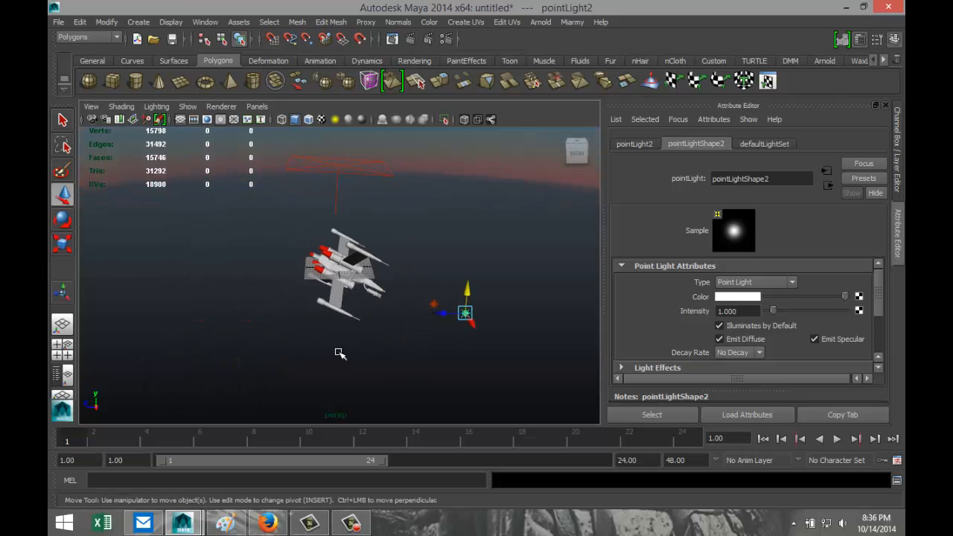
left_click_drag(444, 326, 319, 334)
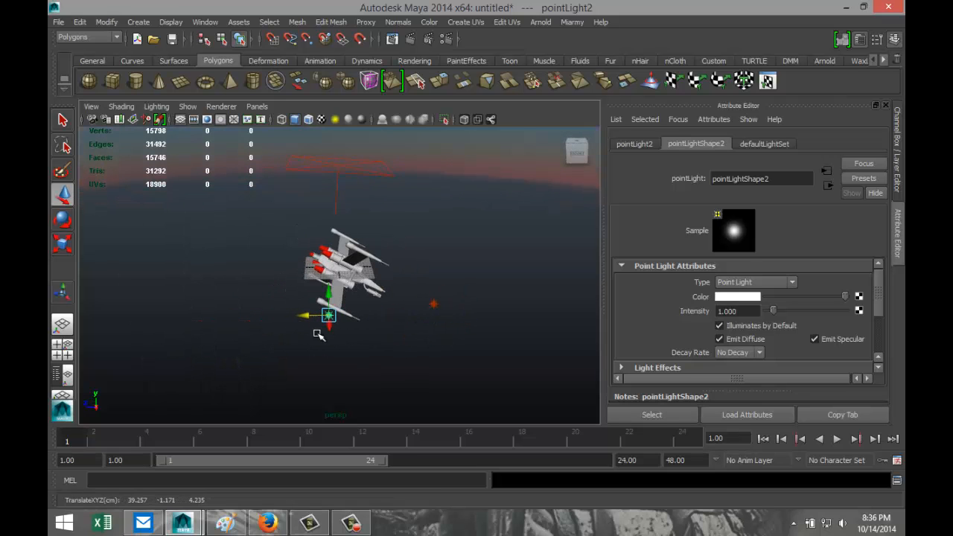
left_click_drag(487, 349, 372, 353, "alt")
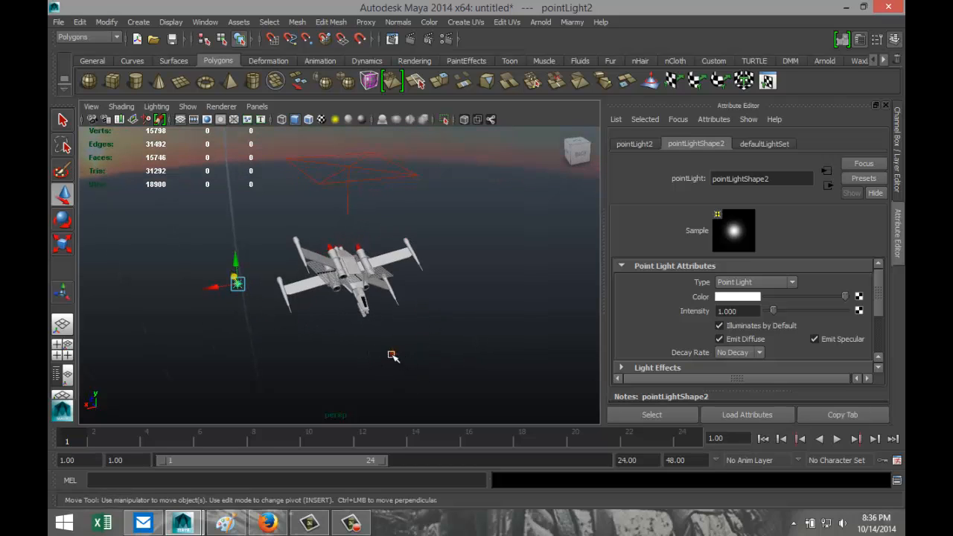
- Set the ray trace shadow rays to 5 for the point light in front of and below the ship's nose
left_click(392, 355)
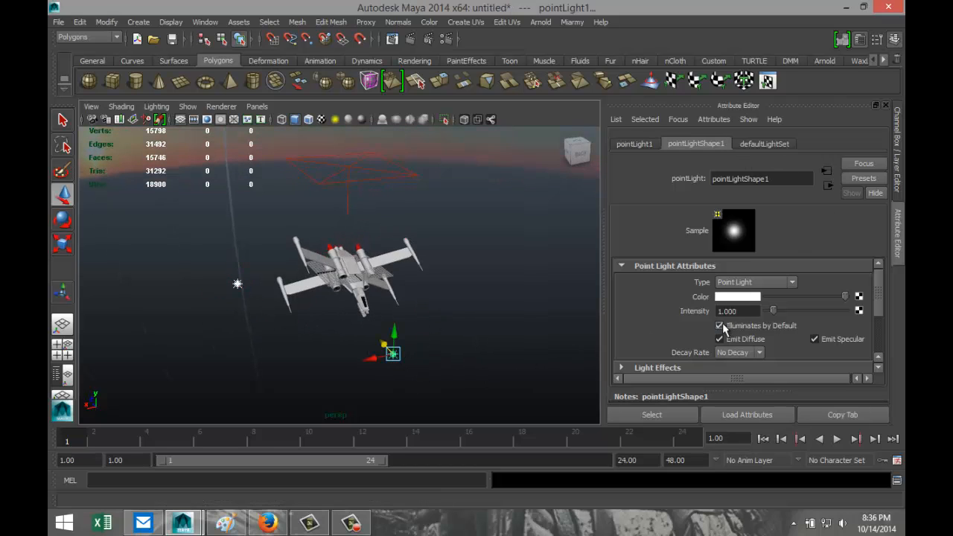
scroll(721, 323, "down", 3)
left_click(631, 298)
scroll(763, 326, "down", 5)
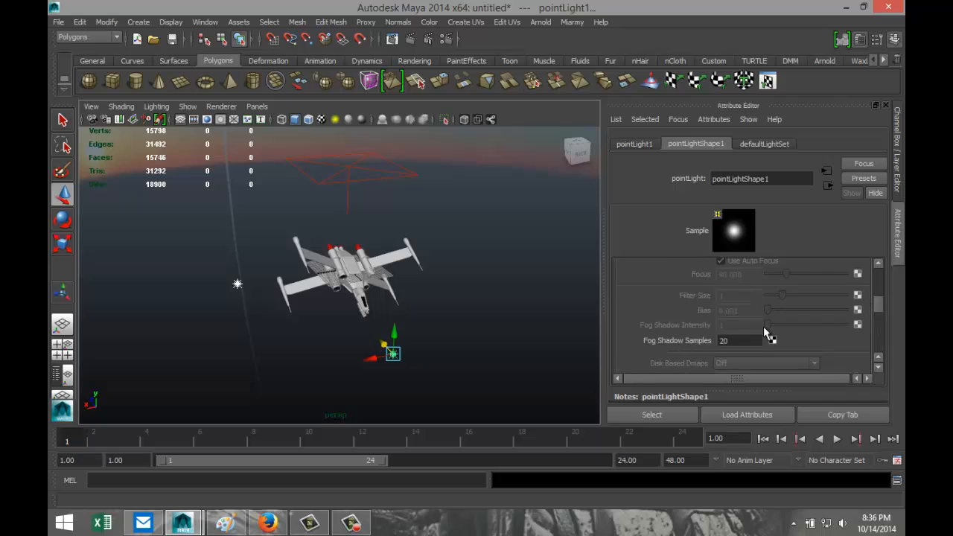
scroll(763, 326, "down", 4)
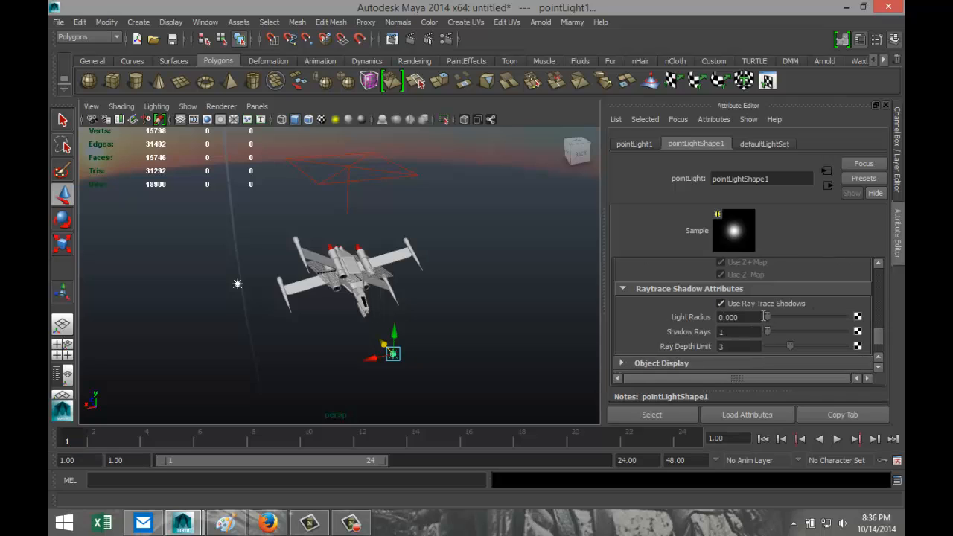
left_click(744, 331)
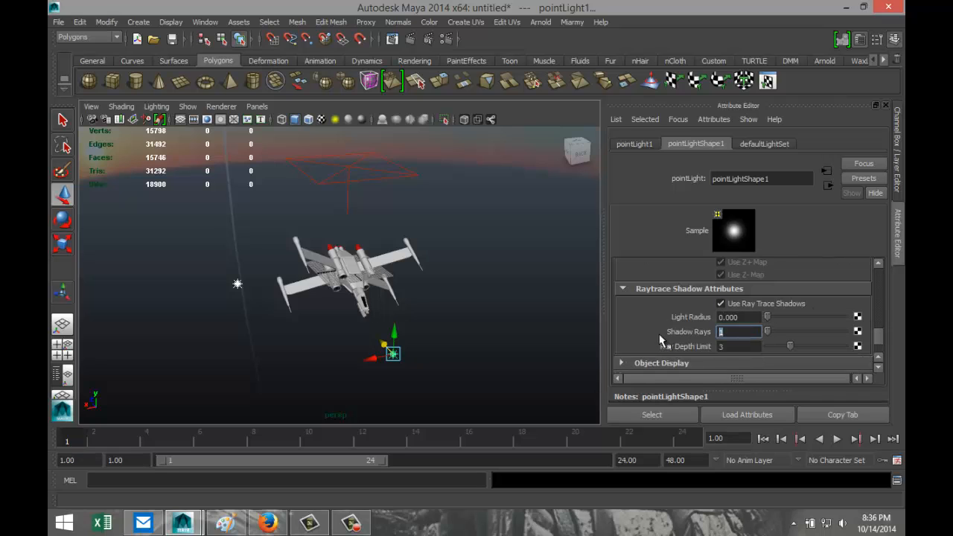
type("6")
left_click(744, 346)
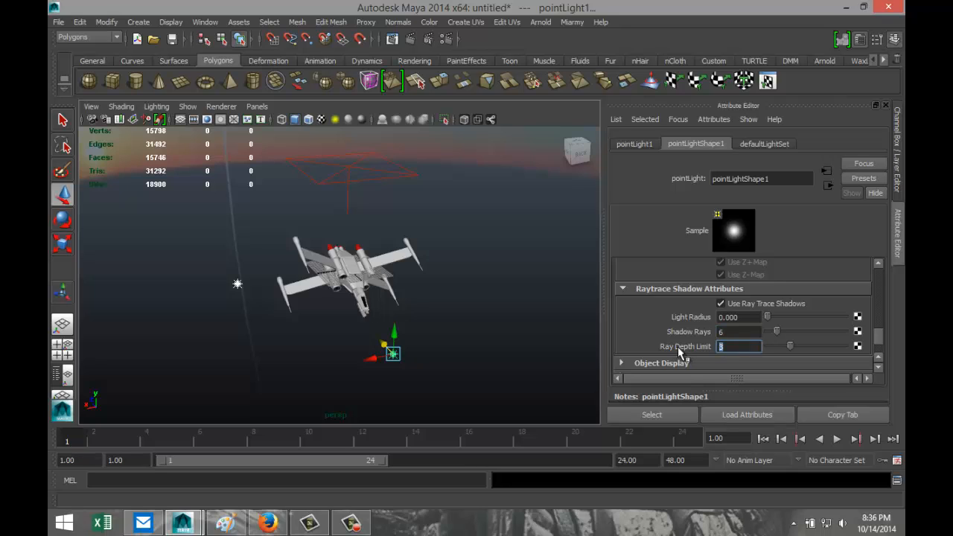
left_click(739, 331)
type("5")
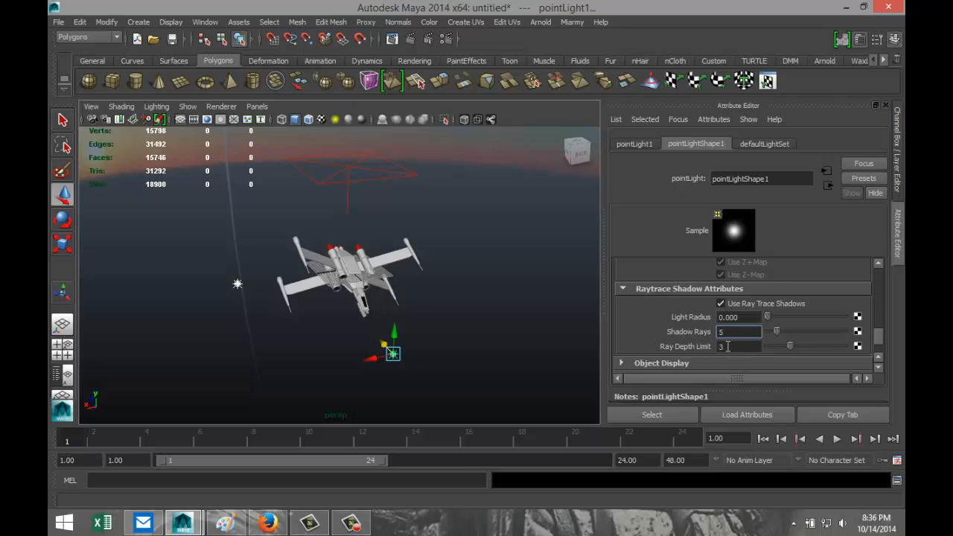
left_click(495, 353)
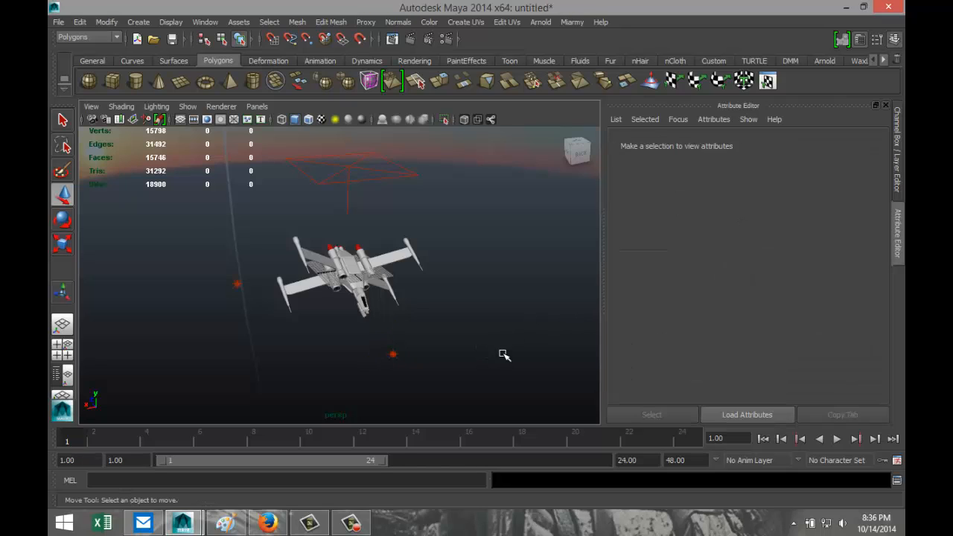
- Return the perspective camera to the saved Spaceship bookmark
left_click(91, 107)
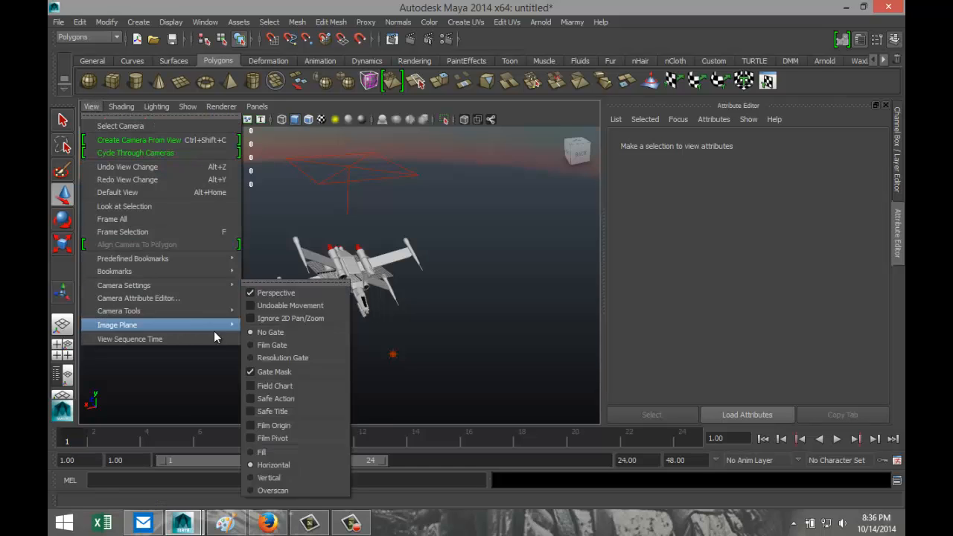
mouse_move(169, 271)
left_click(273, 271)
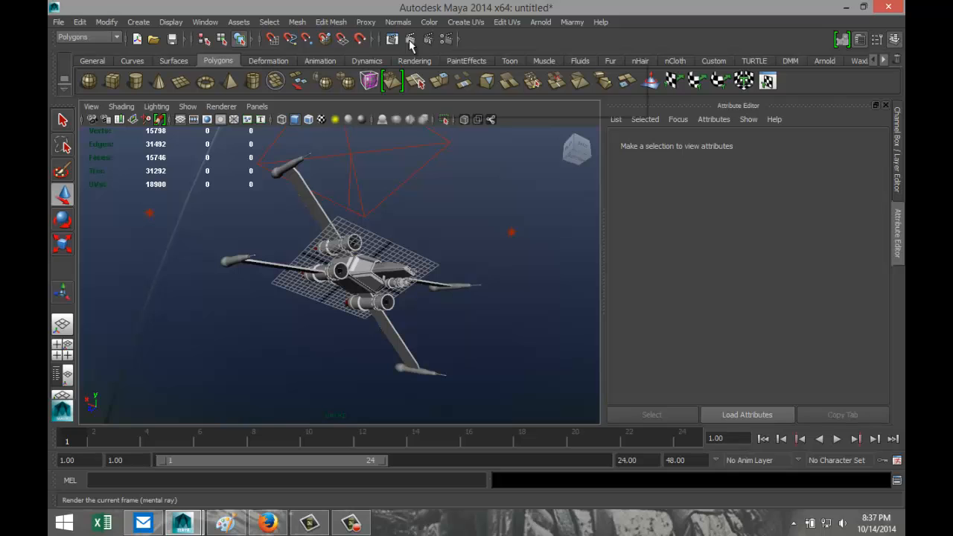
- Enable Final Gathering in the mental ray indirect lighting render settings
left_click(440, 43)
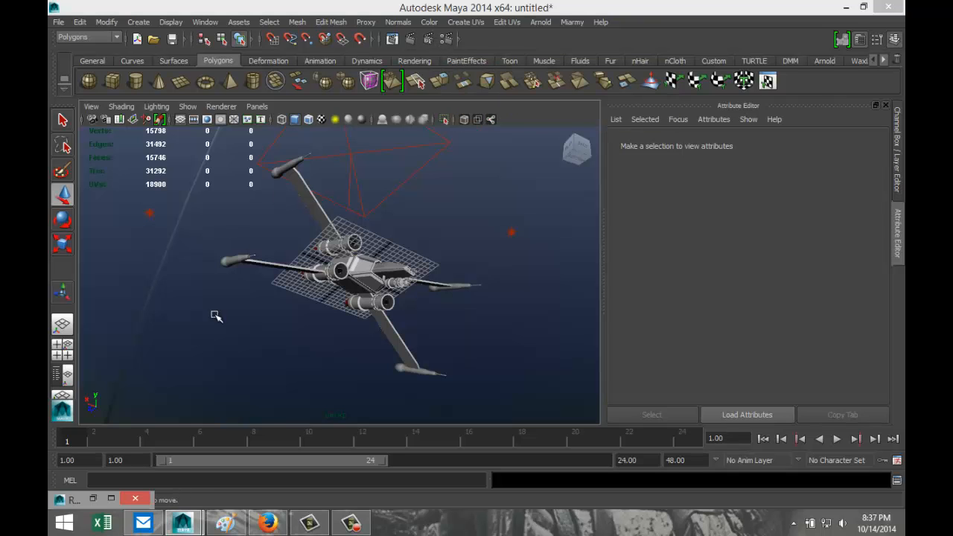
left_click(111, 498)
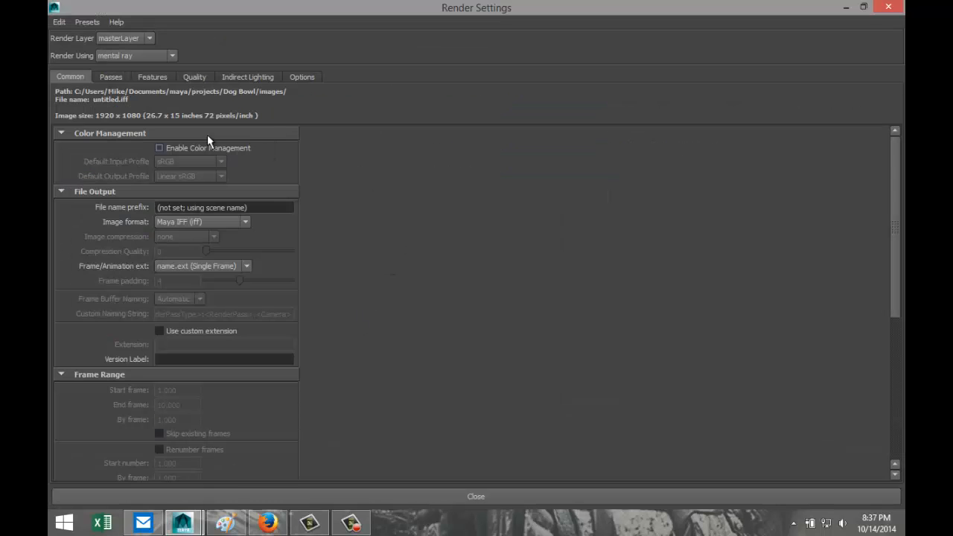
left_click(247, 76)
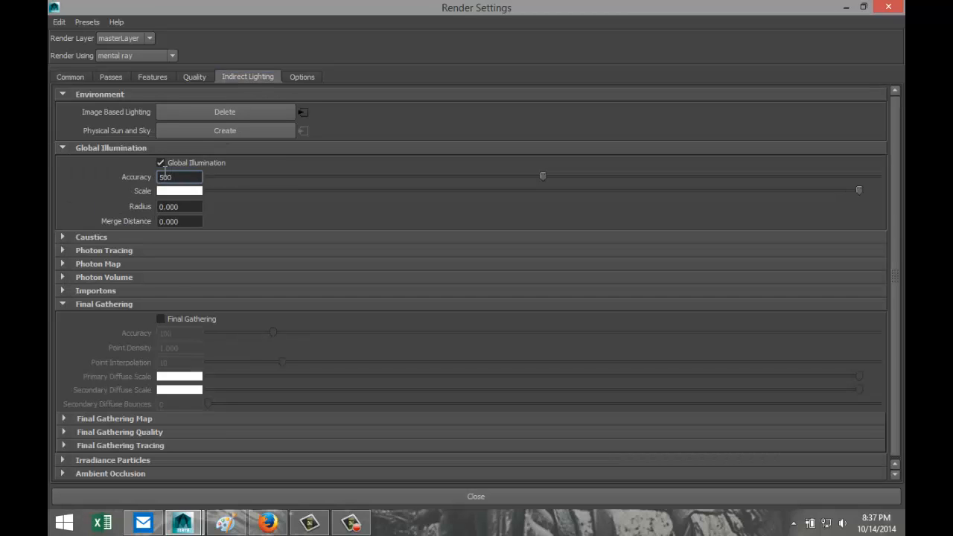
left_click(160, 319)
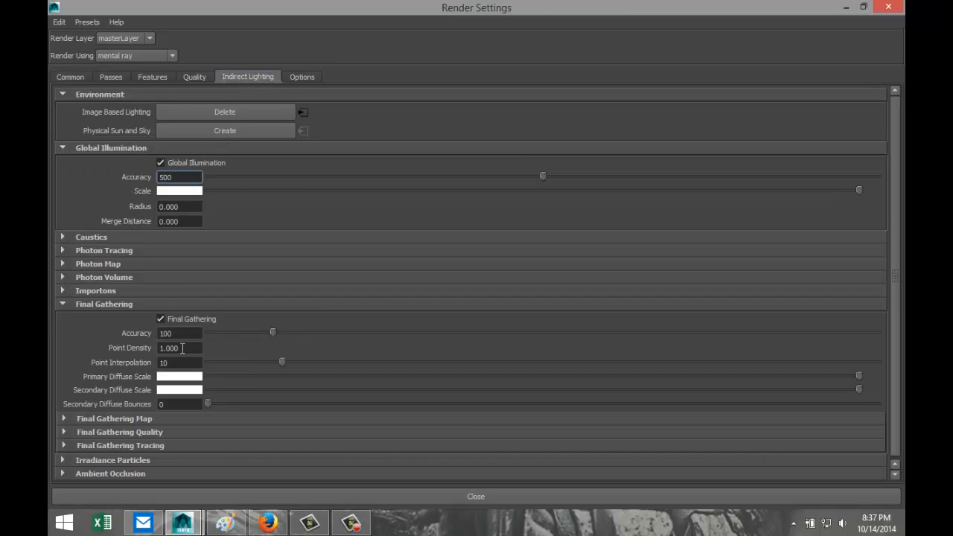
- Review the quality and common render settings, and render the current frame with mental ray
left_click(195, 77)
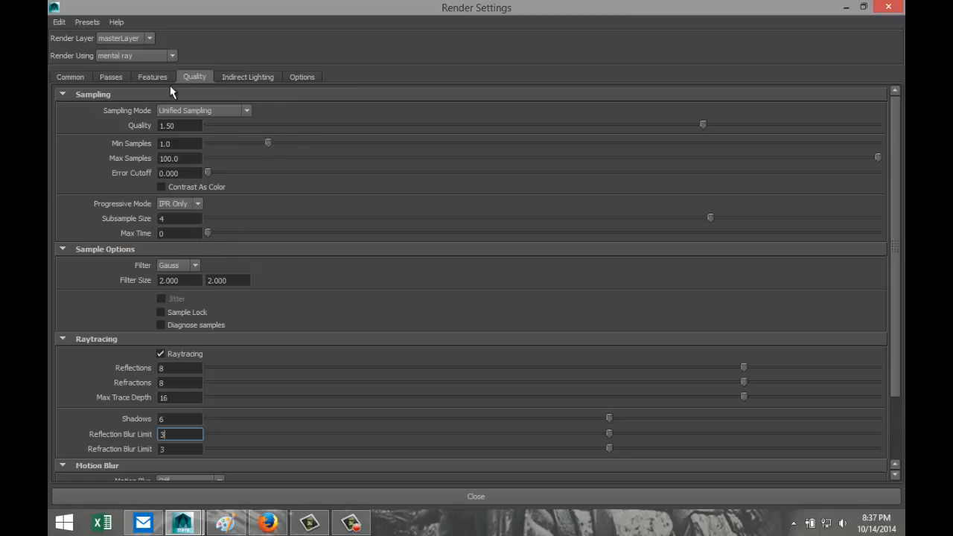
left_click(73, 78)
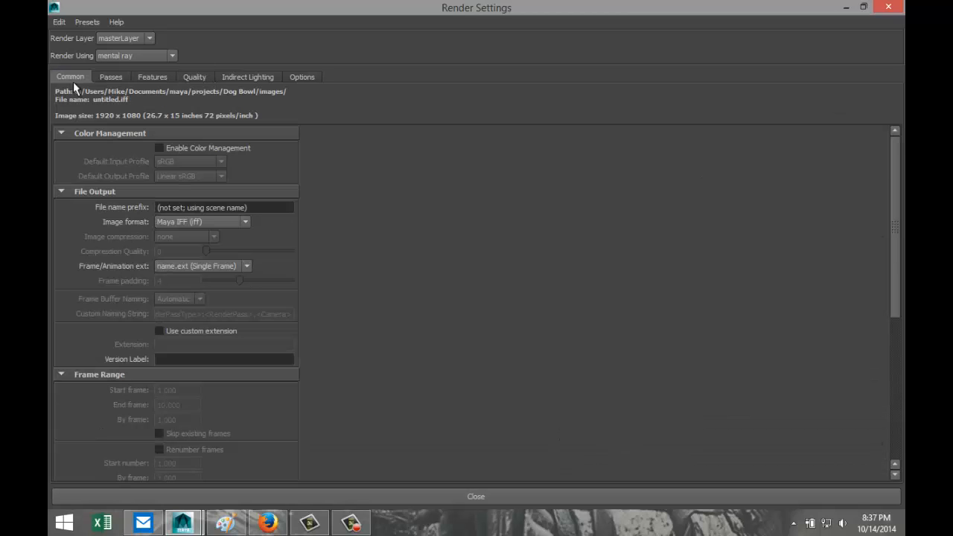
left_click(845, 9)
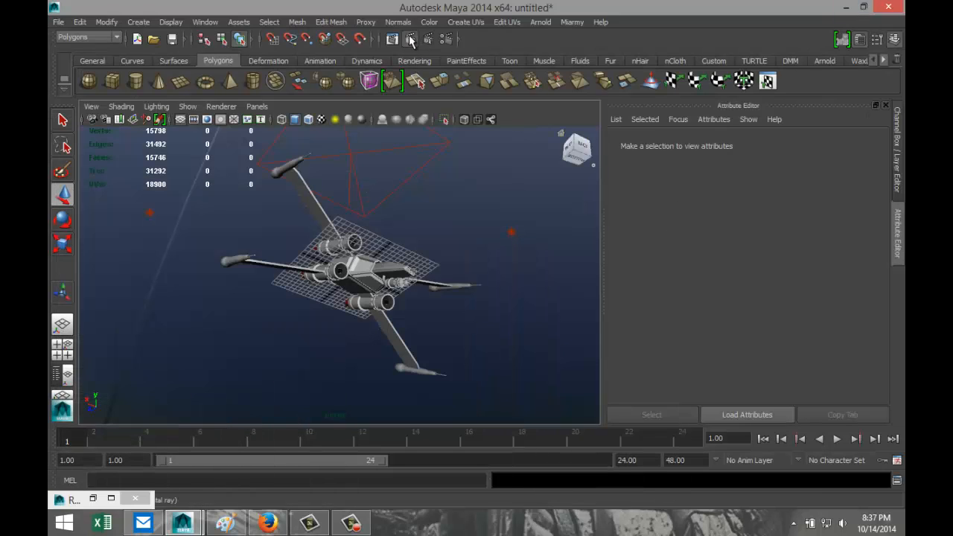
left_click(410, 37)
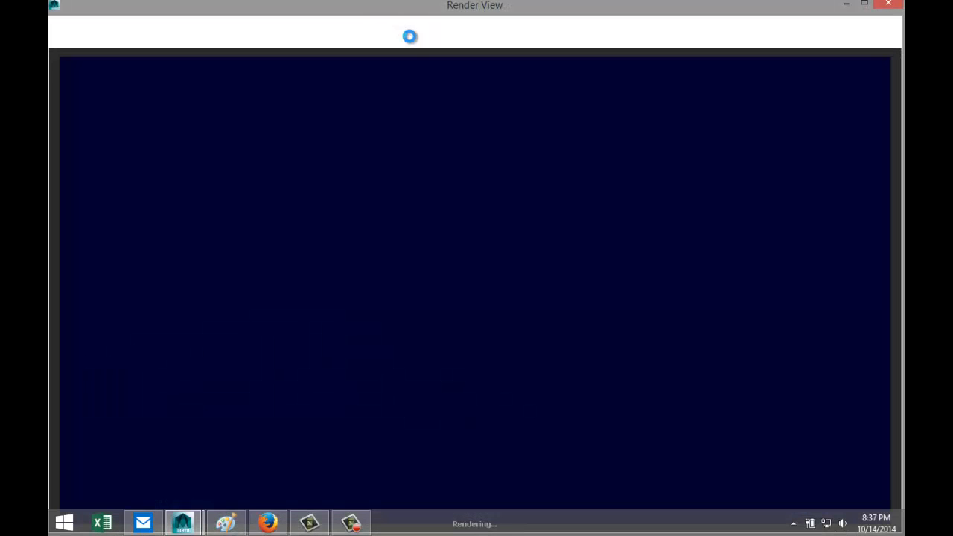